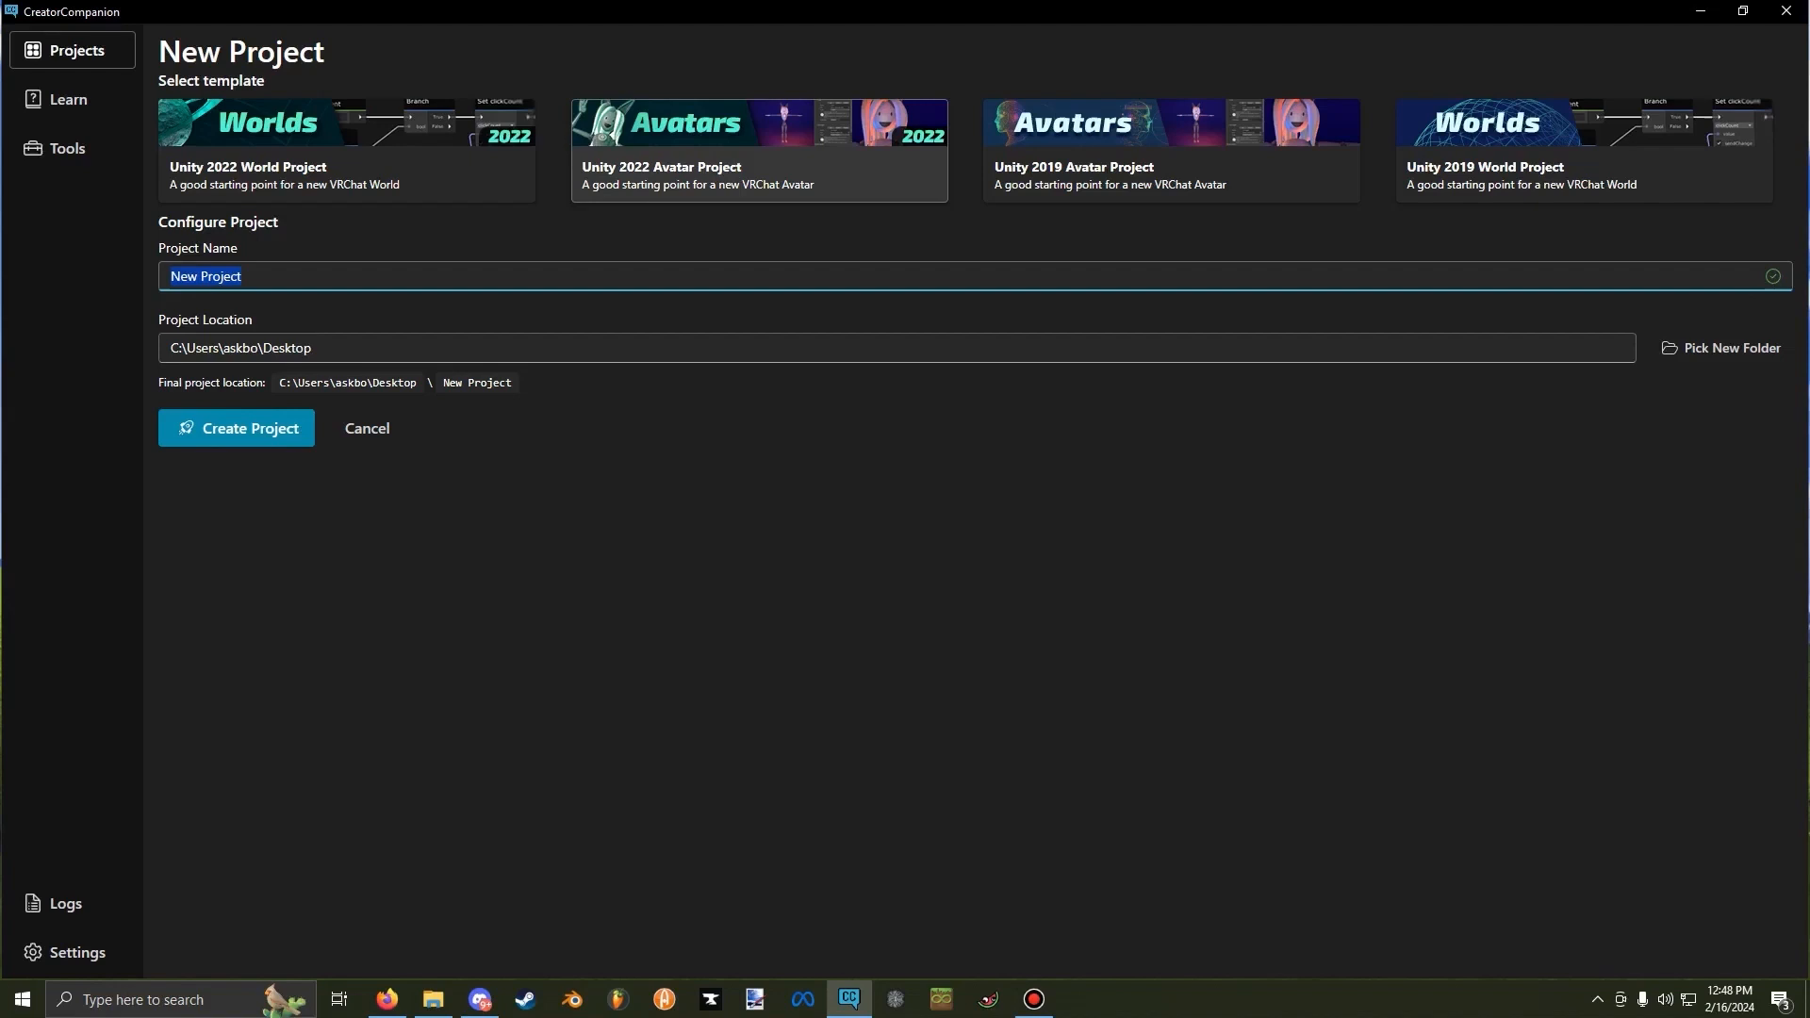
Create the avatar project with the name "Tempy Dalek" and open it in Unity.
type("Tempy Dalek")
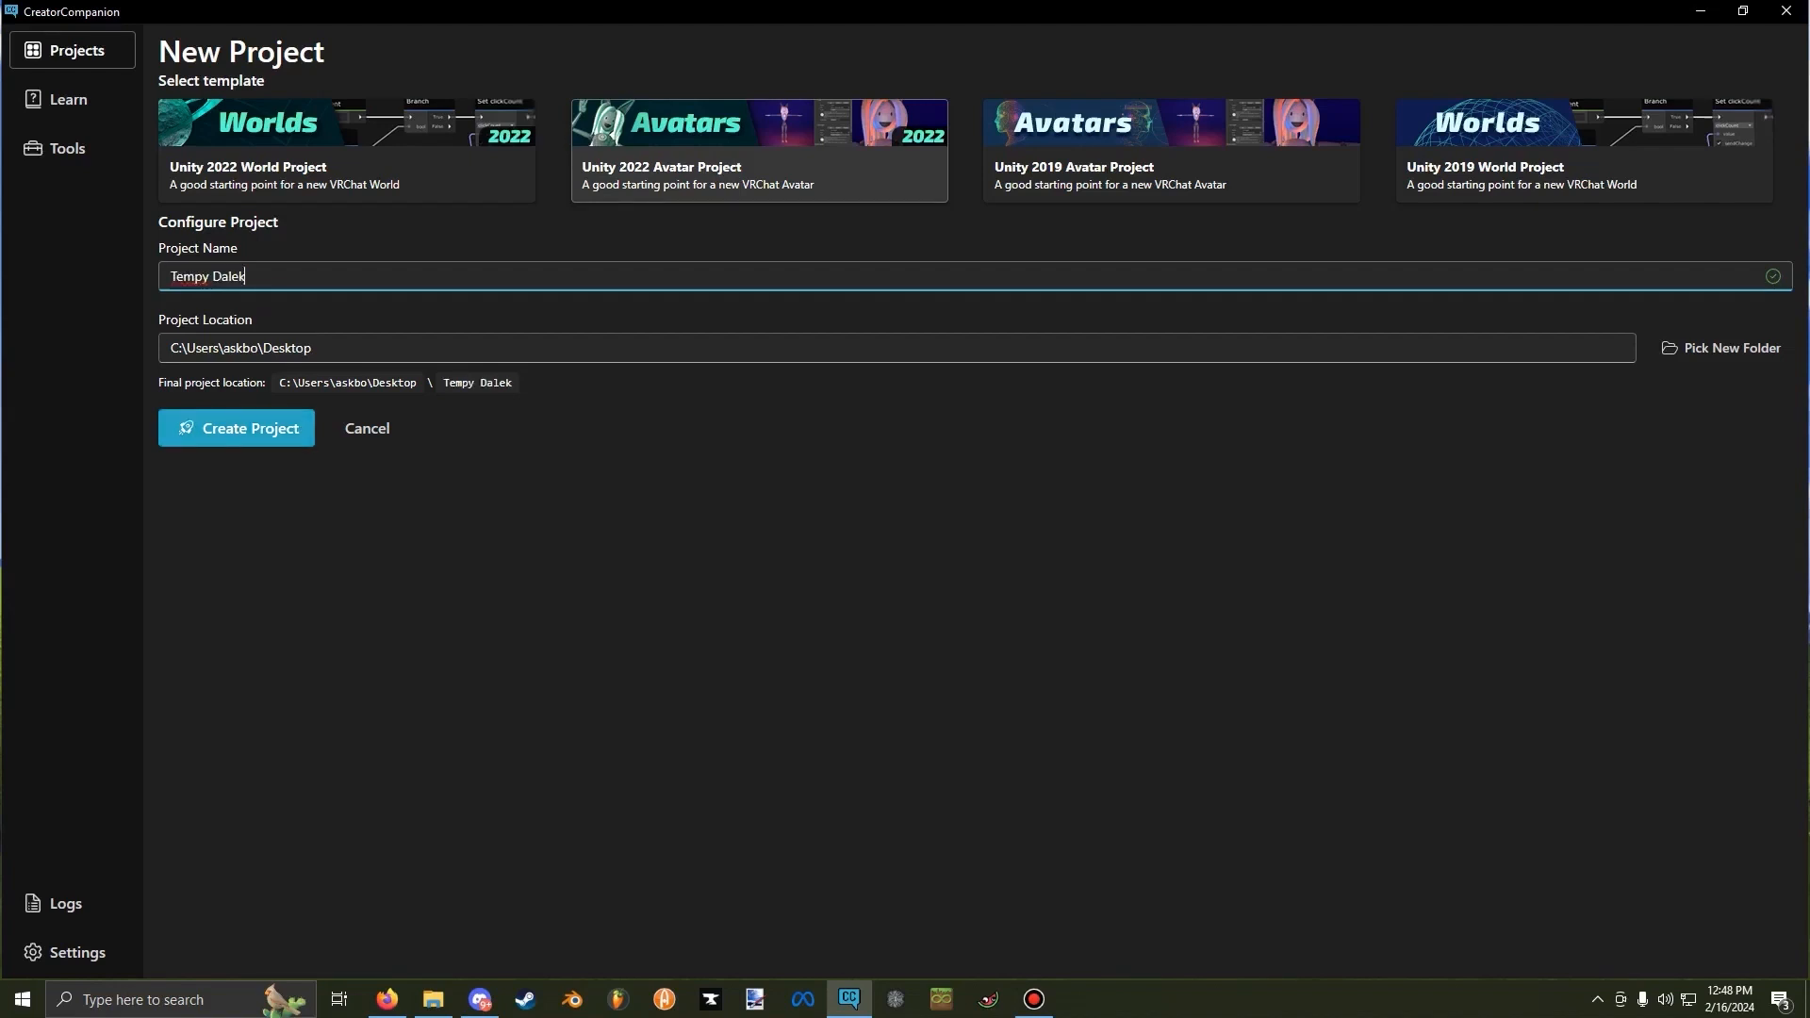
key("Return")
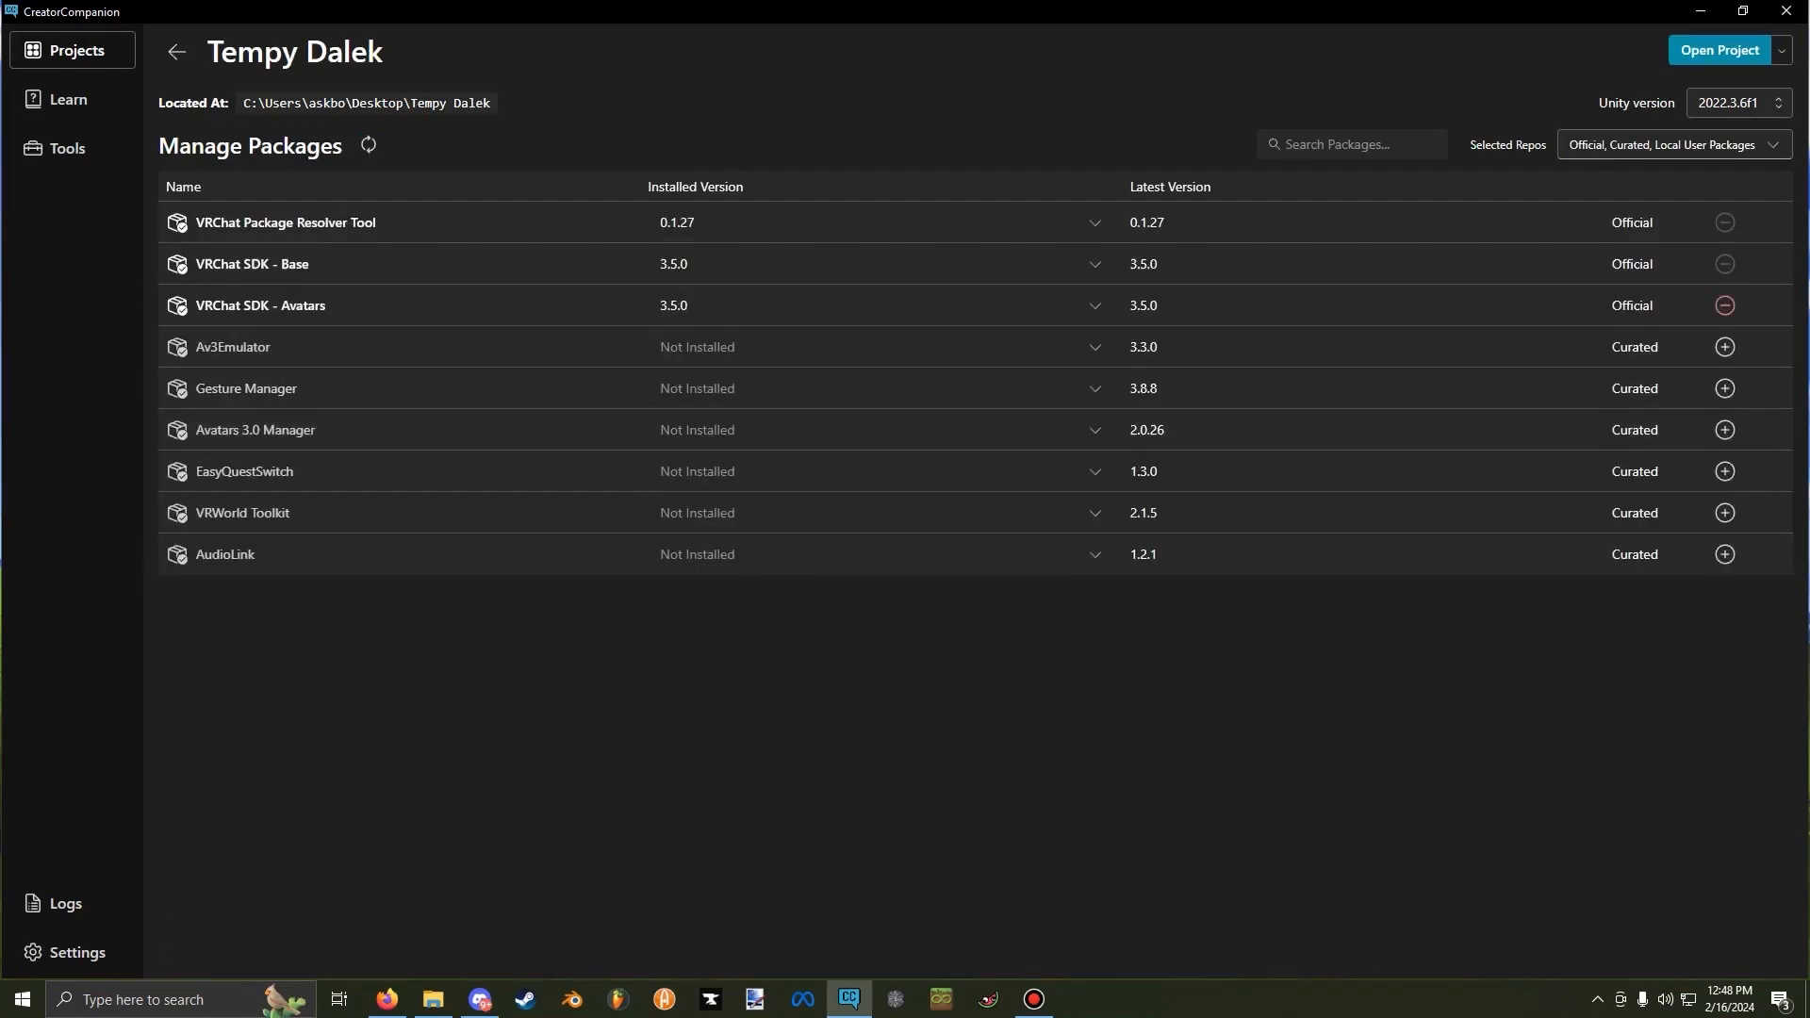
left_click(1719, 50)
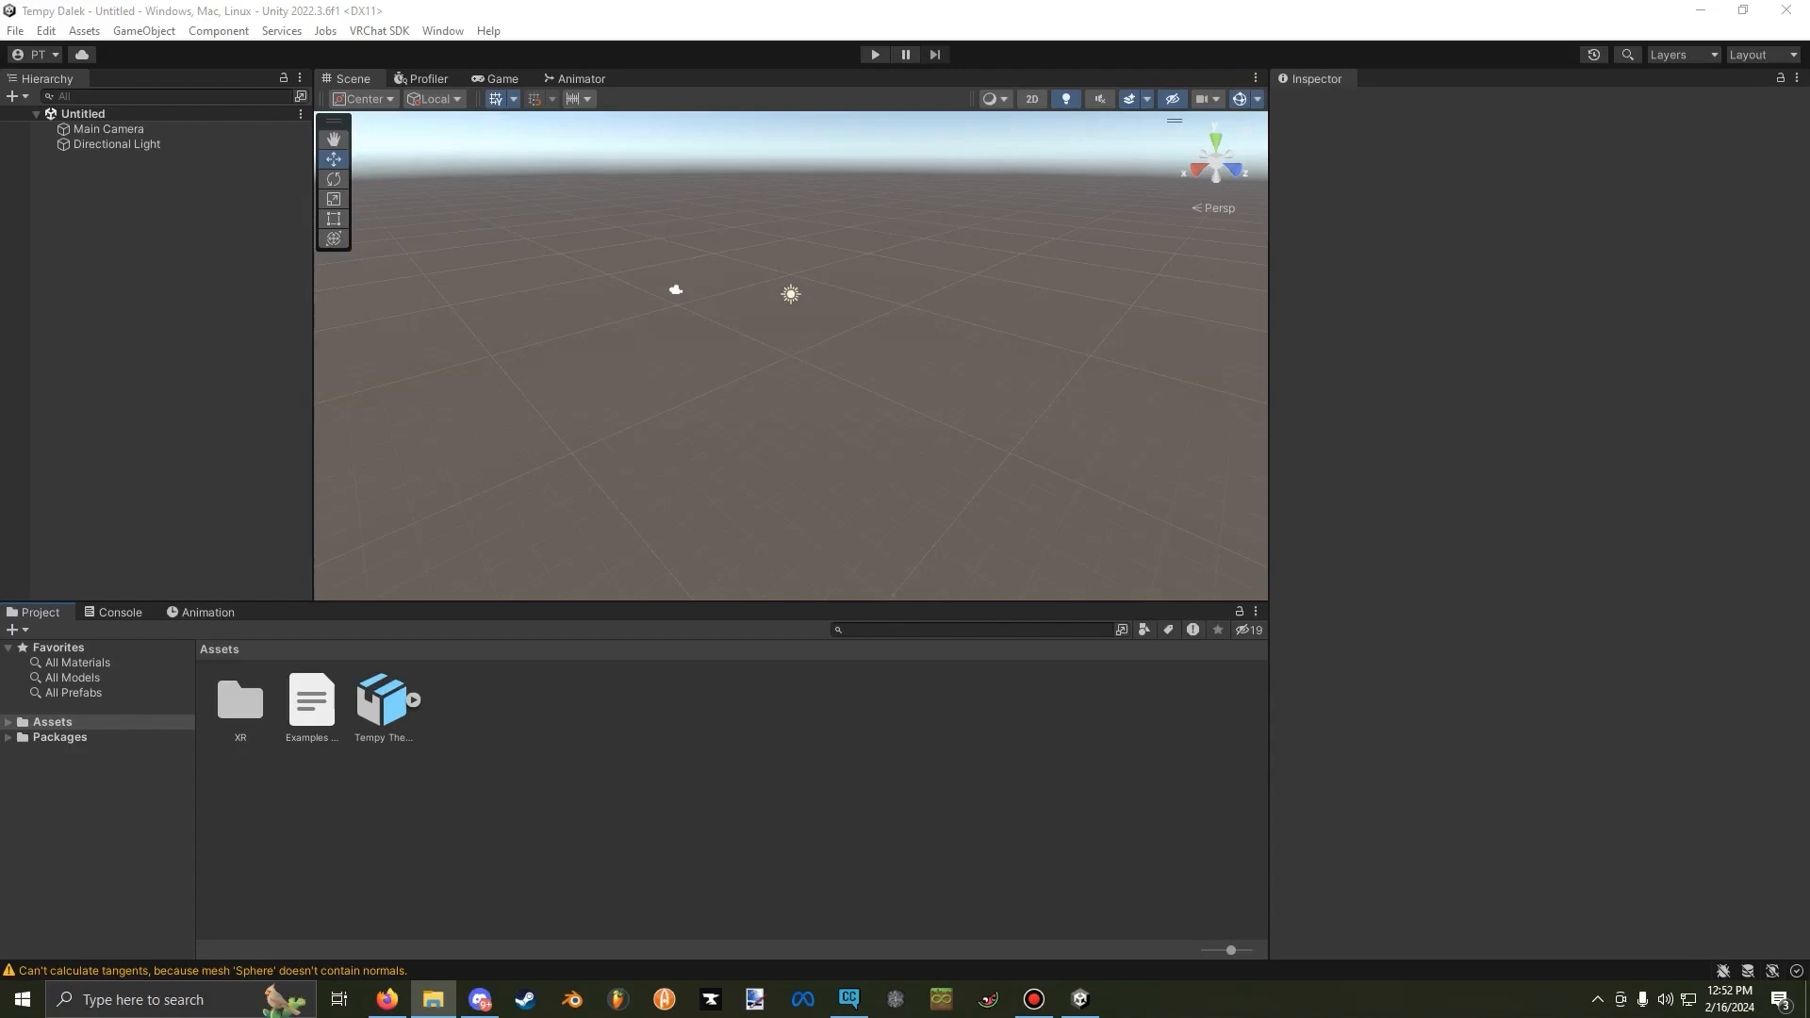
Set the Tempy The Dalek model's rig animation type to Humanoid and apply the import settings.
left_click(383, 700)
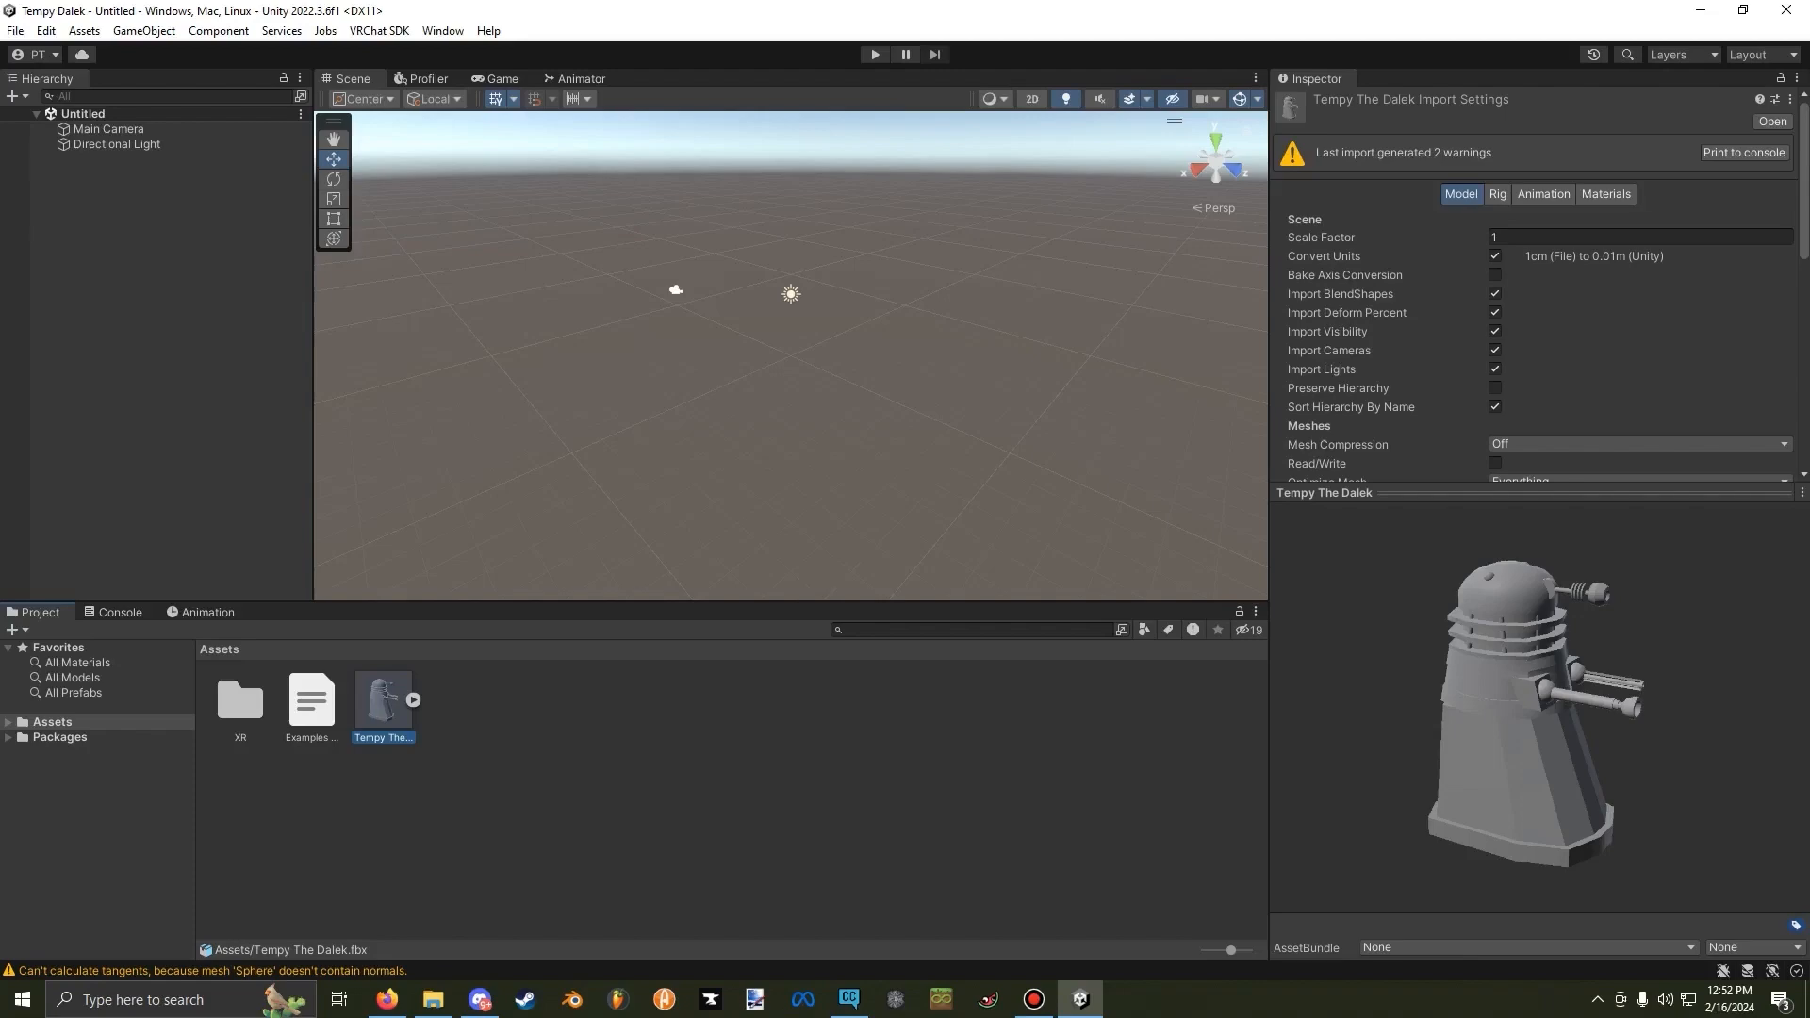
left_click(1497, 194)
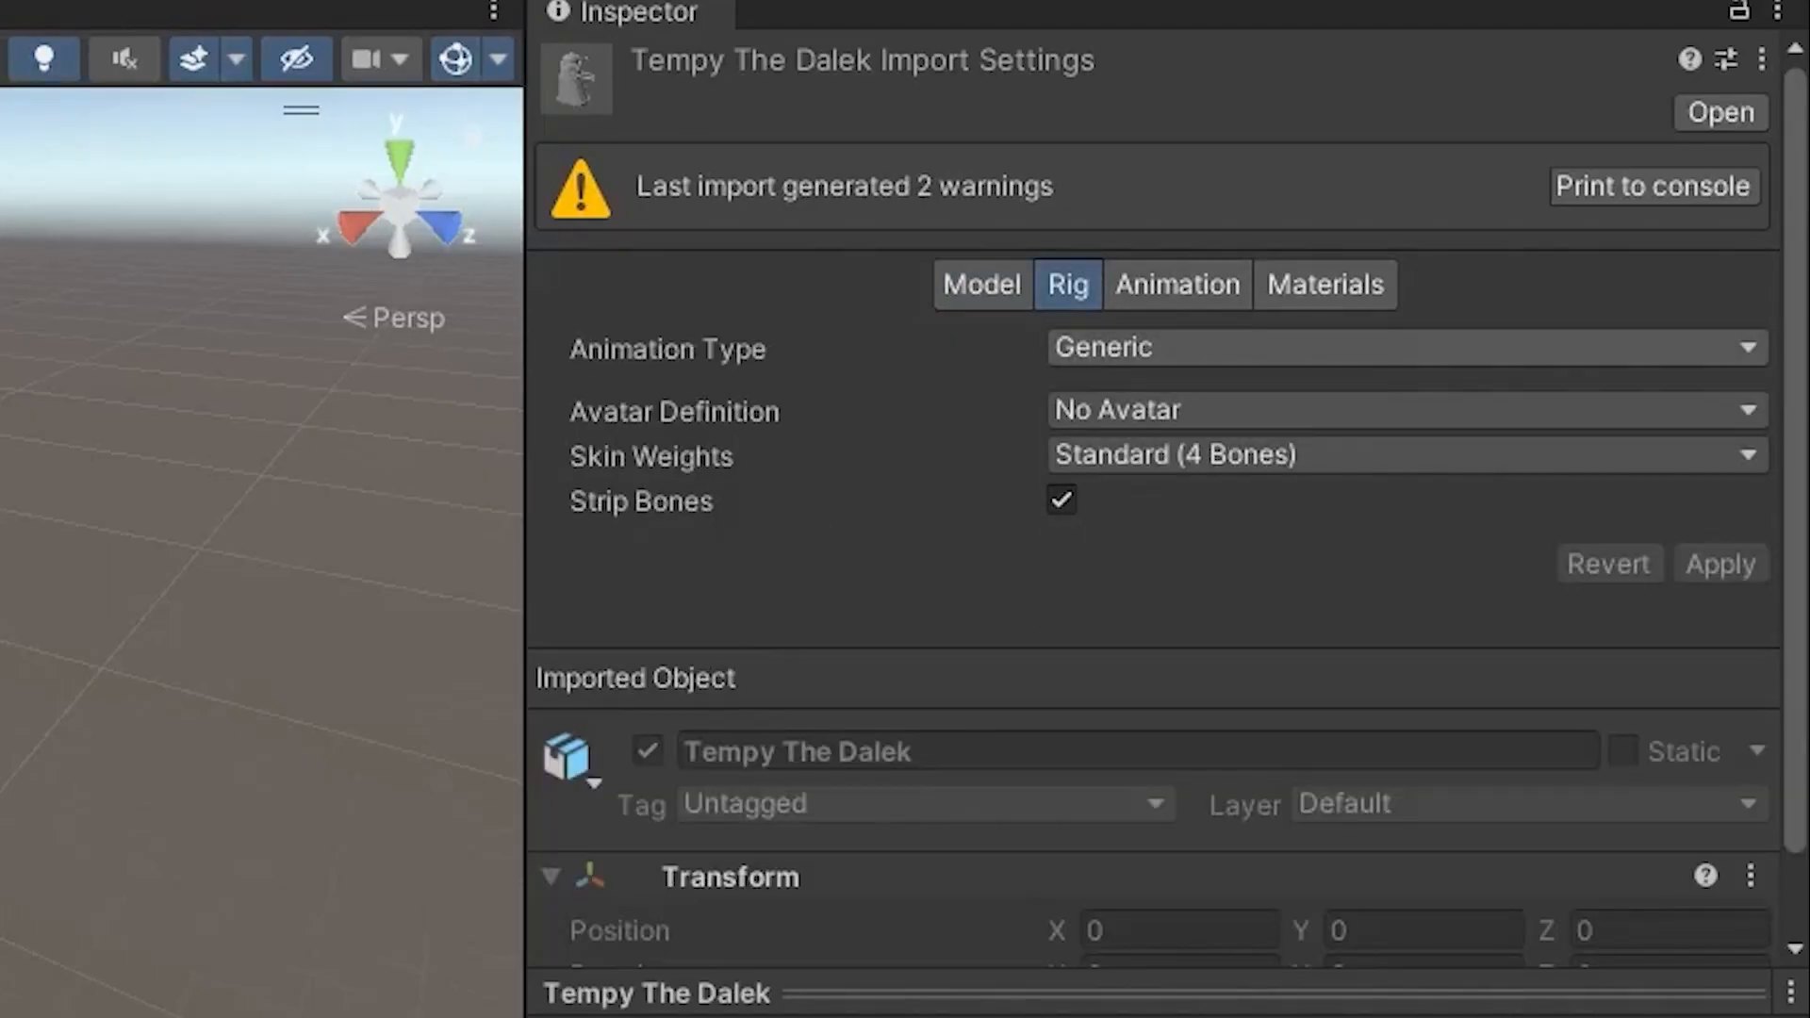
left_click(1206, 347)
left_click(1203, 541)
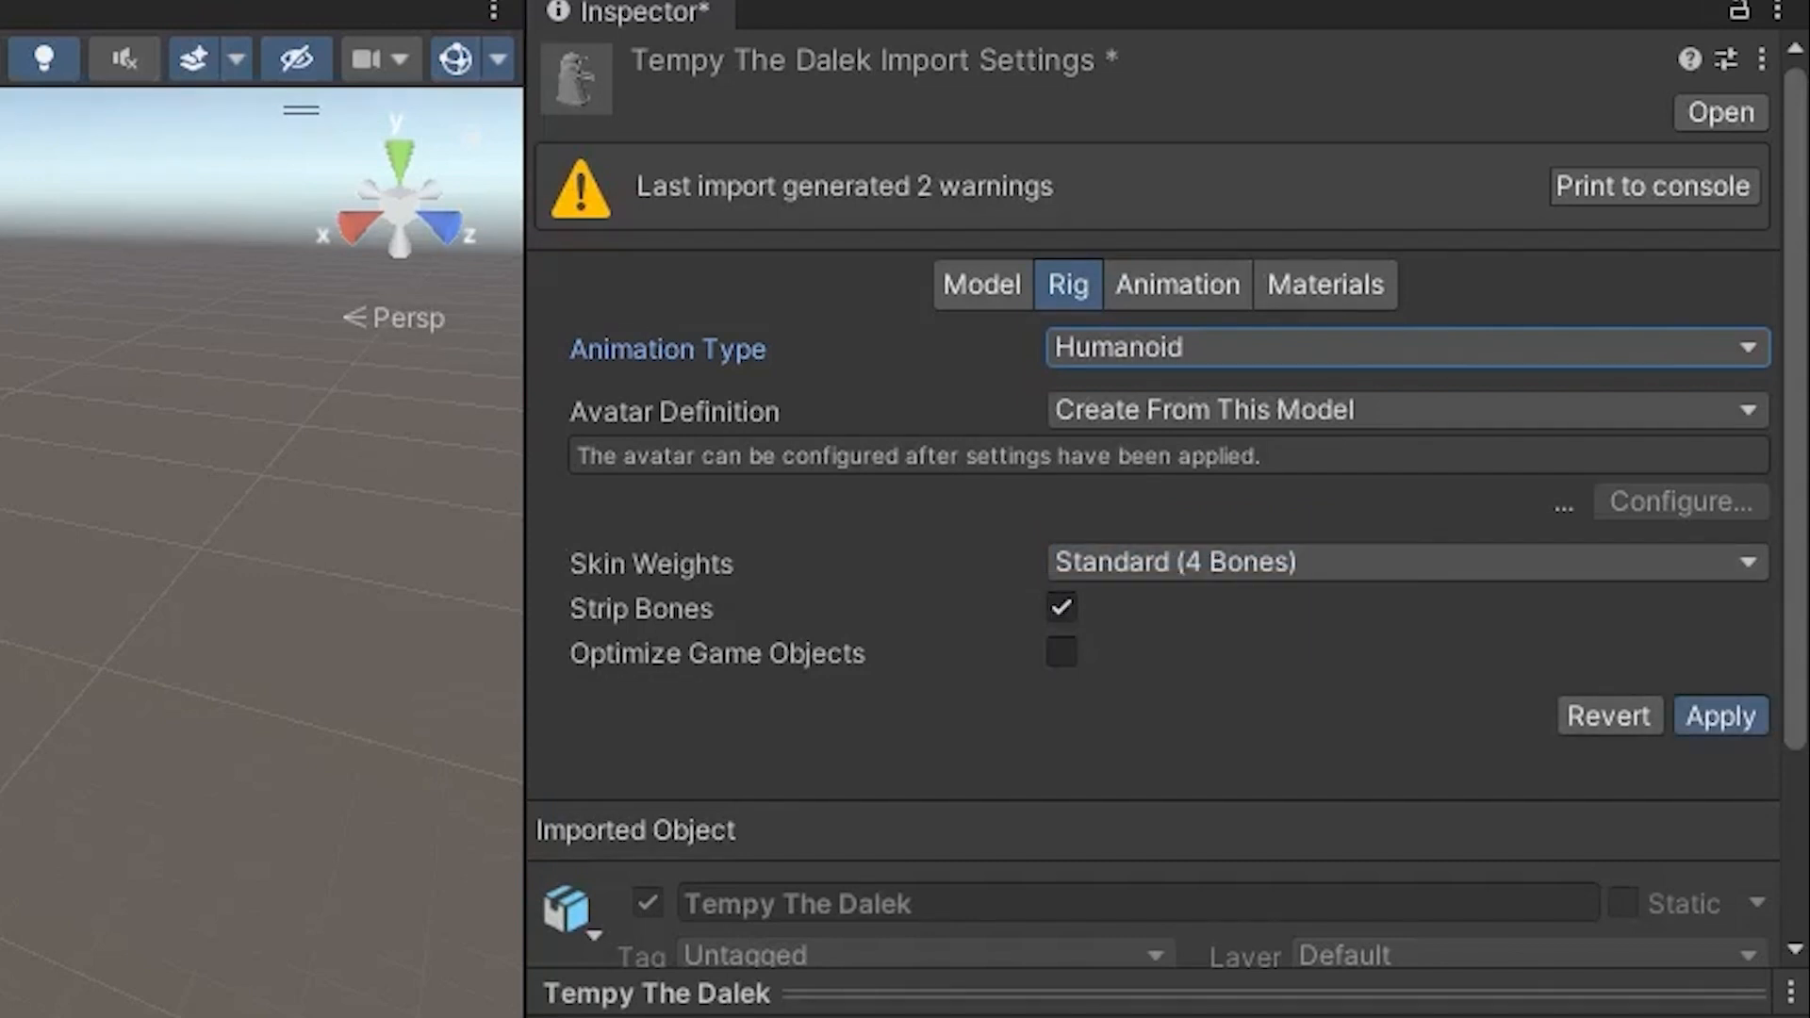
left_click(1721, 715)
Configure the model's humanoid avatar, mapping Chest to spine_03 and Upper Chest to spine_05, and finish the configuration.
left_click(1702, 456)
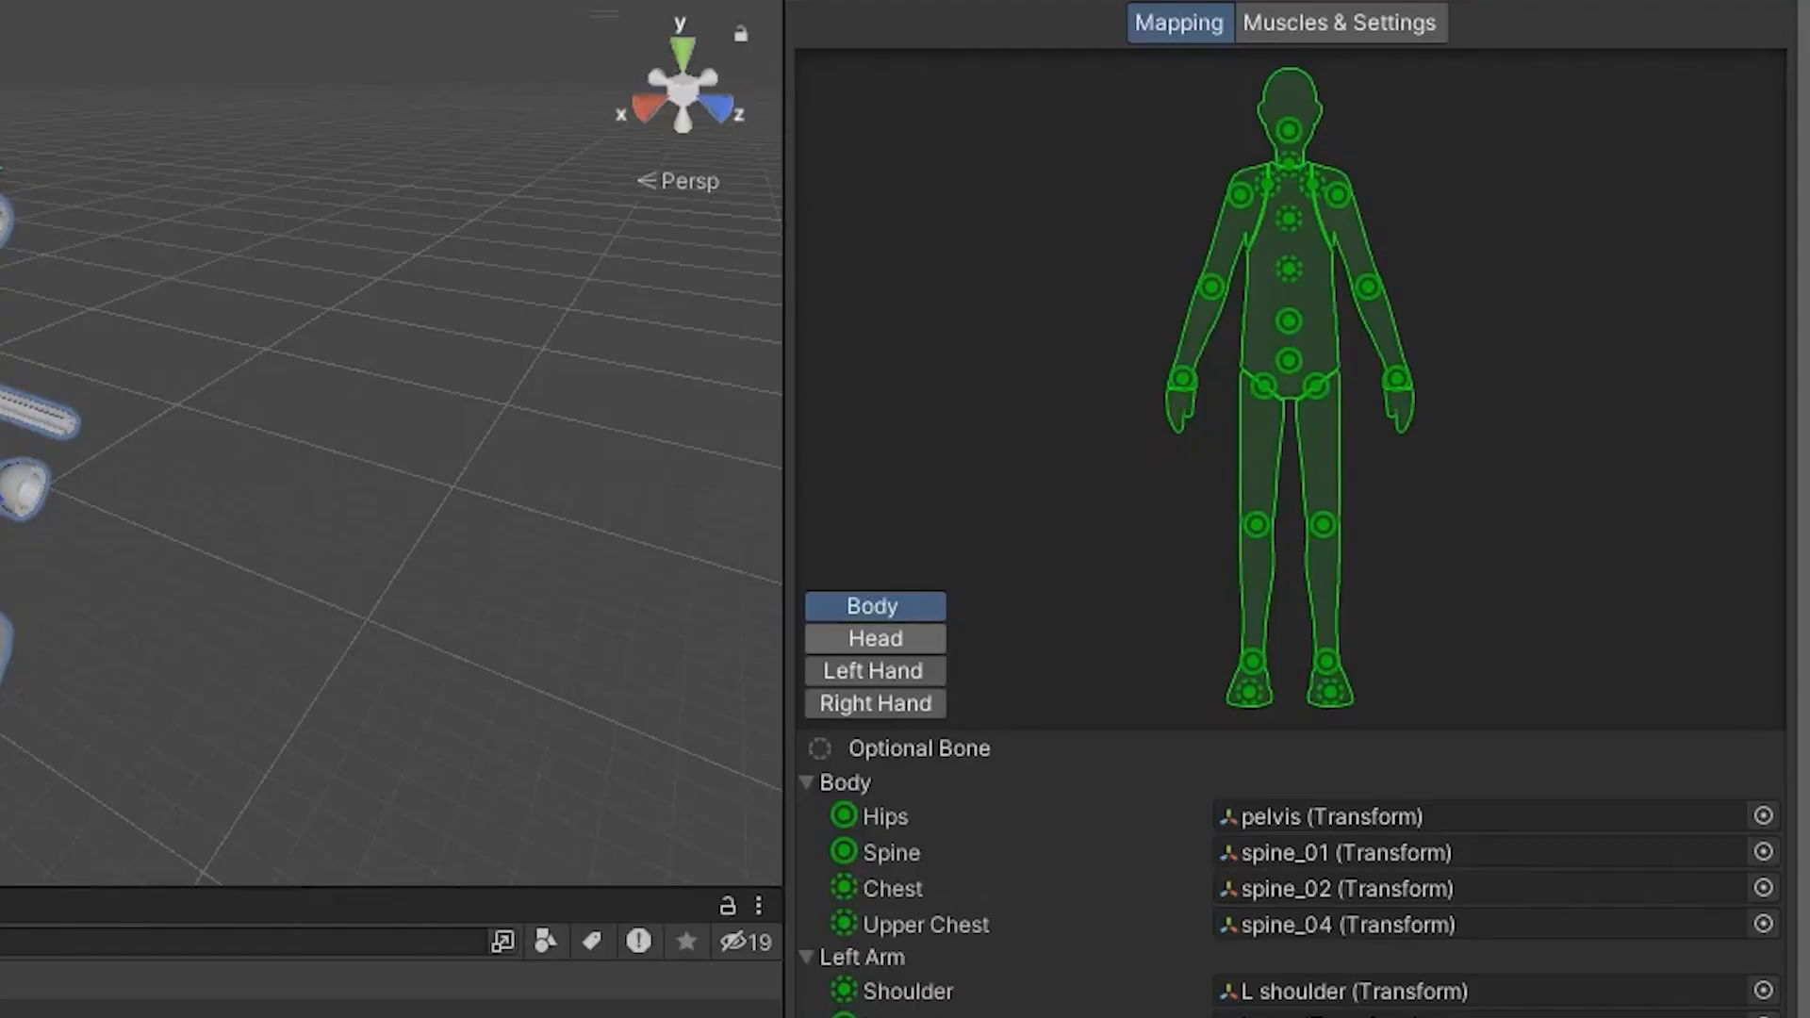
left_click(1316, 470)
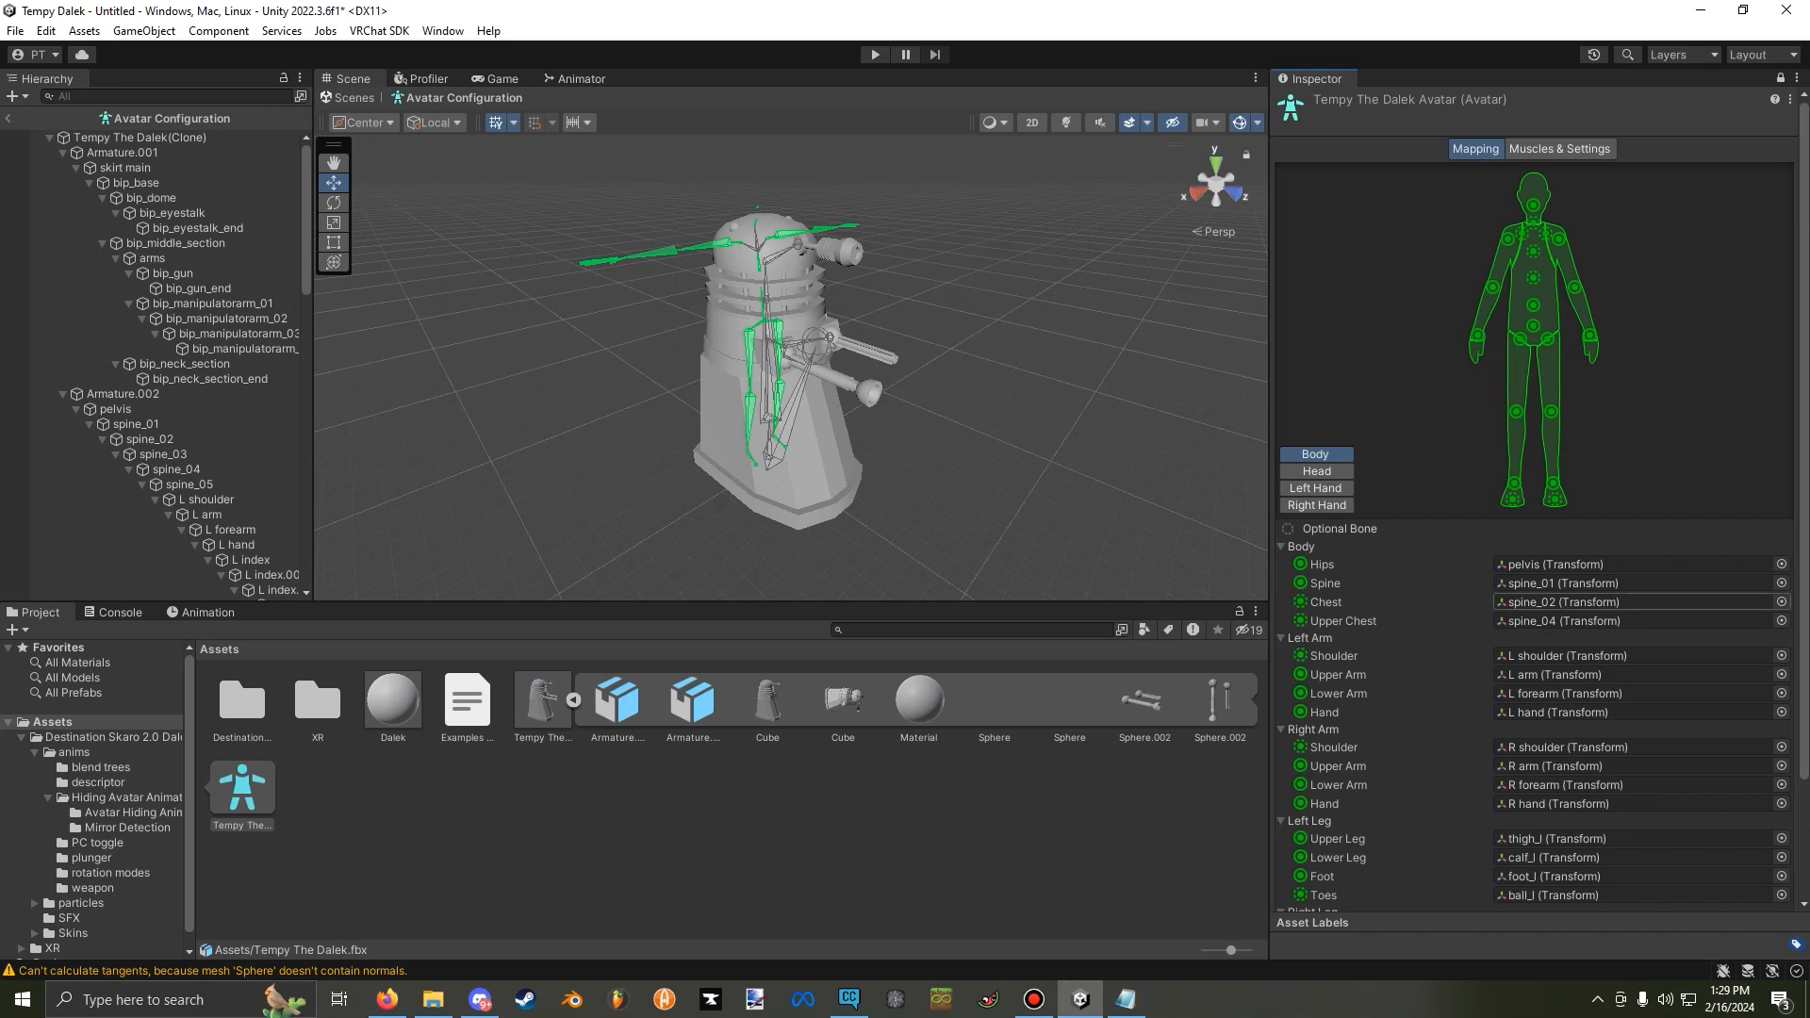
left_click(1781, 602)
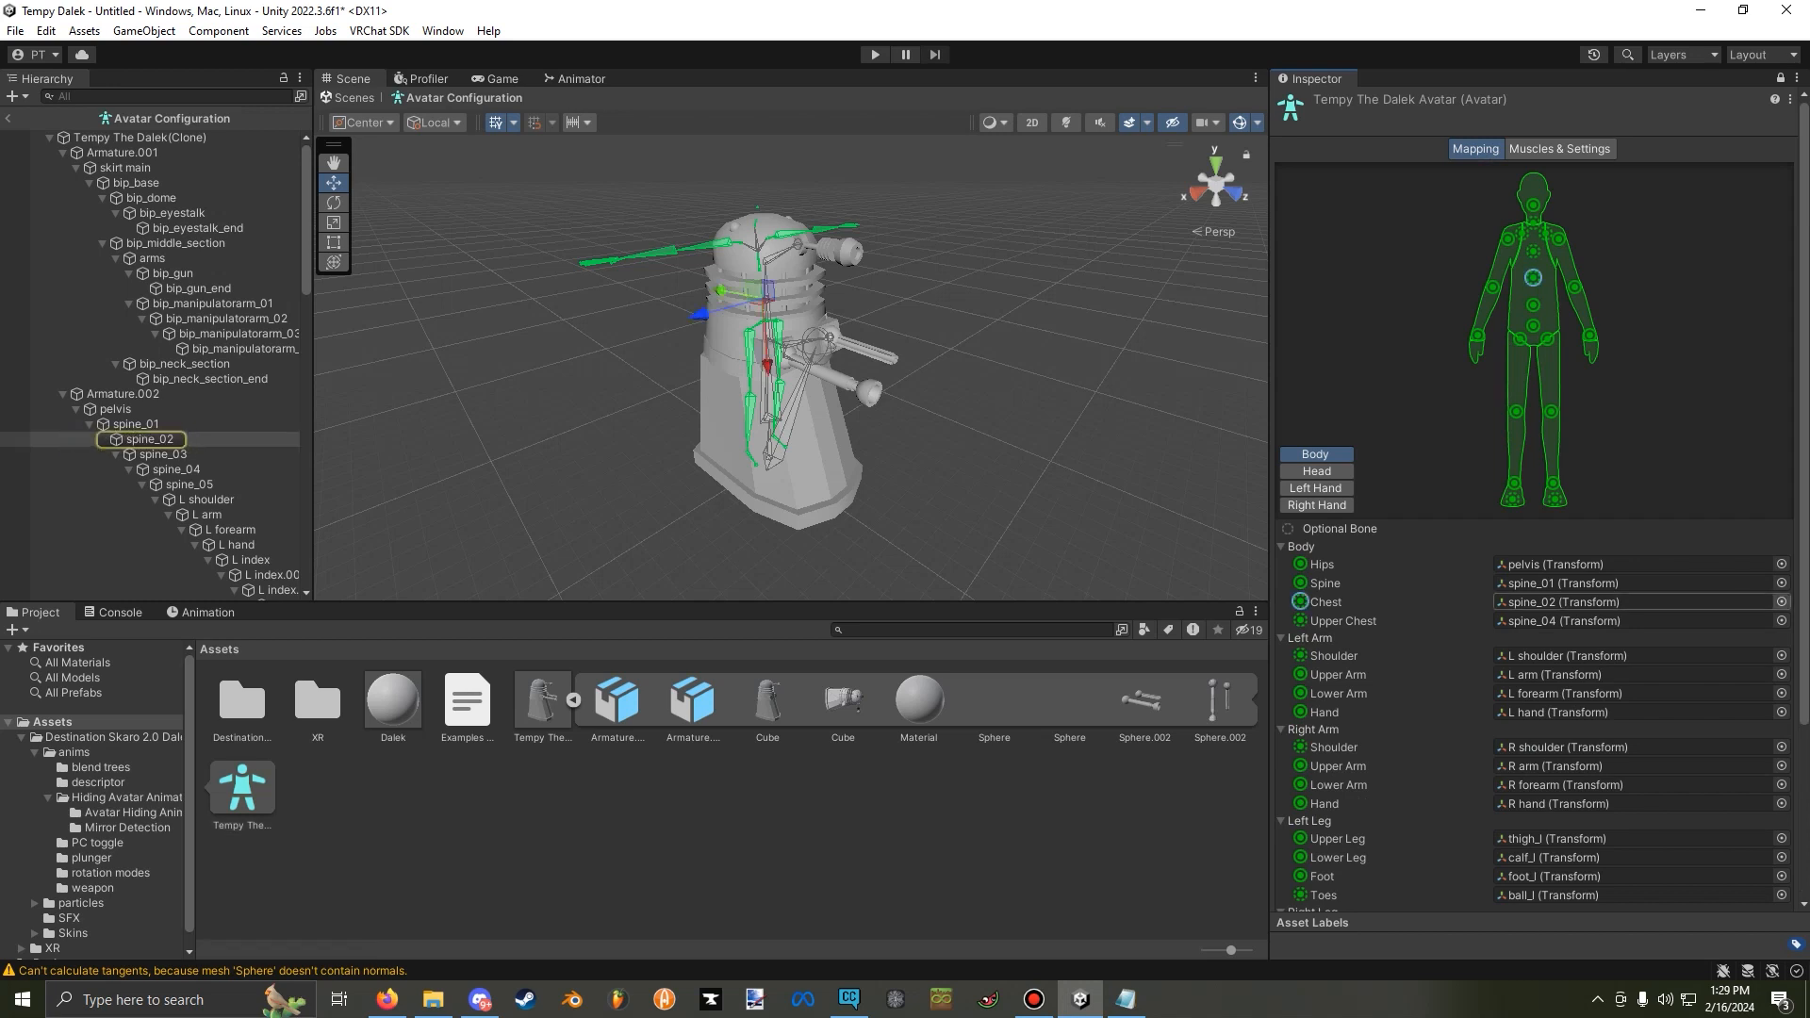
left_click(1781, 602)
double_click(1377, 805)
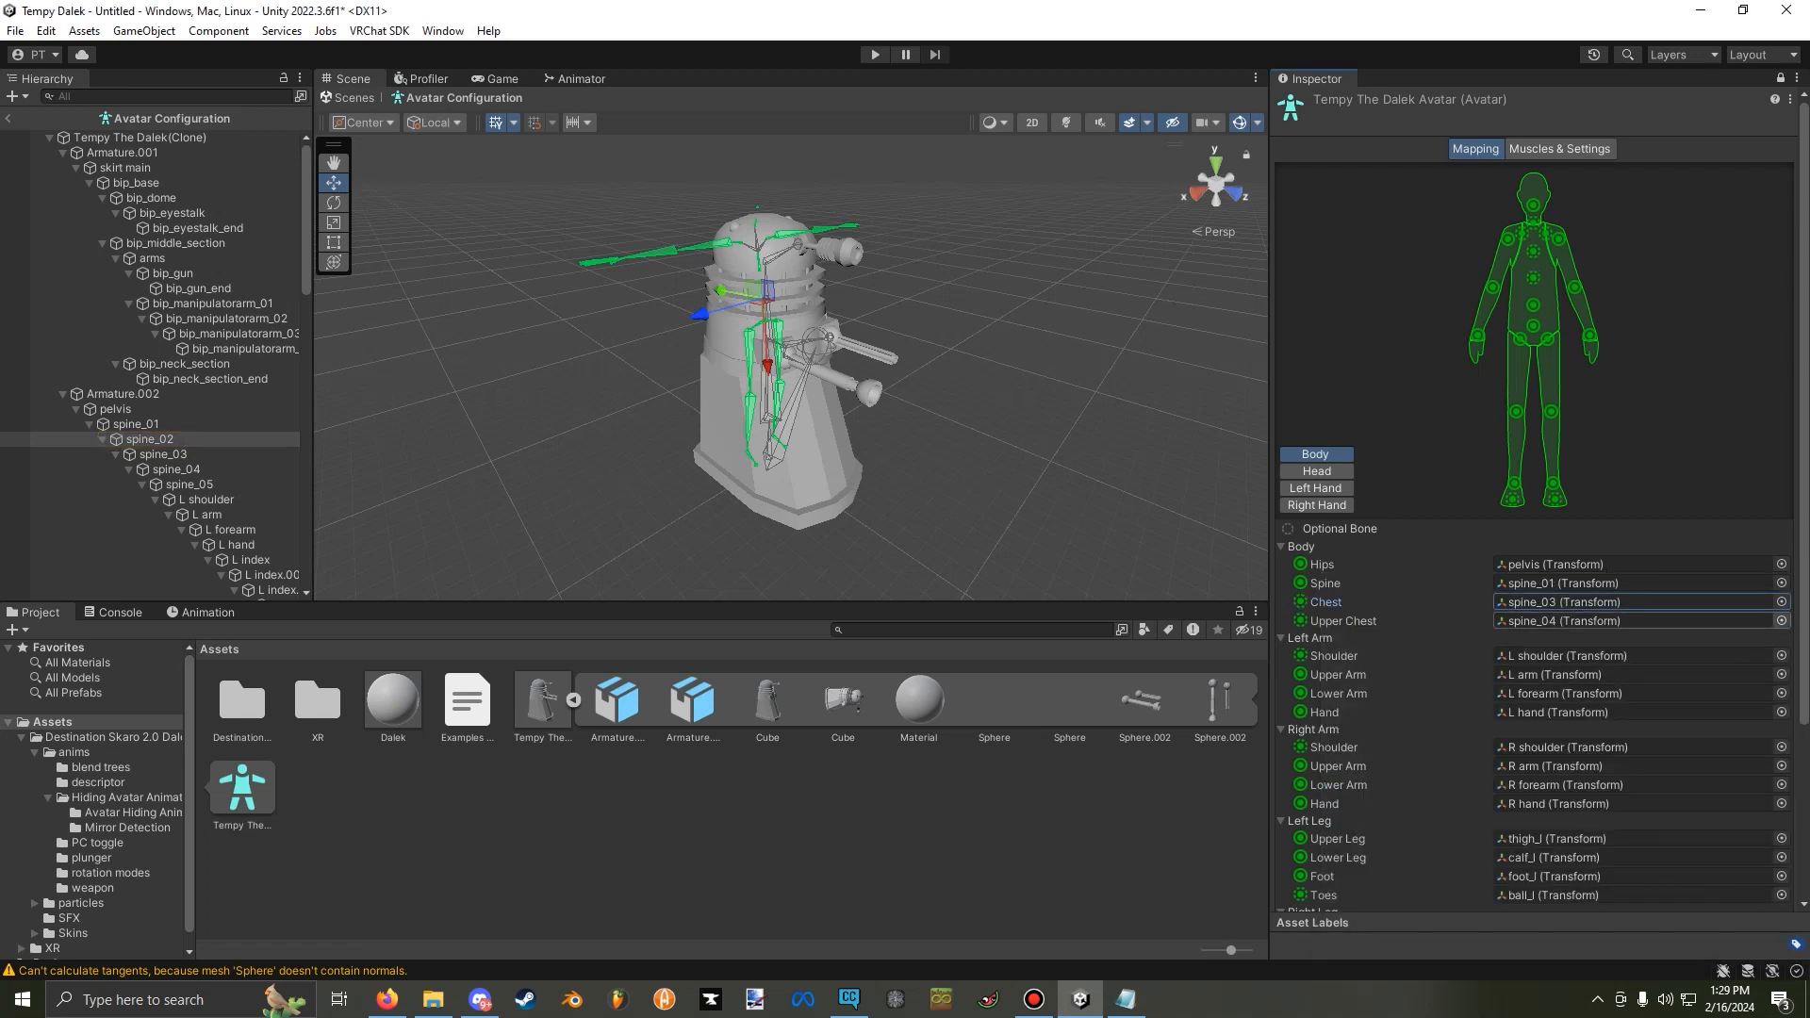
left_click(1780, 620)
double_click(1377, 840)
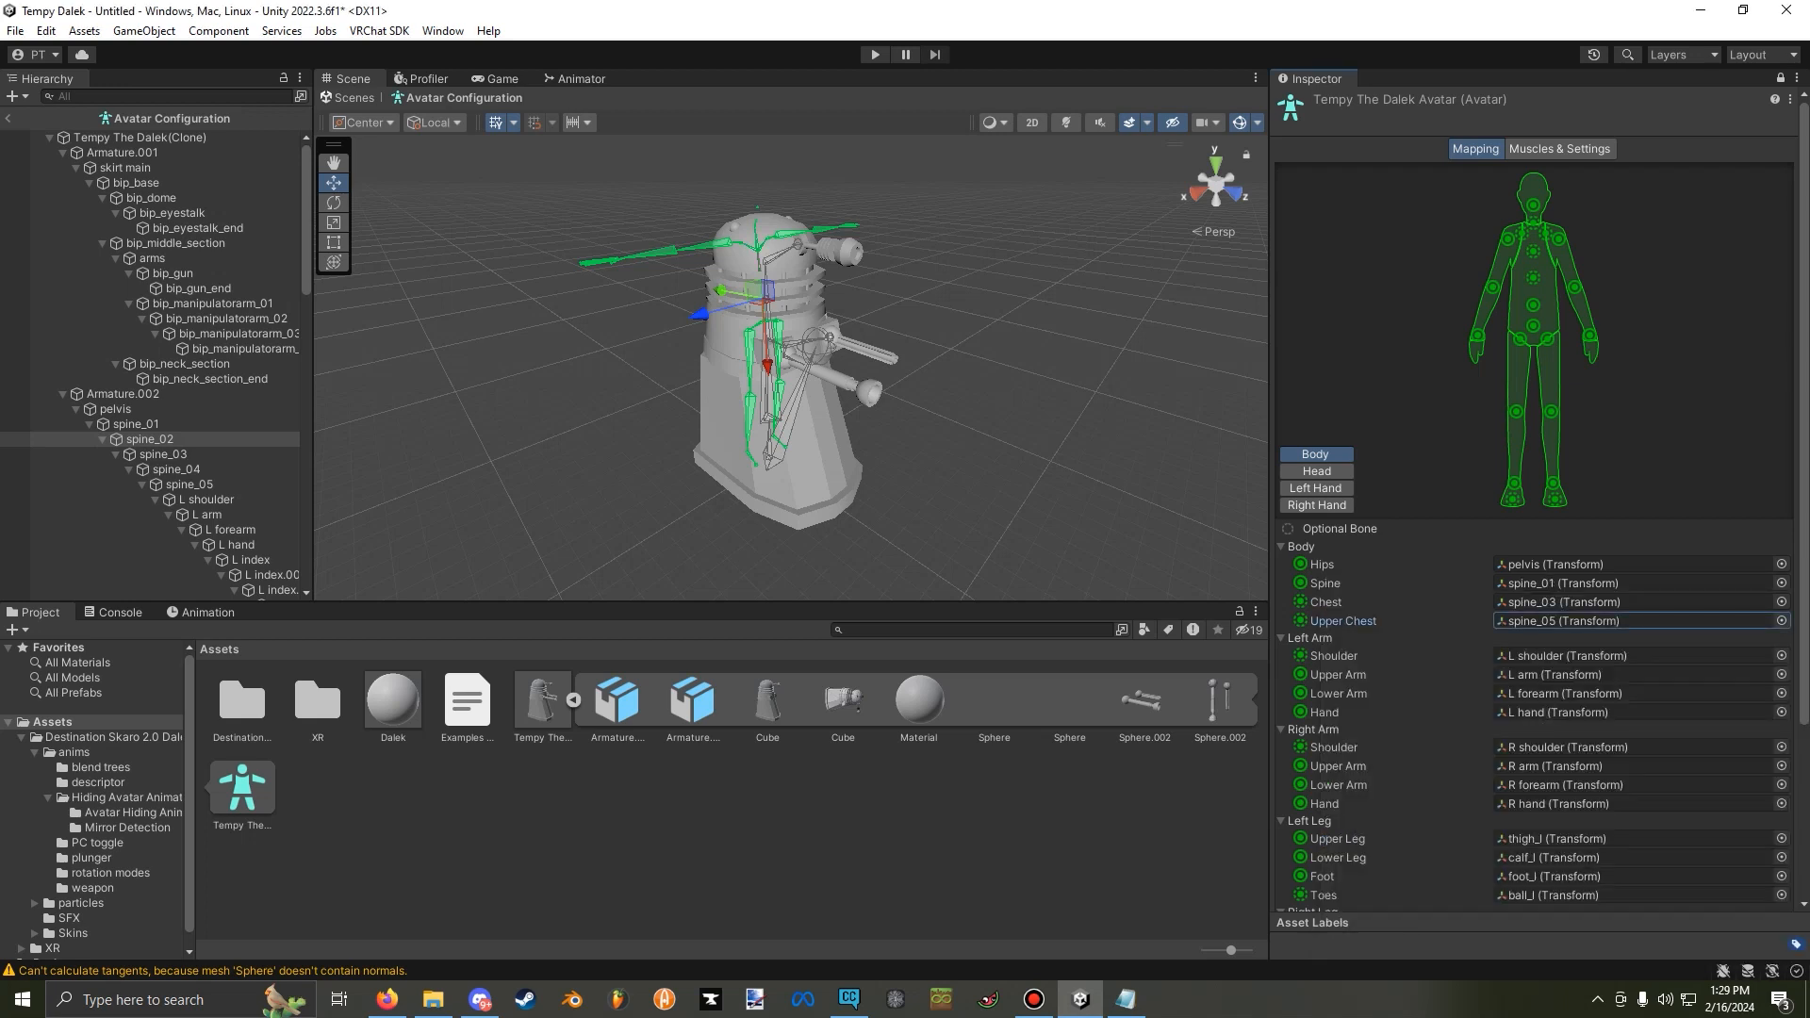
scroll(1533, 500, "down", 3)
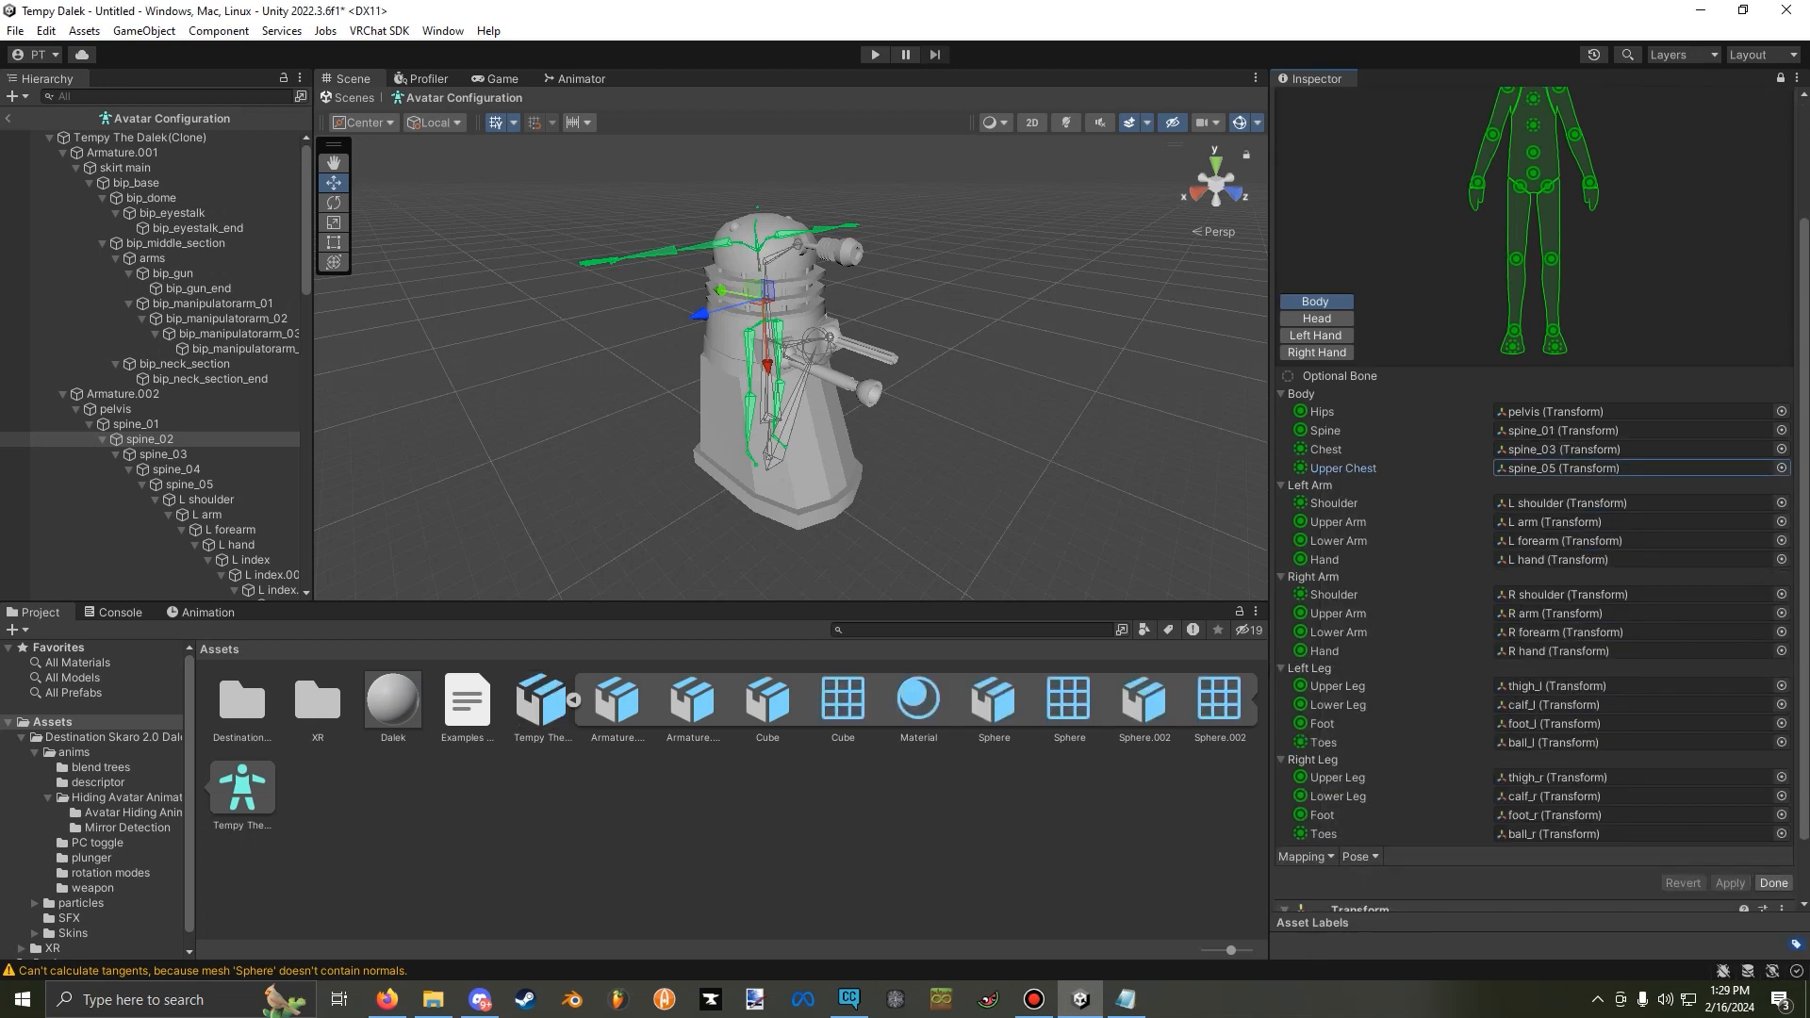
left_click(1773, 882)
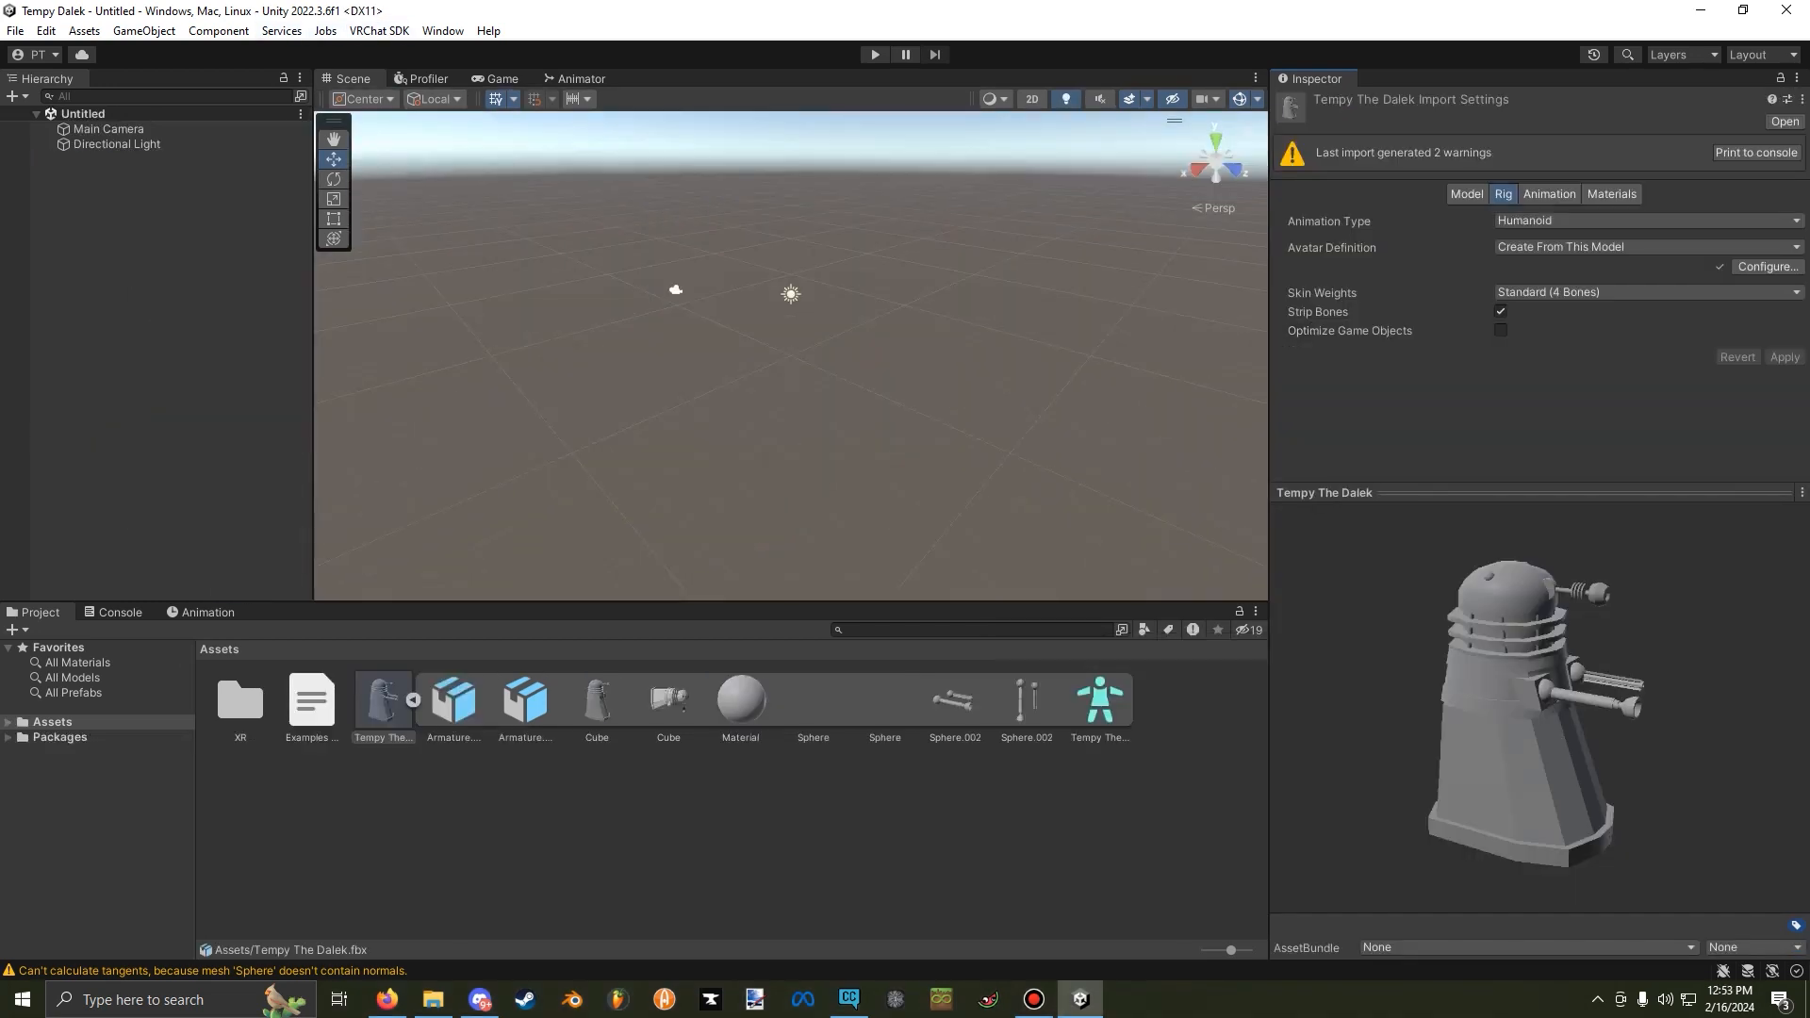
Import all items of the Destination Skaro Dalek 2.0 System package into the project.
left_click(413, 700)
key("alt+Tab")
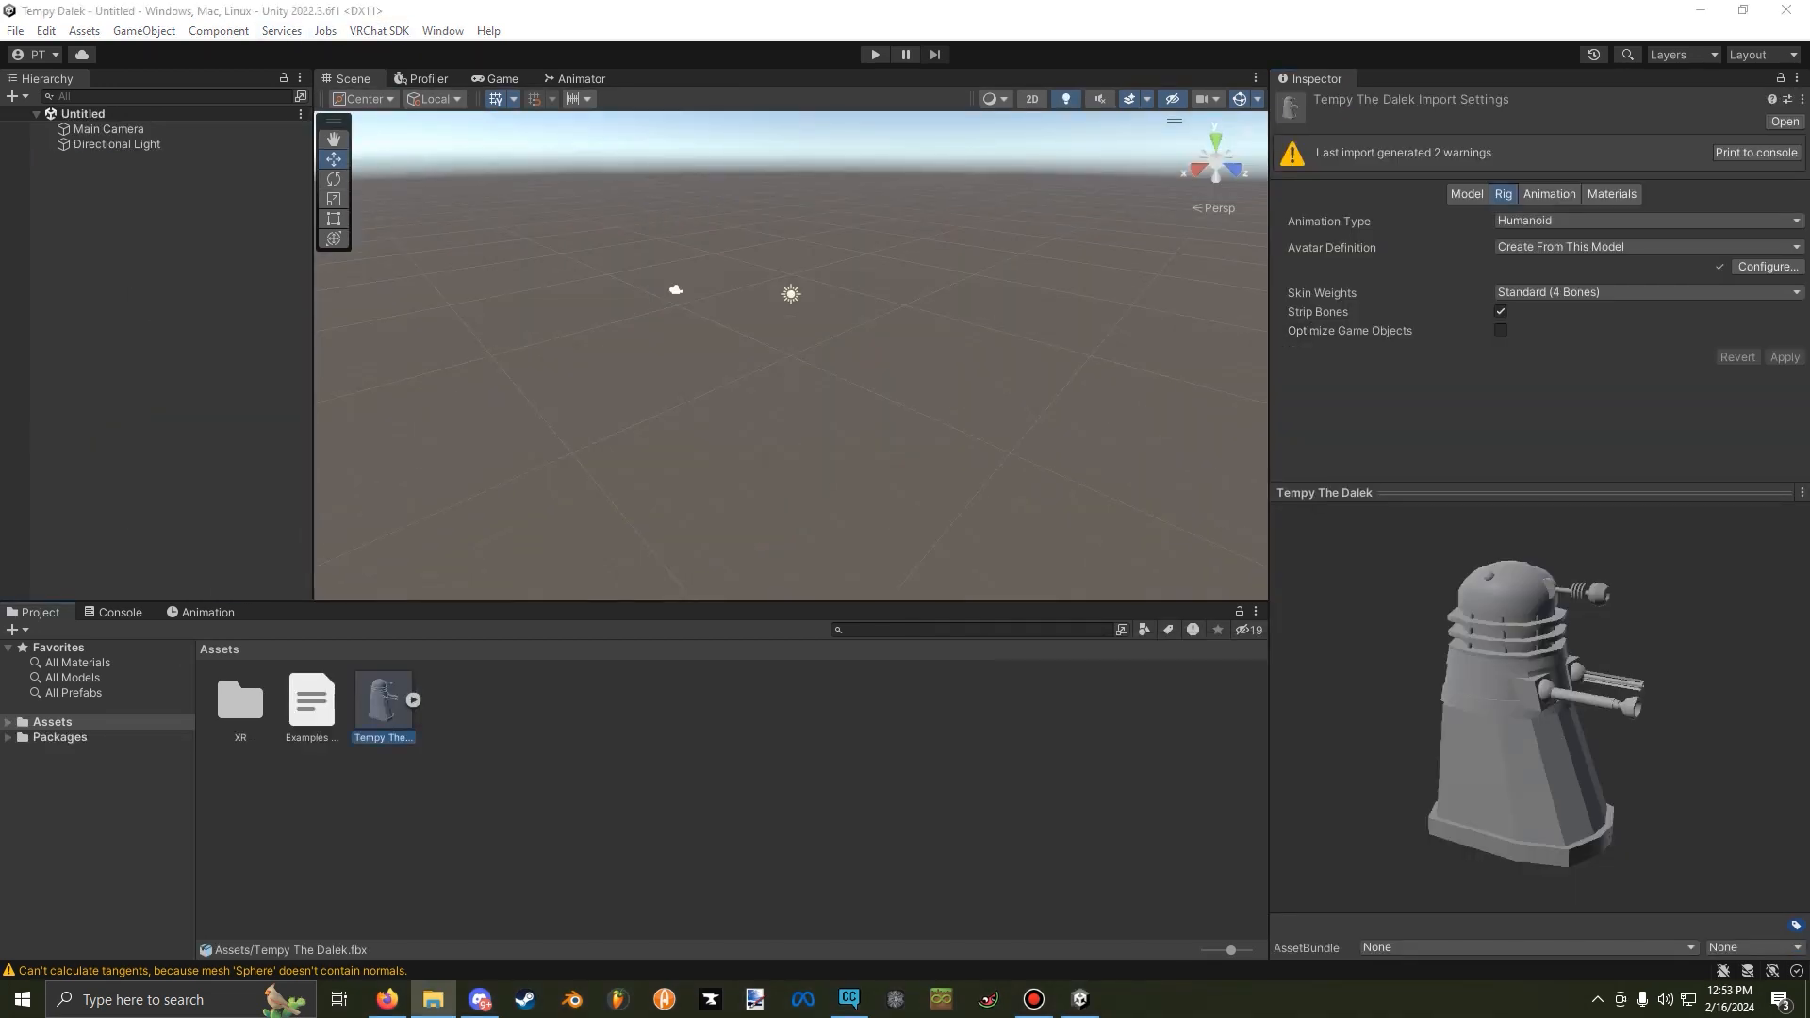
left_click(1767, 267)
left_click(383, 702)
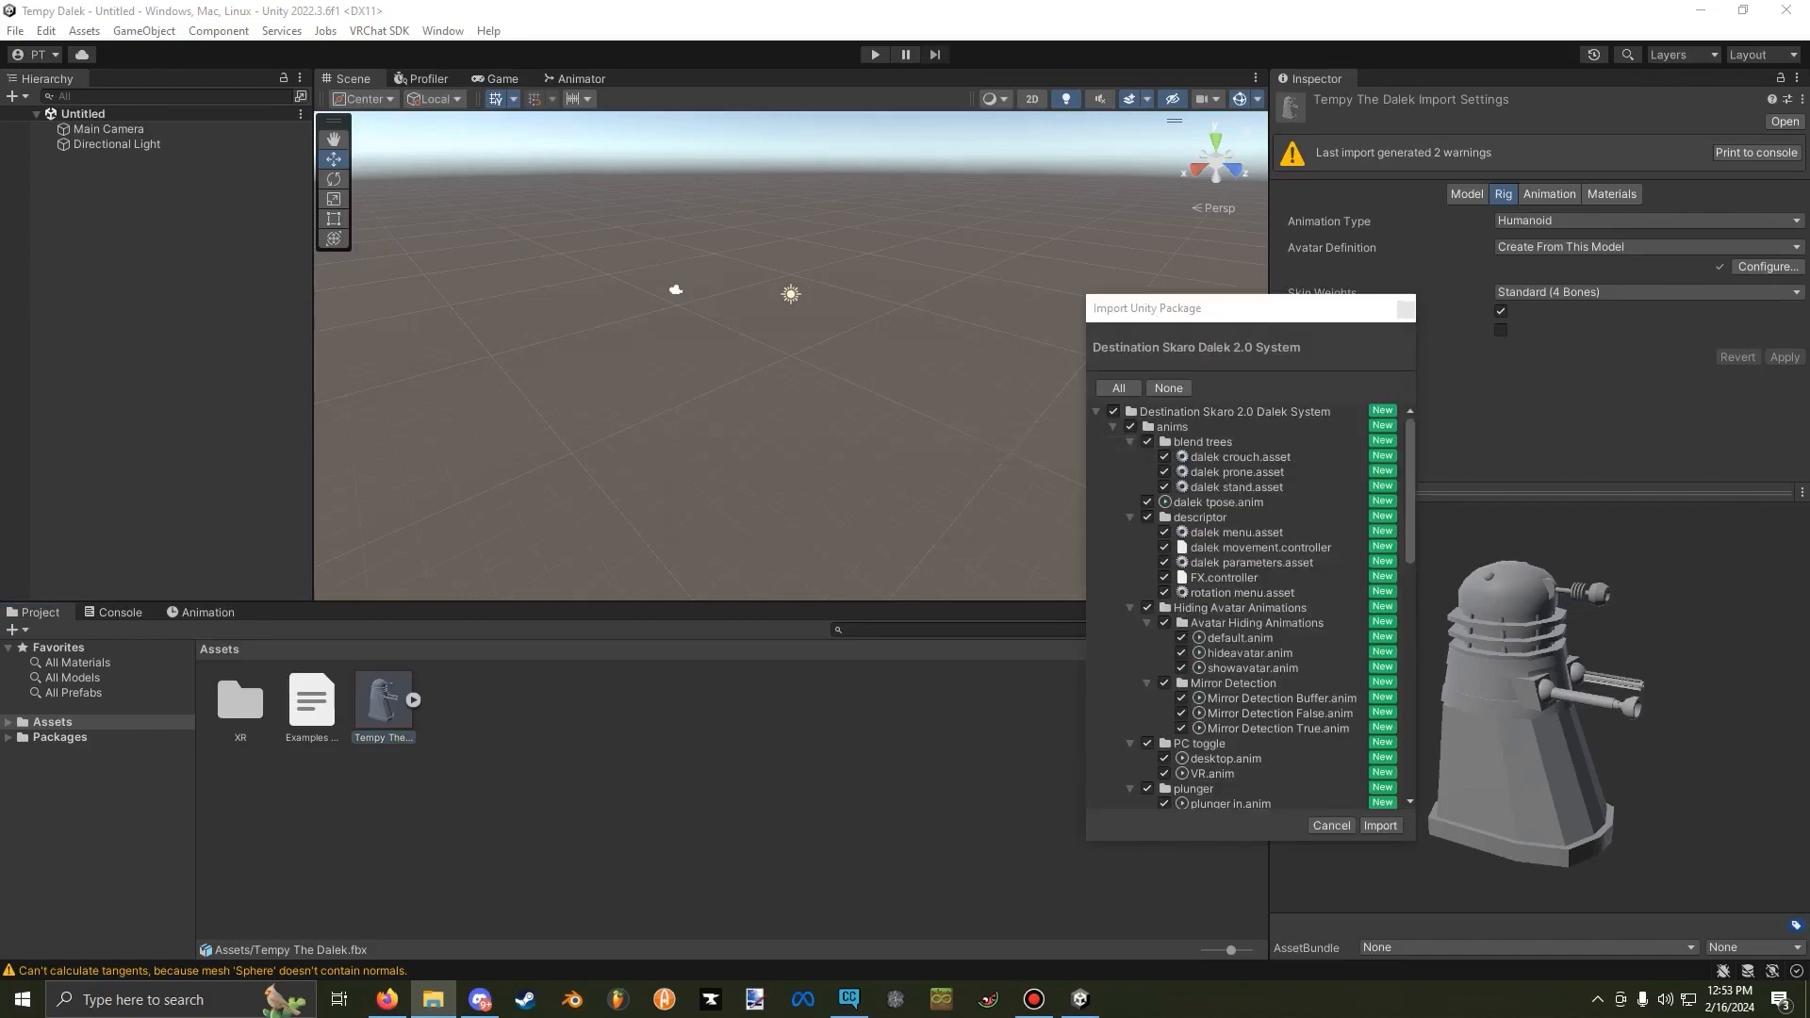
left_click_drag(1188, 309, 777, 184)
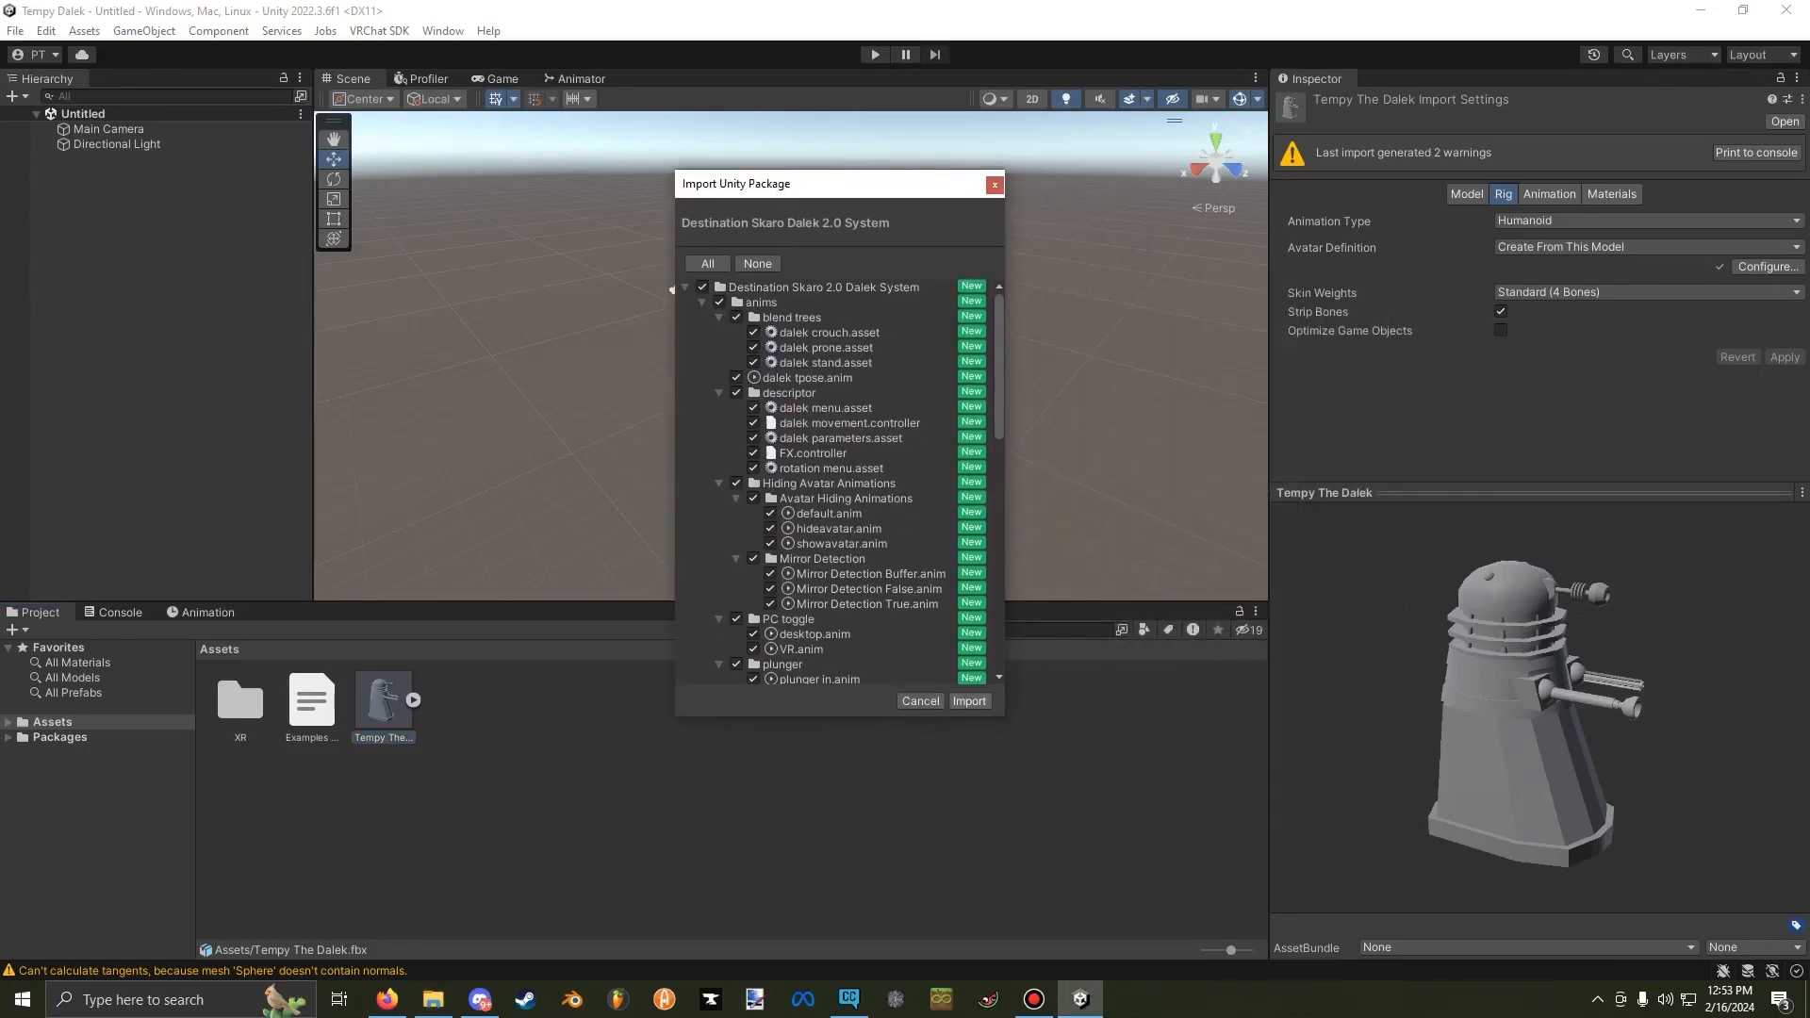
left_click(970, 702)
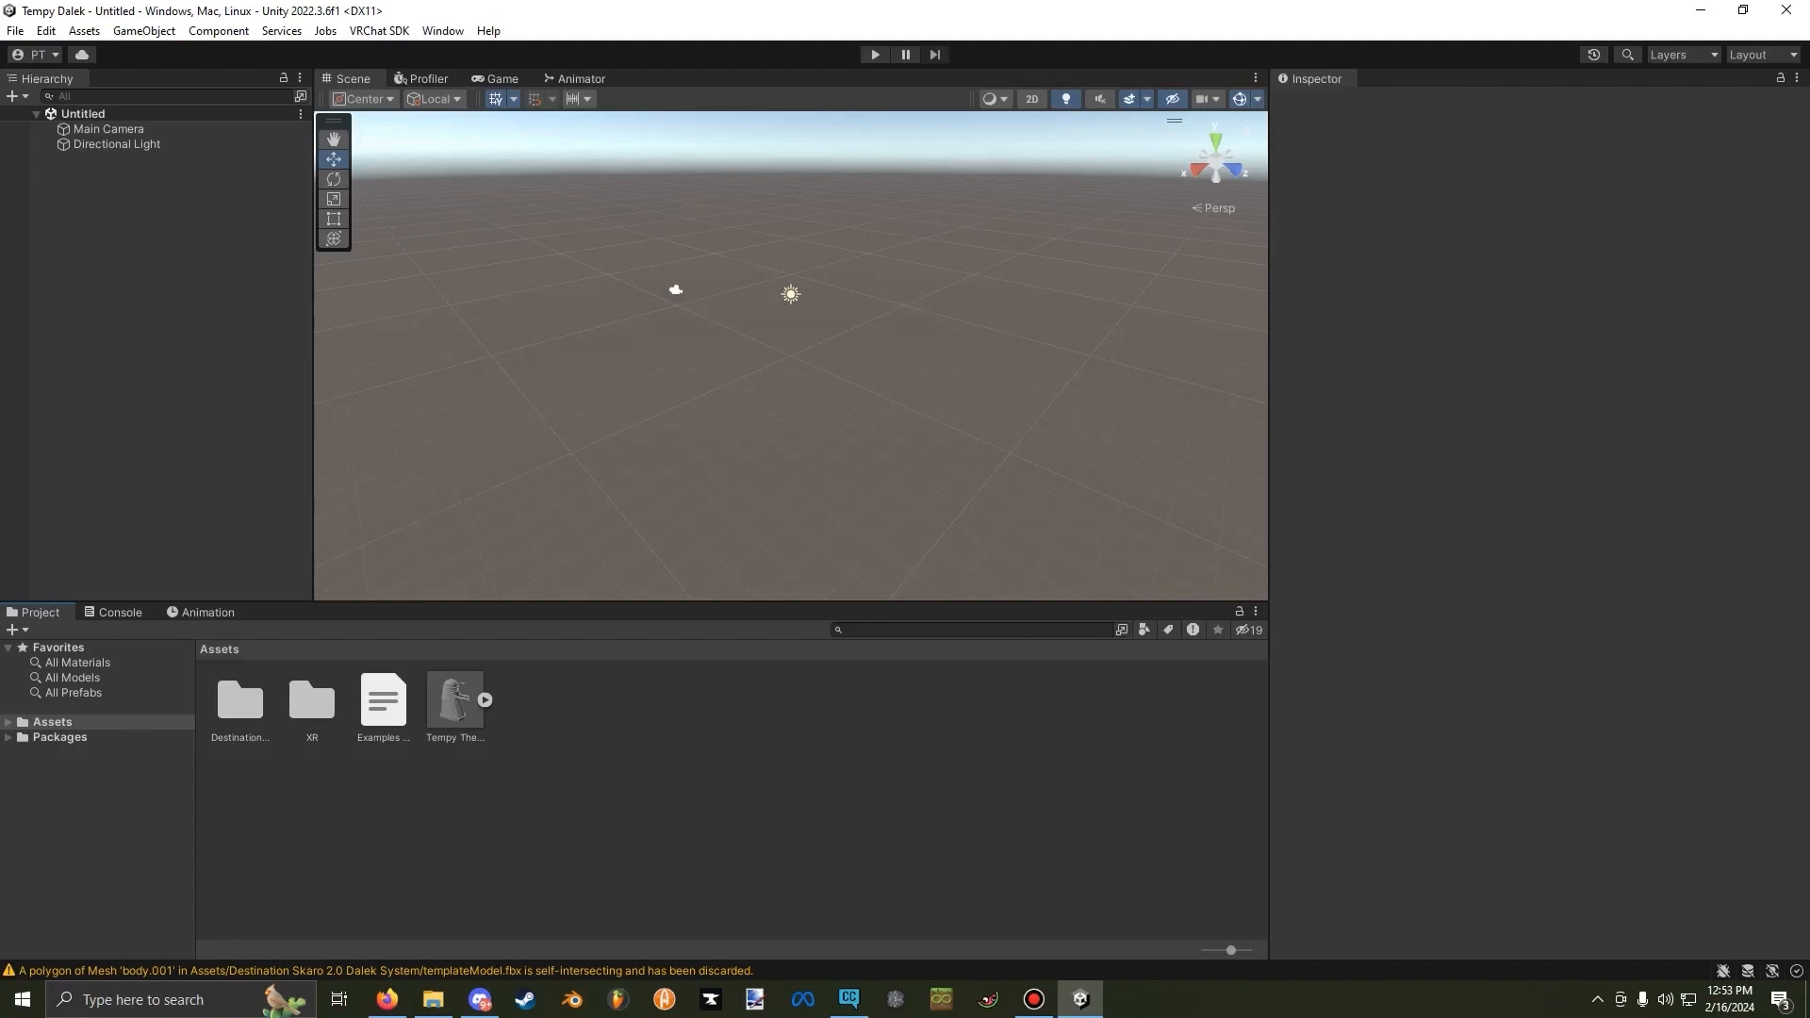
Place the questTemplate prefab from the Destination Skaro 2.0 Dalek System folder into the scene.
double_click(240, 702)
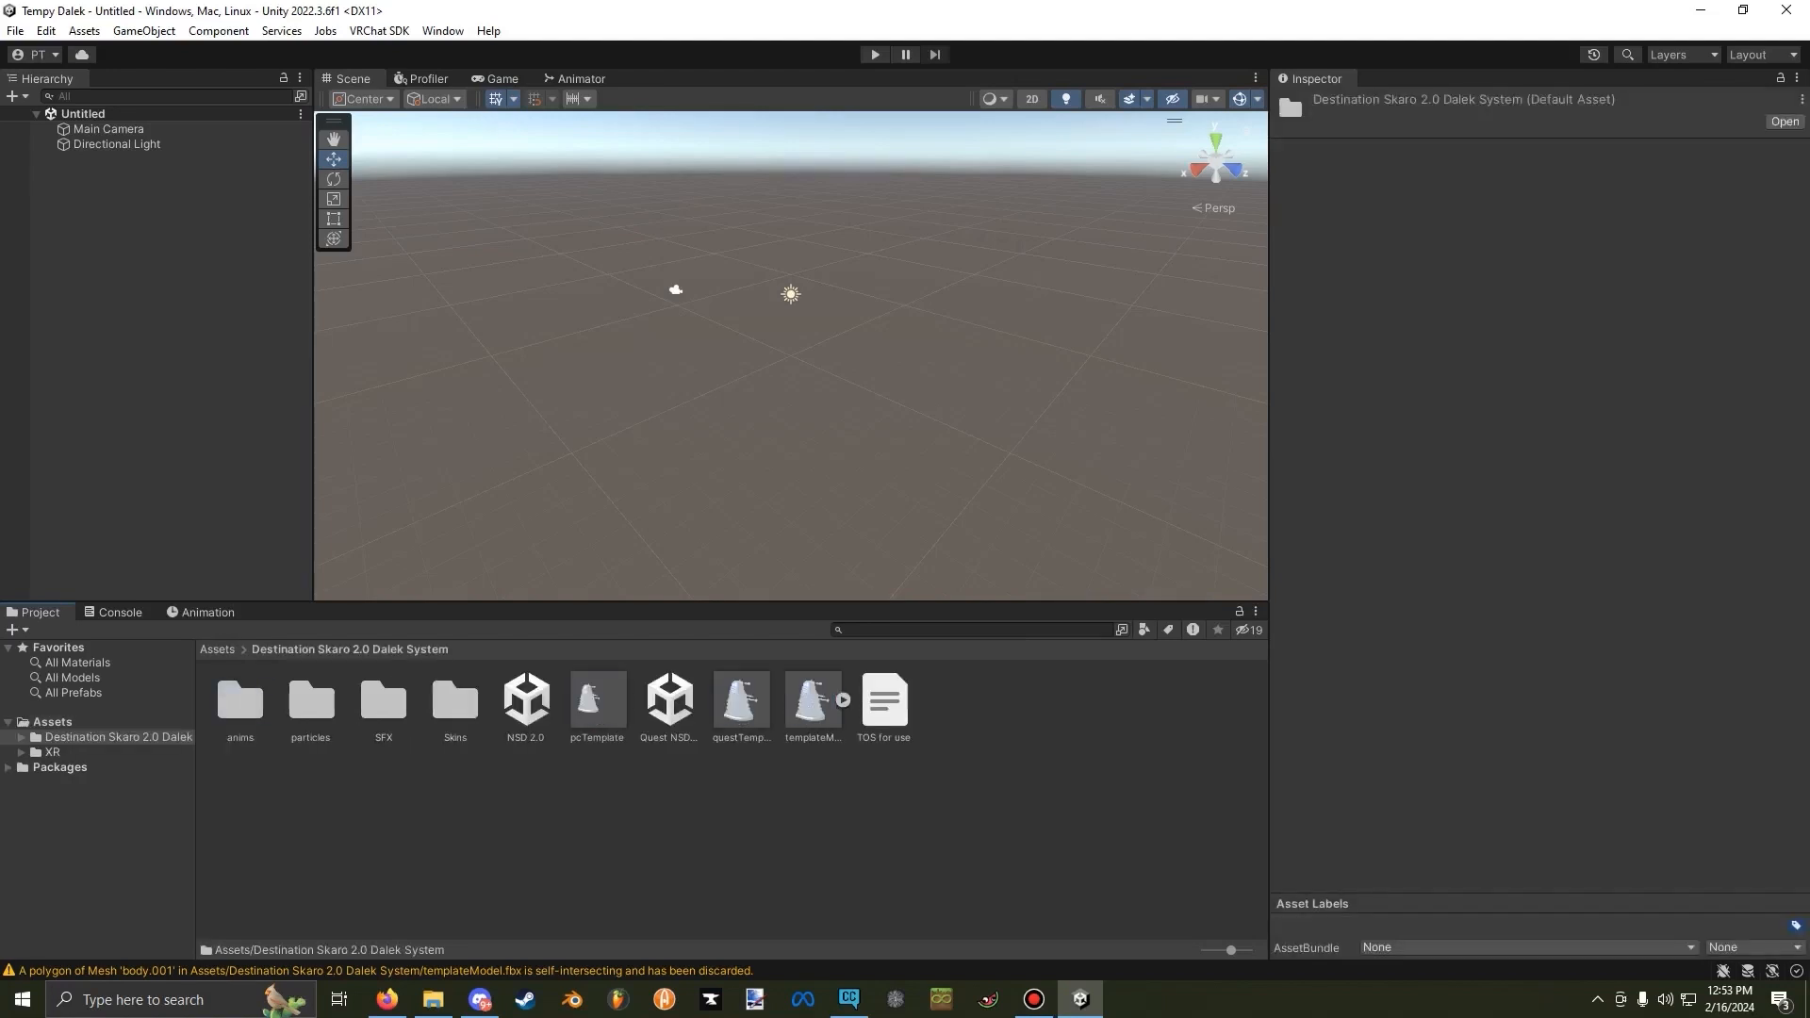
left_click_drag(741, 702, 795, 332)
right_click_drag(795, 331, 702, 330)
key("w")
scroll(879, 339, "up", 3)
key("w")
Set the questTemplate's X and Z position to 0 so it sits at the scene origin.
left_click(1544, 224)
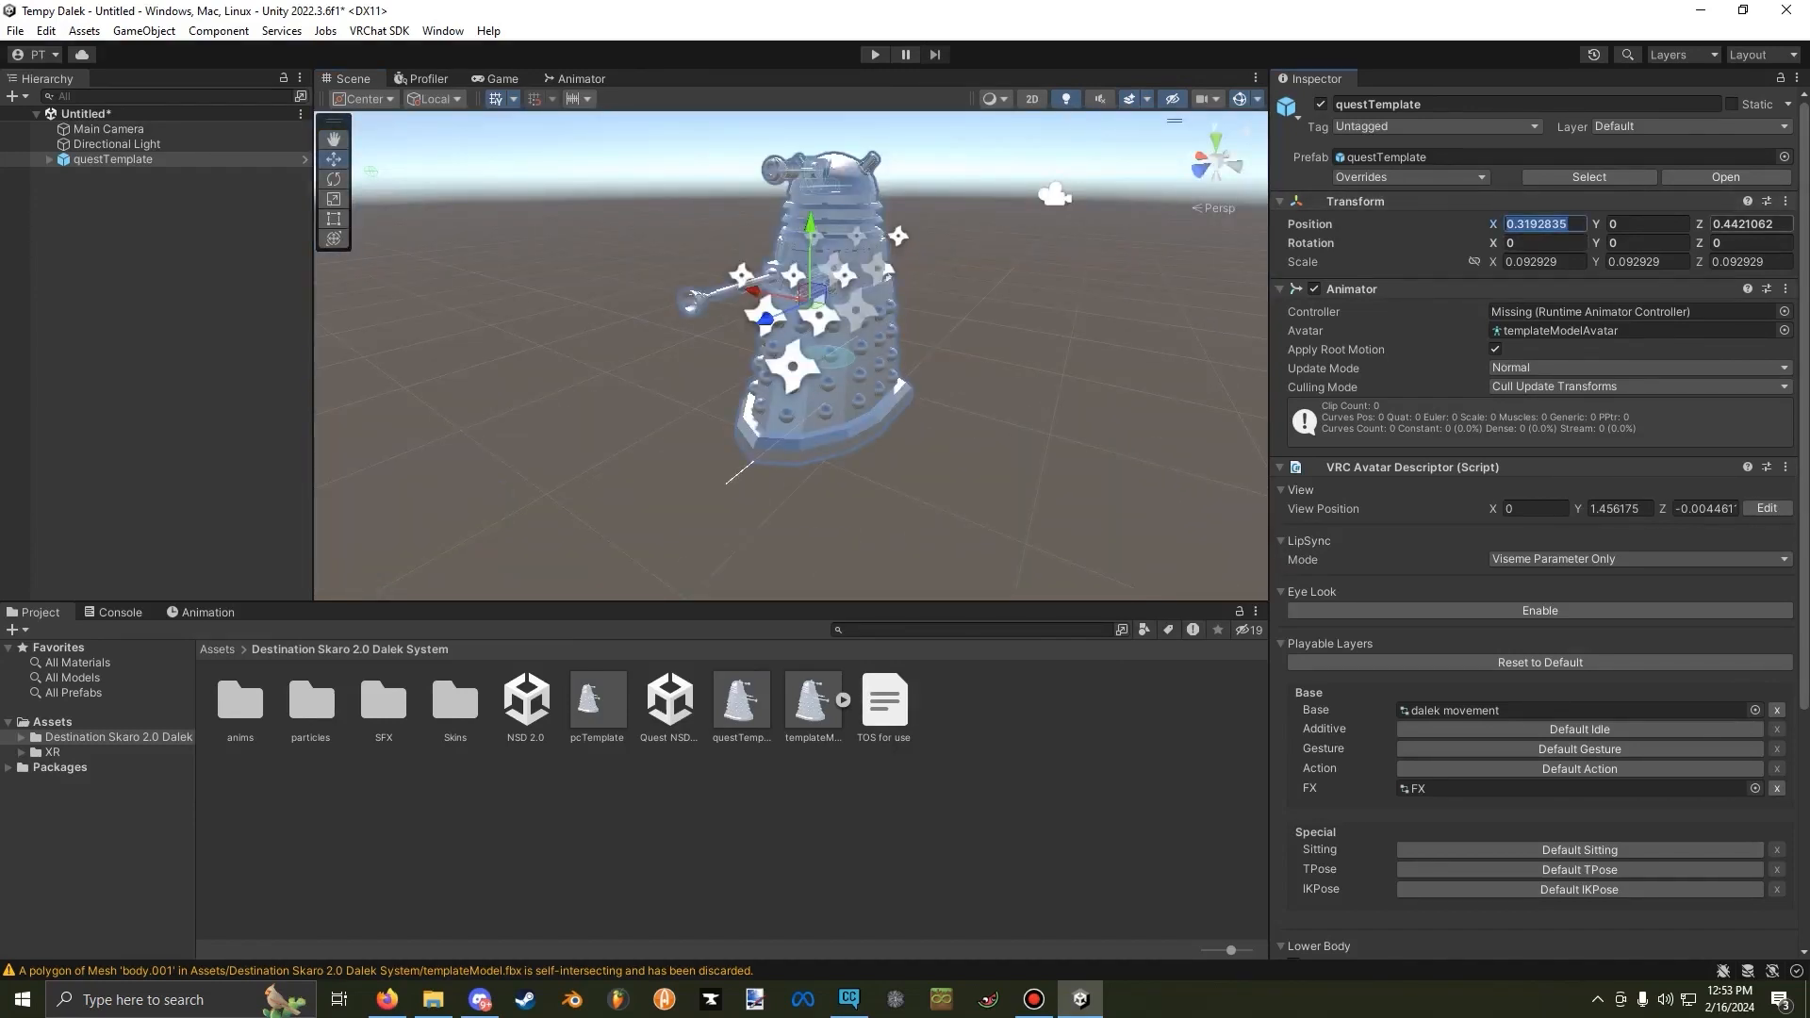
type("0")
key("Tab")
key("Tab")
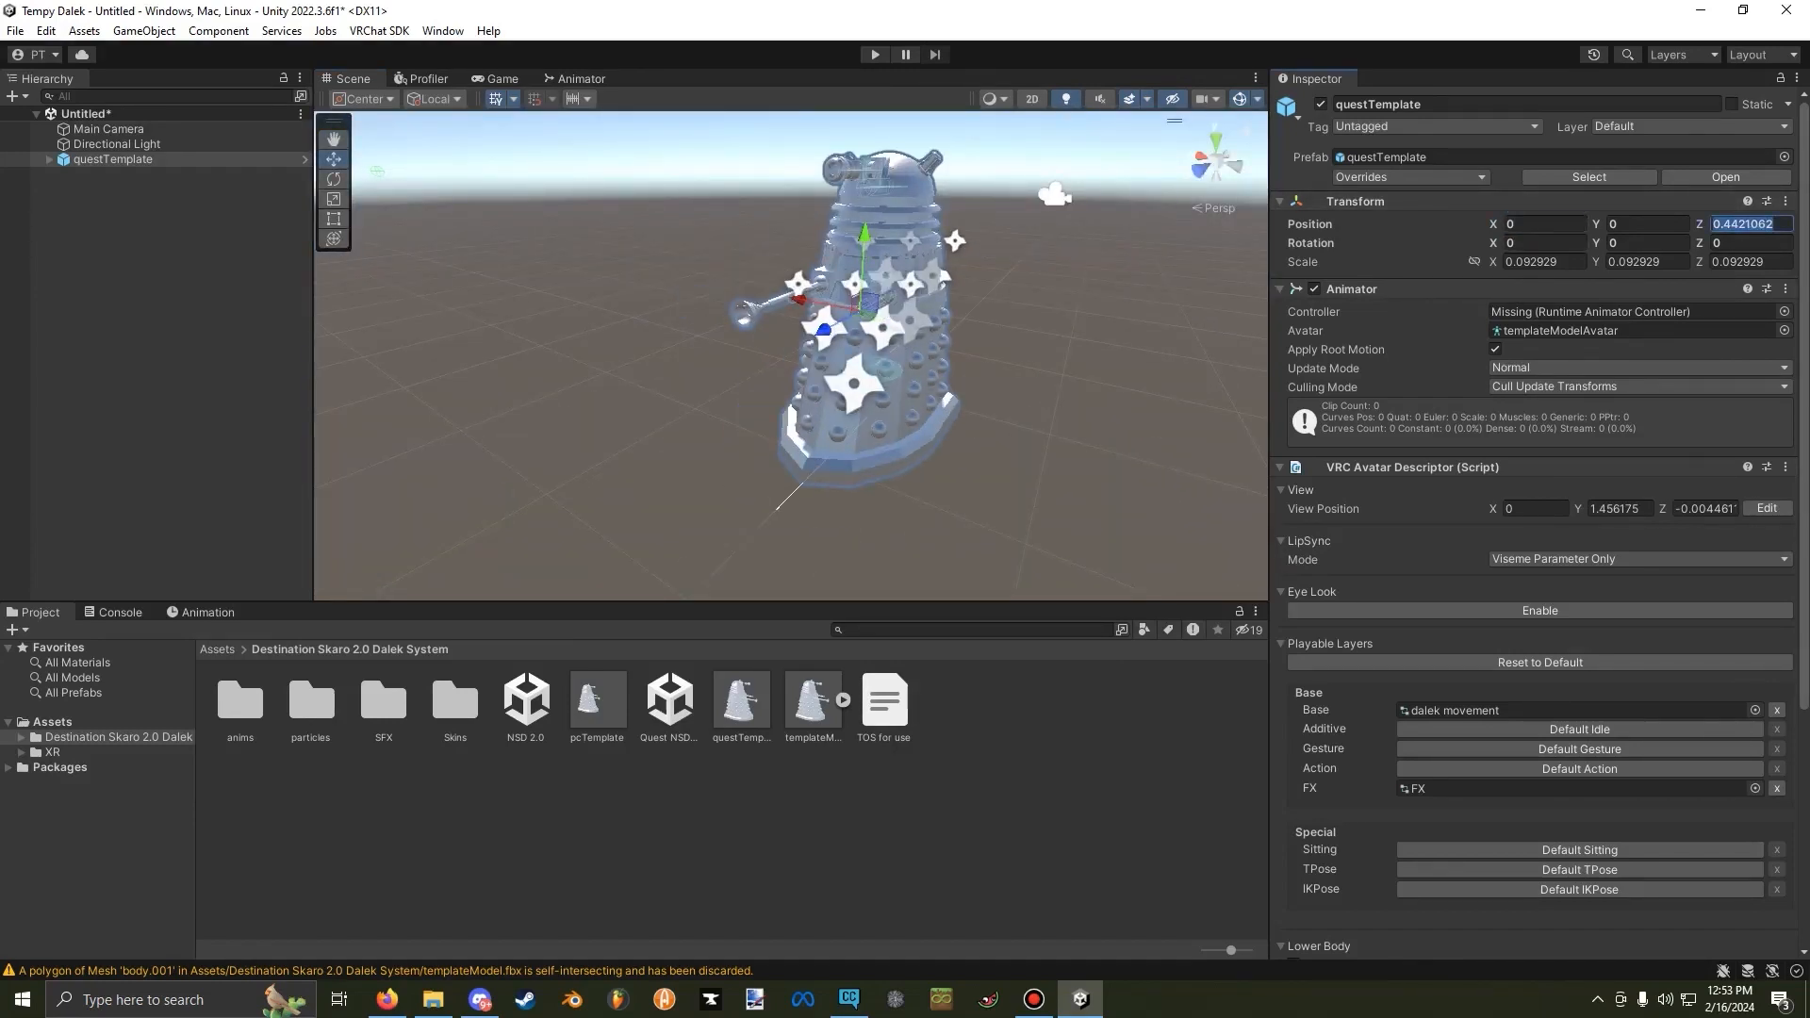
type("0")
right_click_drag(792, 349, 810, 299)
key("w")
key("s")
key("w")
key("s")
scroll(810, 299, "up", 3)
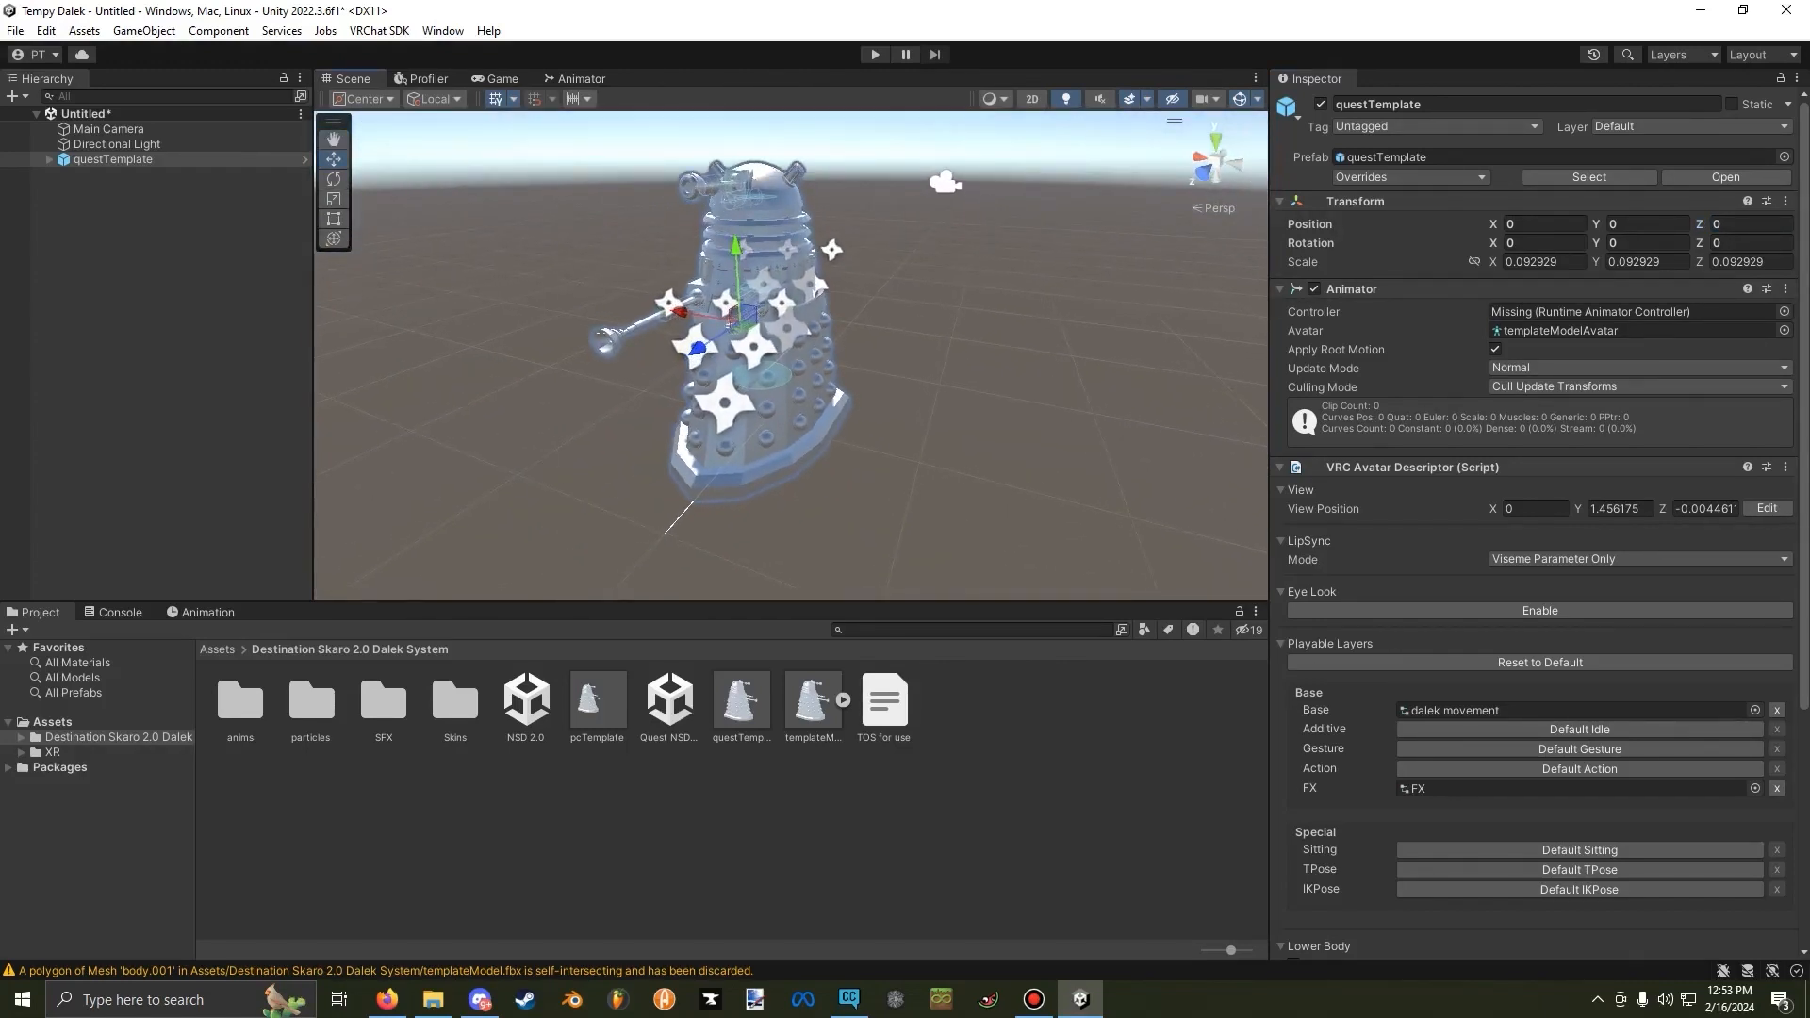
Place the Tempy The Dalek model from the Assets folder into the scene, apart from the questTemplate.
left_click(217, 650)
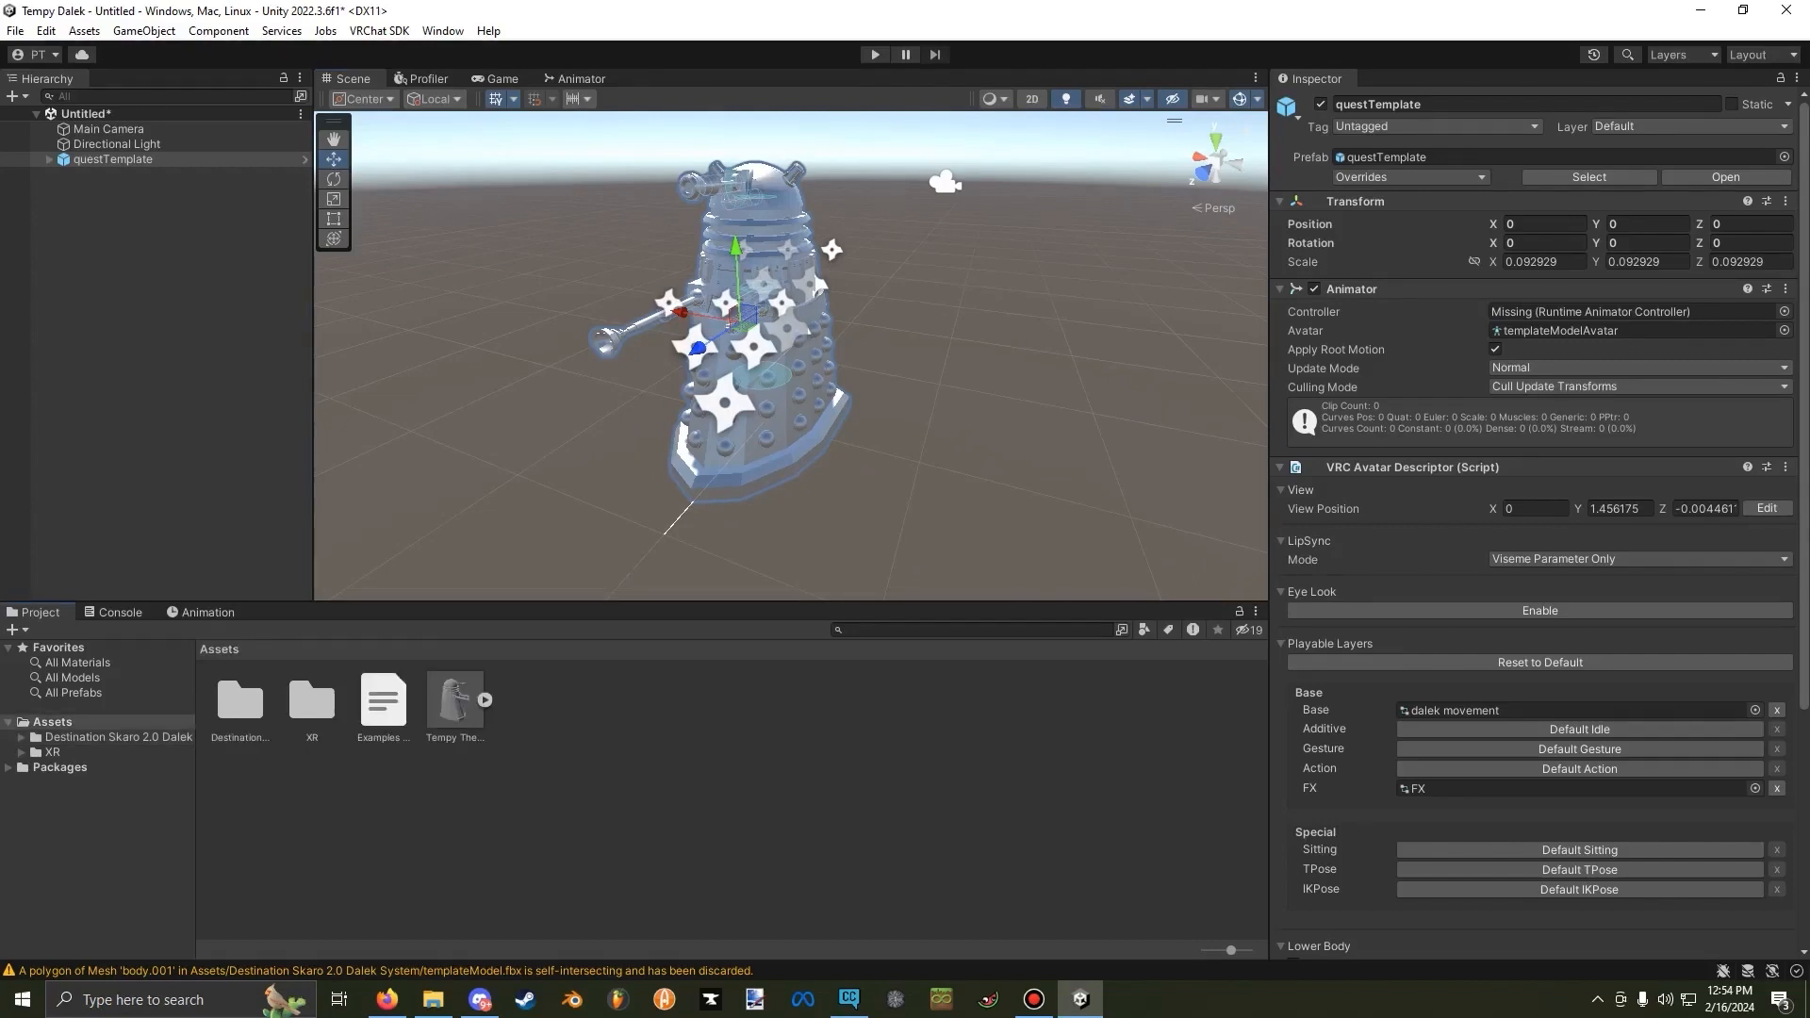
left_click_drag(454, 700, 1042, 224)
right_click_drag(1042, 224, 1098, 160)
key("s")
right_click_drag(764, 366, 853, 349)
key("w")
key("s")
key("a")
key("w")
key("s")
key("w")
key("s")
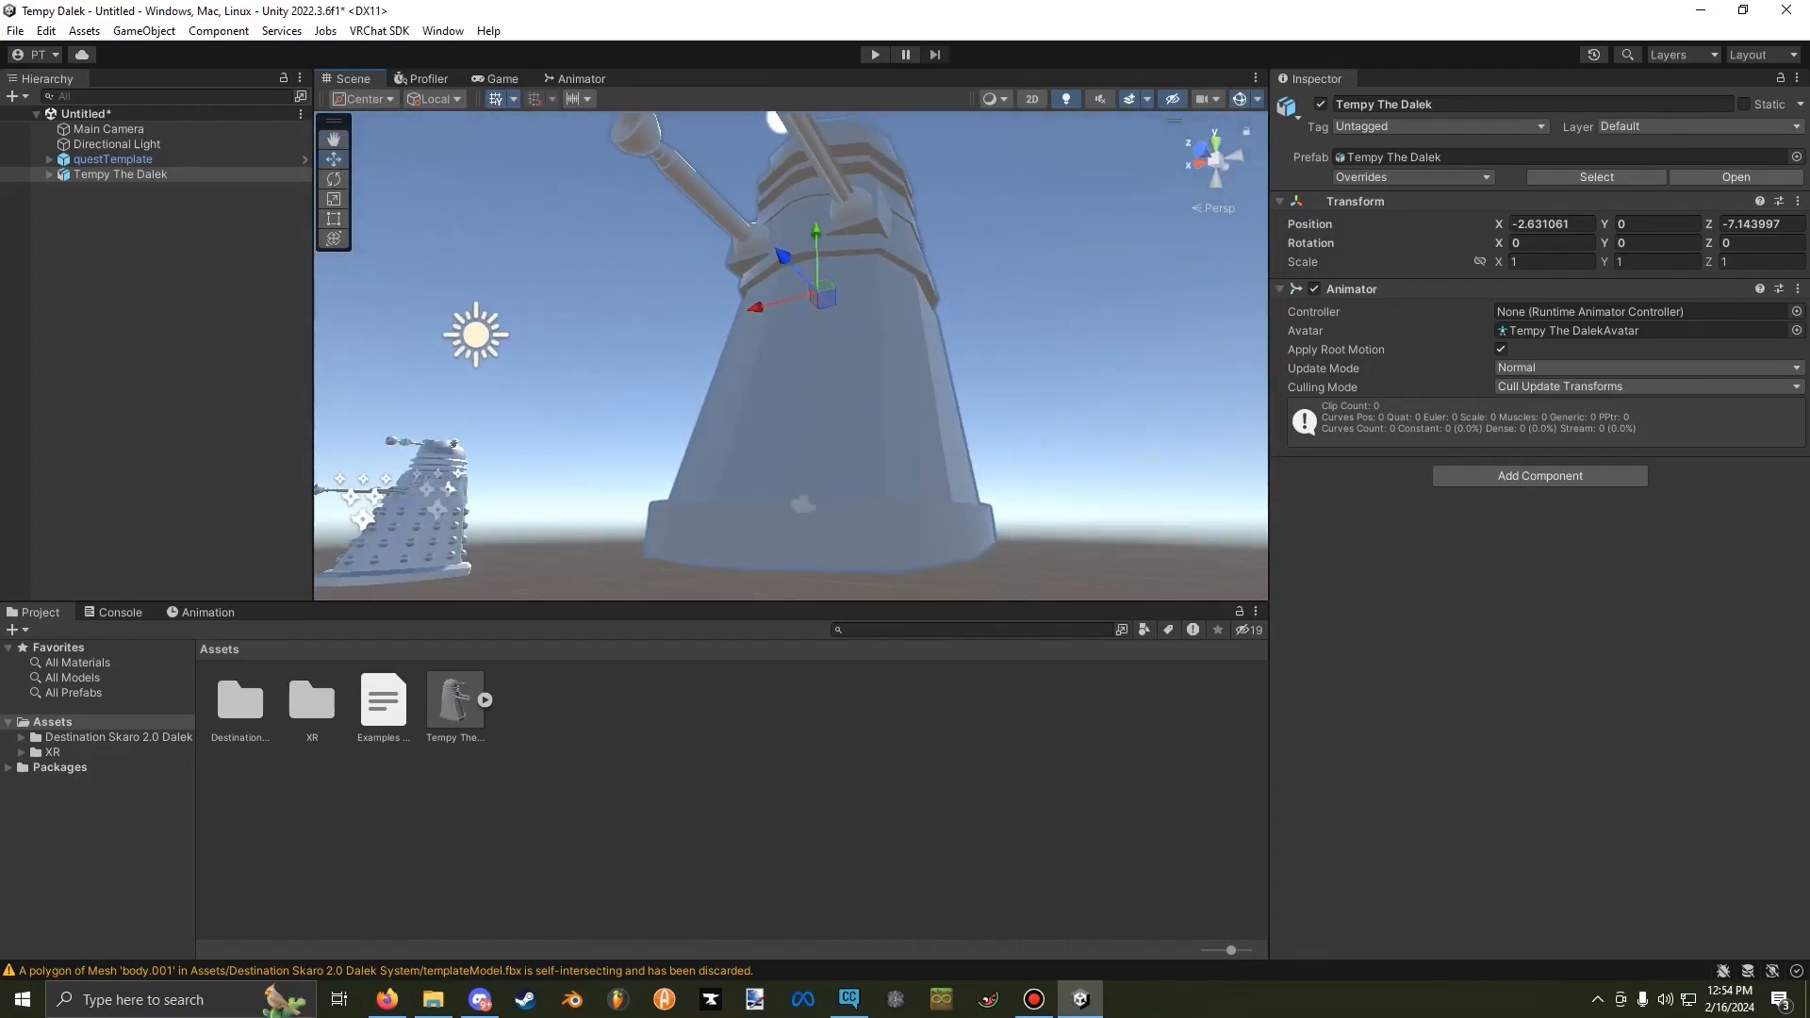
left_click(1032, 99)
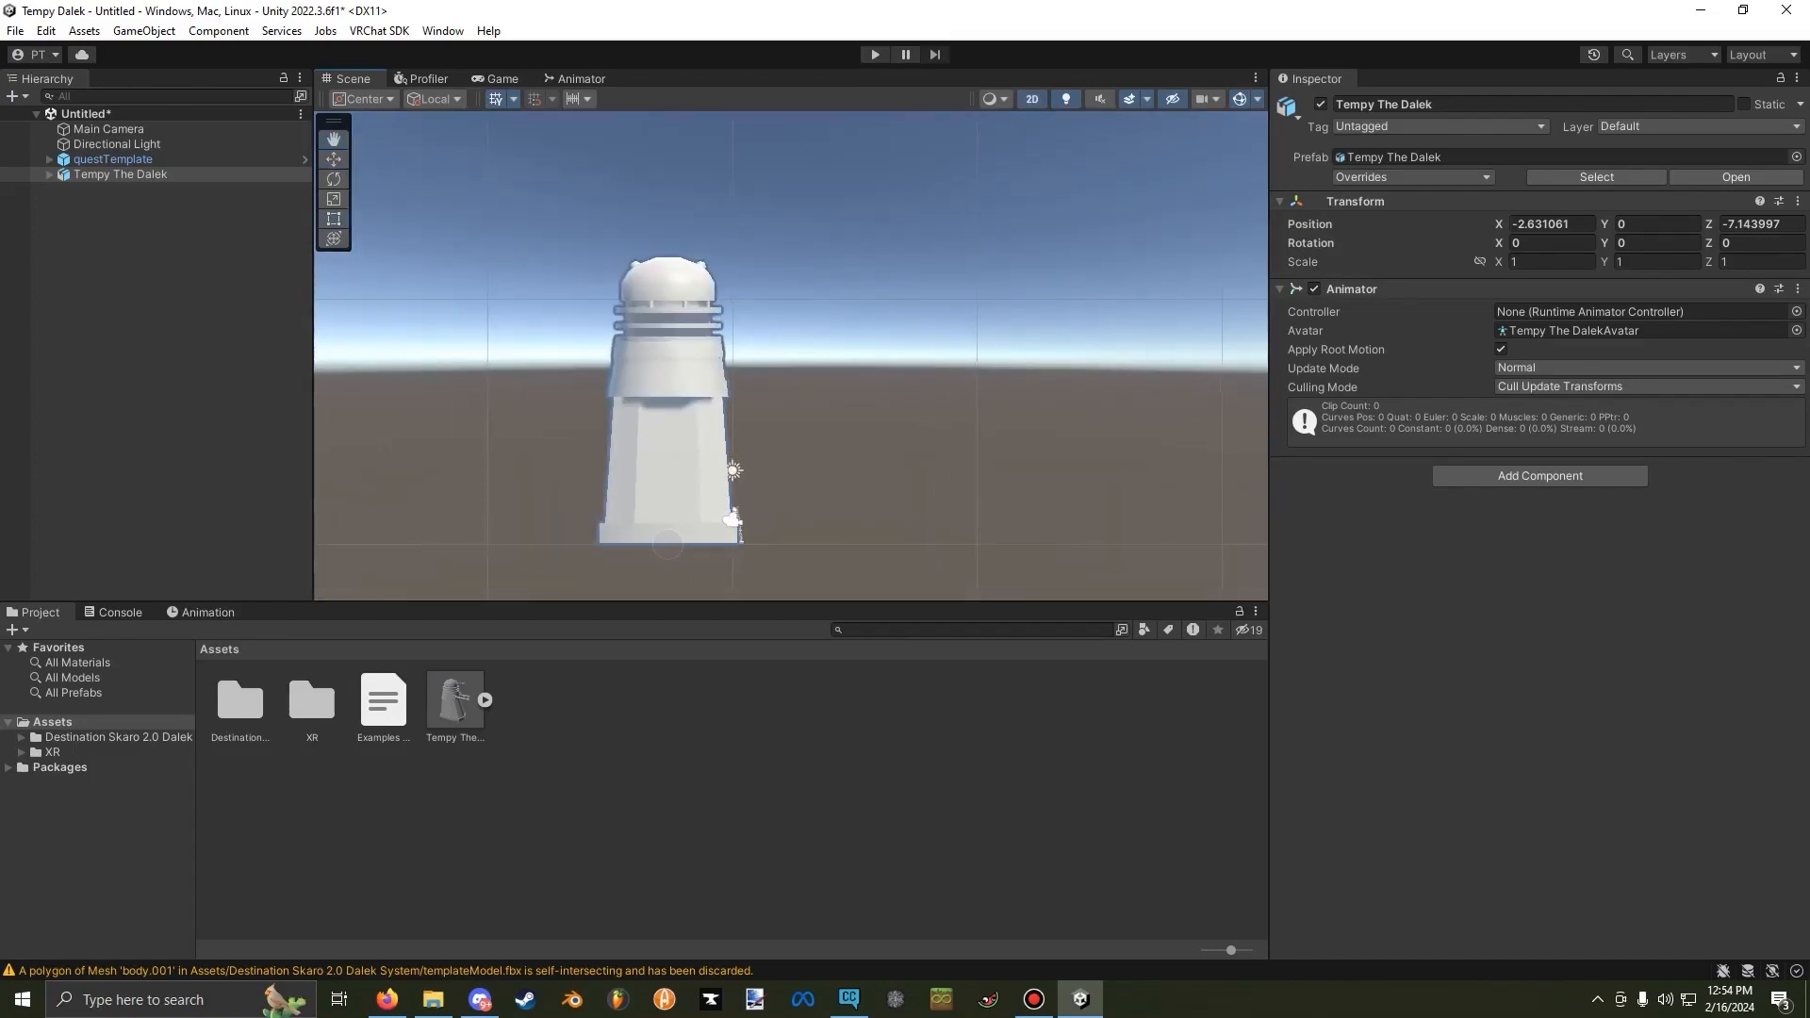
left_click(1214, 160)
left_click(1032, 99)
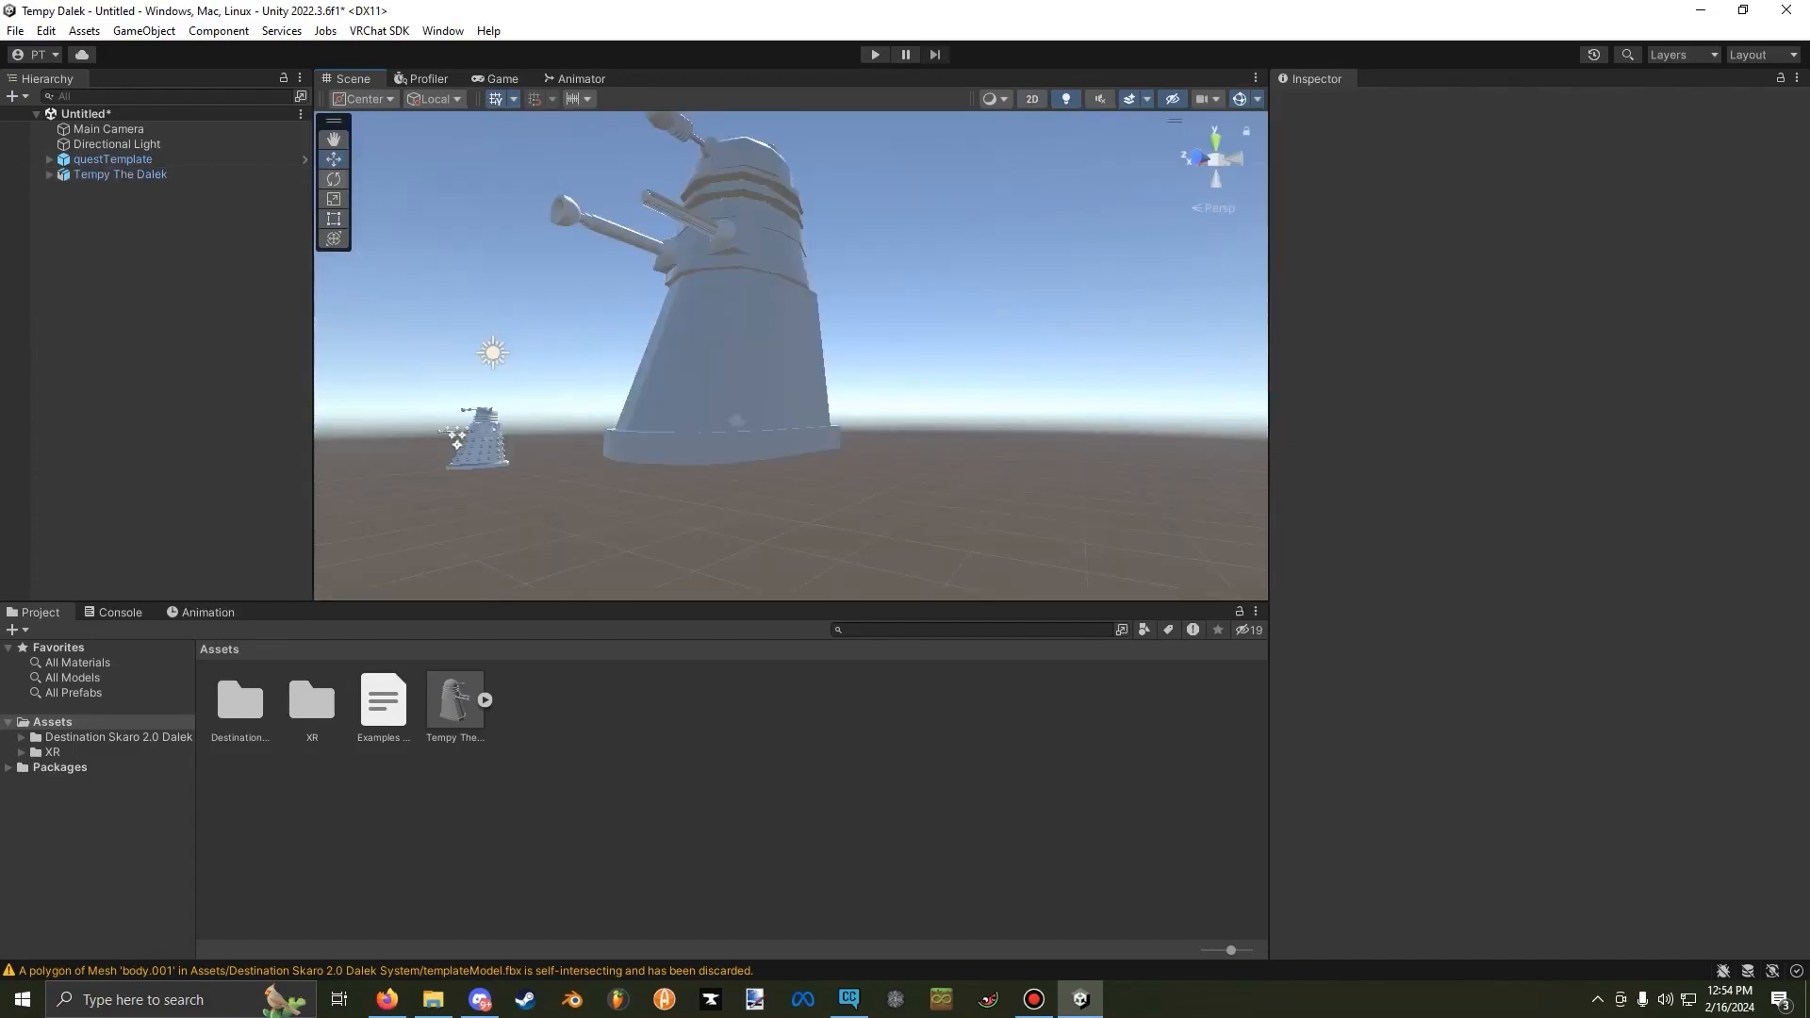
Scale Tempy The Dalek down uniformly to about 0.16, close to the questTemplate's size.
key("r")
left_click(121, 174)
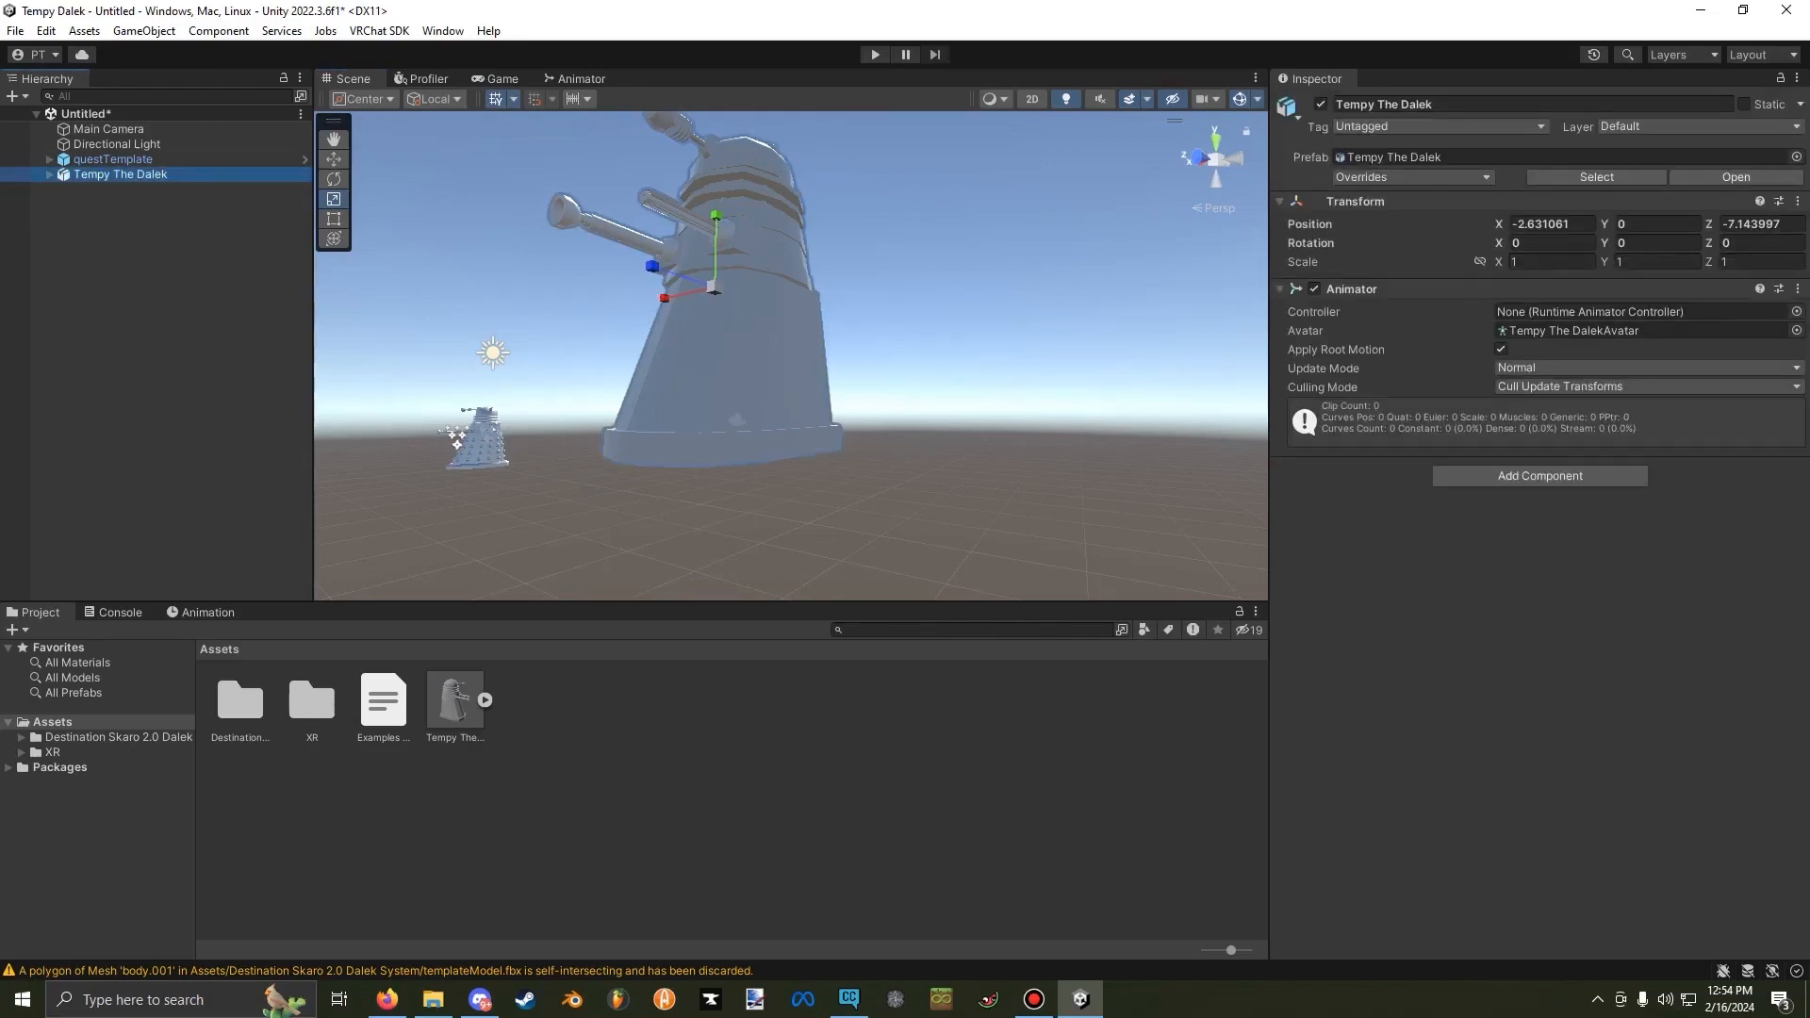
left_click_drag(714, 287, 645, 324)
right_click_drag(645, 324, 533, 382)
key("w")
Set Tempy The Dalek's position to 0, 0, 0 so it overlaps the questTemplate.
left_click(1551, 225)
type("0")
key("Tab")
type("0")
key("Tab")
type("0")
right_click_drag(943, 297, 790, 345)
key("f")
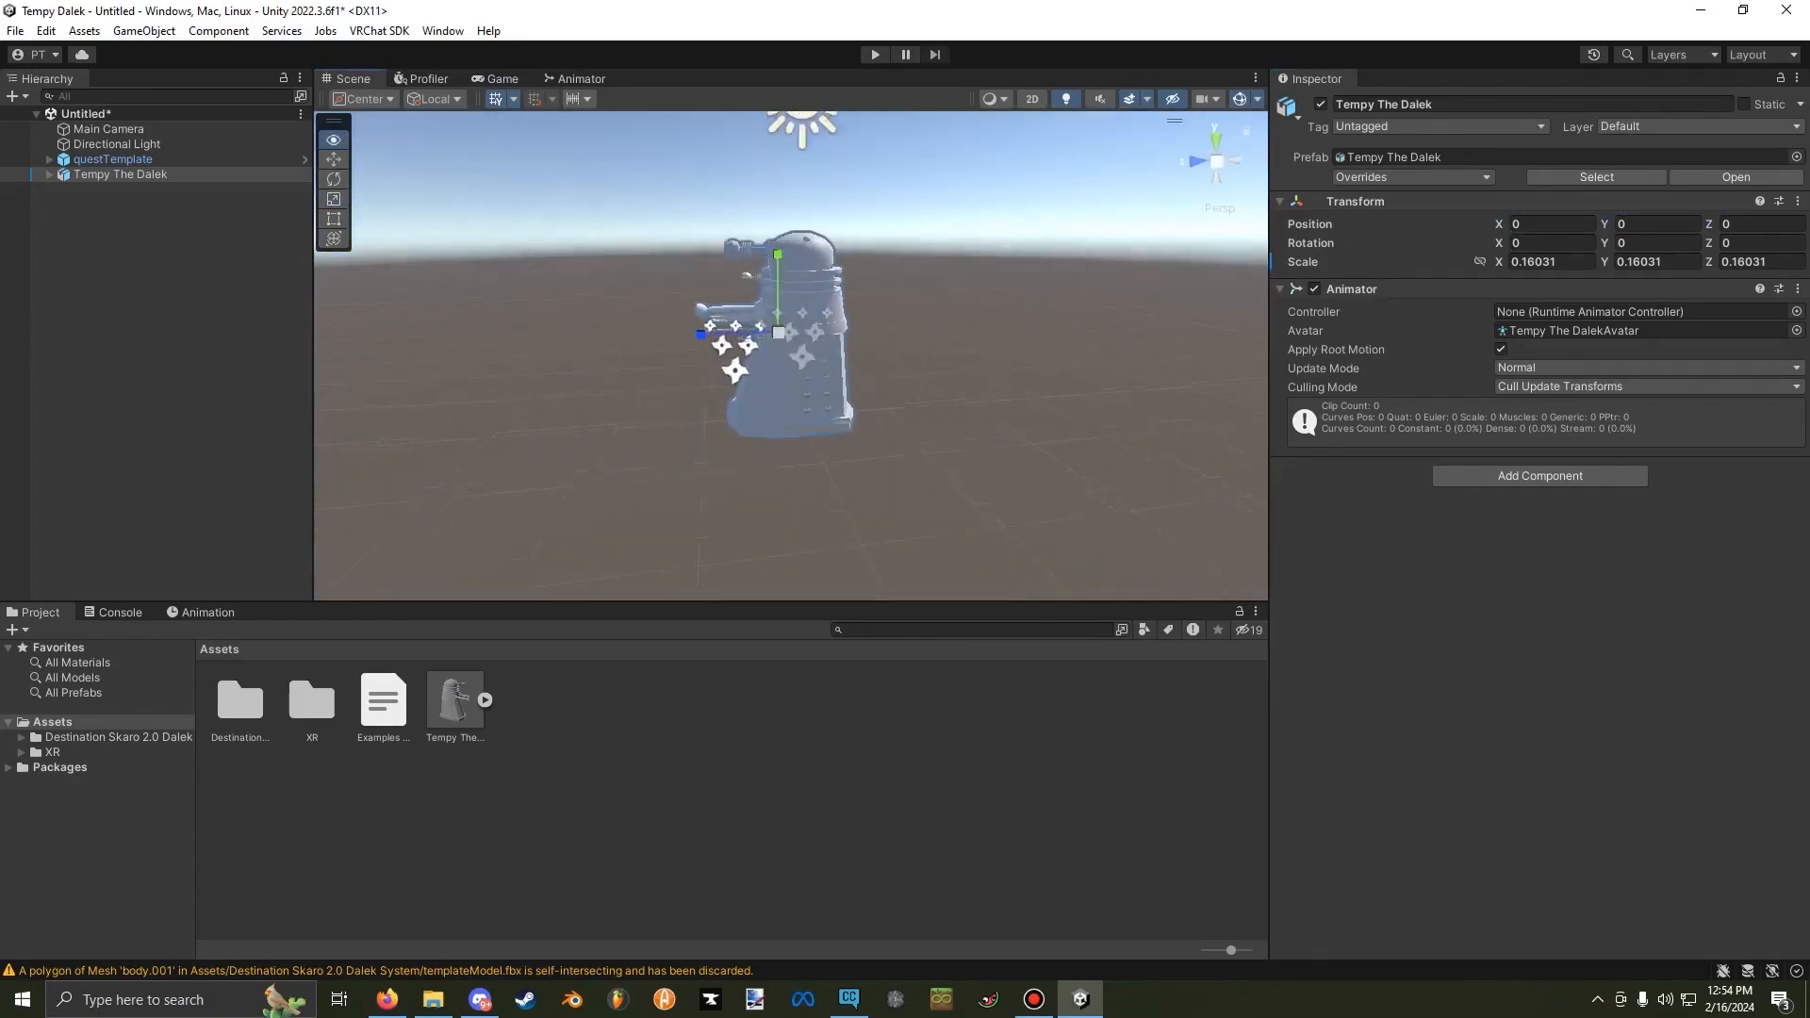
Scale Tempy The Dalek down further to about 0.135 to match the template and reset its position to 0, 0, 0.
left_click_drag(790, 345, 766, 356)
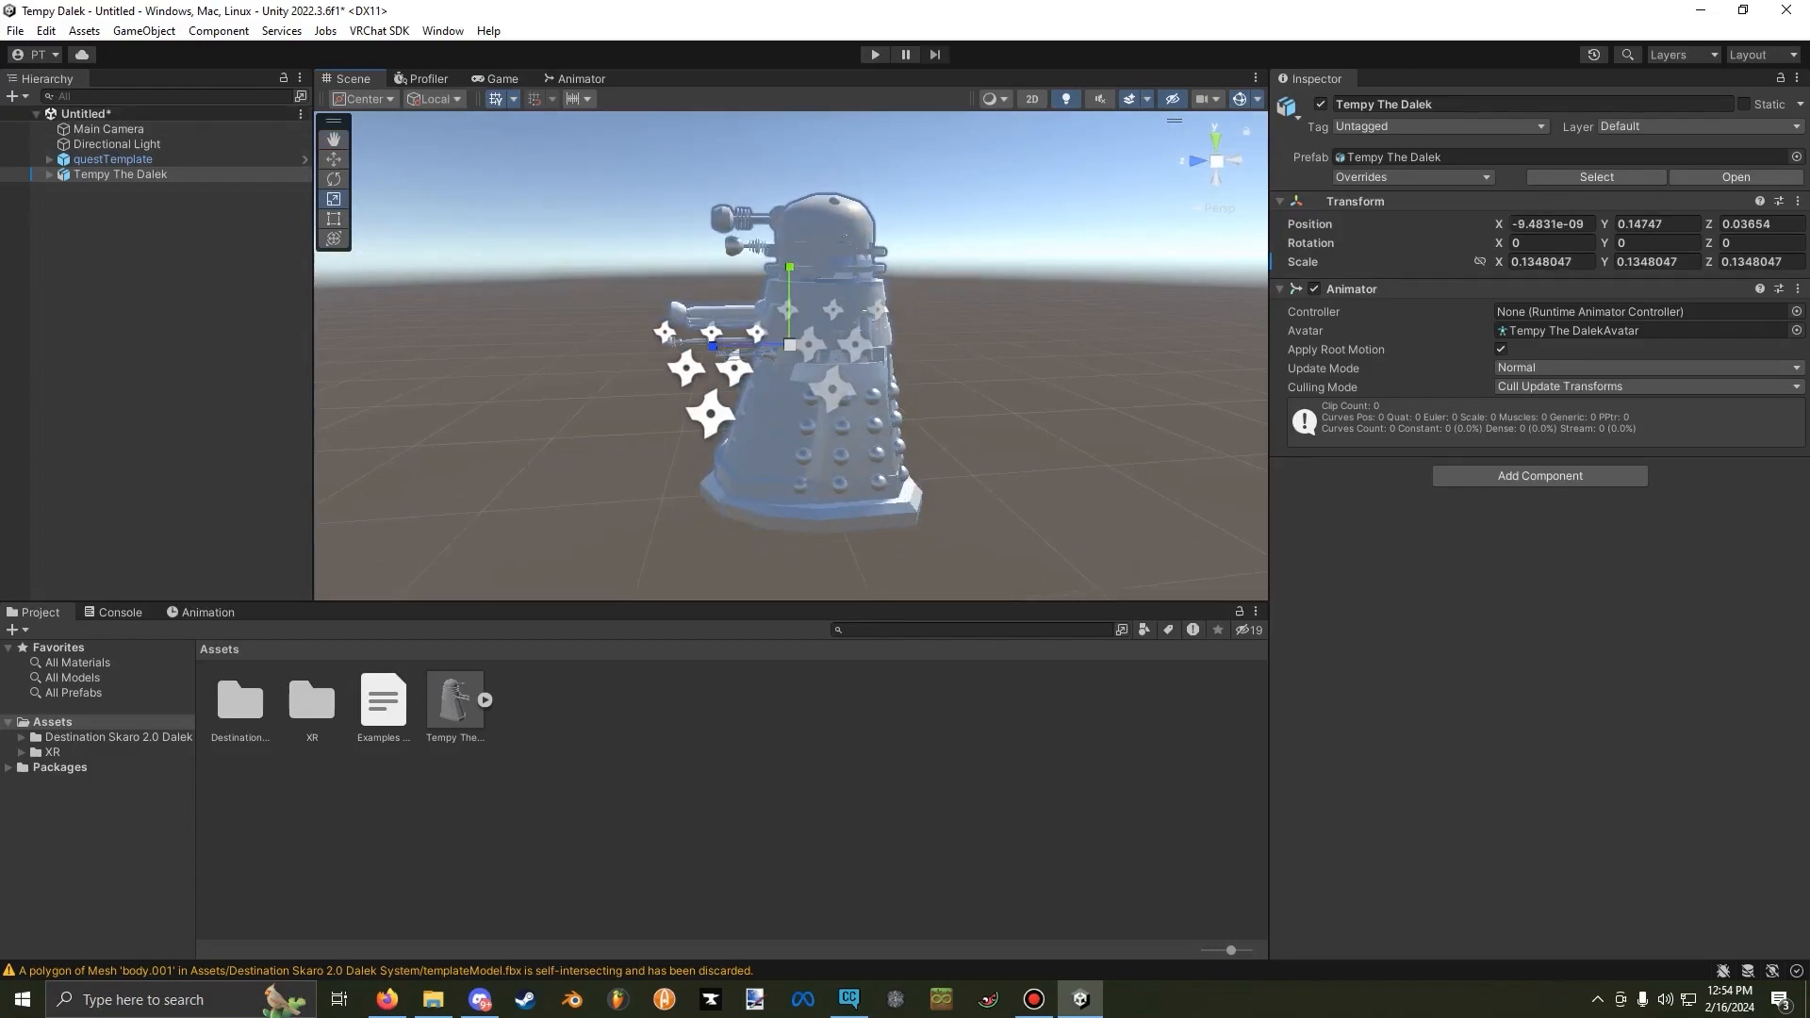
left_click(1551, 225)
type("0")
left_click(1657, 224)
type("0")
left_click(1760, 224)
type("0")
right_click_drag(1141, 306, 1155, 352)
key("w")
key("s")
key("d")
Move the questTemplate sideways along its X axis so it stands beside Tempy The Dalek.
left_click(141, 160)
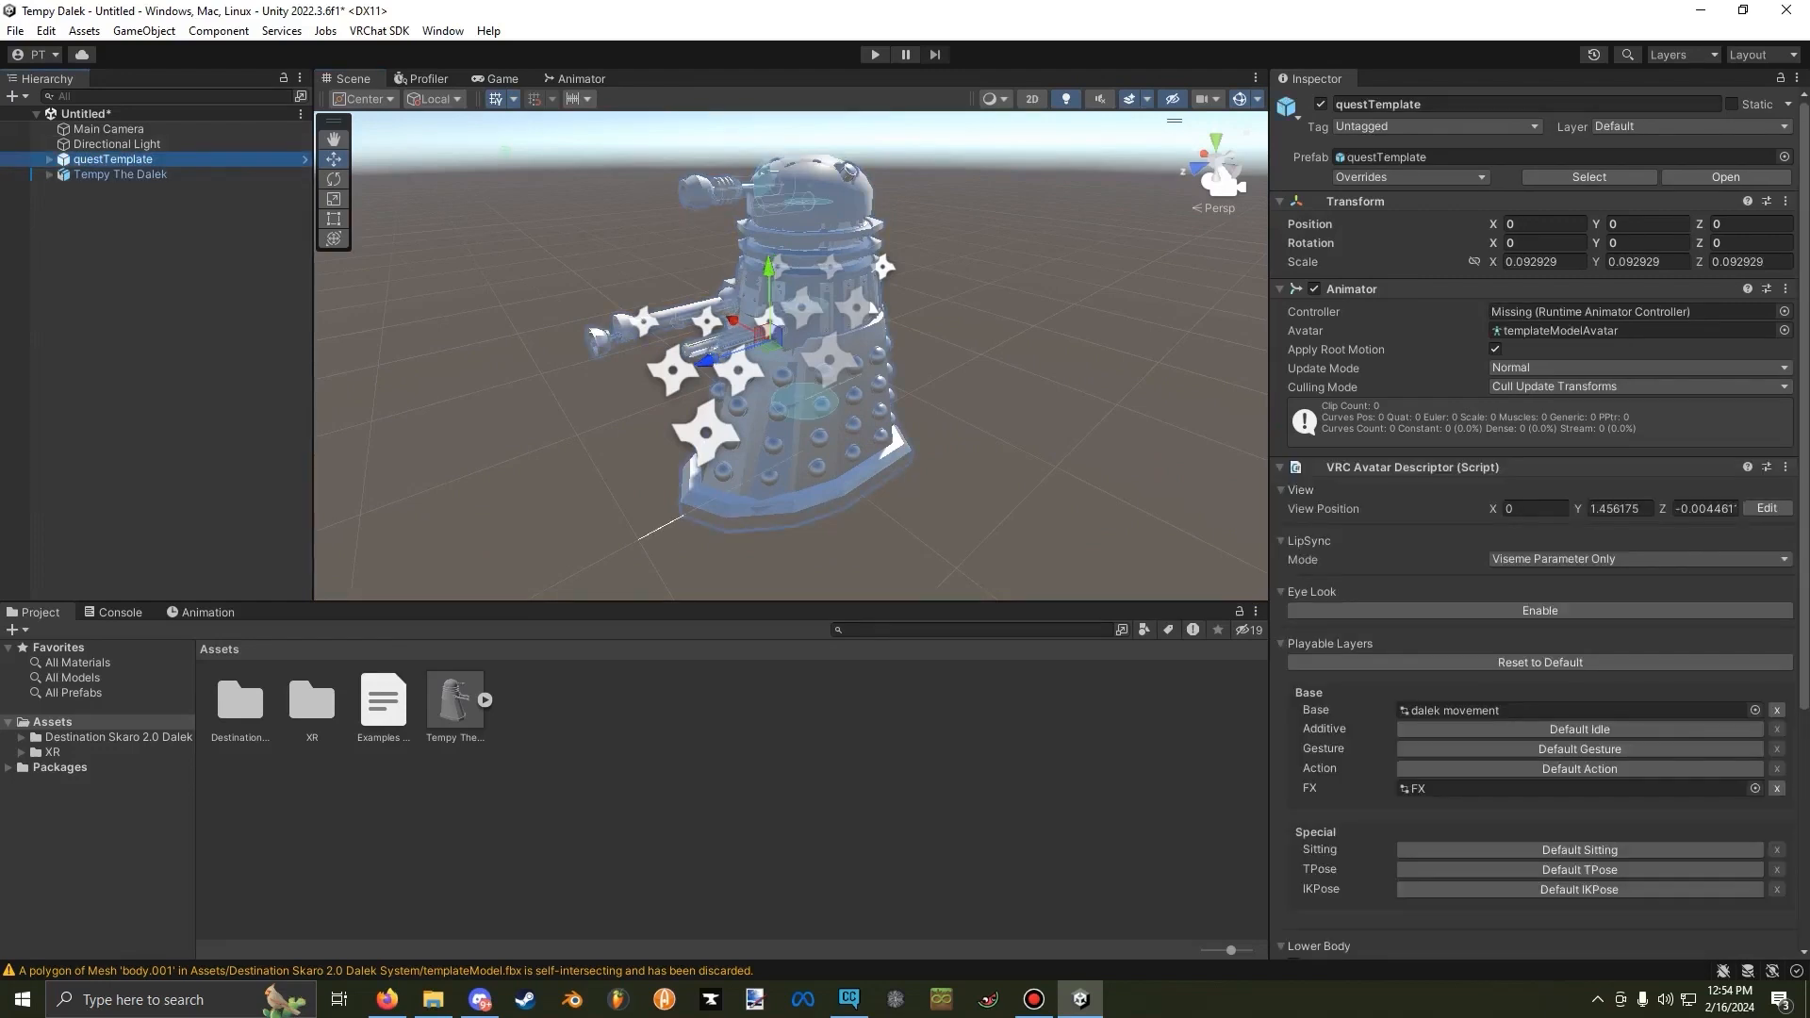
left_click_drag(733, 322, 622, 273)
right_click_drag(622, 274, 660, 259)
key("a")
left_click(683, 212)
key("a")
key("d")
key("d")
key("w")
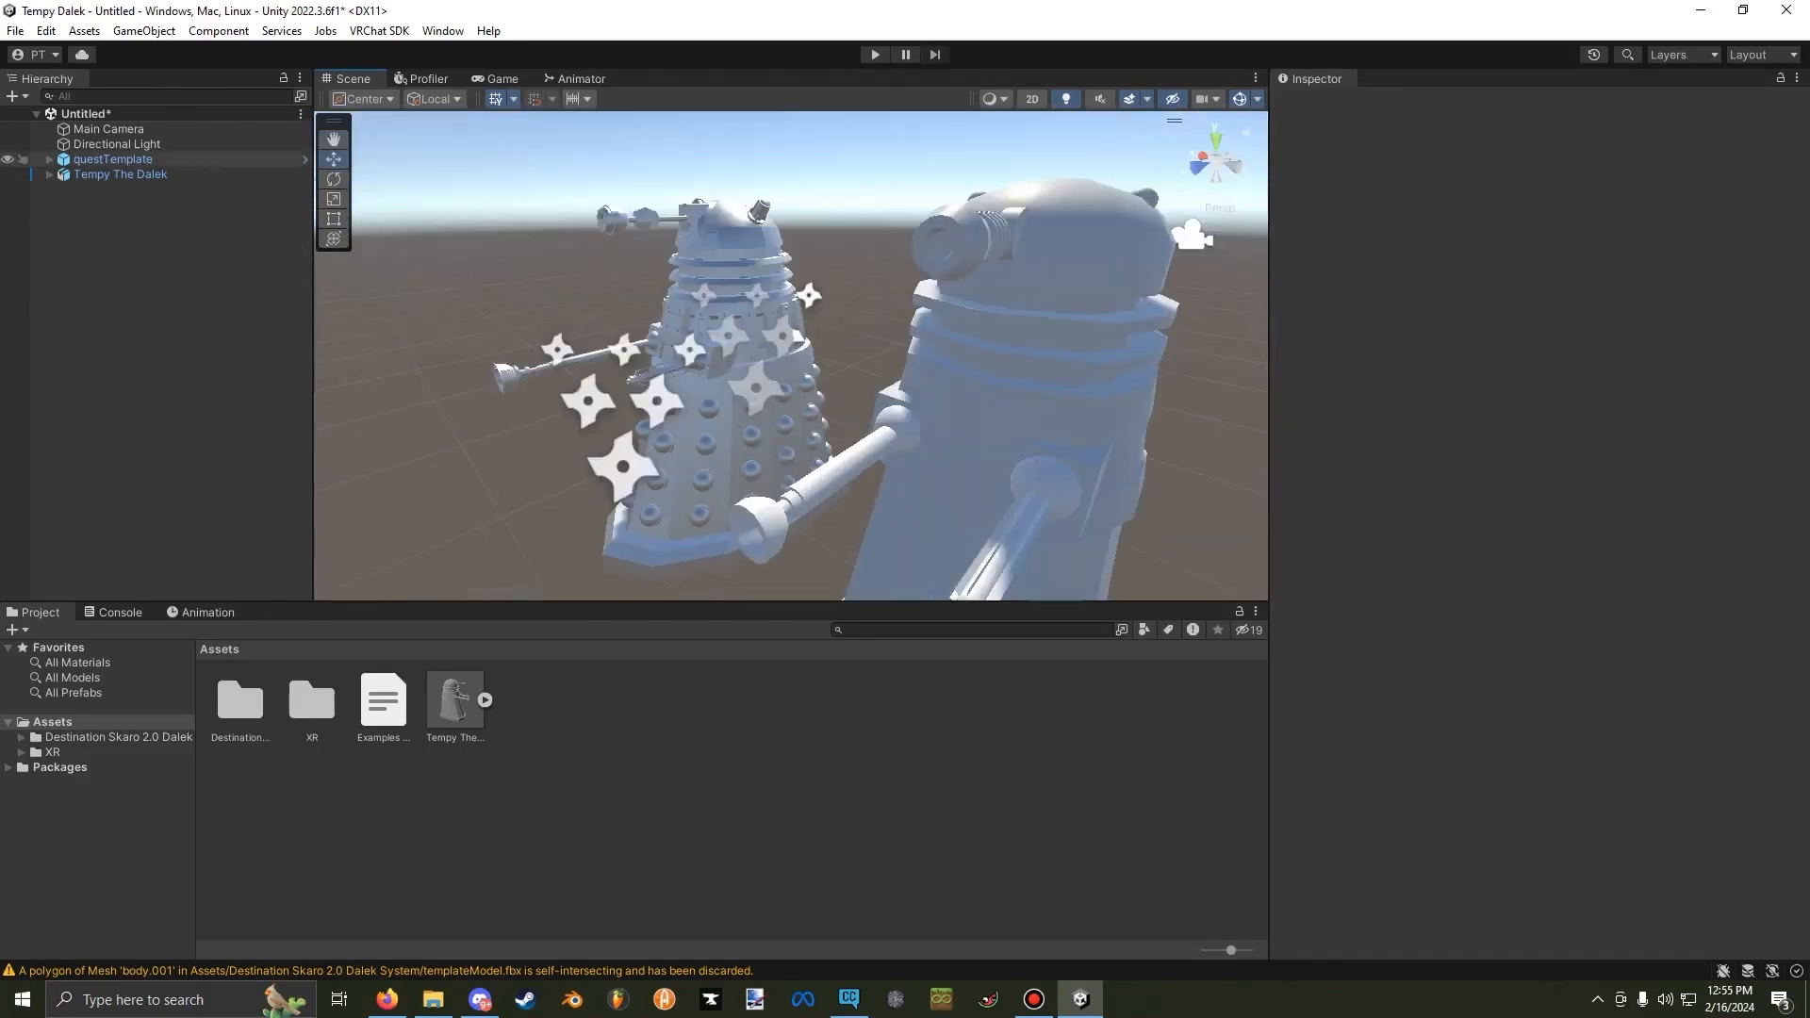
Expand questTemplate and Tempy The Dalek in the hierarchy, and open the template's Armature.002 down to the pelvis bone's children.
left_click(49, 159)
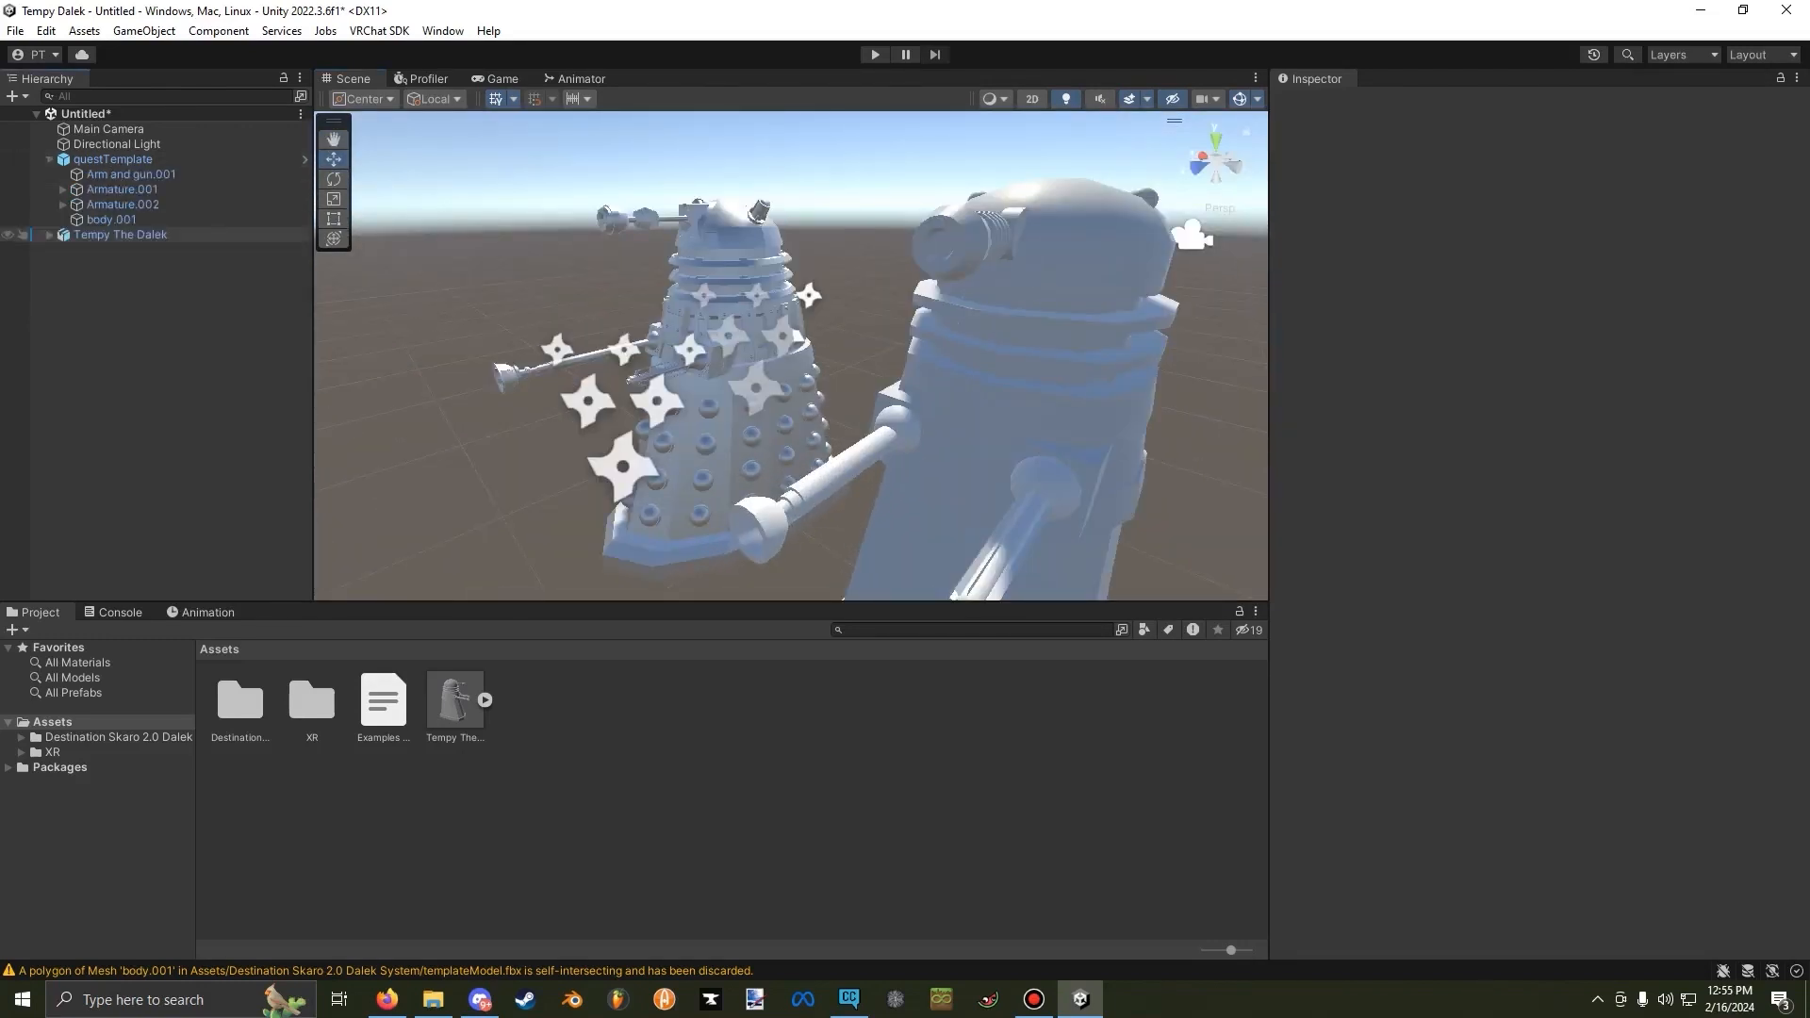
left_click(49, 234)
left_click(62, 188)
left_click(62, 188)
left_click(63, 203)
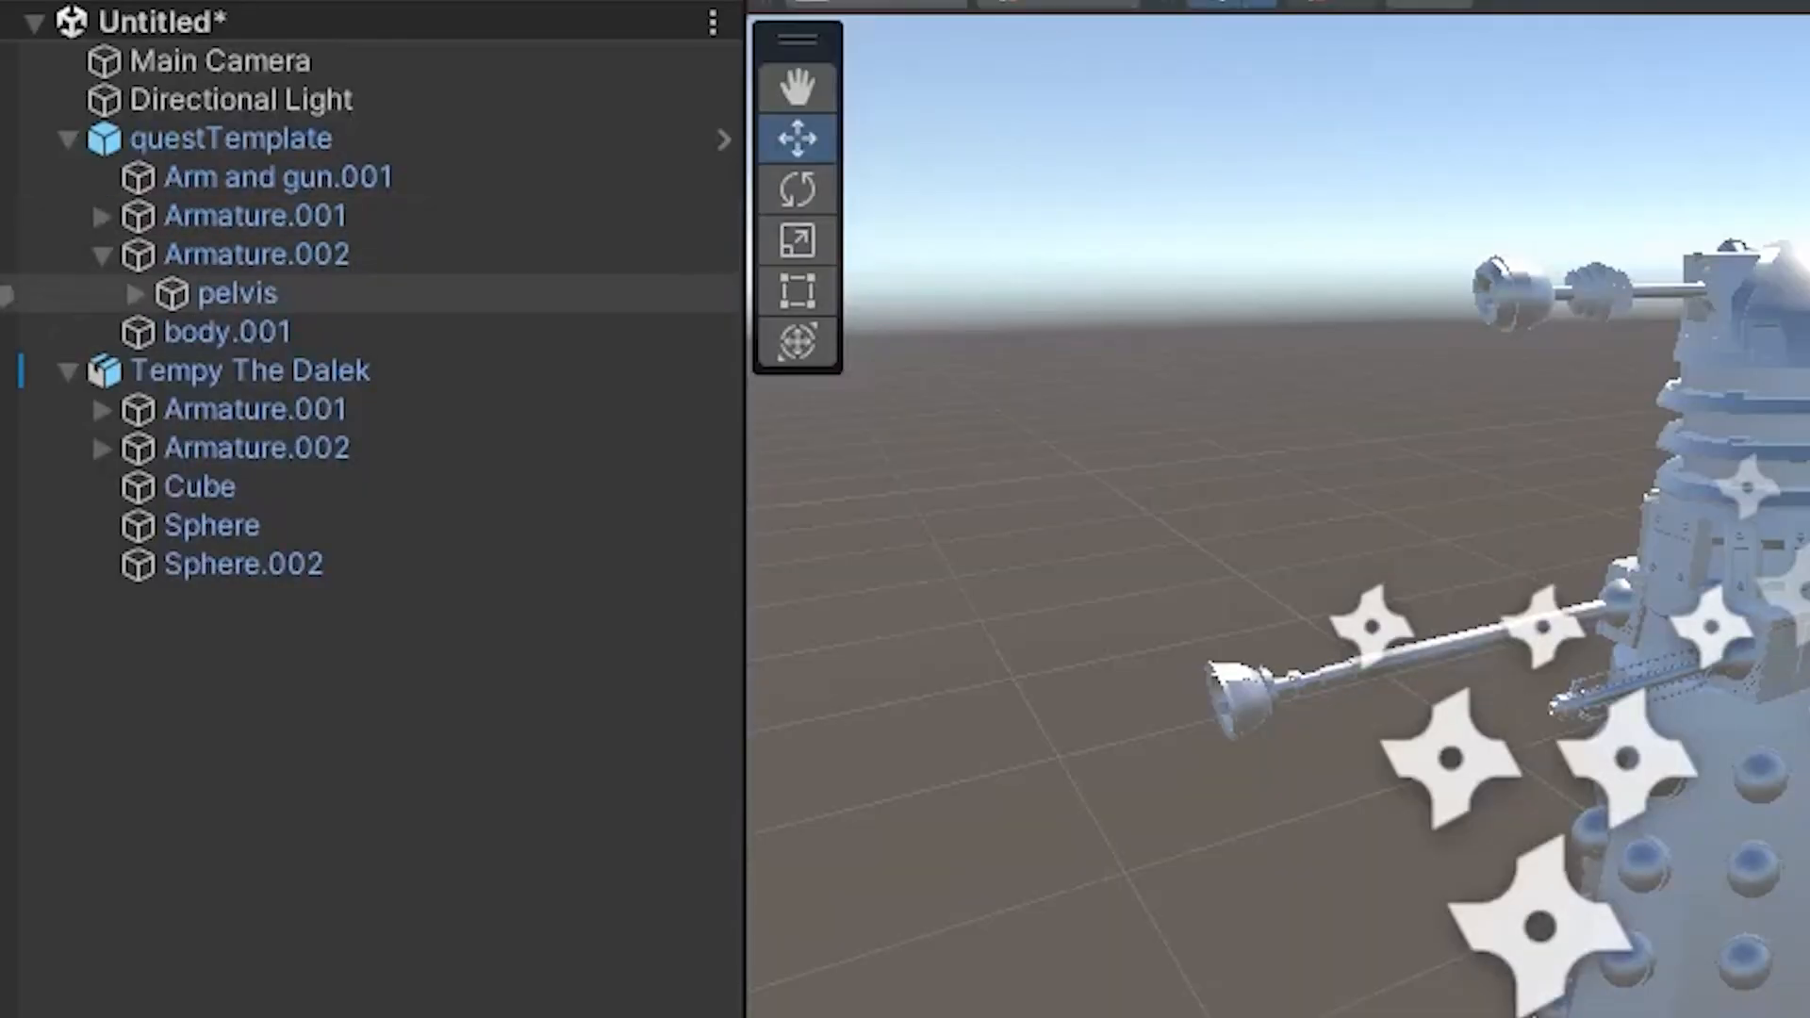
left_click(135, 294)
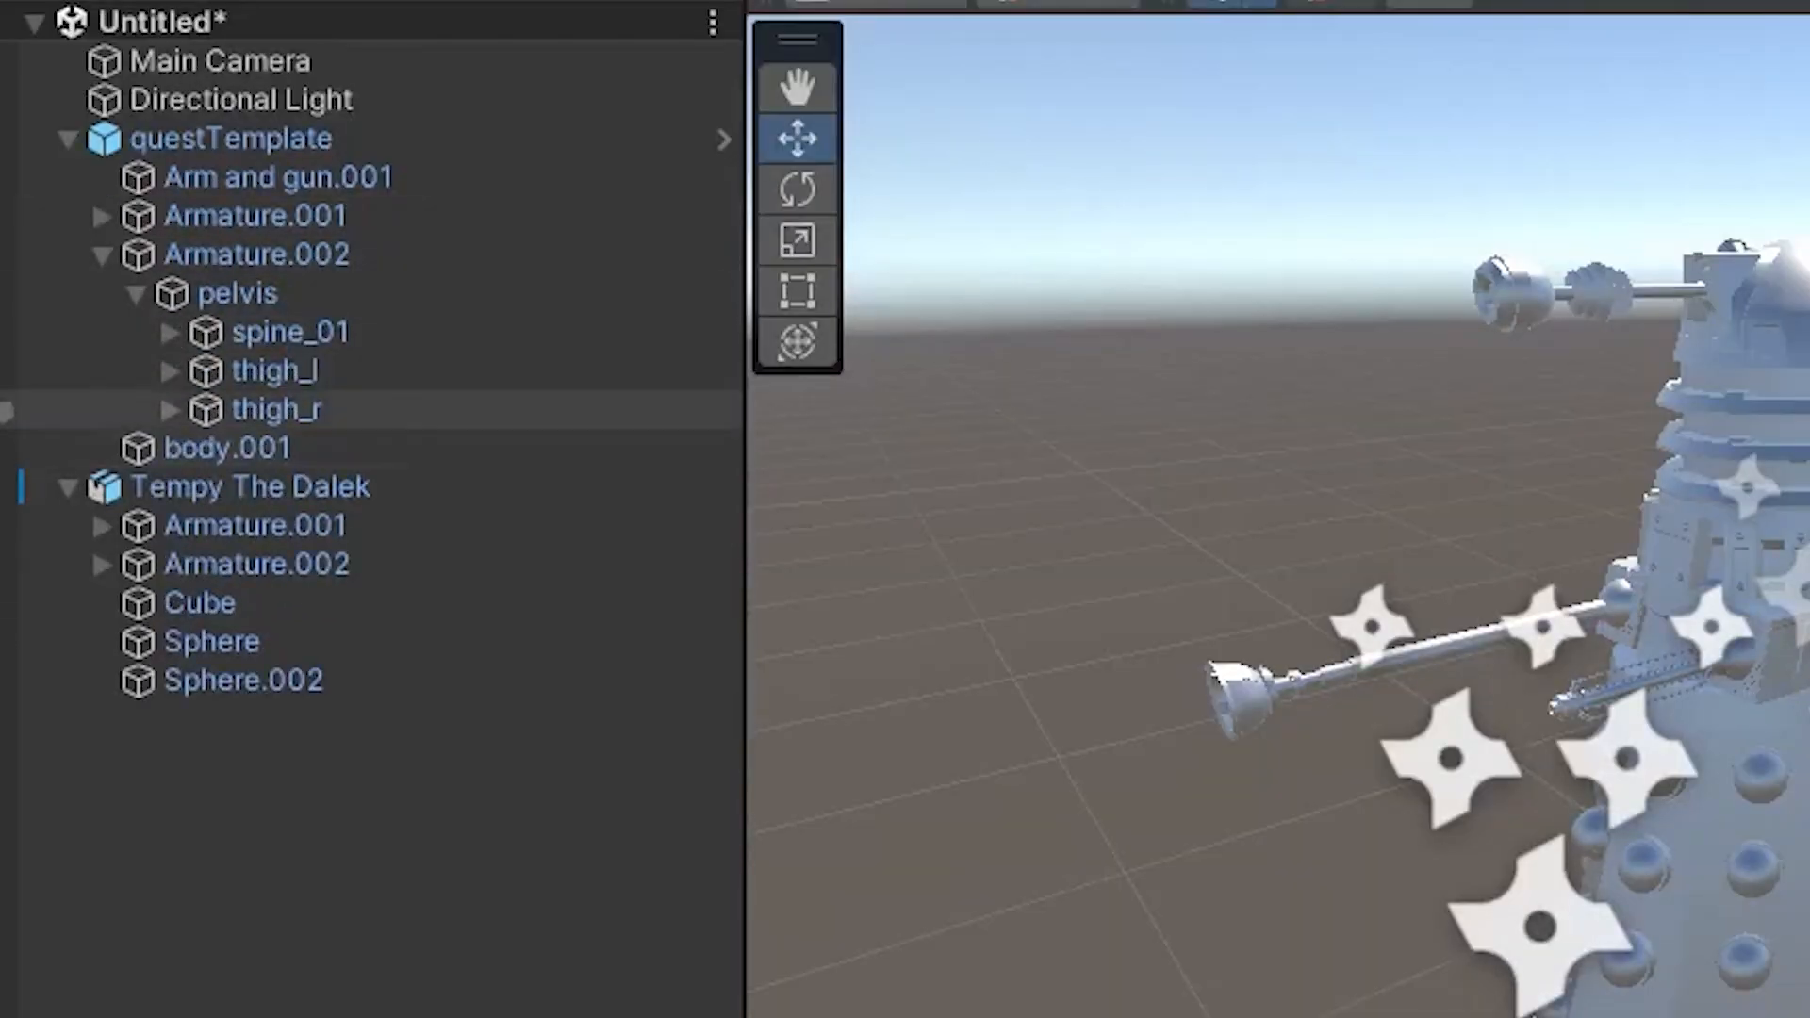
Expand the template's spine bones down to the children of spine_05 and inspect the components on the pelvis bone.
left_click(170, 332)
left_click(203, 371)
left_click(238, 409)
left_click(271, 448)
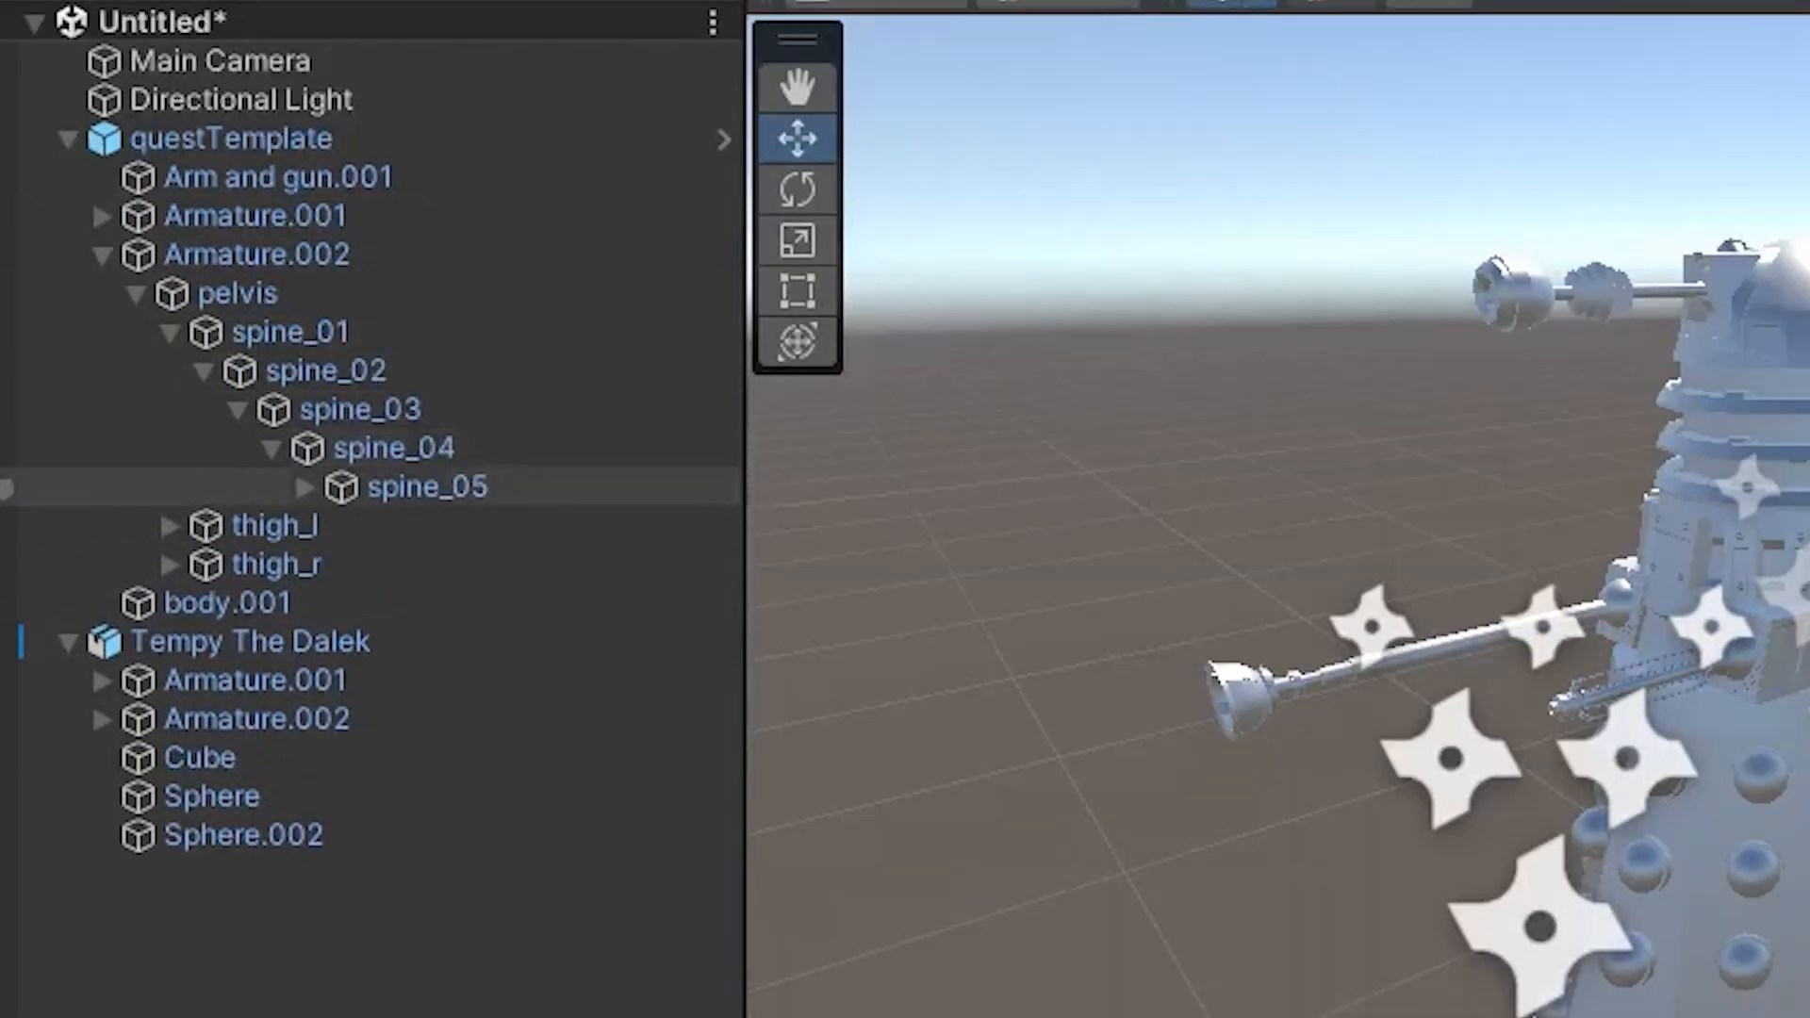
left_click(305, 486)
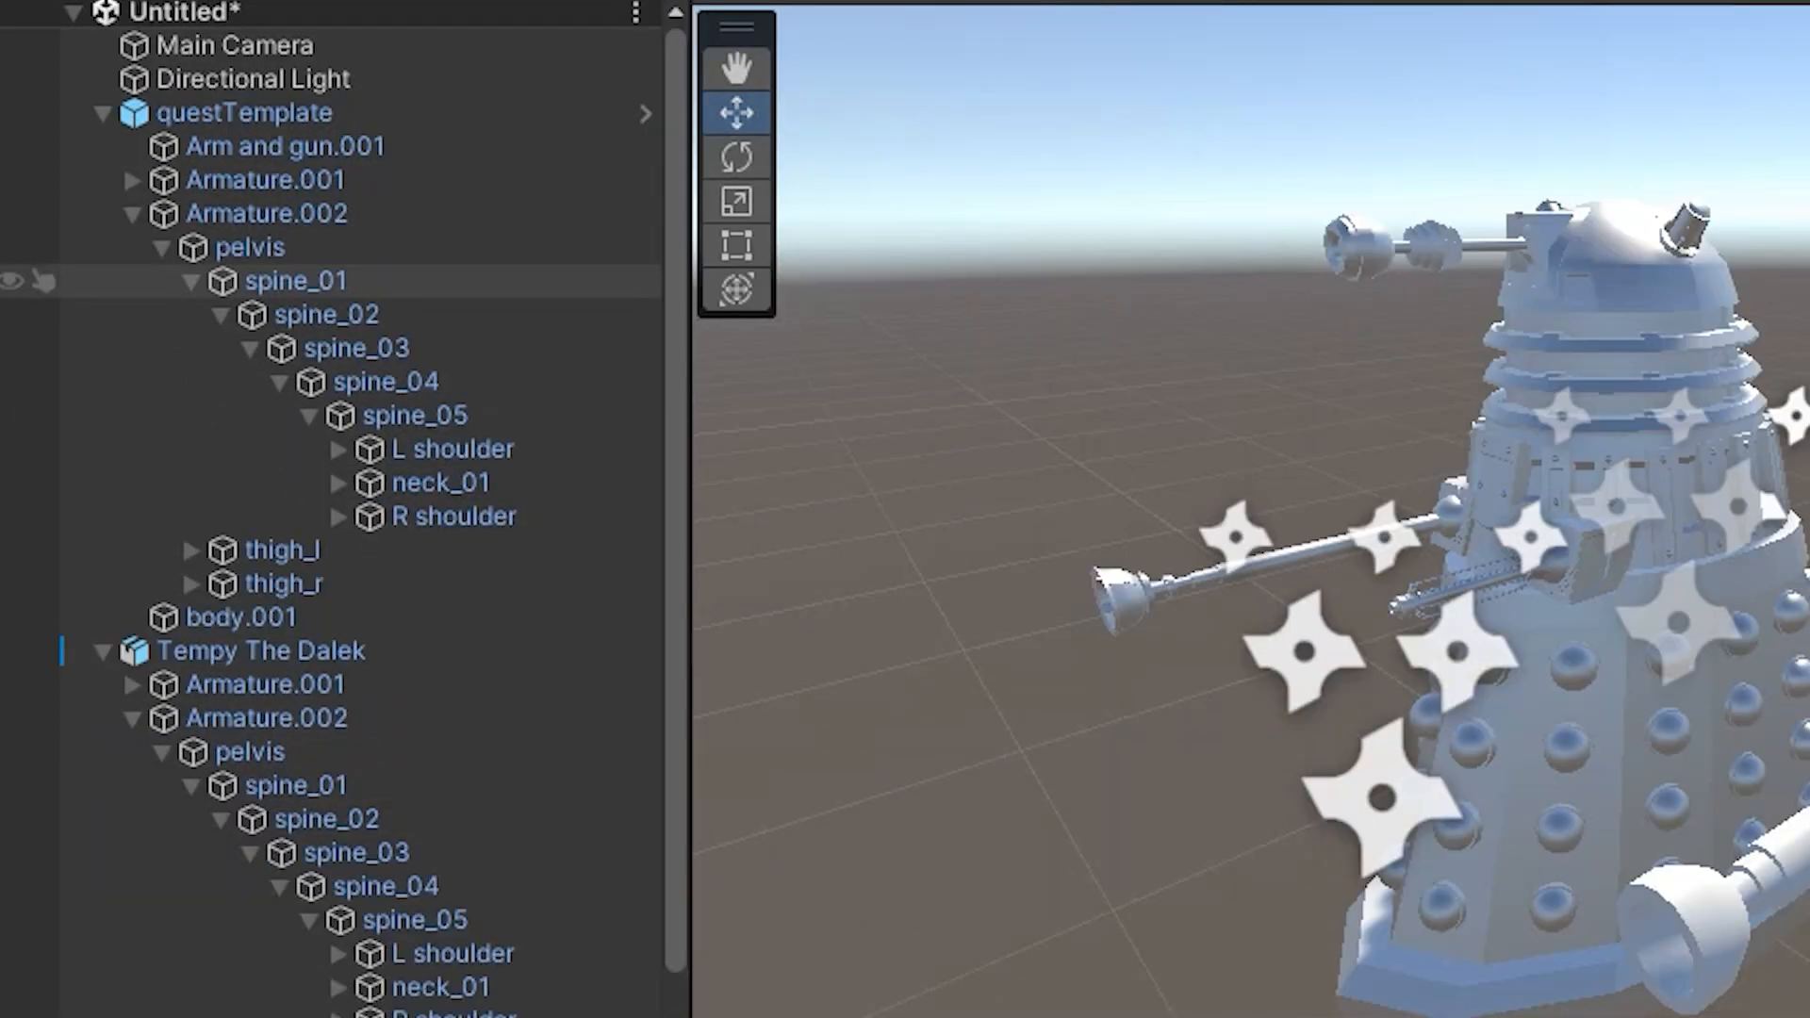
left_click(237, 293)
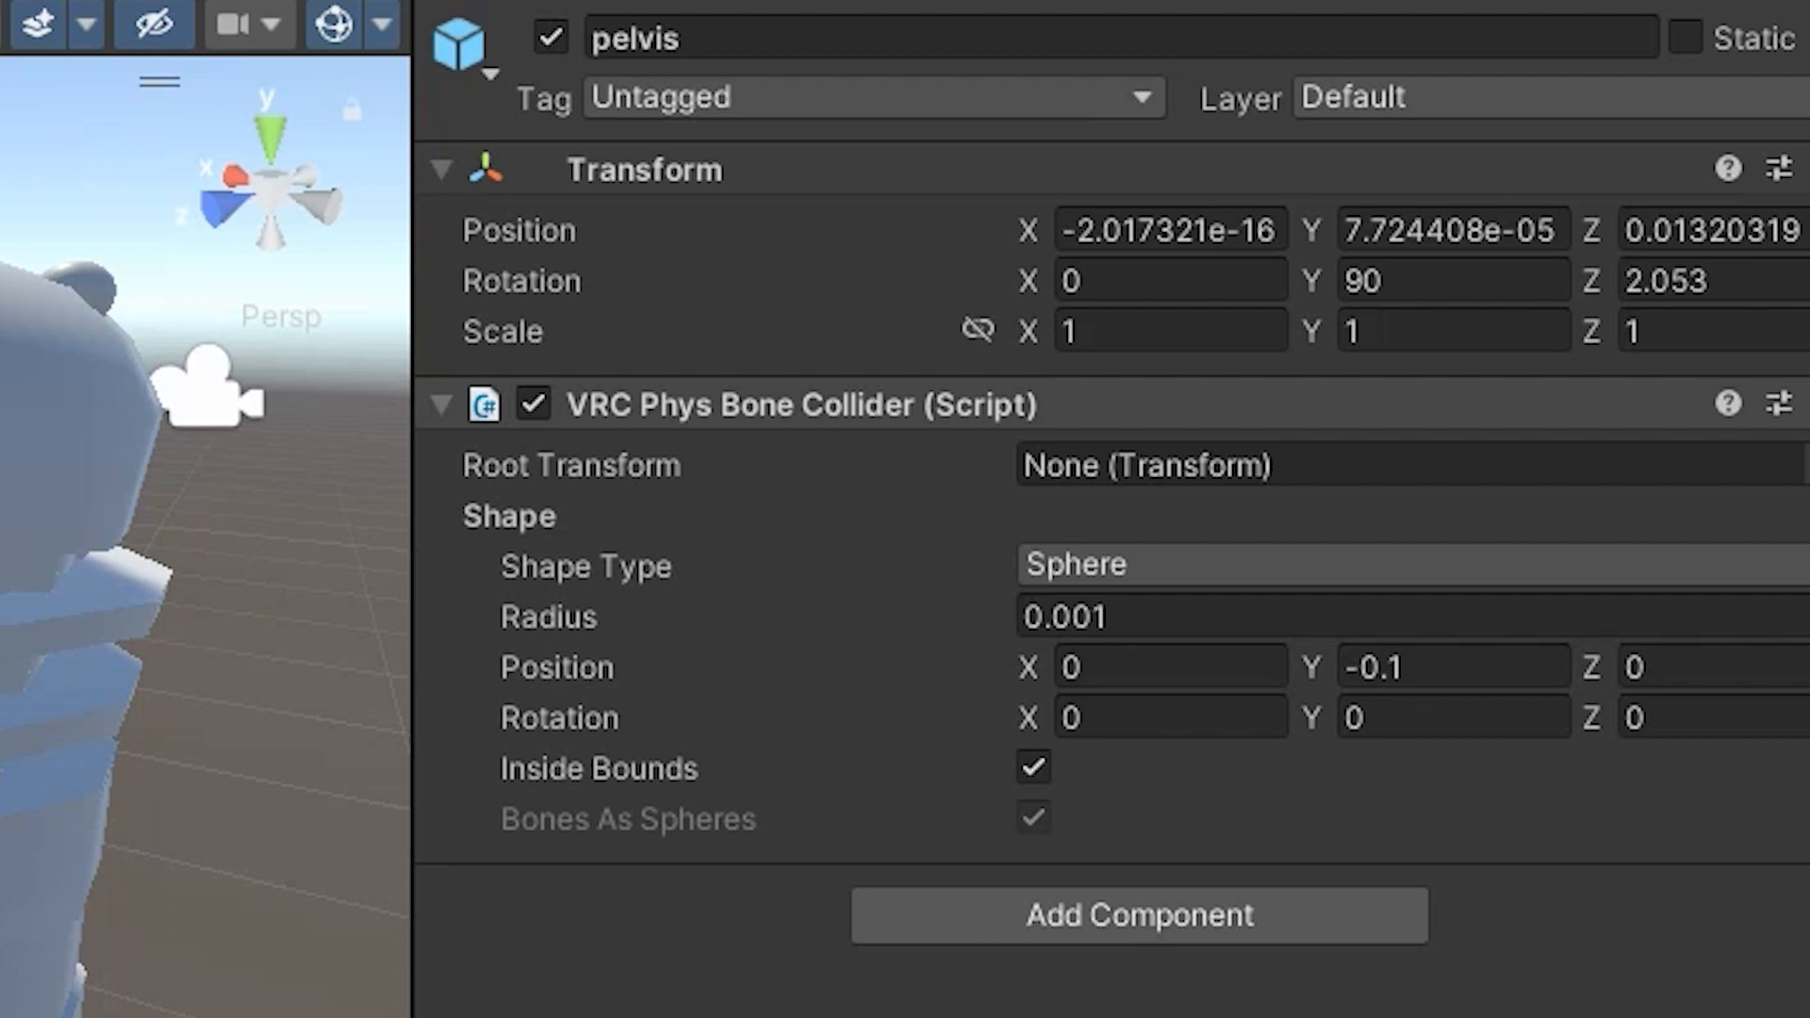
Copy the VRC Phys Bone Collider from the template's pelvis and paste it as a new component on Tempy The Dalek's pelvis.
right_click(1009, 396)
left_click(1216, 662)
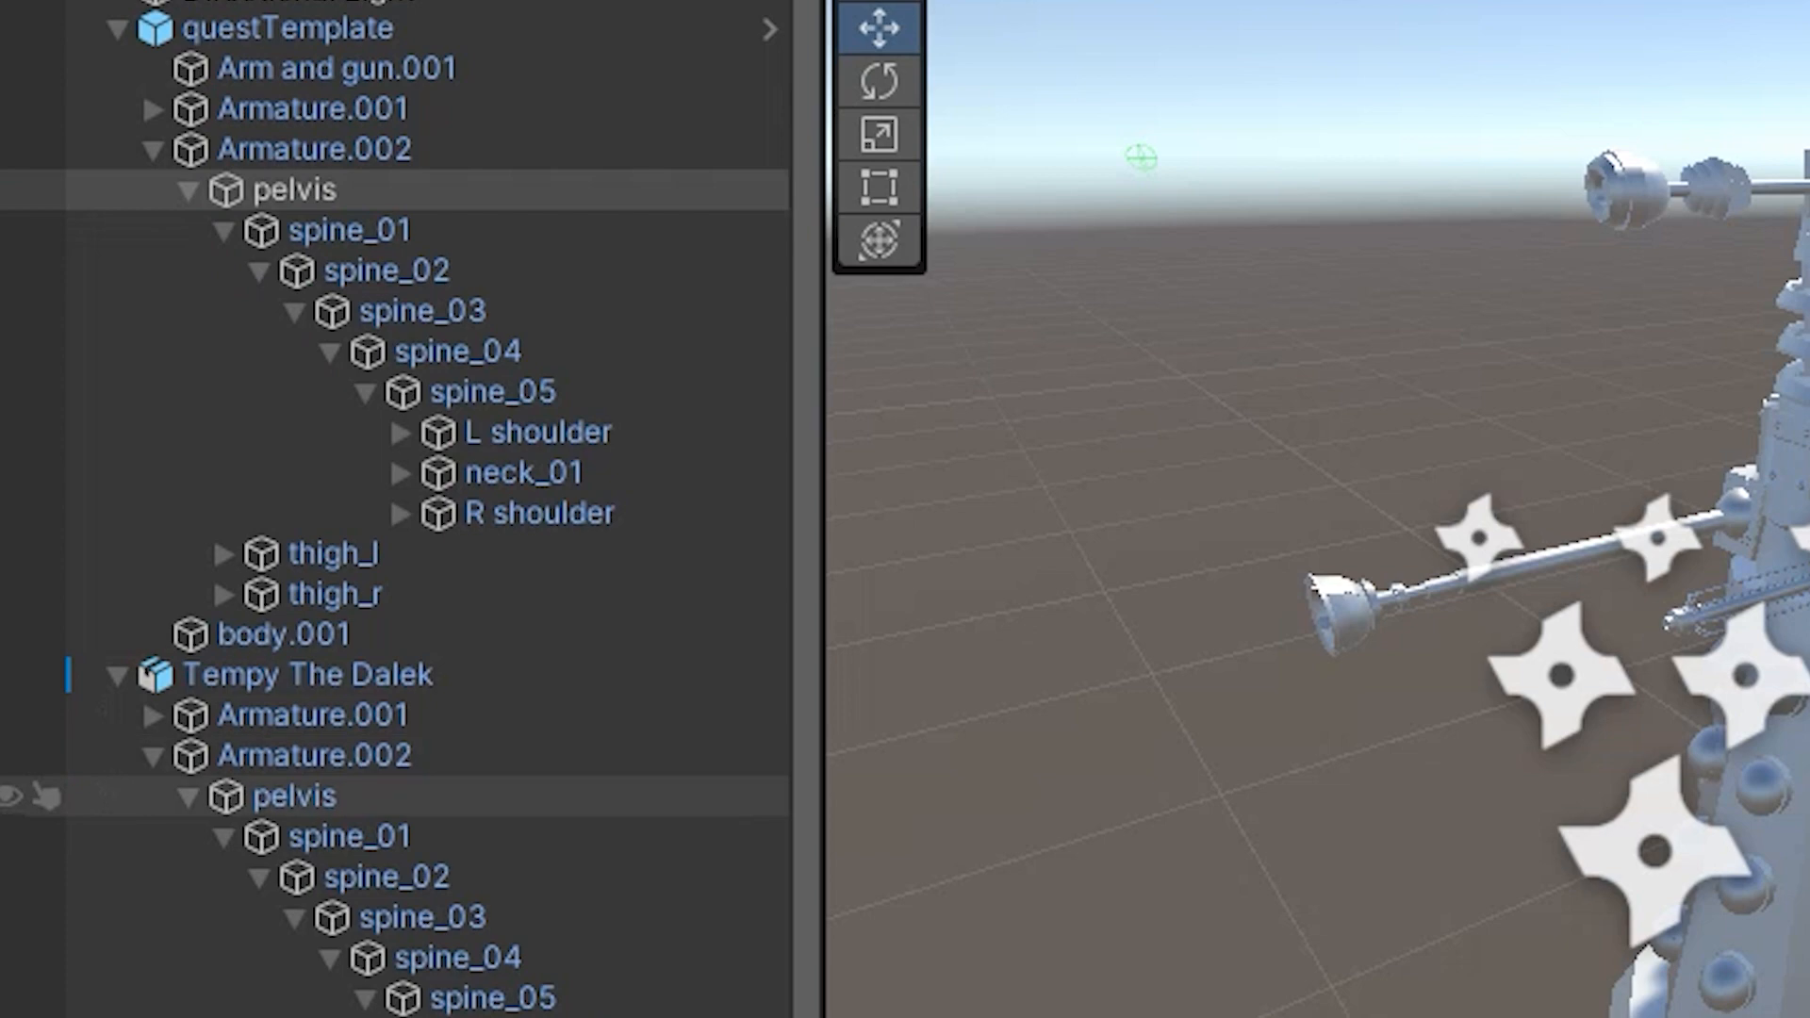
left_click(295, 796)
right_click(1007, 188)
mouse_move(1119, 585)
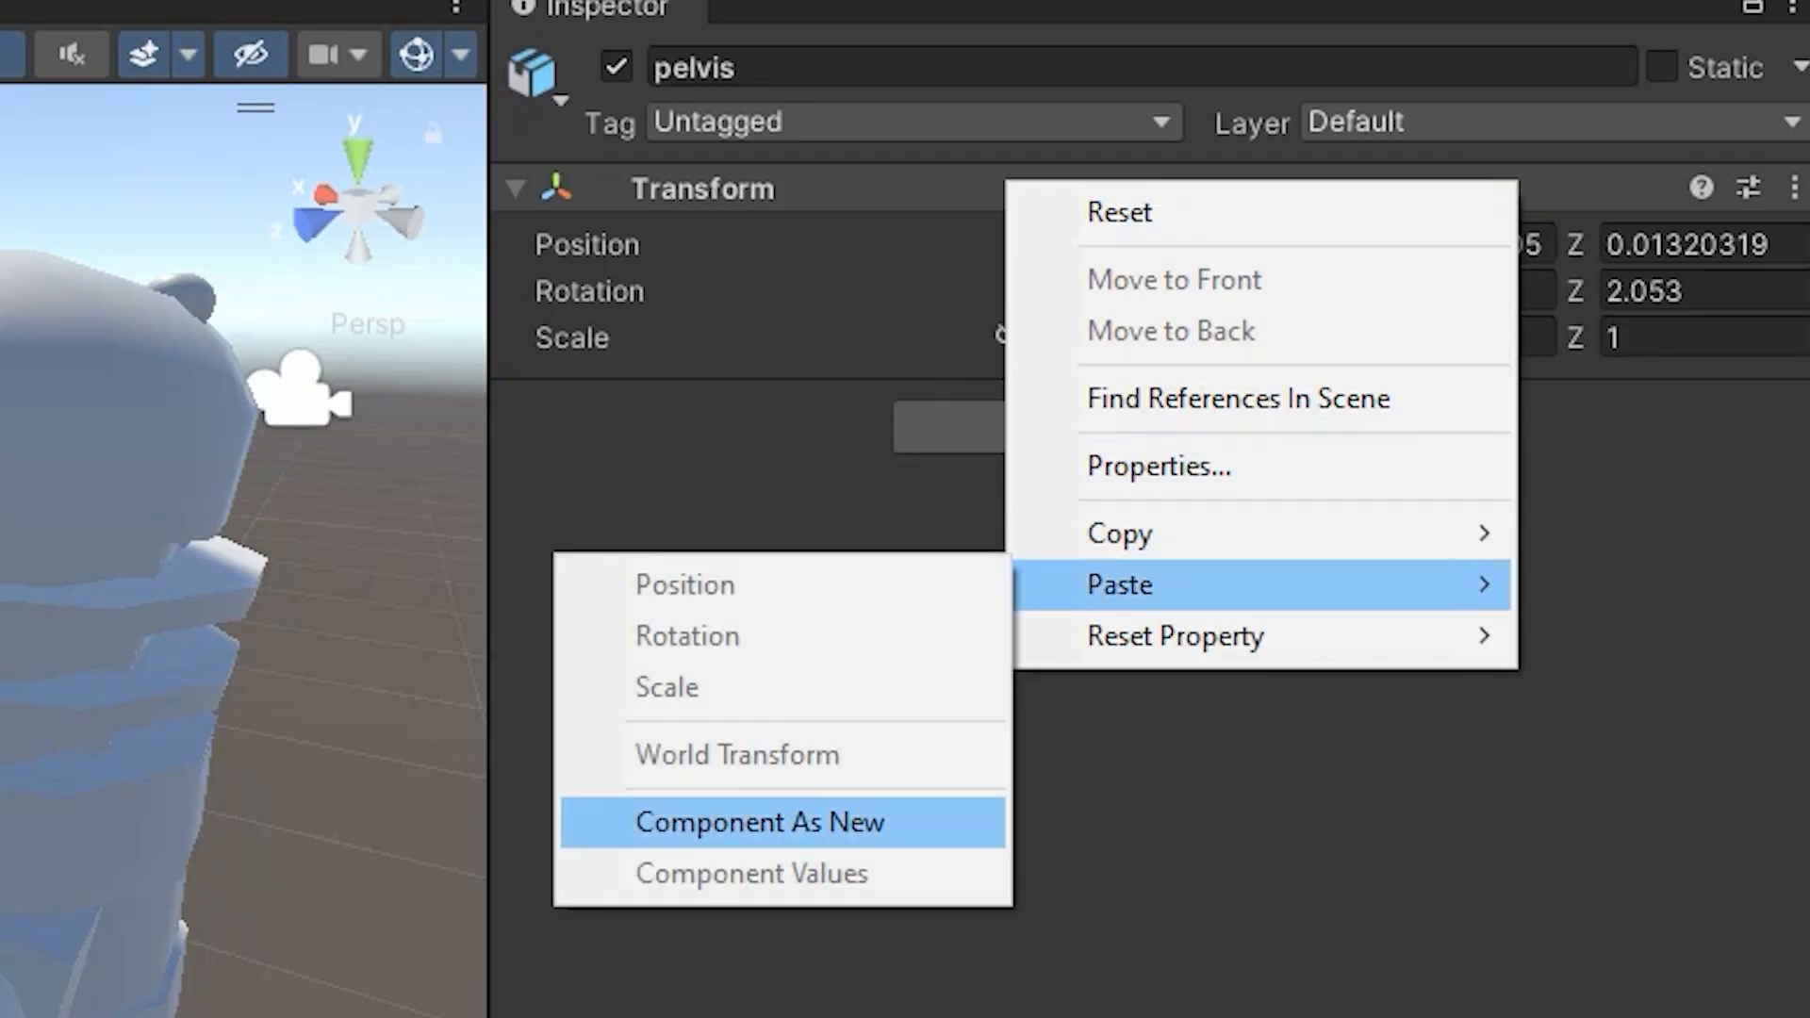
left_click(760, 822)
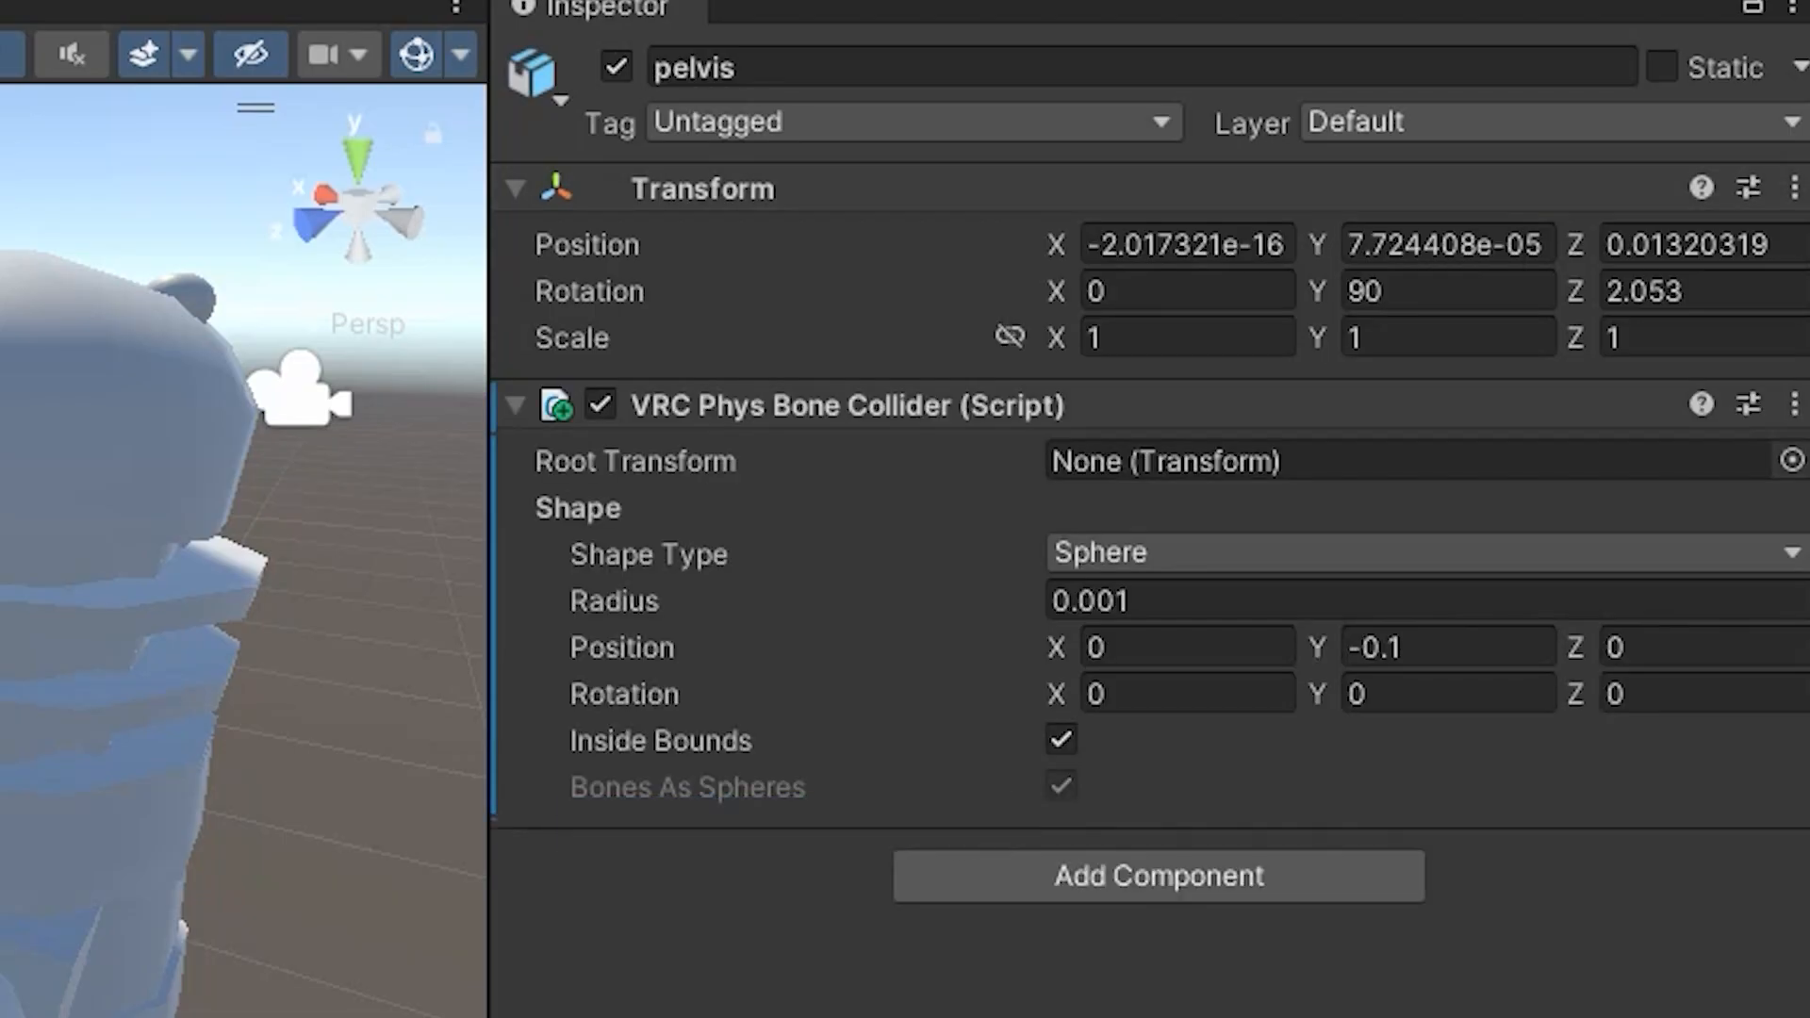
Copy the VRC Phys Bone Collider from the template's L hand onto Tempy The Dalek's L hand as a new component.
left_click(209, 488)
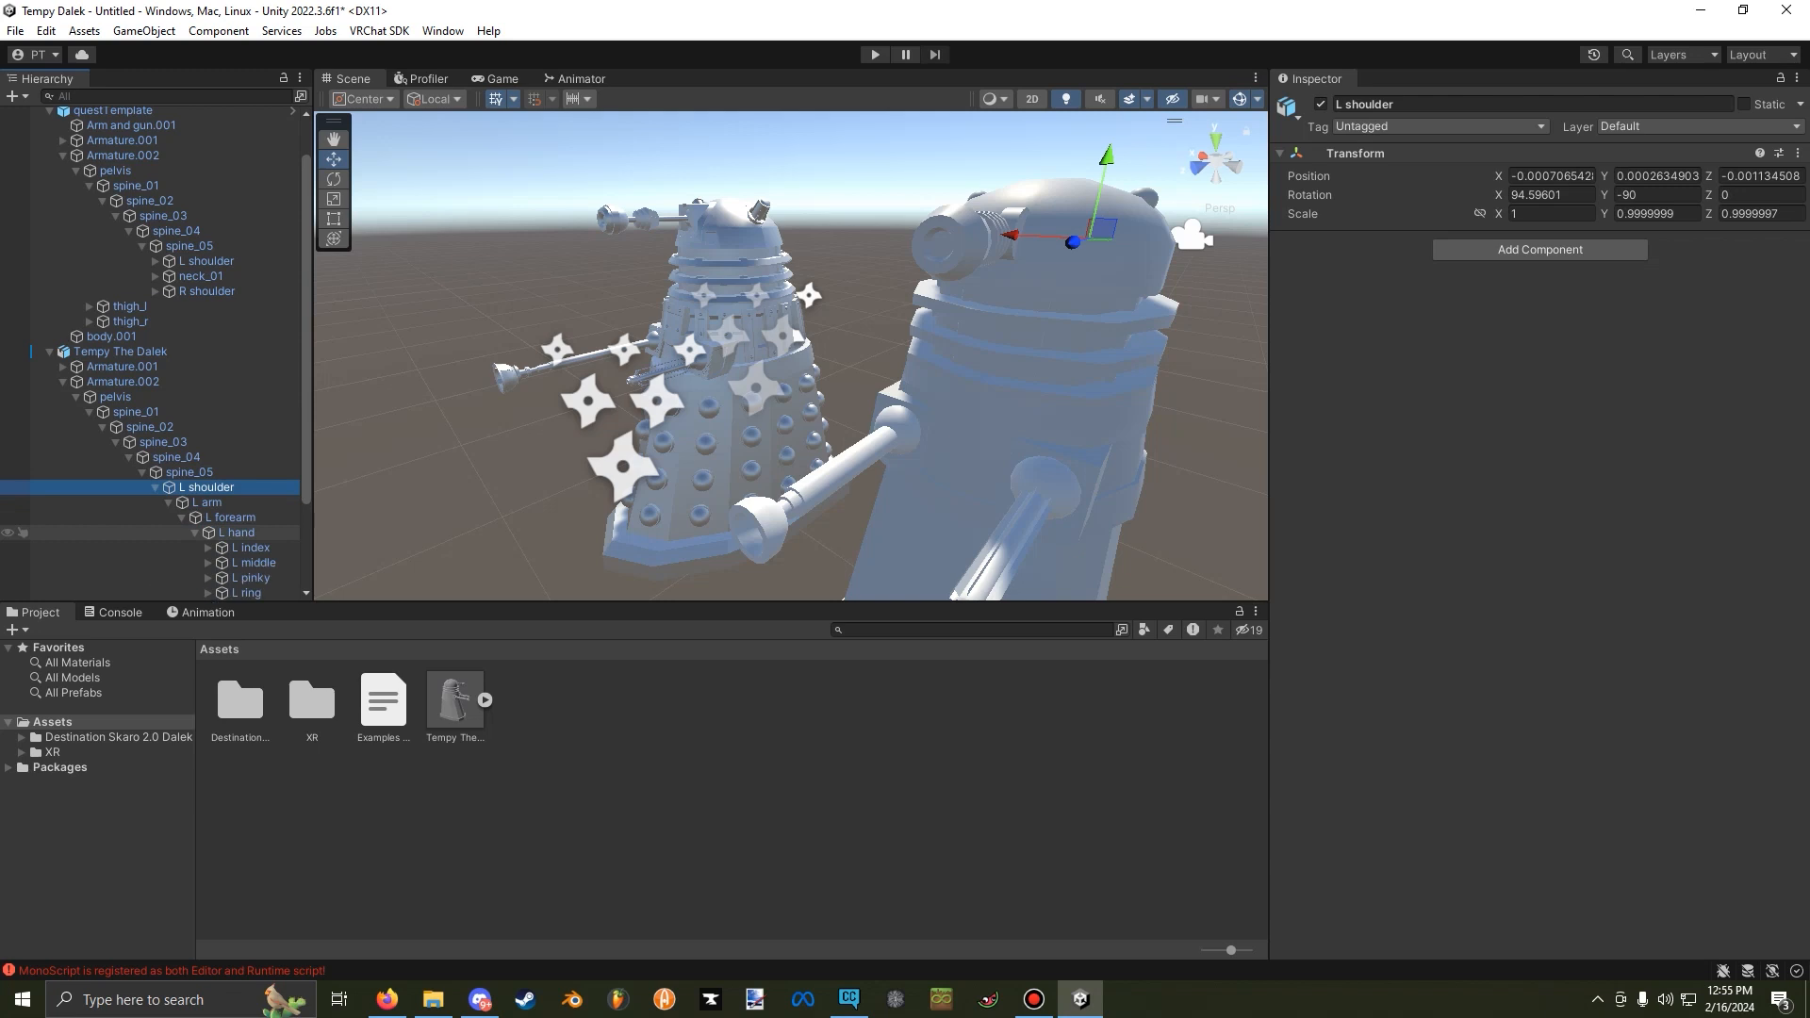
left_click(195, 532)
left_click(235, 533)
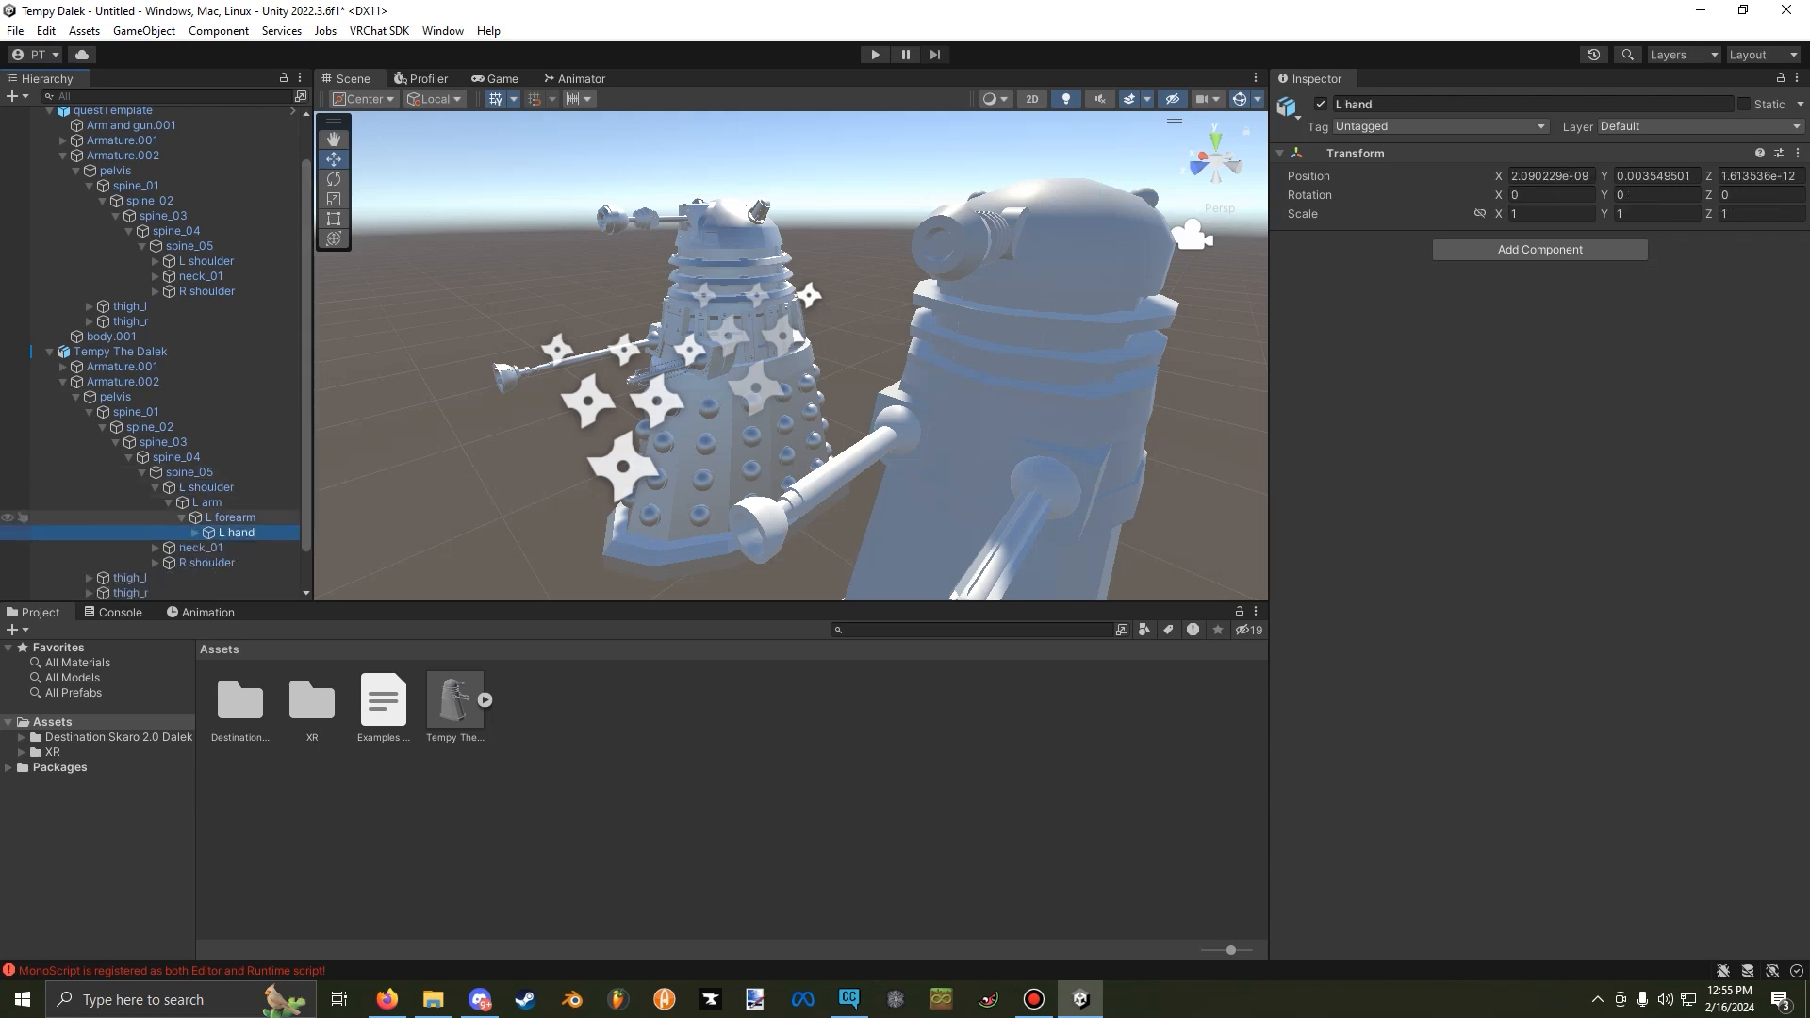
scroll(189, 217, "up", 4)
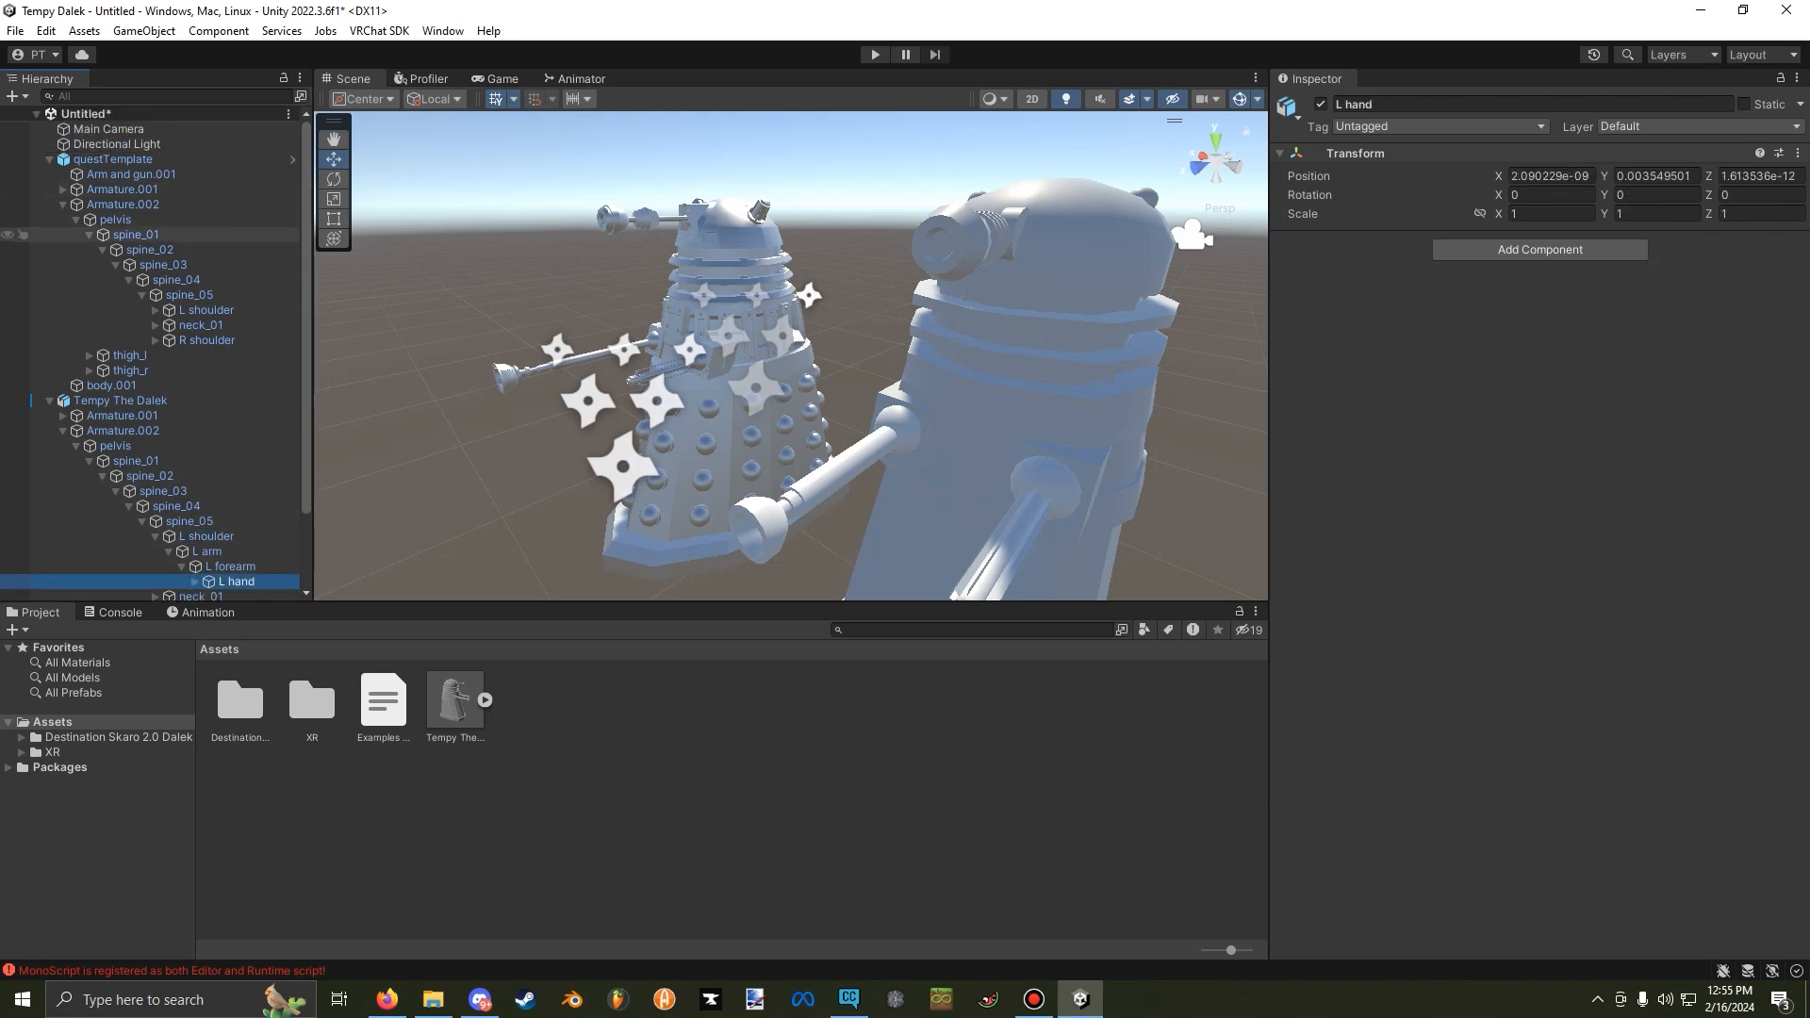
right_click(1416, 238)
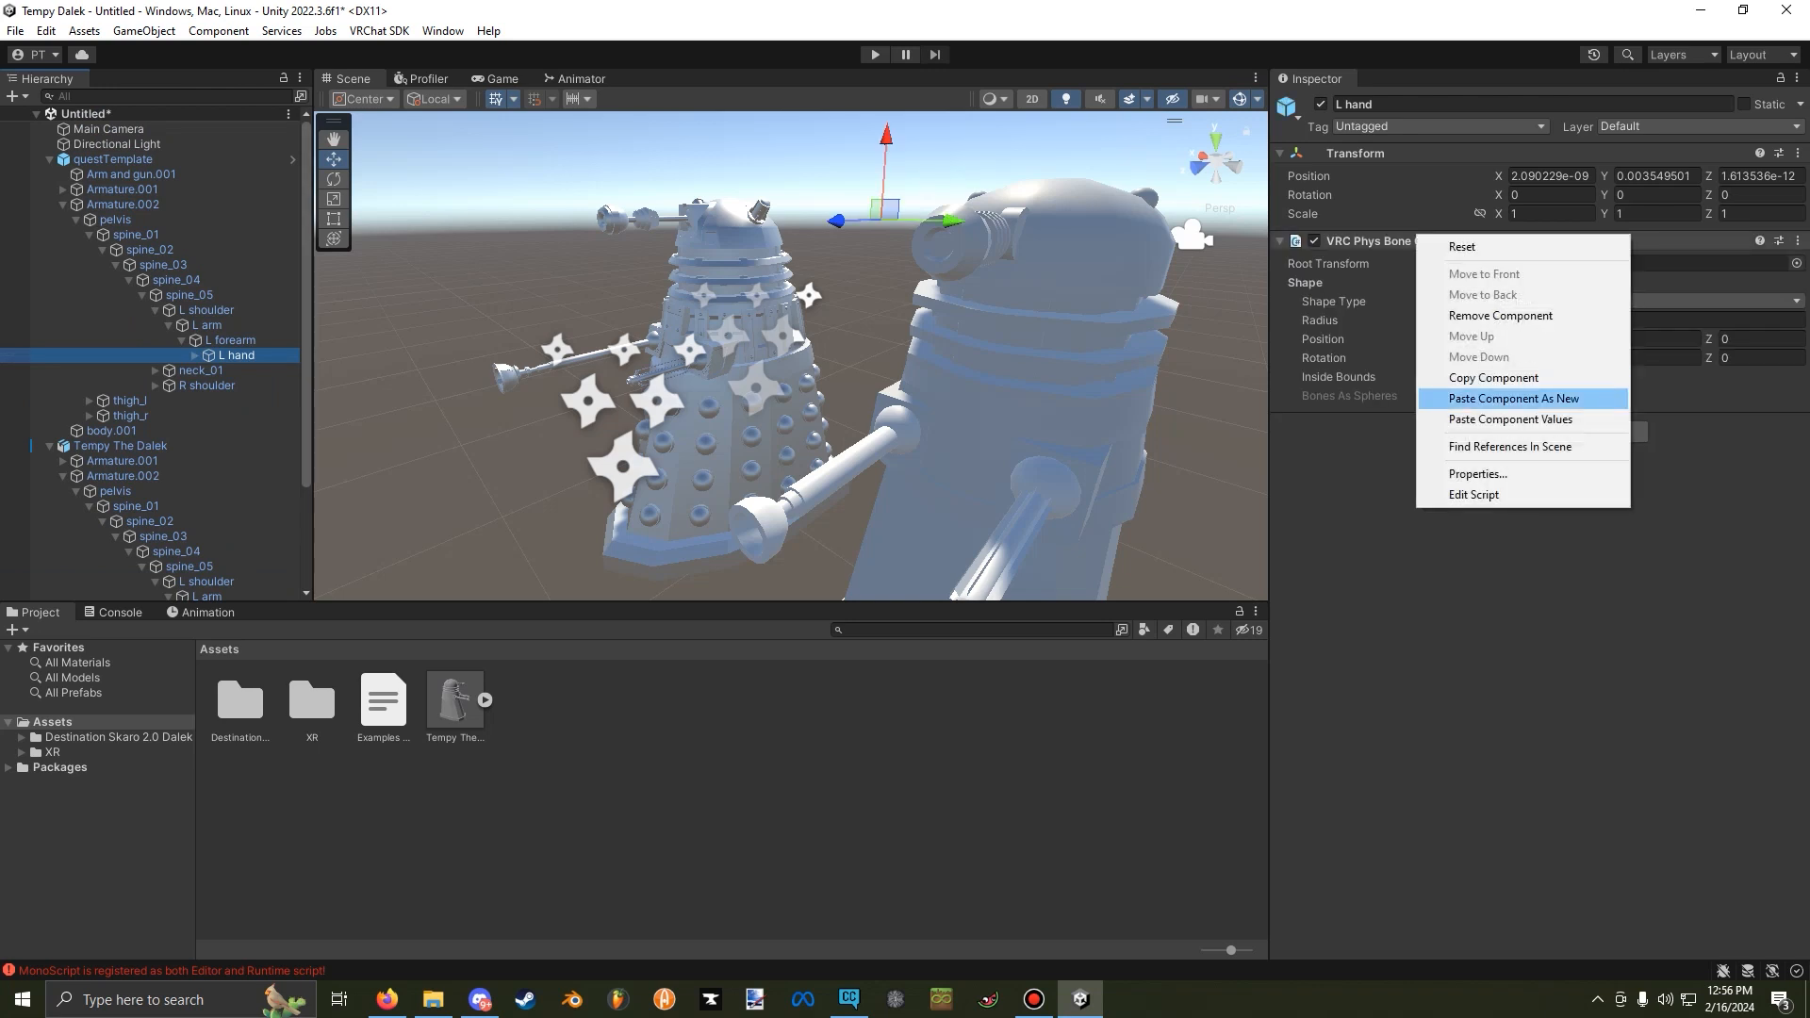
left_click(1494, 377)
scroll(787, 377, "down", 10)
scroll(189, 424, "down", 3)
left_click(236, 487)
right_click(1415, 156)
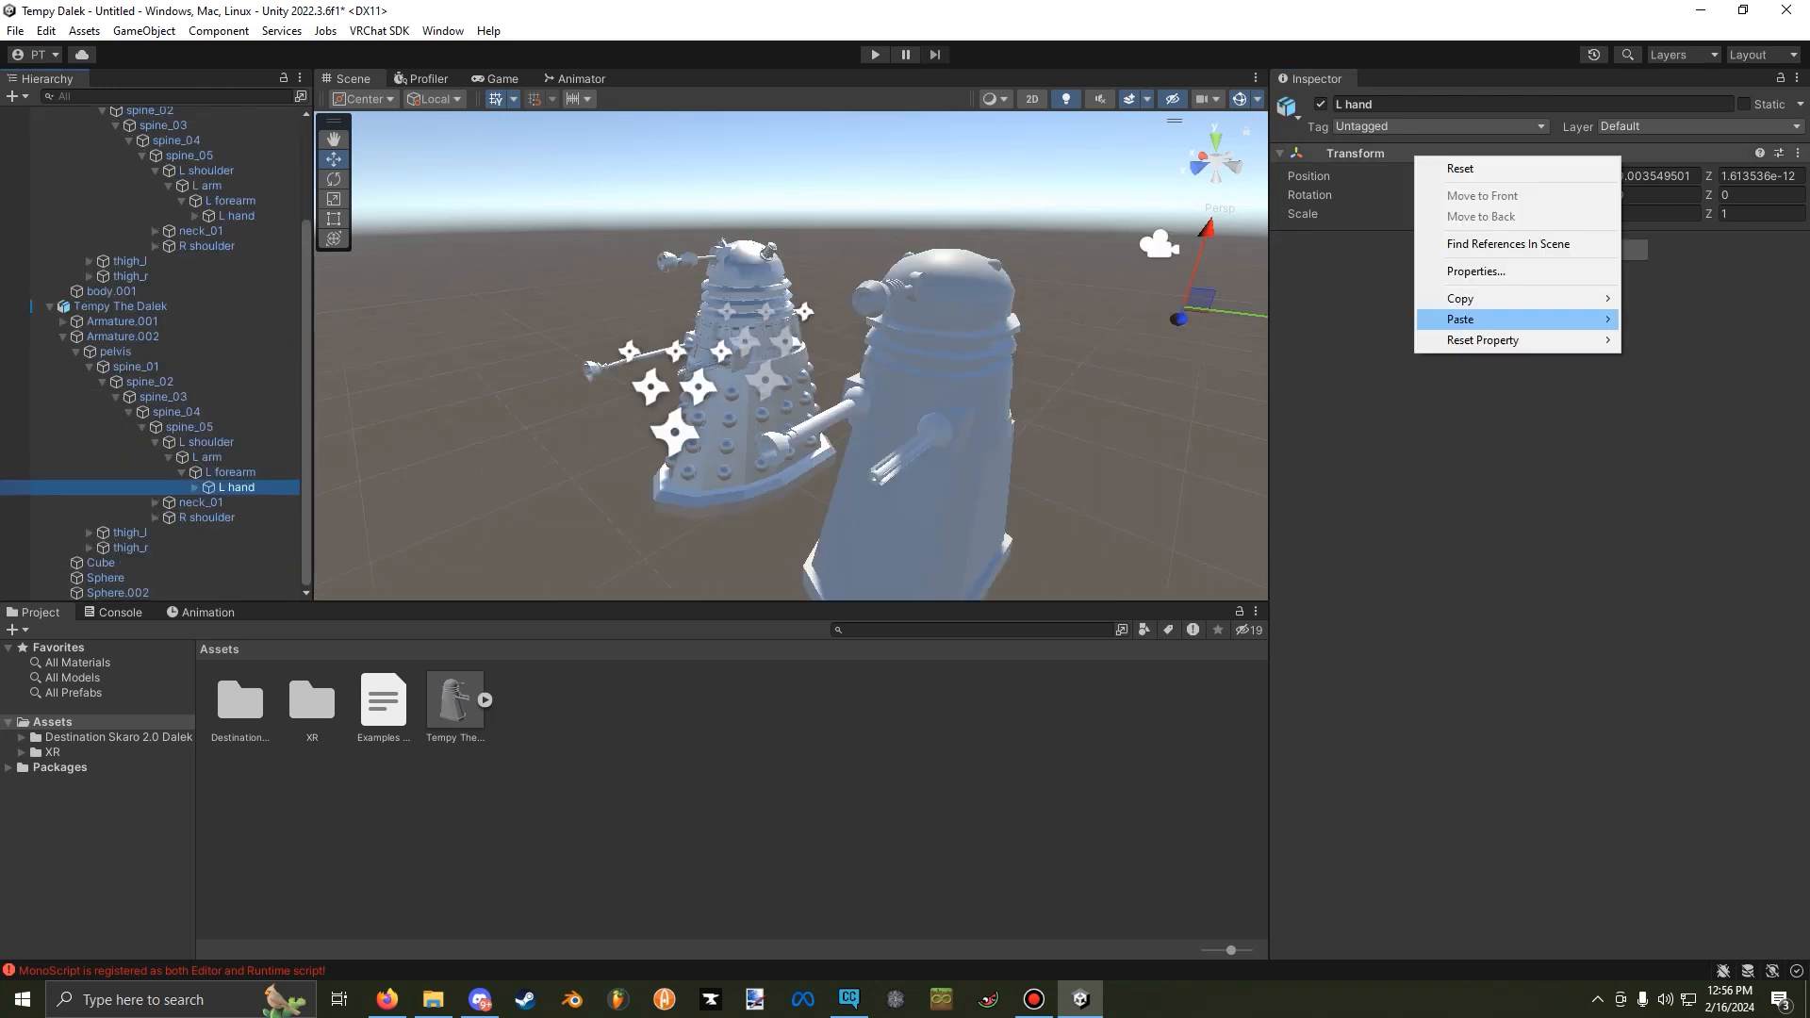
mouse_move(1461, 320)
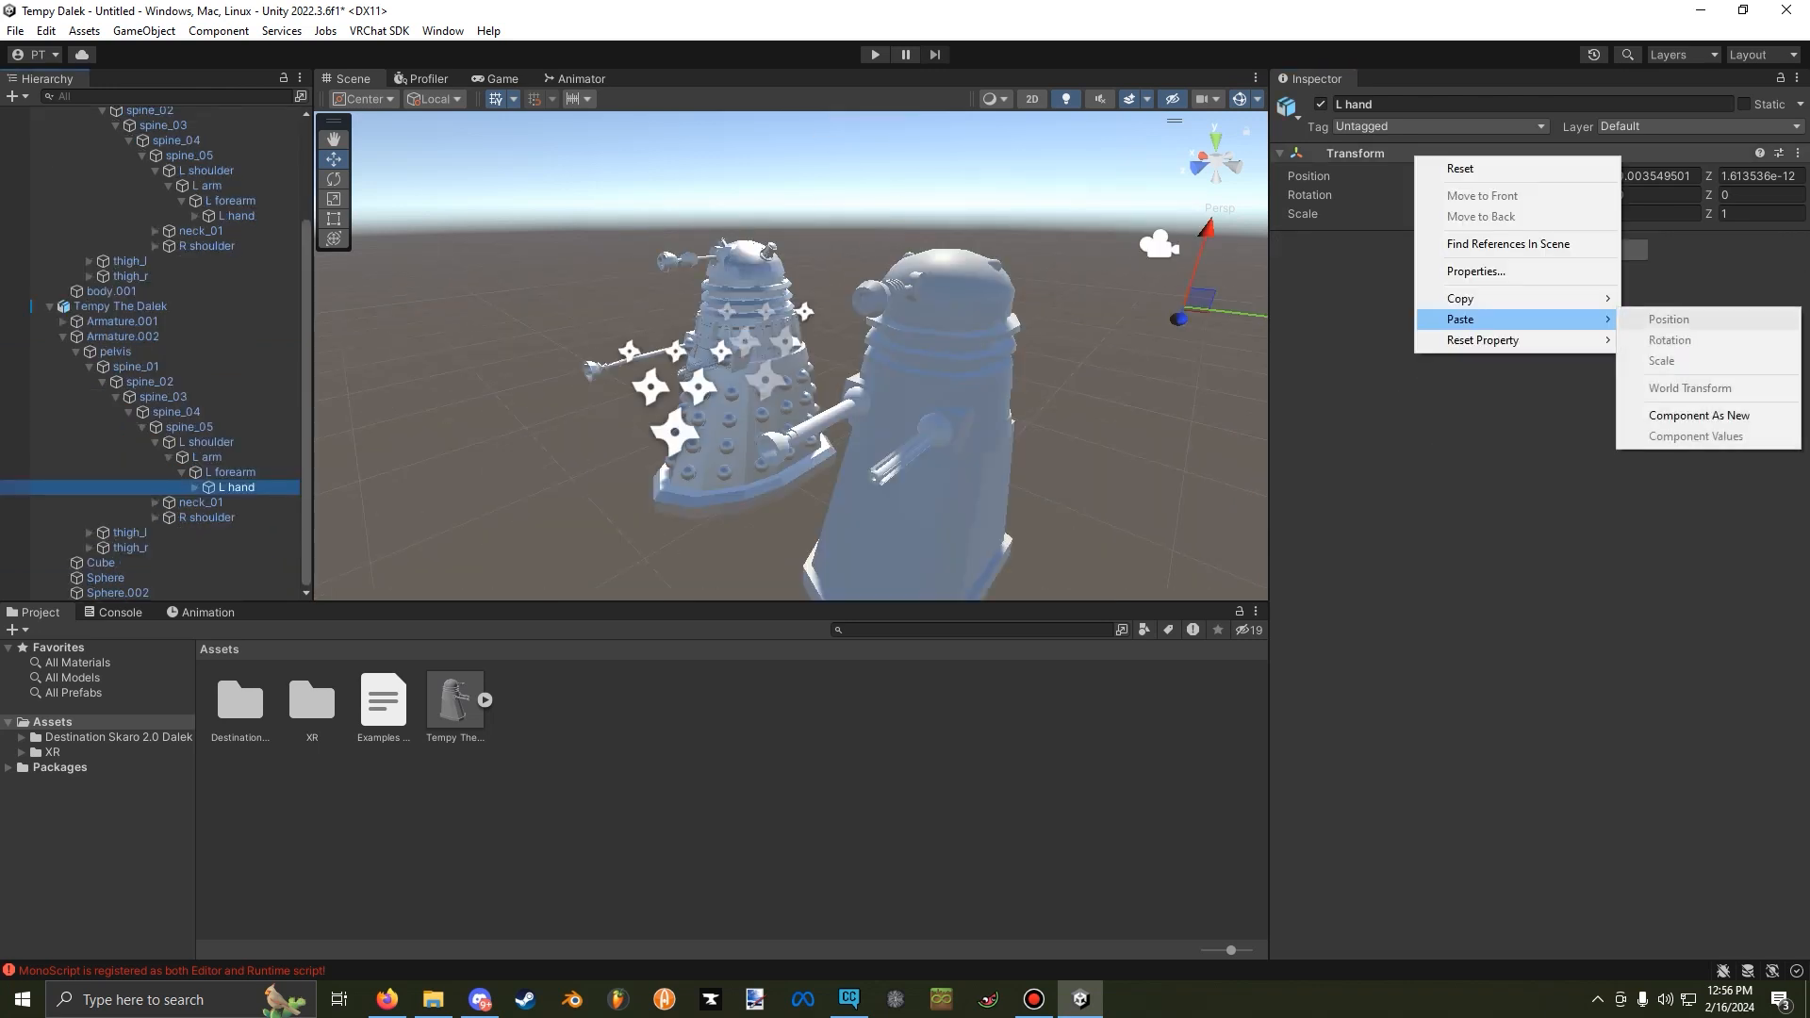
left_click(1699, 415)
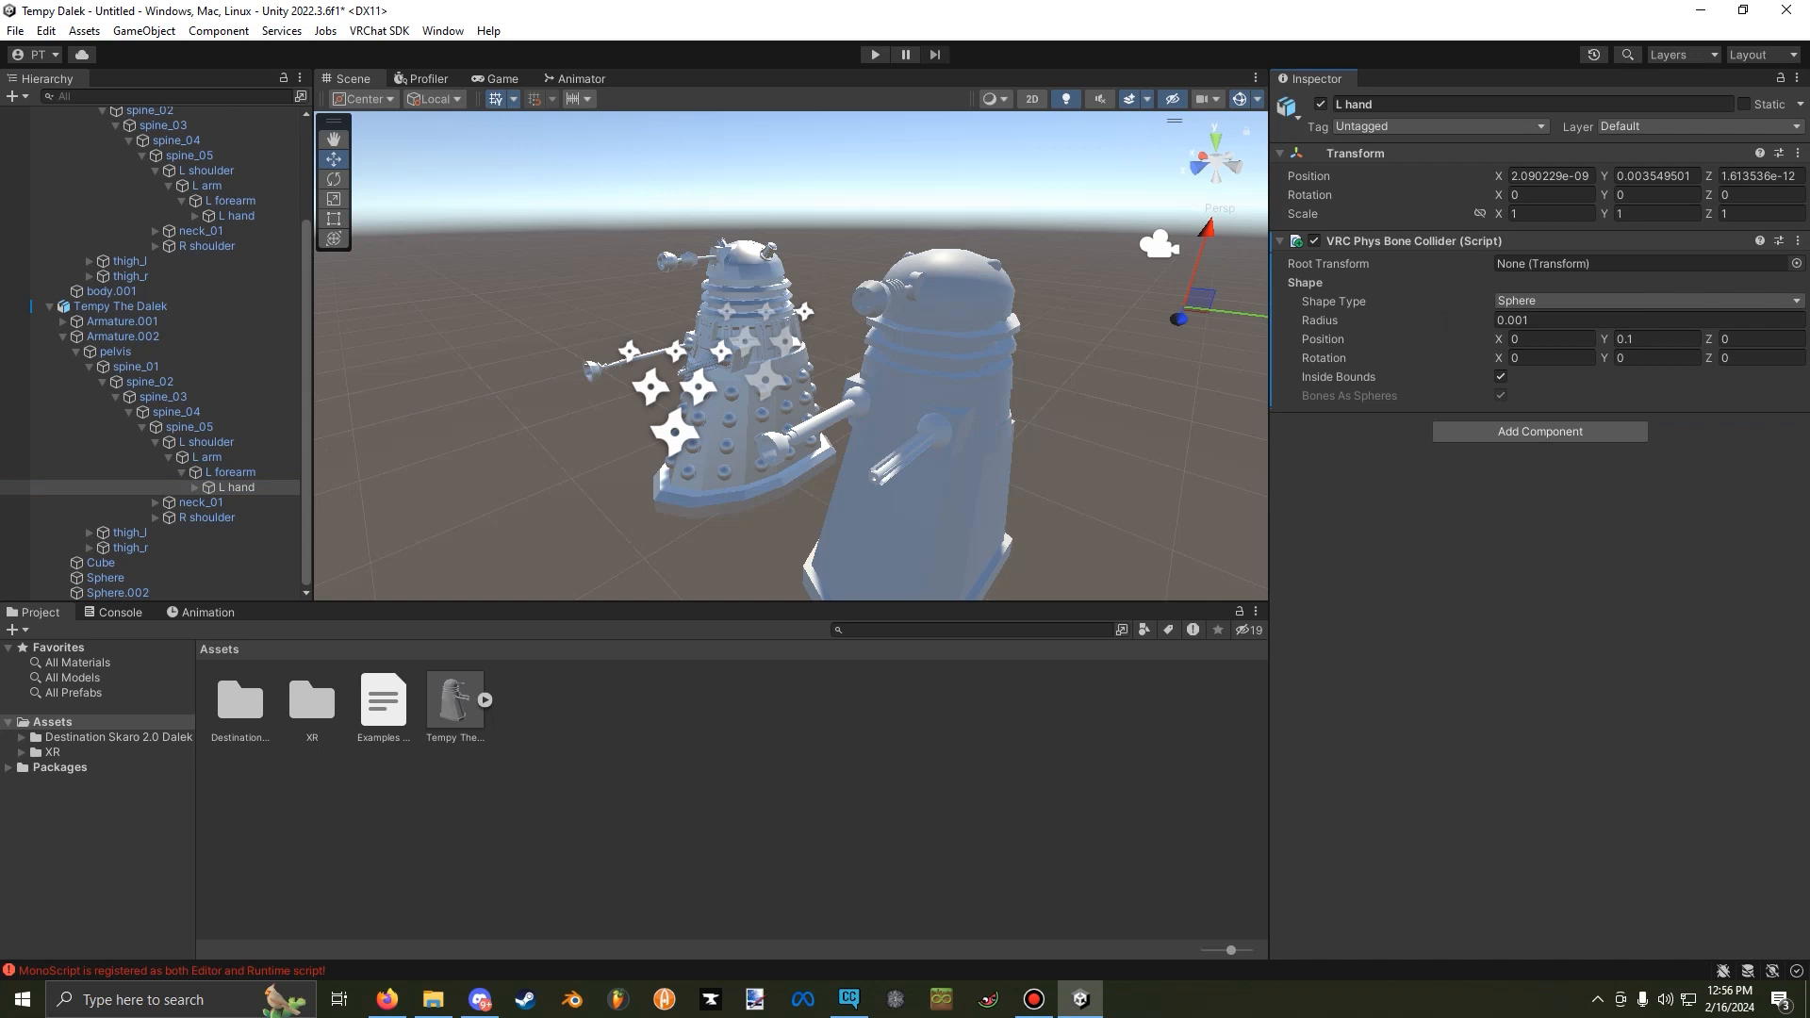
Copy the template's R hand VRC Phys Bone Collider and add it as a new component to Tempy The Dalek's R hand.
right_click(1413, 237)
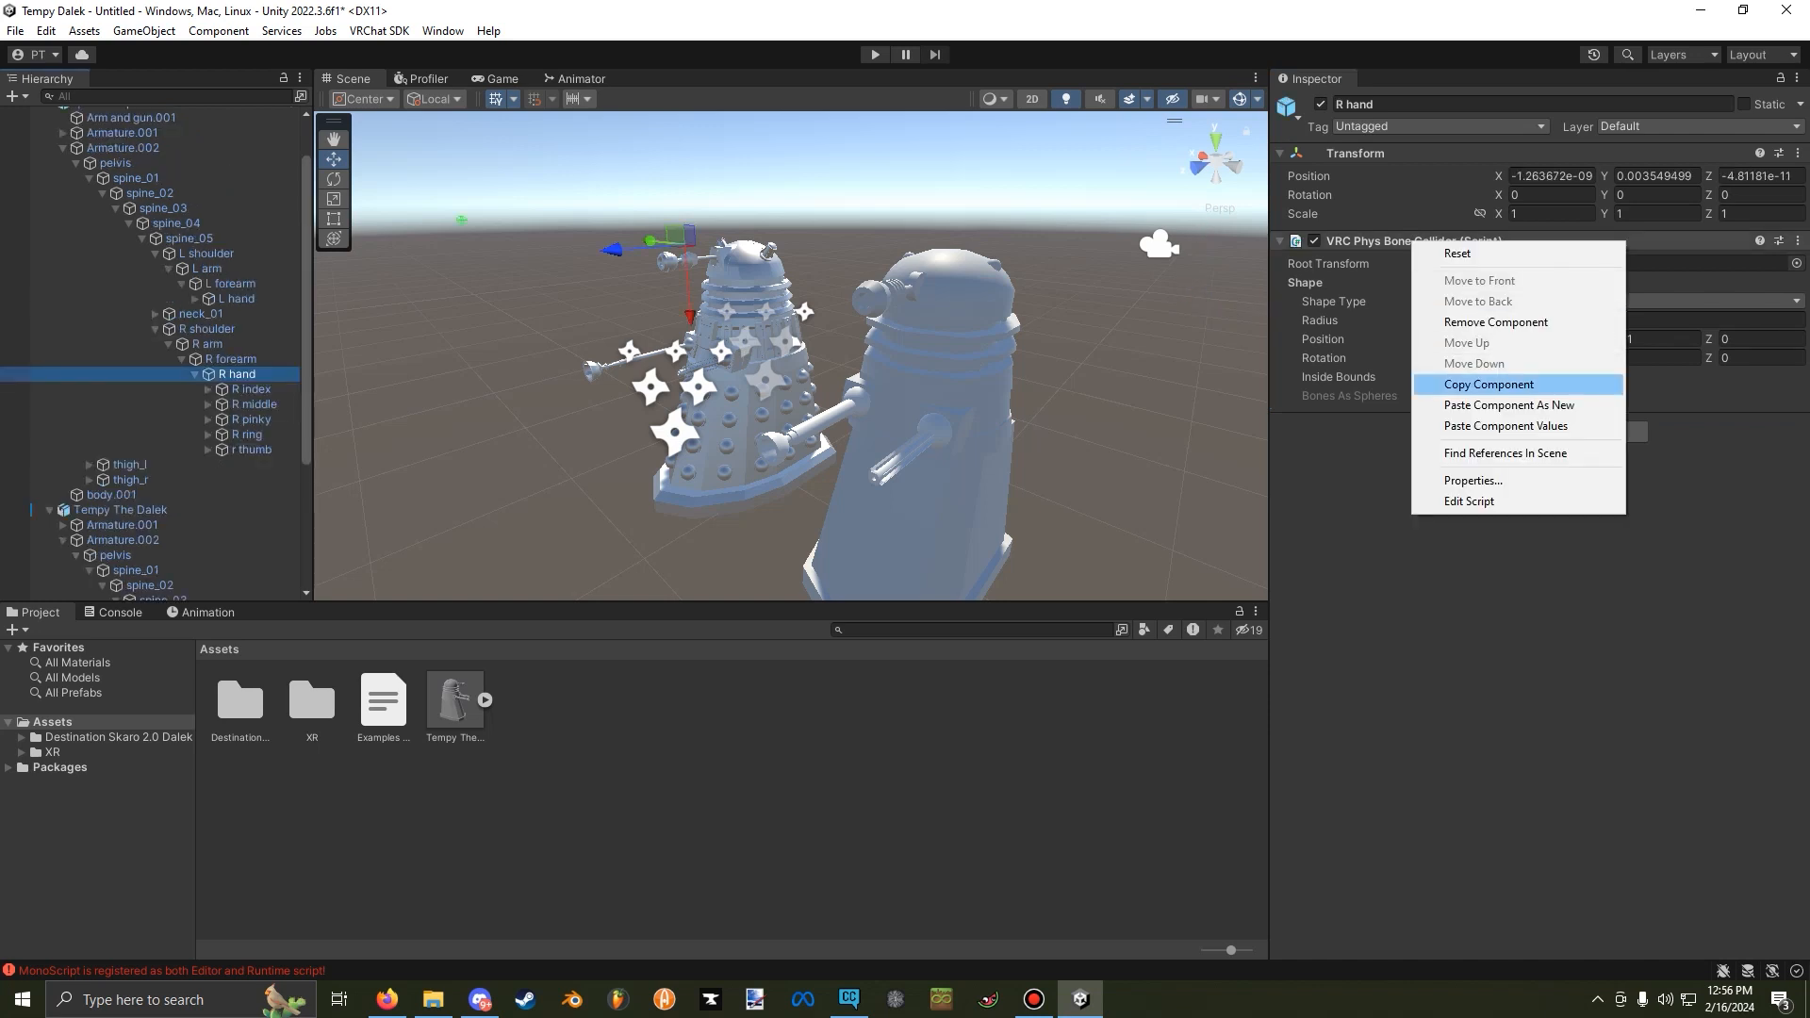
left_click(1493, 384)
right_click(1388, 156)
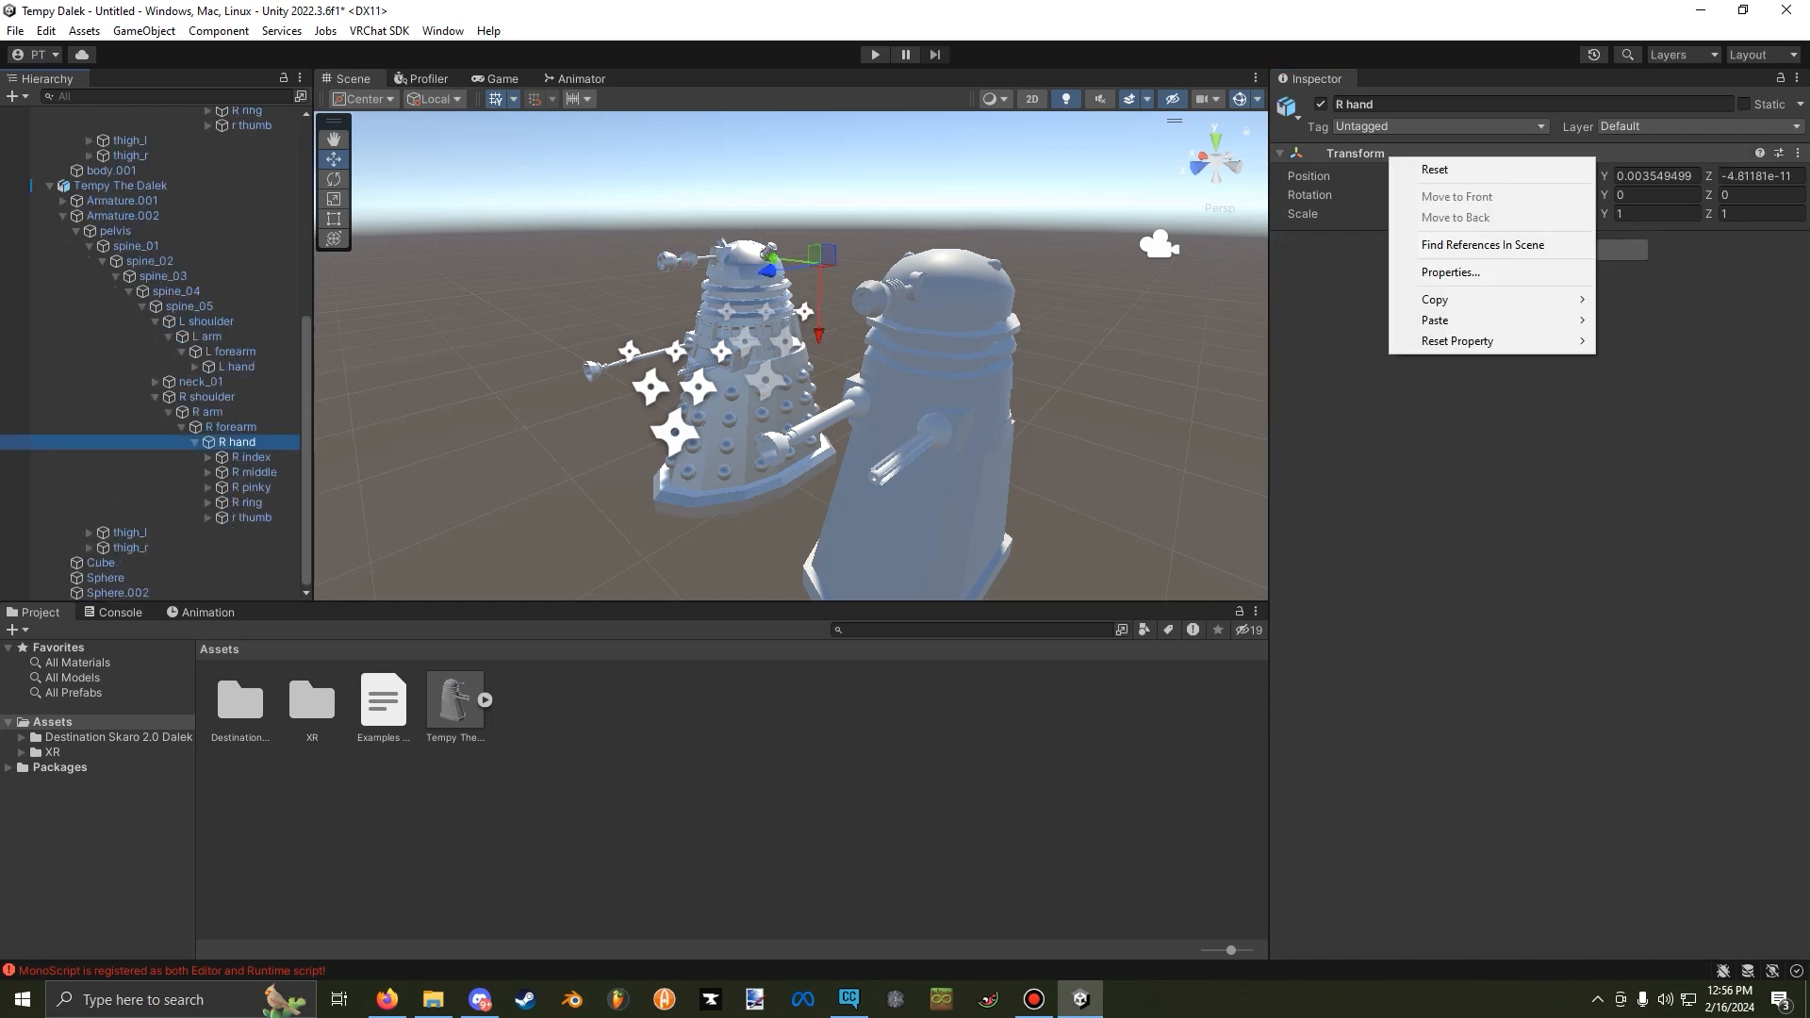
mouse_move(1461, 320)
left_click(1673, 416)
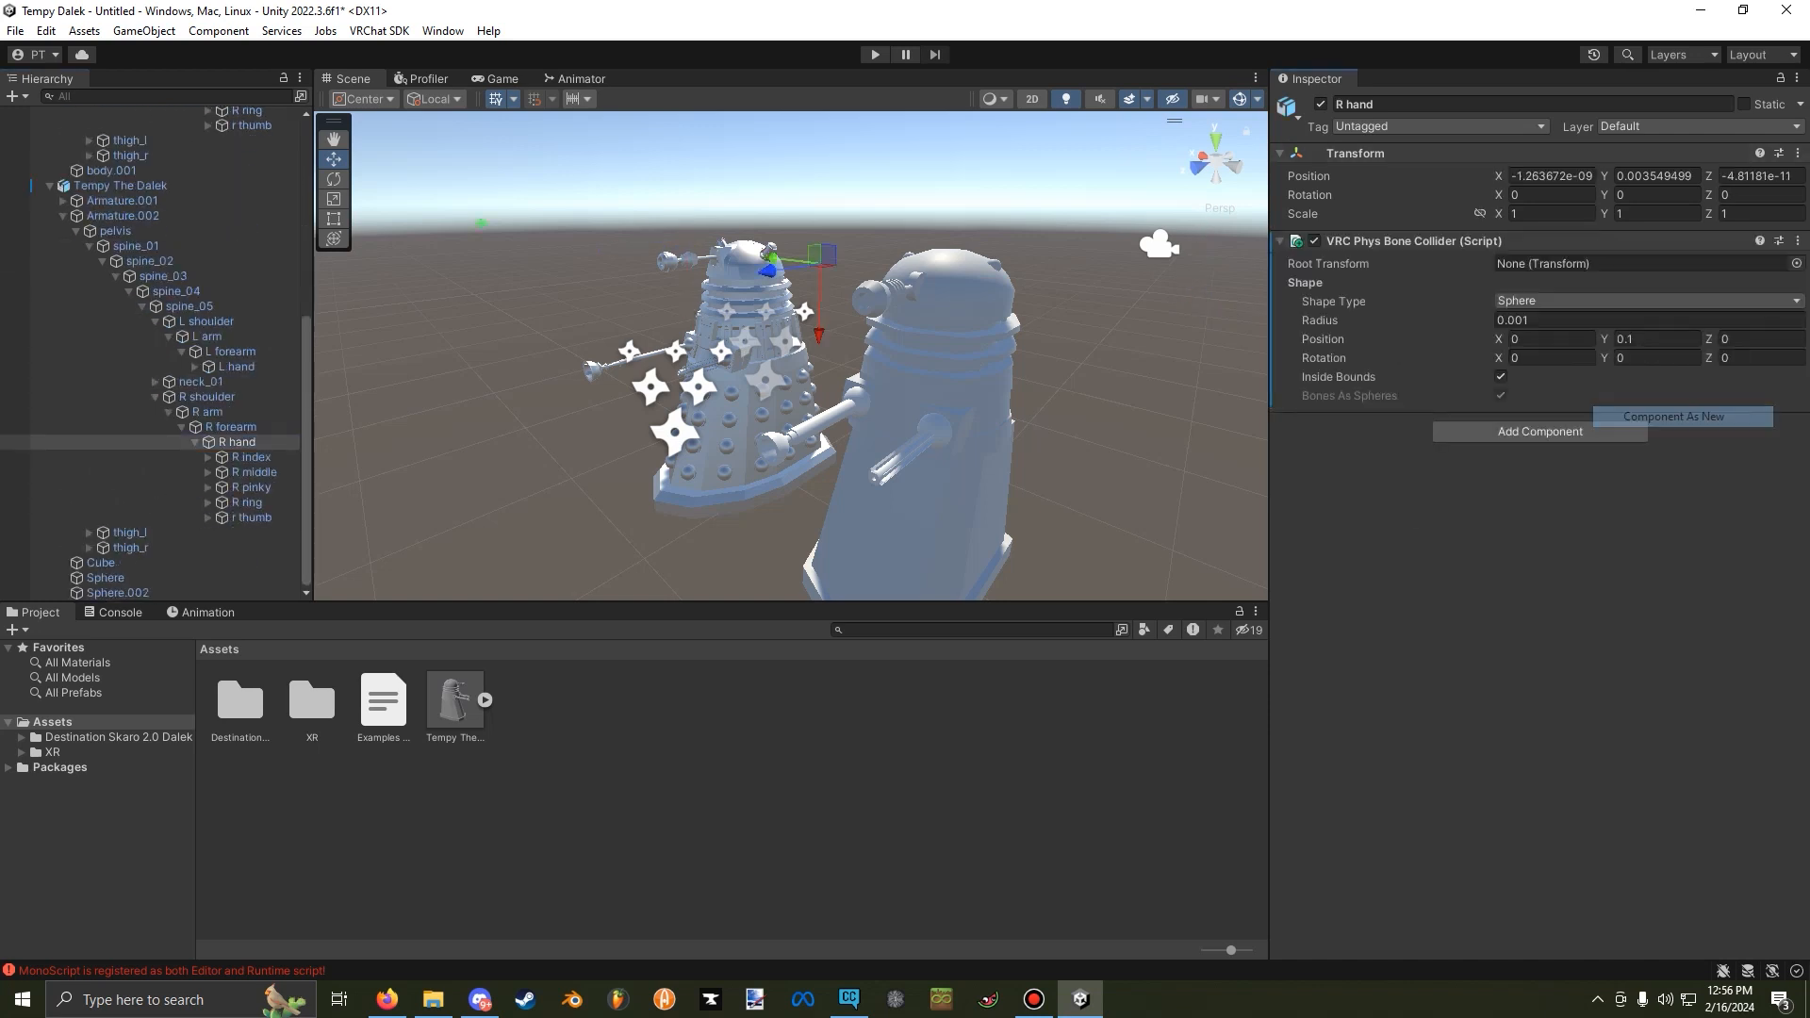
Expand Tempy The Dalek's neck bones down to the head and copy the template head's VRC Phys Bone Collider.
left_click(155, 382)
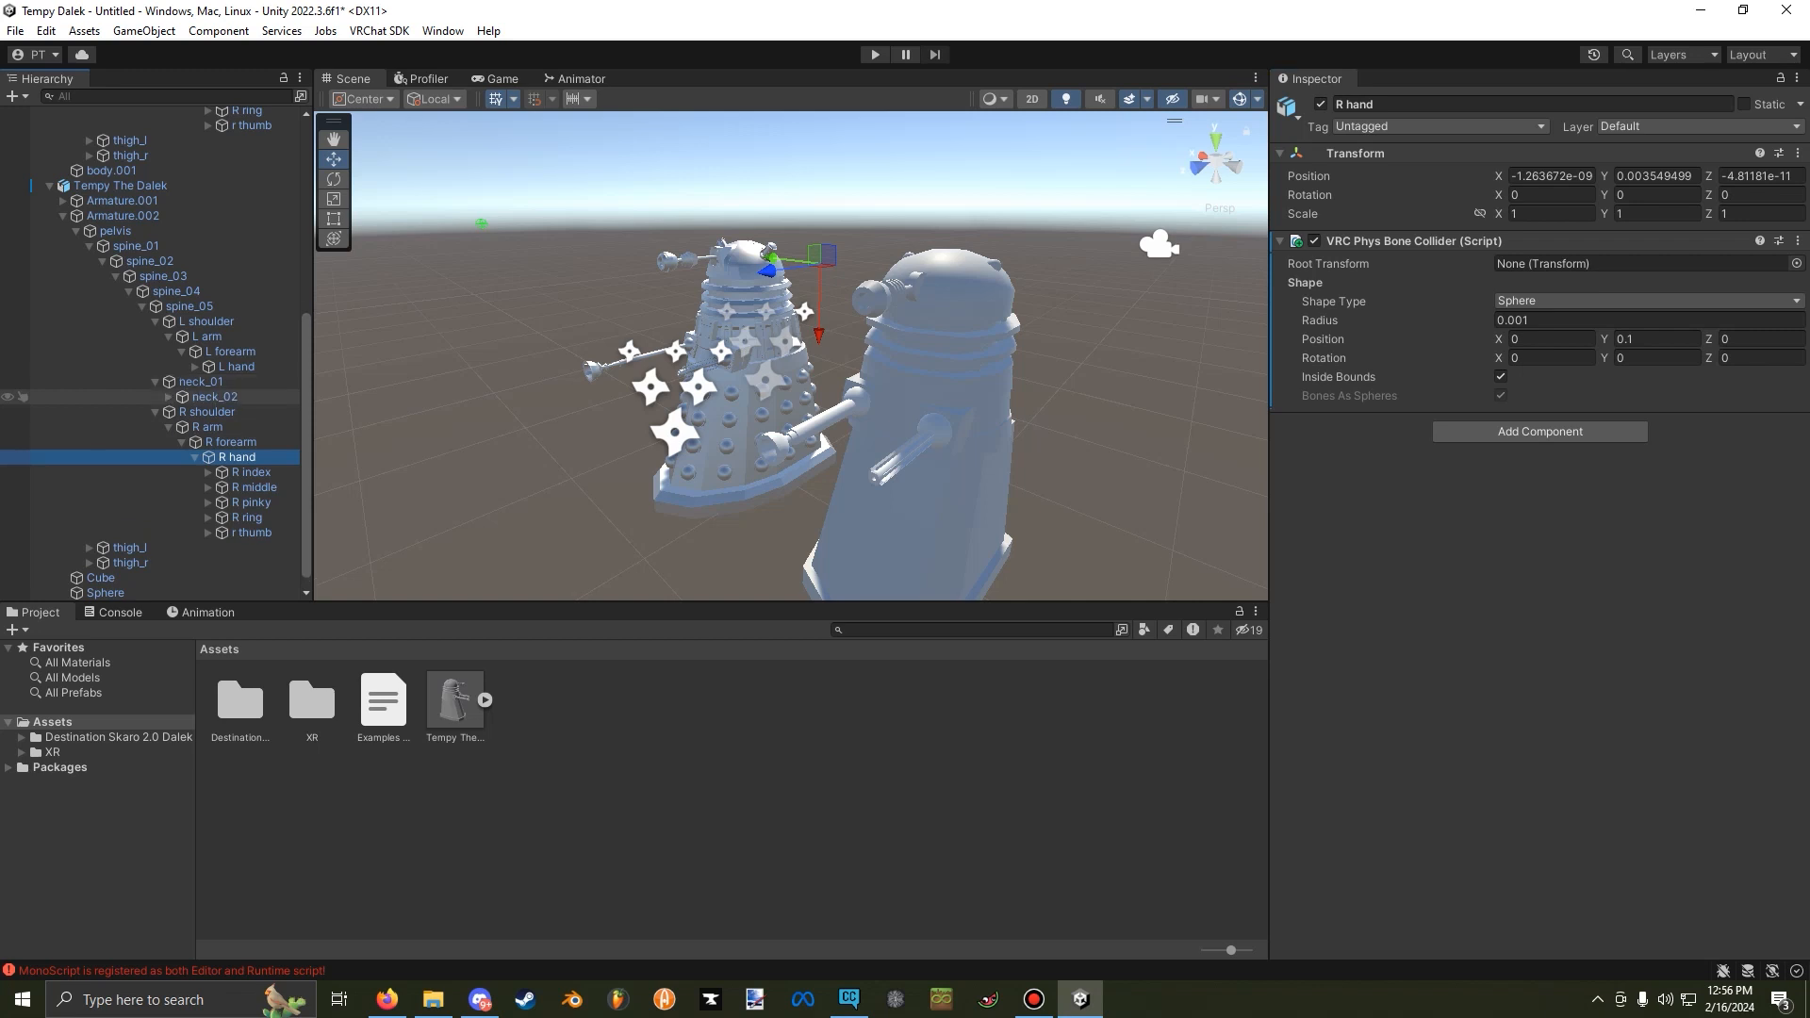
left_click(168, 397)
left_click(182, 412)
left_click(219, 412)
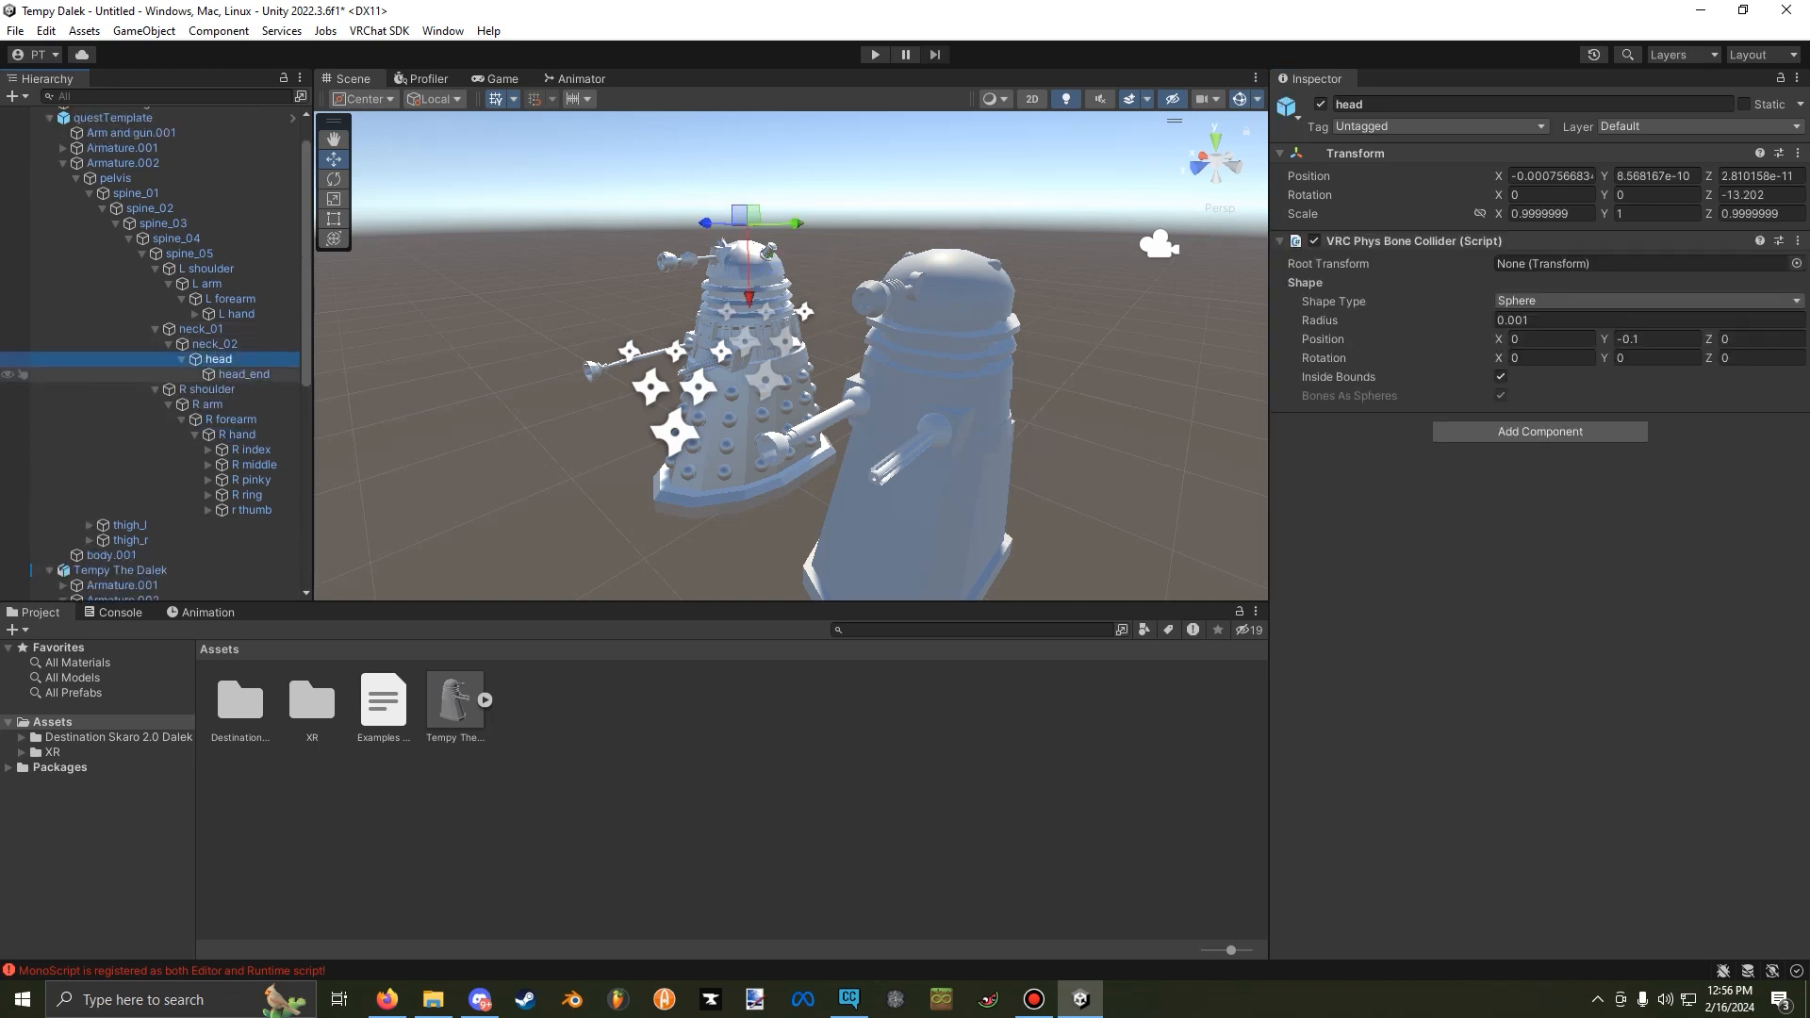
right_click(1456, 240)
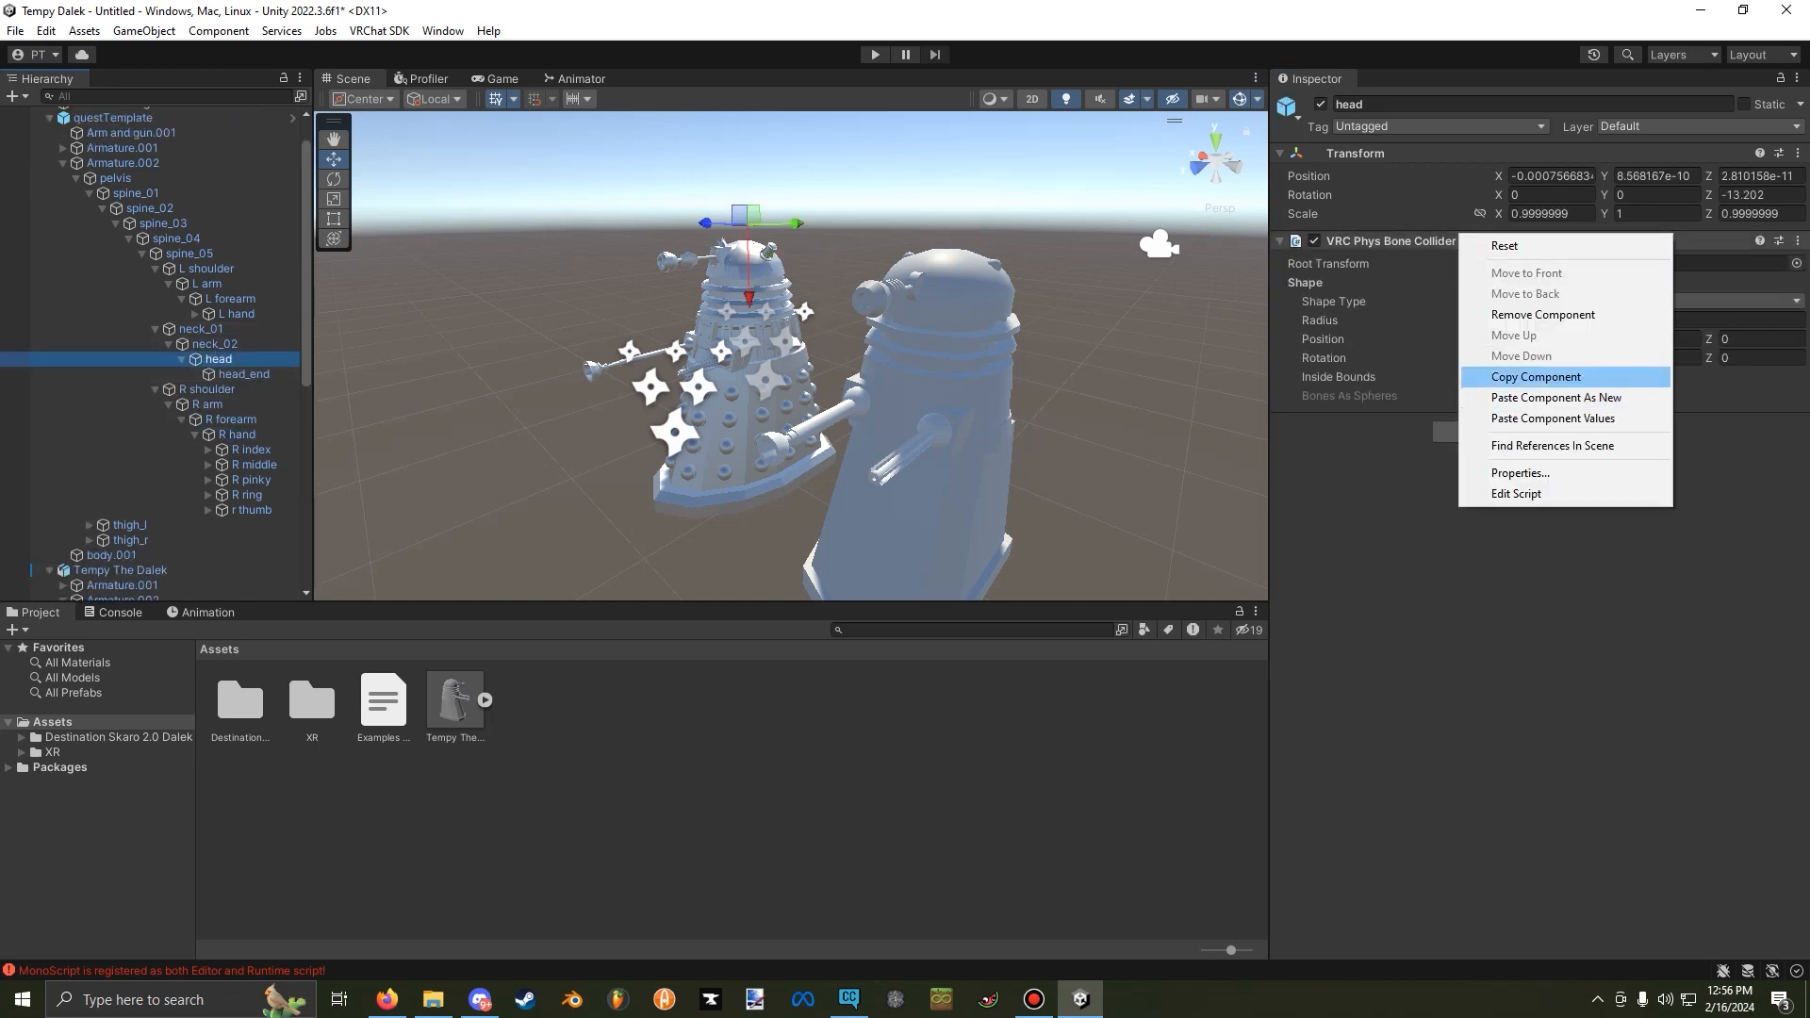
left_click(1508, 371)
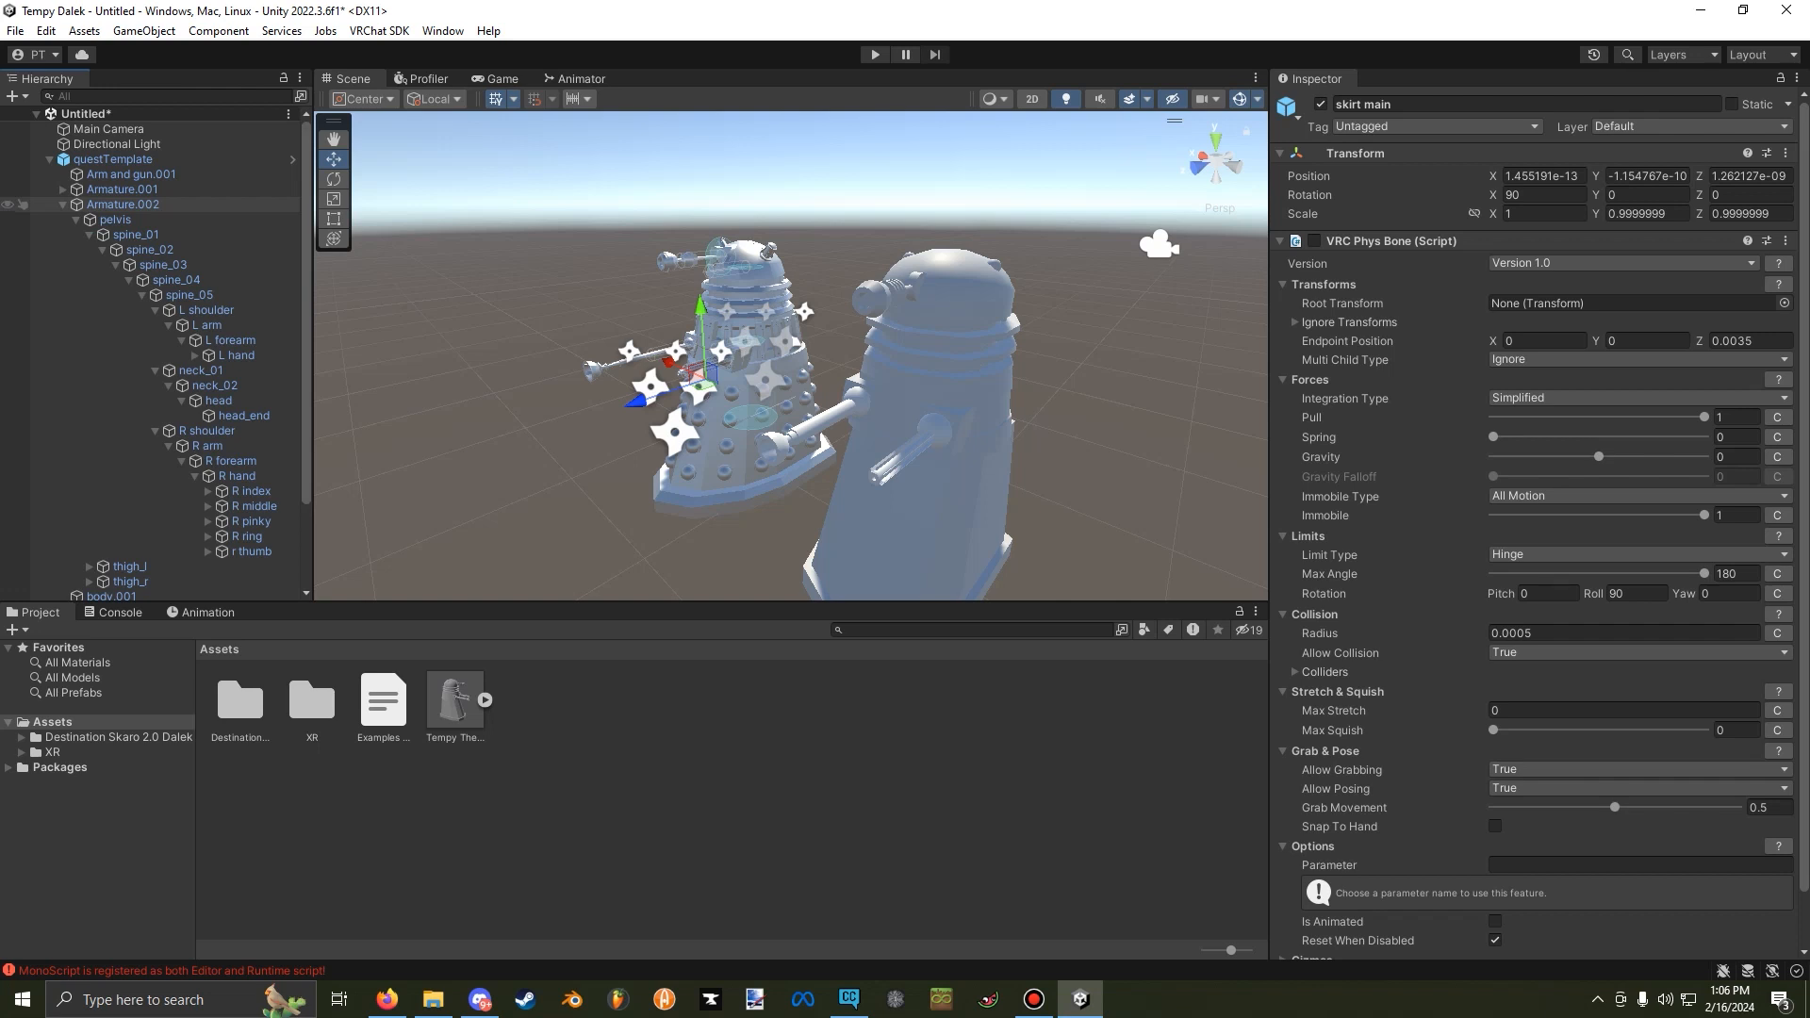
Copy the VRC Phys Bone from the template's skirt main under Armature.001 and paste it as new on Tempy The Dalek's skirt main.
left_click(63, 204)
left_click(63, 189)
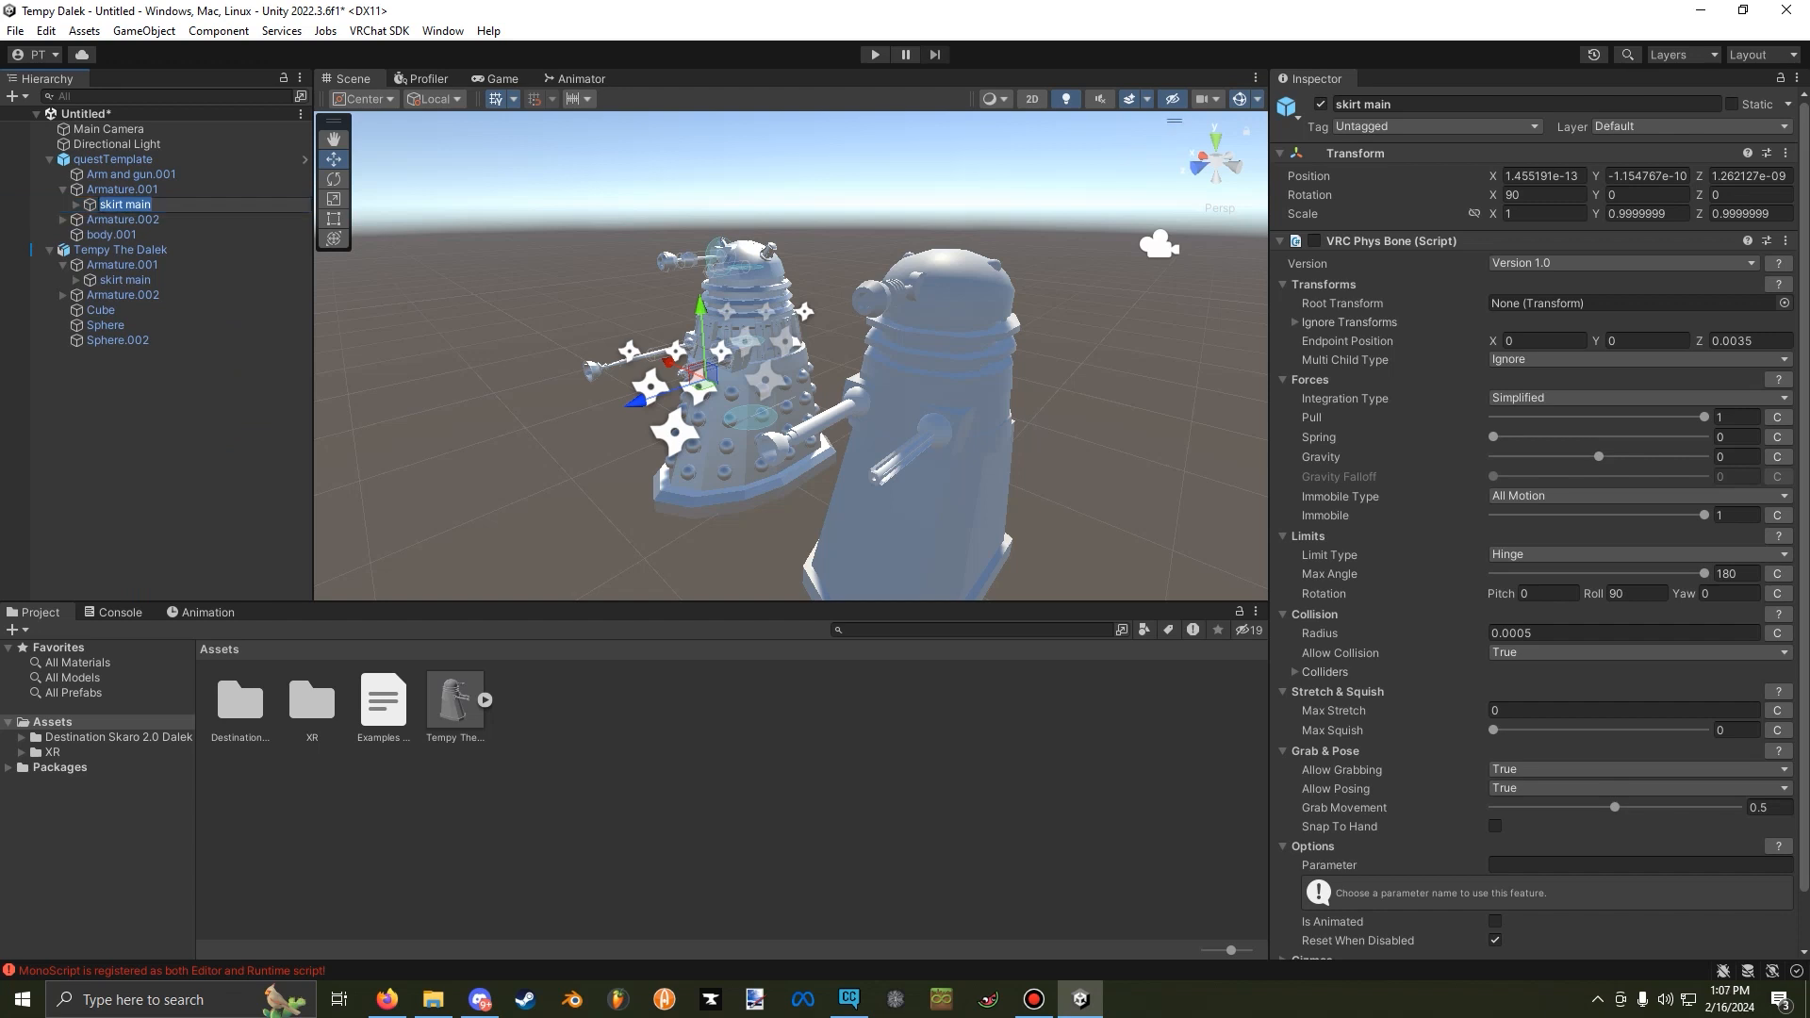
right_click(1476, 241)
left_click(1550, 378)
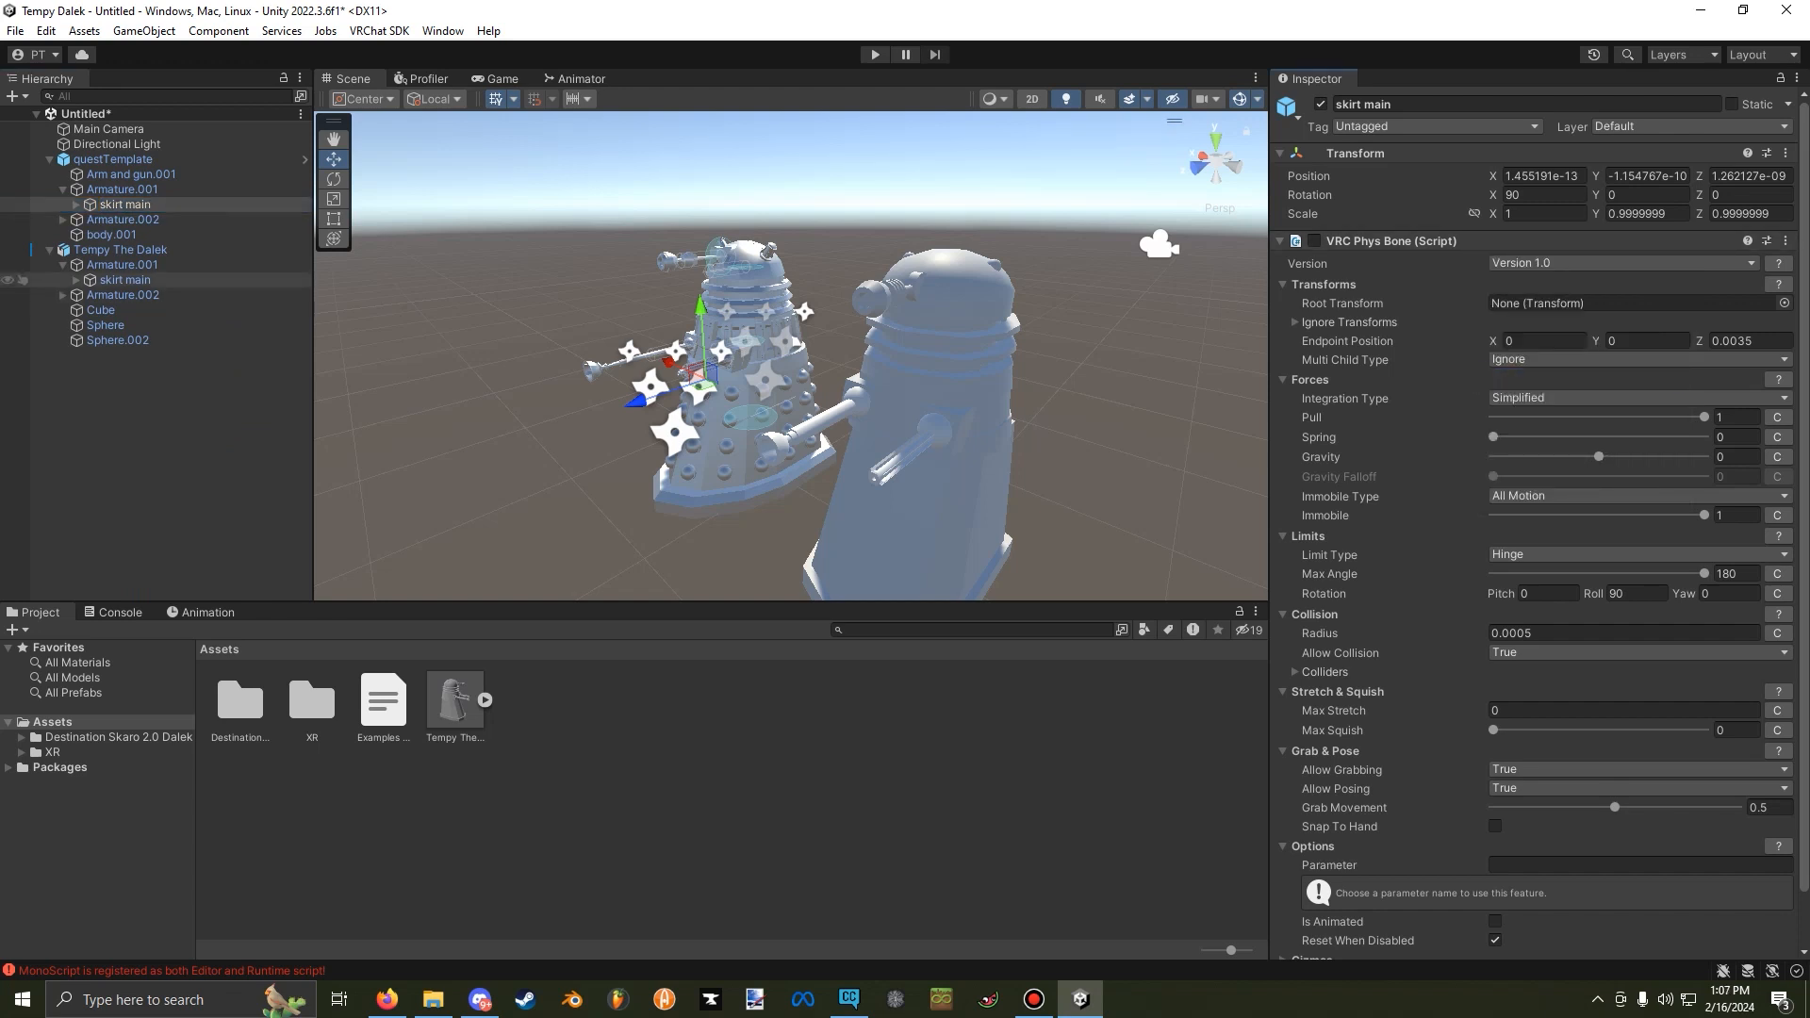
left_click(124, 280)
right_click(1420, 153)
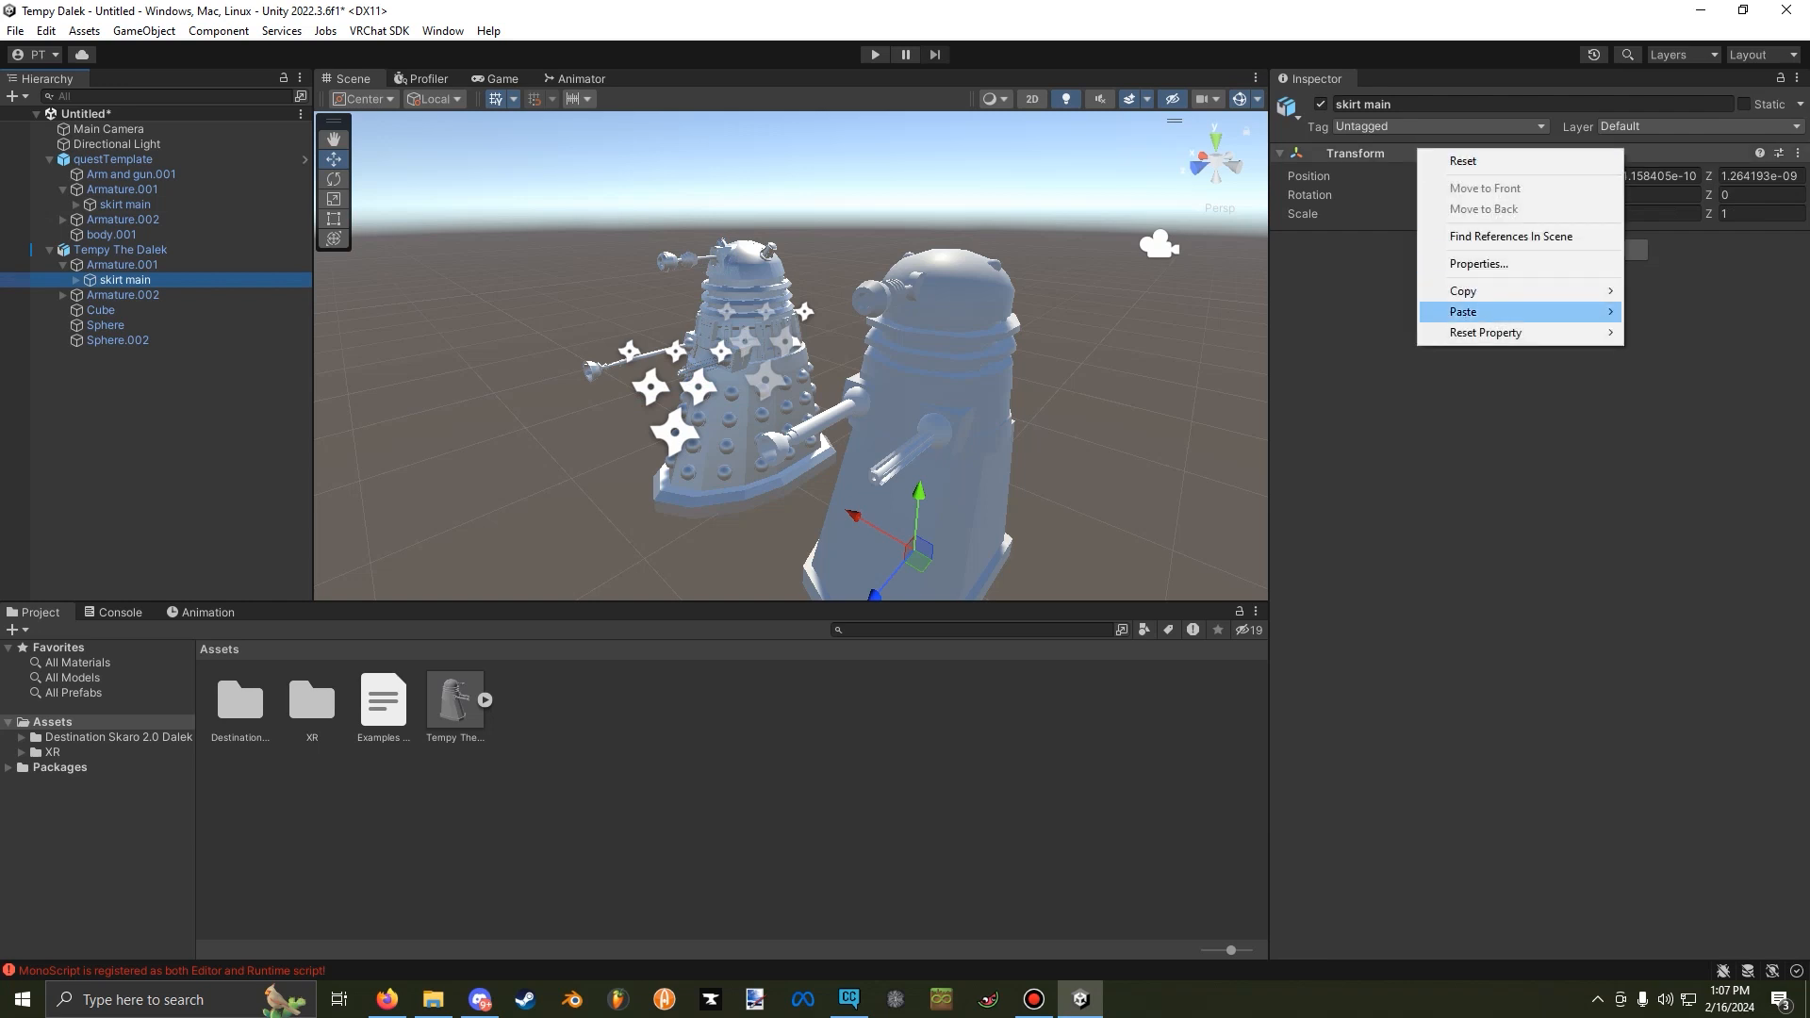
mouse_move(1508, 312)
left_click(1701, 407)
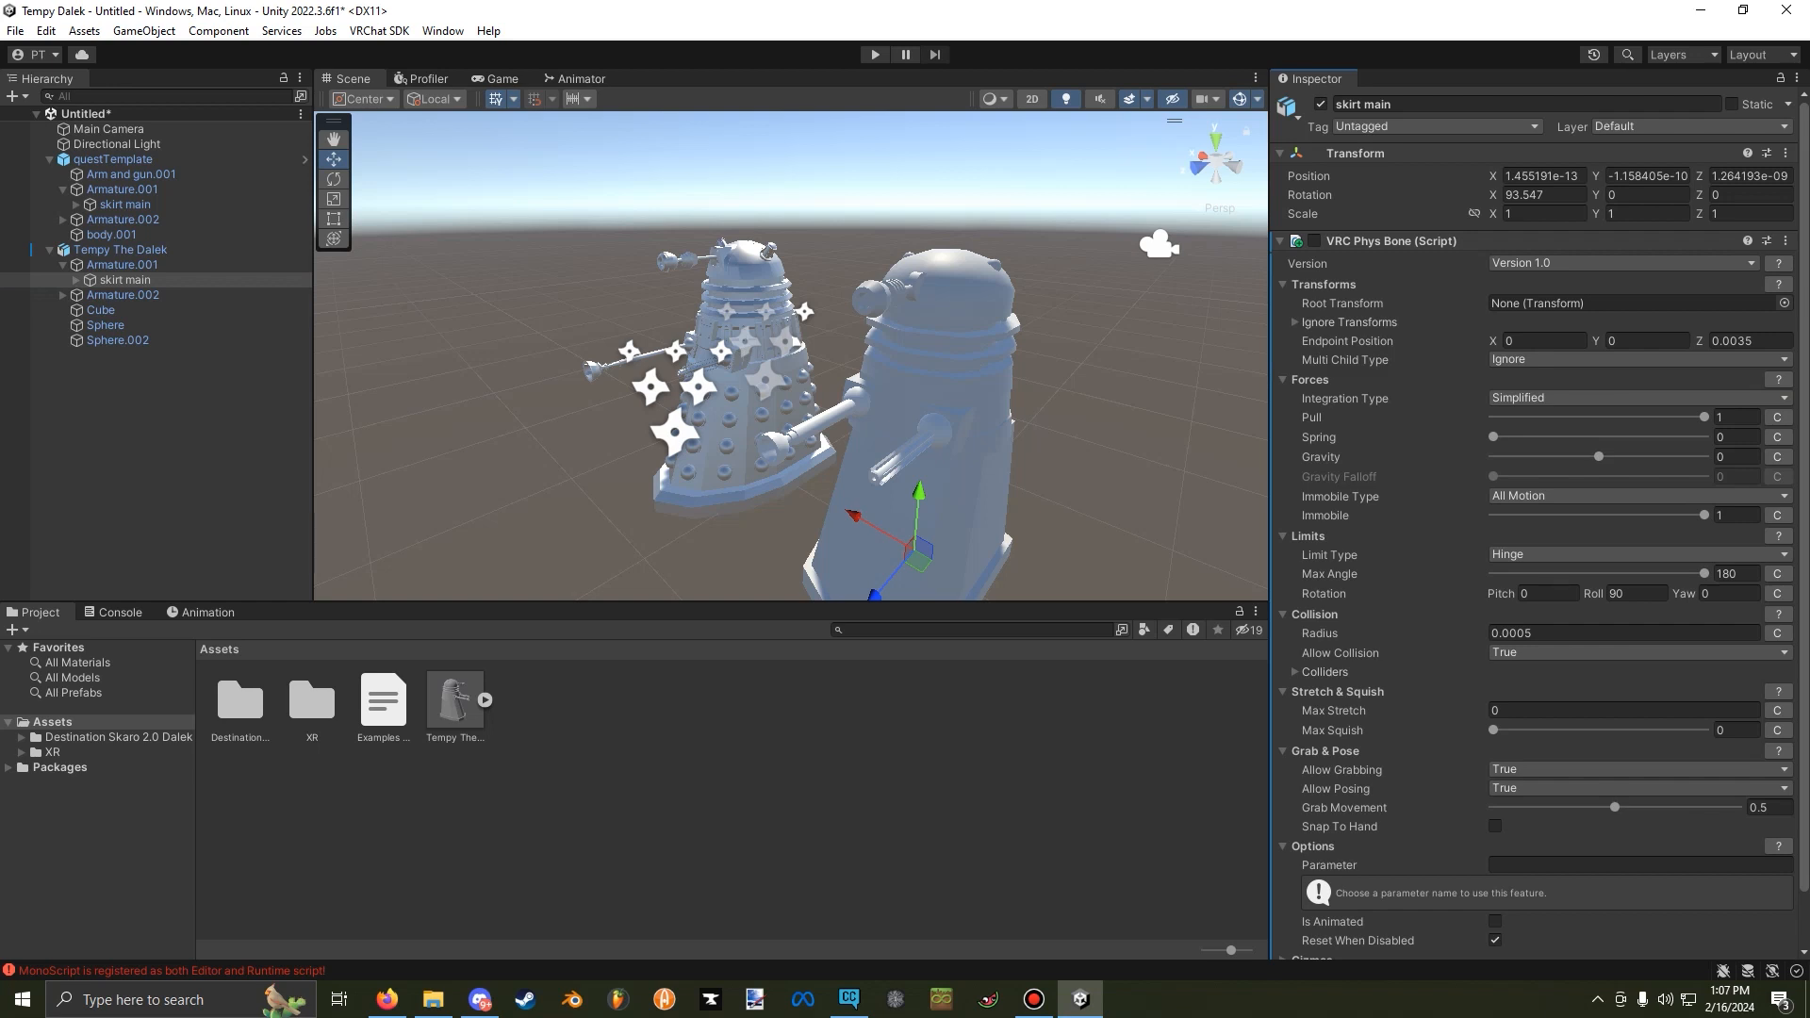
Point the pasted skirt main Phys Bone's ignored transform to Tempy The Dalek's own bip_base and its collider to Tempy The Dalek's own pelvis.
left_click(1296, 323)
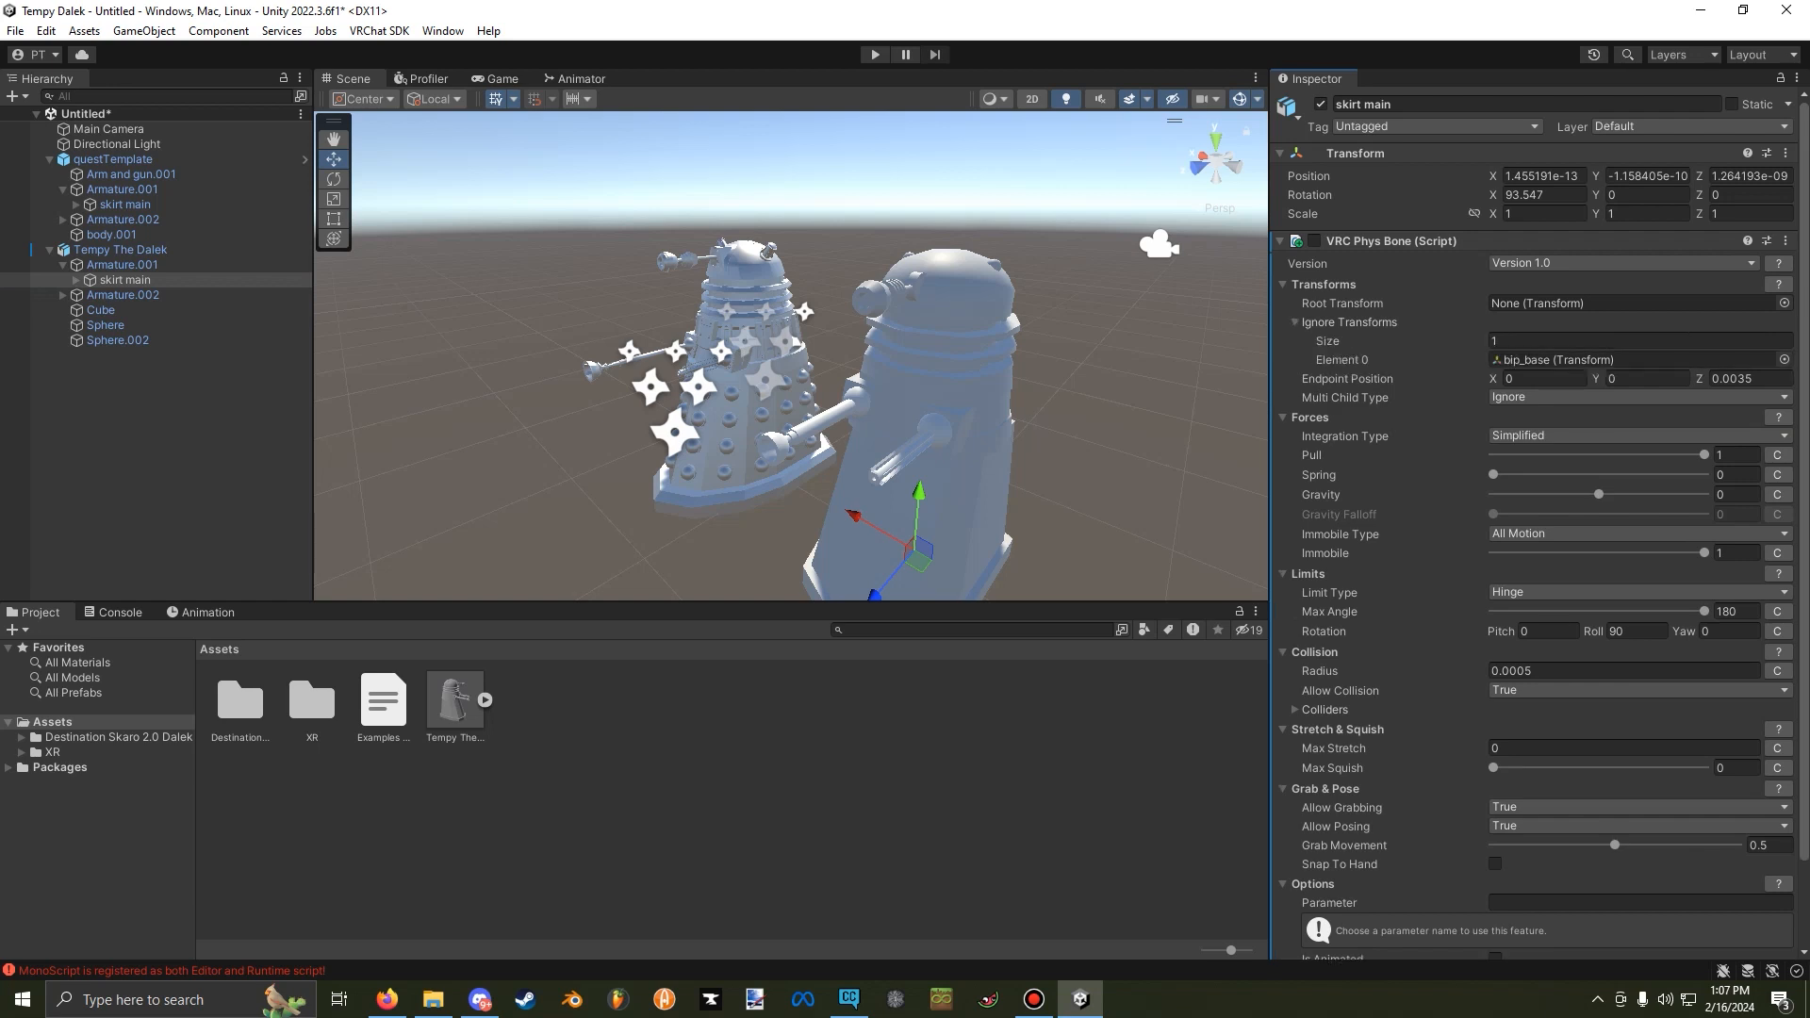
scroll(1539, 526, "down", 3)
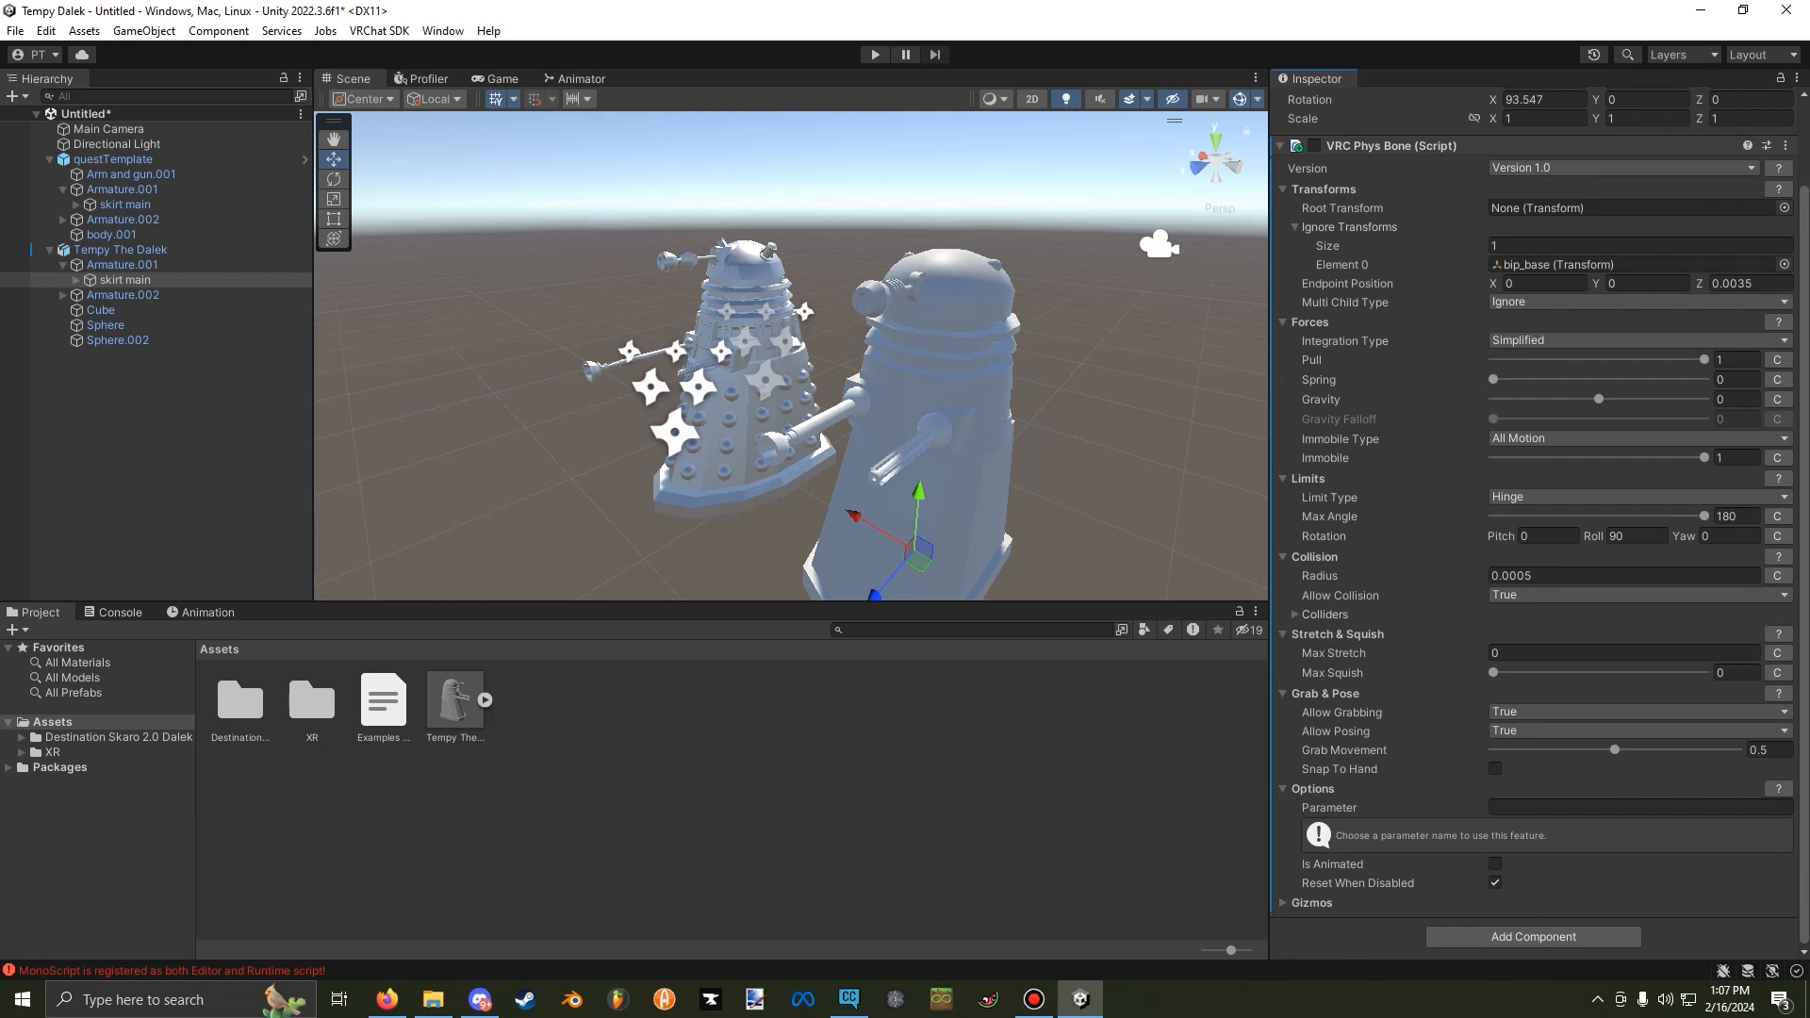
left_click(1295, 614)
scroll(1301, 618, "up", 1)
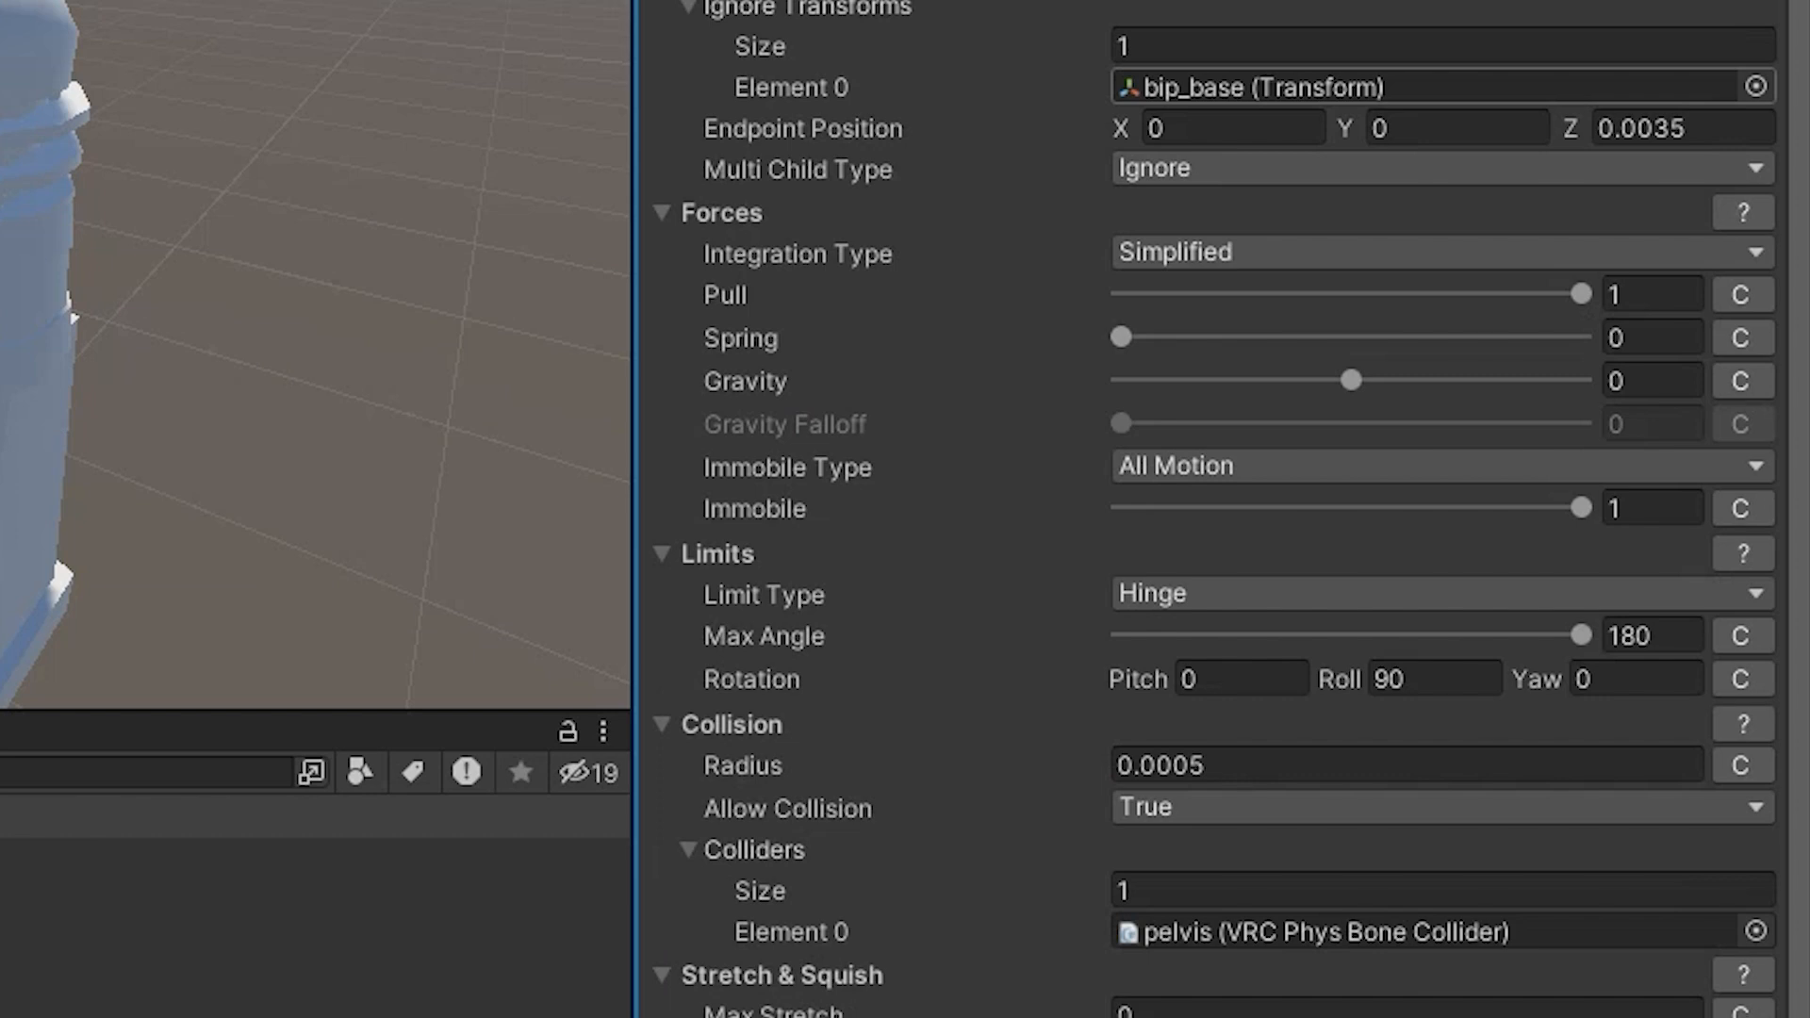
left_click(1755, 87)
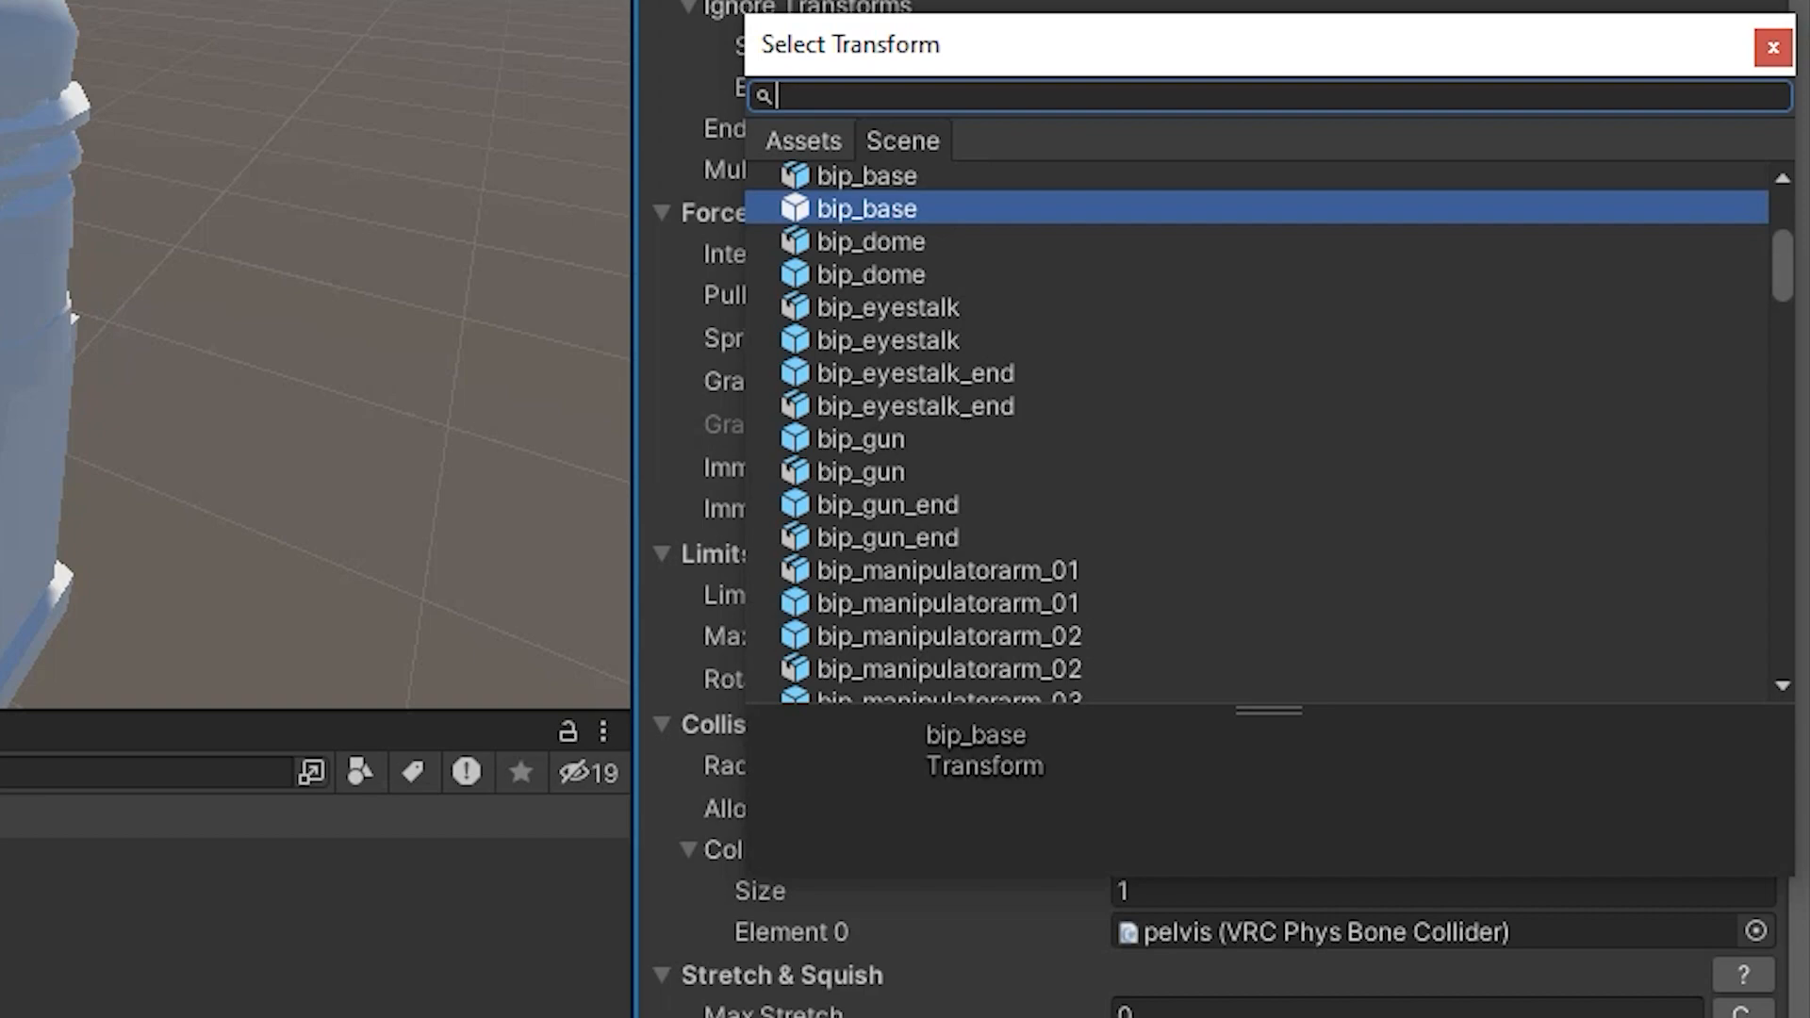
left_click(803, 141)
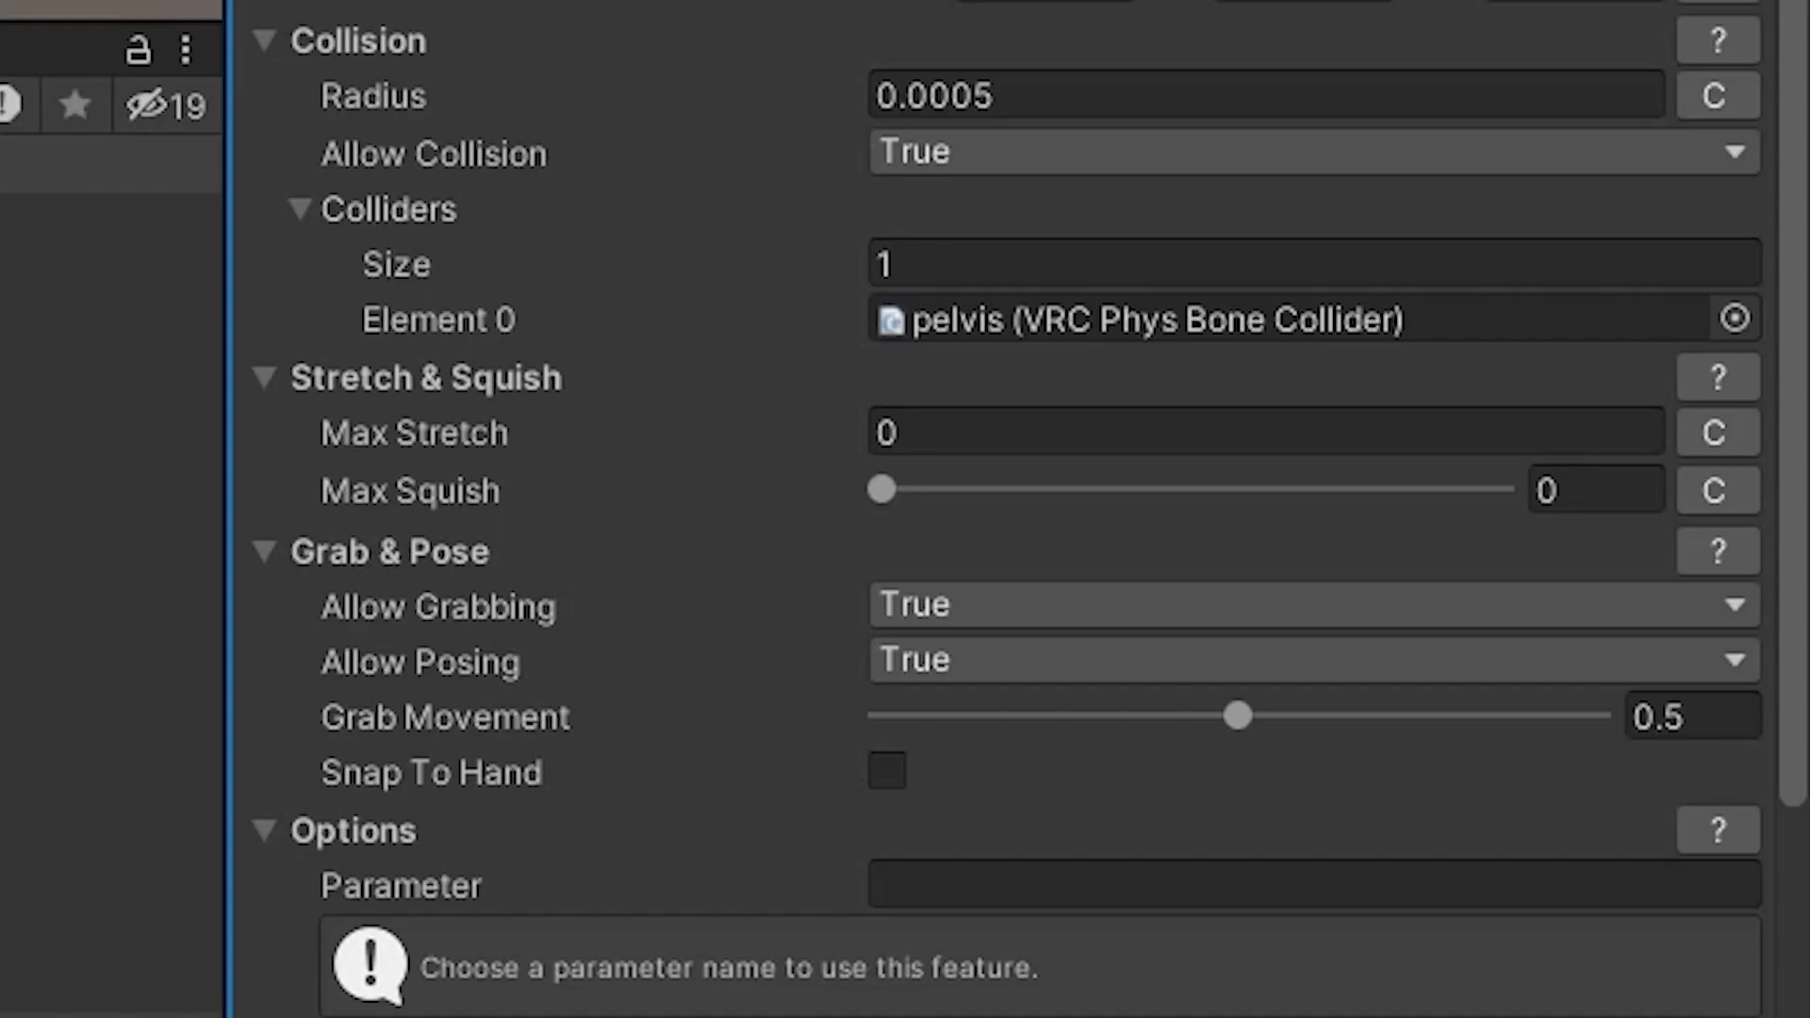
left_click(1734, 318)
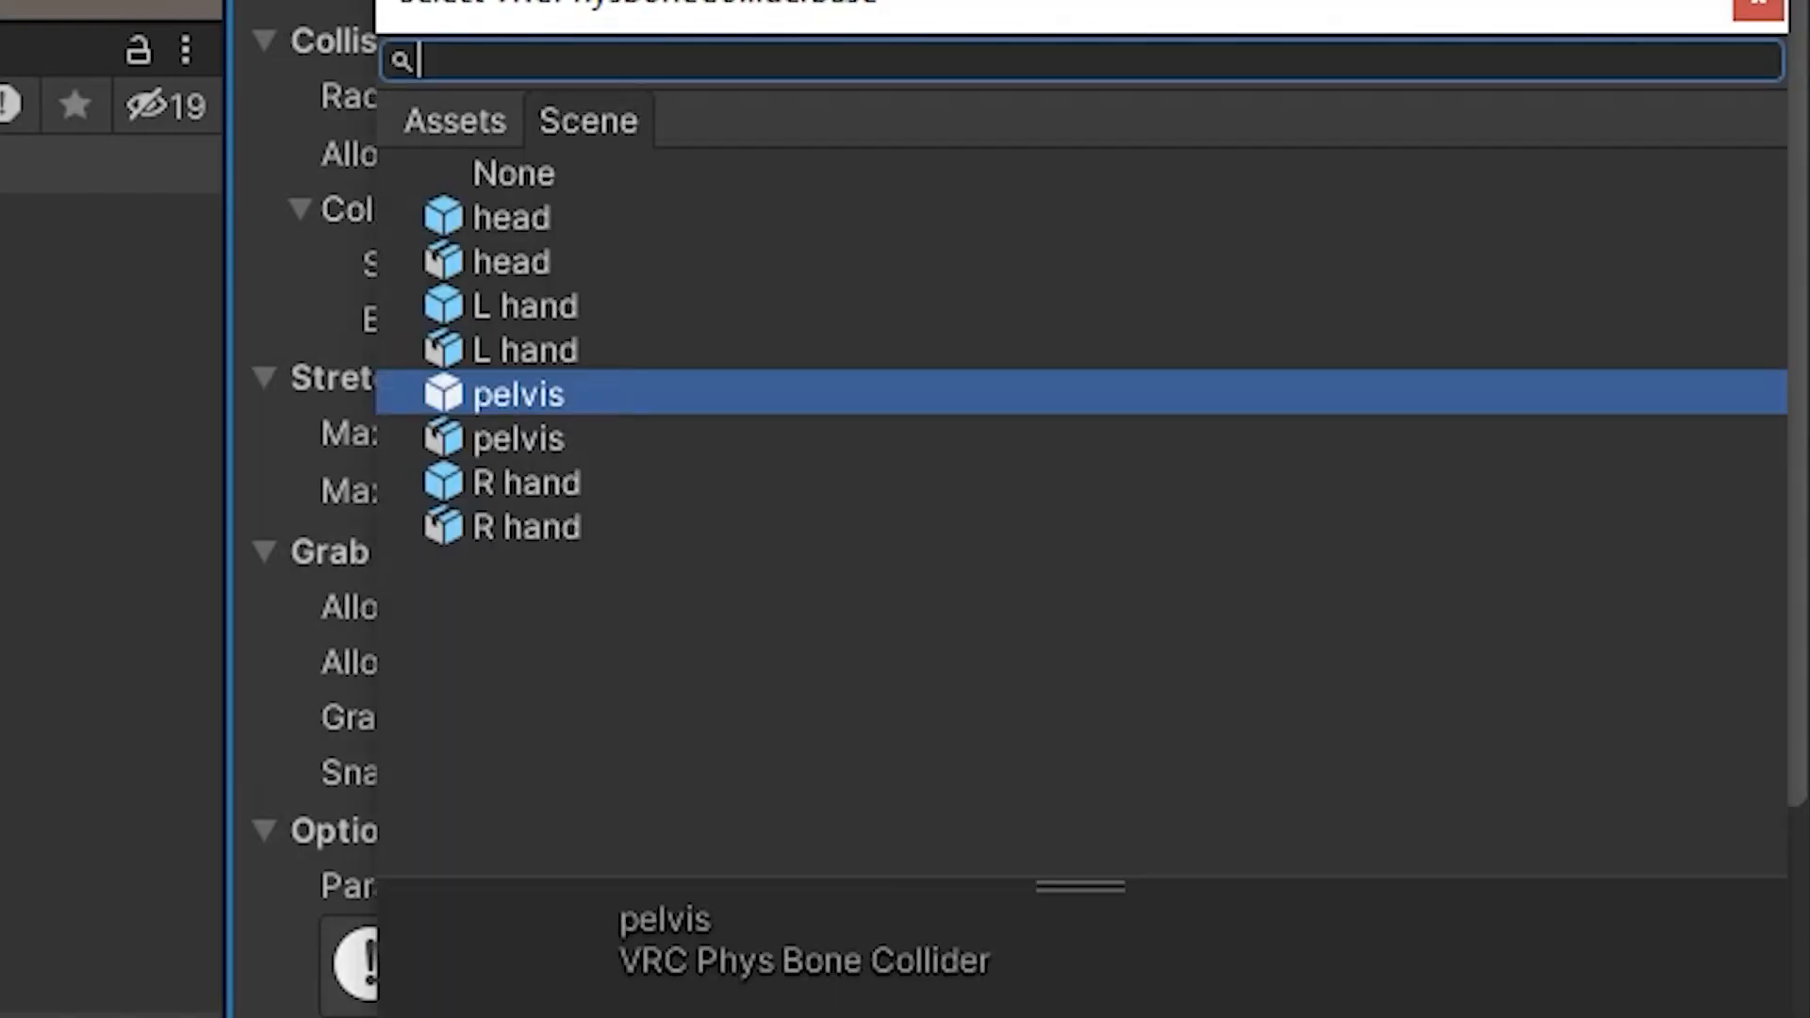
key("Escape")
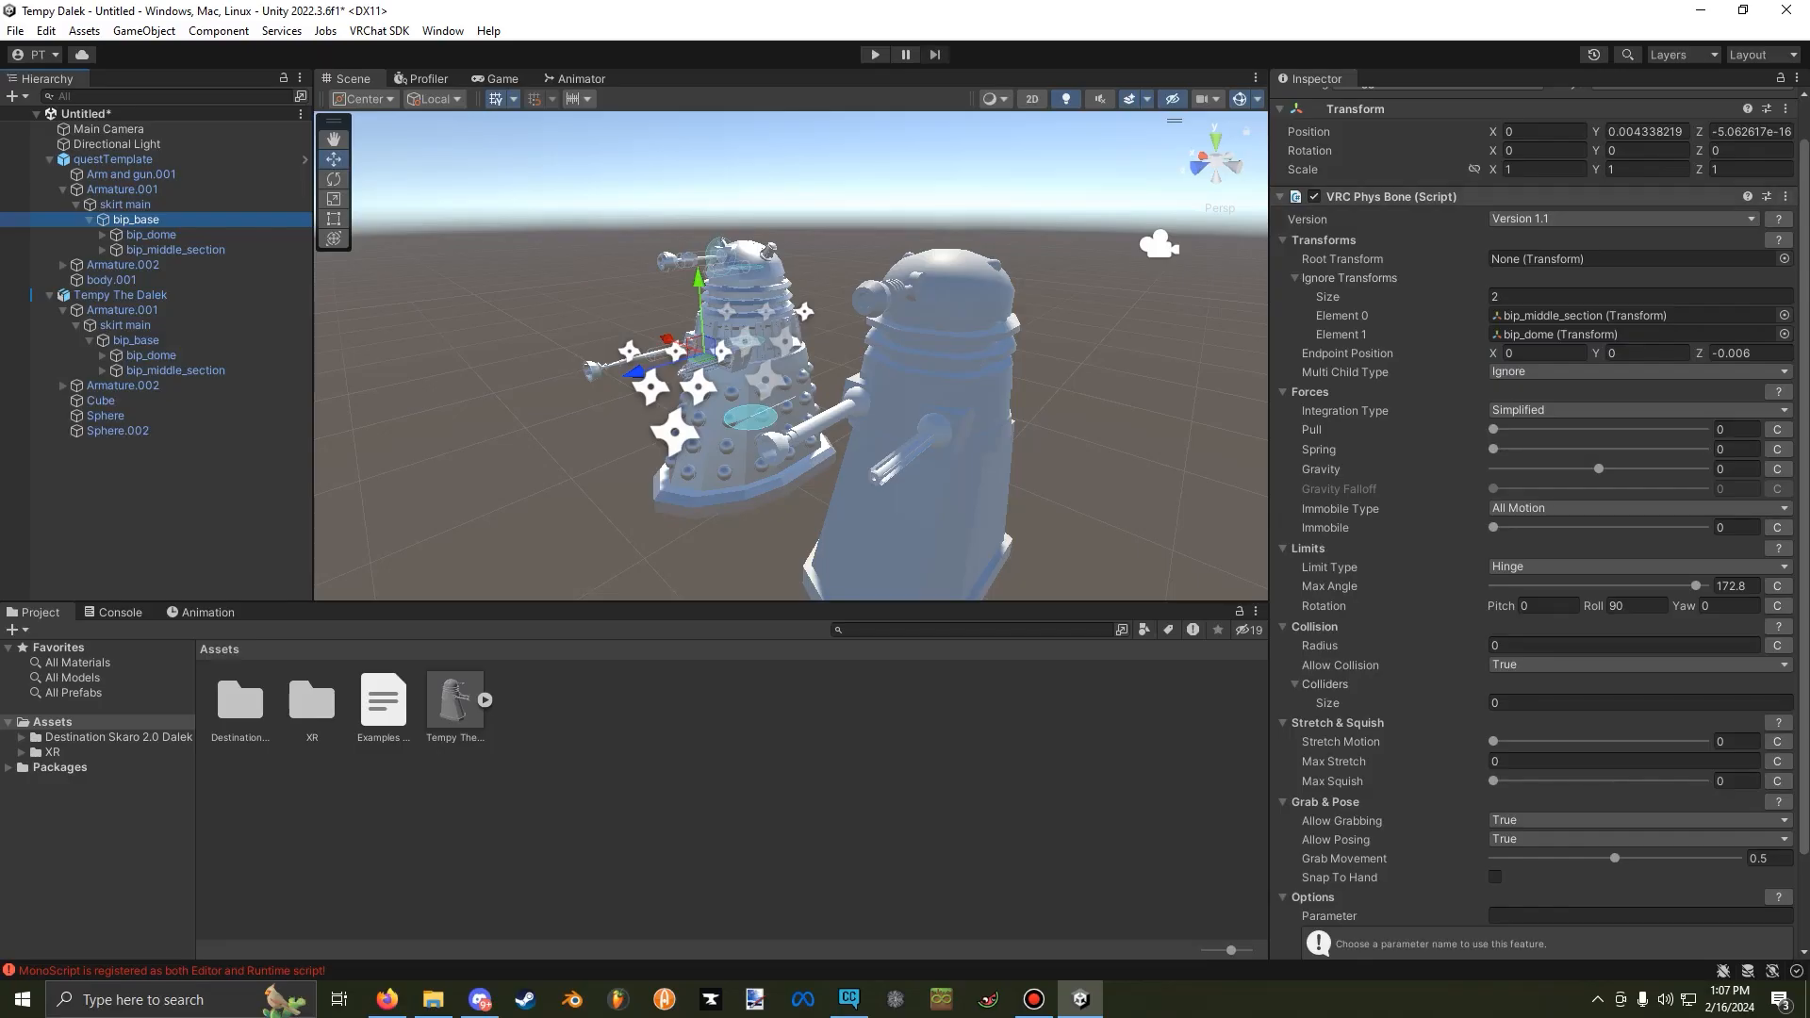
Copy the VRC Phys Bone from the template's bip_base and paste it as a new component on Tempy The Dalek's bip_base.
left_click(1784, 196)
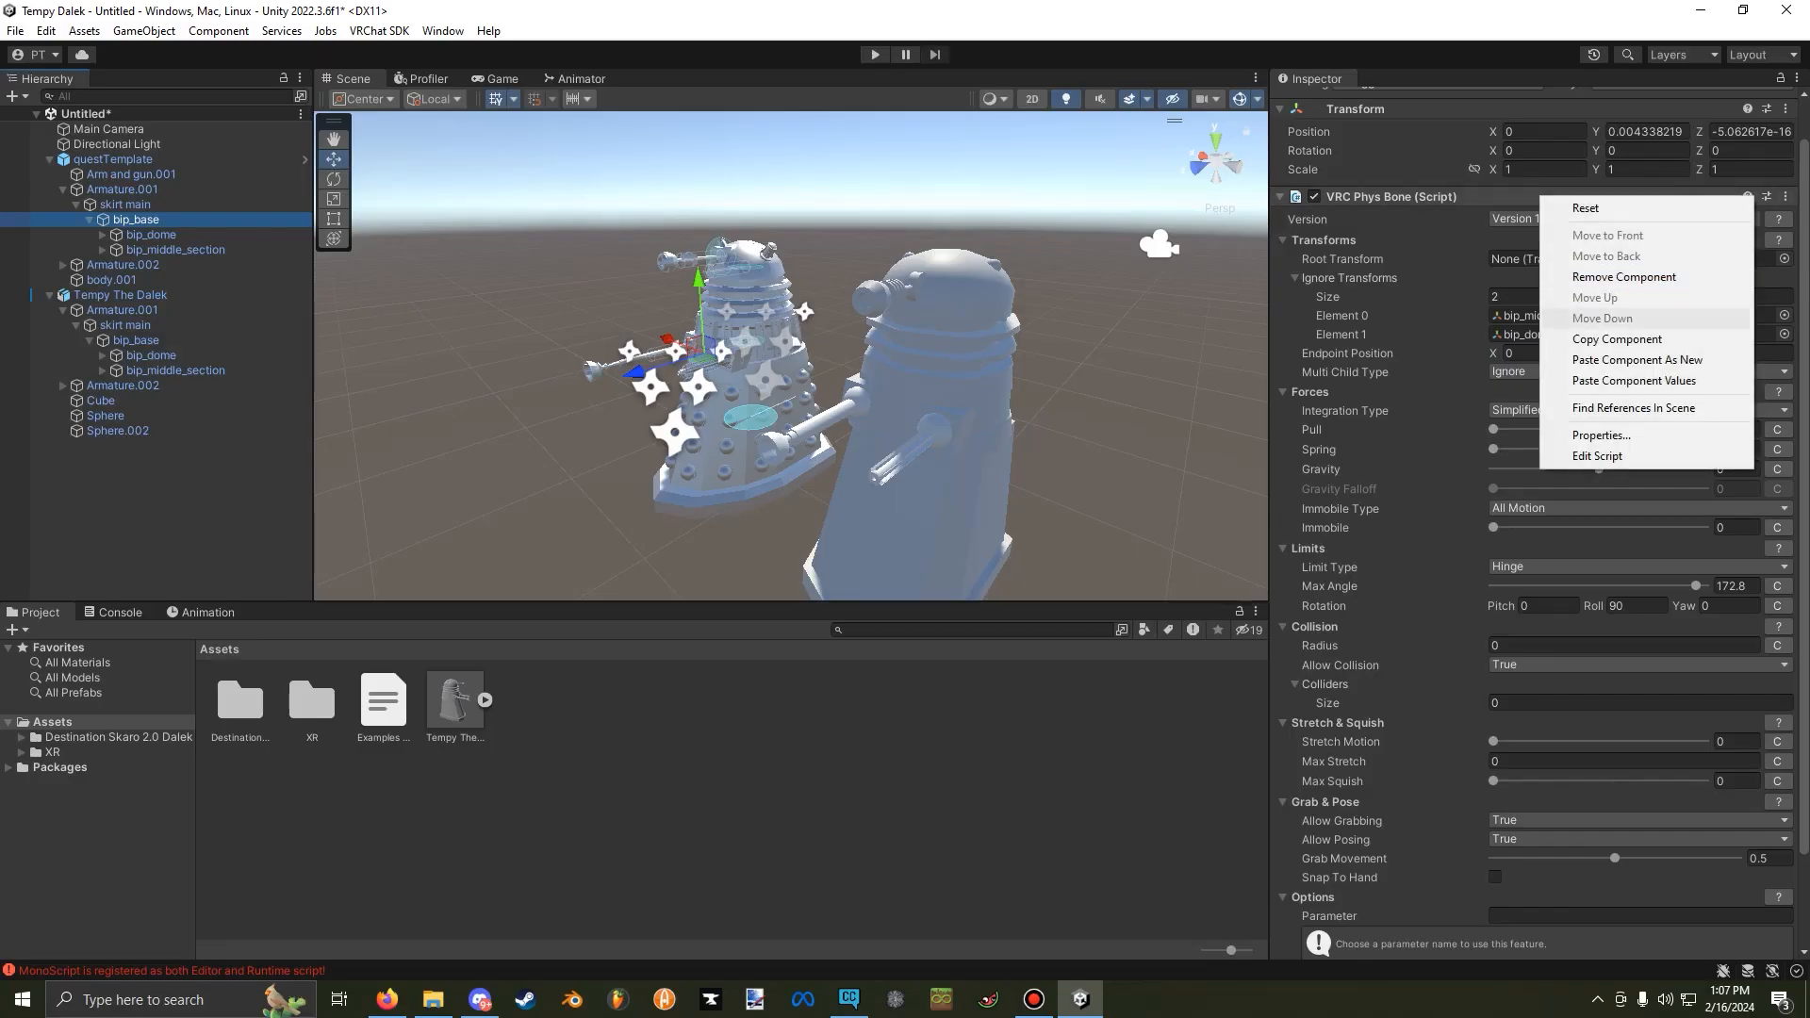
left_click(1645, 340)
mouse_move(1451, 316)
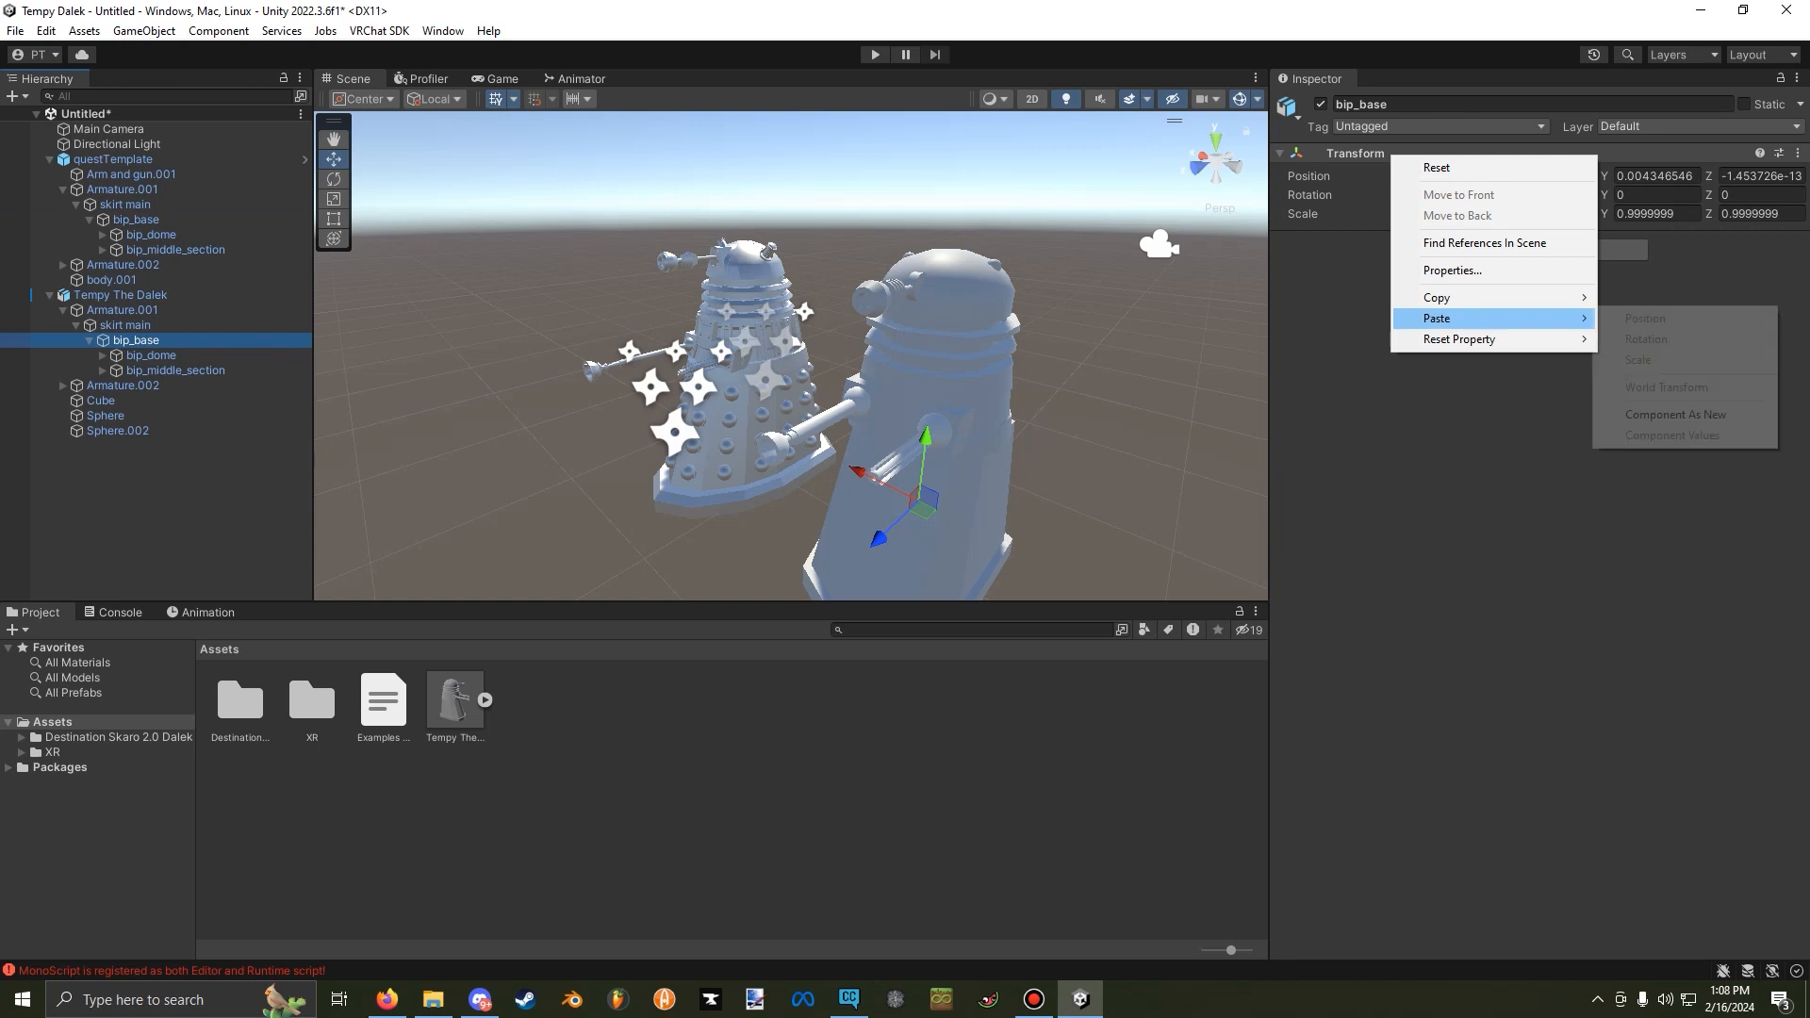
left_click(1676, 415)
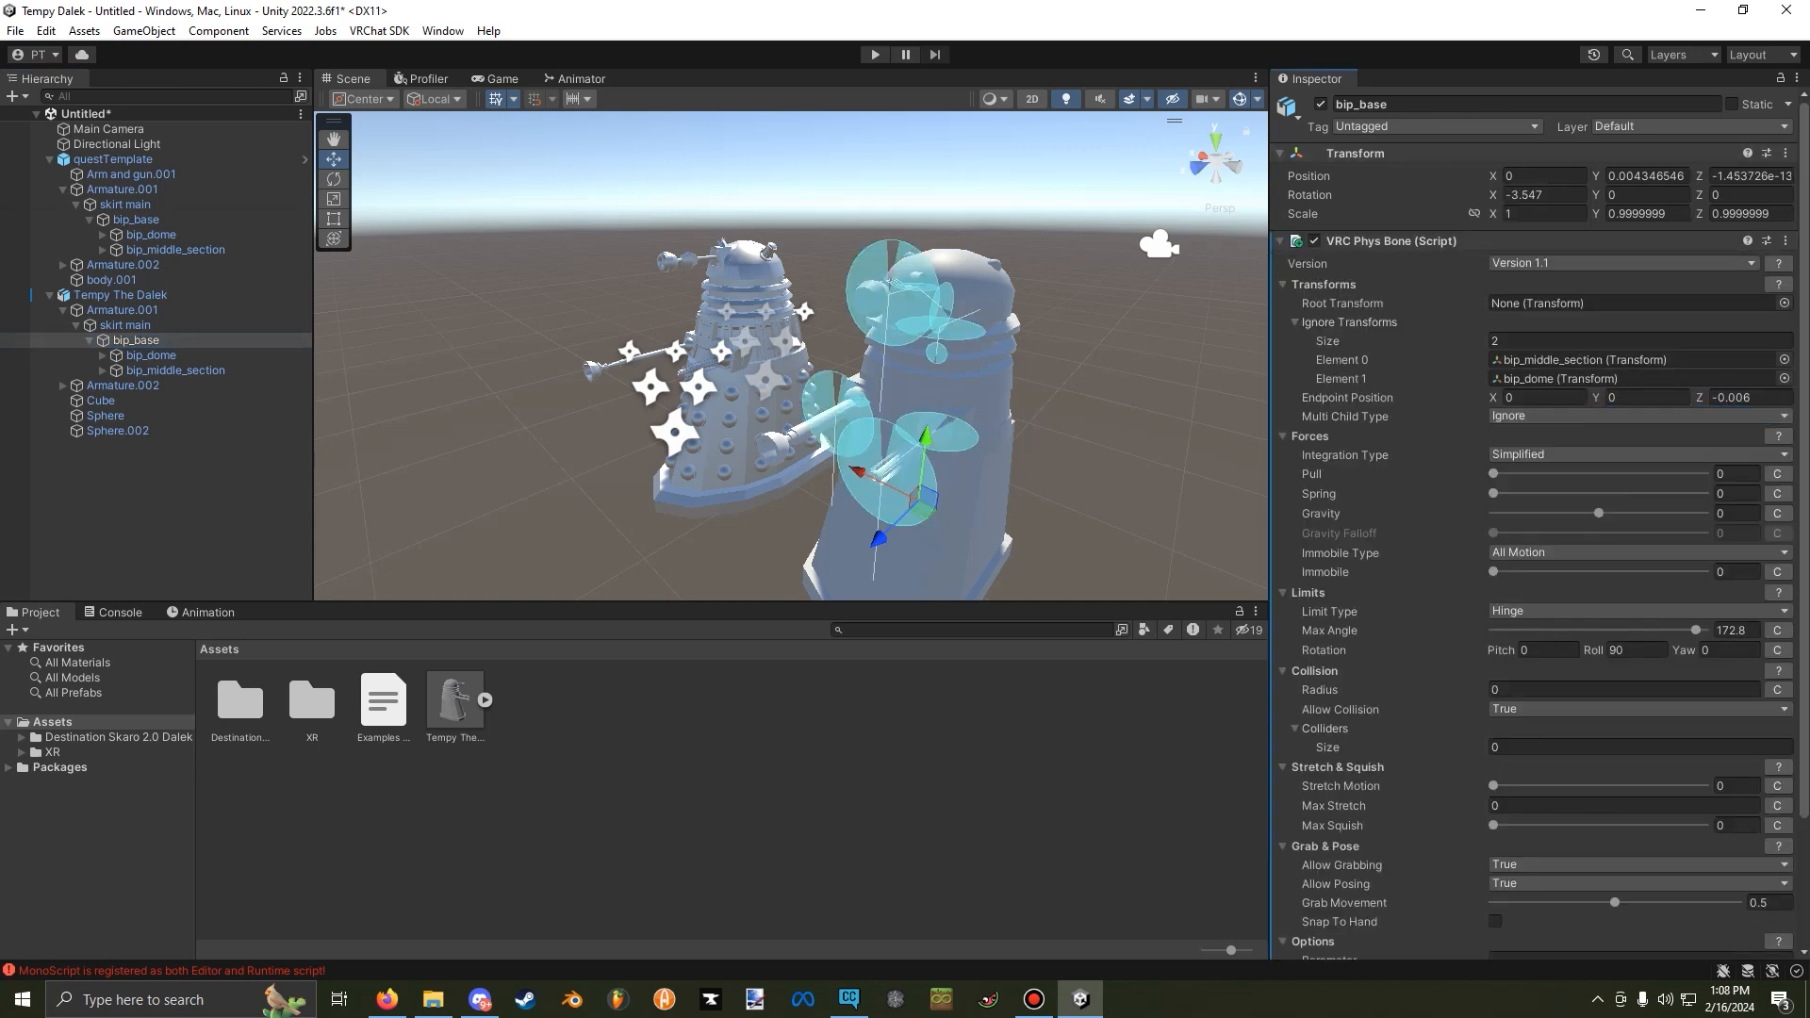
Reassign the pasted bip_base Phys Bone's ignored transforms to Tempy The Dalek's own bip_middle_section and bip_dome.
left_click(1784, 359)
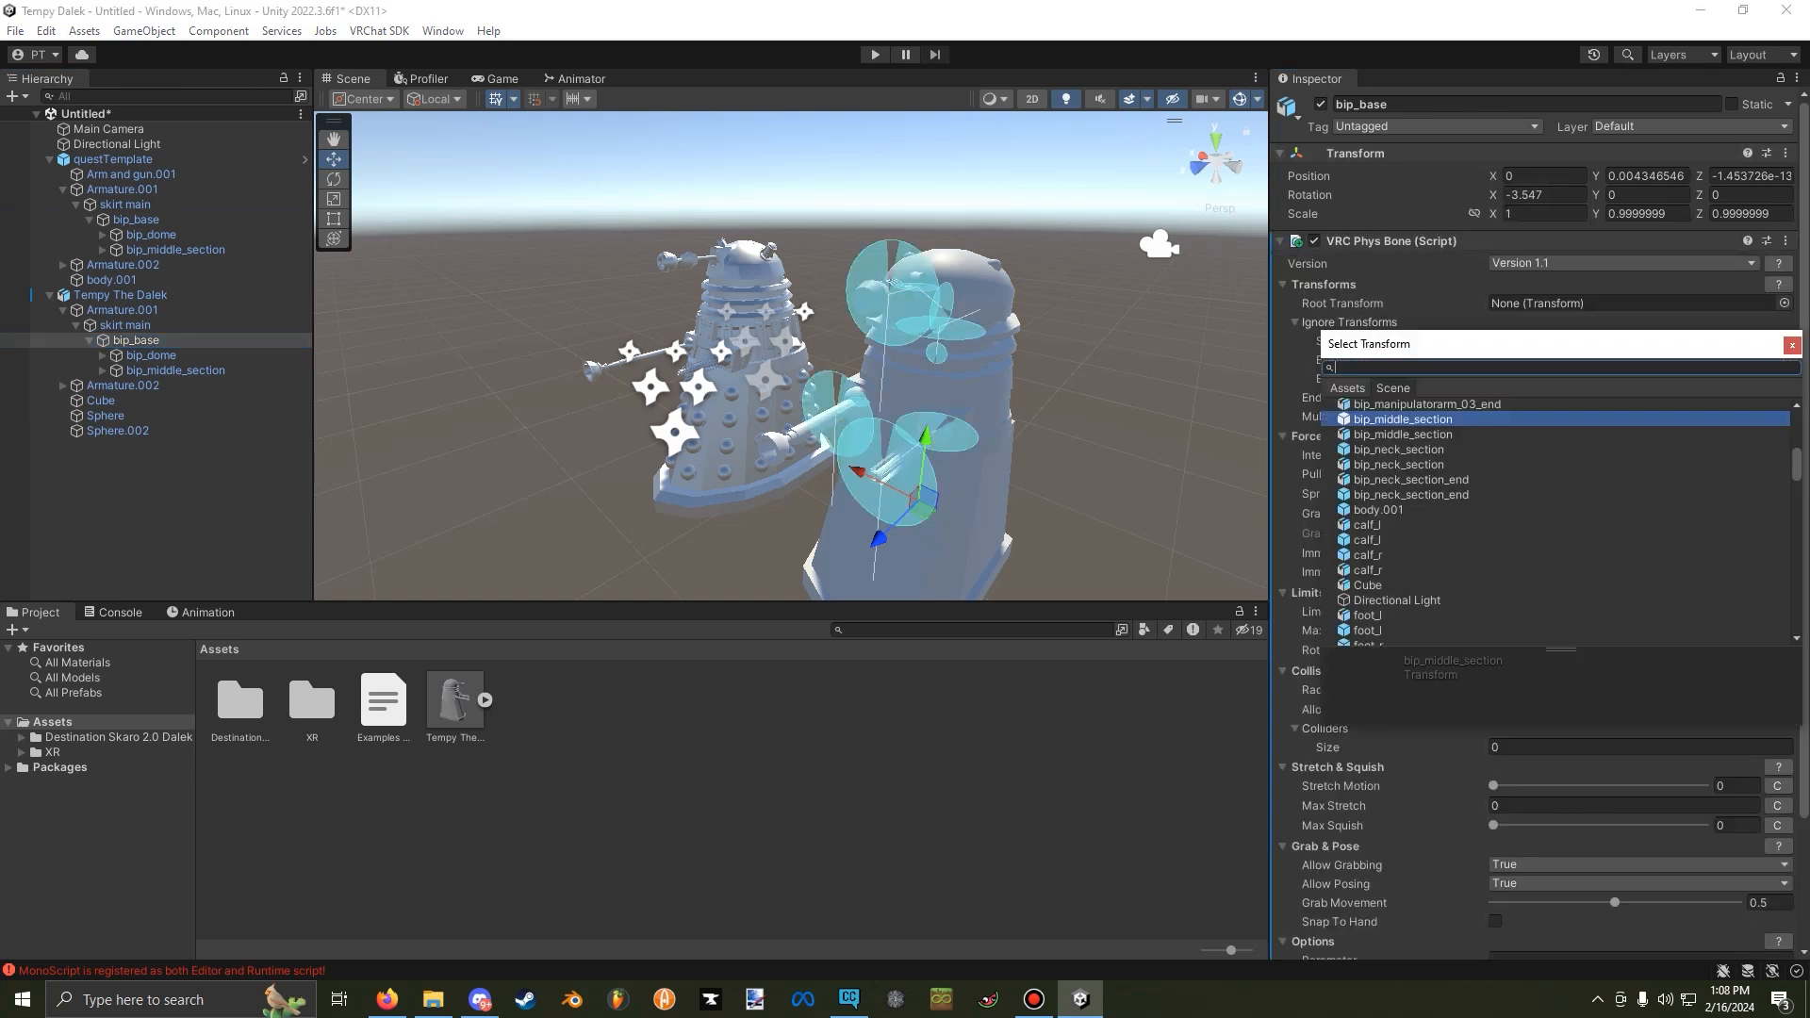
double_click(1402, 435)
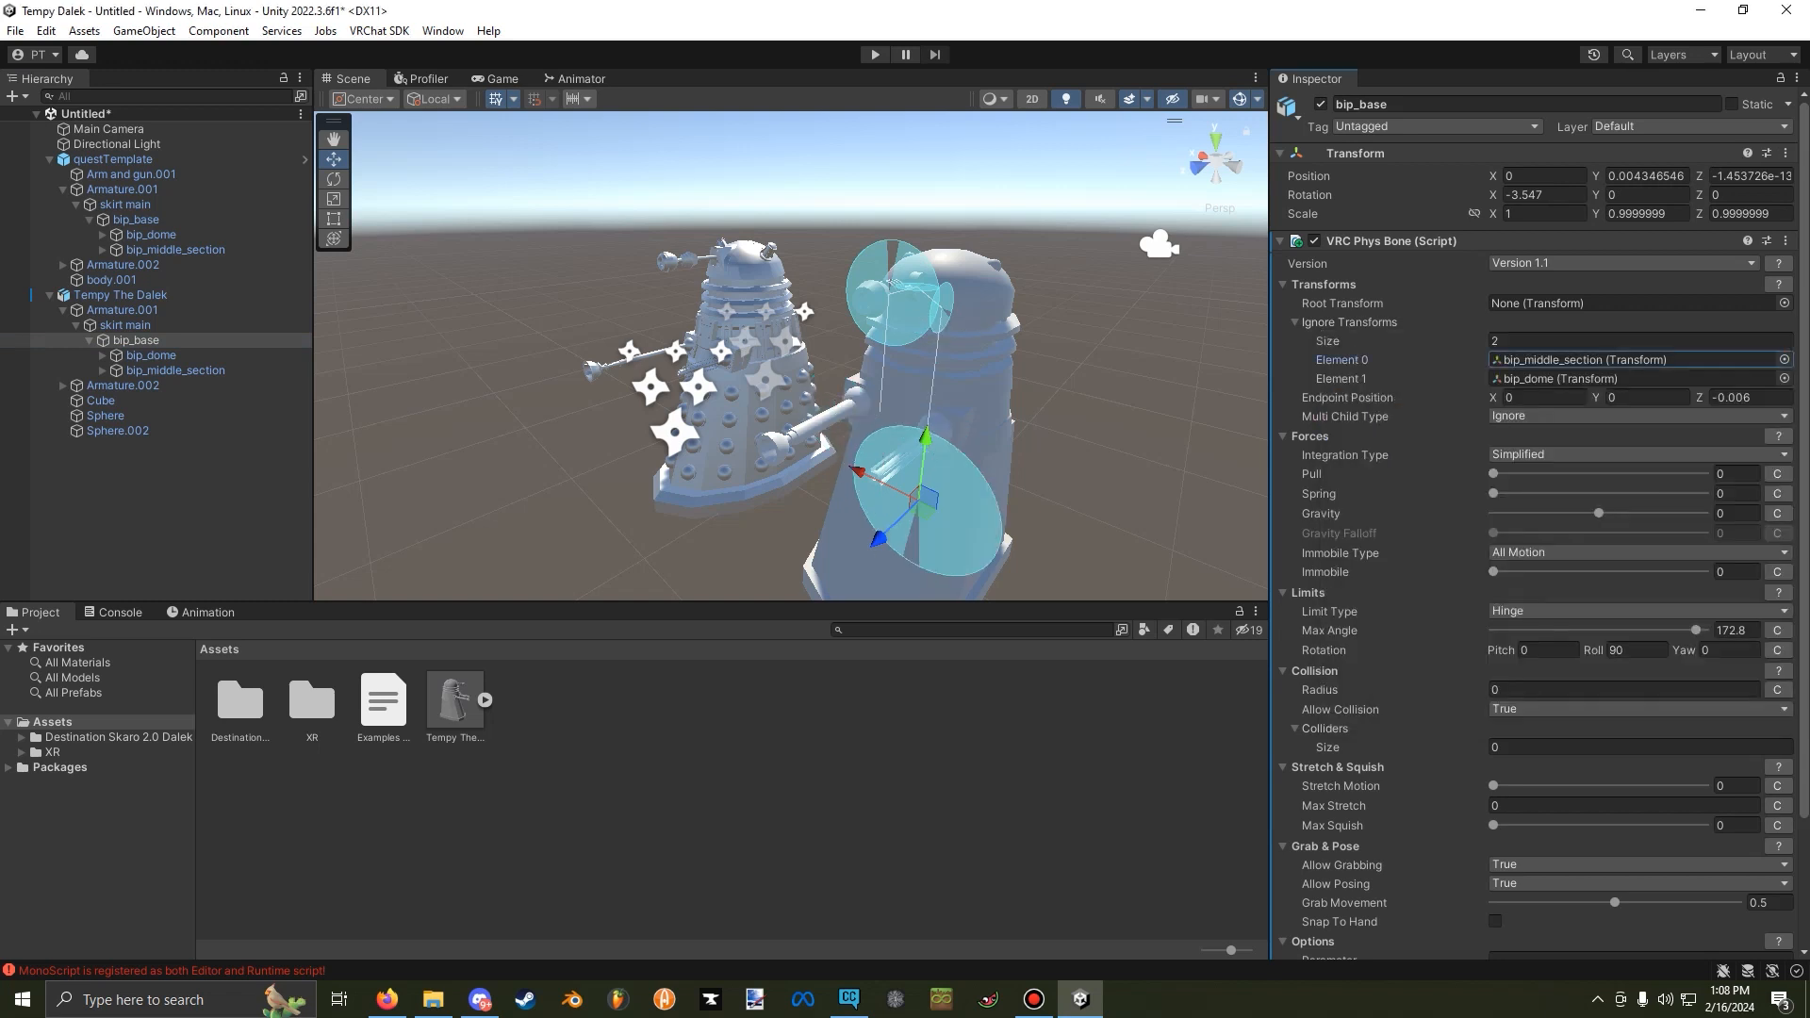
left_click(1783, 379)
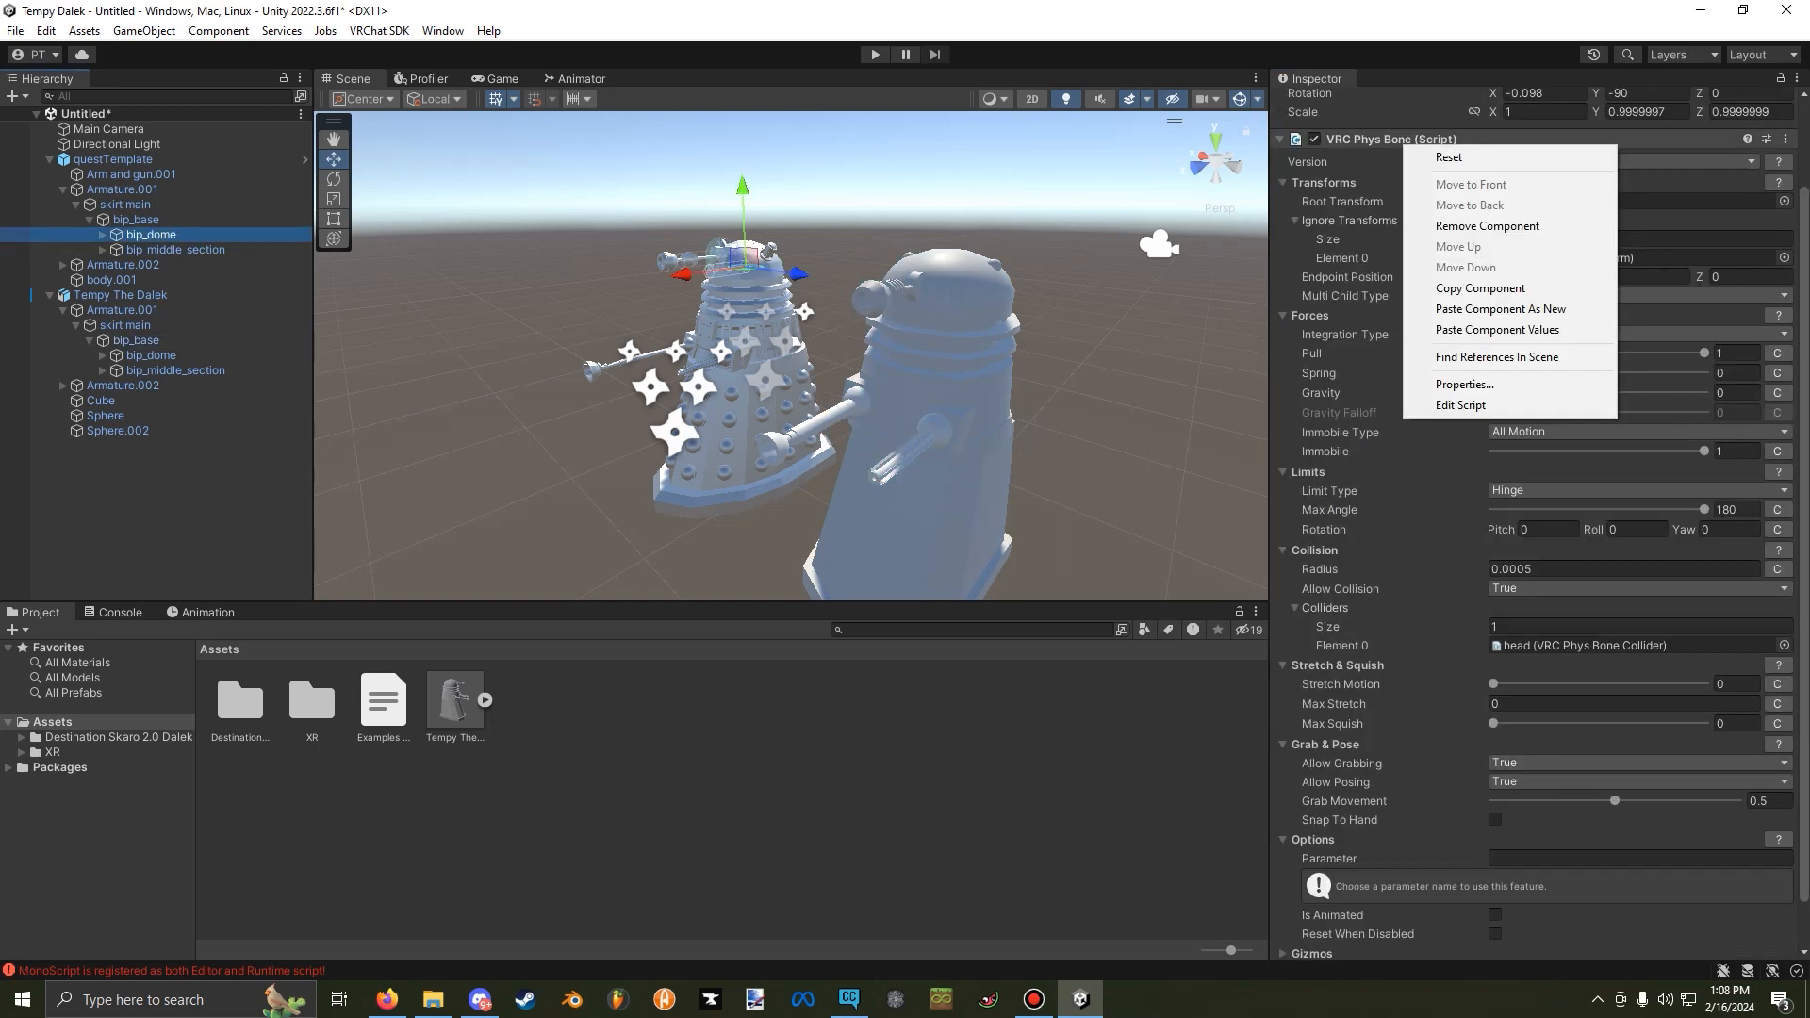
Copy the VRC Phys Bone from the template's bip_dome and paste it as a new component on Tempy The Dalek's bip_dome.
right_click(1397, 136)
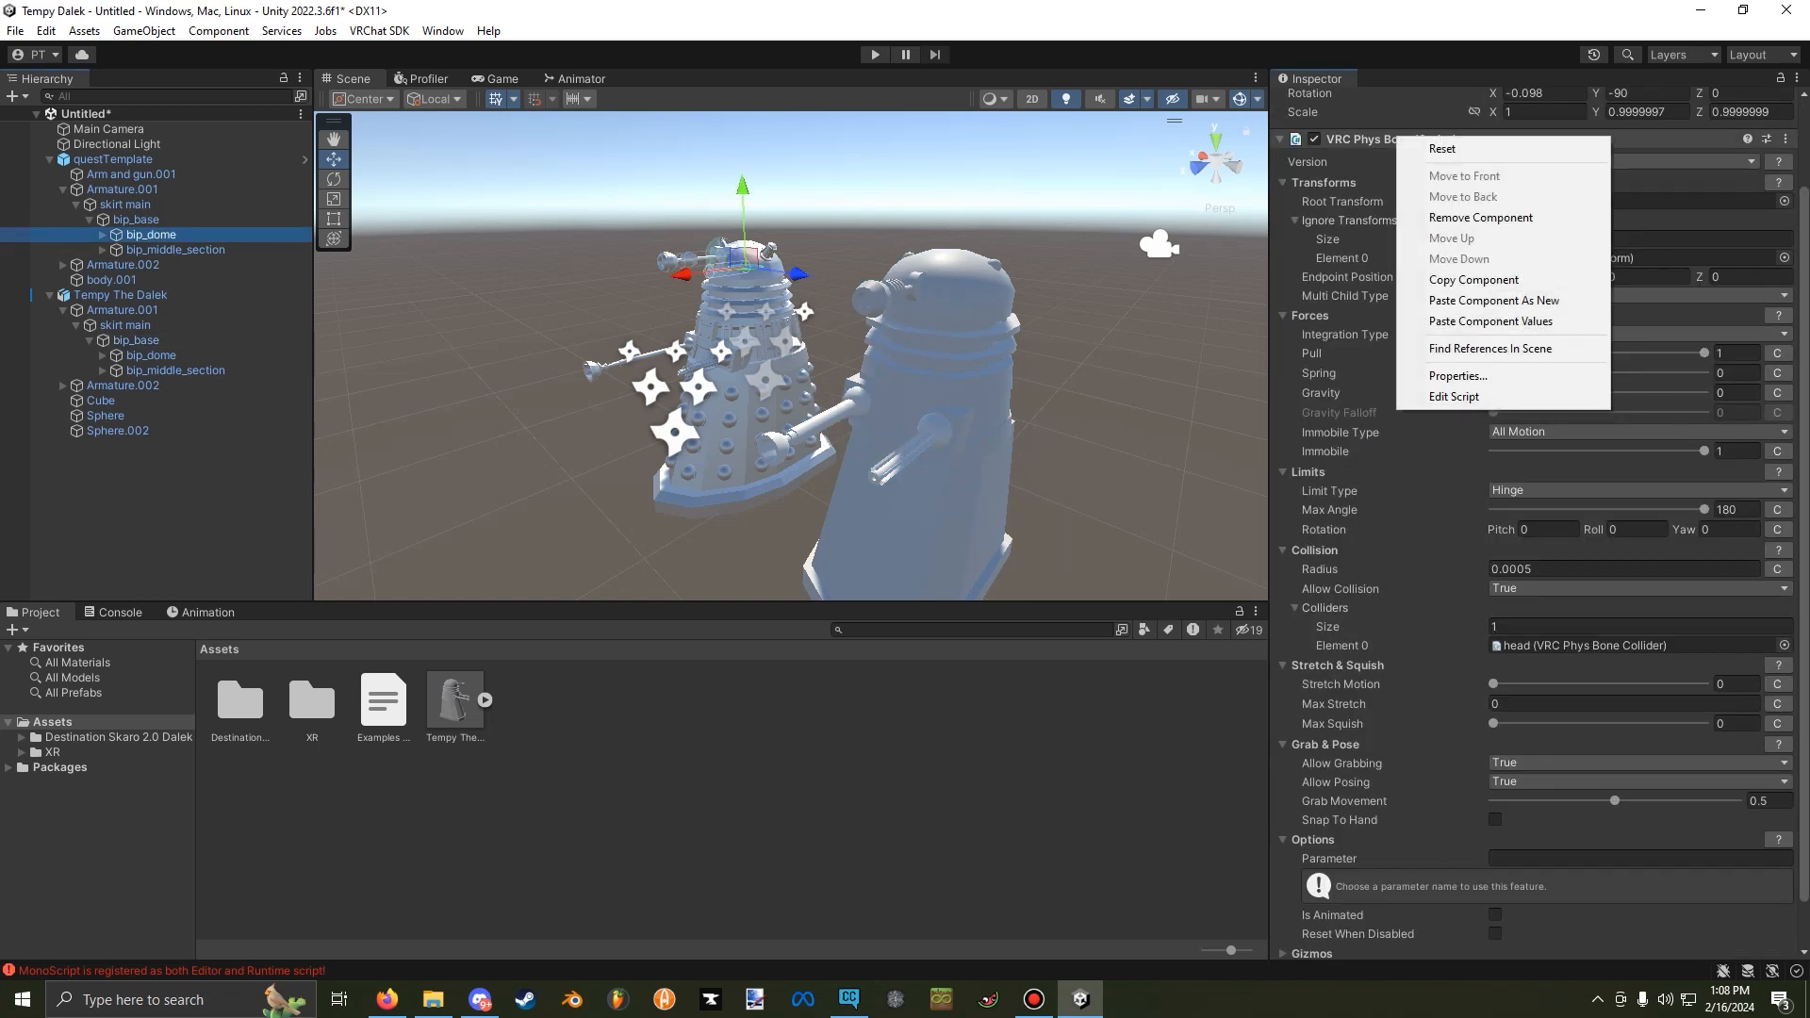
left_click(1473, 279)
left_click(151, 354)
right_click(1398, 152)
mouse_move(1471, 313)
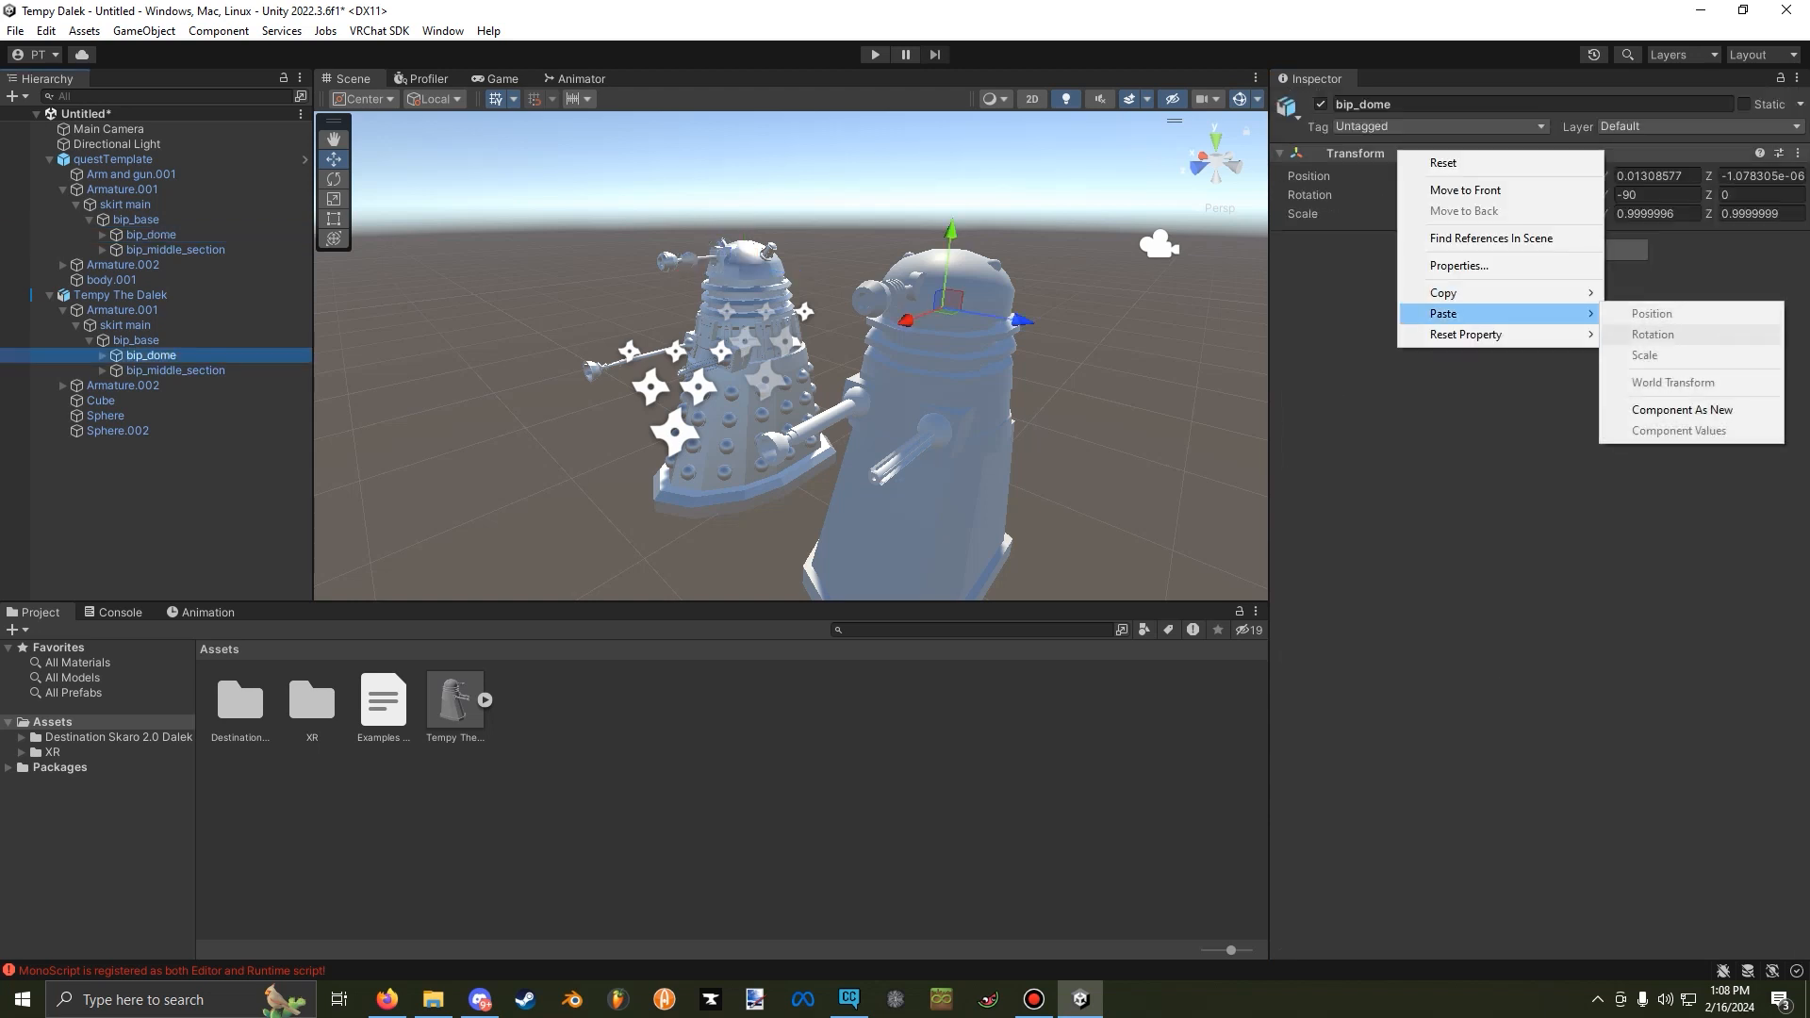
left_click(1682, 409)
Point the pasted bip_dome Phys Bone's ignored transform to Tempy The Dalek's own bip_eyestalk and its collider to Tempy The Dalek's own head.
left_click(1783, 359)
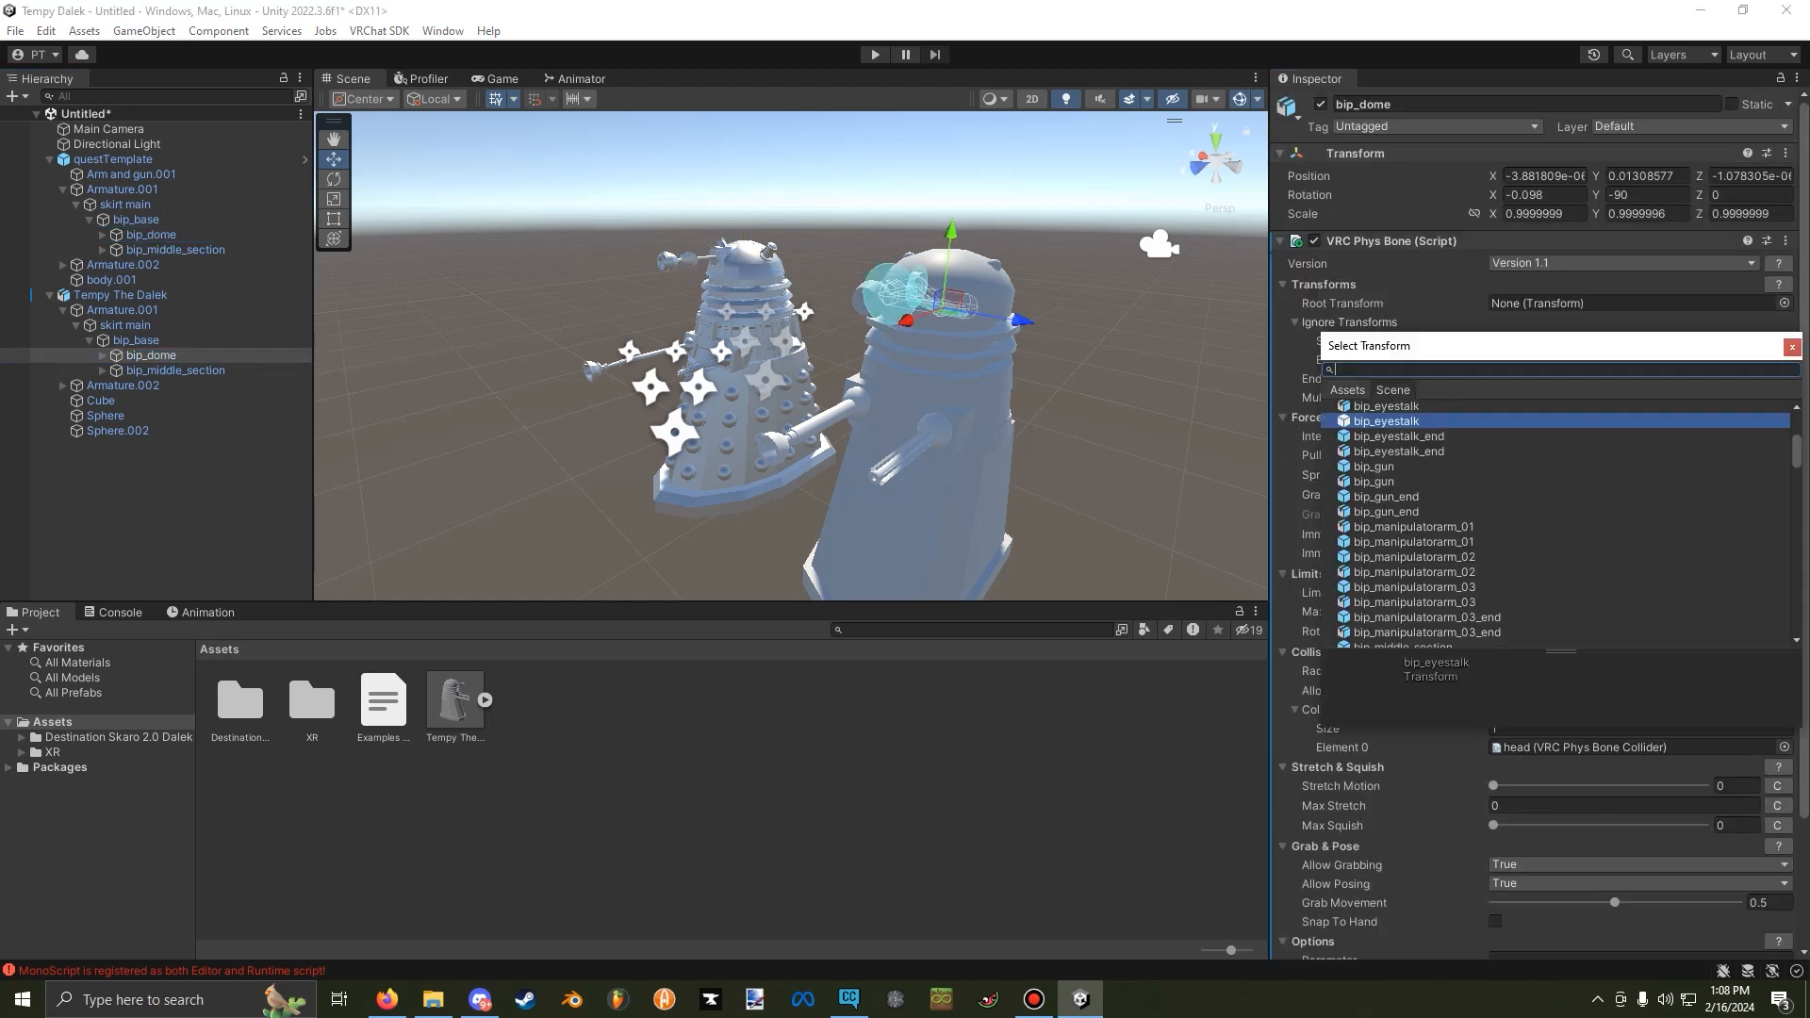
left_click(1386, 406)
scroll(1602, 594, "down", 3)
left_click(1783, 595)
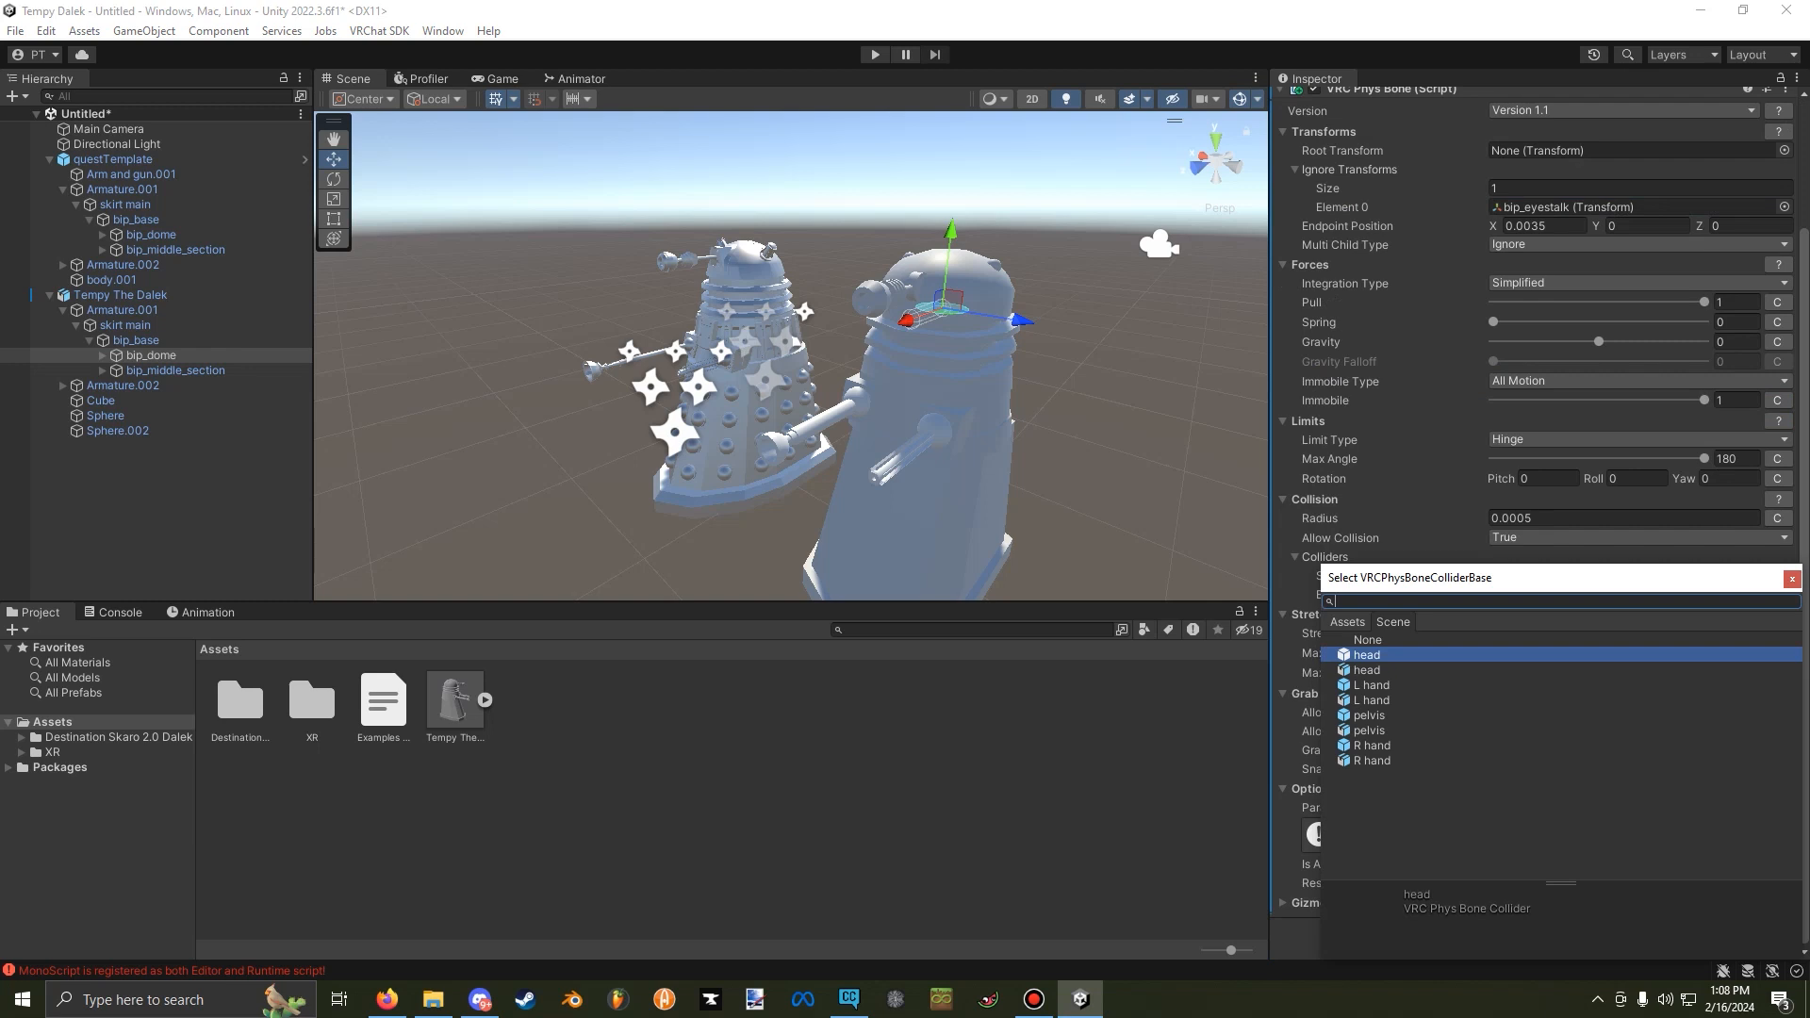
left_click(1367, 670)
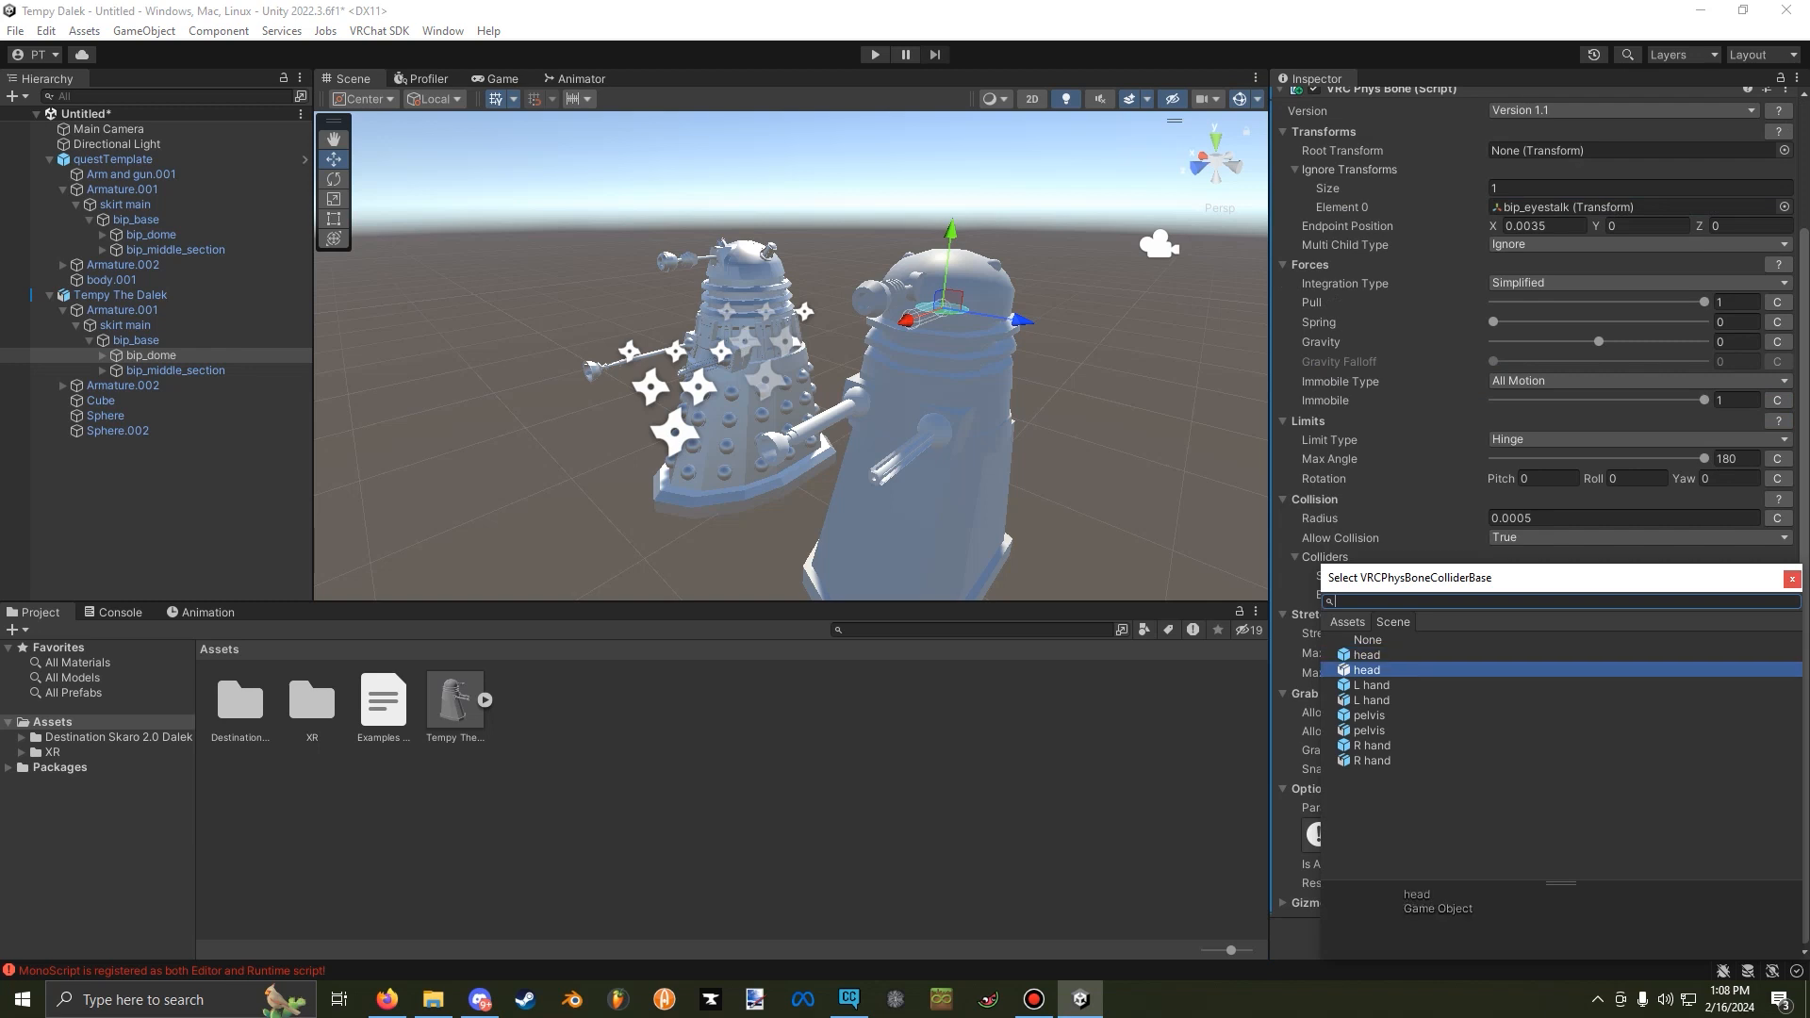
left_click(1792, 578)
Copy the VRC Phys Bone from the template's bip_eyestalk and paste it as a new component on Tempy The Dalek's bip_eyestalk.
right_click(1386, 236)
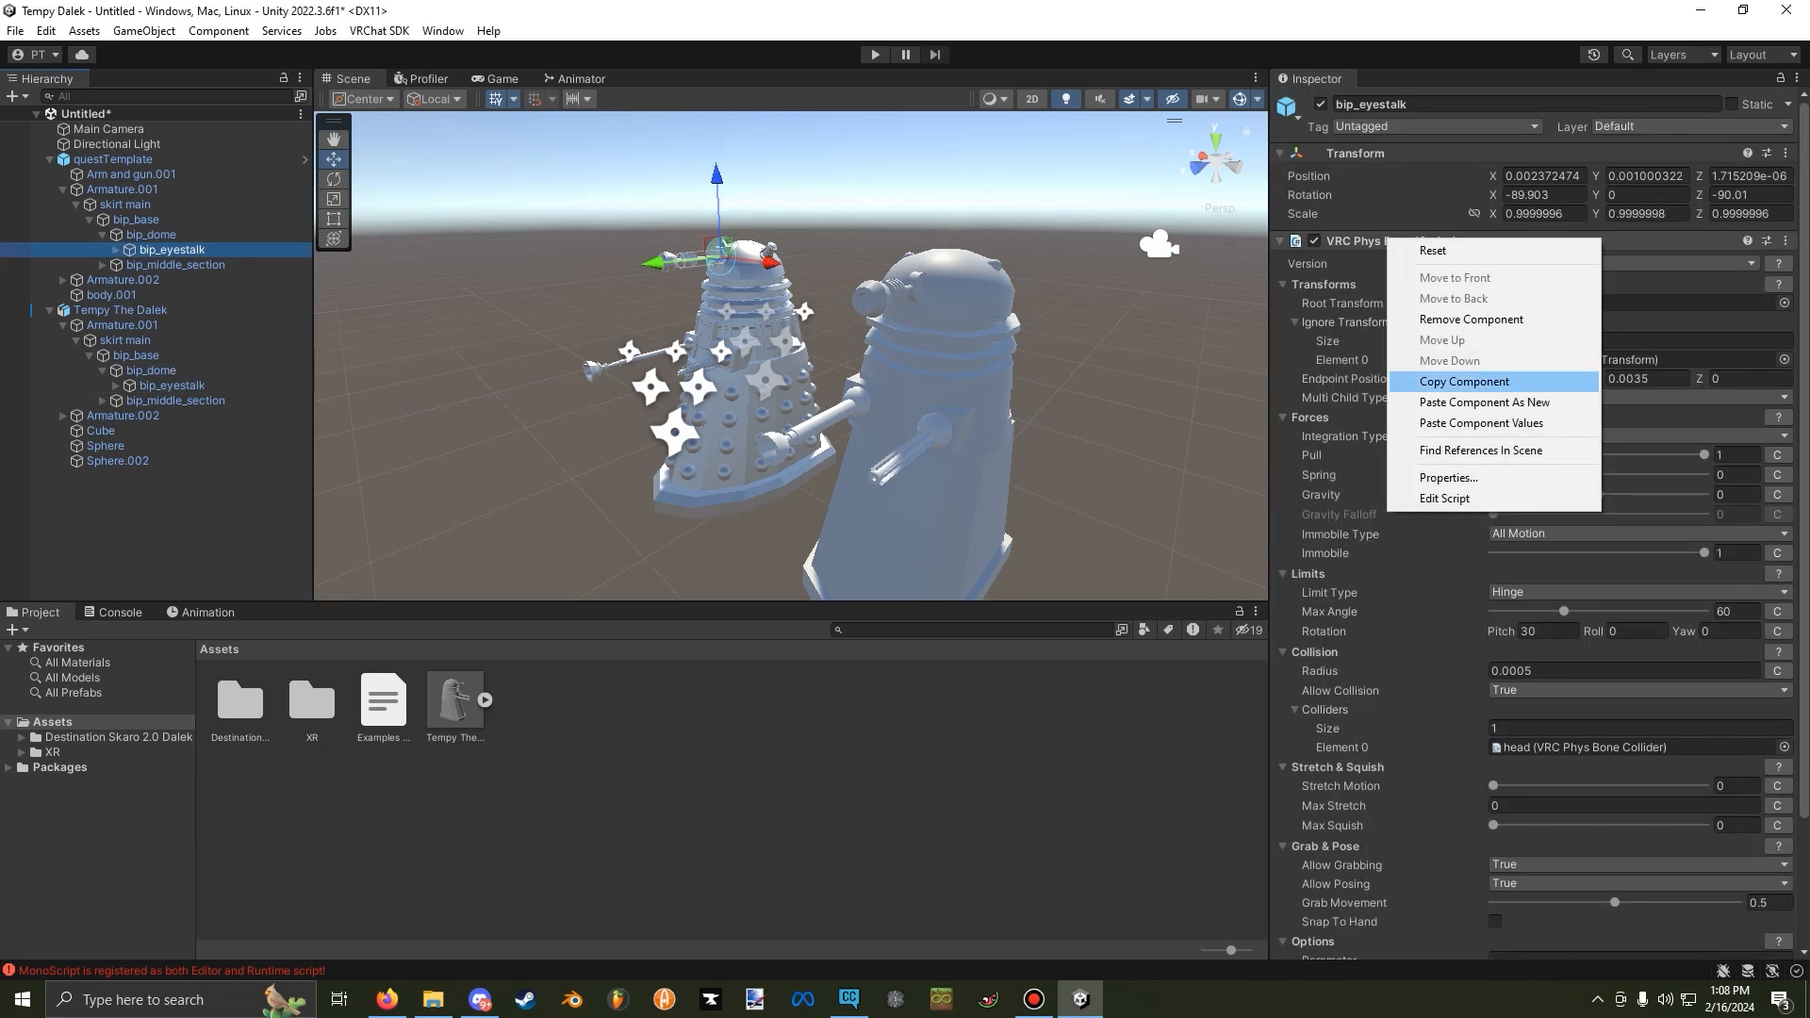
left_click(1466, 381)
left_click(172, 386)
right_click(1384, 161)
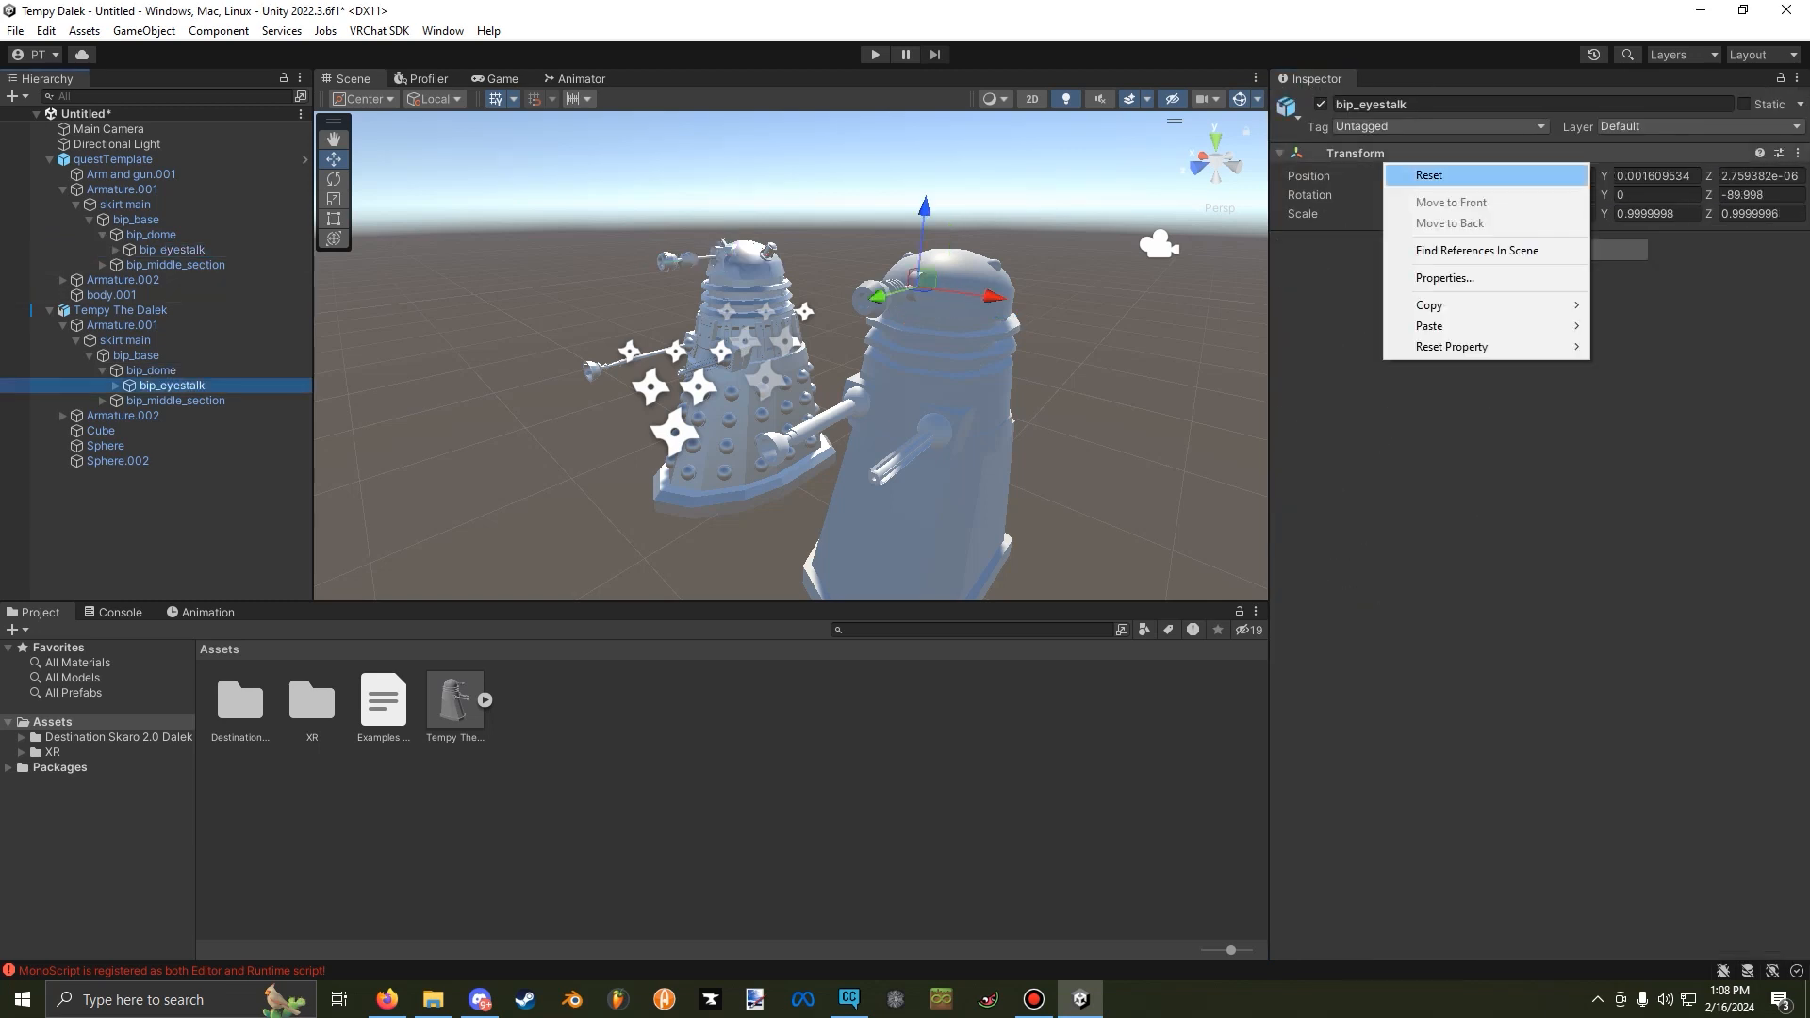
mouse_move(1451, 325)
left_click(1660, 421)
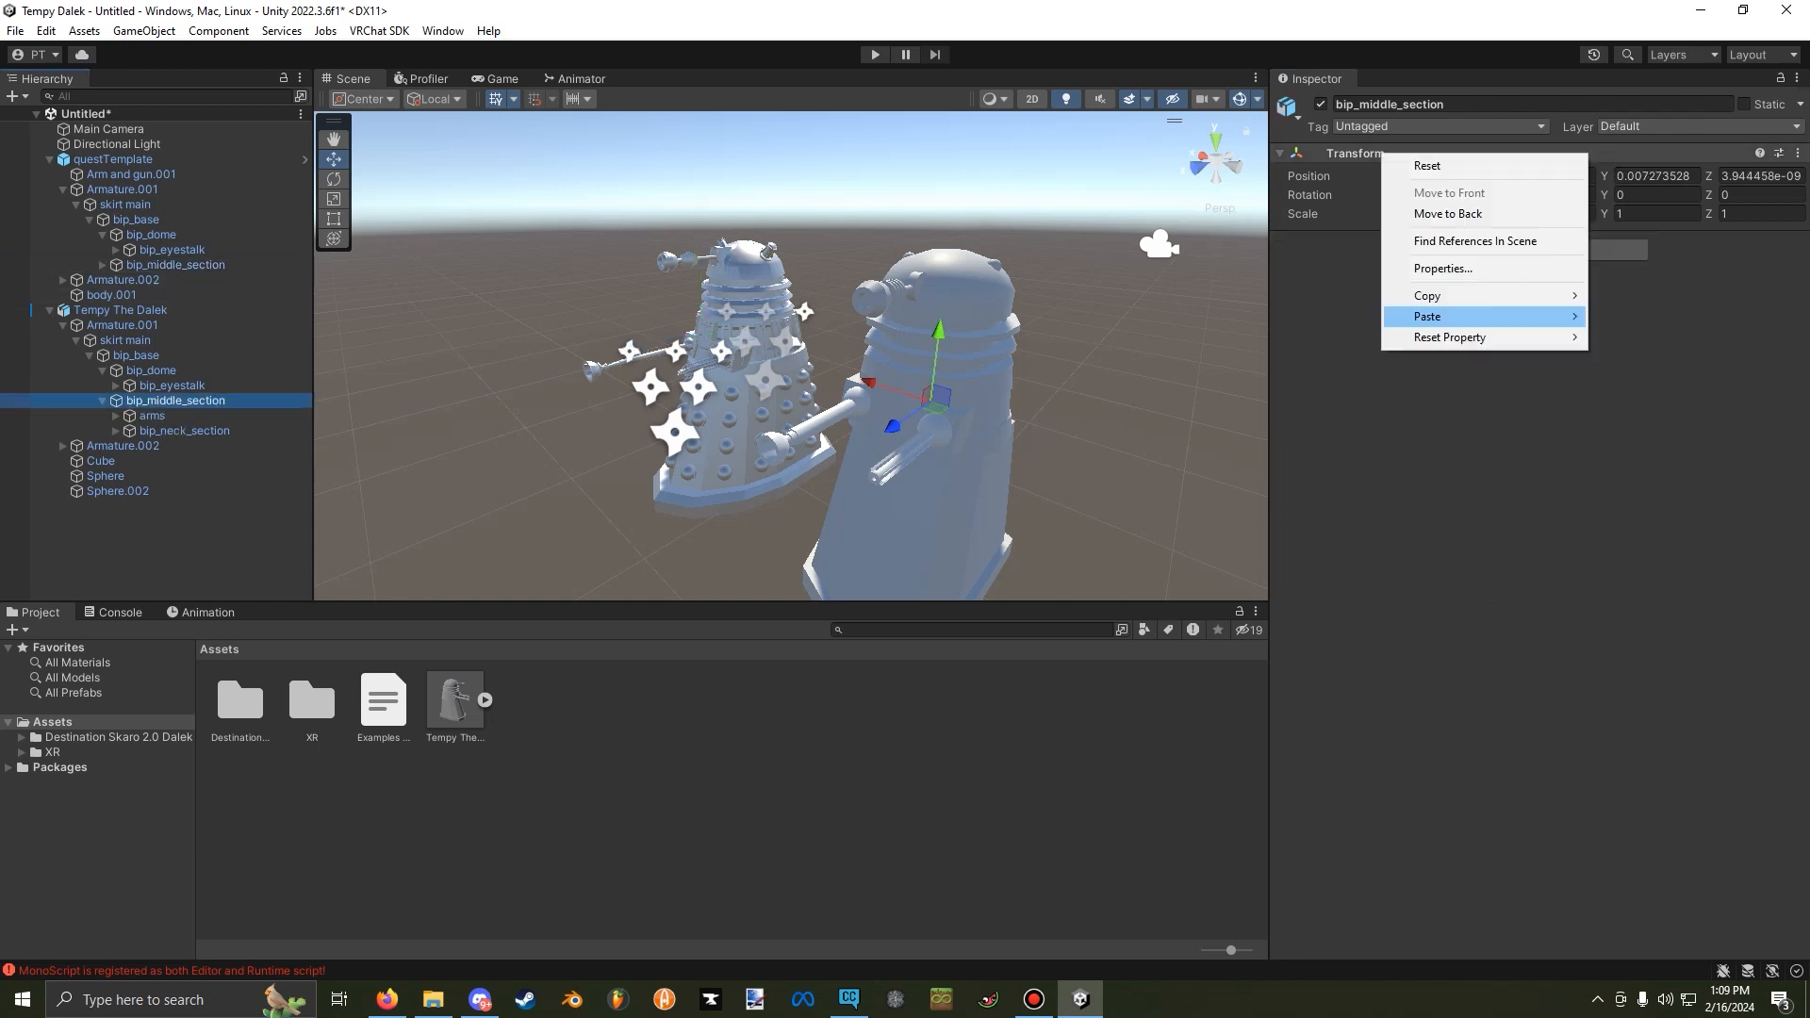
Paste the template's bip_middle_section Phys Bone onto Tempy The Dalek's bip_middle_section and reassign its ignored transforms to that model's own bip_neck_section and arms.
mouse_move(1483, 317)
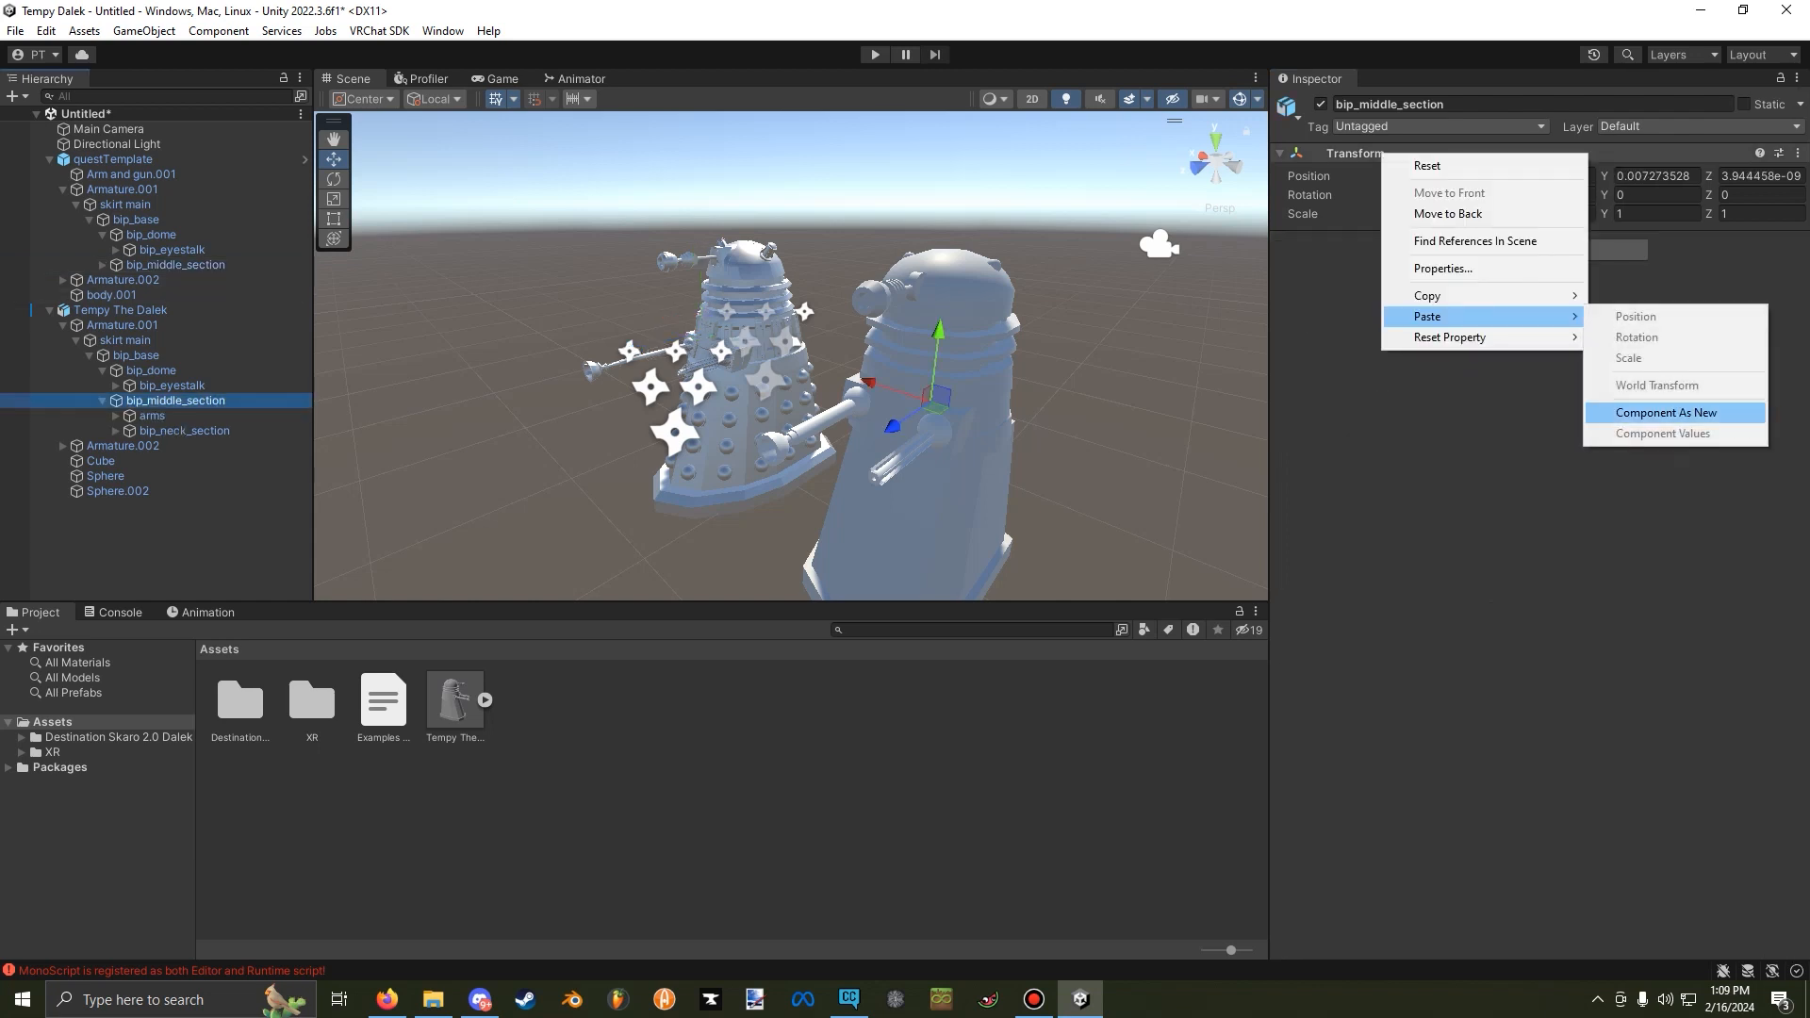
left_click(1665, 412)
left_click(1784, 360)
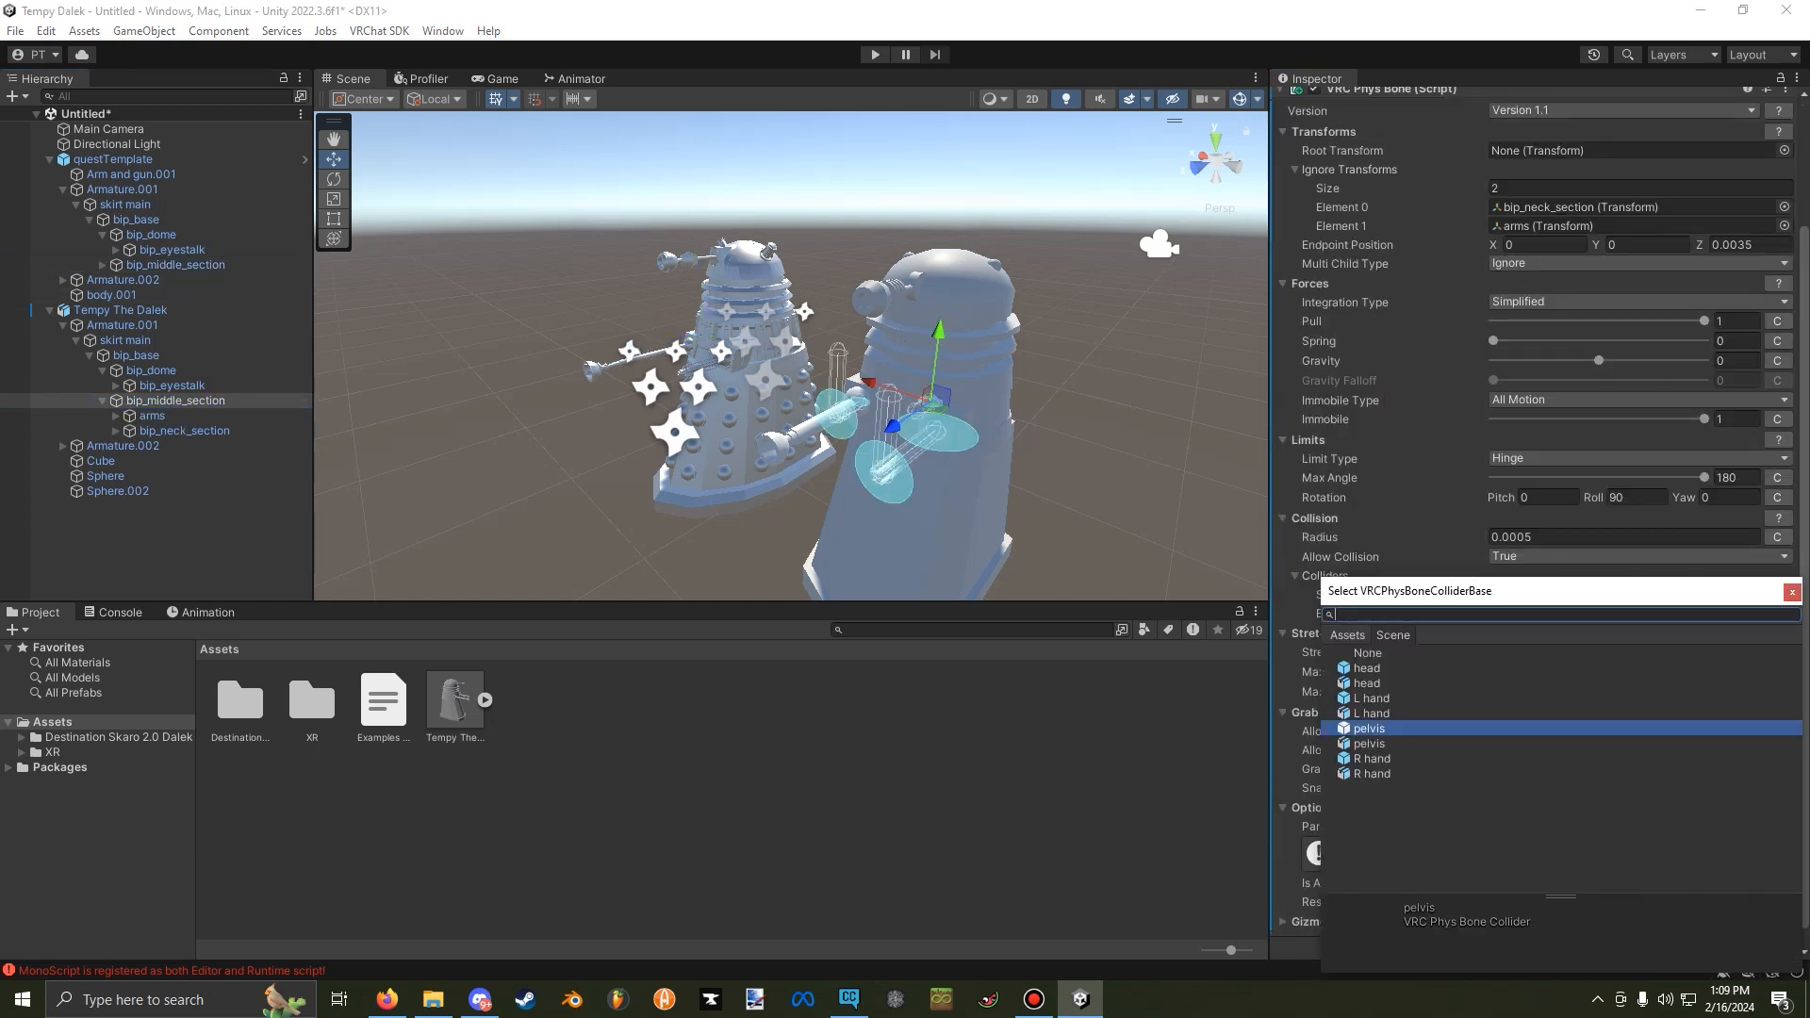
left_click(1792, 592)
left_click(1783, 226)
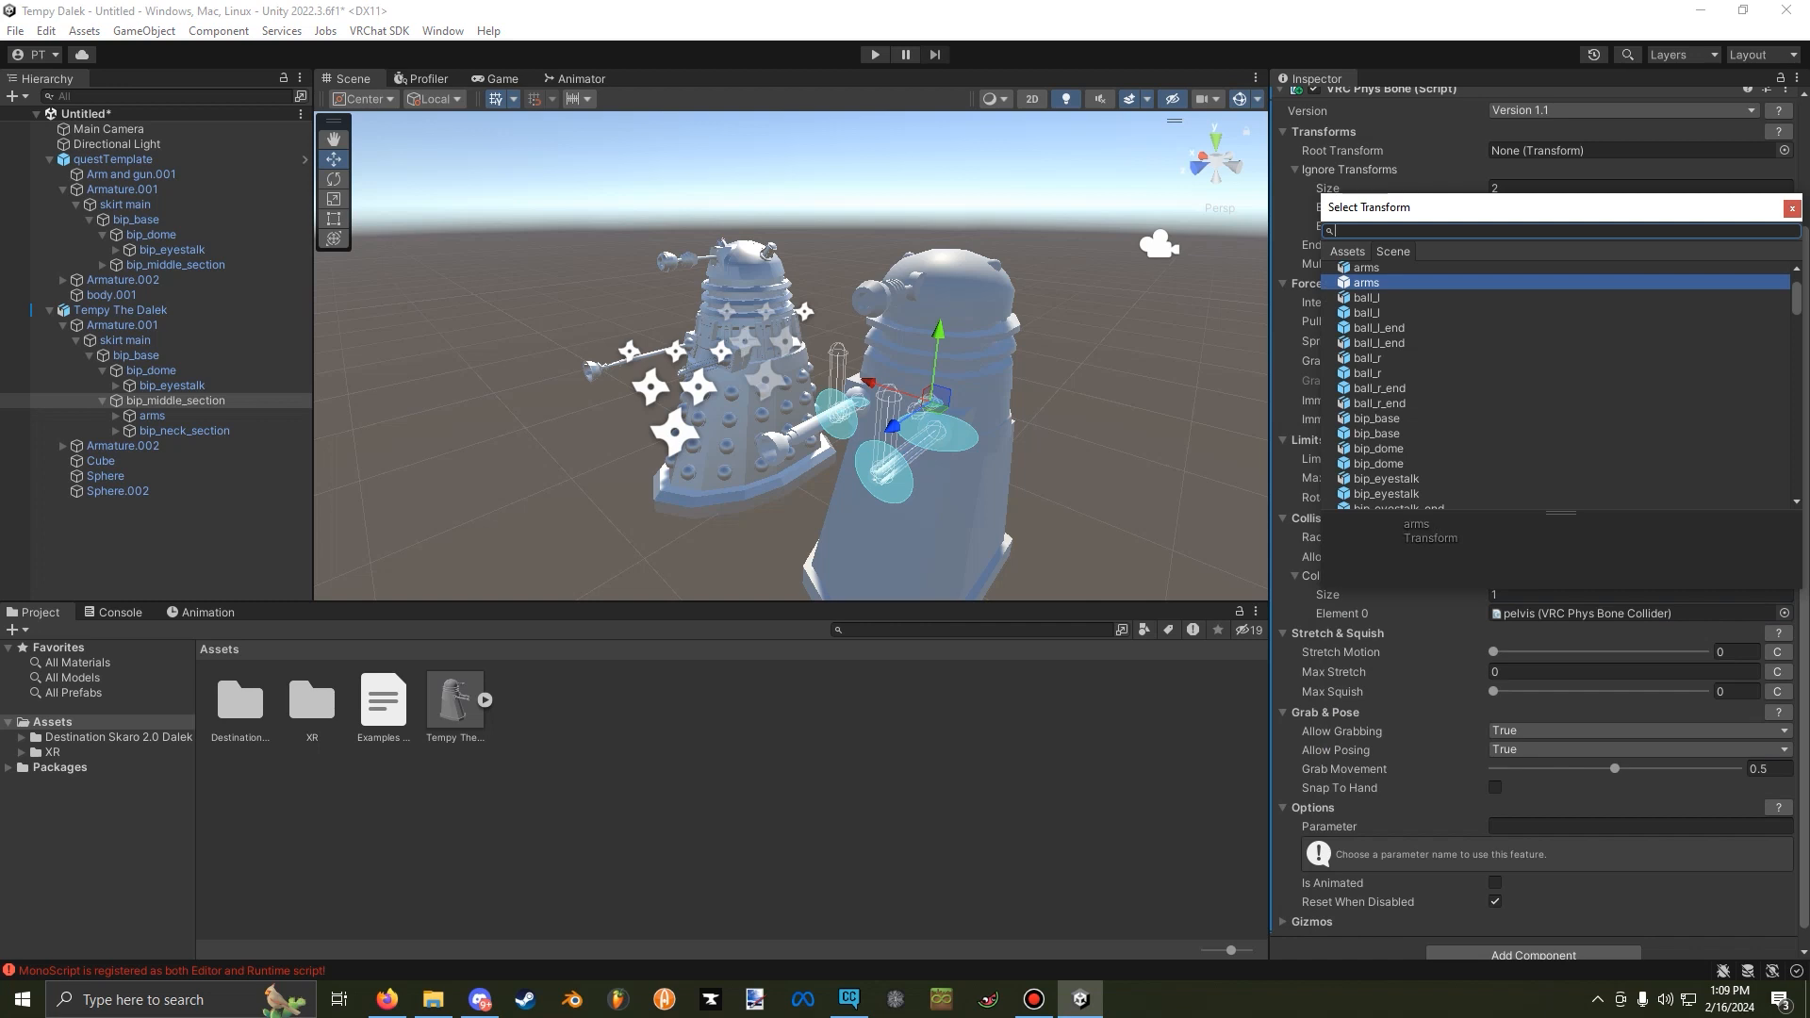
left_click(1365, 267)
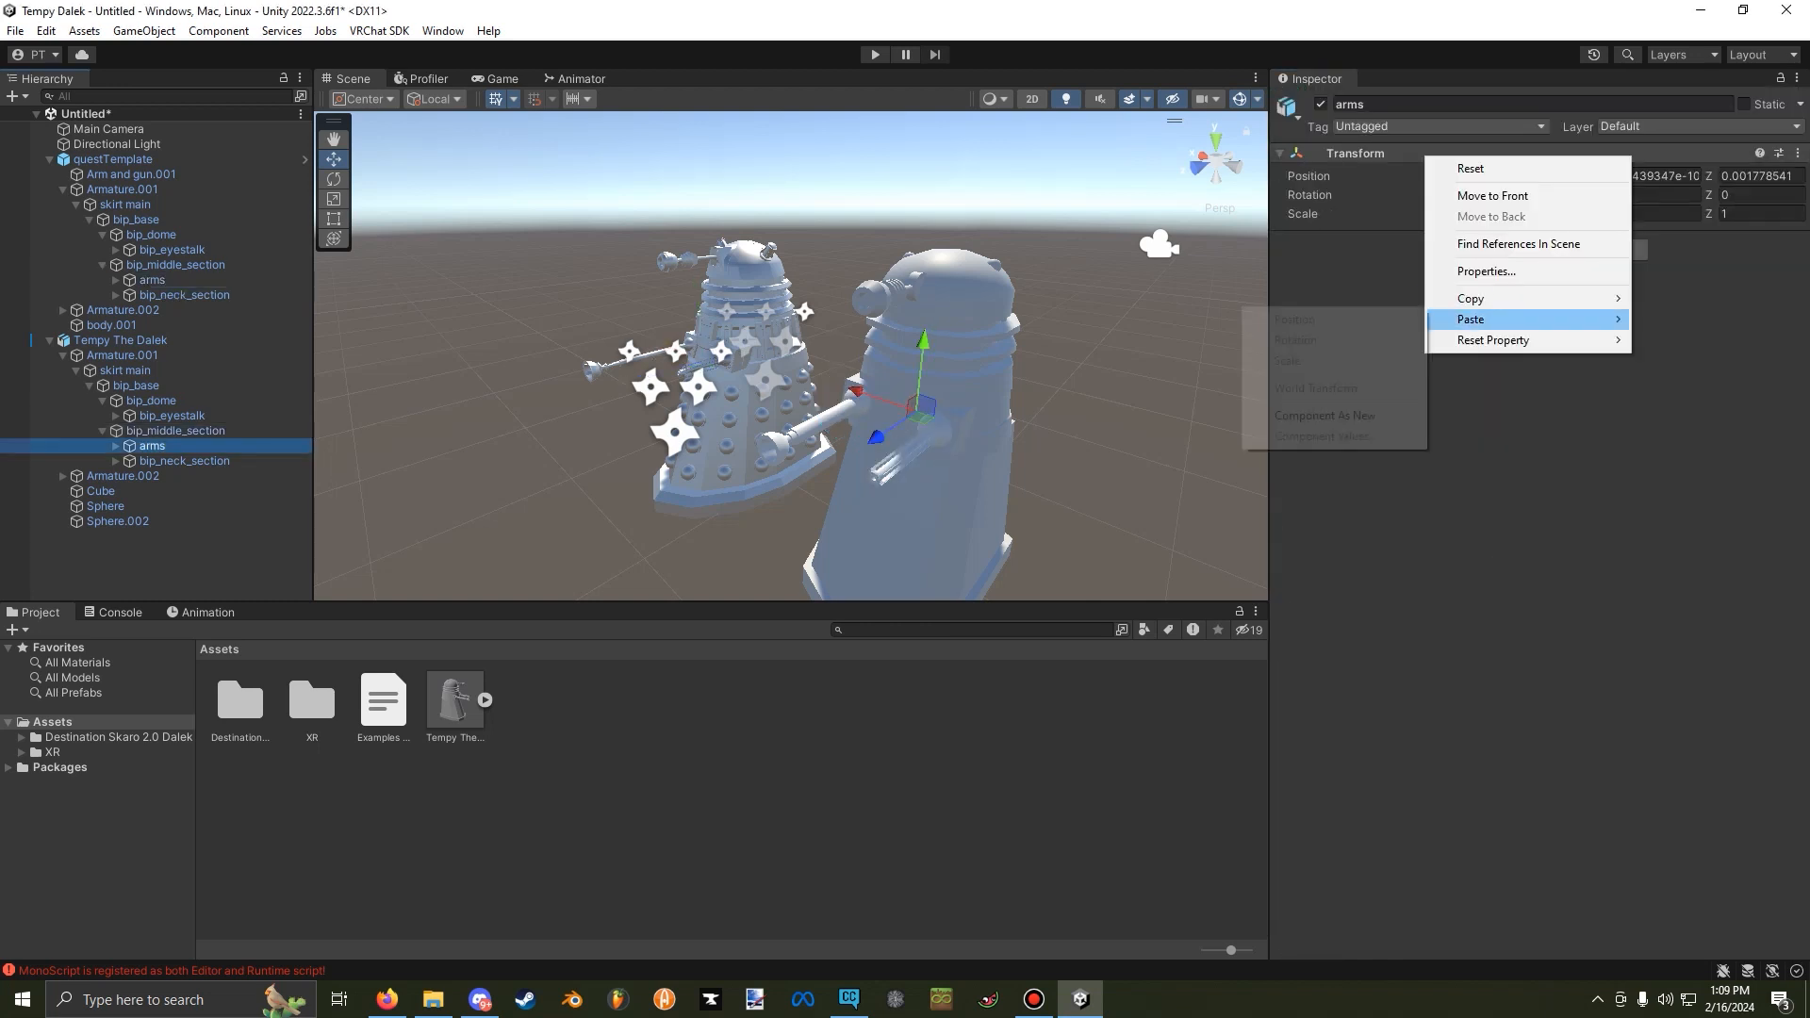
Paste the template arms' Phys Bone onto Tempy The Dalek's arms and reassign its ignored transforms to that model's own bip_manipulatorarm_02 and bip_gun_end.
left_click(1324, 416)
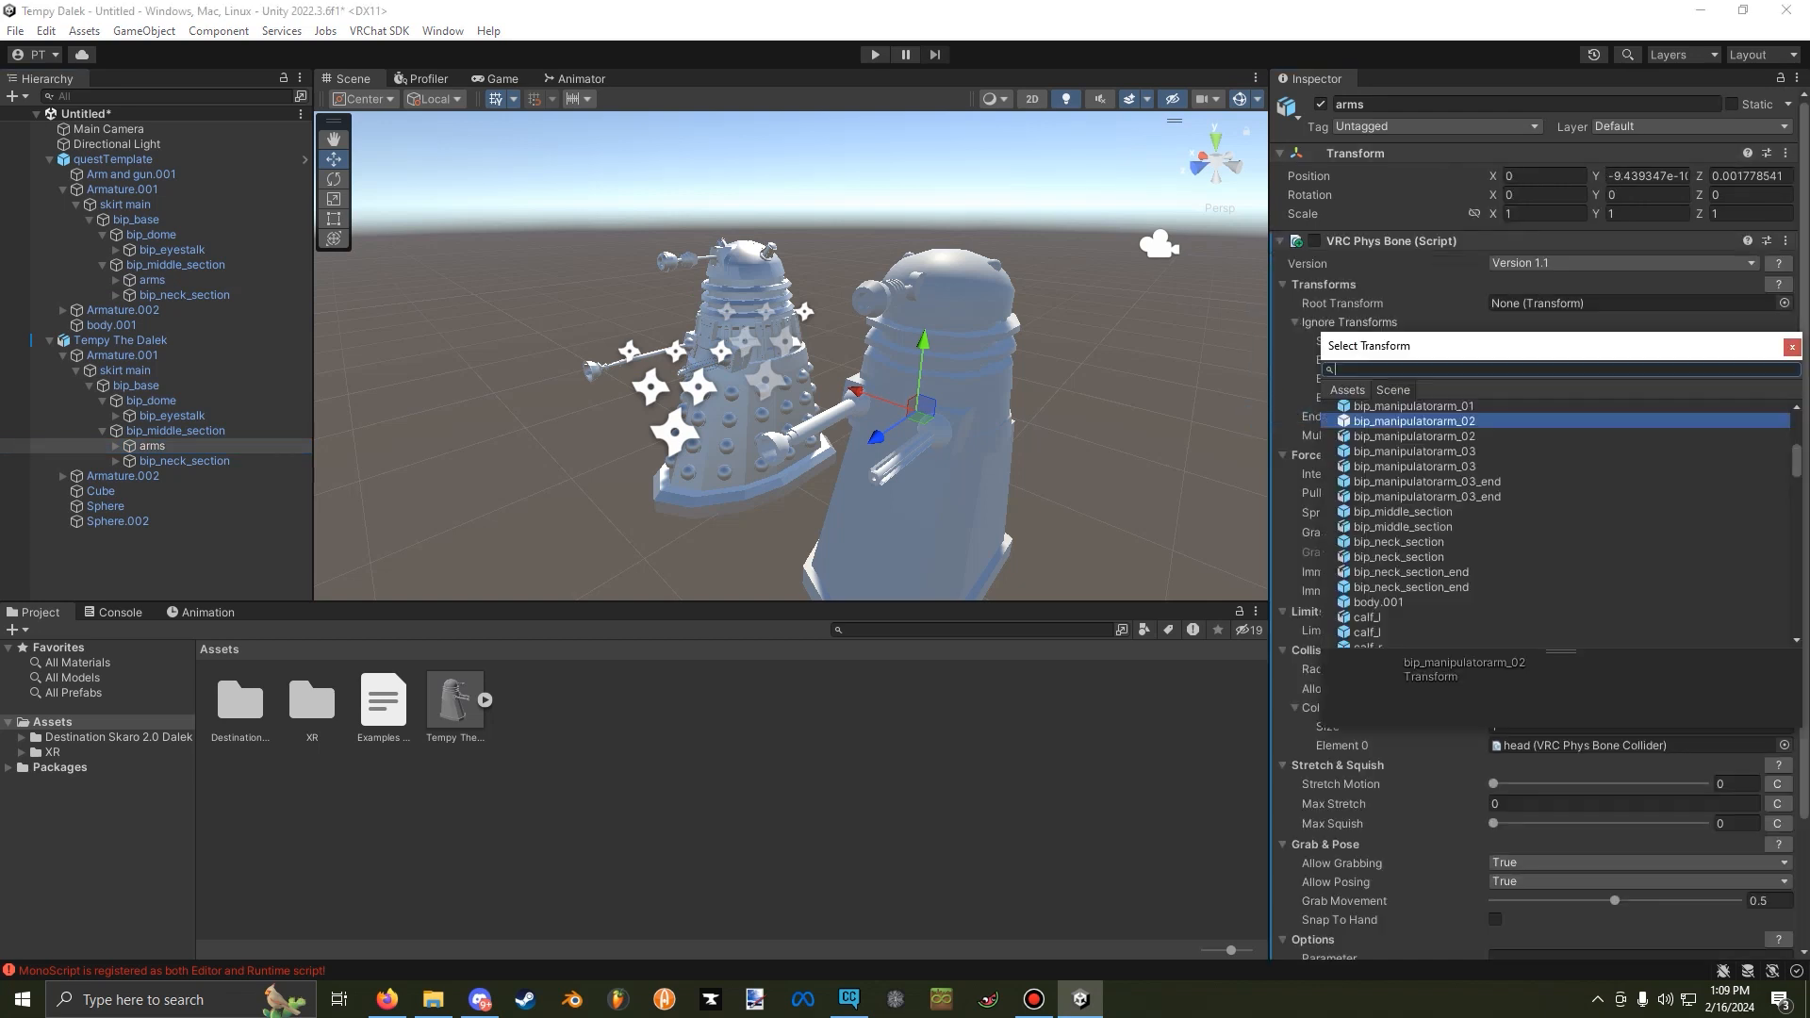
left_click(1734, 436)
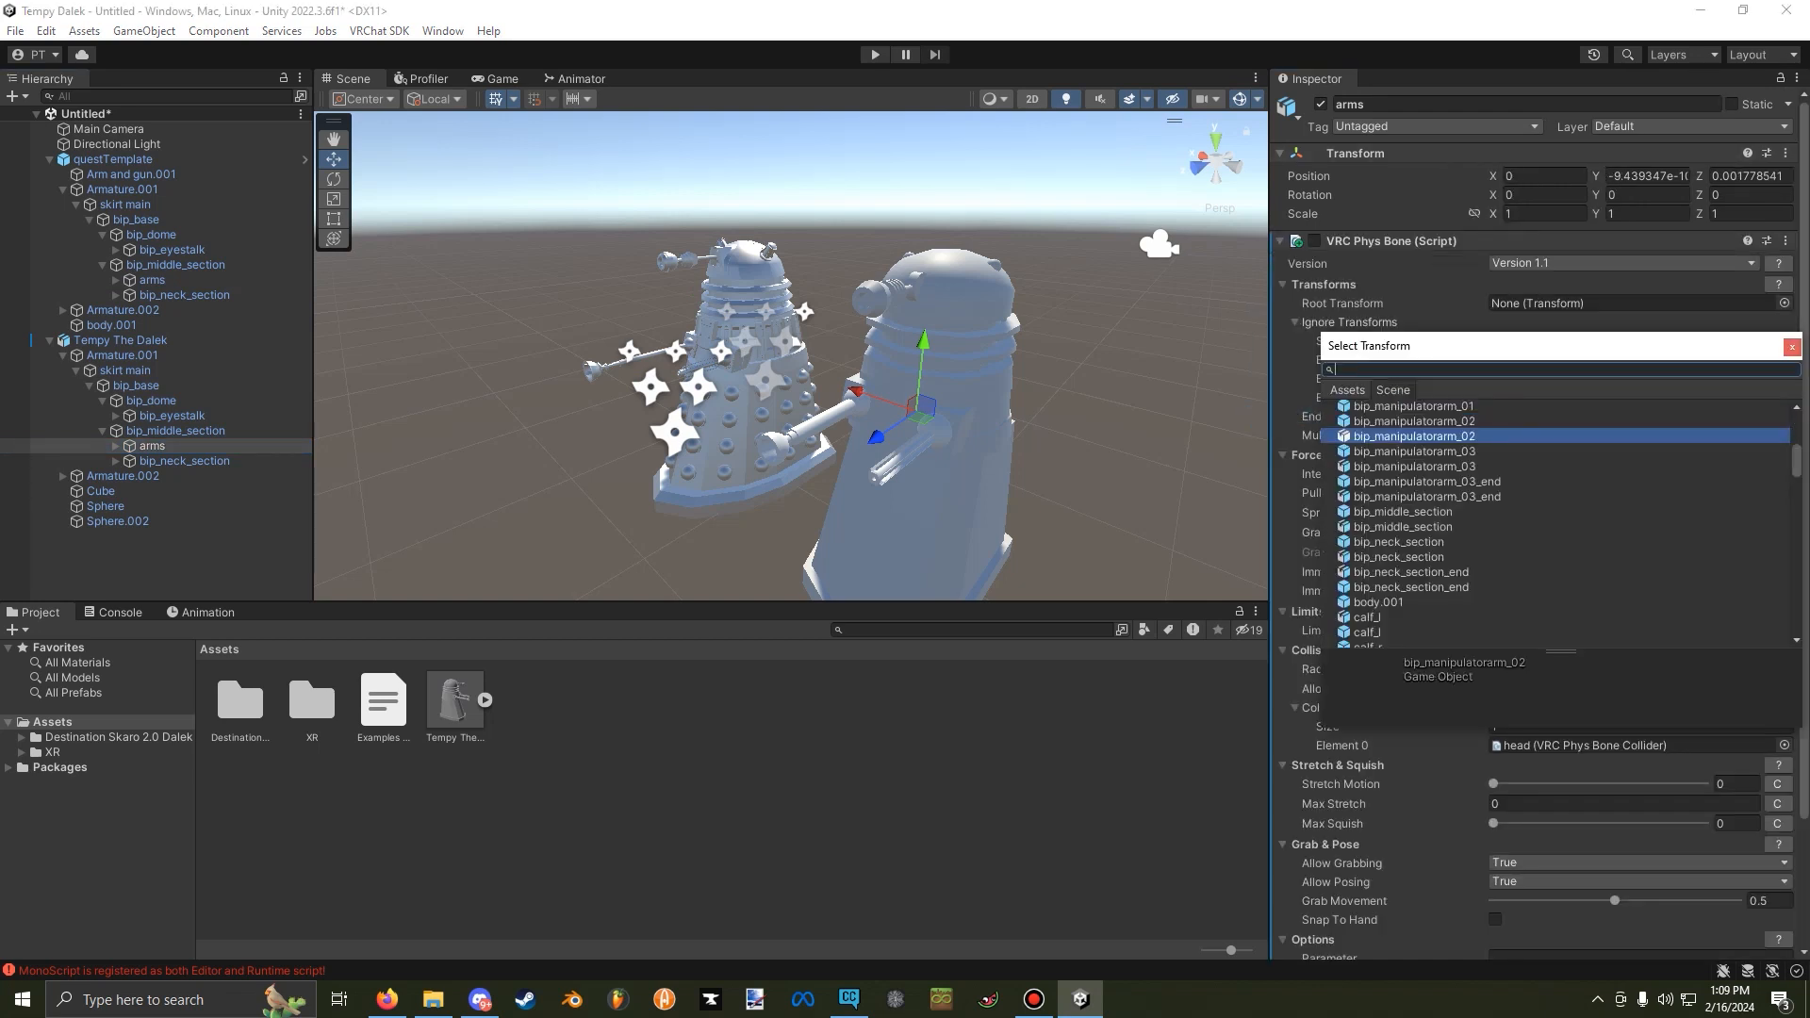
left_click(1792, 348)
left_click(1784, 379)
left_click(1735, 455)
left_click(1792, 366)
left_click(1785, 398)
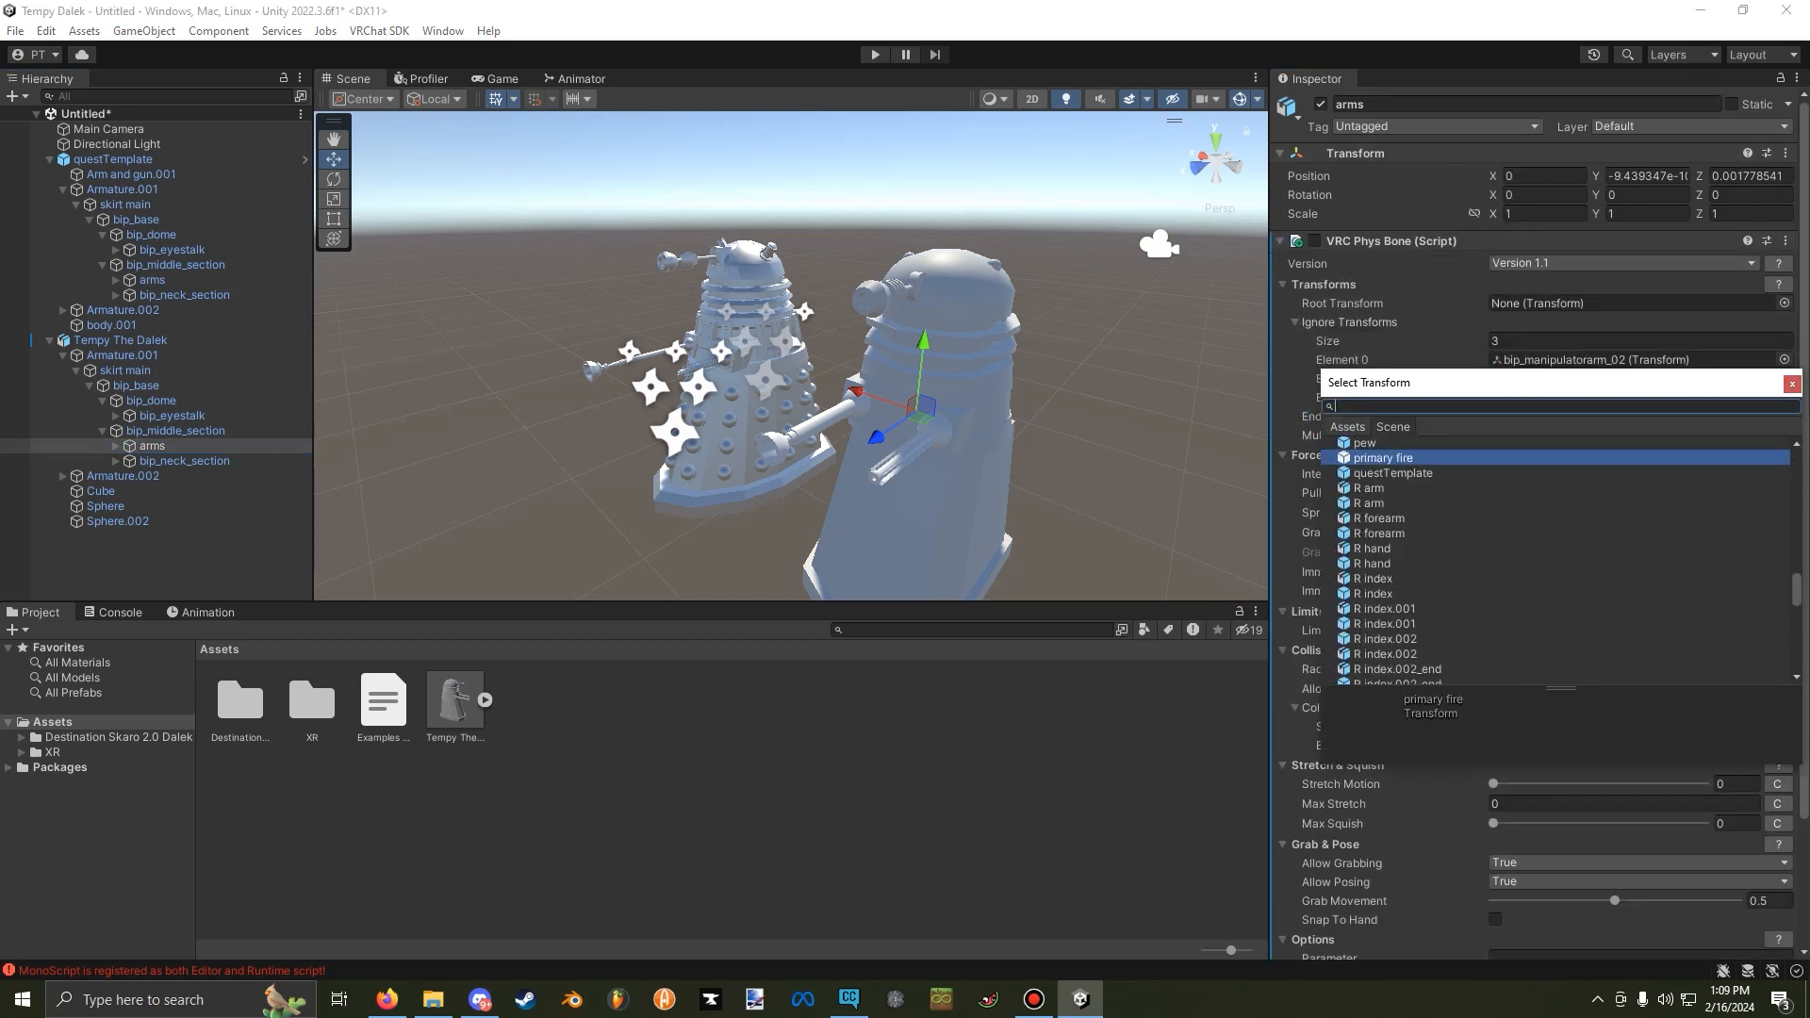
left_click(1792, 385)
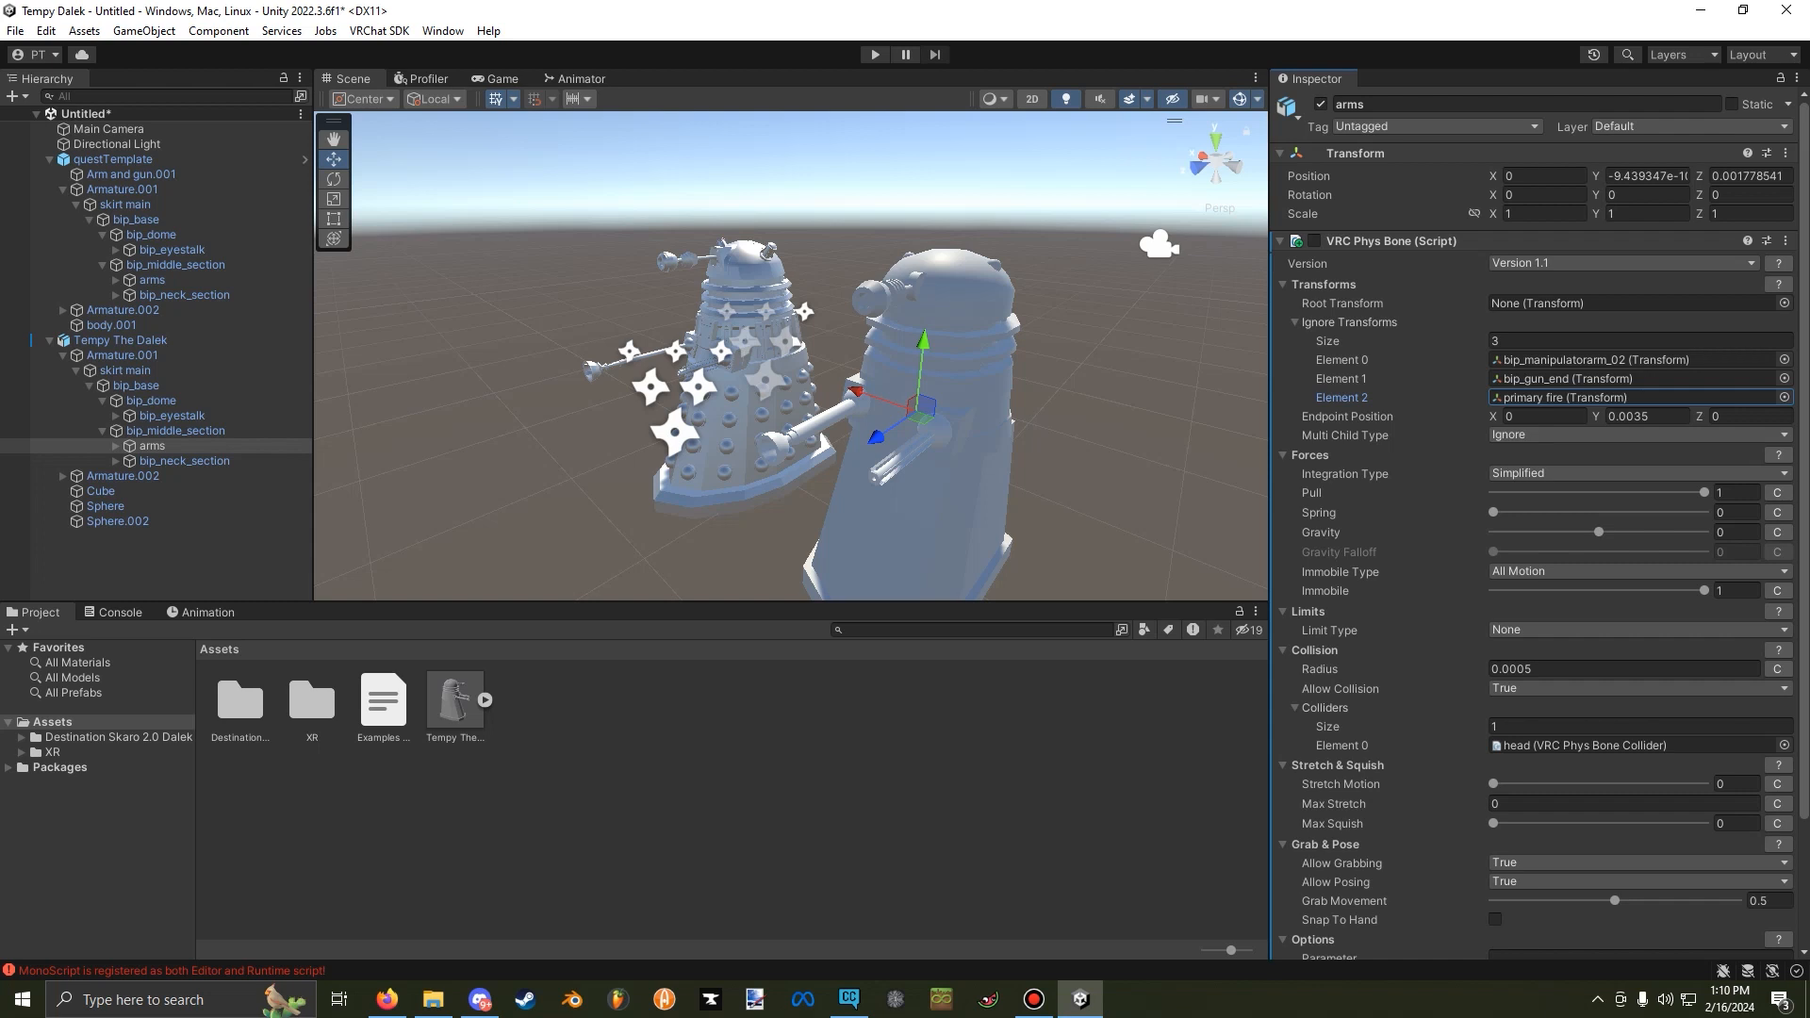
Set the arms Phys Bone's collider to Tempy The Dalek's own head collider.
scroll(1784, 595, "down", 3)
left_click(1785, 595)
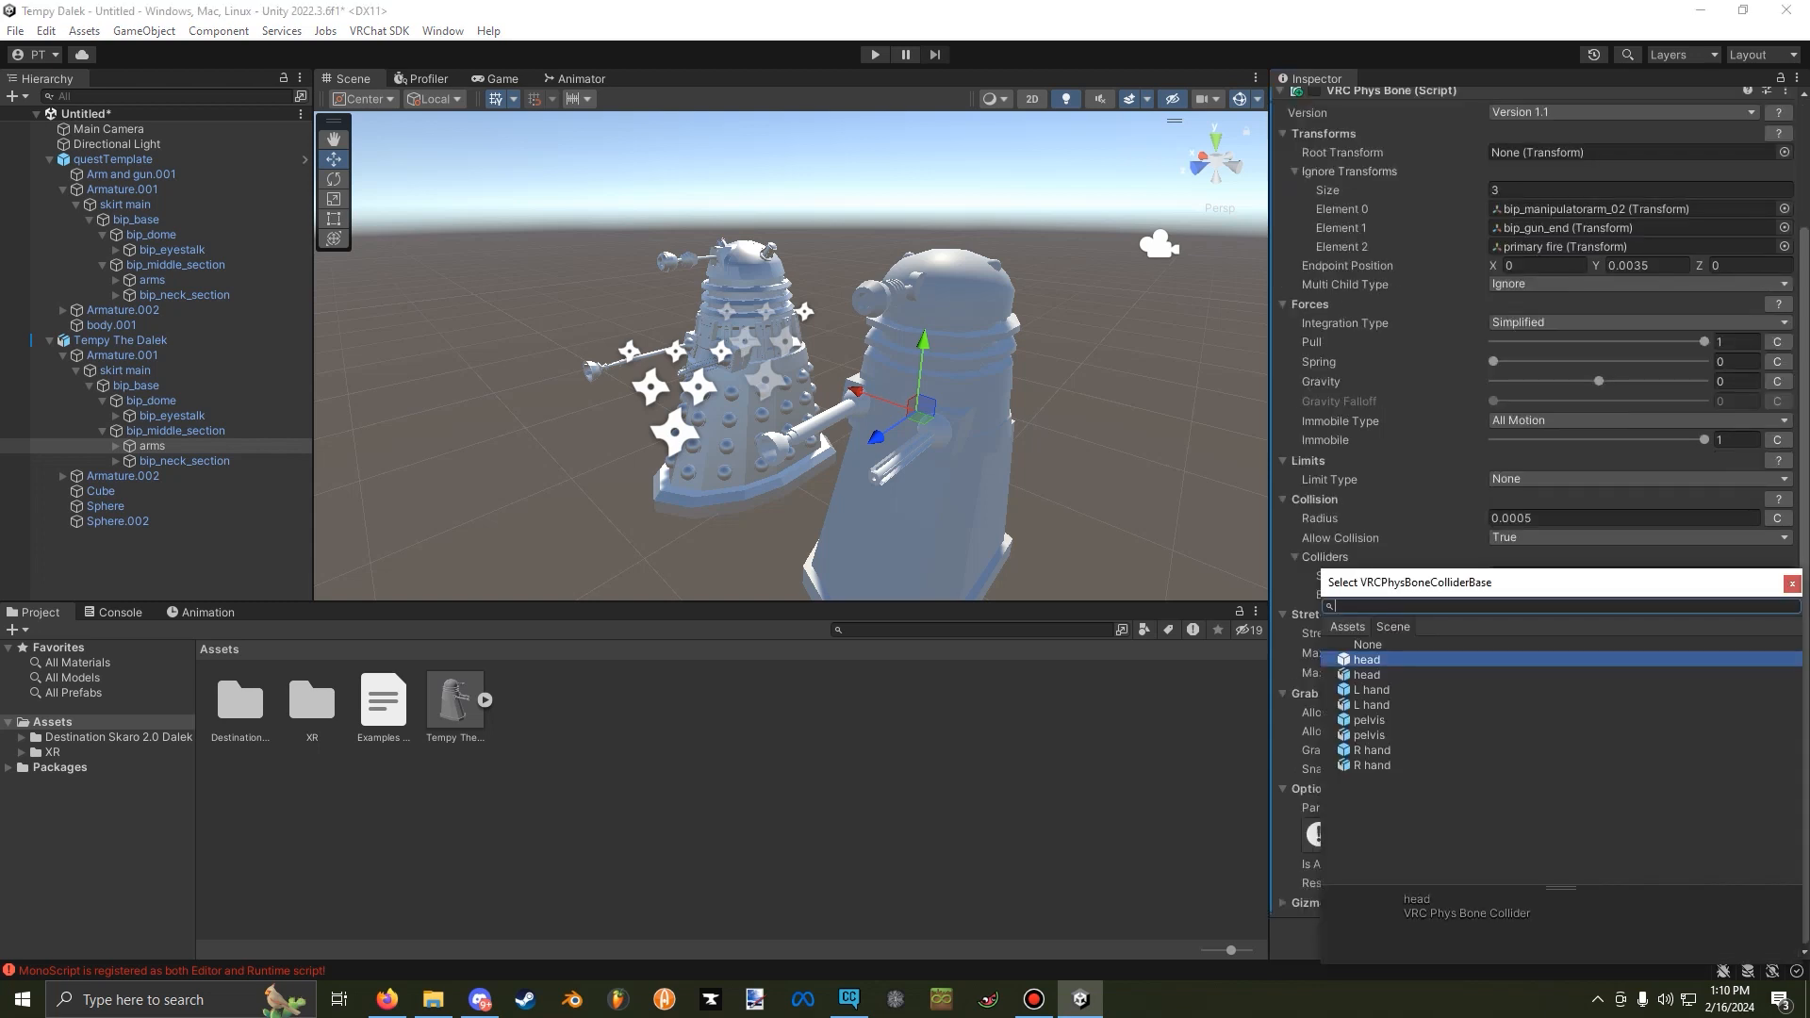
left_click(1367, 675)
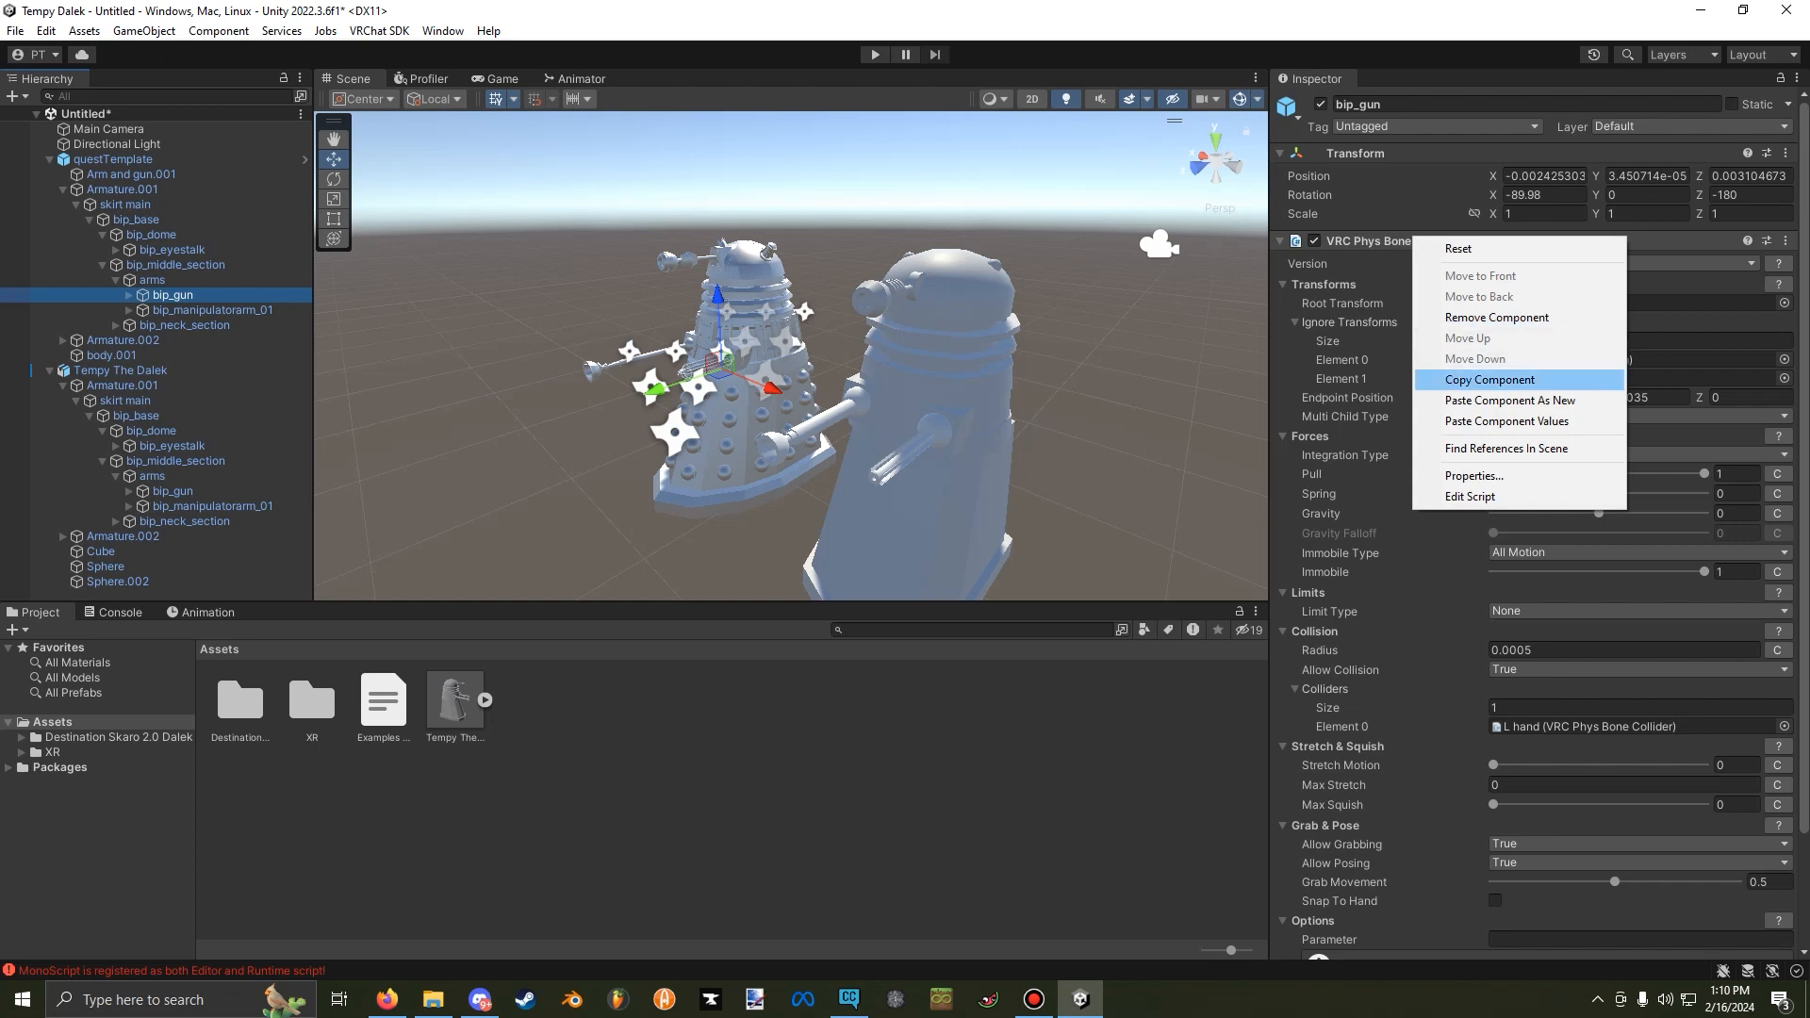
Copy the template's bip_gun Phys Bone onto Tempy The Dalek's bip_gun and point it to that model's own bip_gun_end and L hand collider.
left_click(1489, 380)
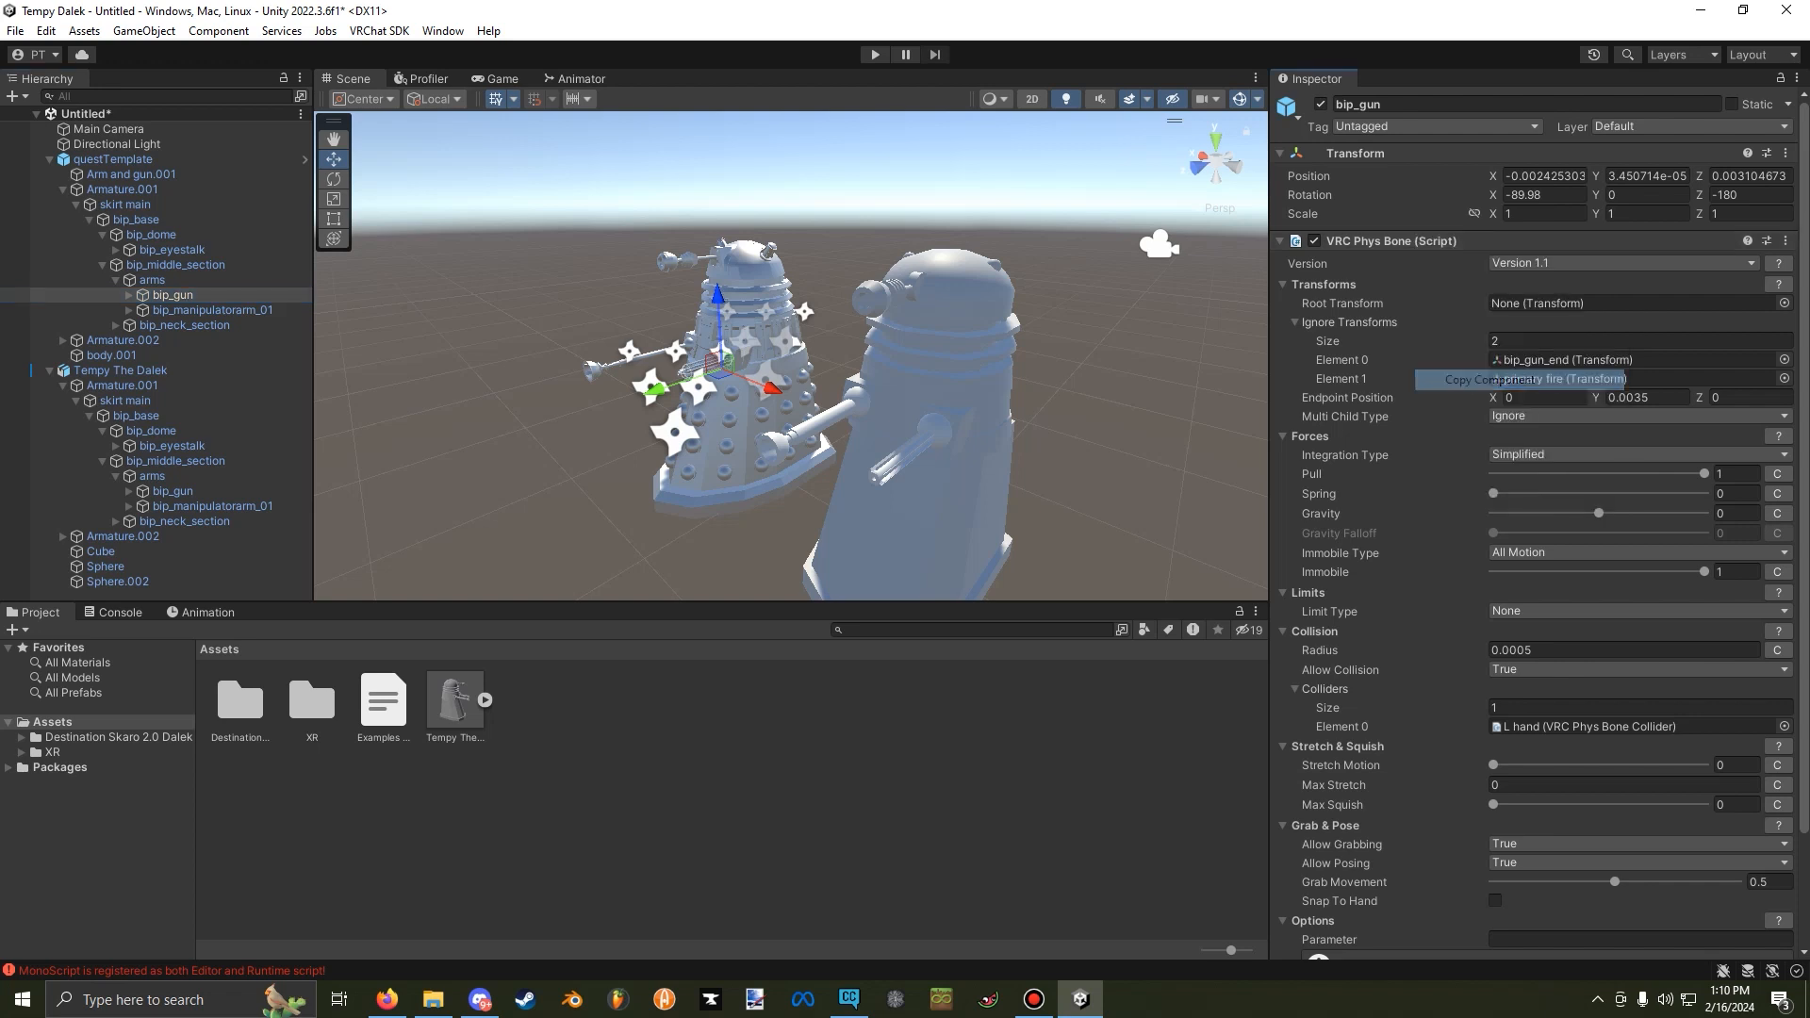
left_click(172, 490)
left_click(1784, 153)
mouse_move(1532, 318)
left_click(1385, 415)
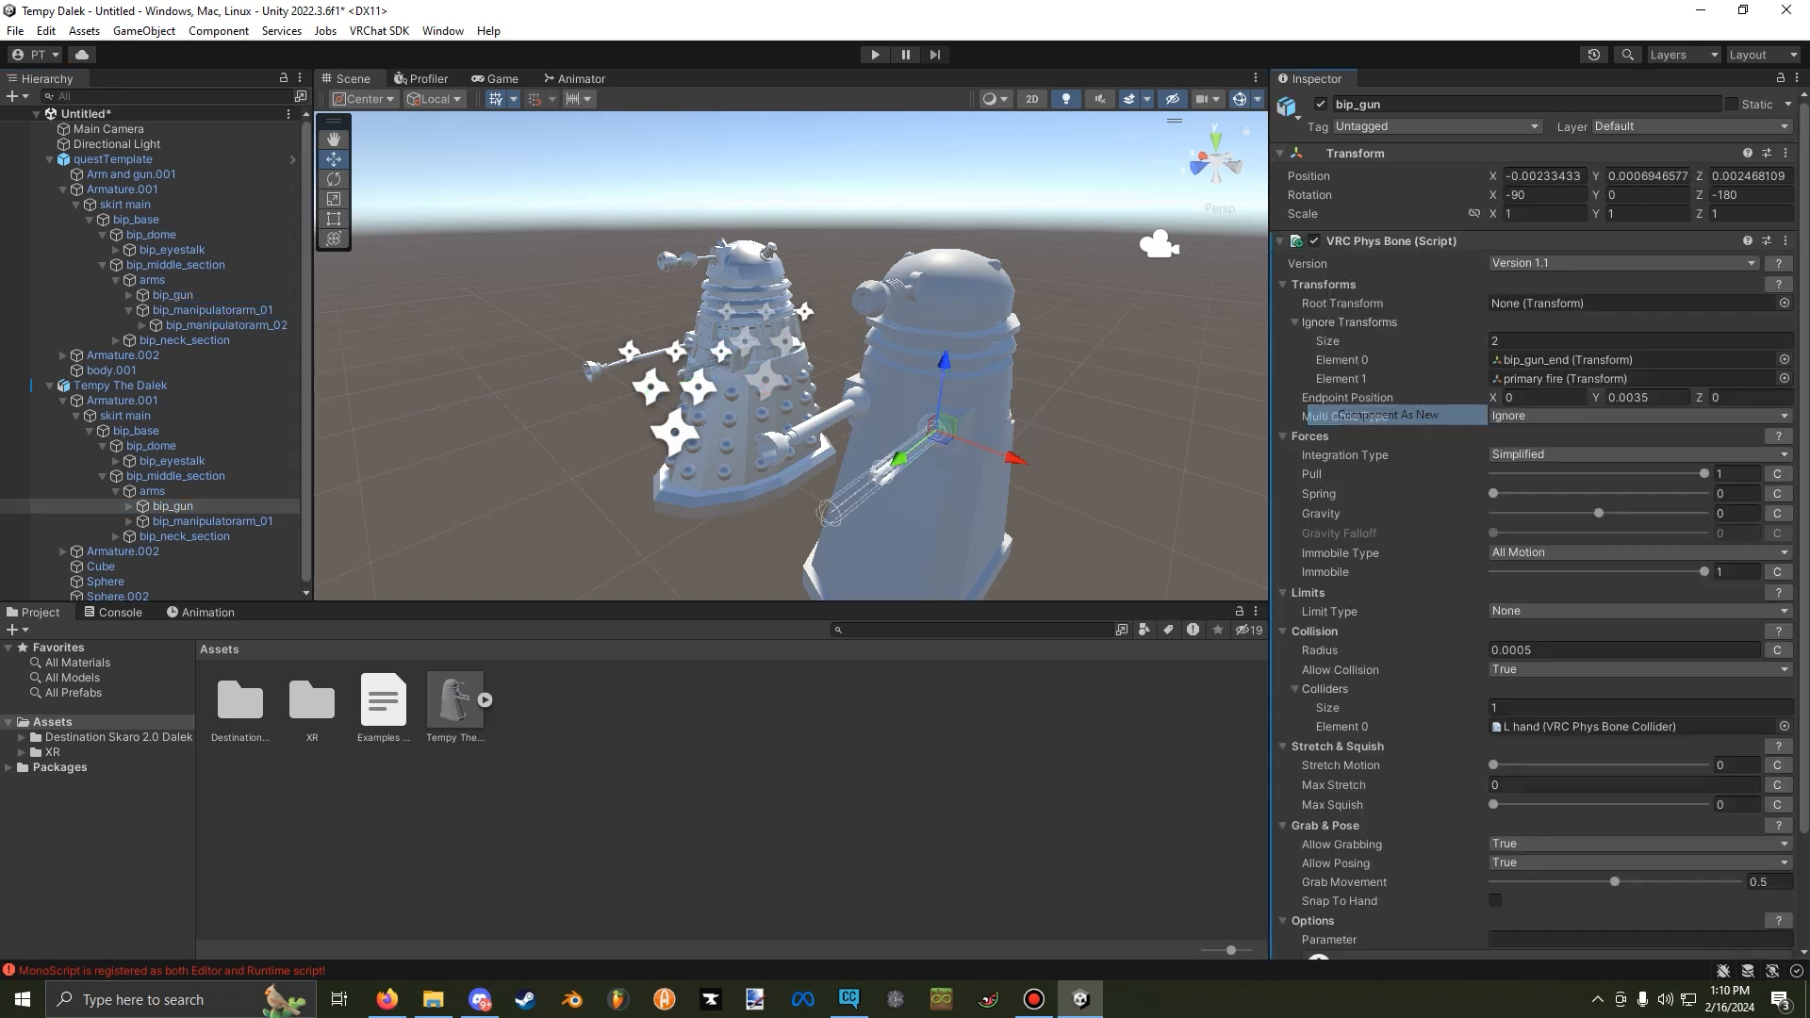
left_click(1785, 359)
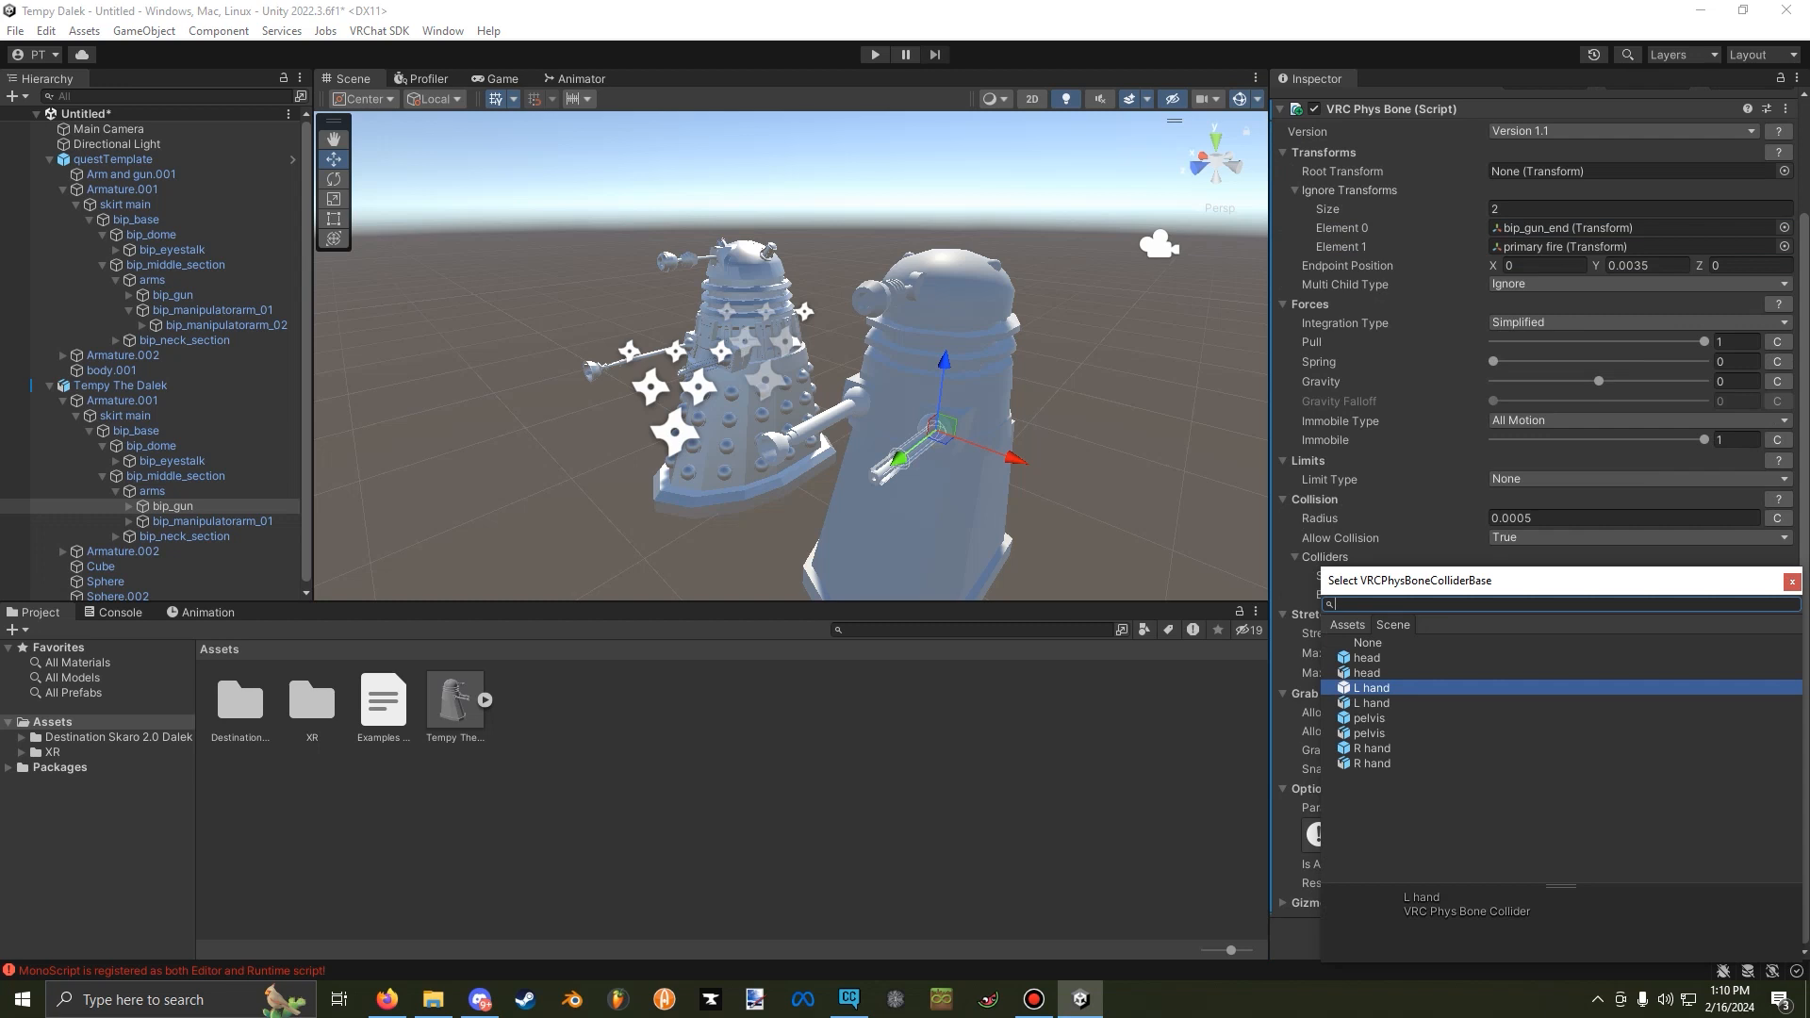
double_click(1372, 703)
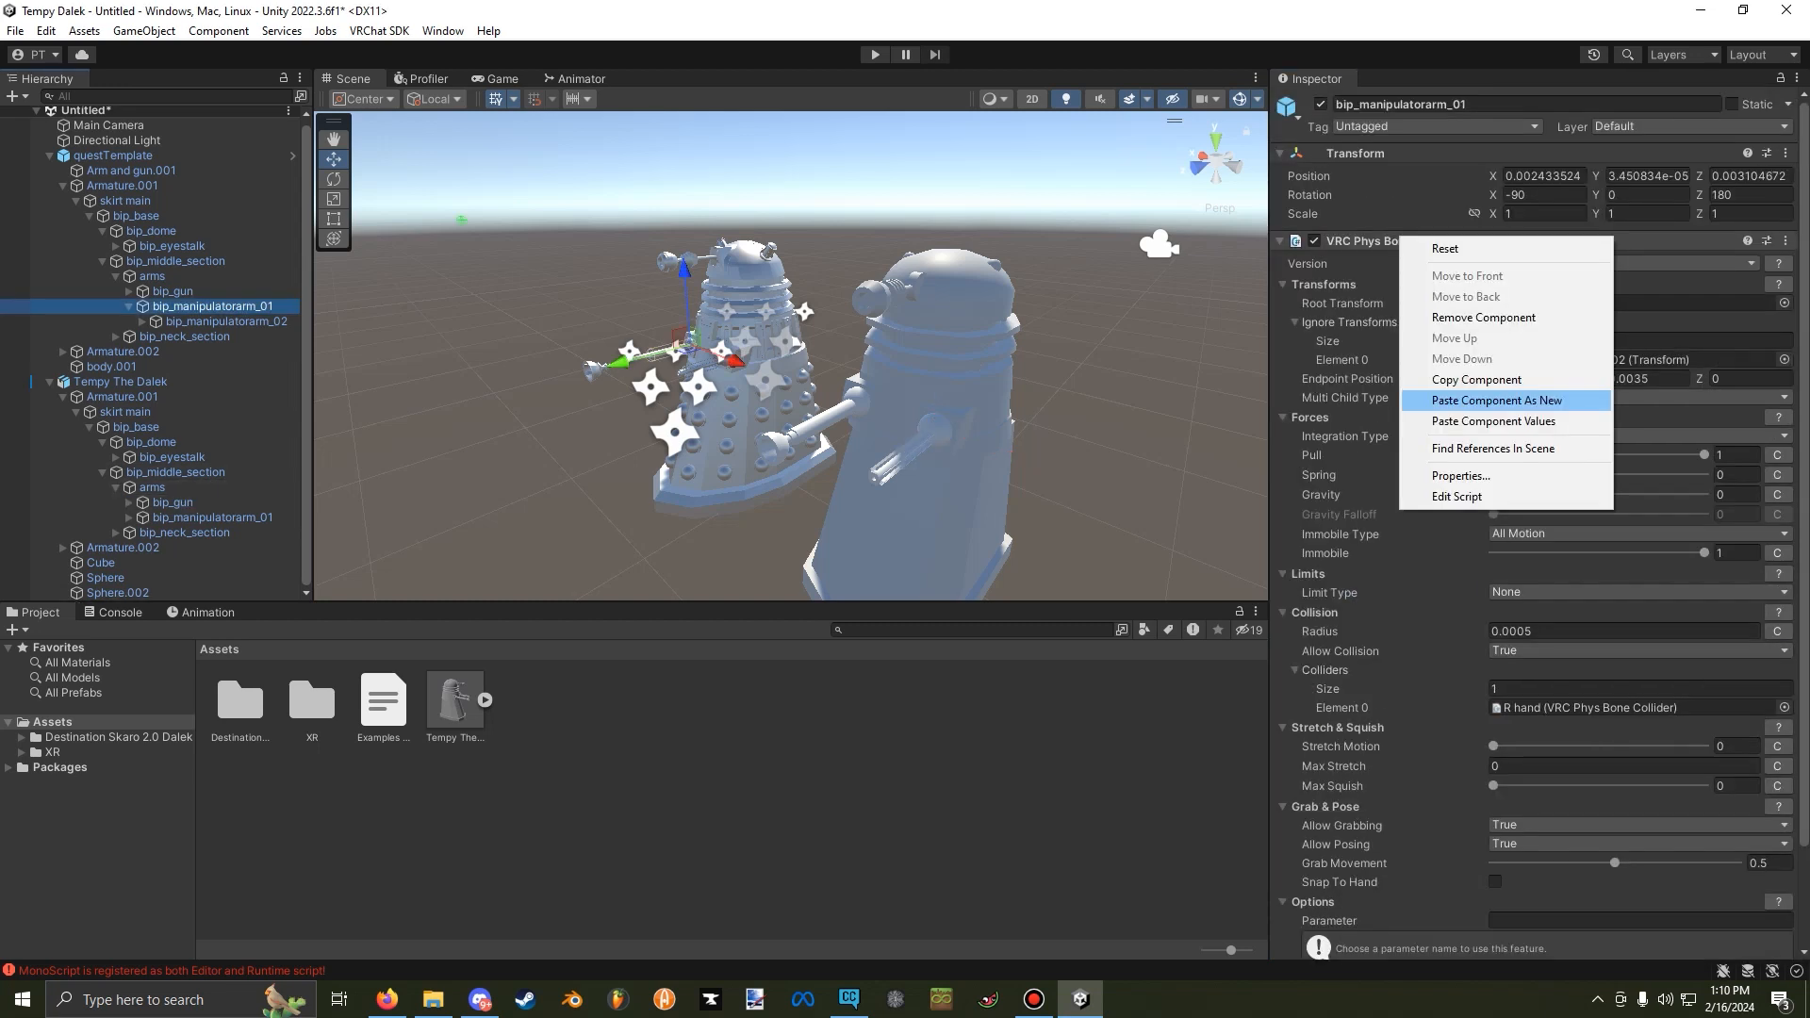
Copy the VRC Phys Bone from the template's bip_manipulatorarm_01 and paste it as a new component on Tempy The Dalek's bip_manipulatorarm_01.
left_click(1480, 378)
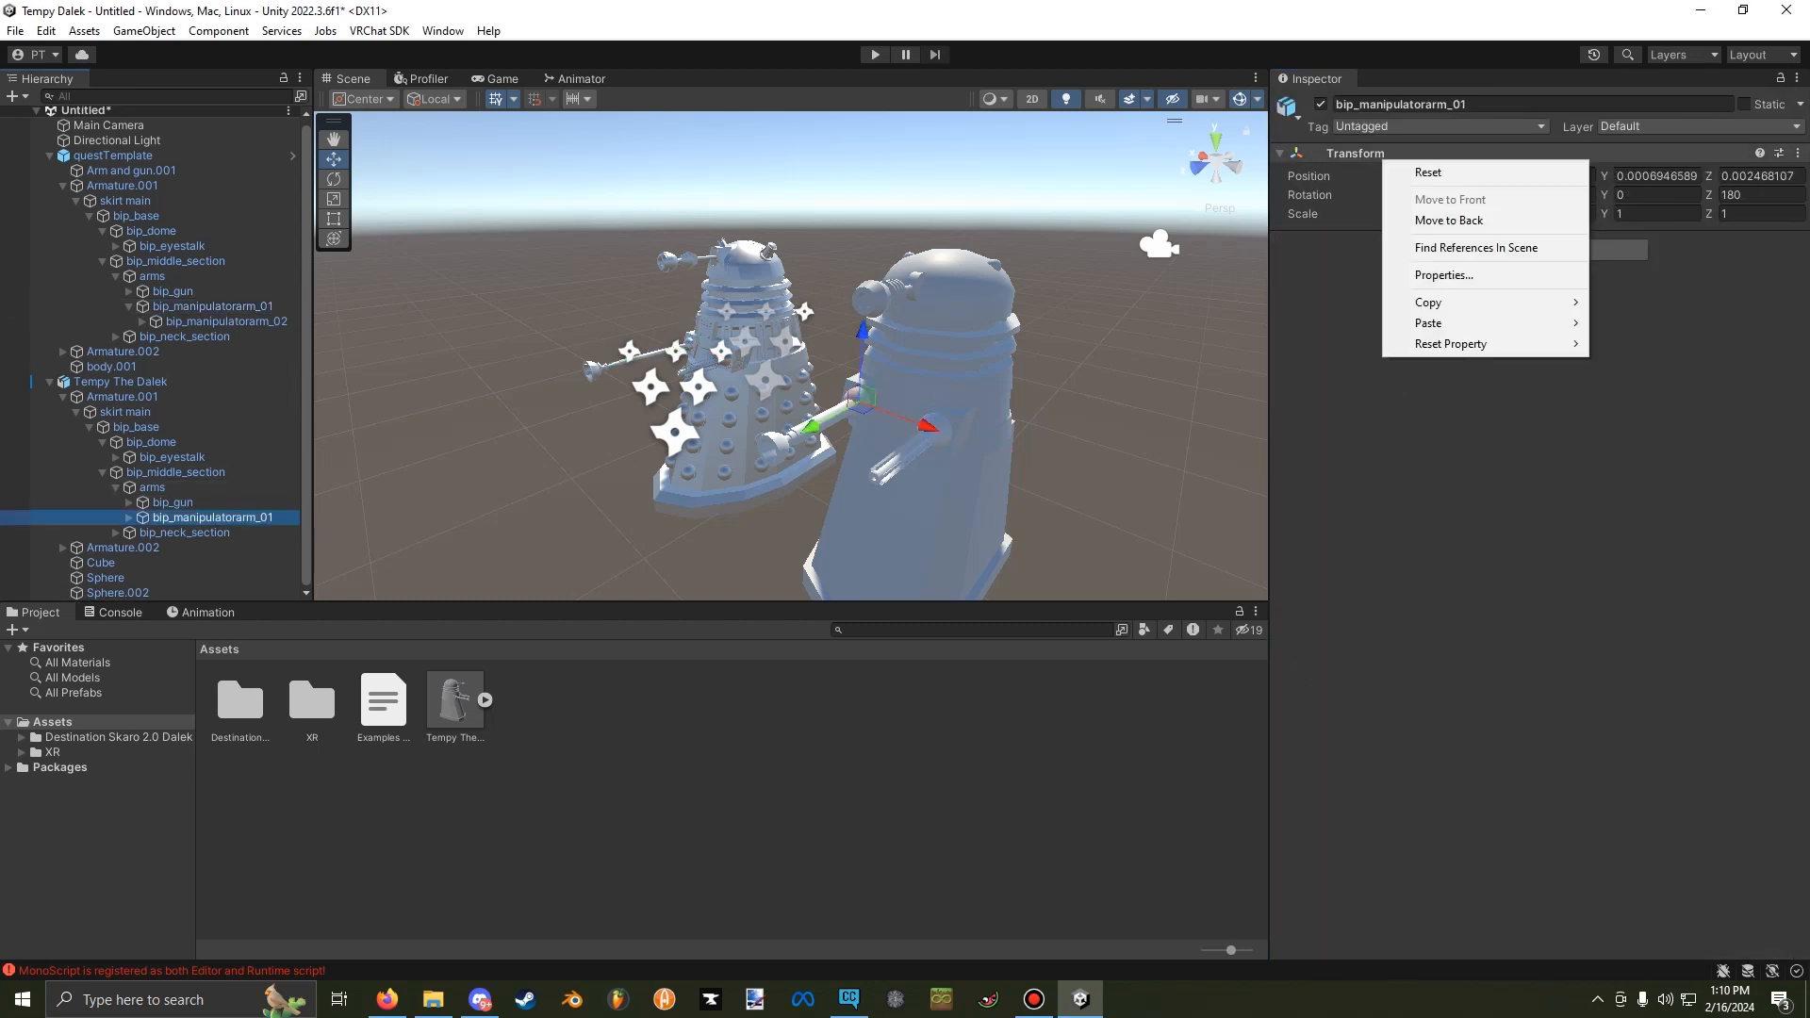
mouse_move(1470, 322)
left_click(1673, 419)
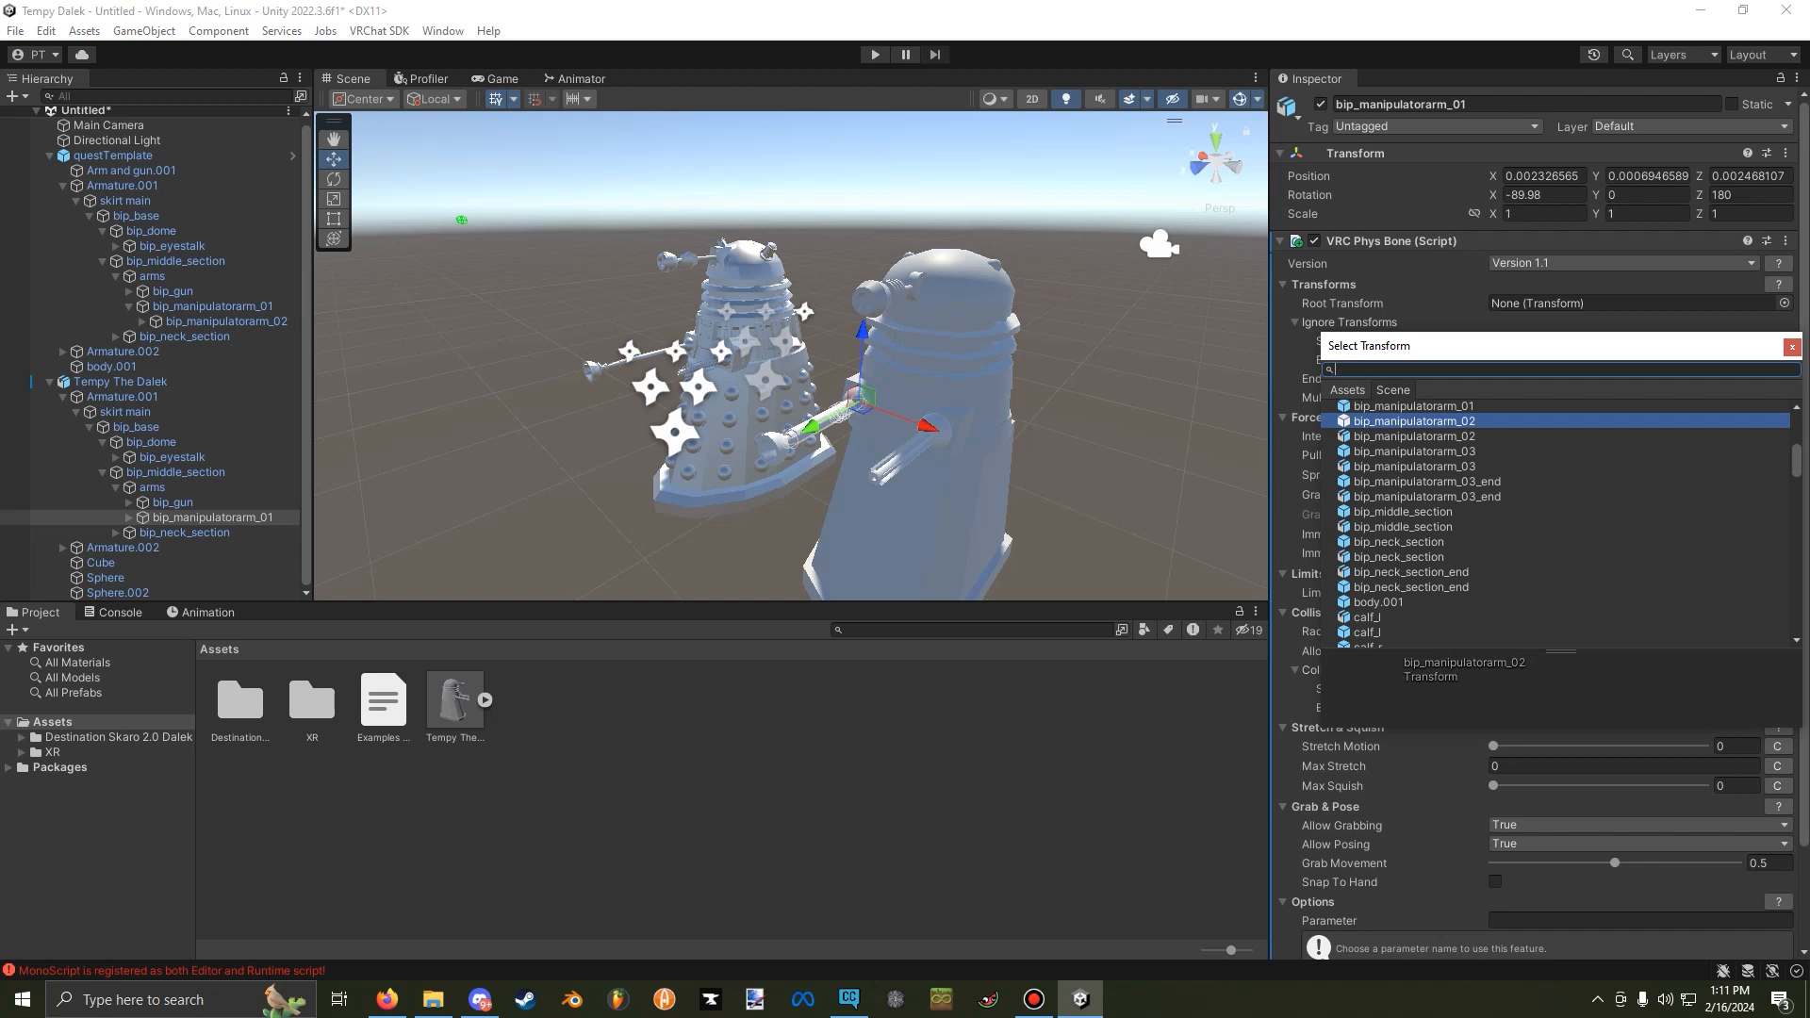
Point the pasted bip_manipulatorarm_01 Phys Bone's ignored transform to Tempy The Dalek's own bip_manipulatorarm_02 and its collider to R hand.
double_click(1414, 437)
scroll(1546, 528, "down", 3)
left_click(1784, 595)
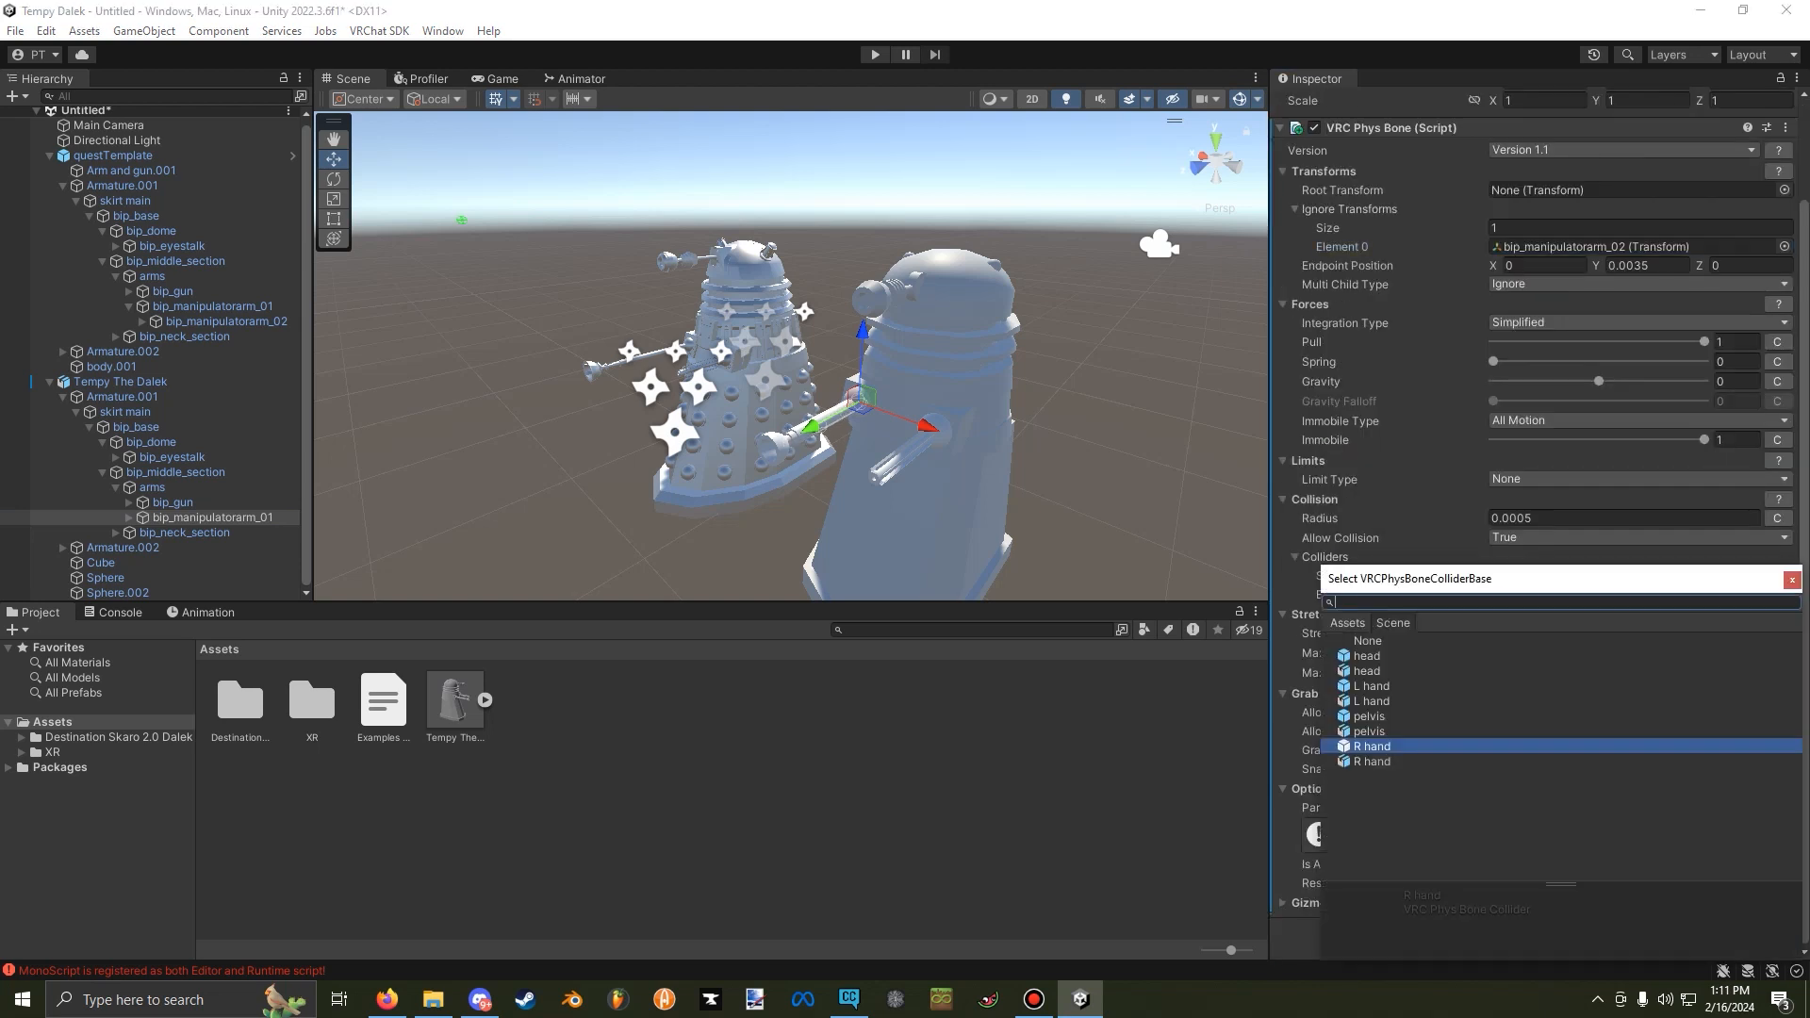
key("Return")
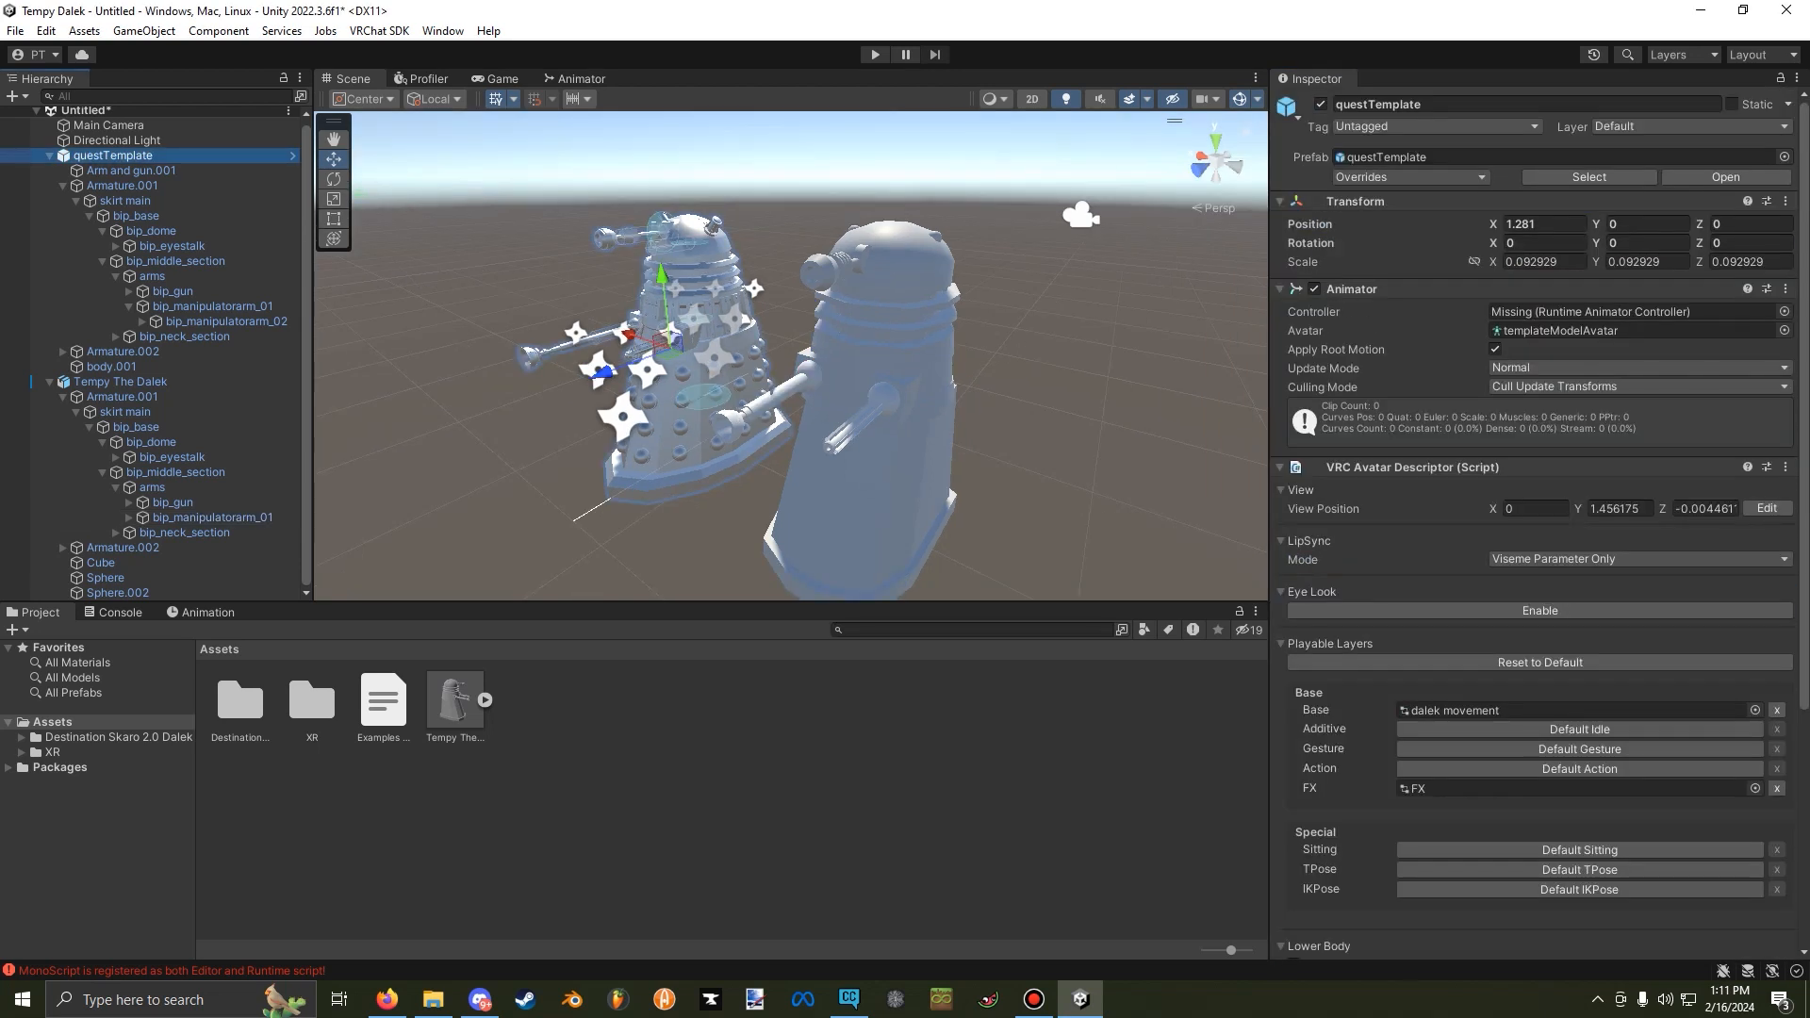
Copy the VRC Avatar Descriptor from questTemplate and paste it as a new component on Tempy The Dalek.
right_click(1492, 467)
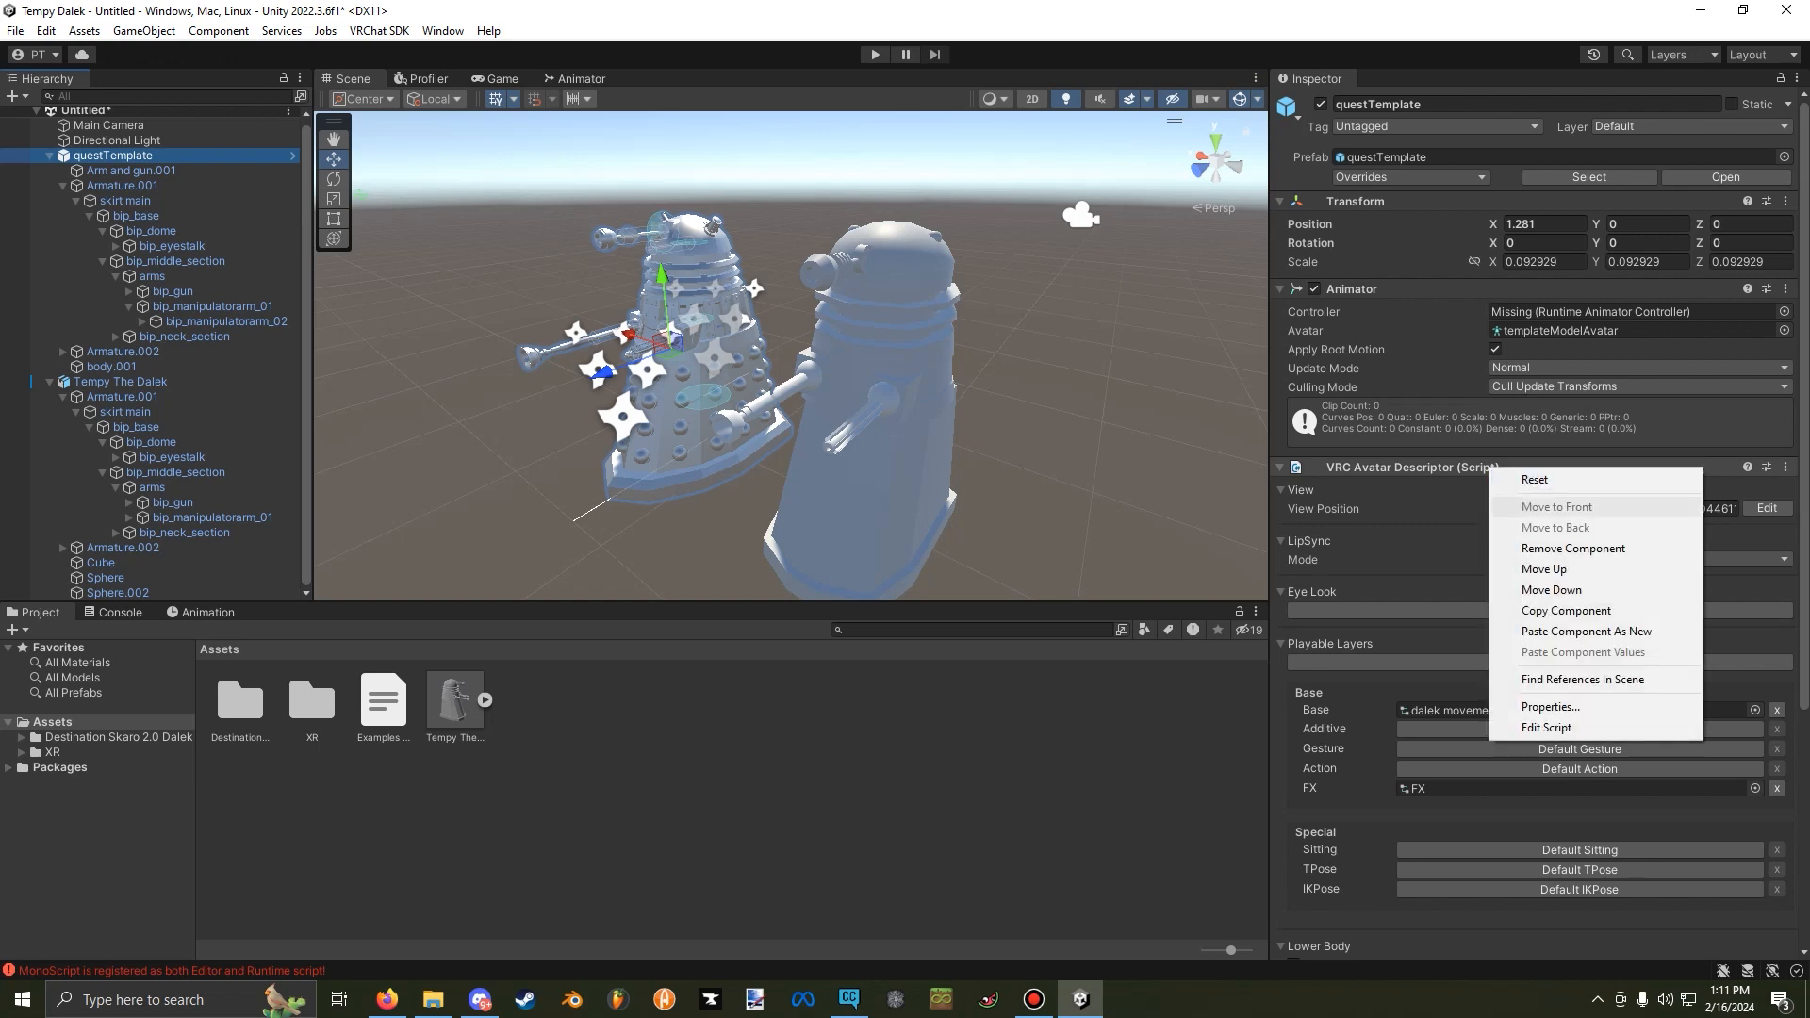
left_click(1565, 611)
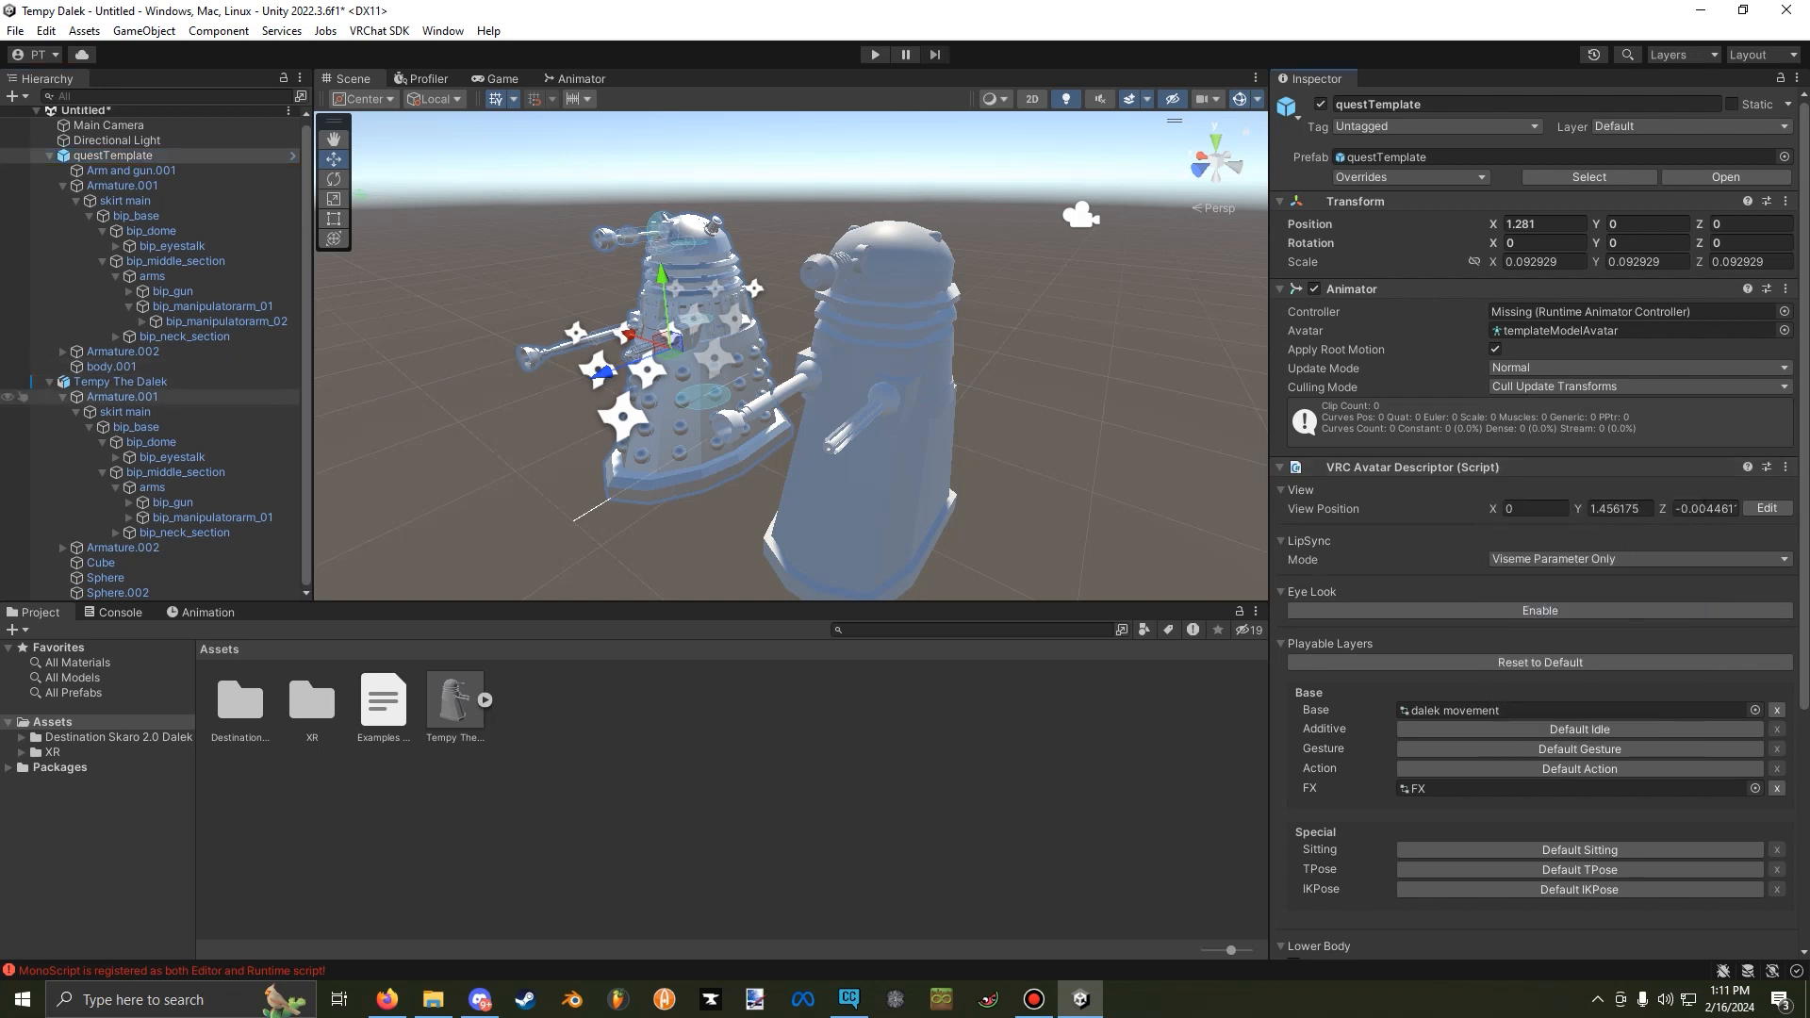
left_click(132, 381)
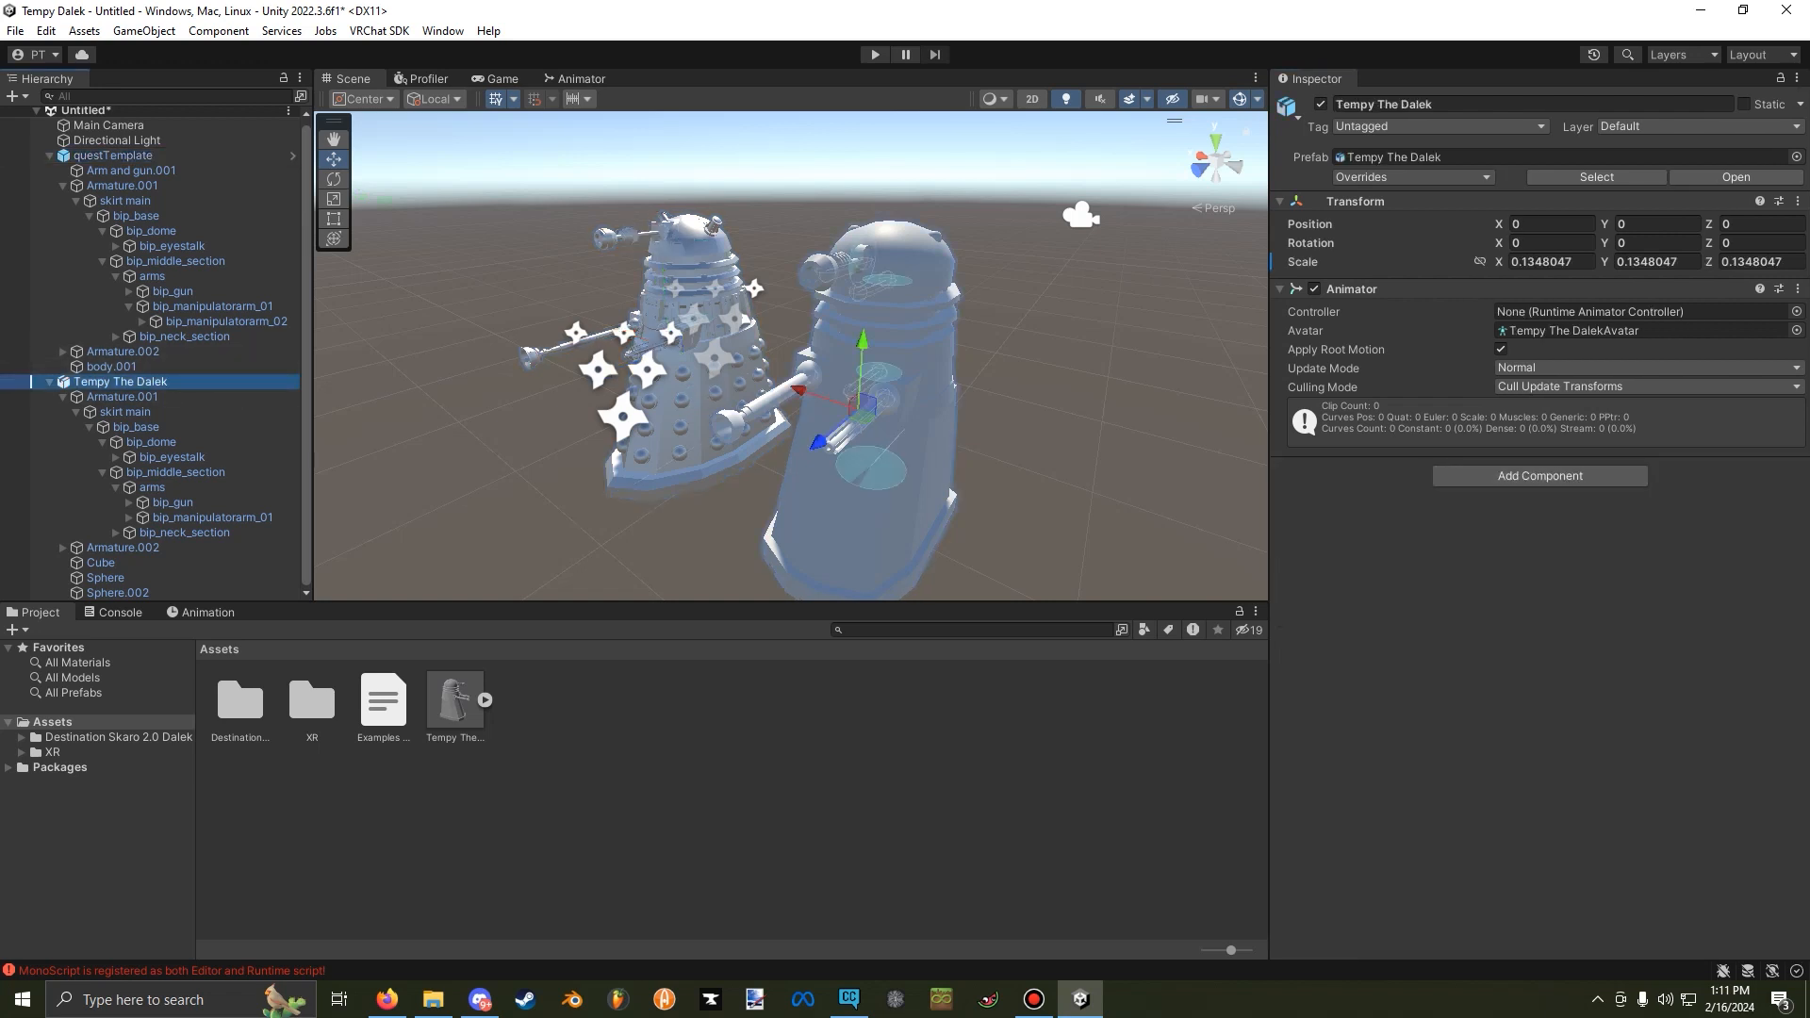
right_click(1409, 289)
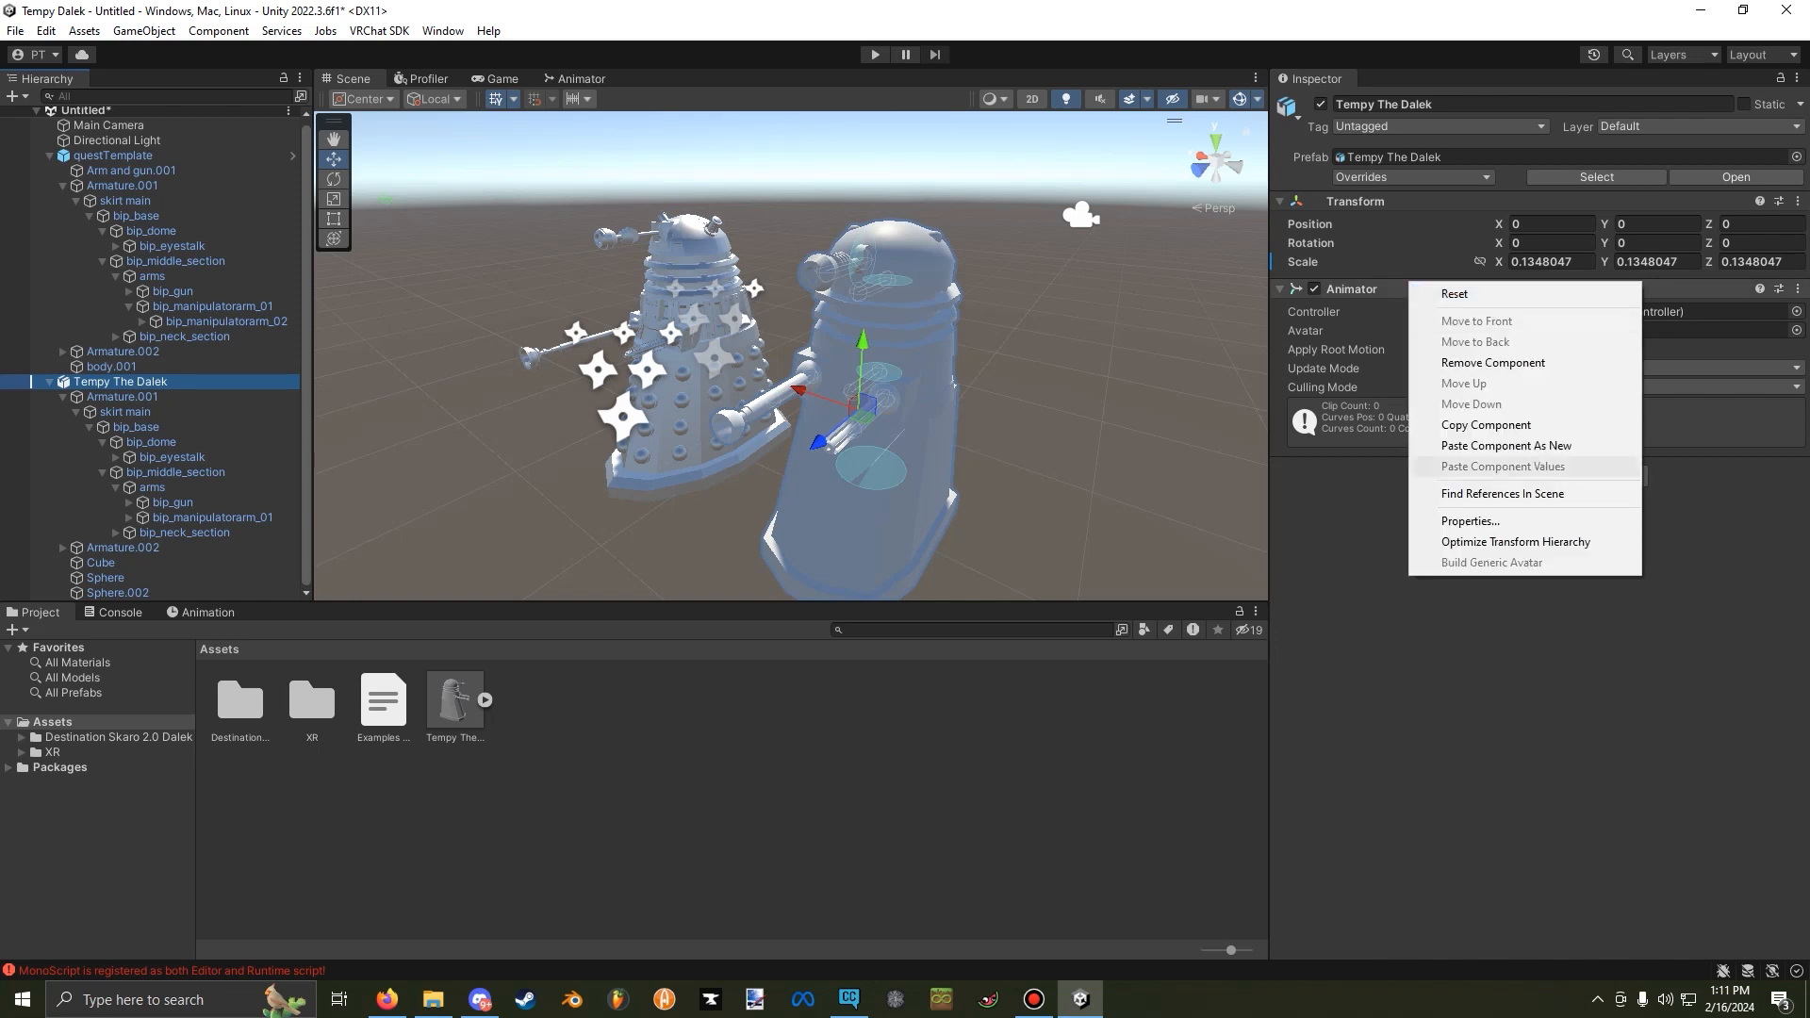
left_click(1497, 445)
right_click_drag(754, 406, 792, 424)
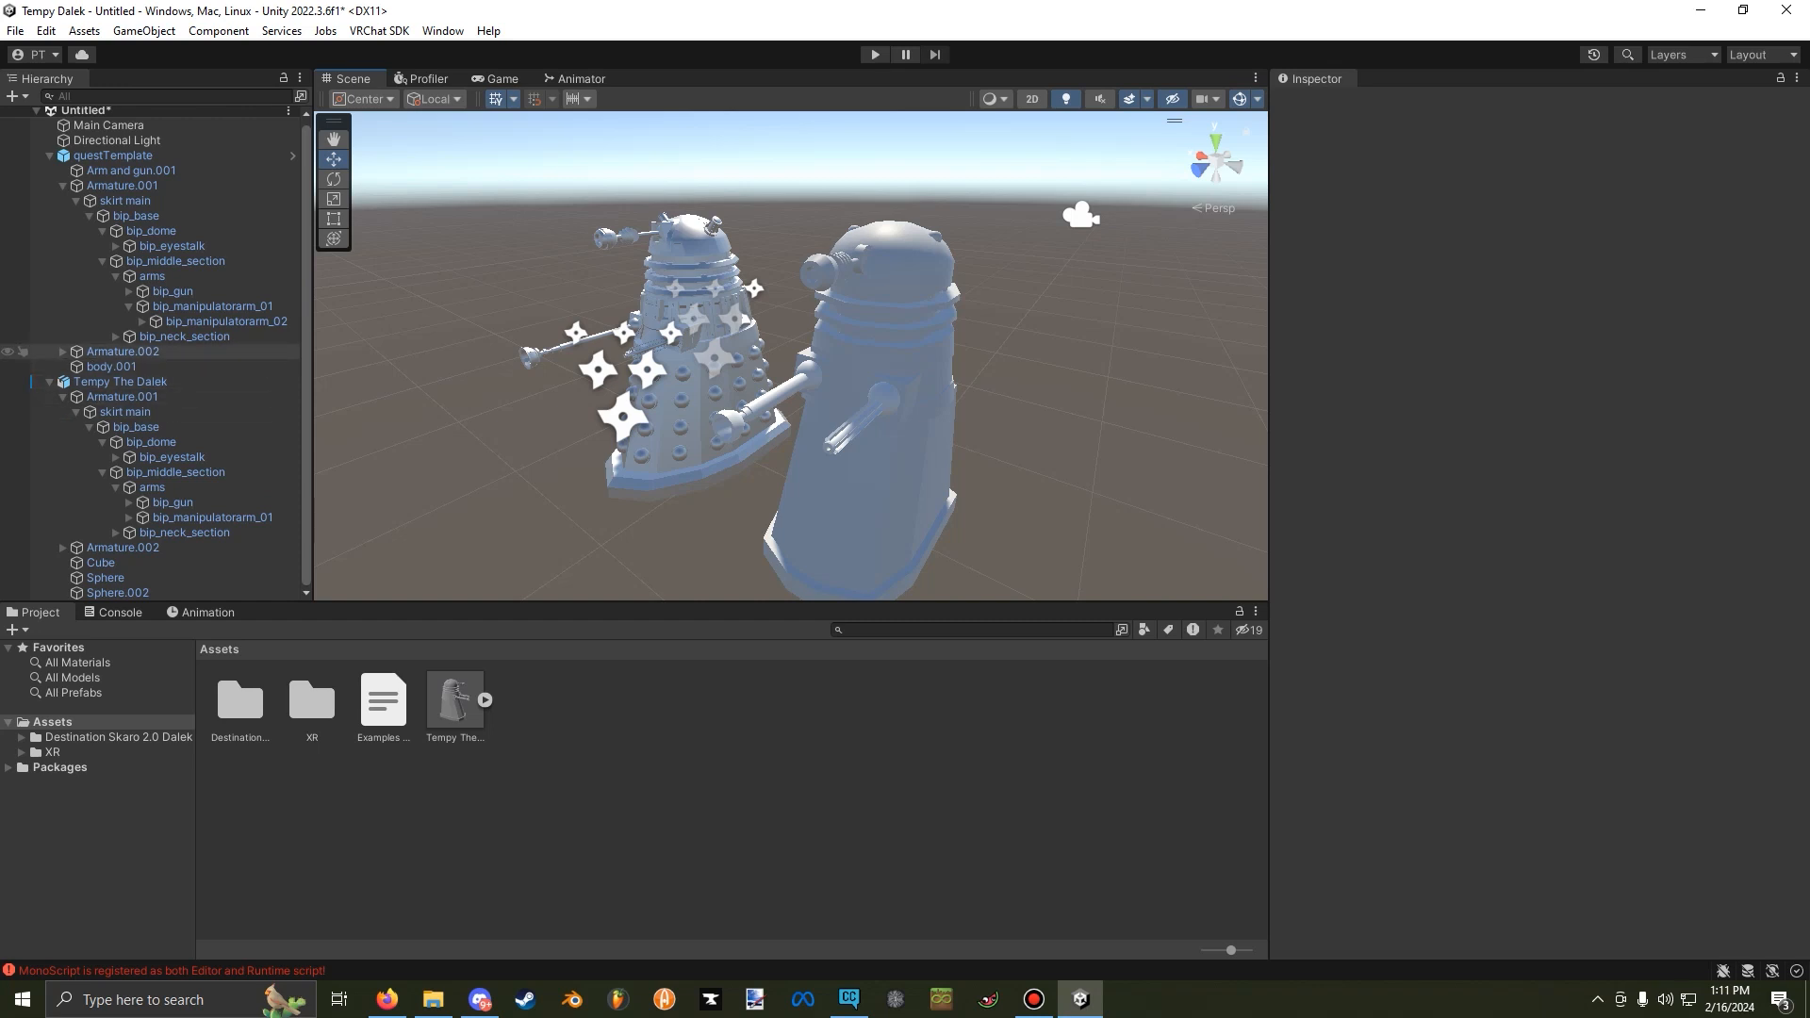
Inspect Tempy The Dalek's avatar descriptor and its Cube body mesh, and collapse questTemplate's hierarchy.
double_click(120, 382)
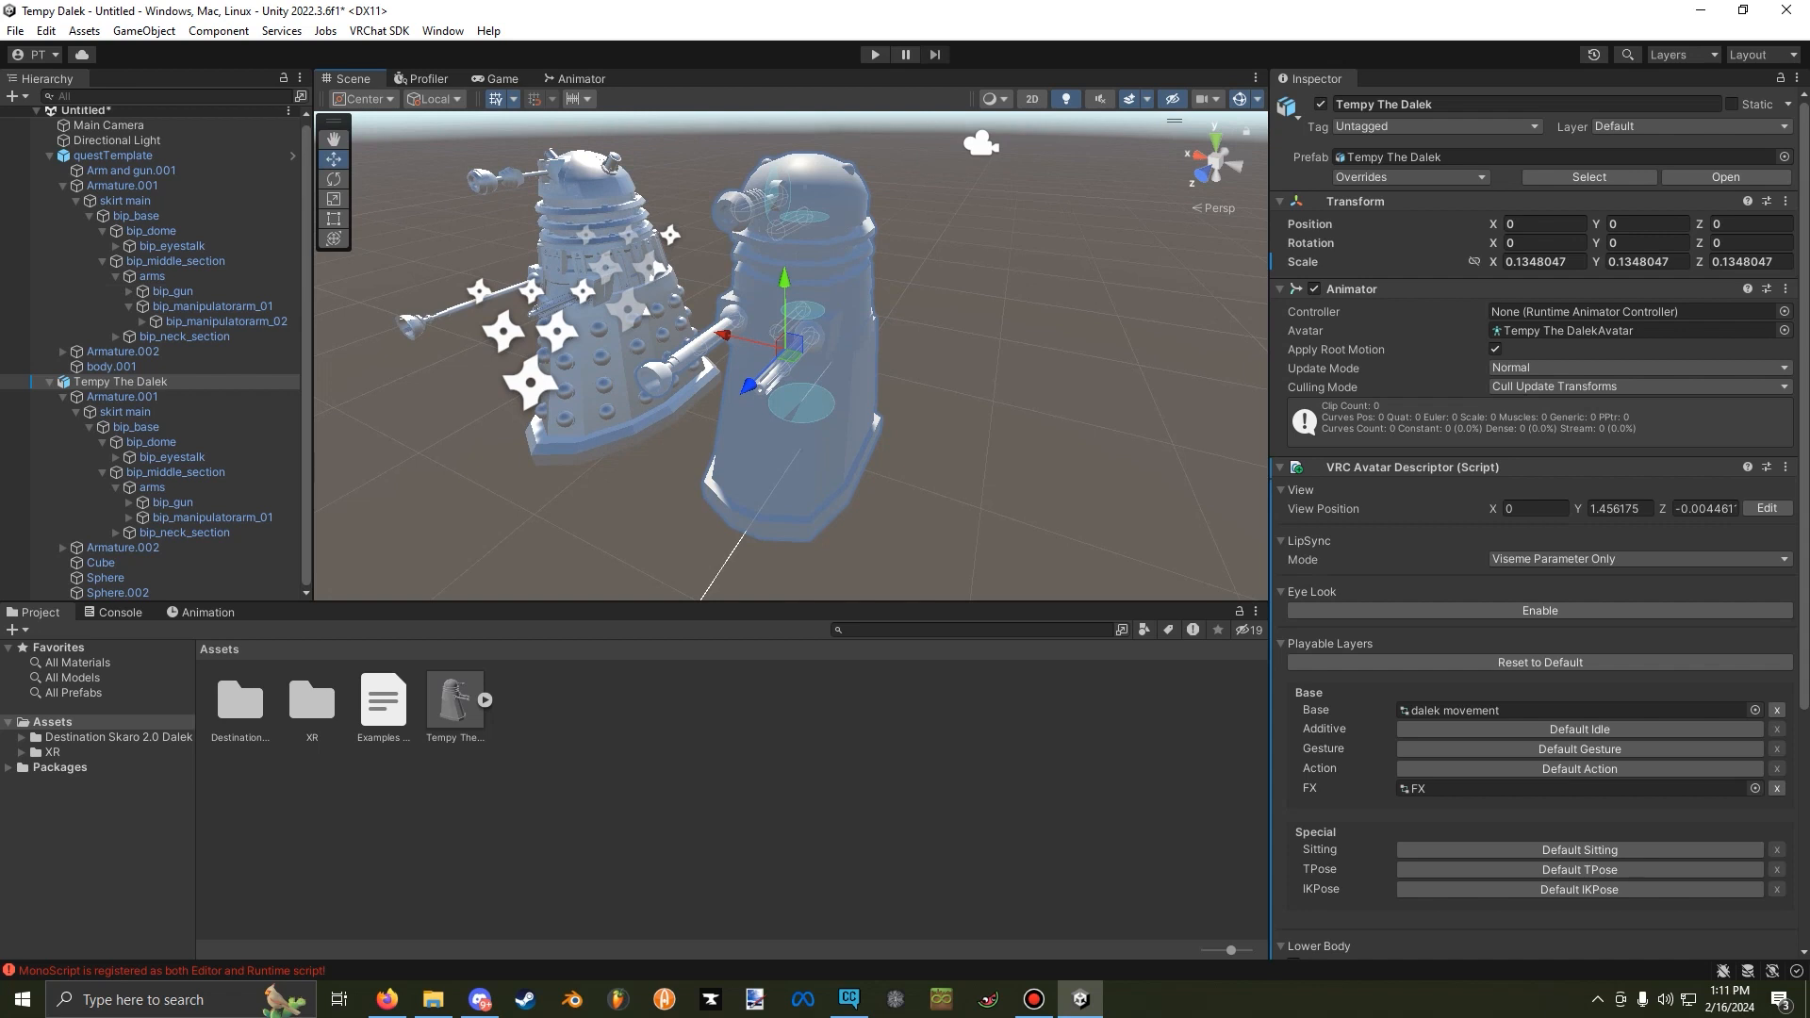
left_click(809, 453)
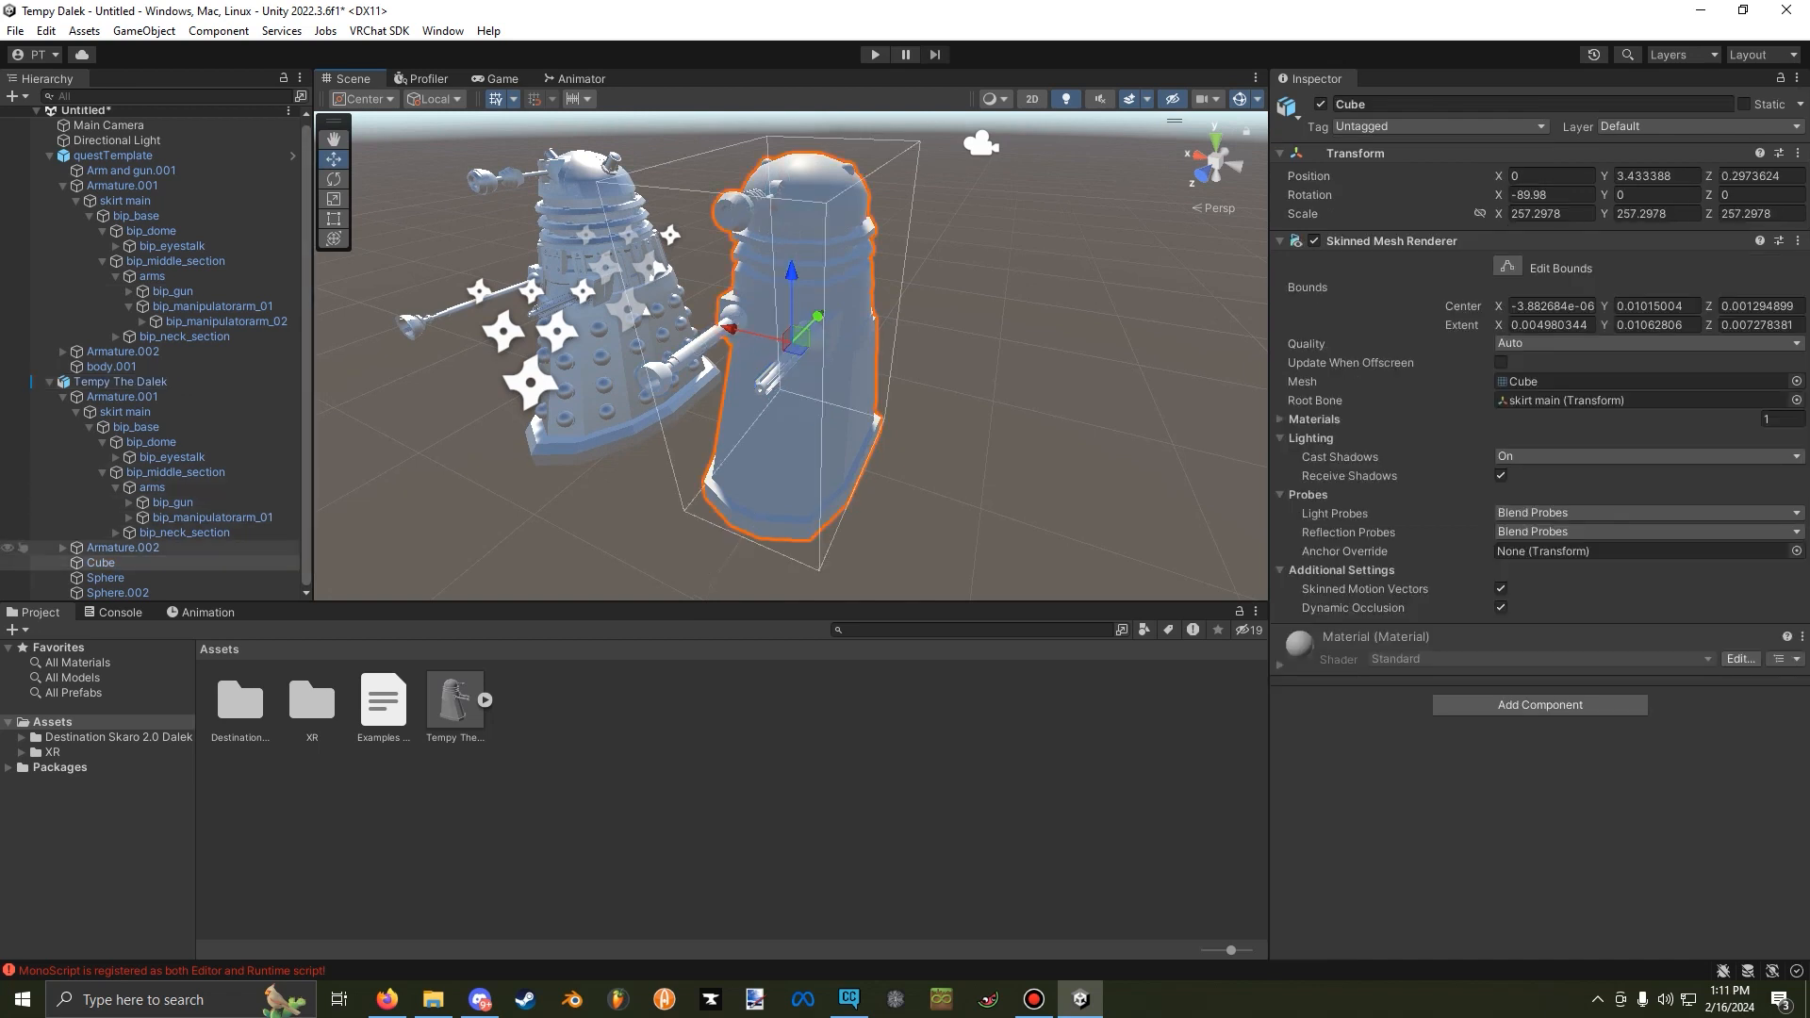
left_click(49, 156)
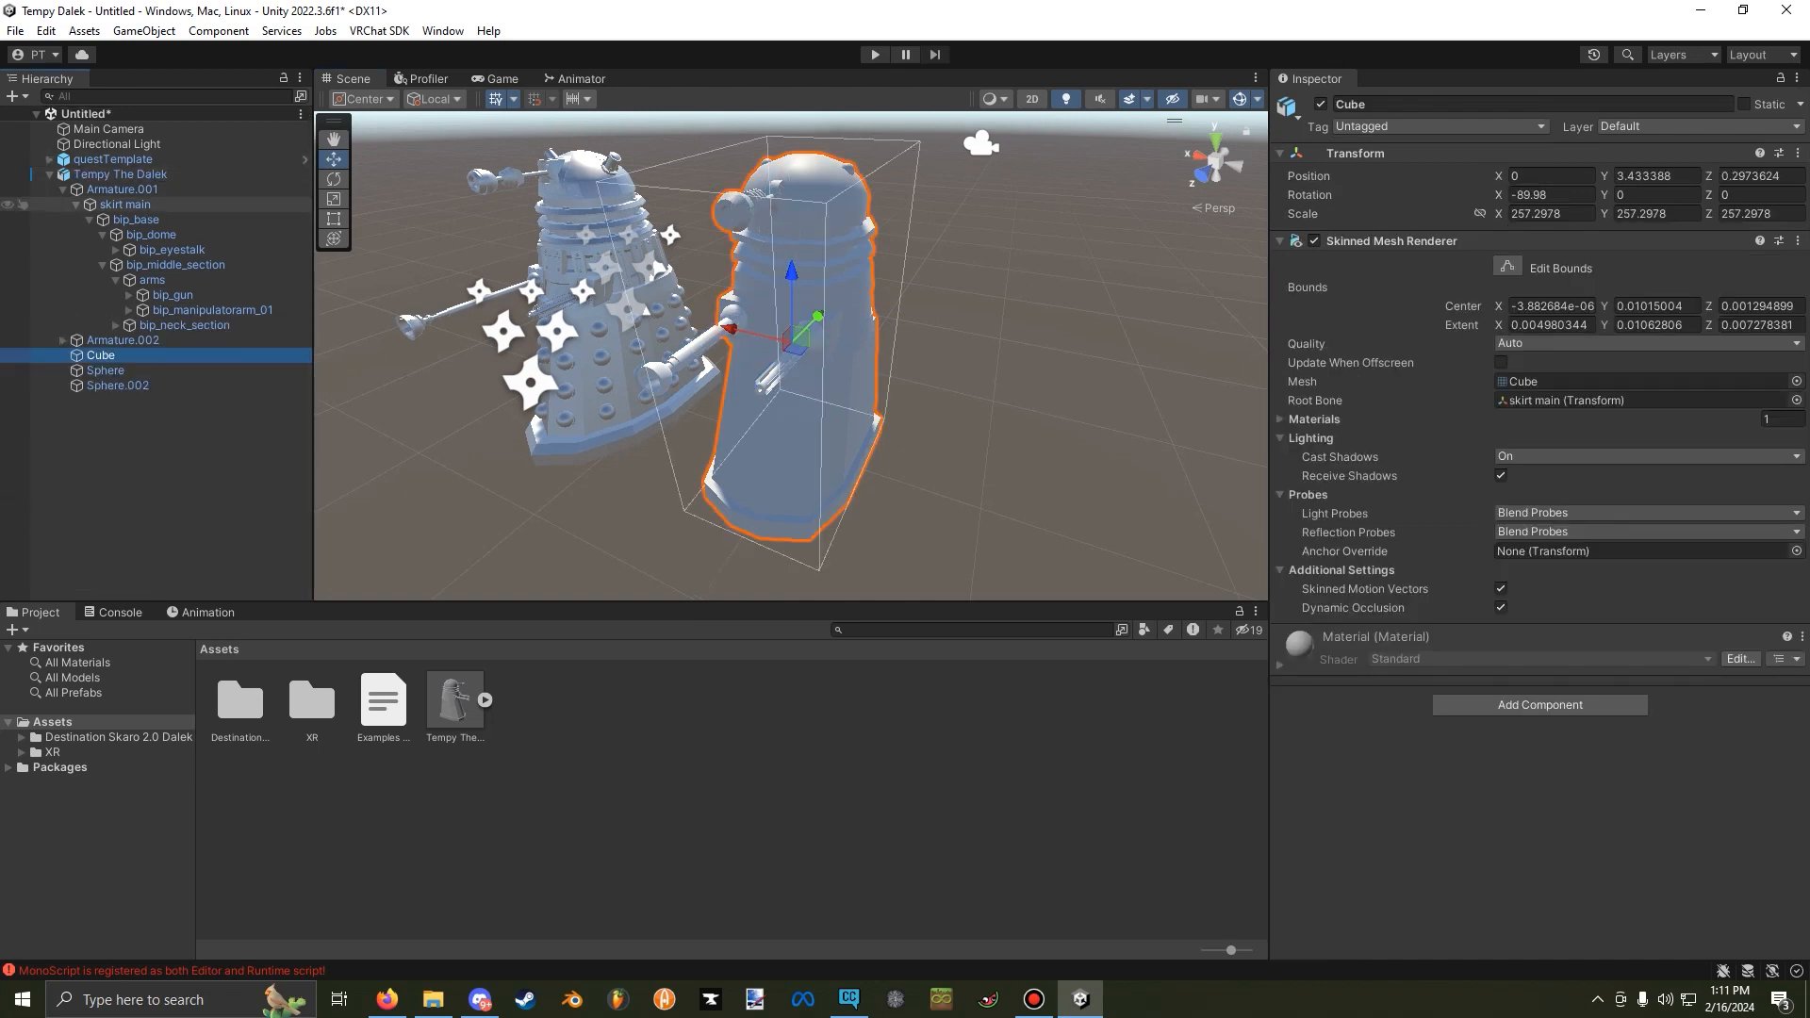
Open the Avatar Hiding Animations folder within the Destination Skaro 2.0 Dalek System's anims folder.
double_click(240, 702)
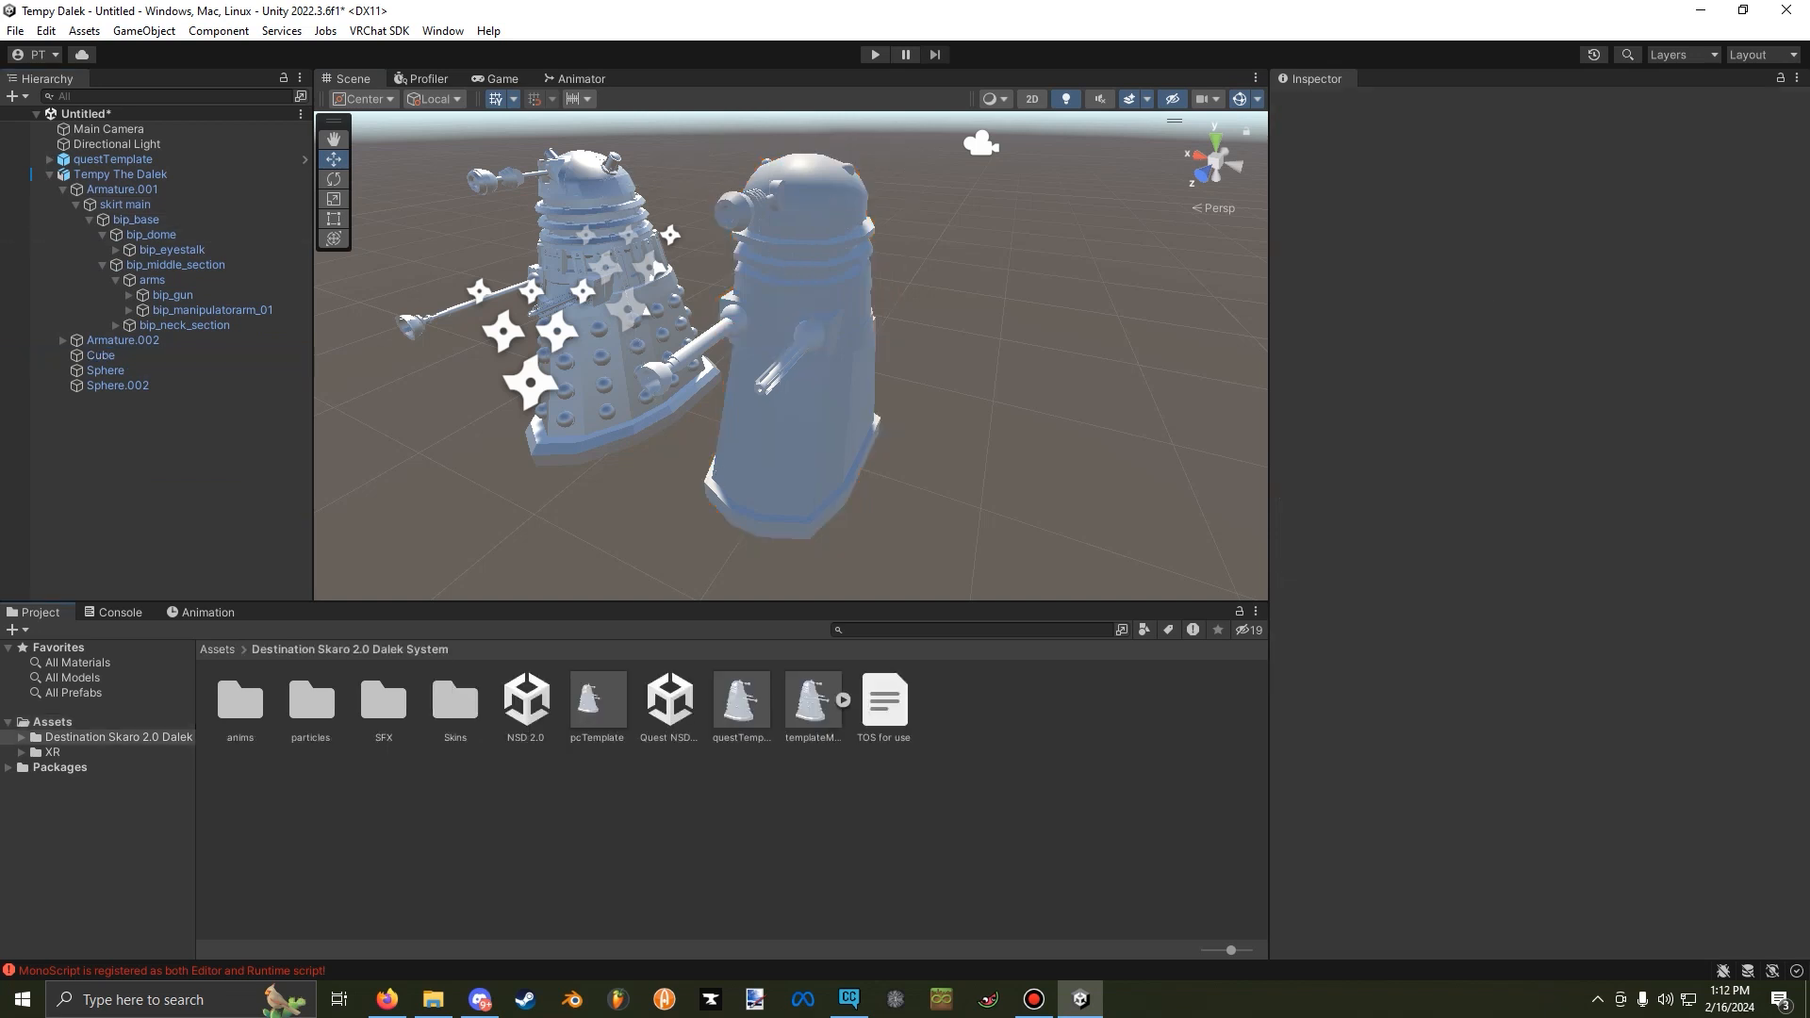
left_click(239, 703)
double_click(239, 702)
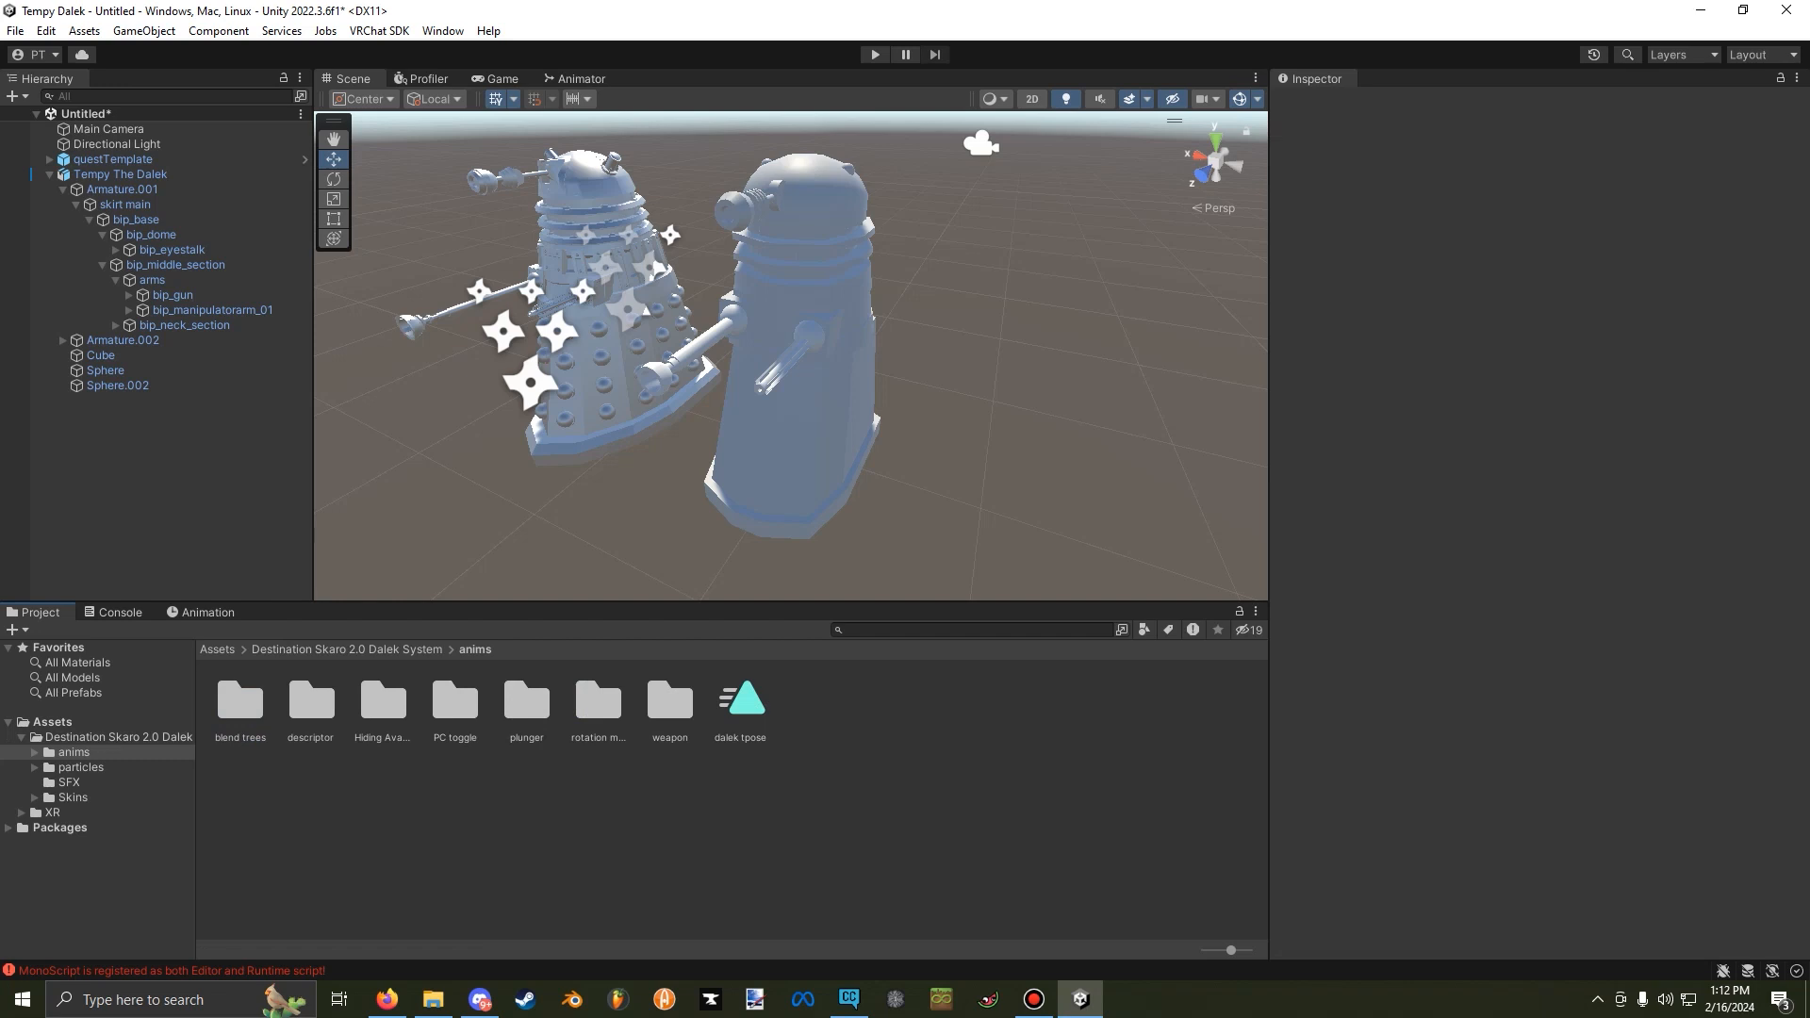
double_click(383, 702)
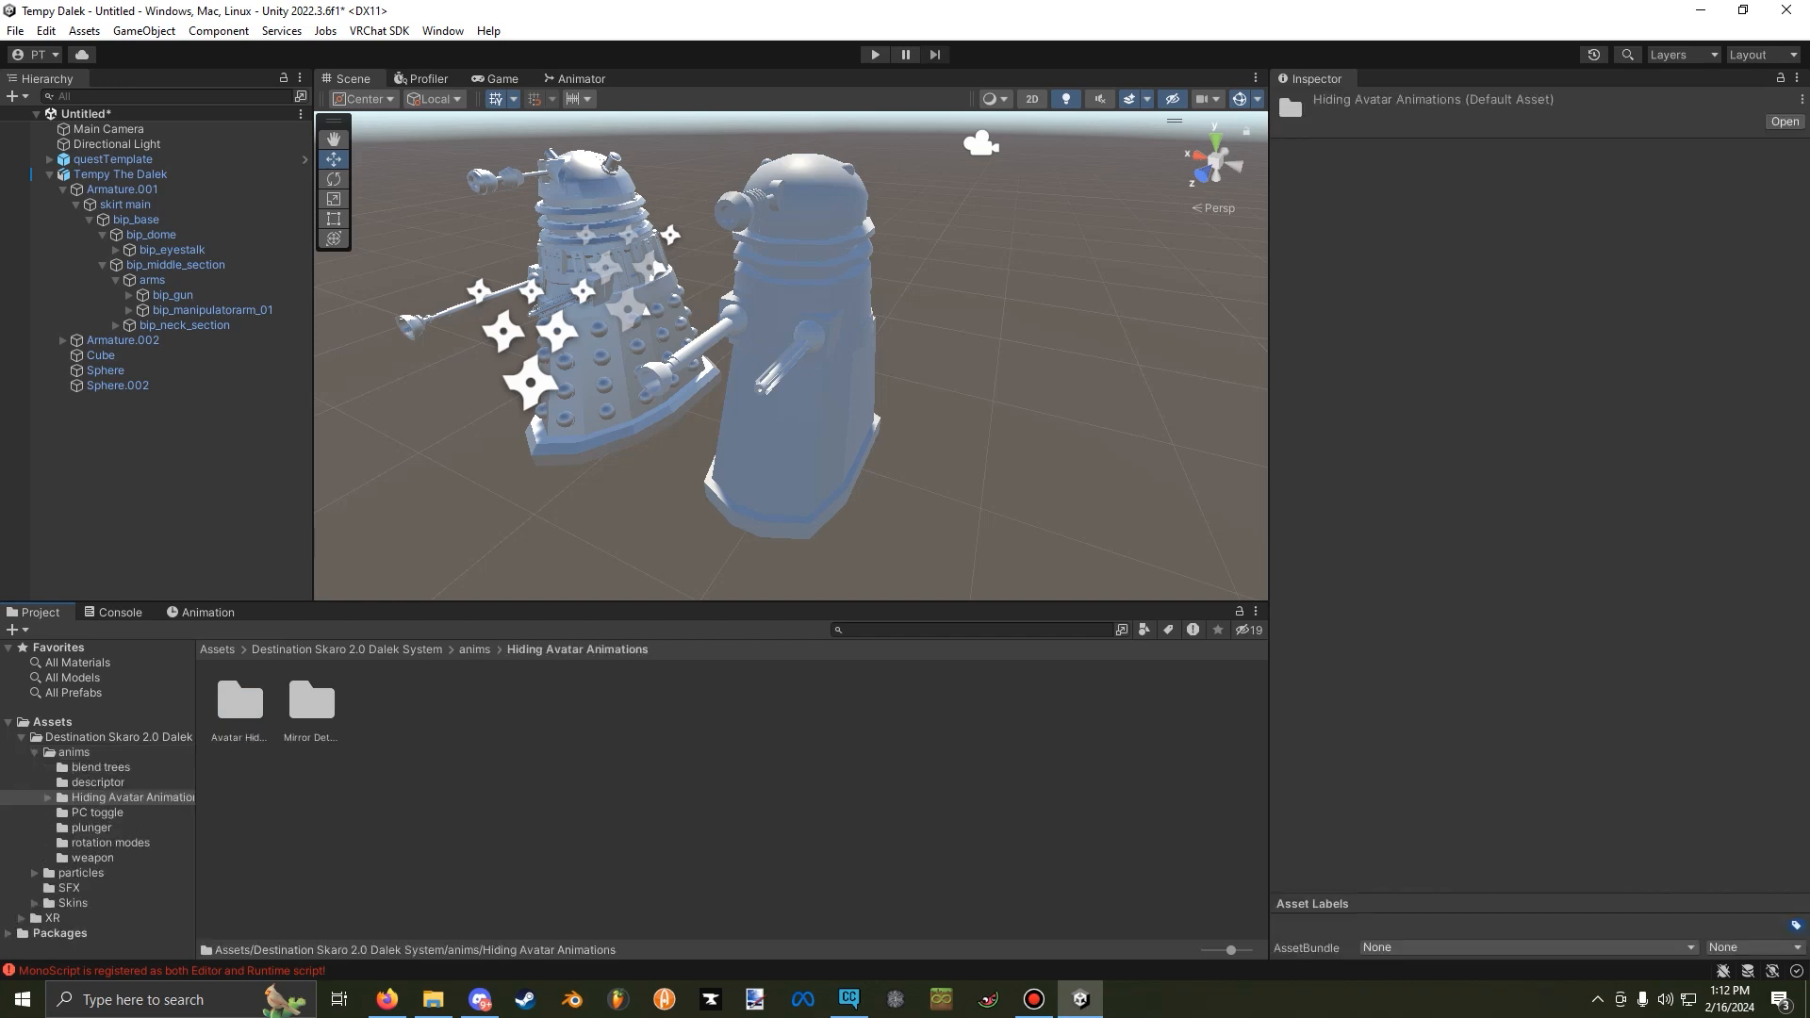
double_click(240, 702)
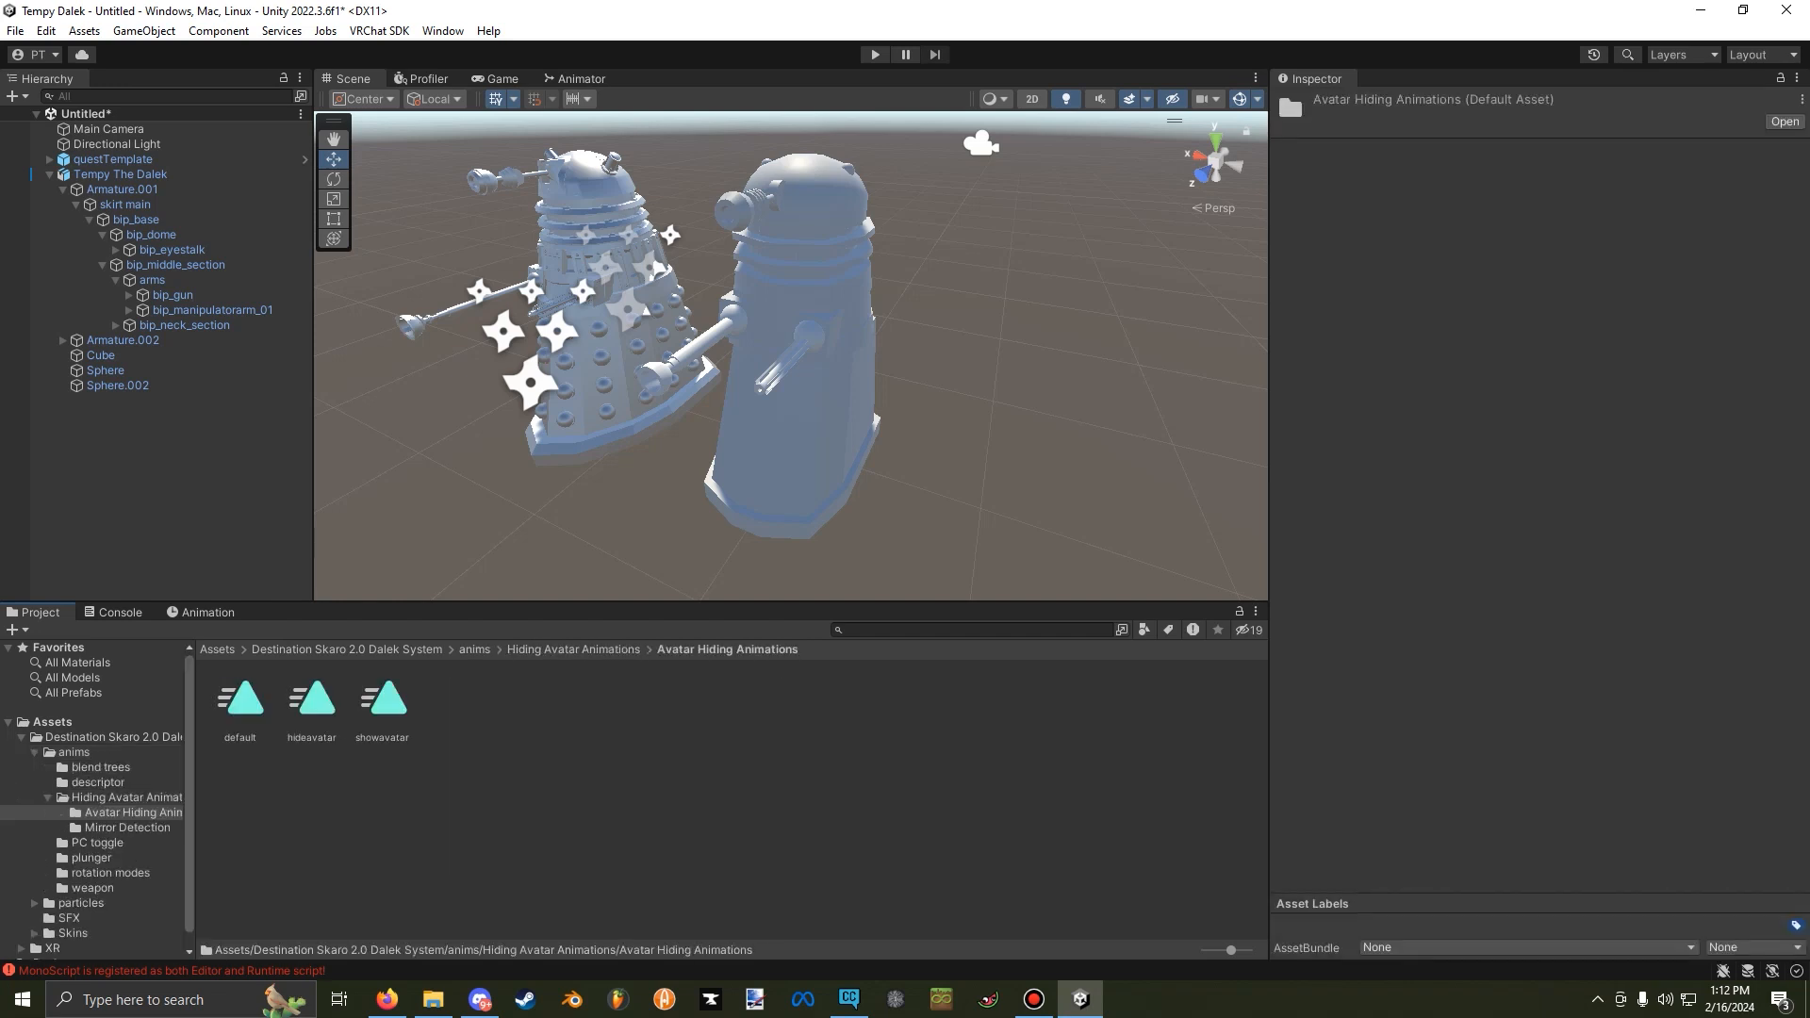
Create a new animation clip for Tempy The Dalek, overwriting the existing default.anim.
left_click(201, 612)
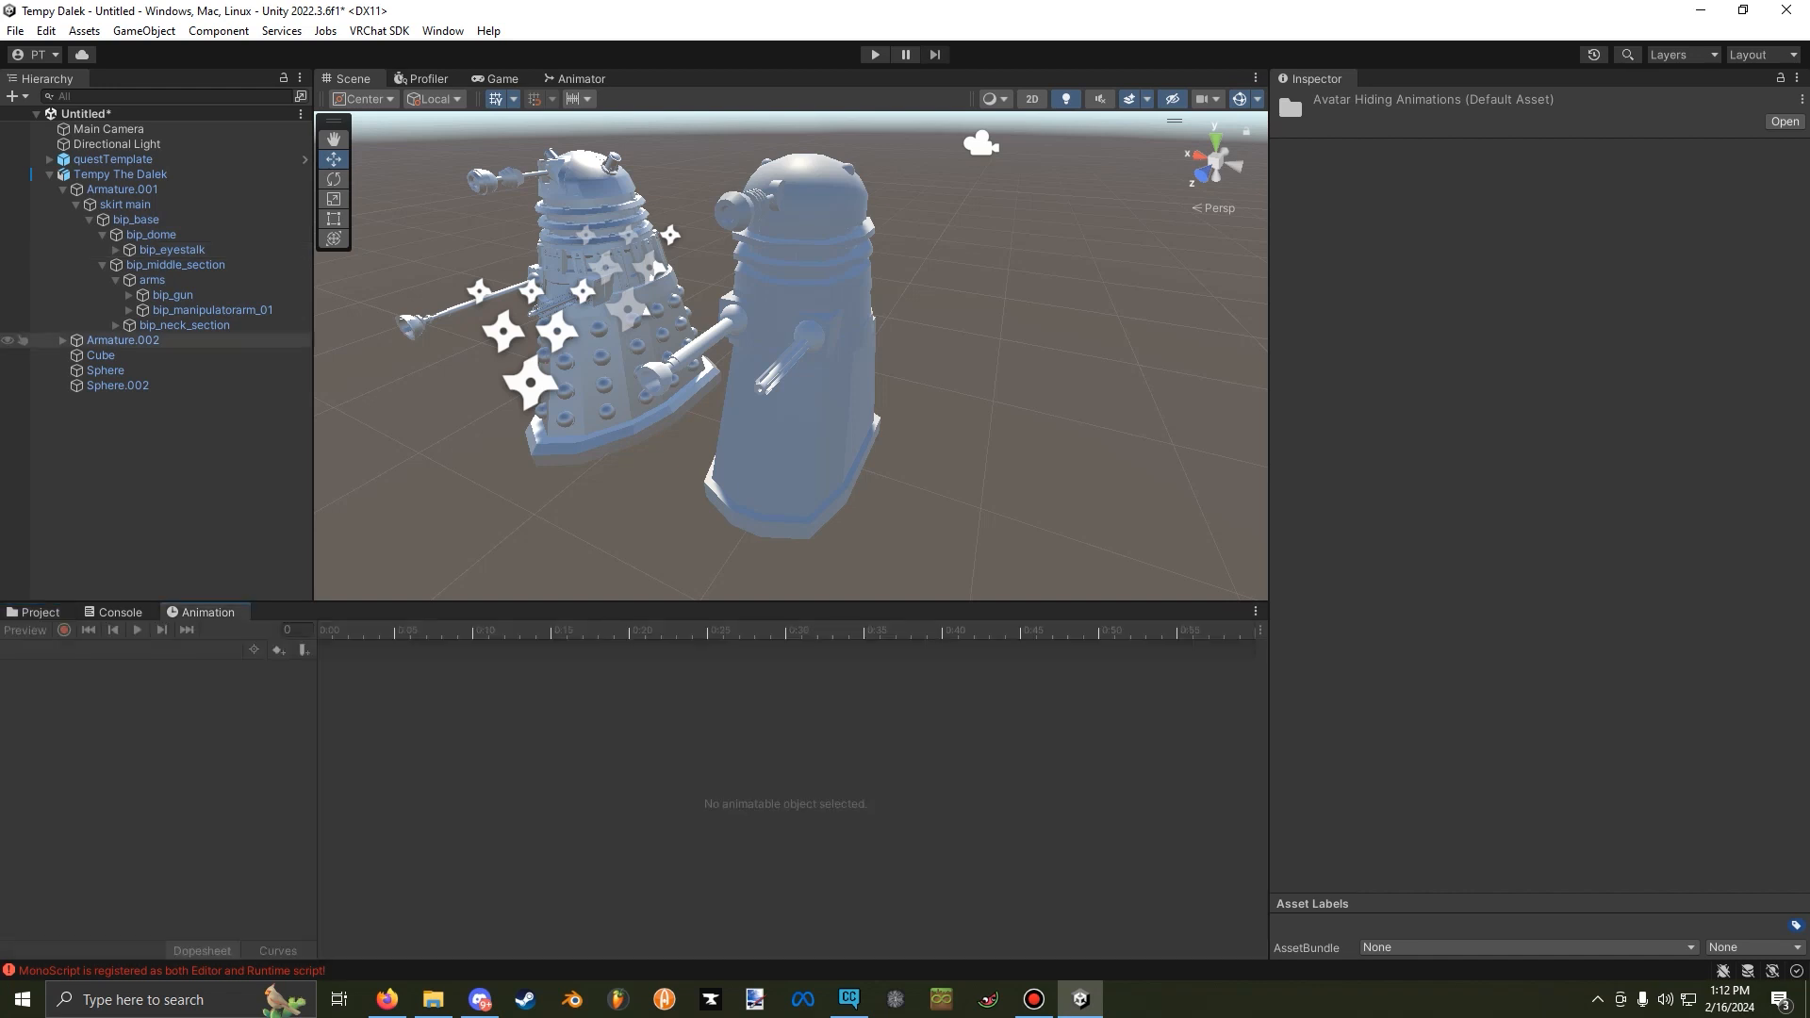
left_click(121, 174)
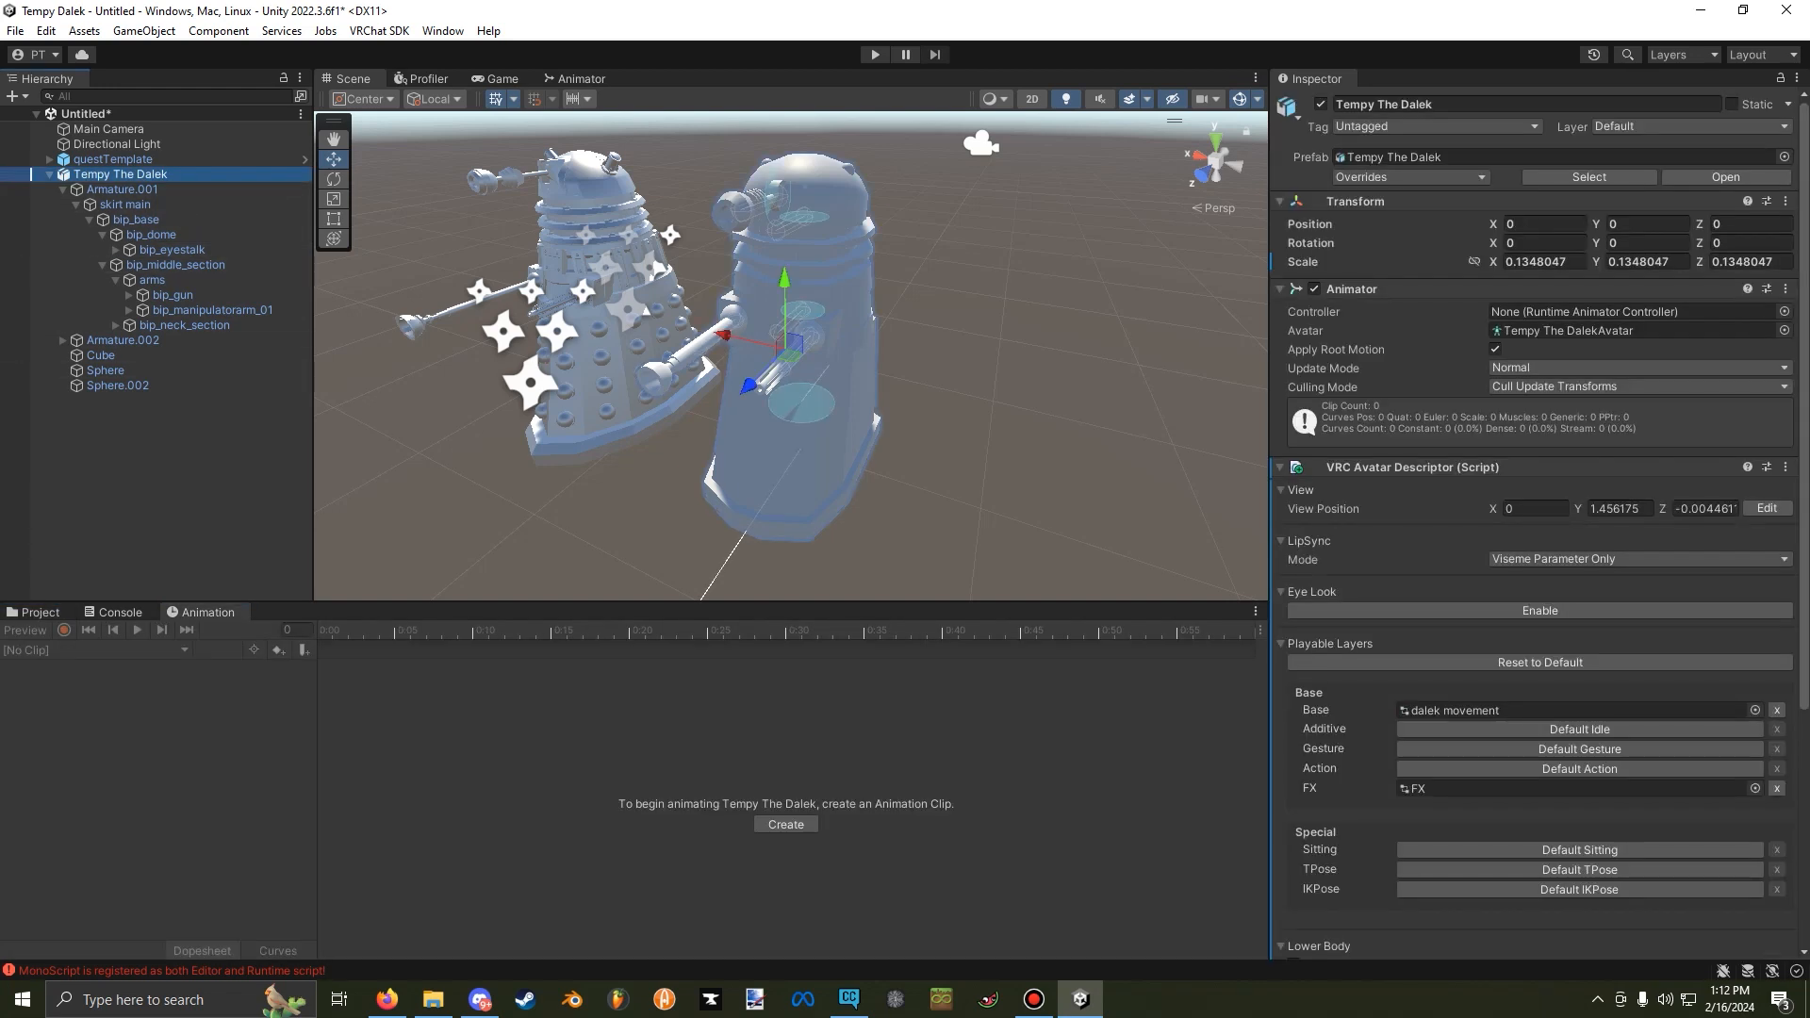
left_click(785, 824)
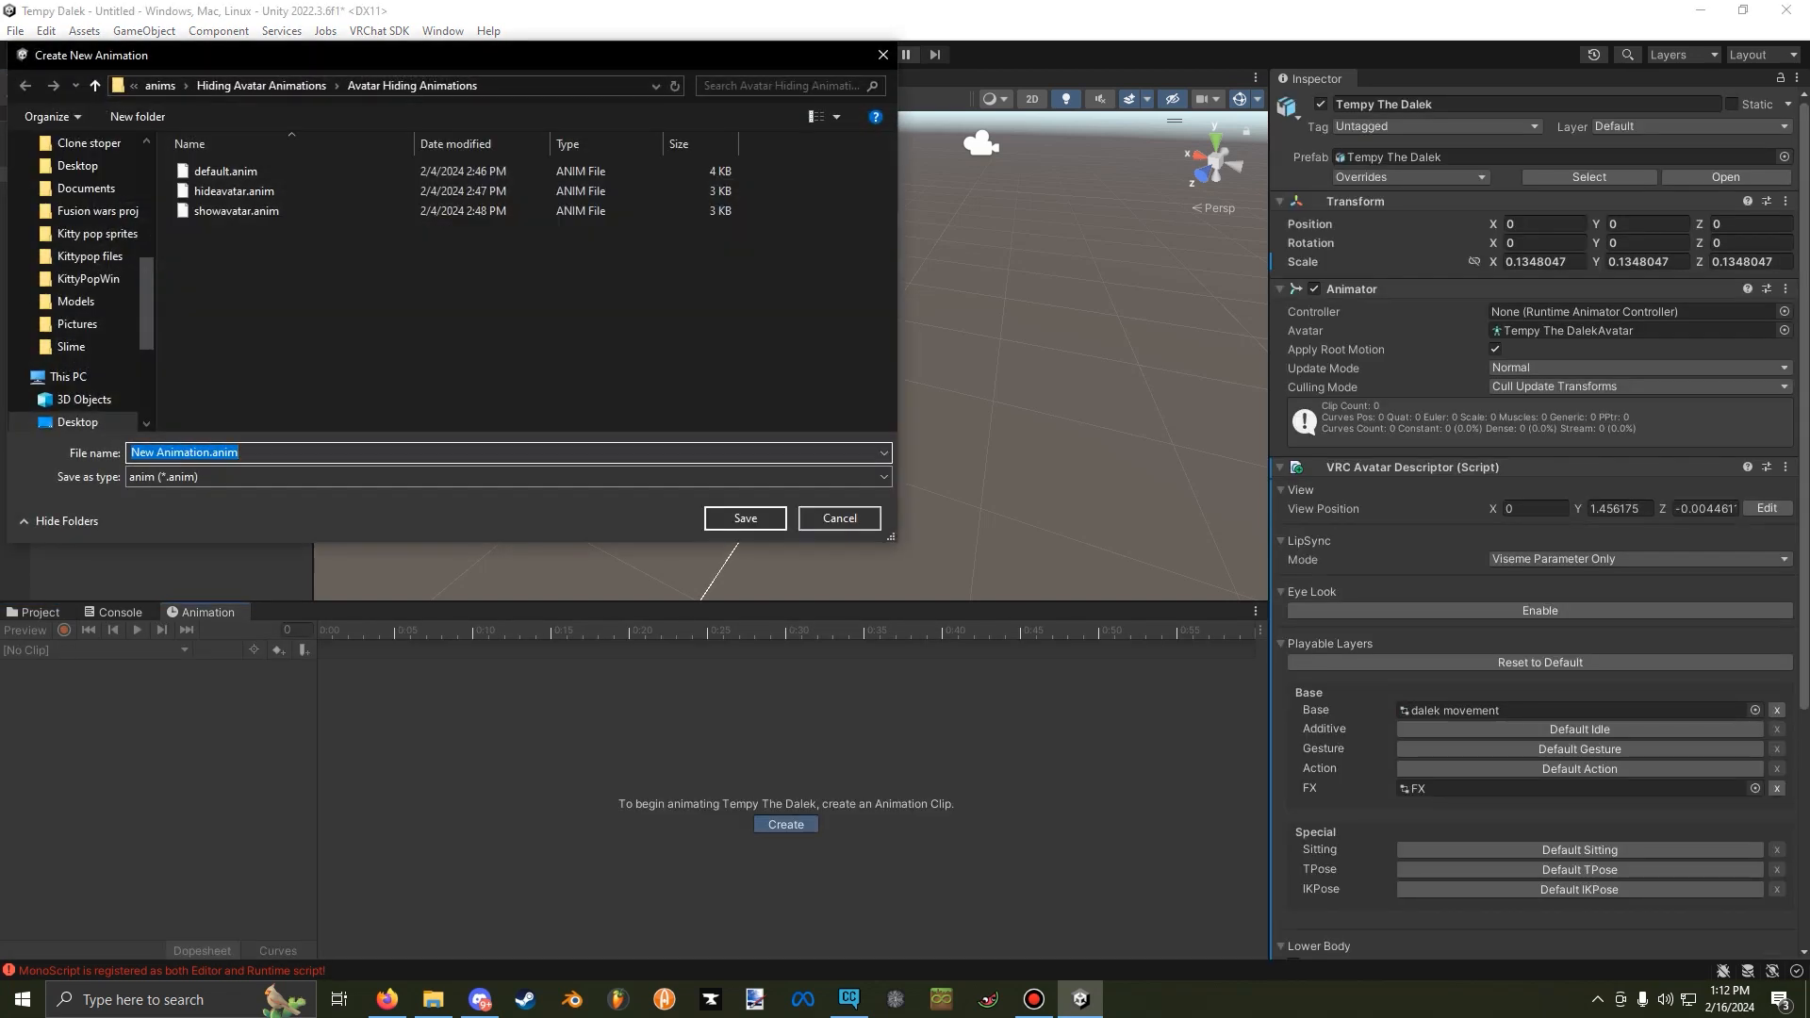
left_click(226, 172)
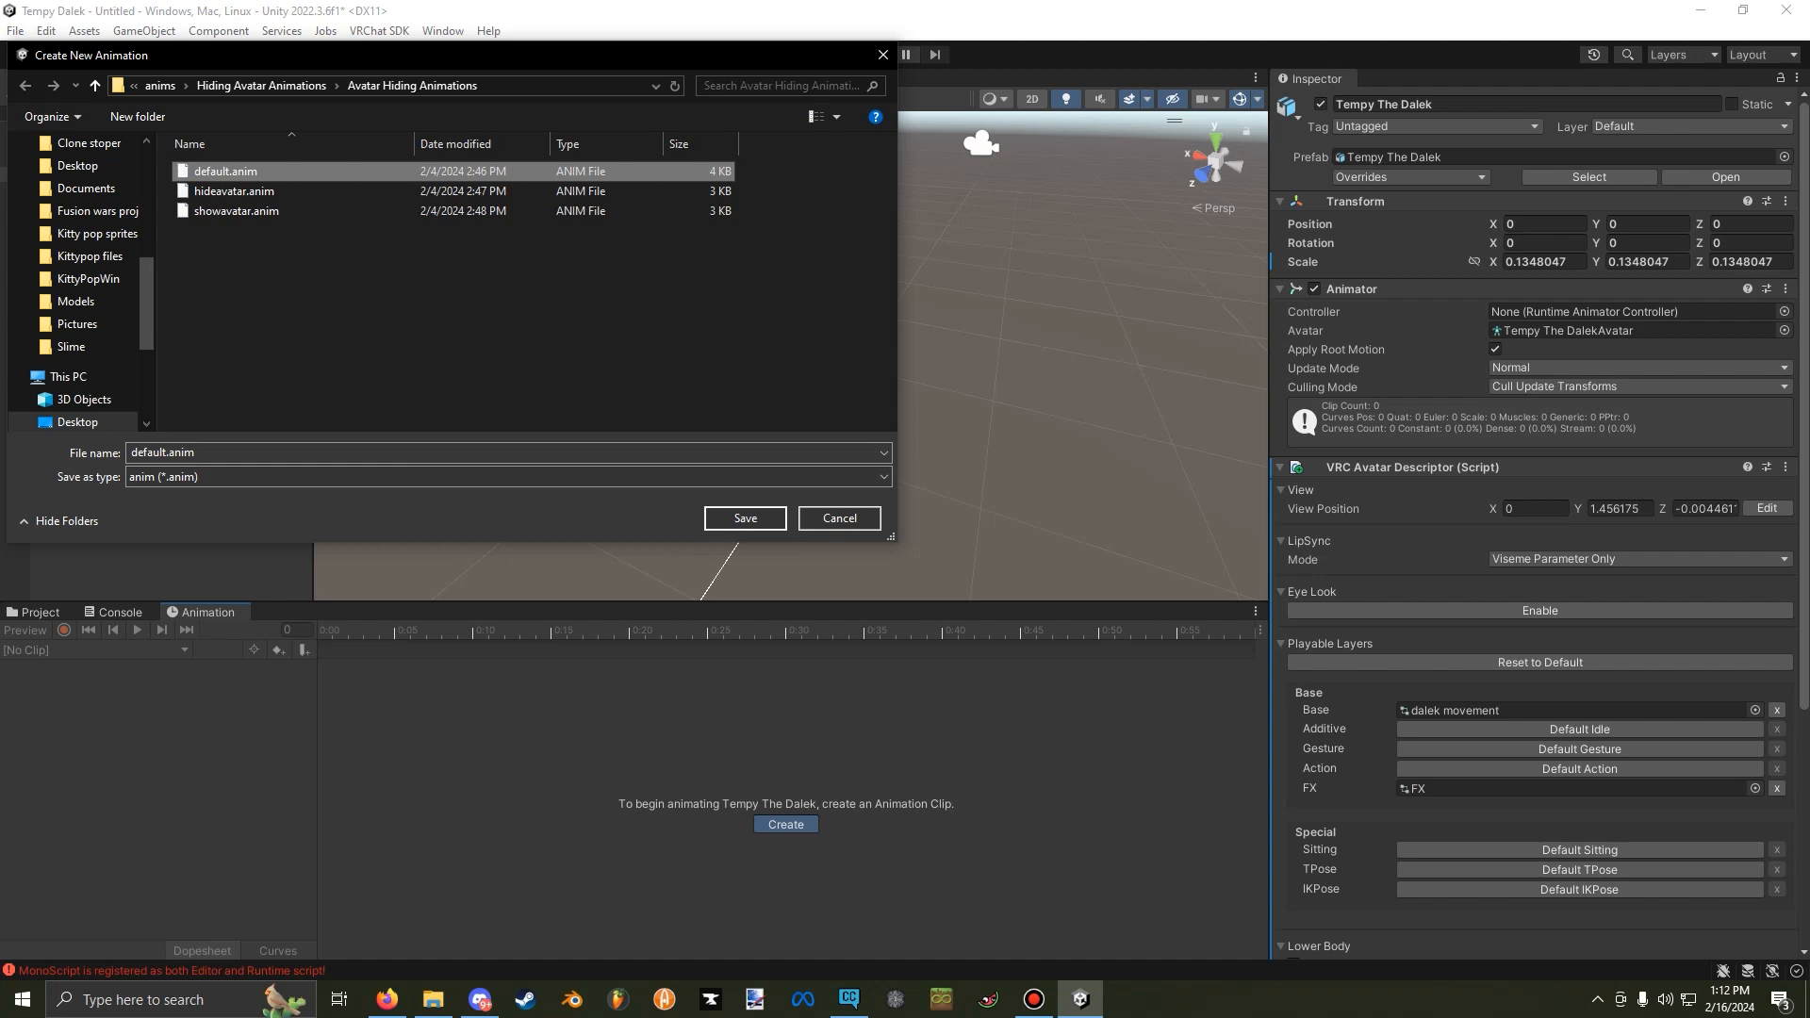
left_click(745, 518)
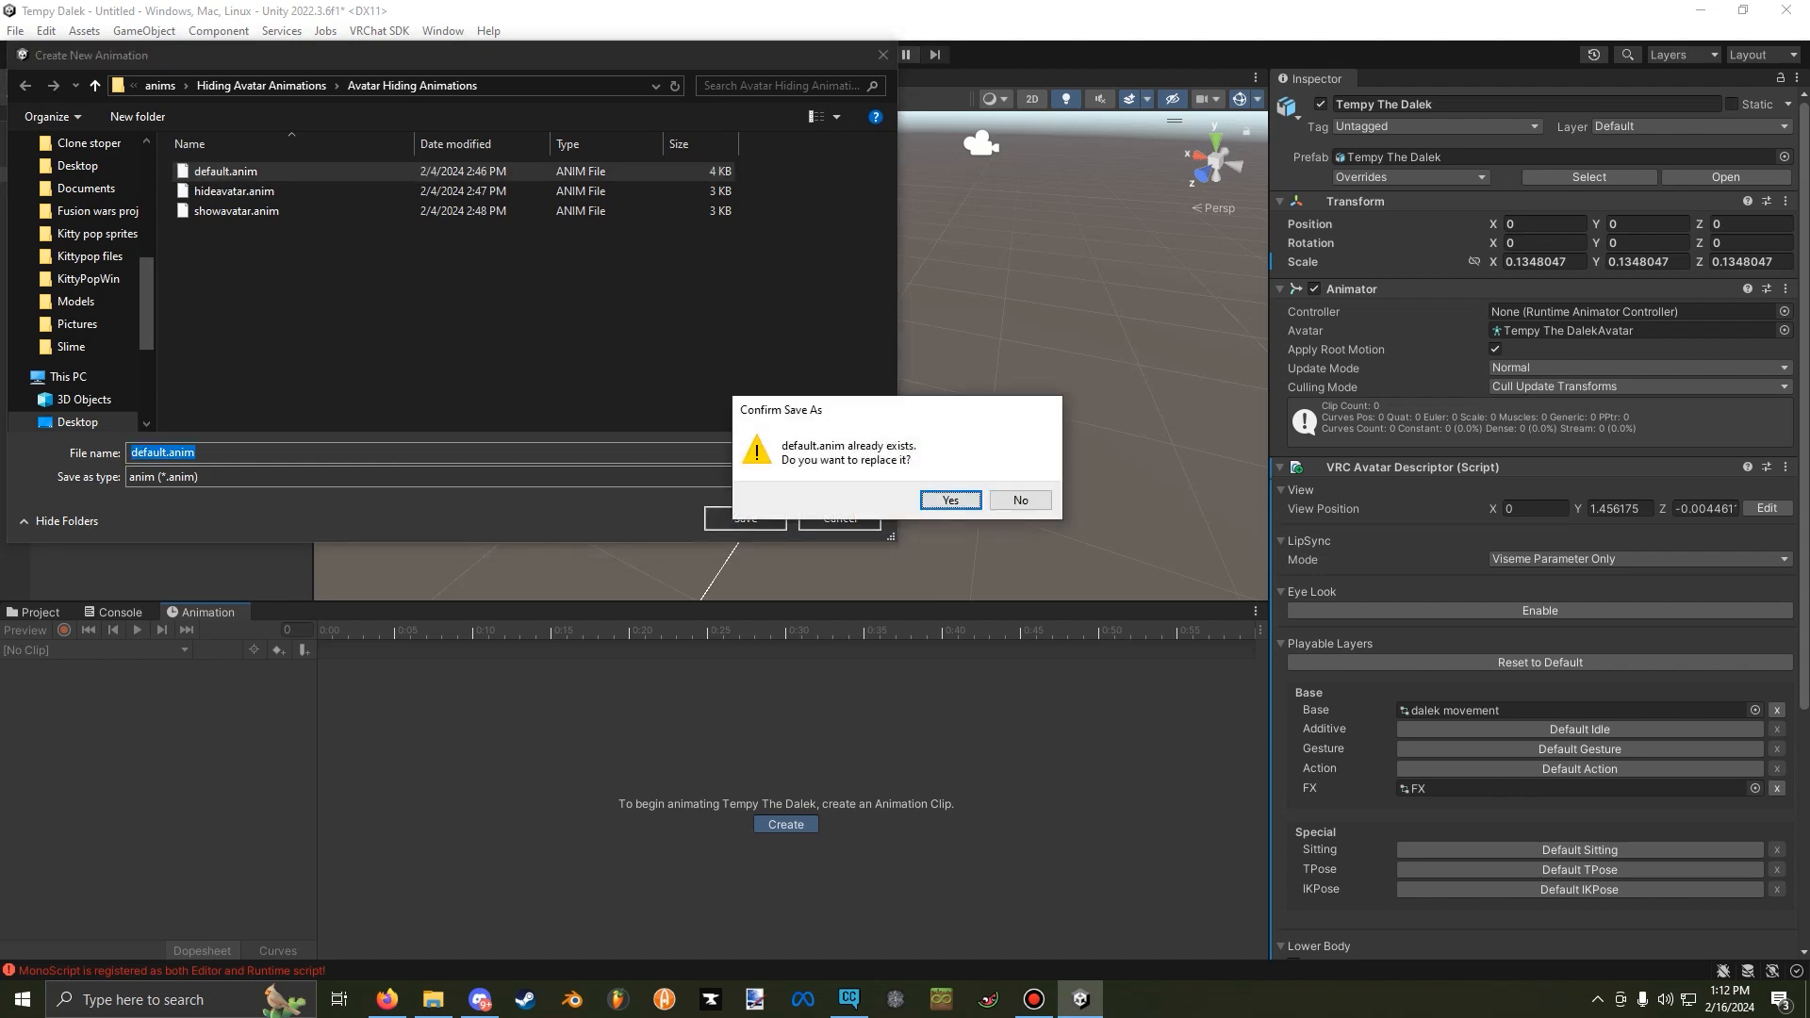
key("Return")
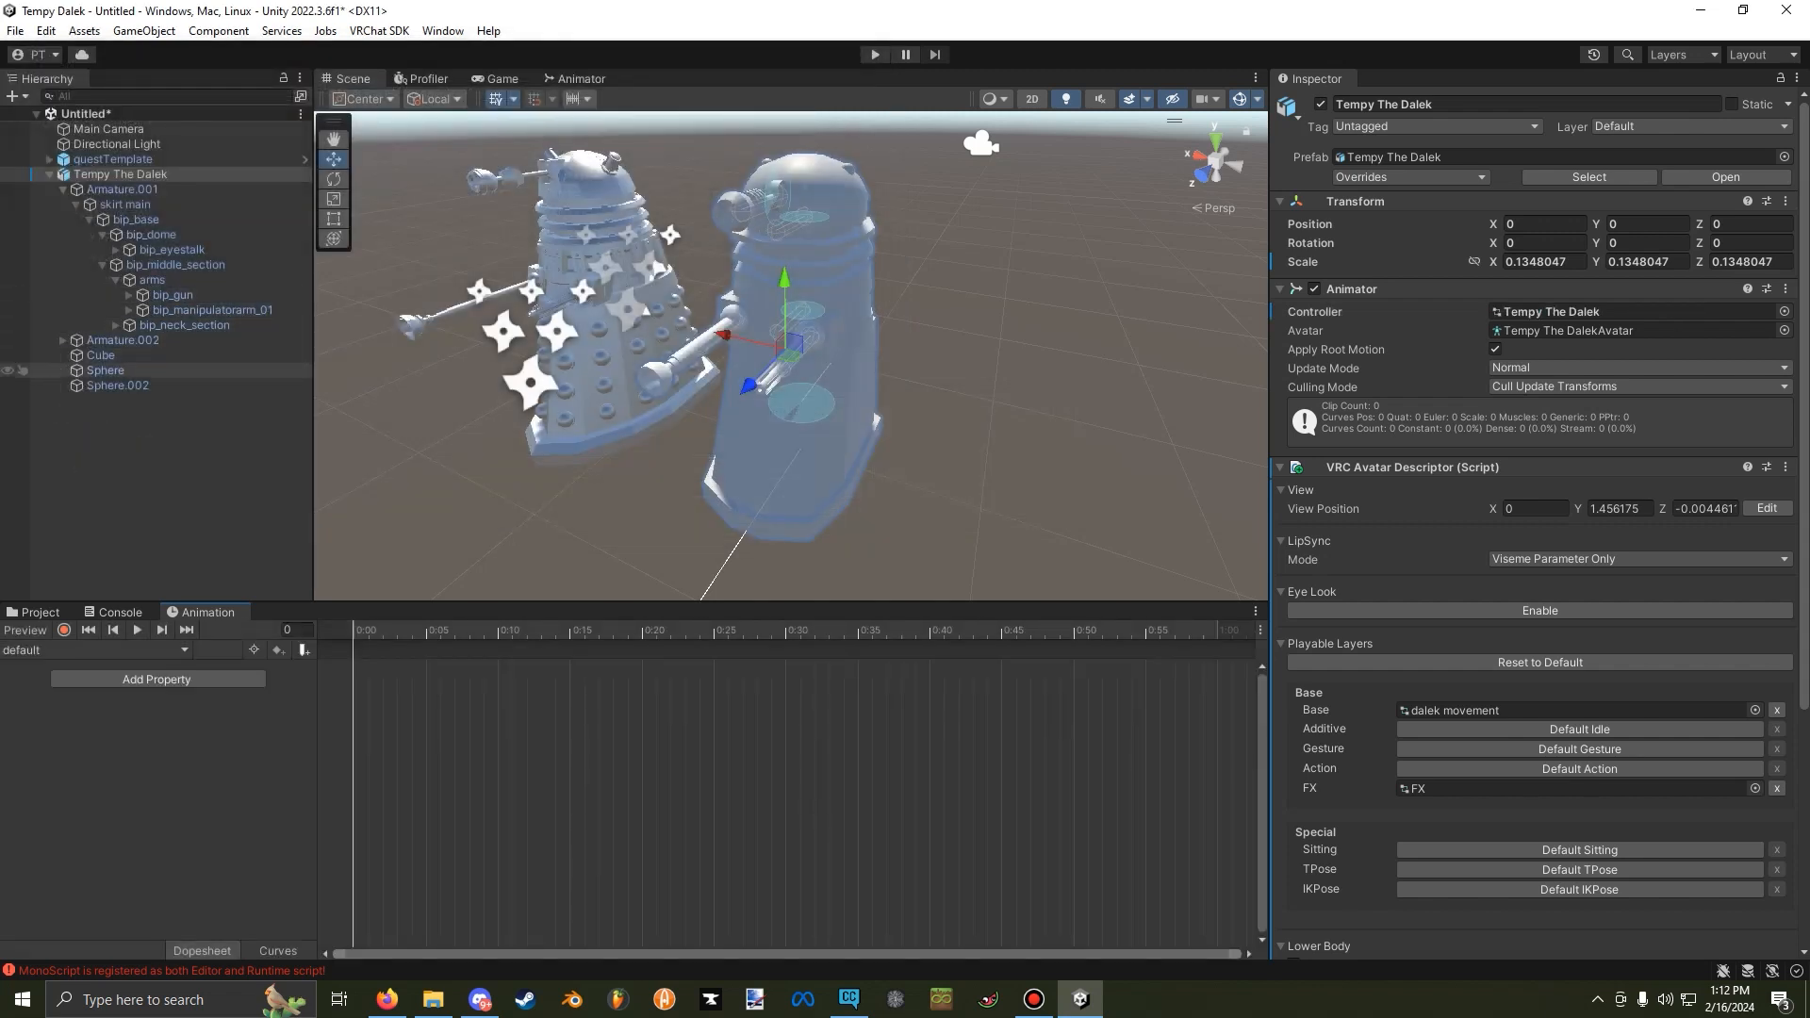
Record Tempy The Dalek's Cube and Sphere.002 as active at frame 0 of the default clip, and end the recording and preview.
left_click(100, 355)
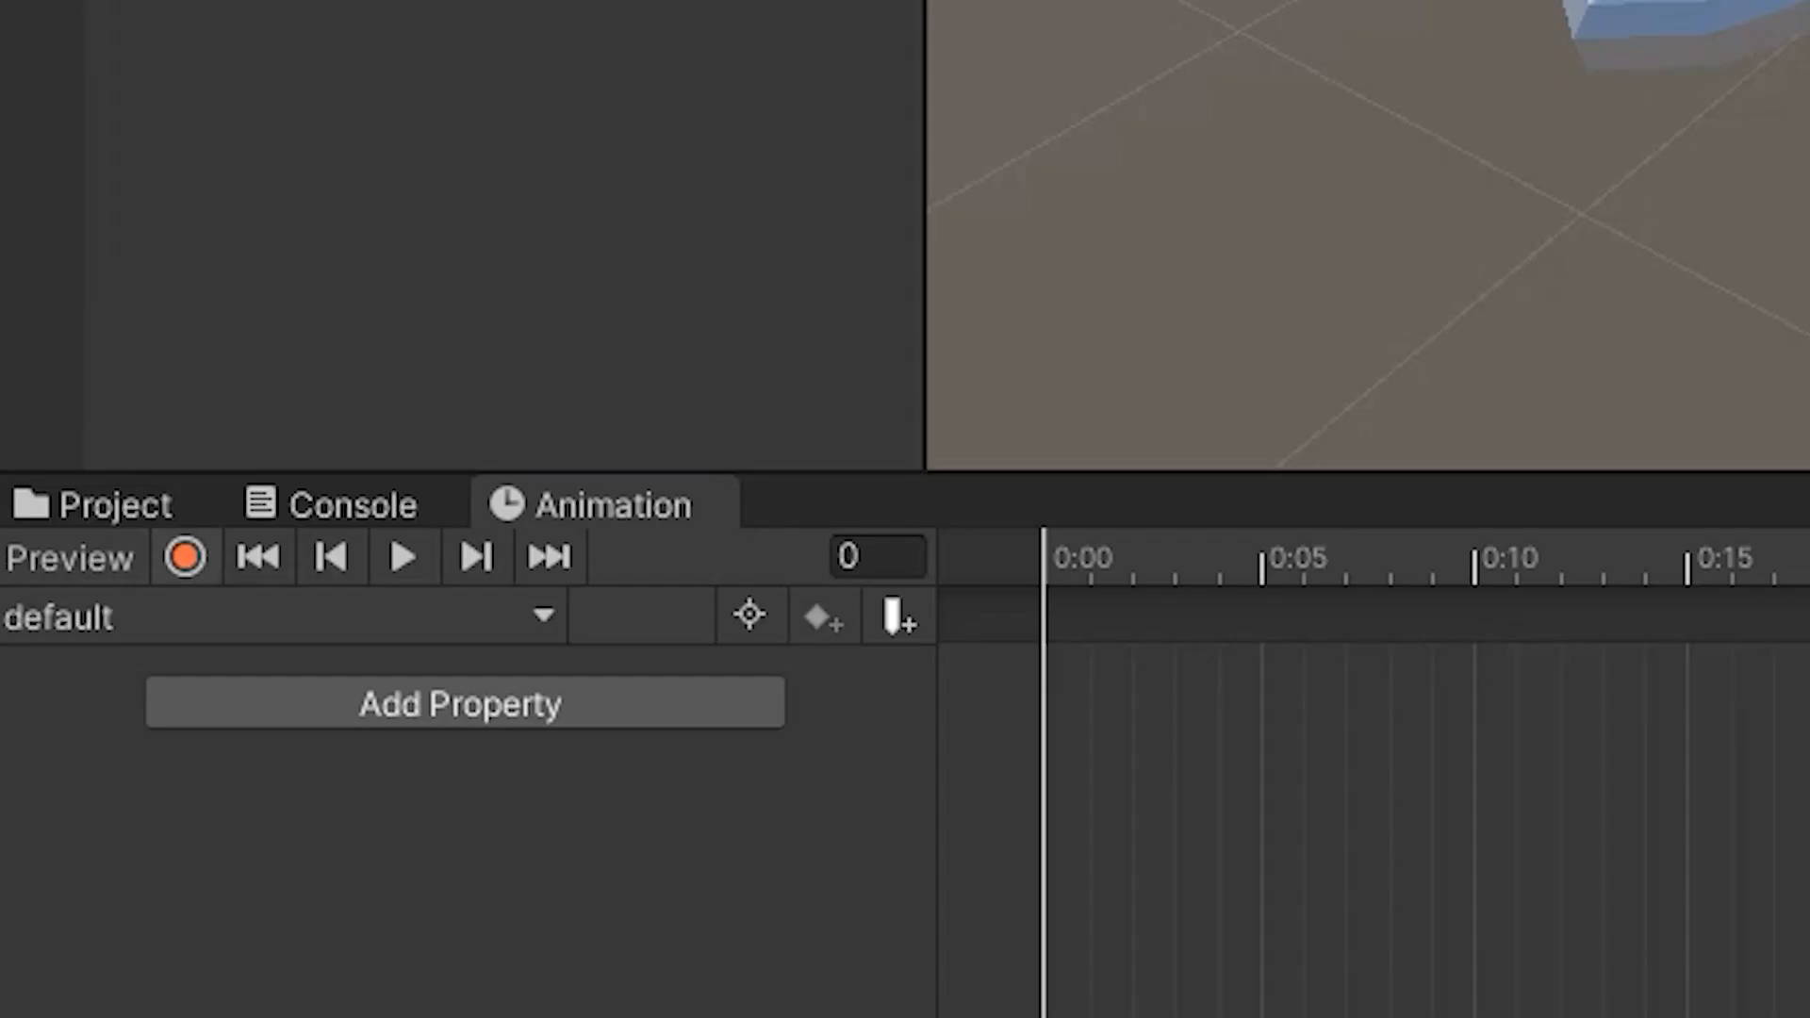
left_click(64, 630)
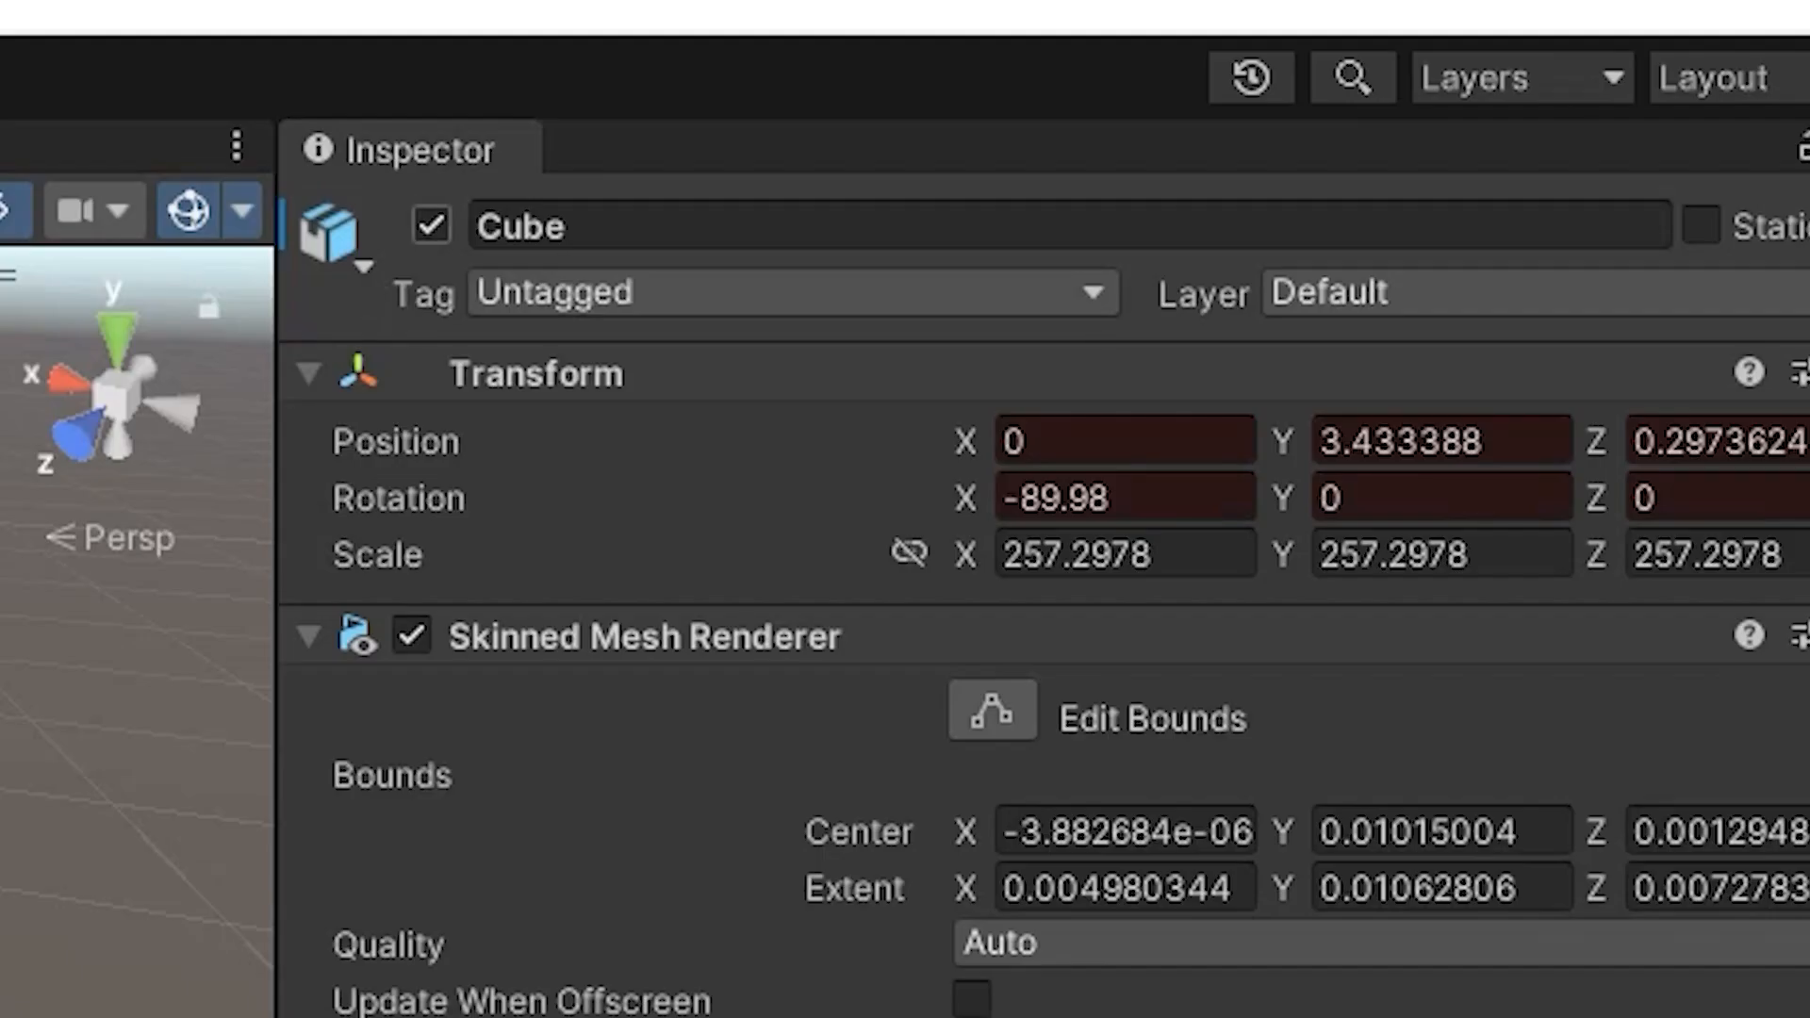
left_click(432, 226)
left_click(432, 225)
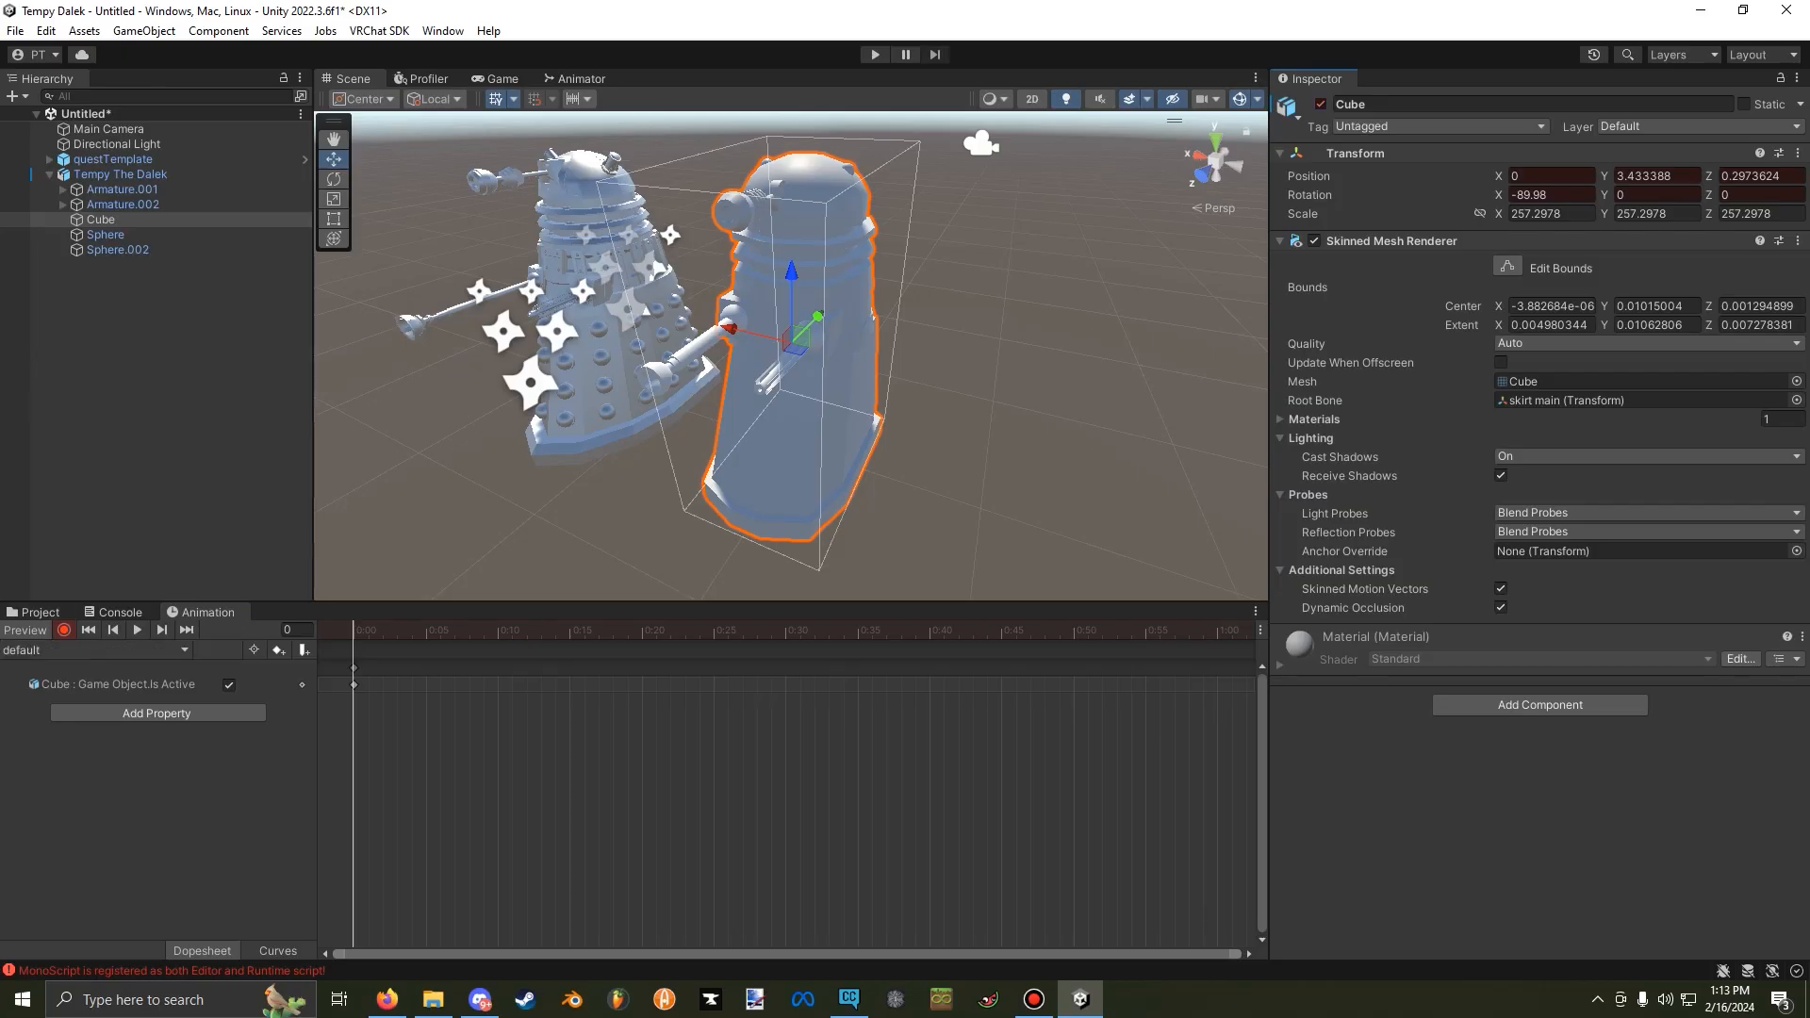
left_click(118, 249)
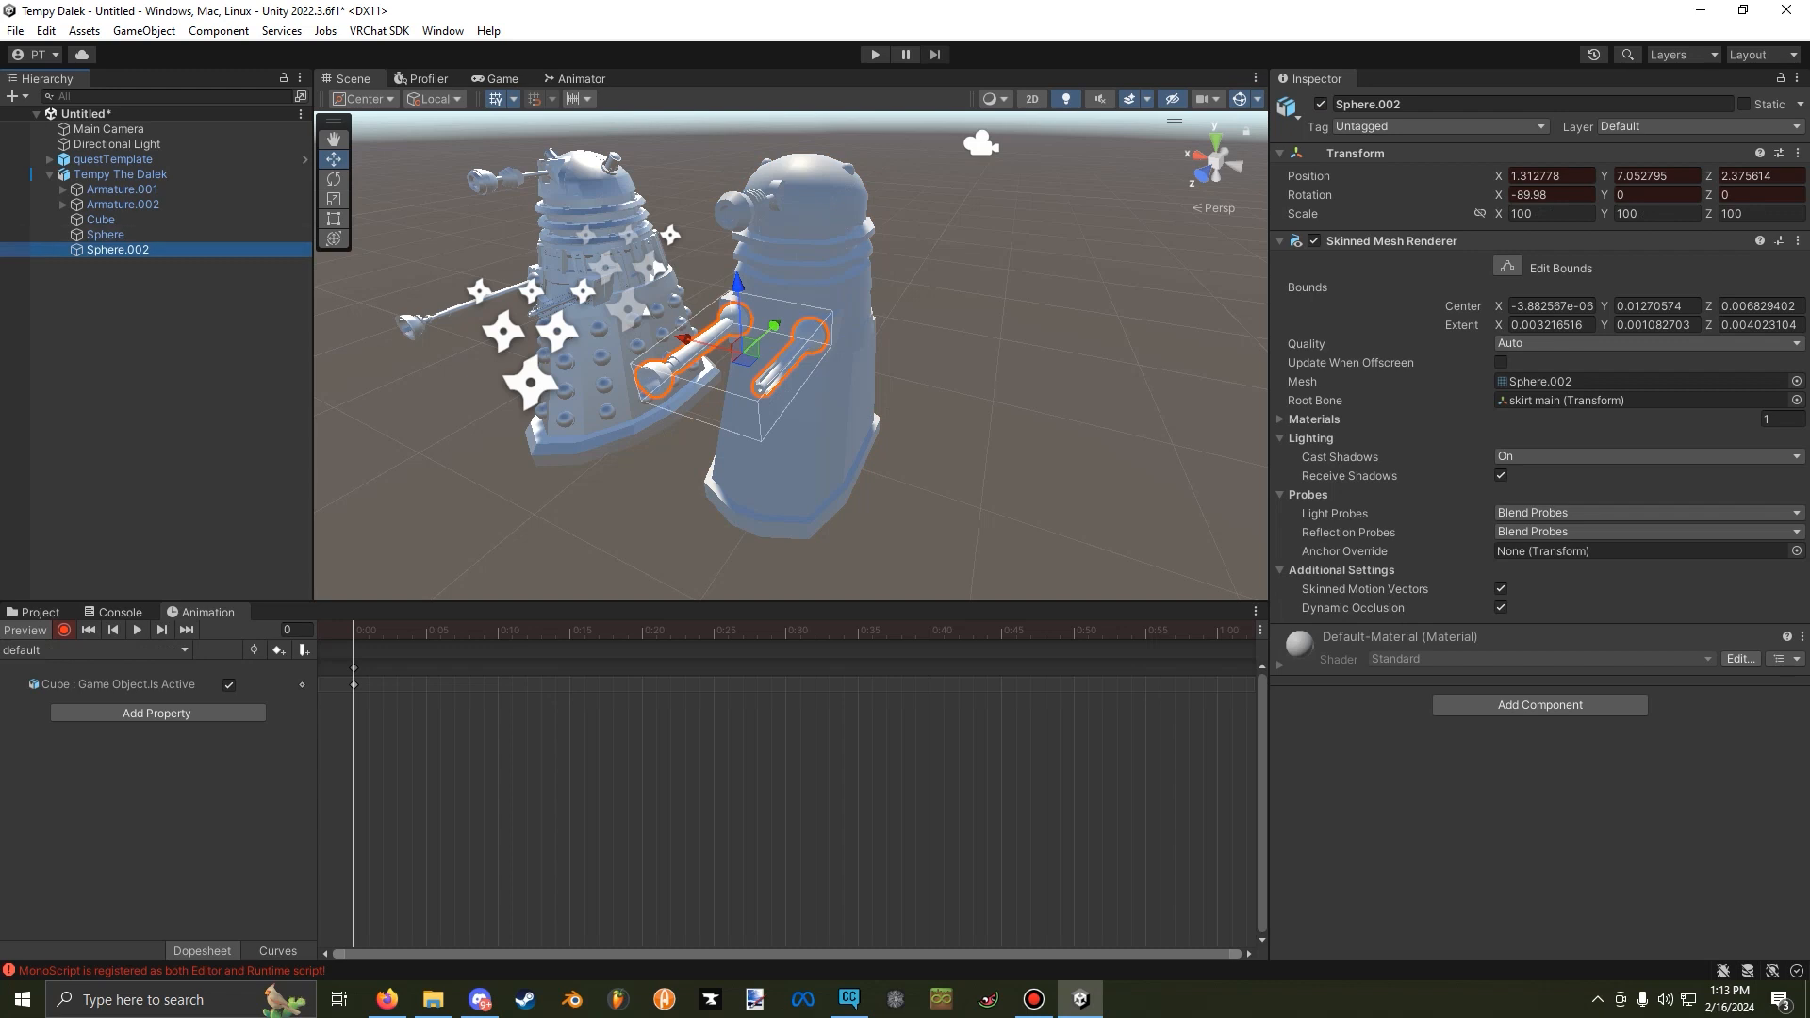
left_click(1321, 105)
left_click(1321, 104)
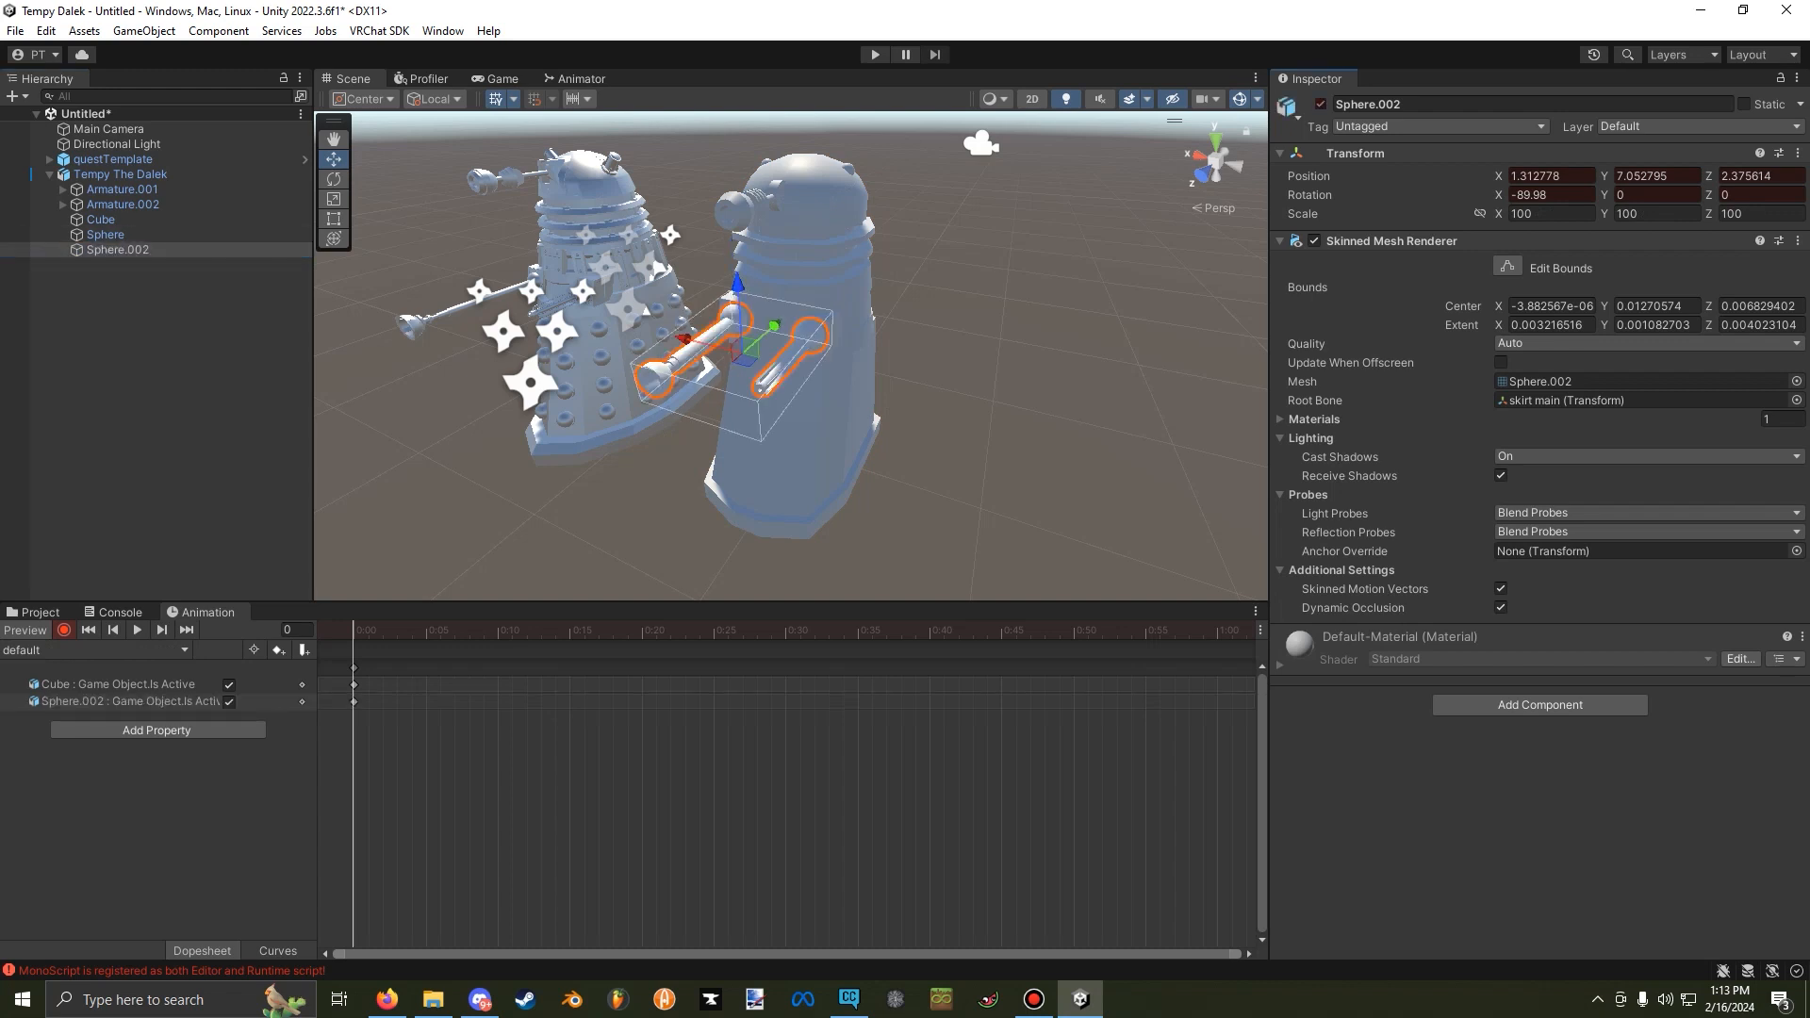
left_click(25, 629)
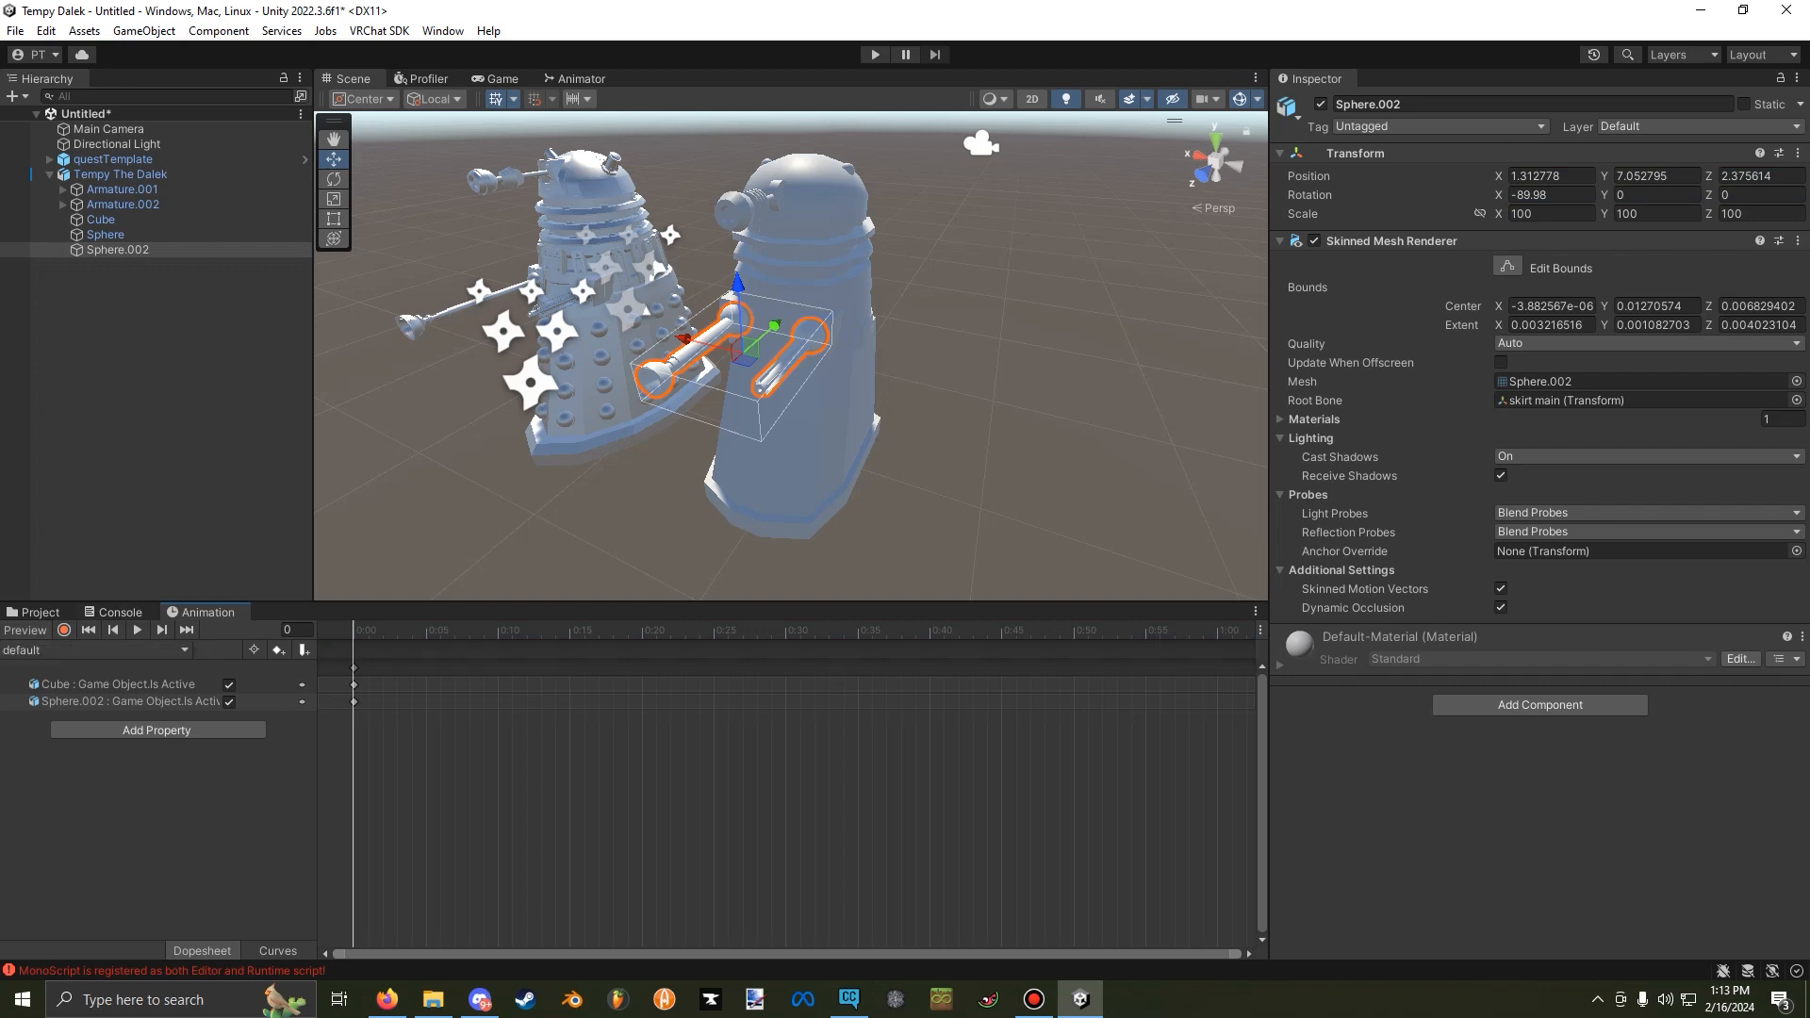
Create another animation clip for Tempy The Dalek, overwriting the existing hideavatar.anim.
left_click(94, 649)
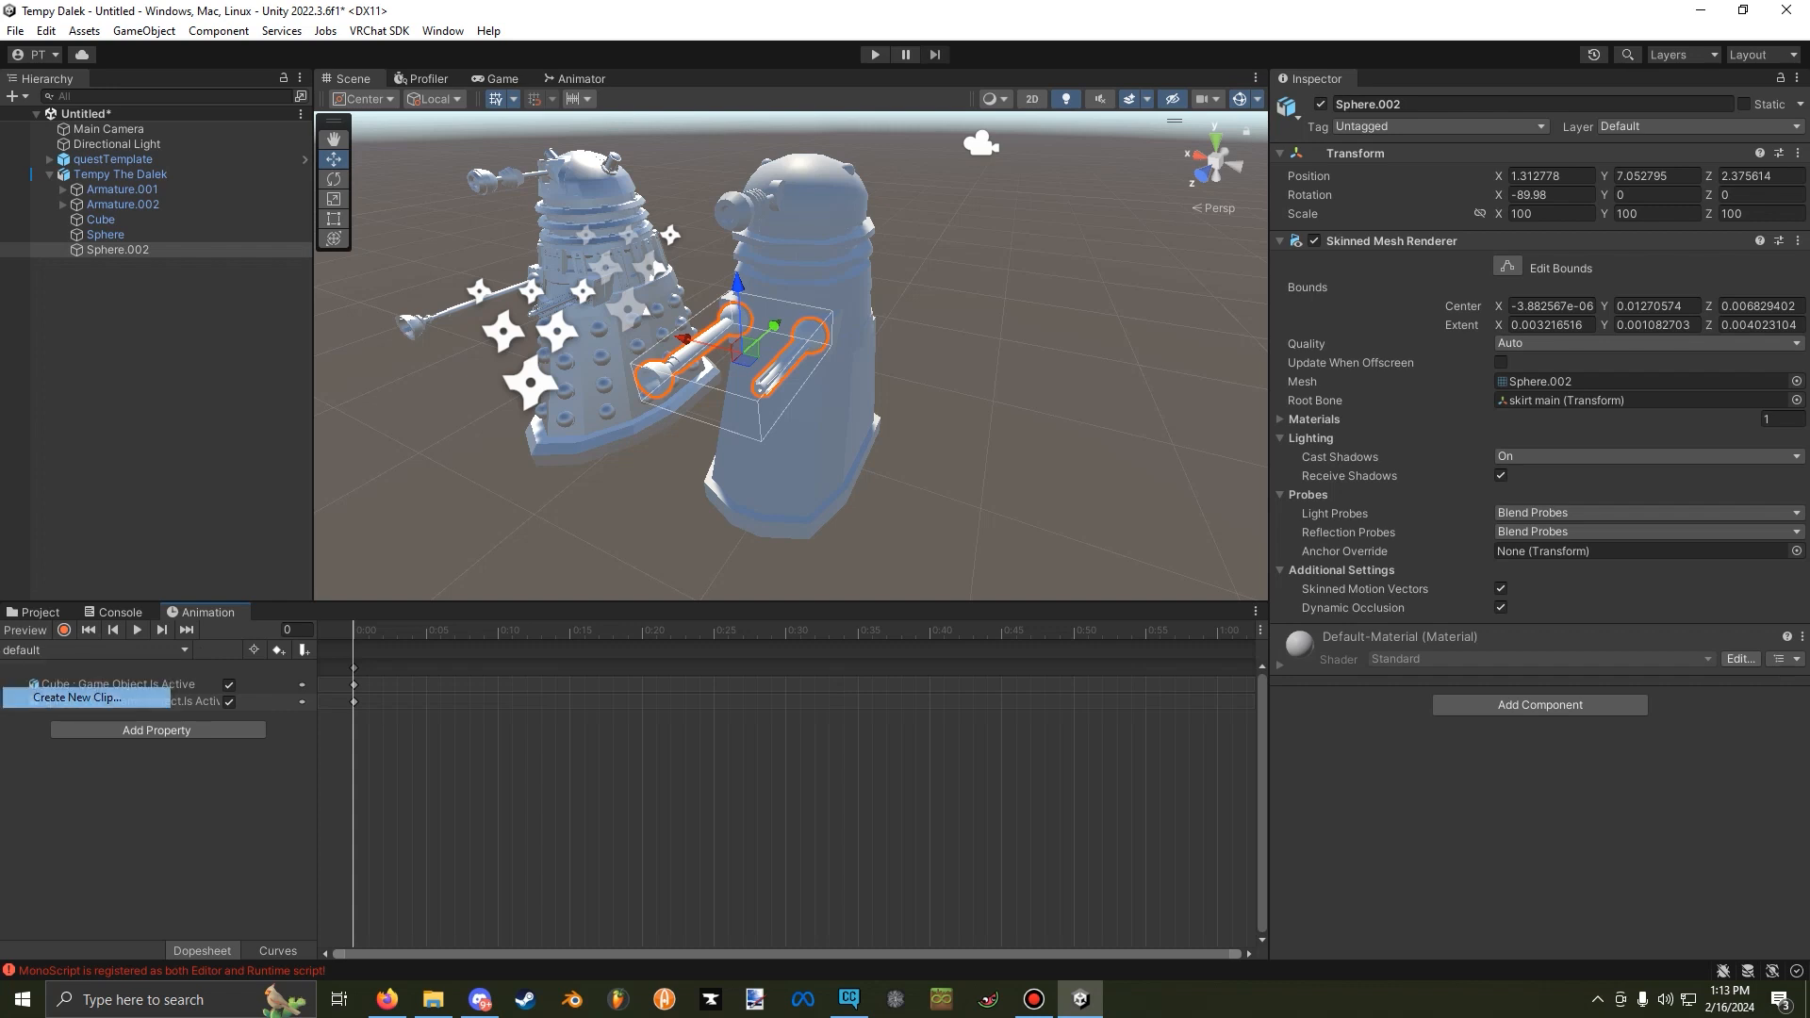
left_click(57, 698)
left_click(234, 191)
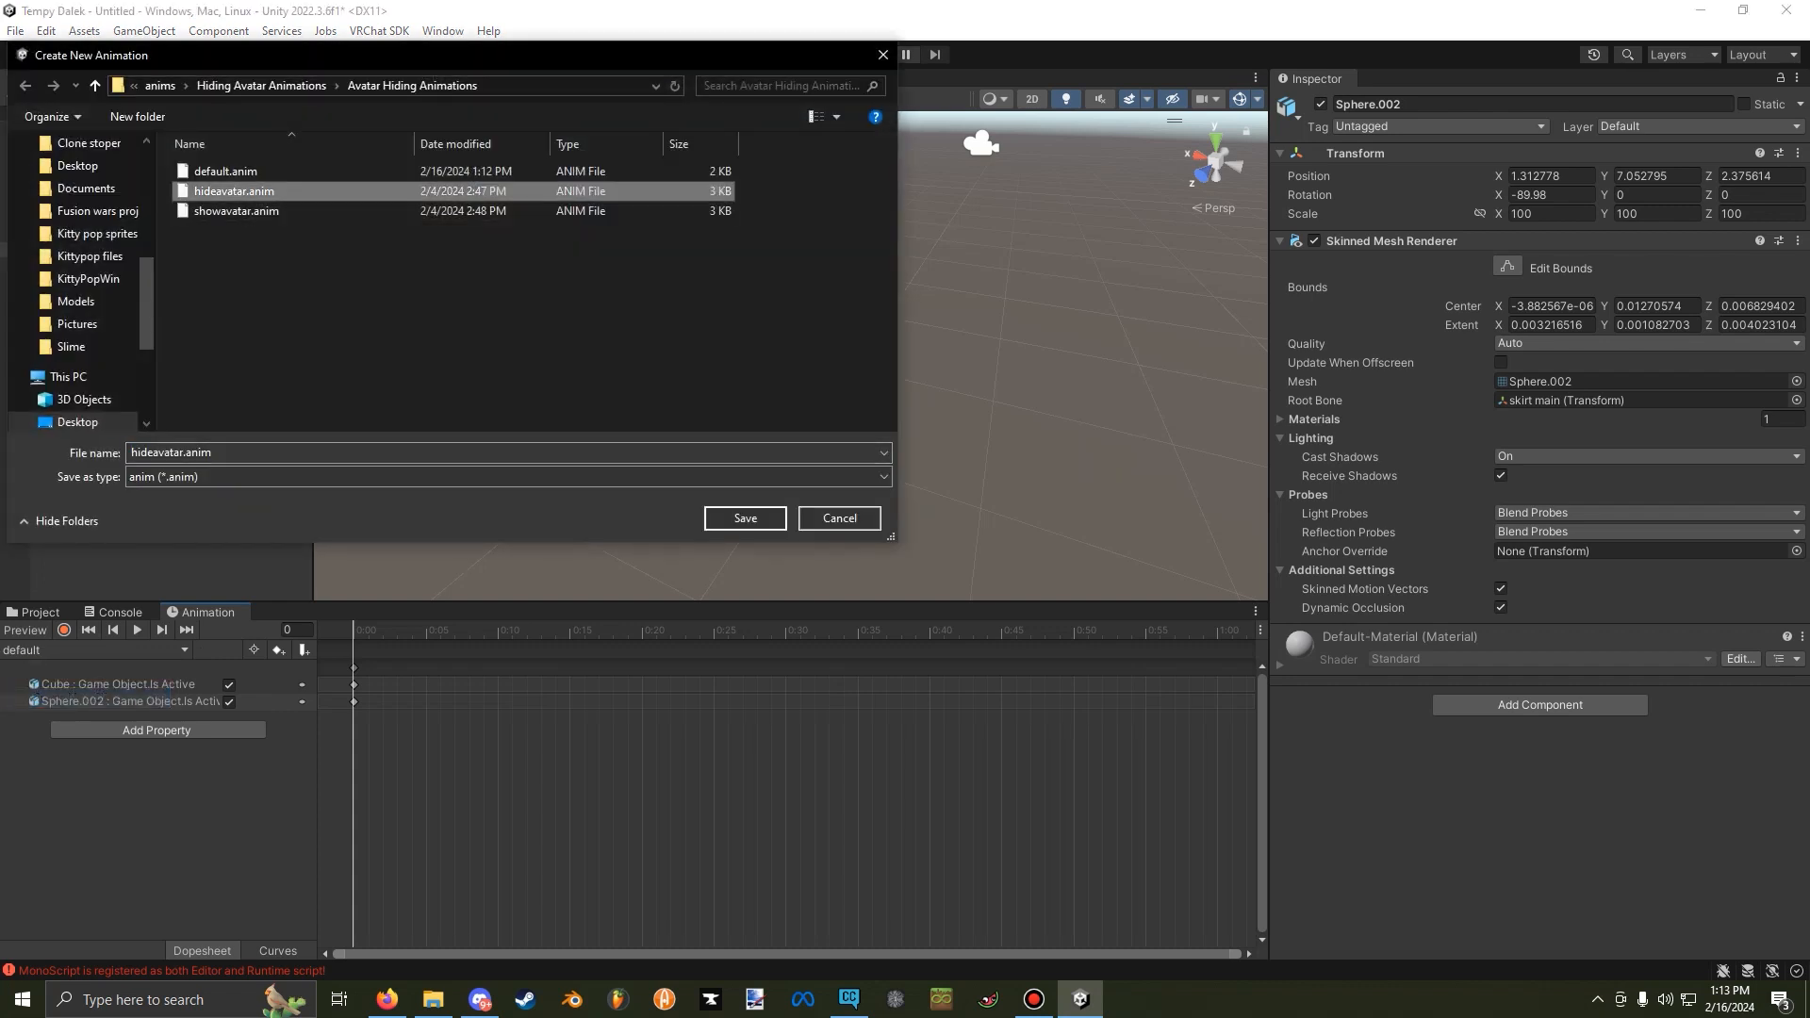
left_click(745, 519)
left_click(949, 499)
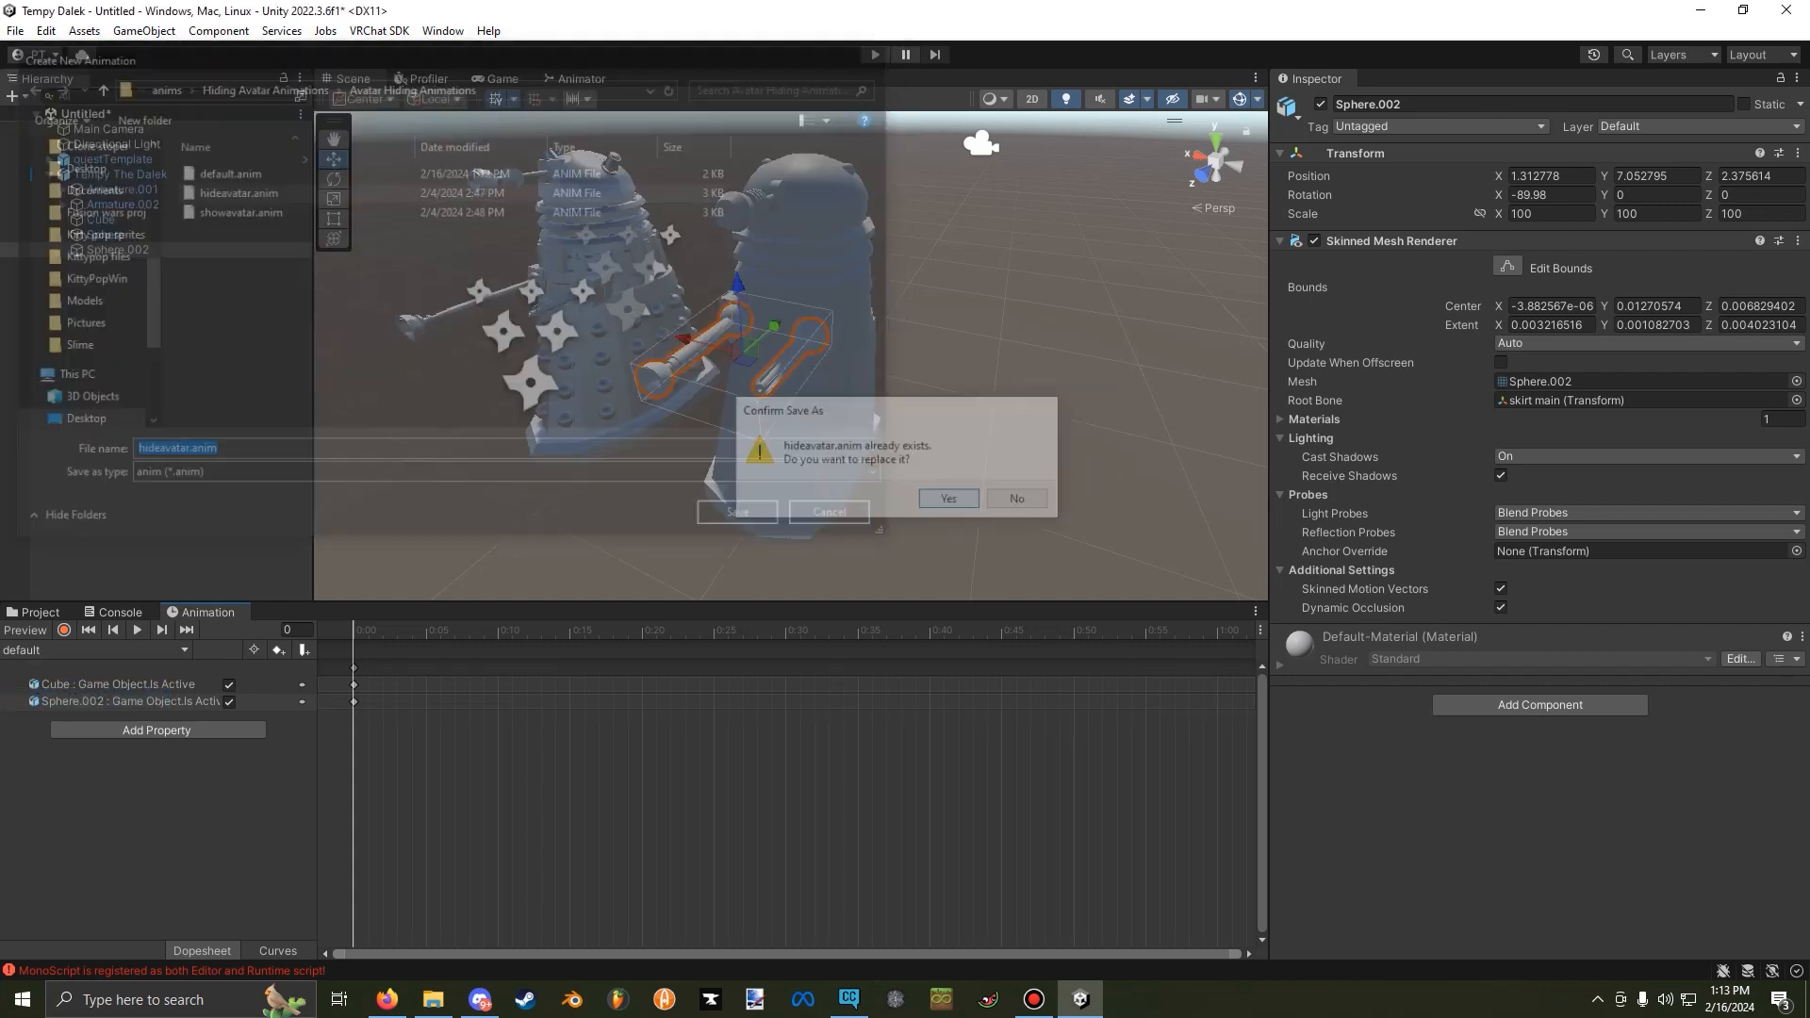
Record Tempy The Dalek's Cube as inactive at frame 0 of the hideavatar clip, and end the recording.
left_click(101, 219)
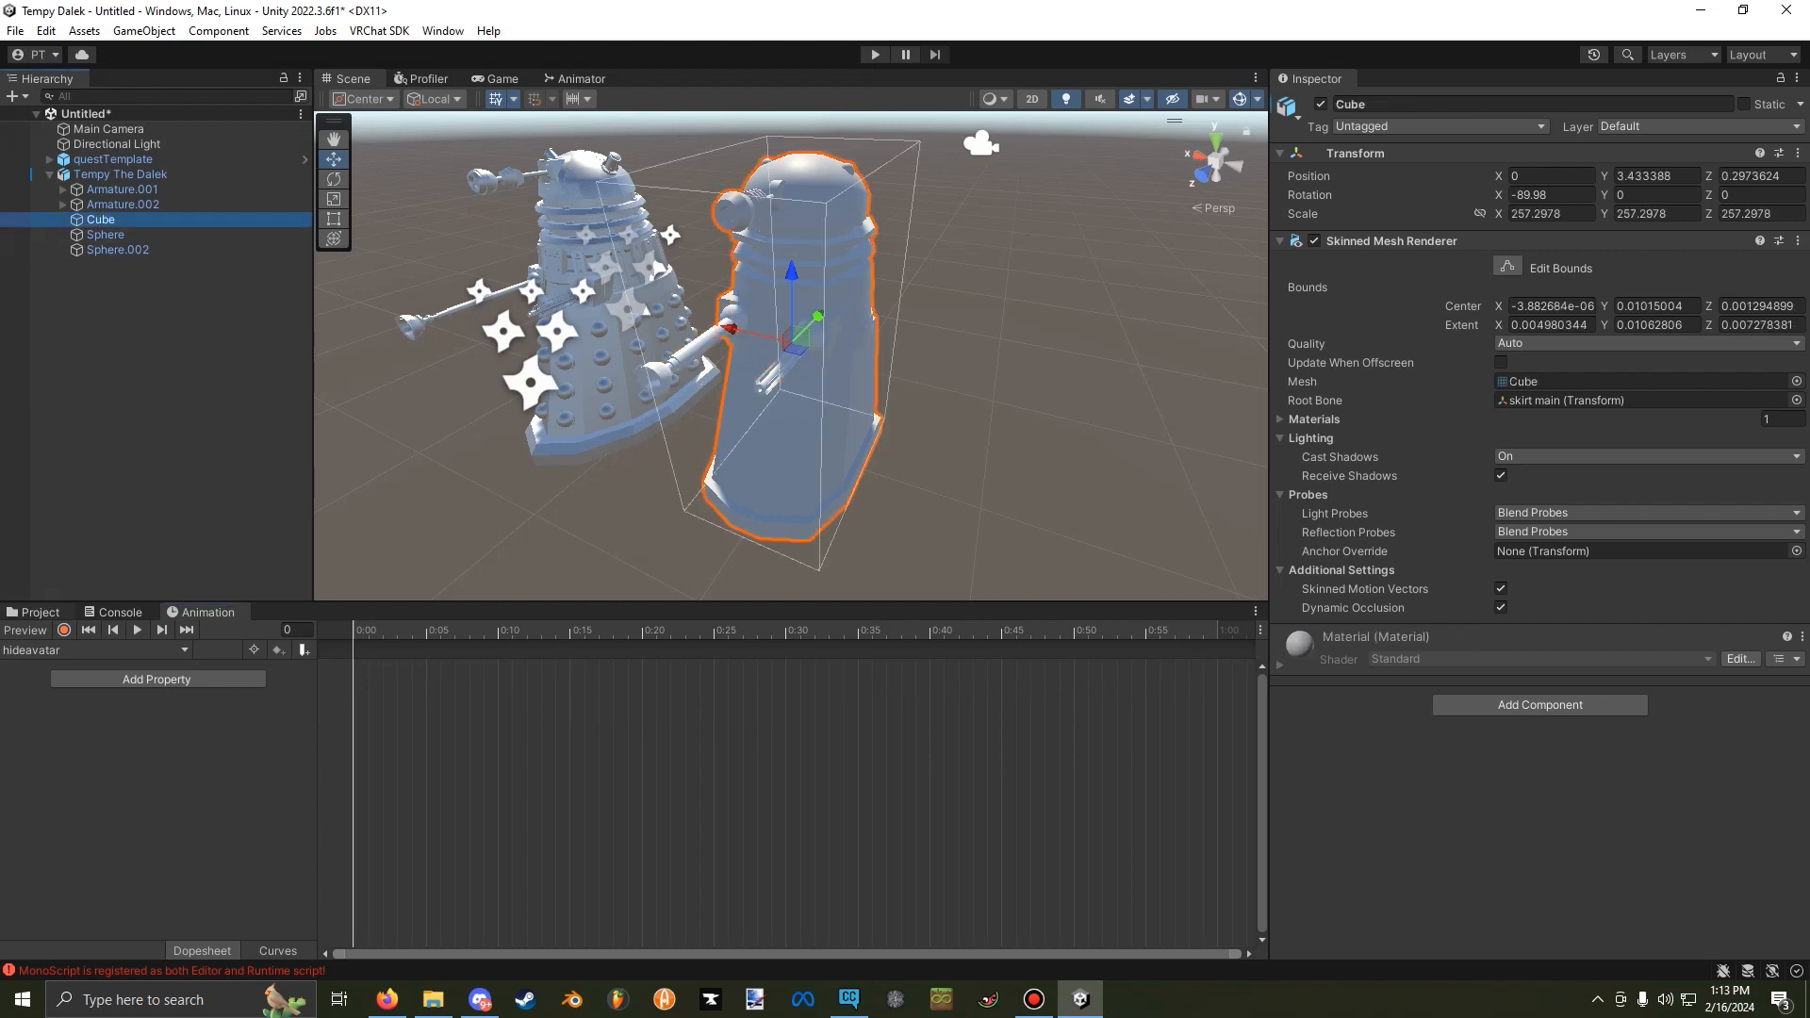
left_click(64, 629)
left_click(1320, 104)
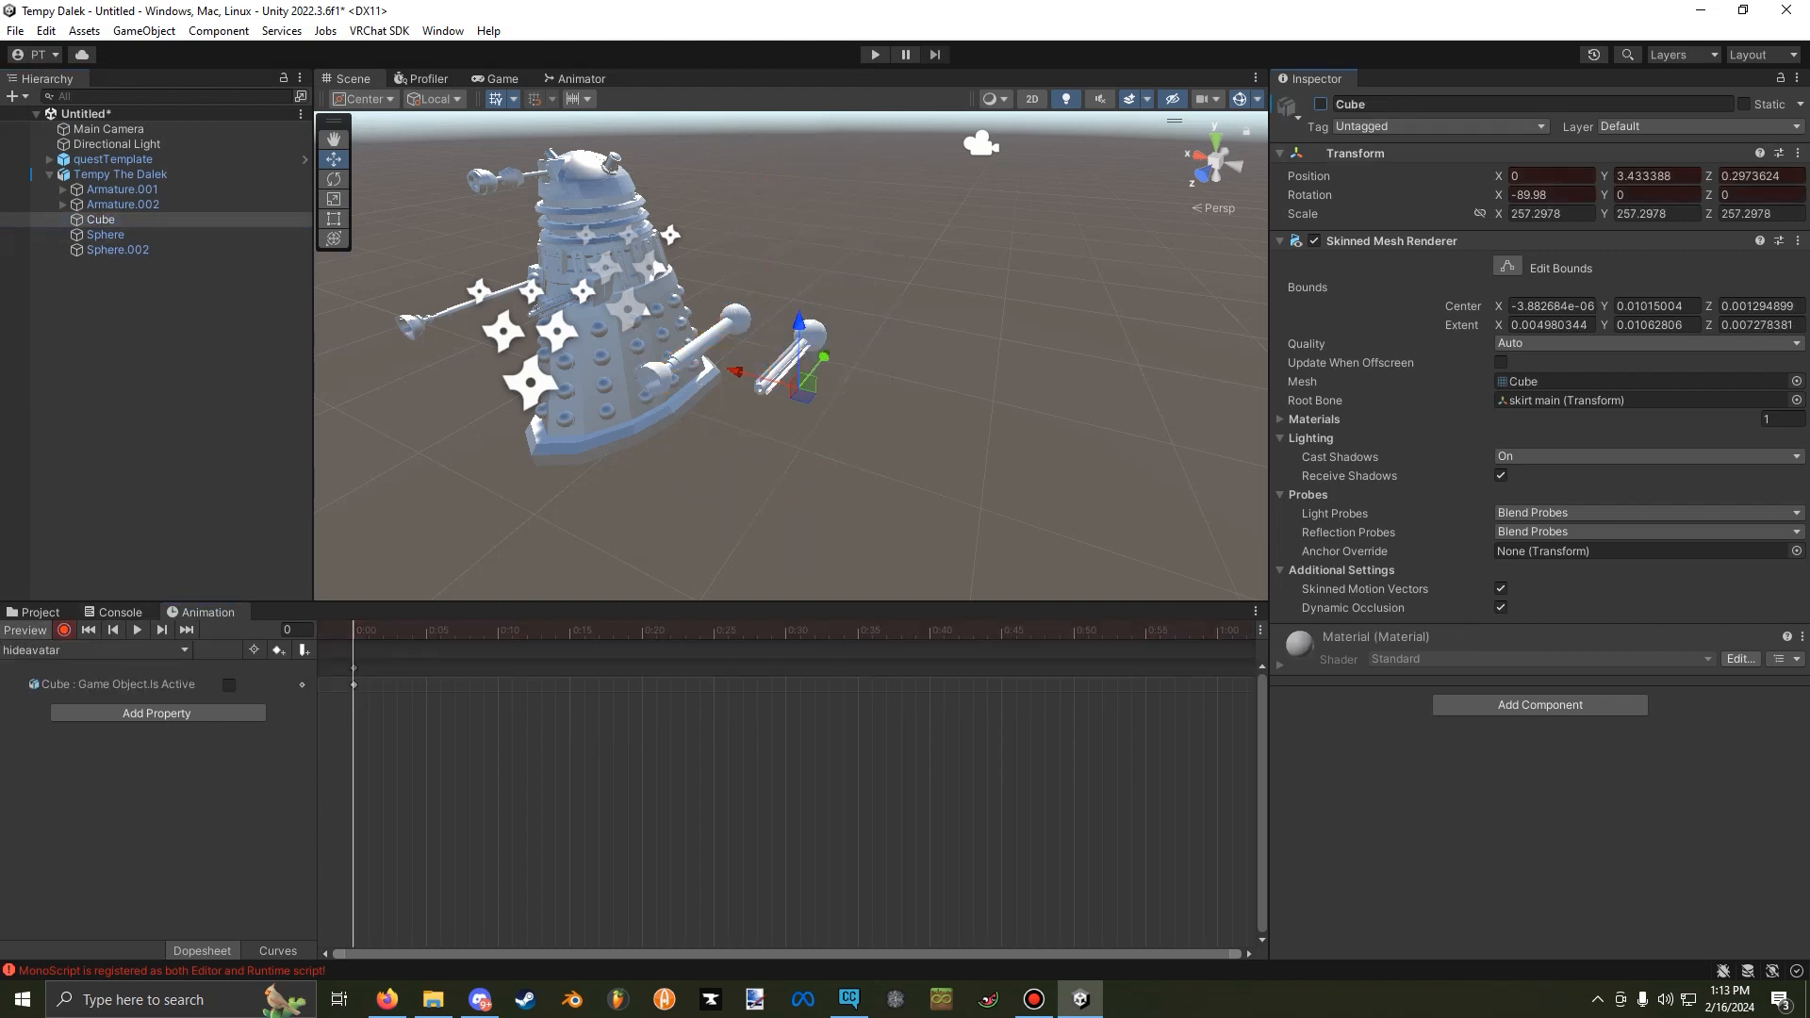
left_click(64, 630)
left_click(25, 629)
Create another animation clip for Tempy The Dalek, overwriting the existing showavatar.anim.
left_click(94, 651)
left_click(76, 717)
left_click(236, 210)
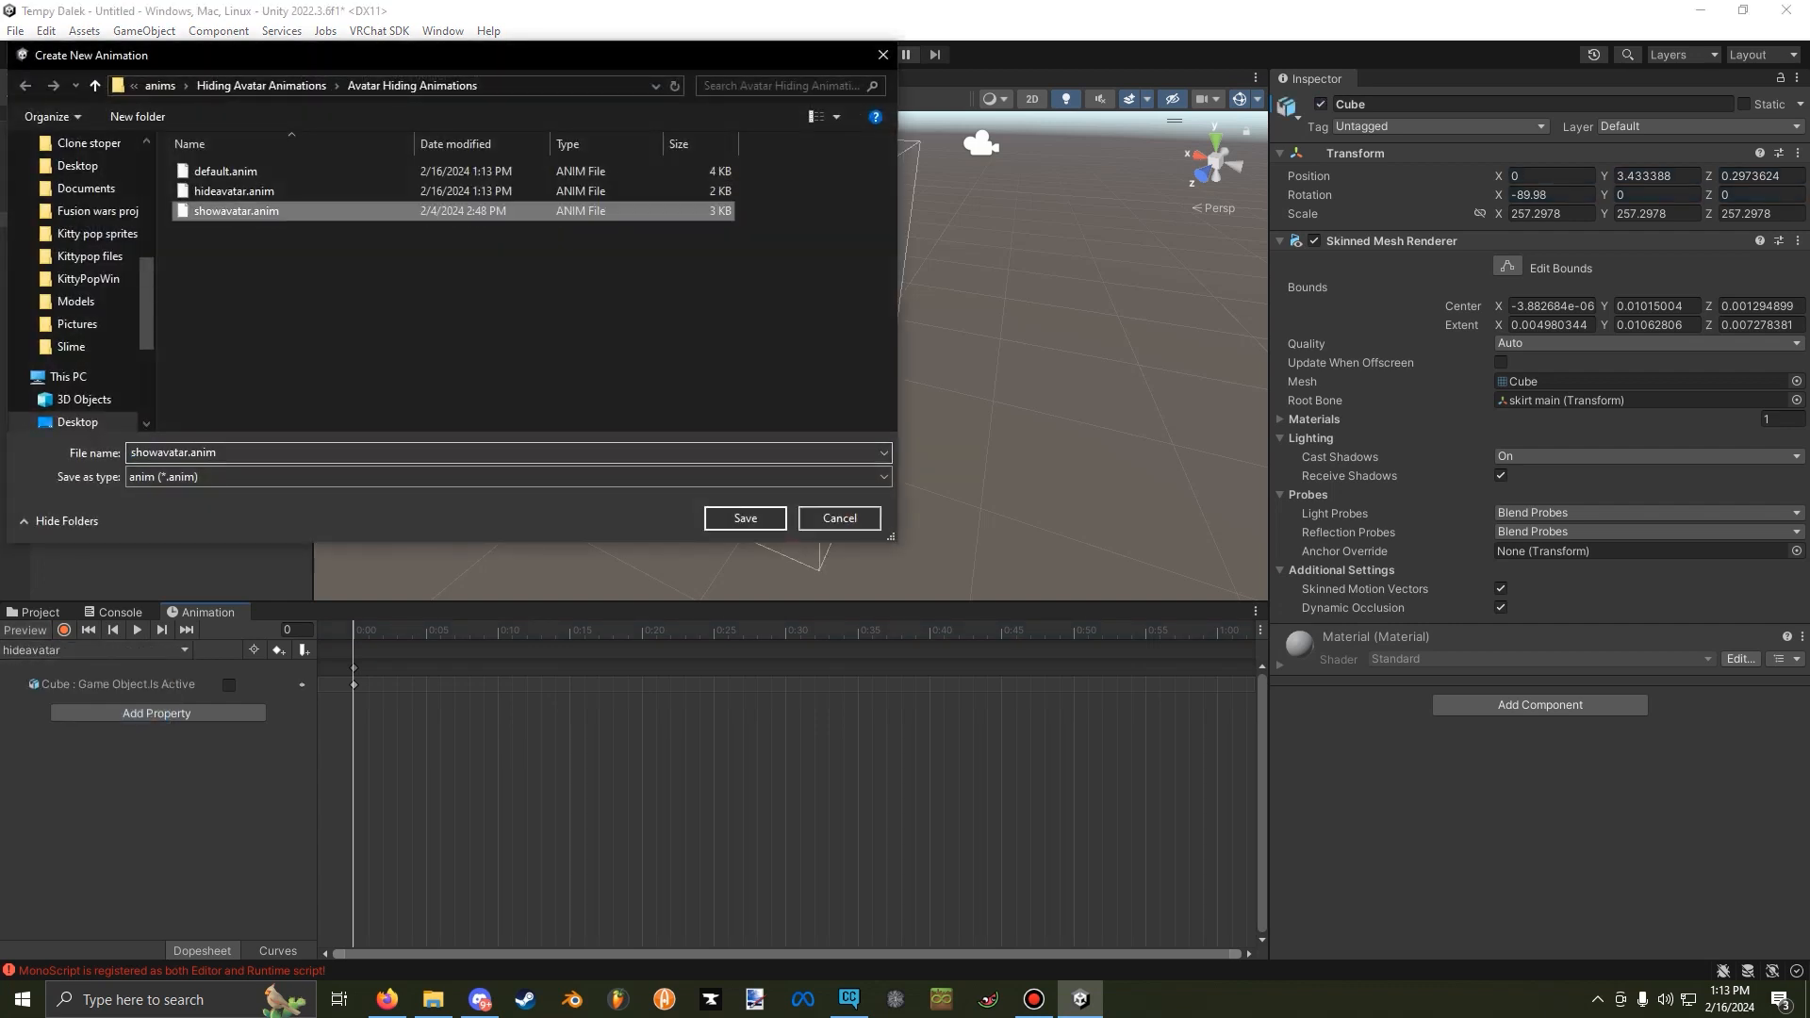
left_click(745, 518)
left_click(943, 501)
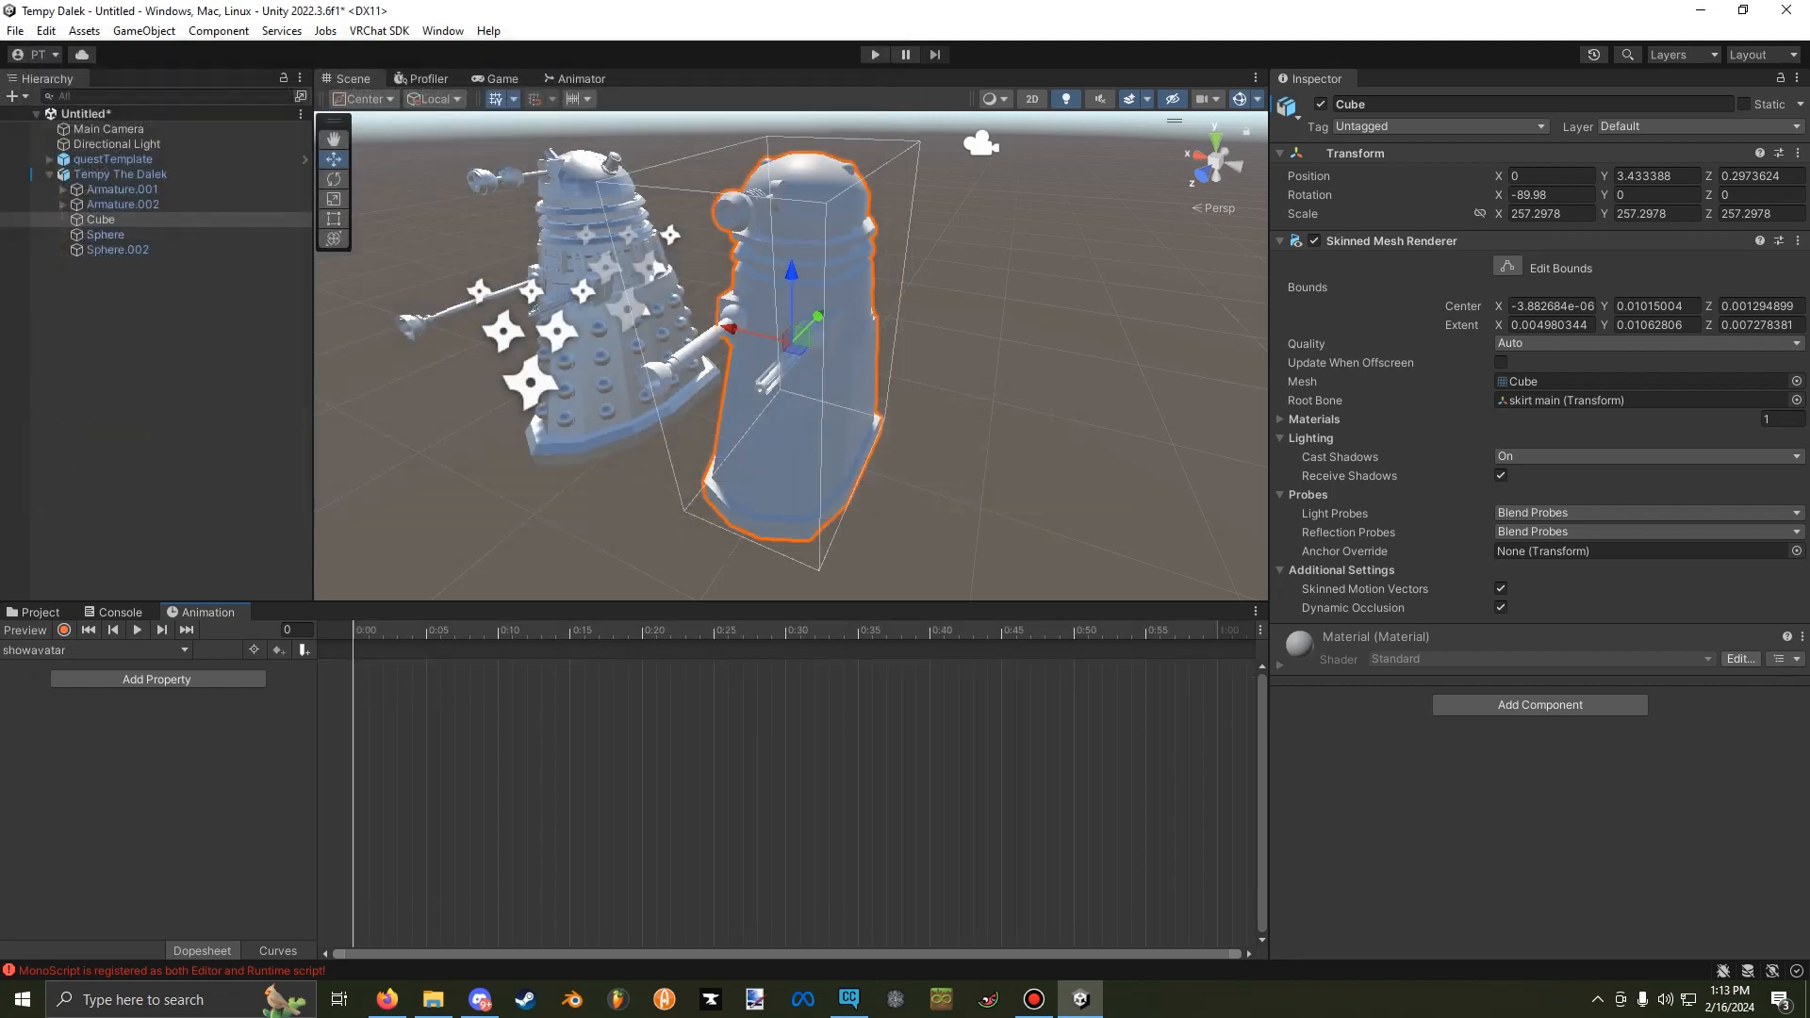
Record Tempy The Dalek's Cube as active at frame 0 of the showavatar clip, and end the recording.
left_click(64, 630)
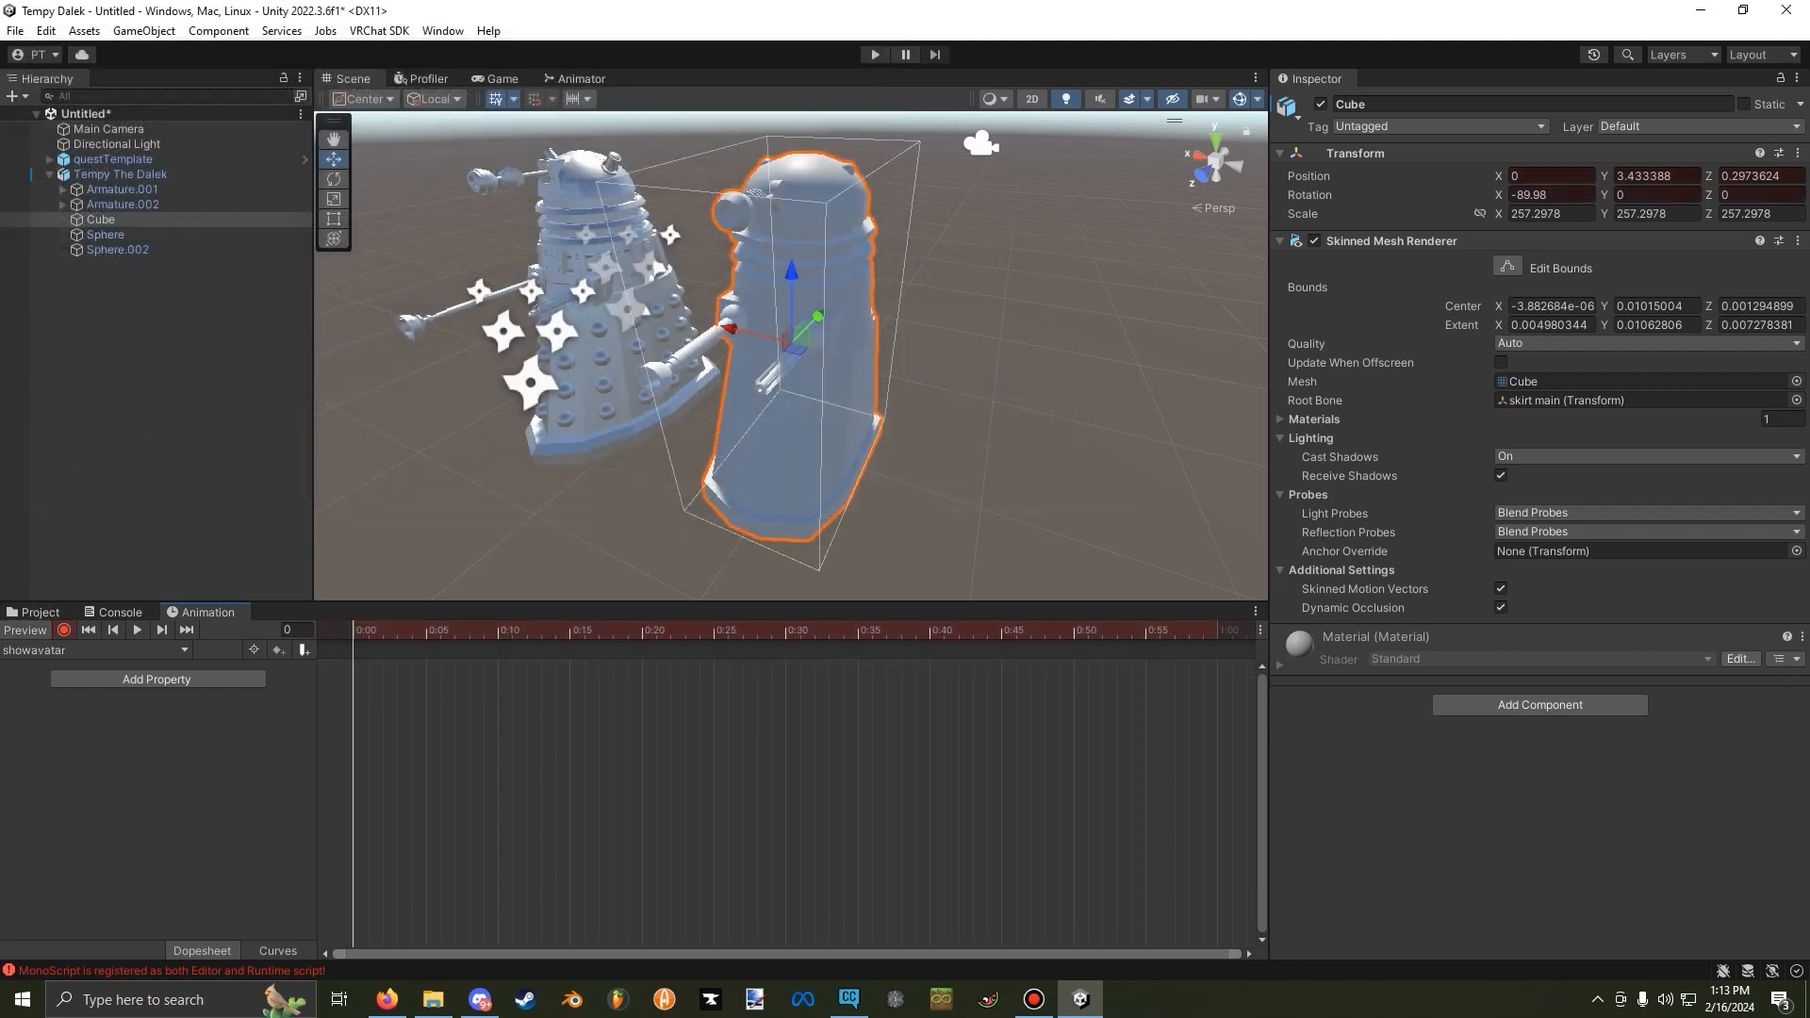
left_click(1320, 104)
left_click(1321, 105)
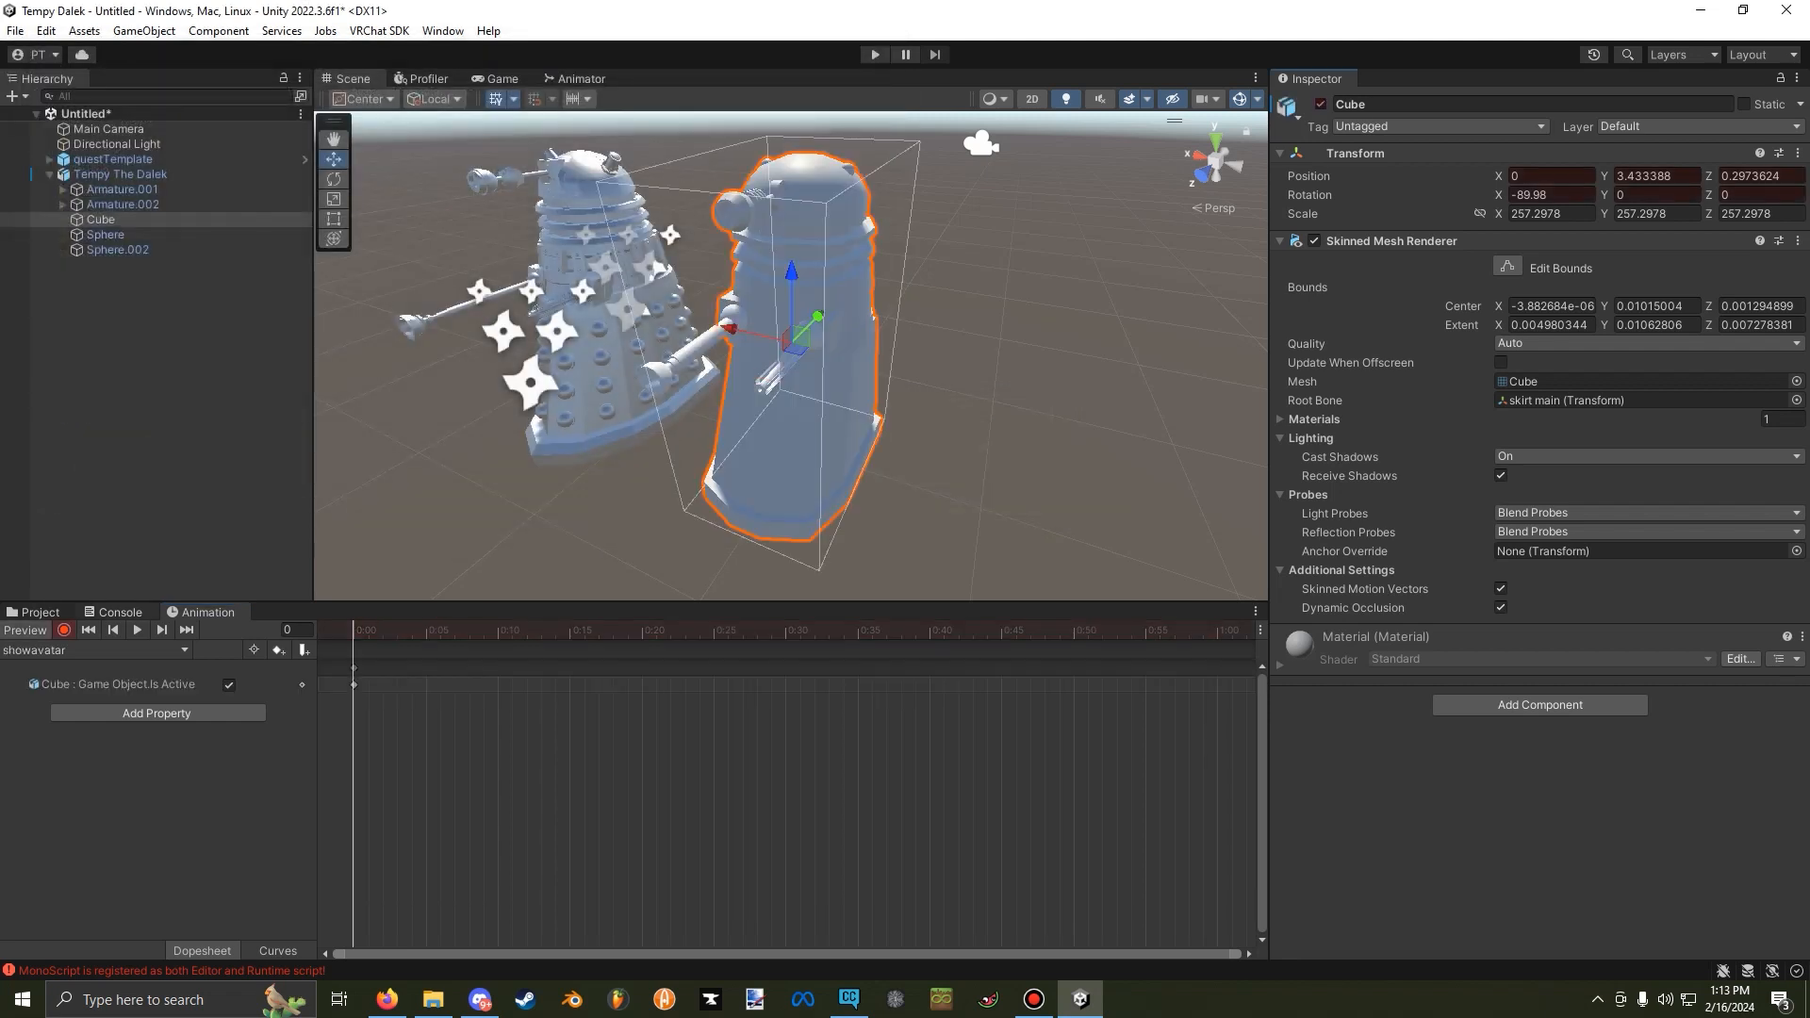
left_click(64, 630)
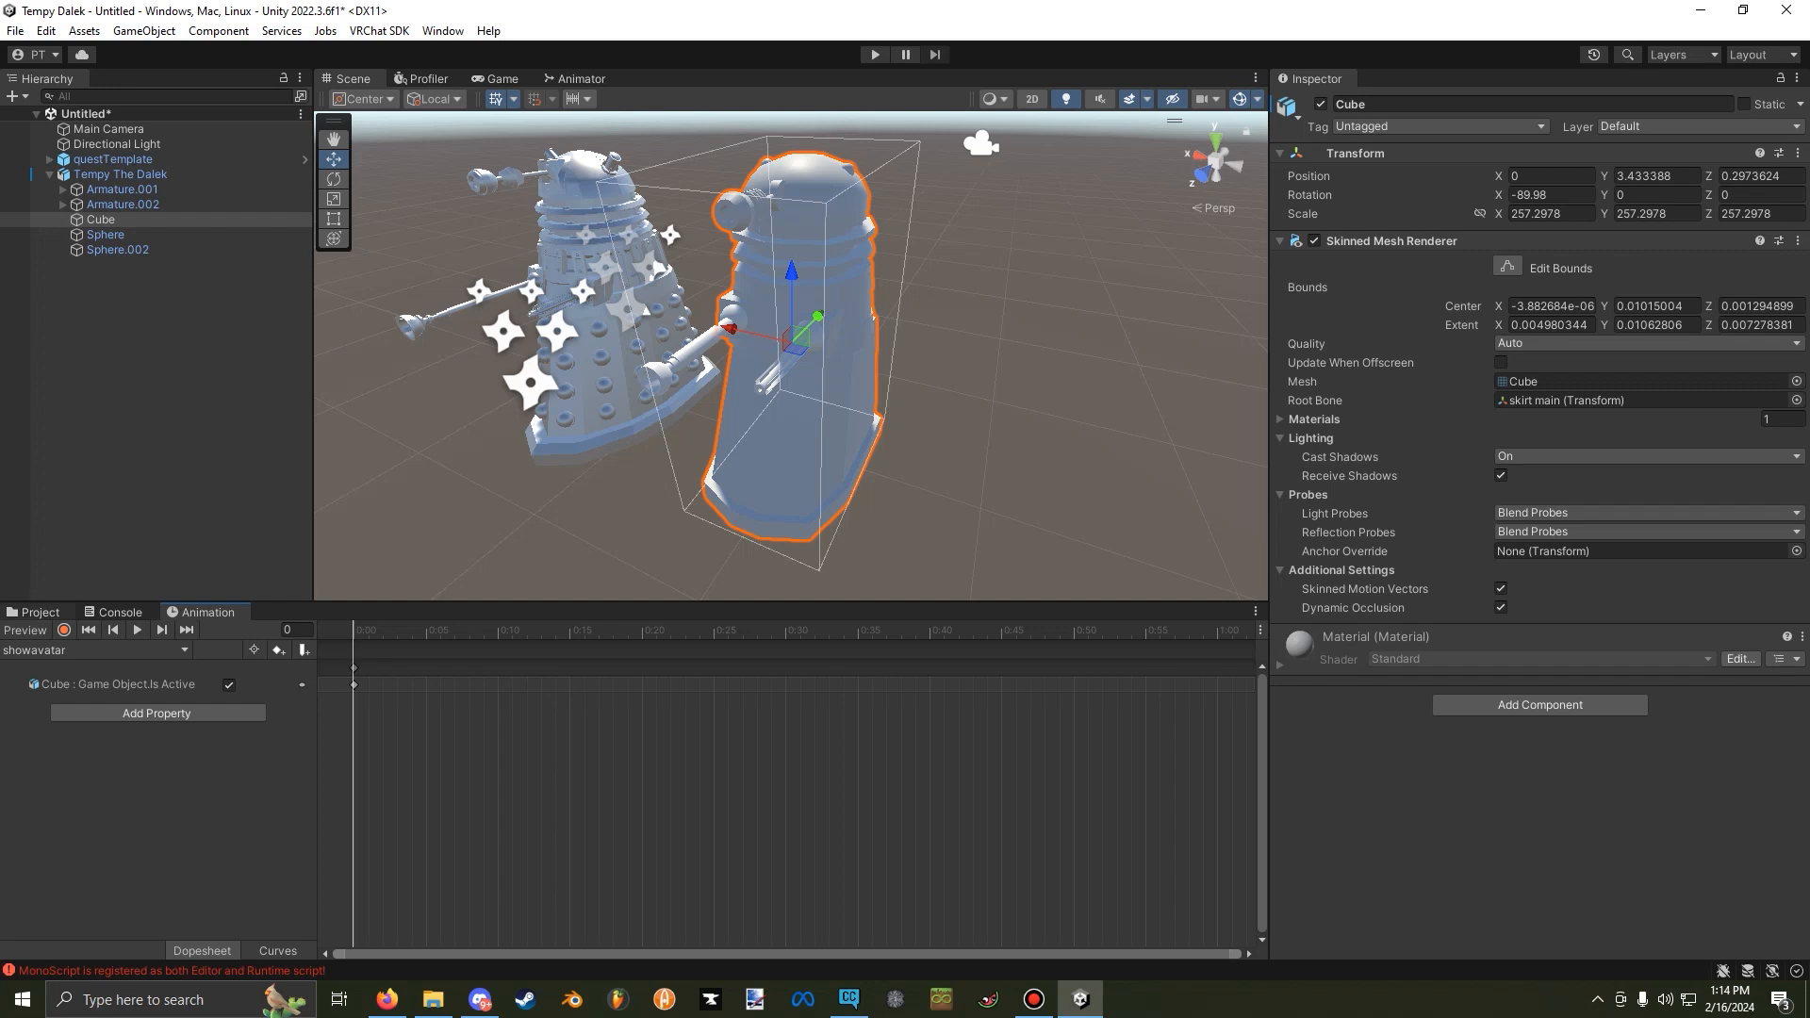
Open the plunger folder in anims and add the plunger in animation to Tempy The Dalek.
left_click(40, 613)
left_click(573, 650)
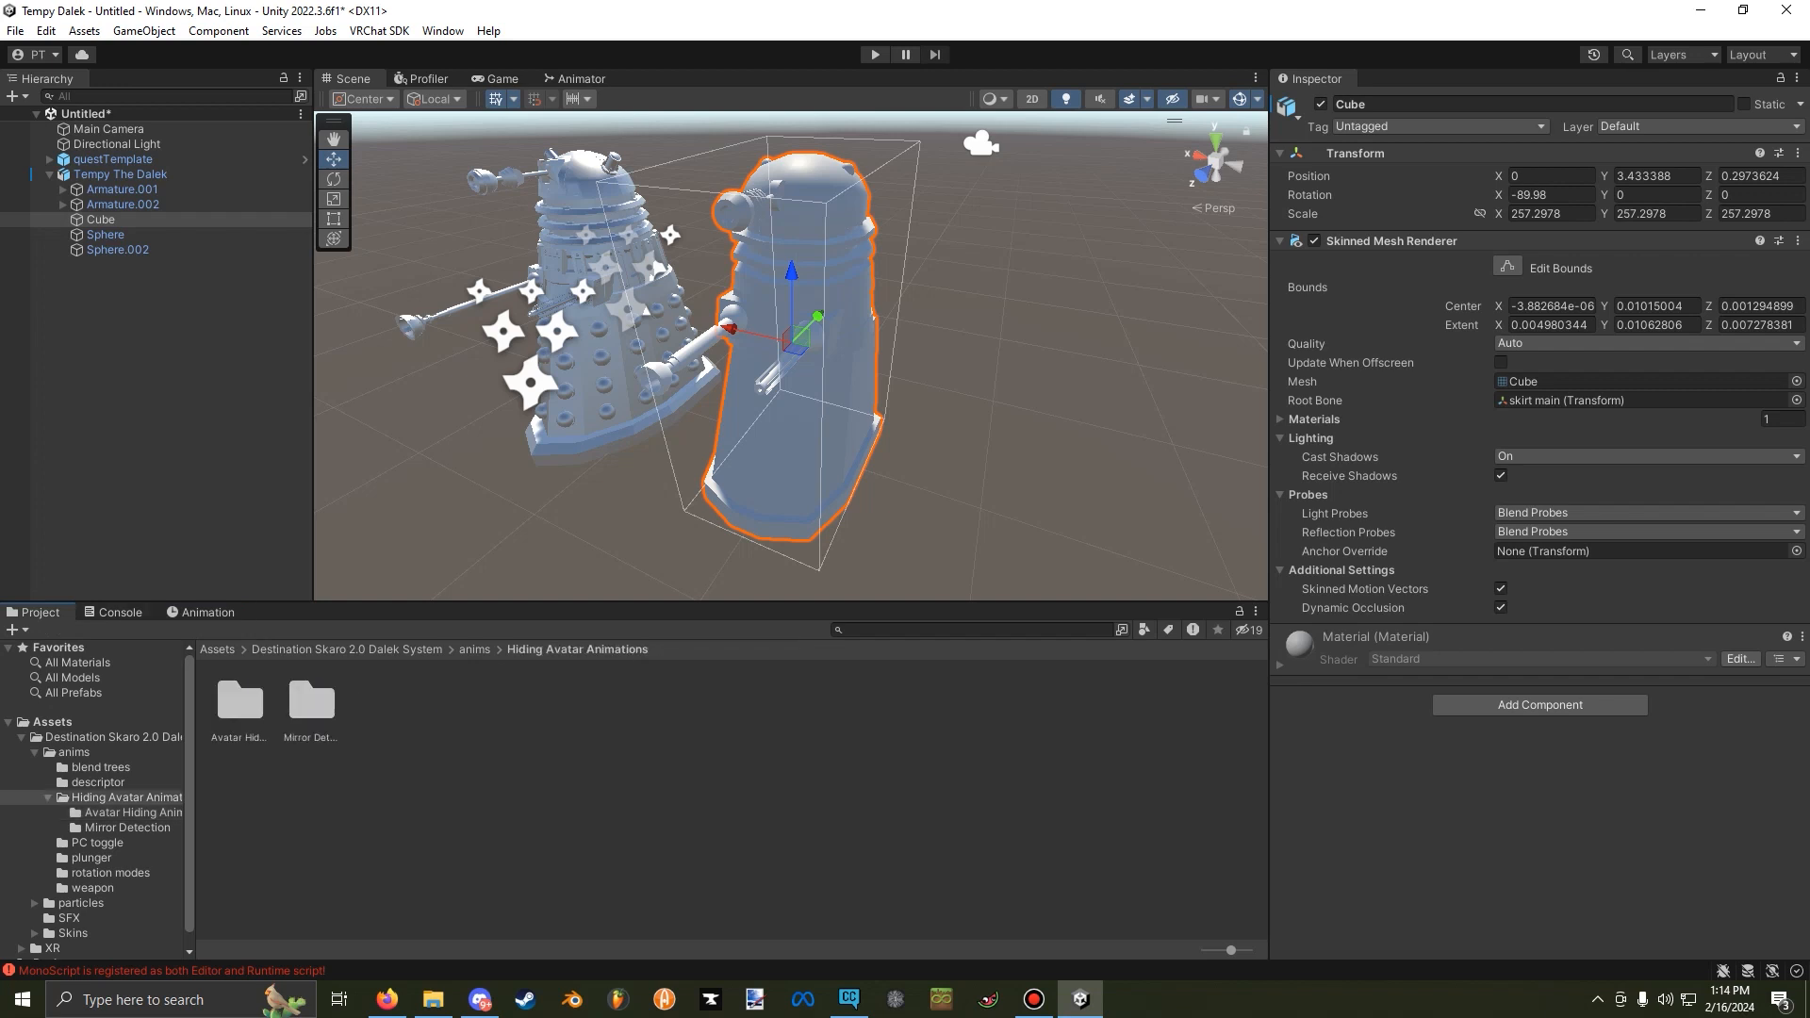
left_click(474, 650)
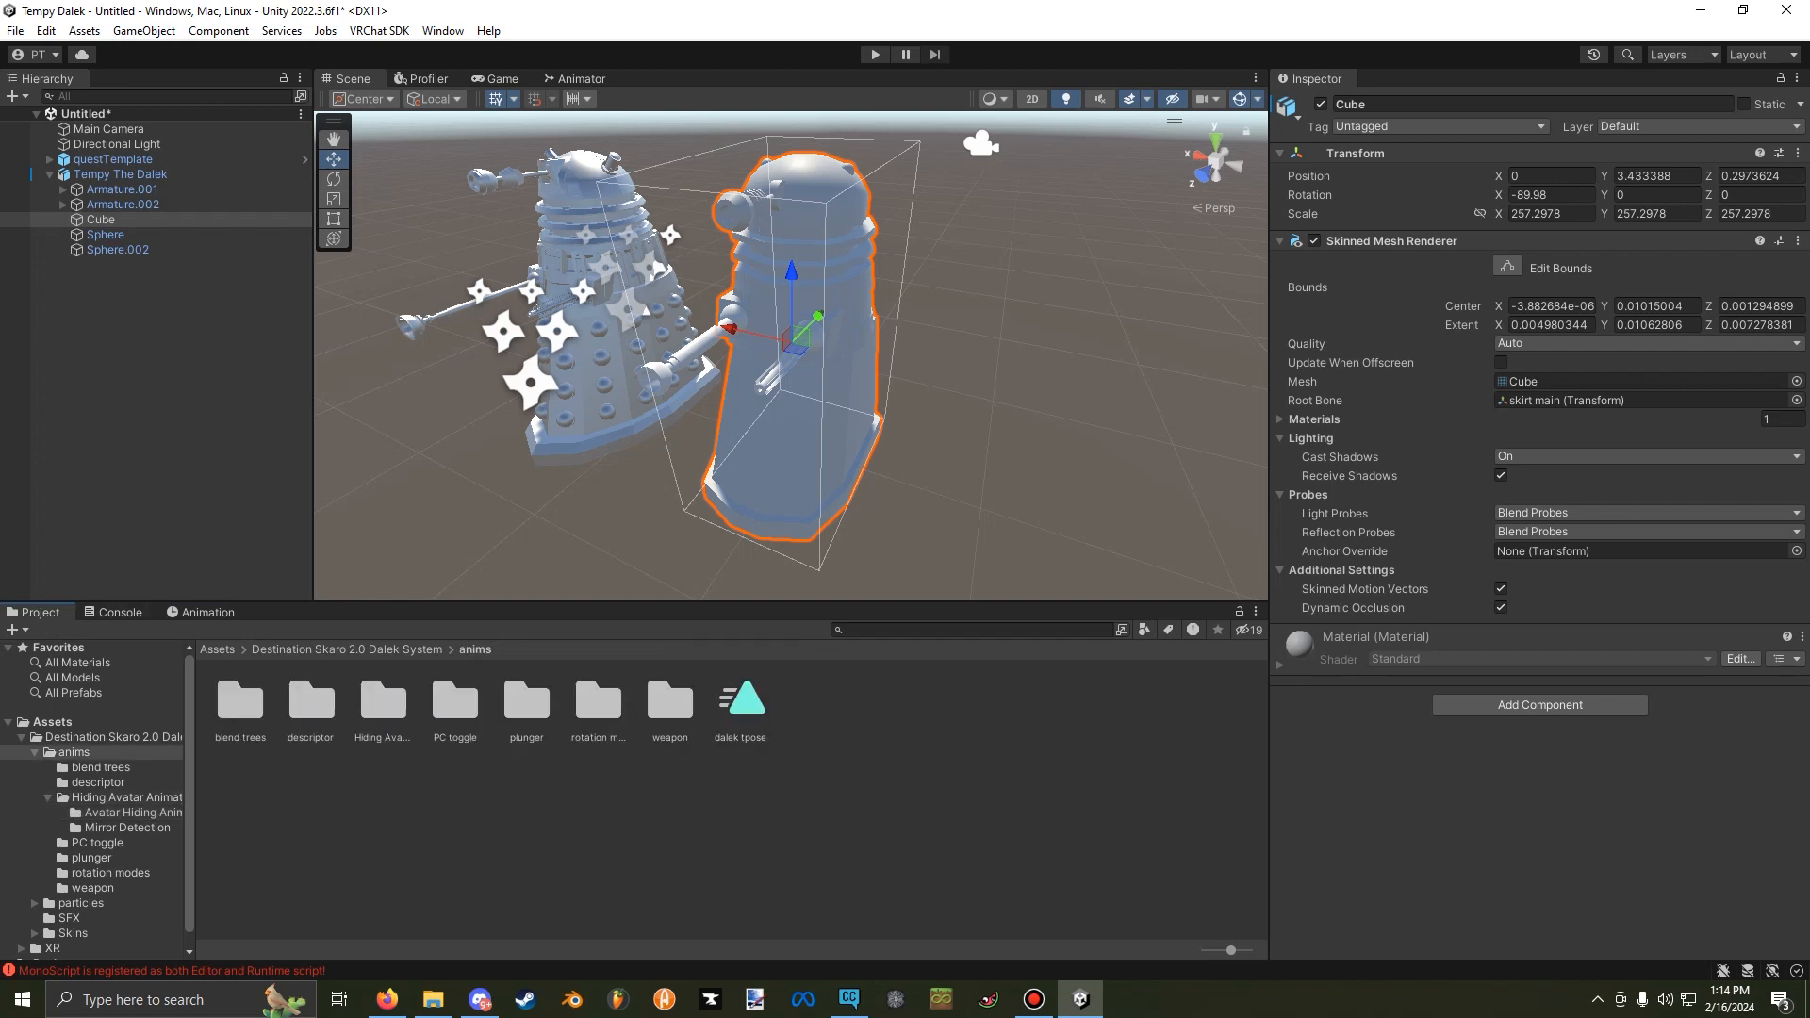
double_click(526, 702)
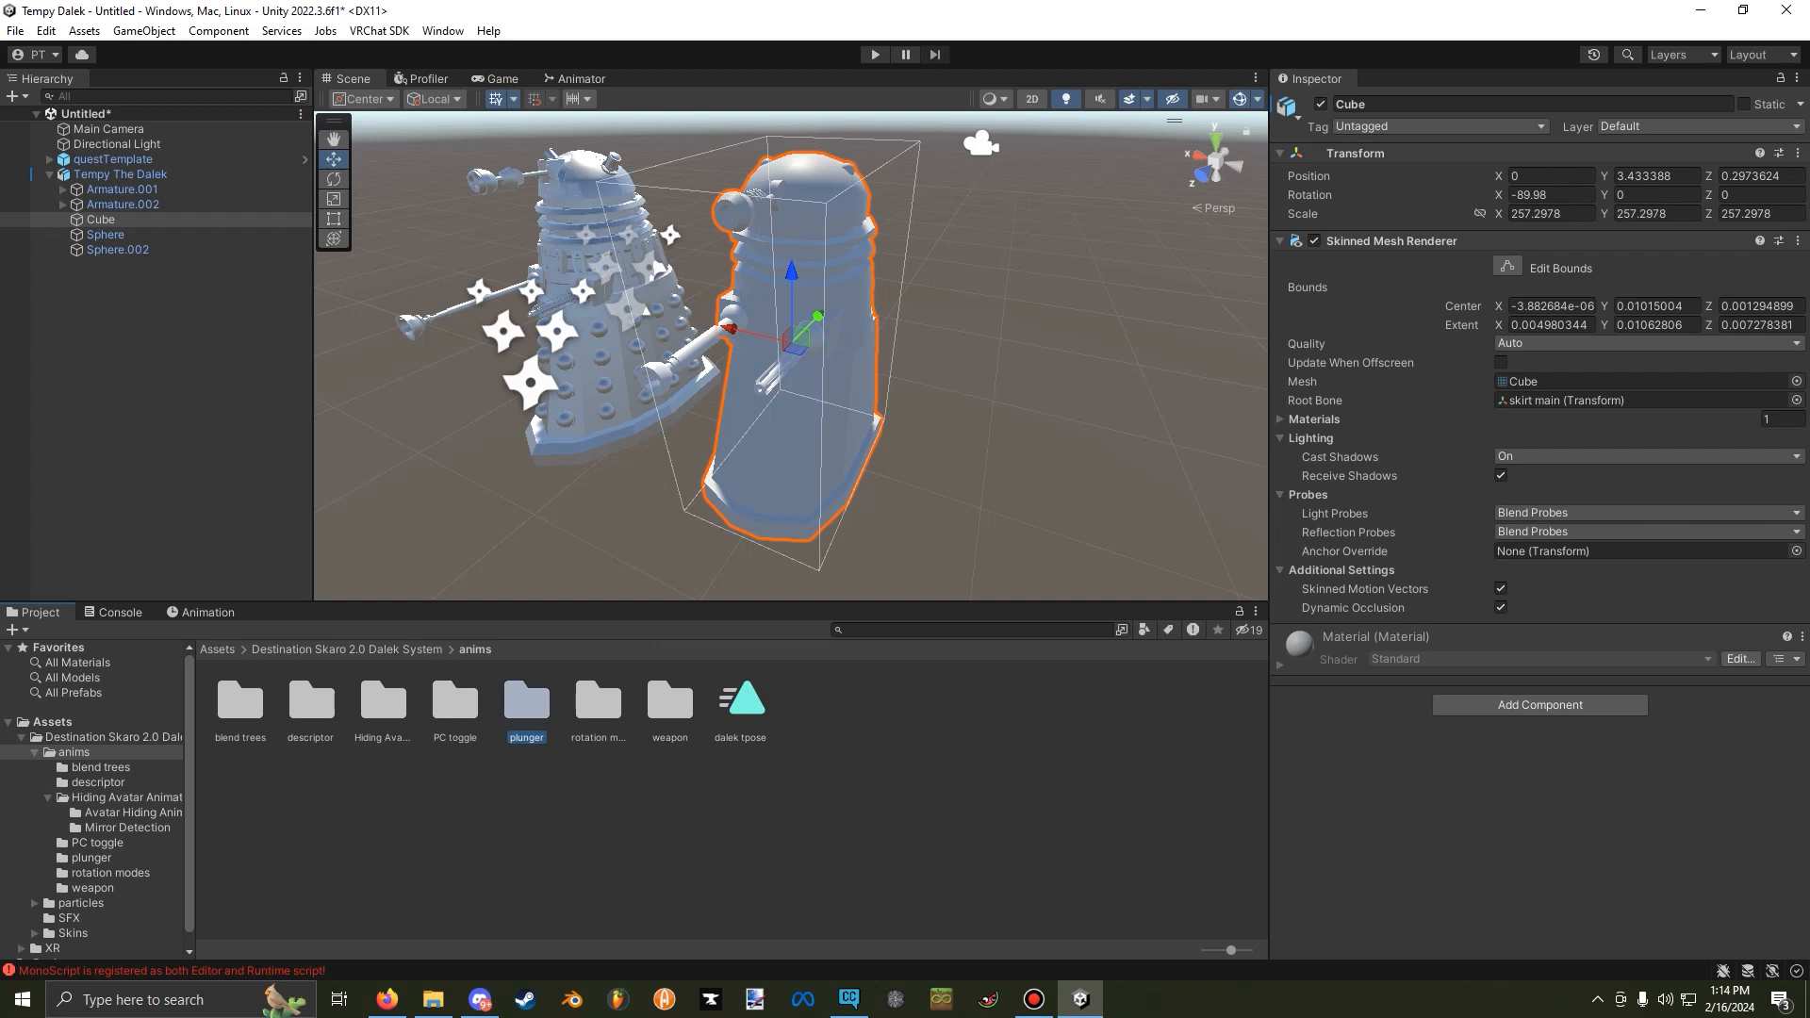
left_click(509, 726)
left_click_drag(240, 701, 127, 174)
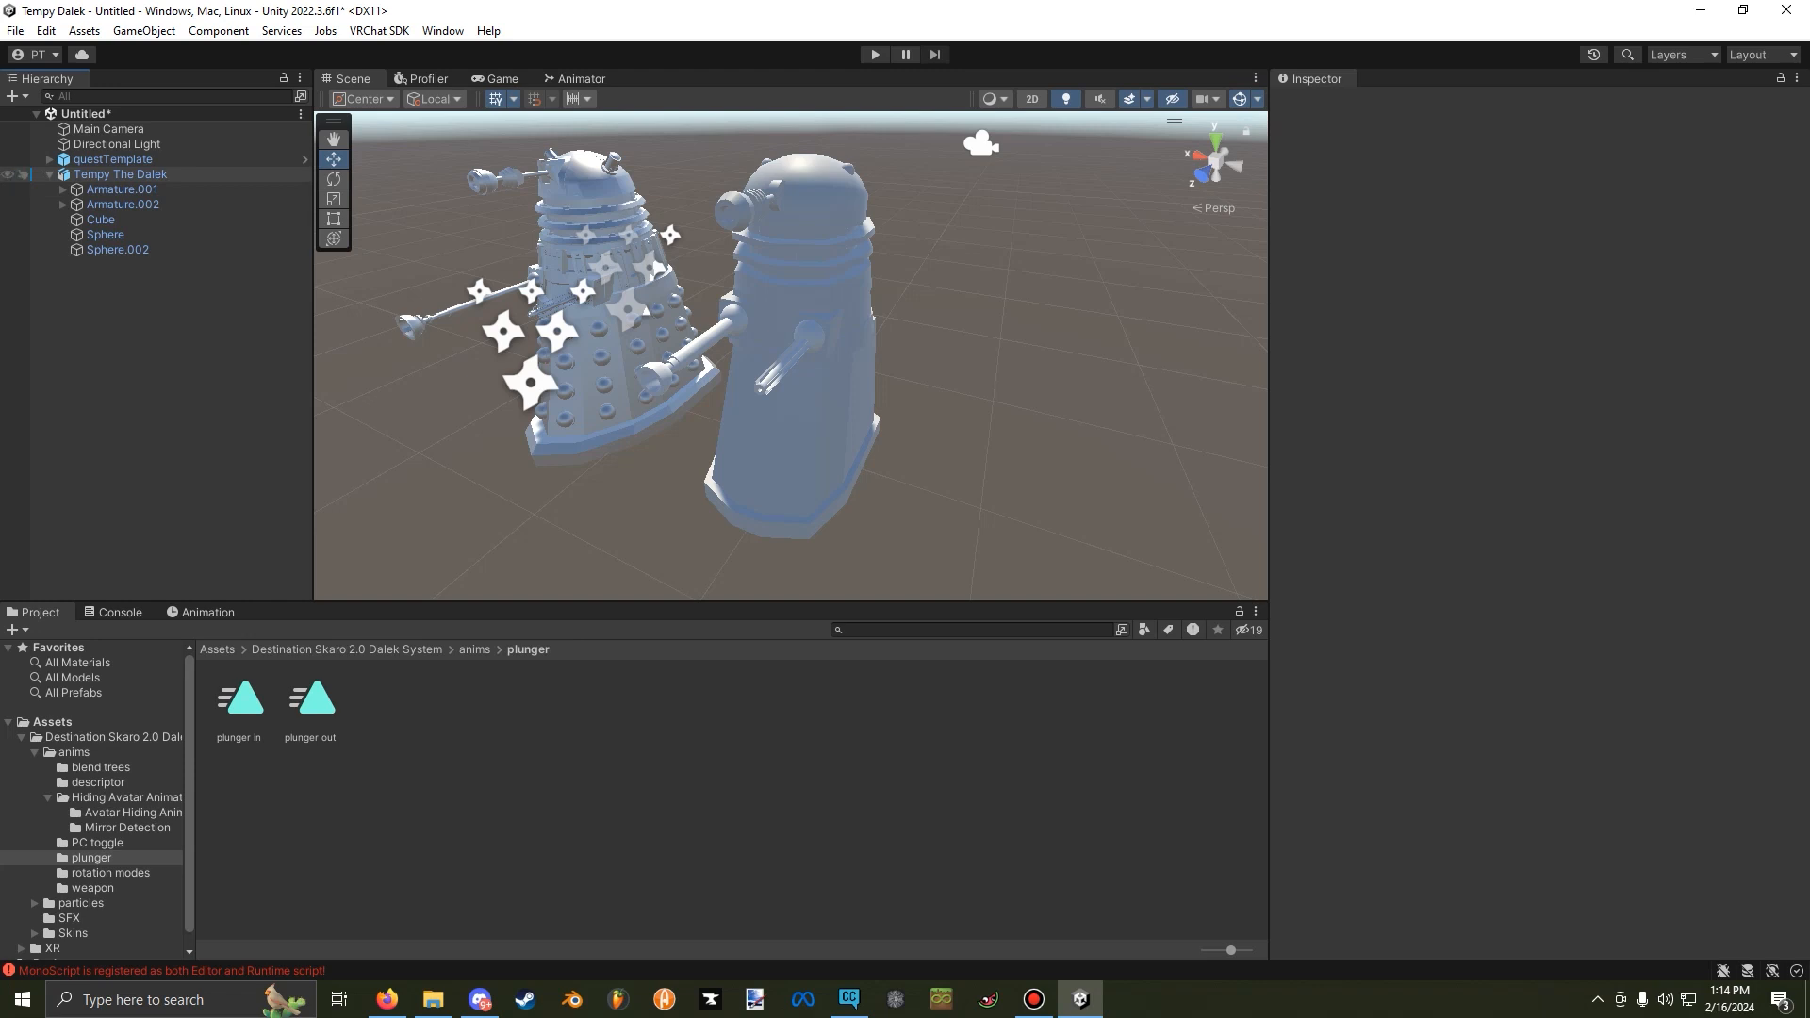
Load Tempy The Dalek's plunger in clip for editing in the animation timeline.
left_click(206, 612)
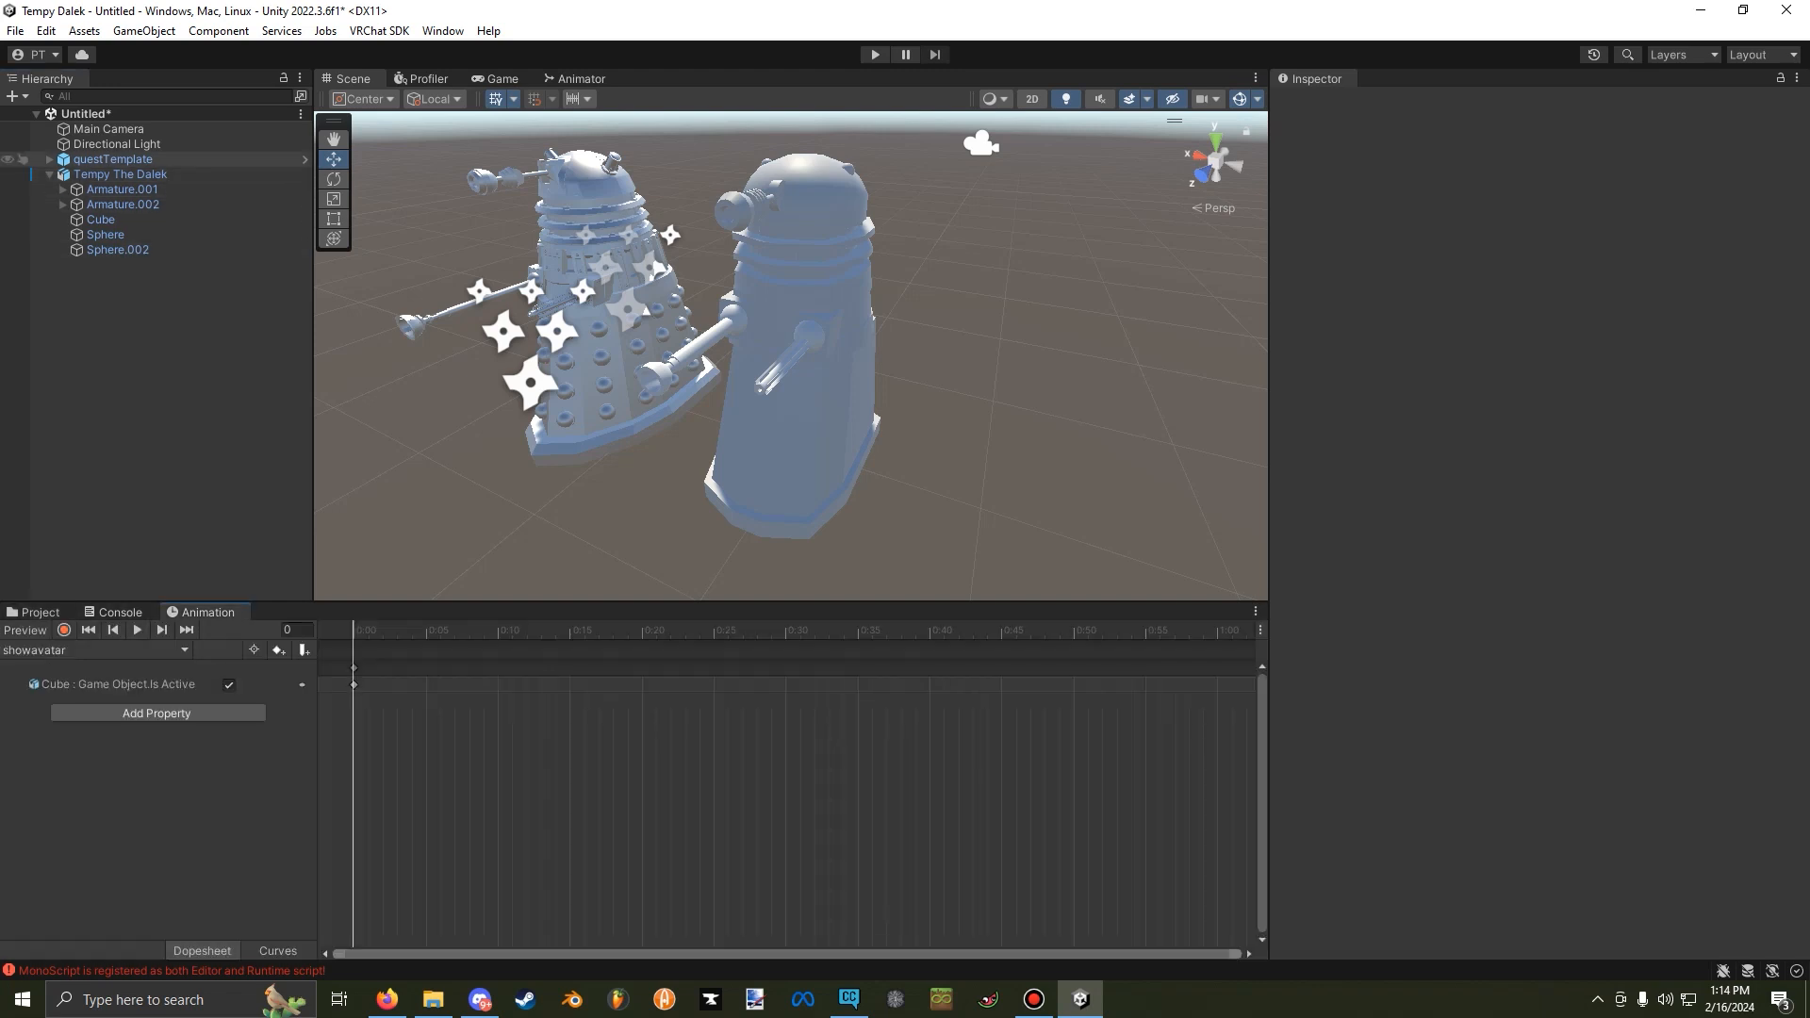
left_click(114, 159)
left_click(120, 175)
left_click(94, 651)
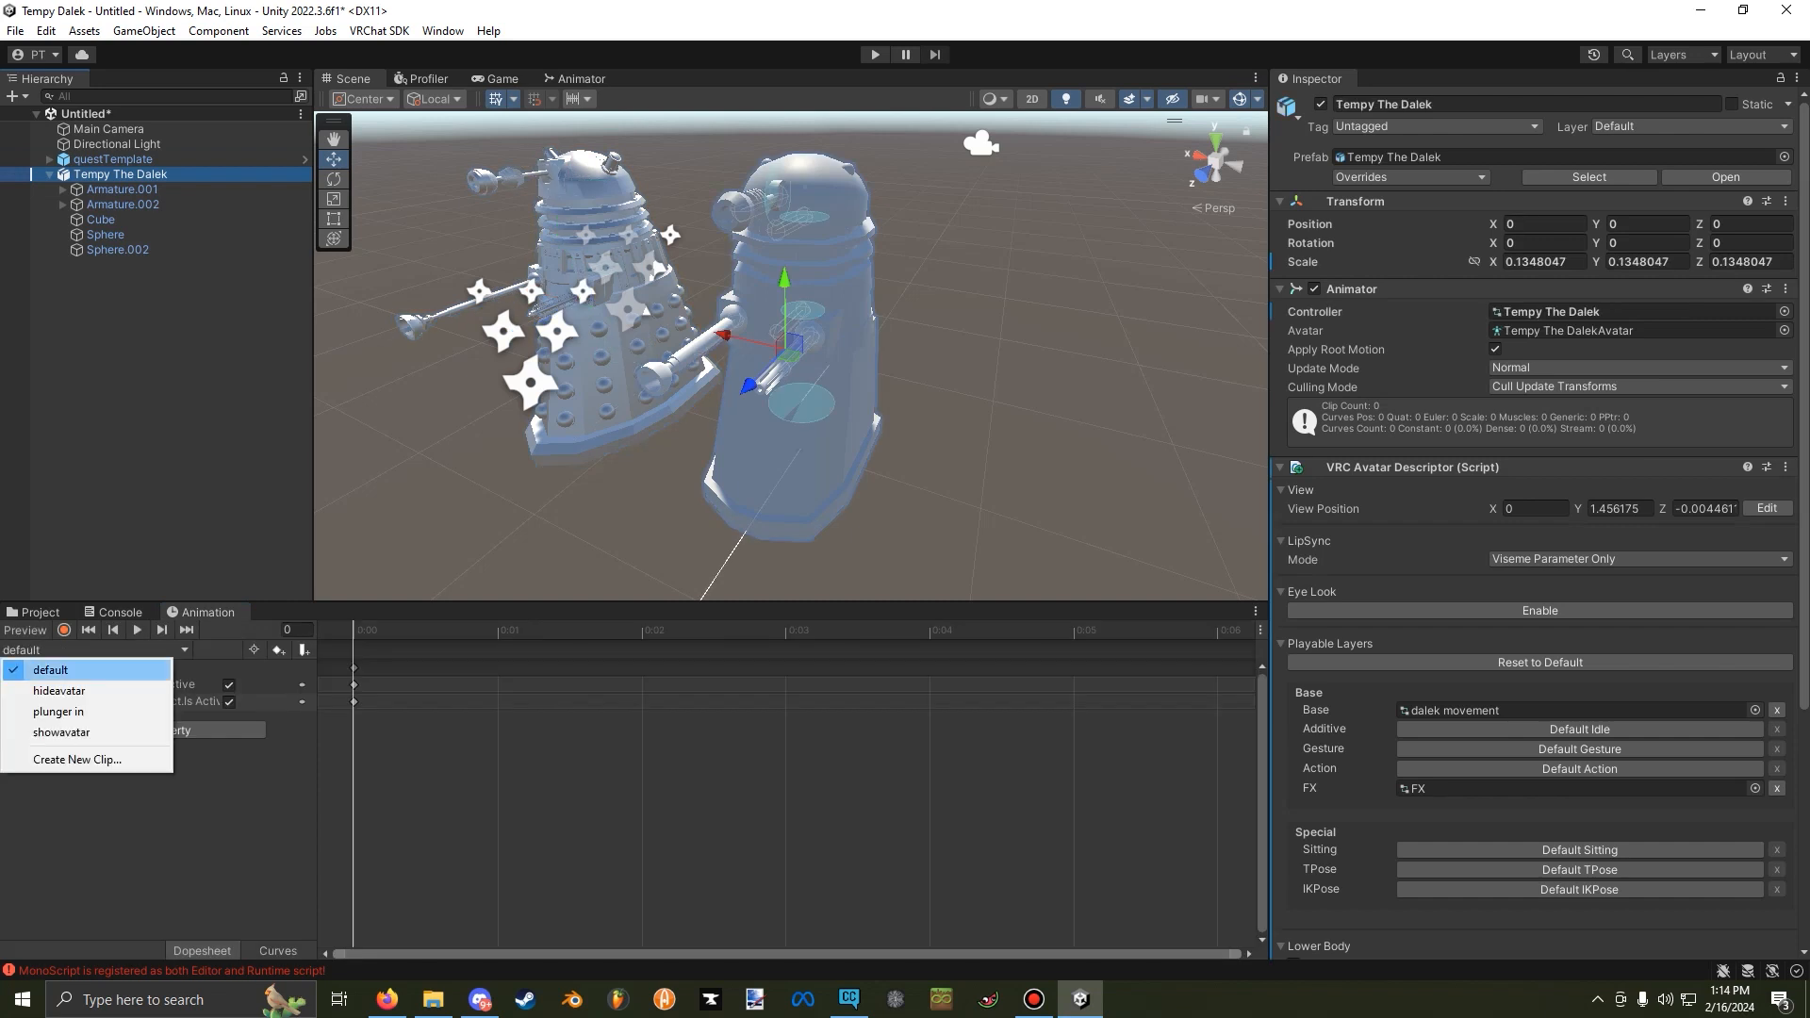
left_click(58, 712)
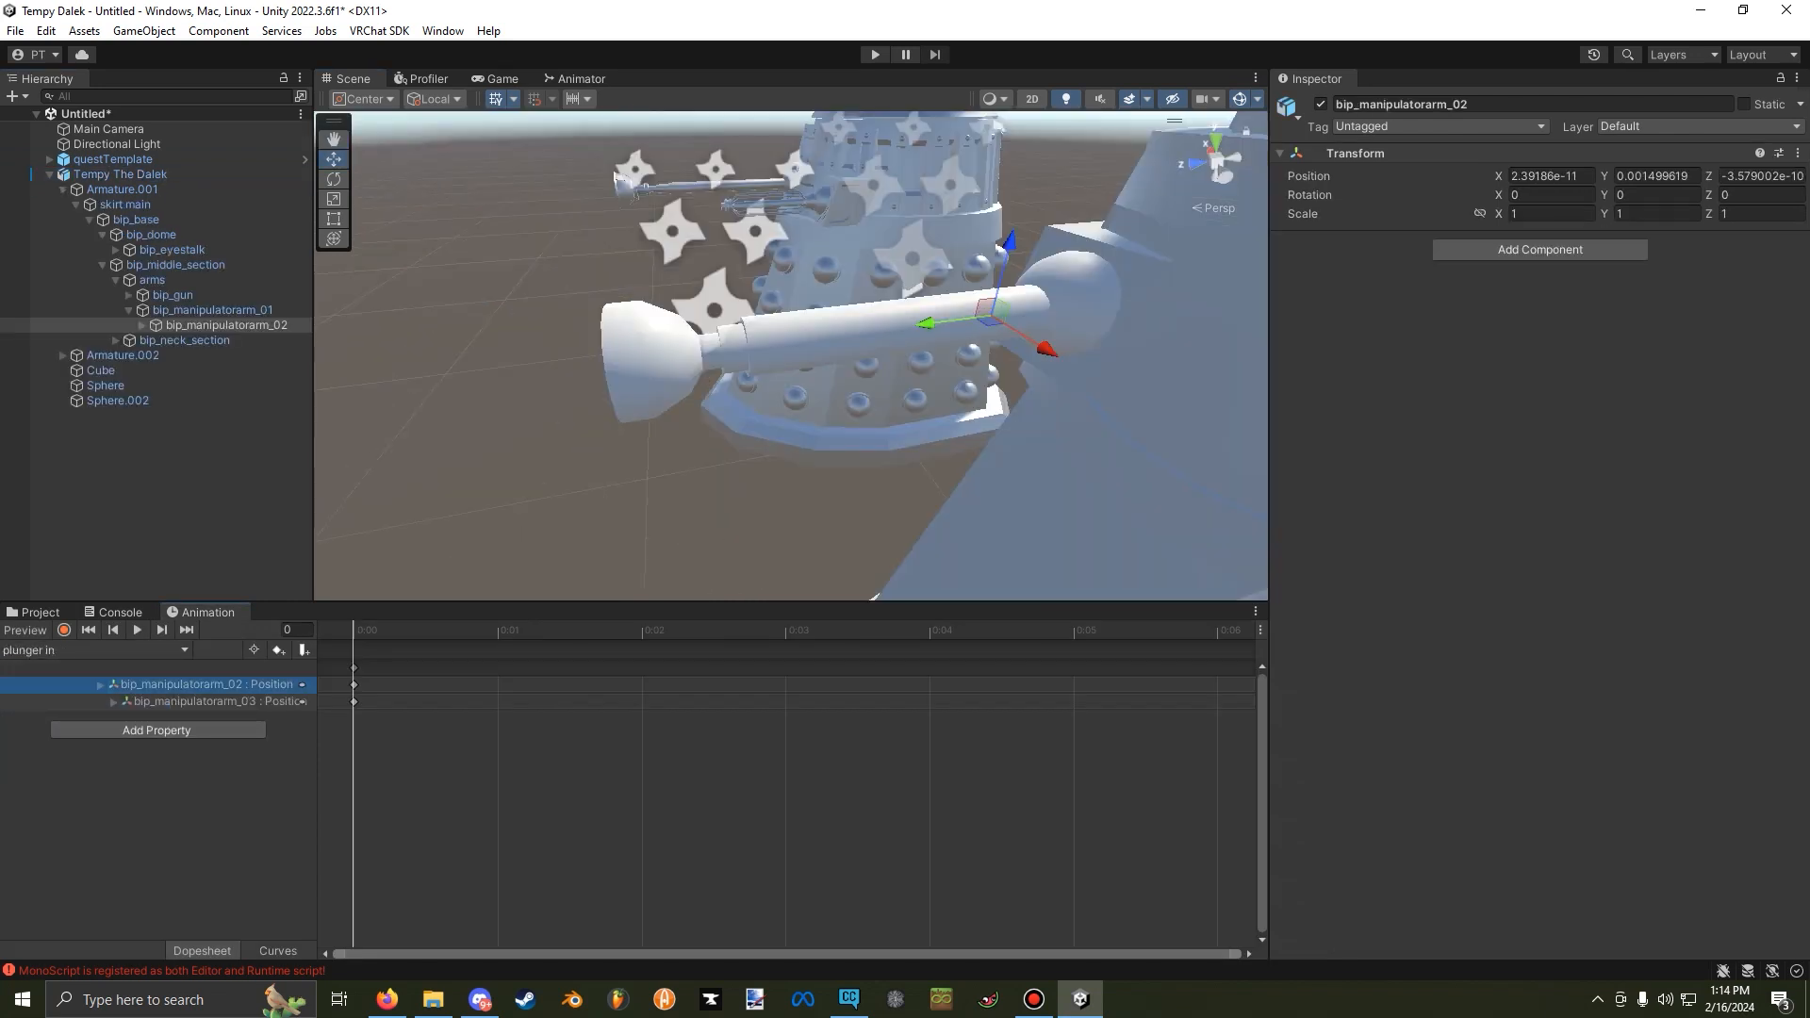
Remove the bip_manipulatorarm_02 and bip_manipulatorarm_03 position properties from the plunger in clip.
mouse_move(980, 330)
right_mouse_down()
mouse_move(999, 273)
mouse_move(981, 345)
right_mouse_up()
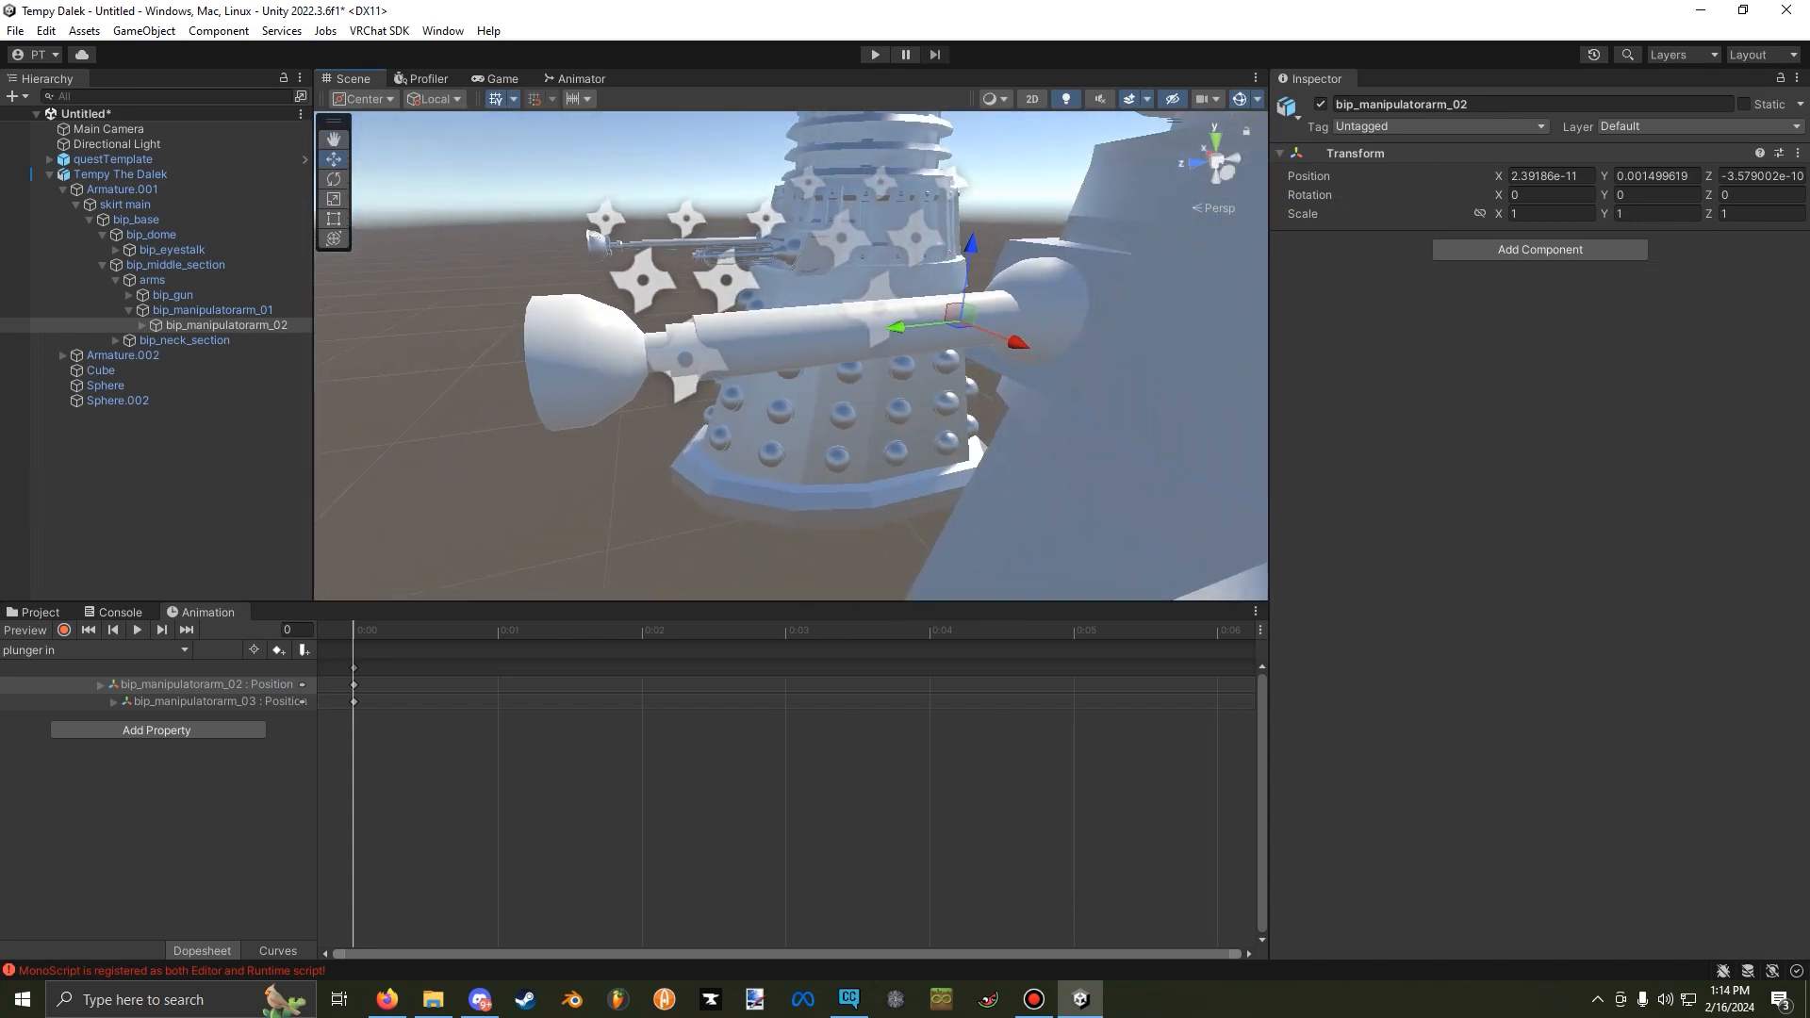
left_click(156, 701, "shift")
right_click(156, 701)
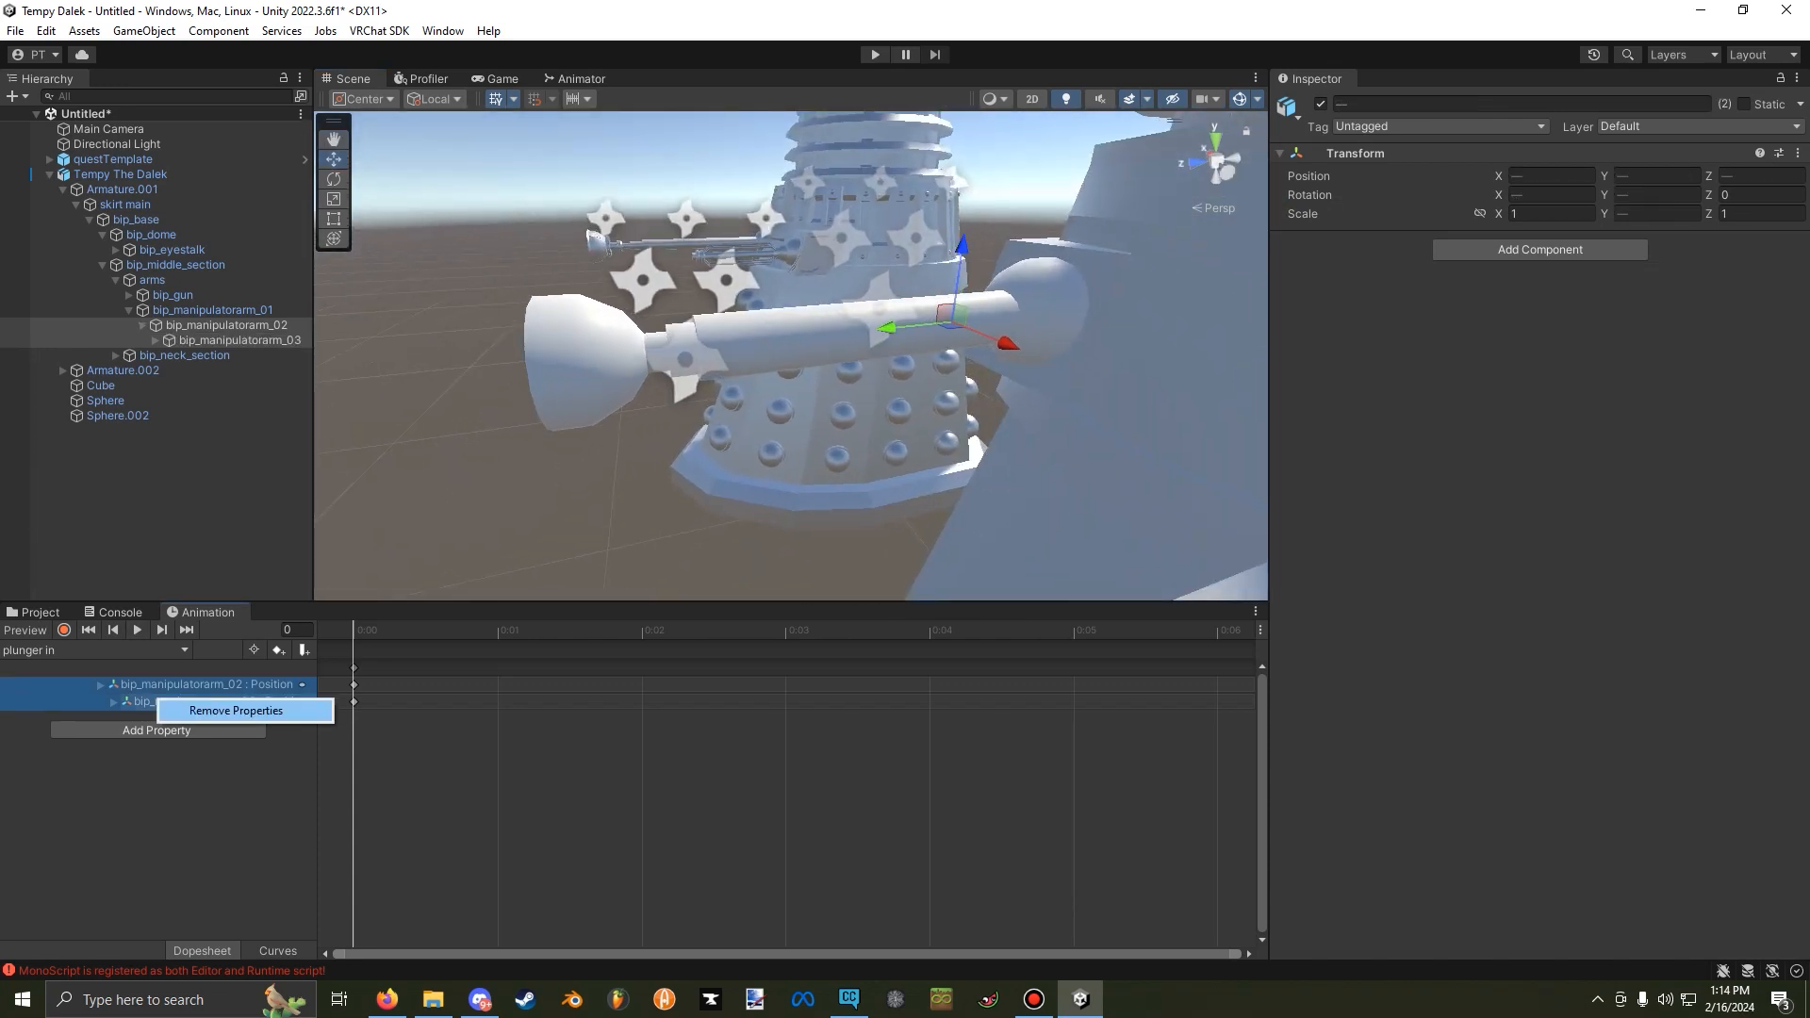
left_click(236, 710)
Record bip_manipulatorarm_02 slightly retracted and bip_manipulatorarm_03 at Y 0.00029 at frame 0 of the plunger in clip, and end the recording.
left_click(64, 629)
left_click(226, 325)
left_click(895, 327)
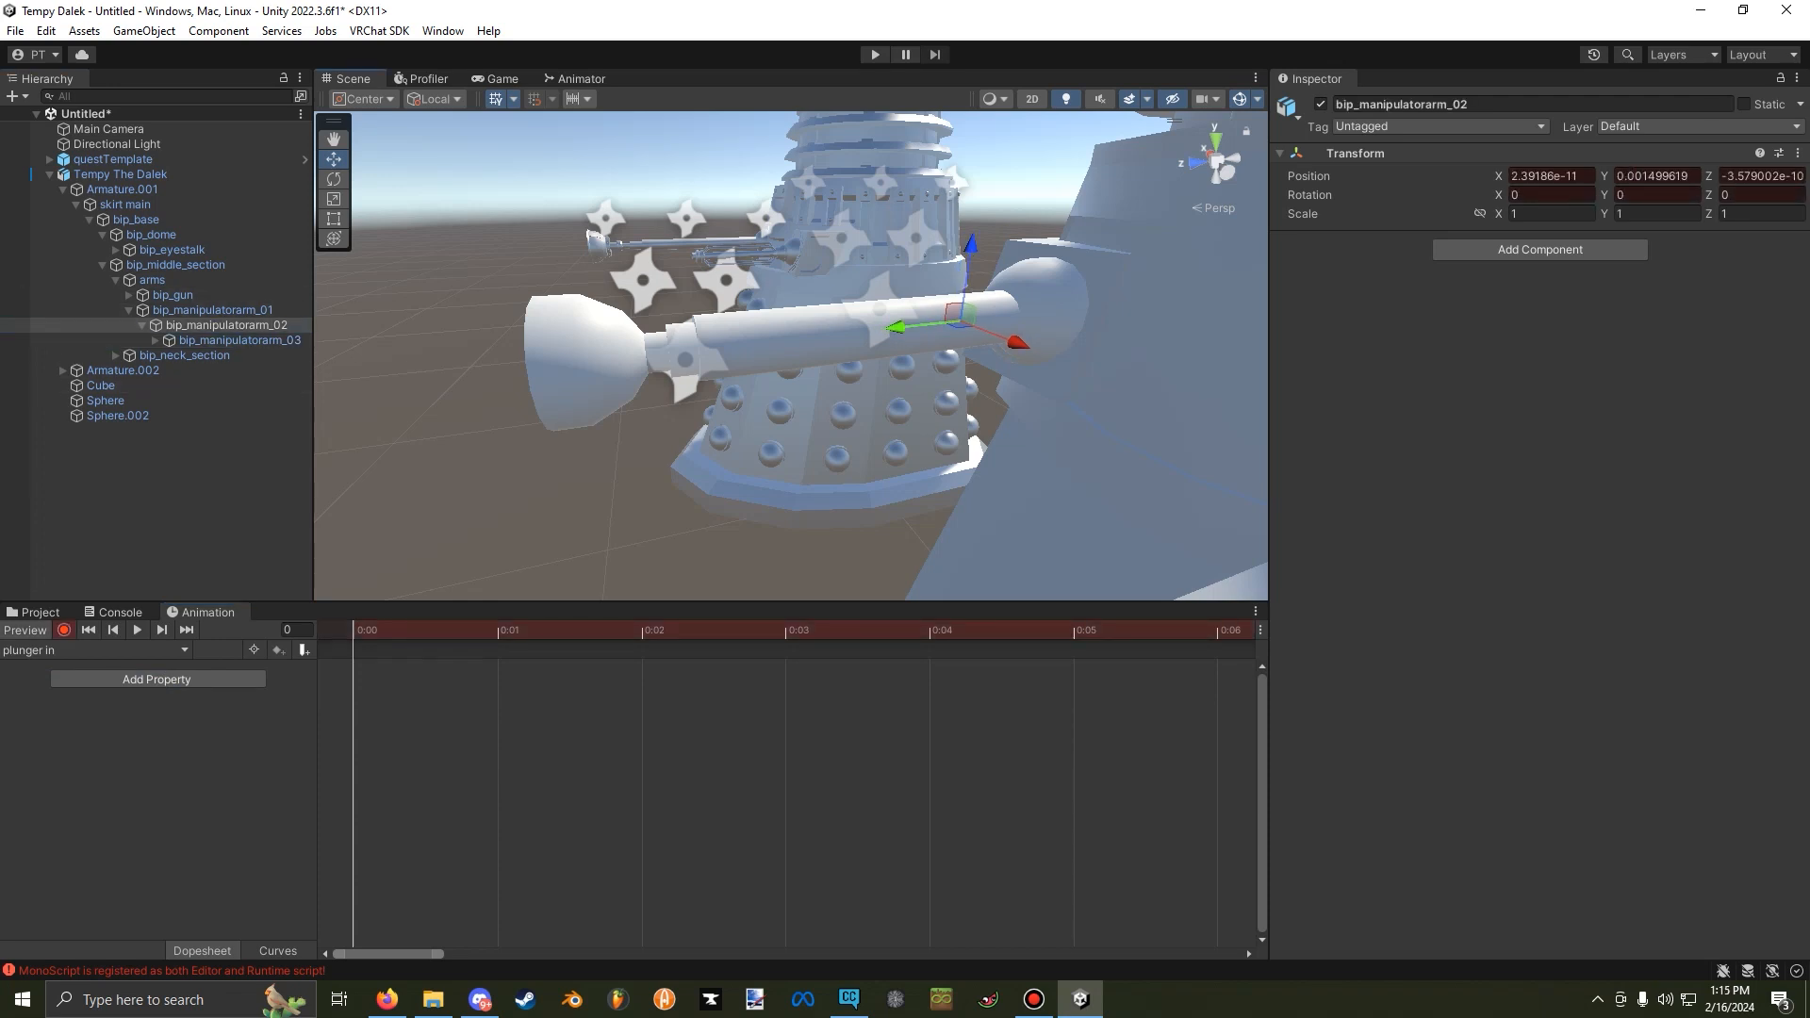
left_click_drag(896, 327, 906, 326)
left_click(240, 339)
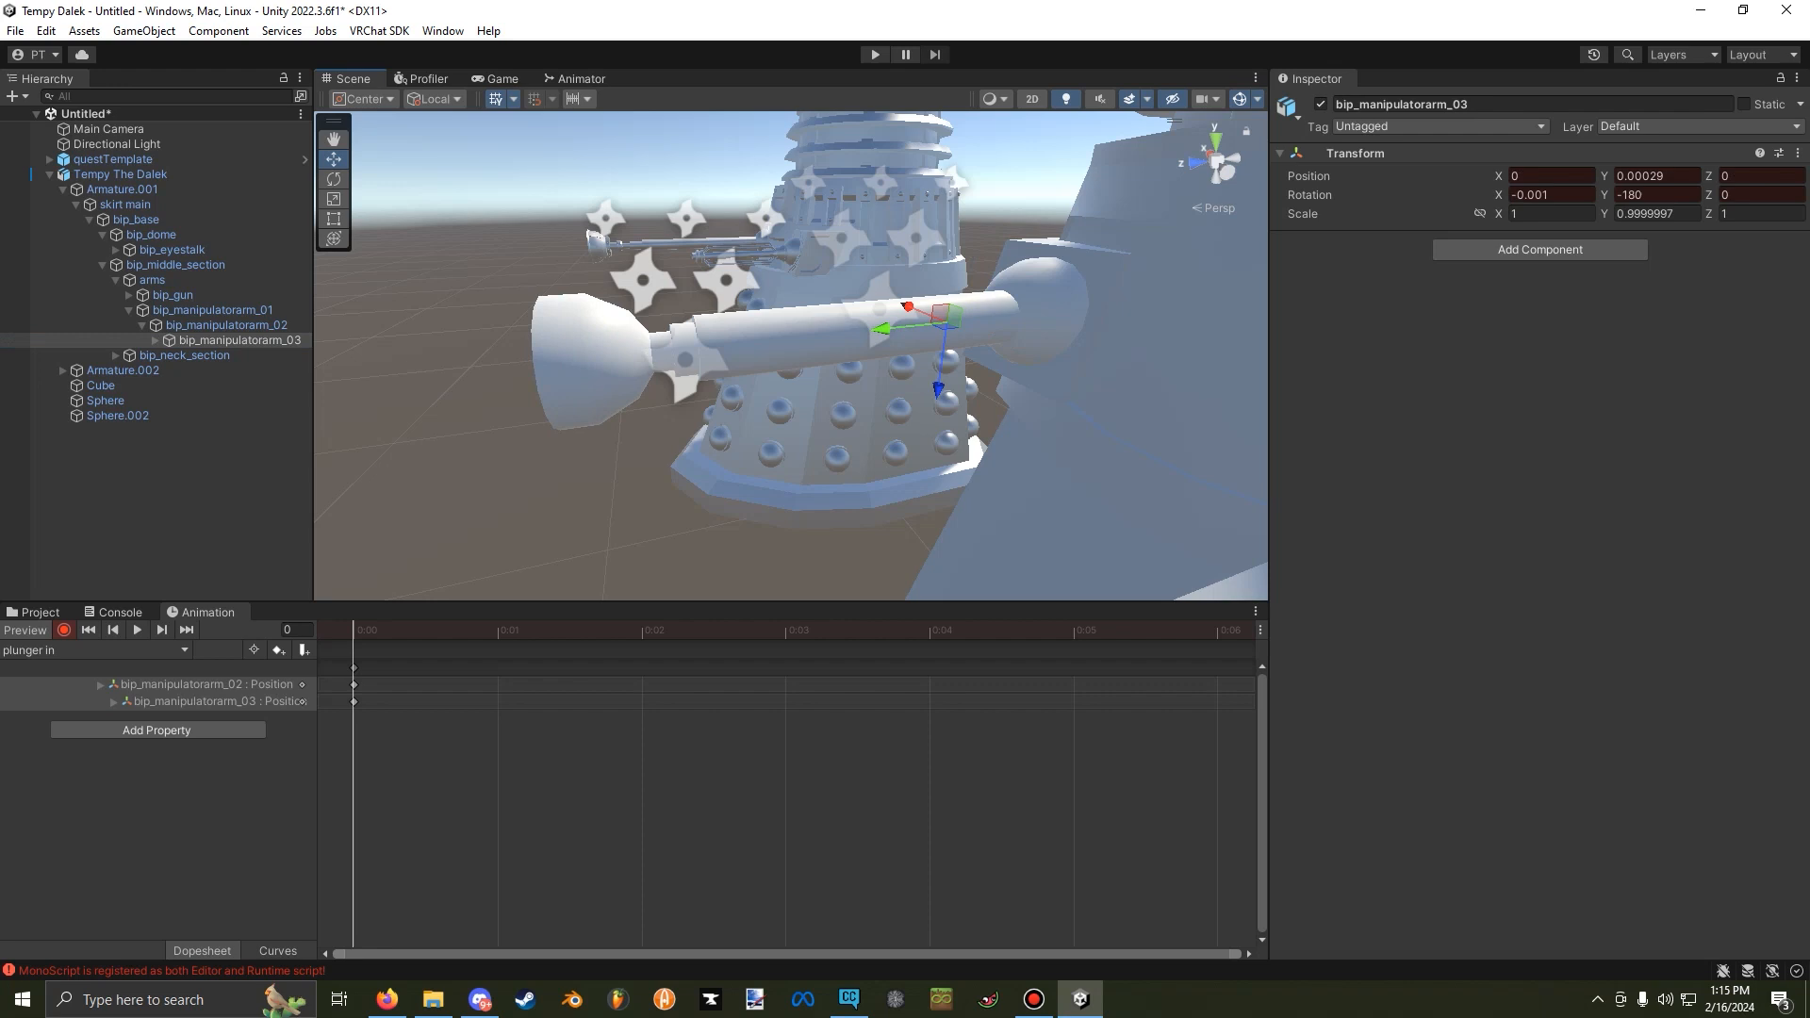
left_click(63, 630)
left_click(26, 630)
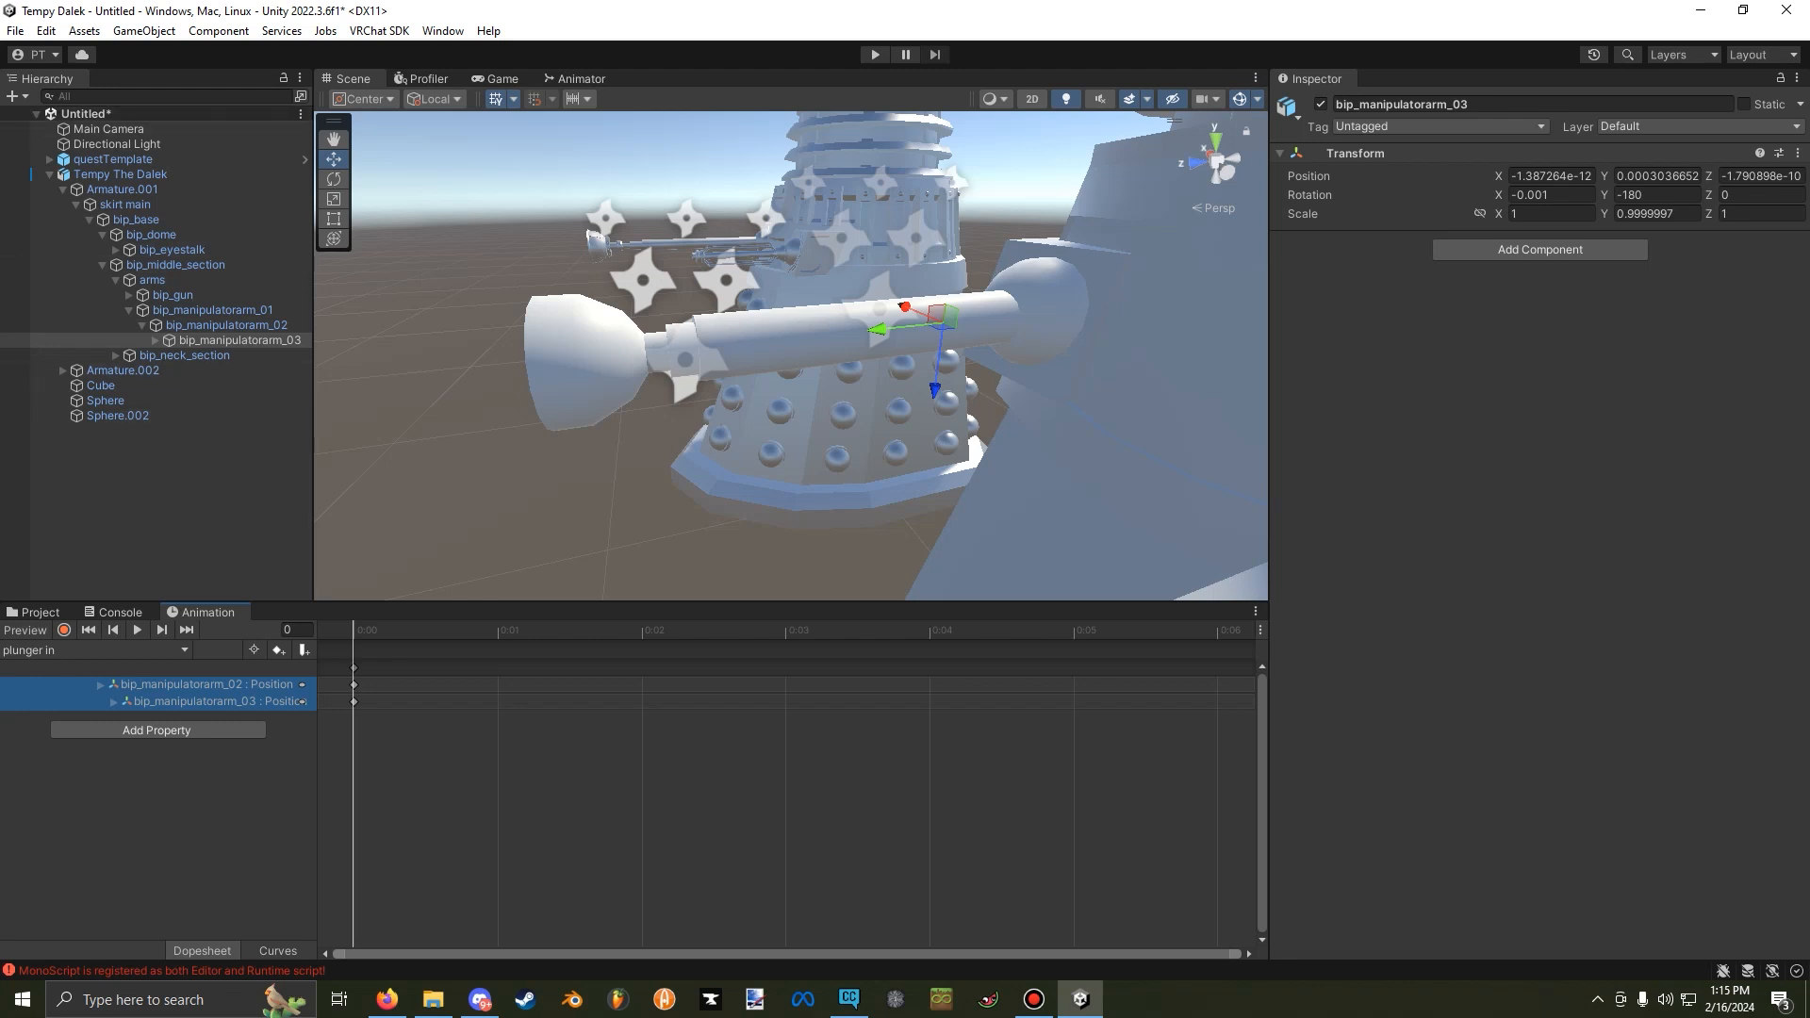
Add the plunger out animation to the custom Dalek and load that clip for editing in the animation timeline.
left_click(34, 612)
left_click(396, 773)
left_click_drag(312, 699, 236, 340)
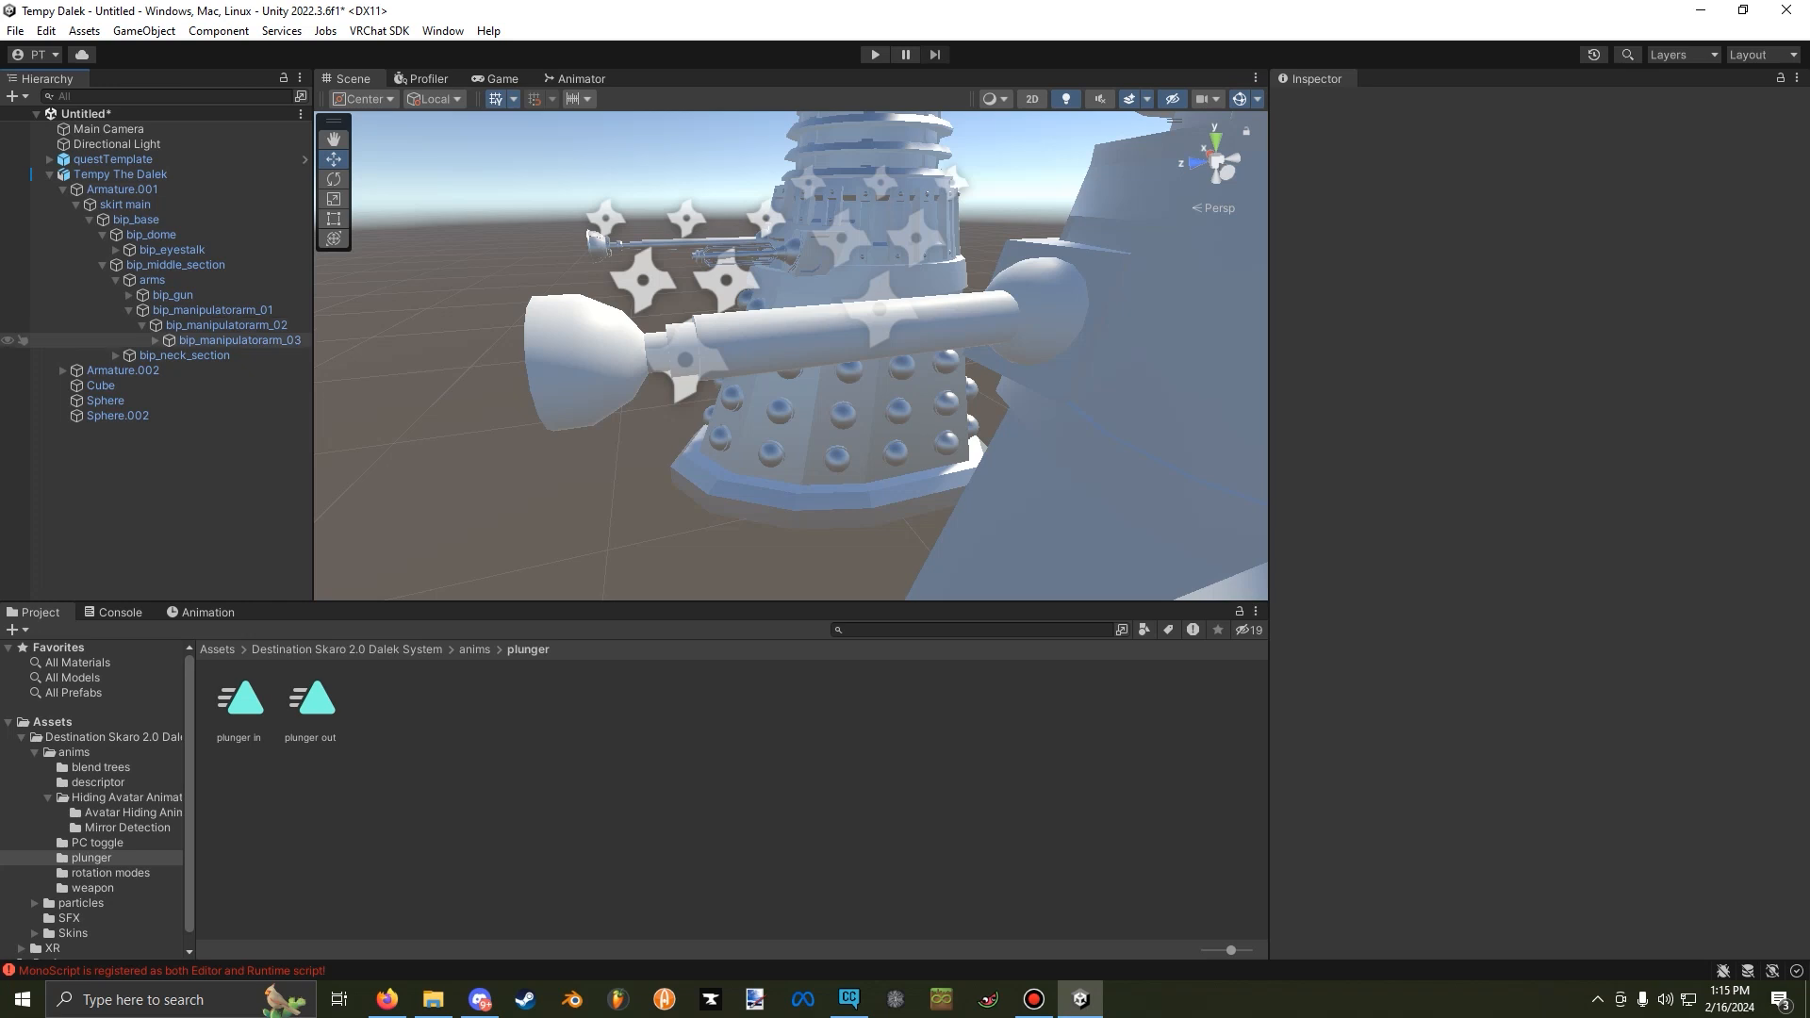
left_click(203, 612)
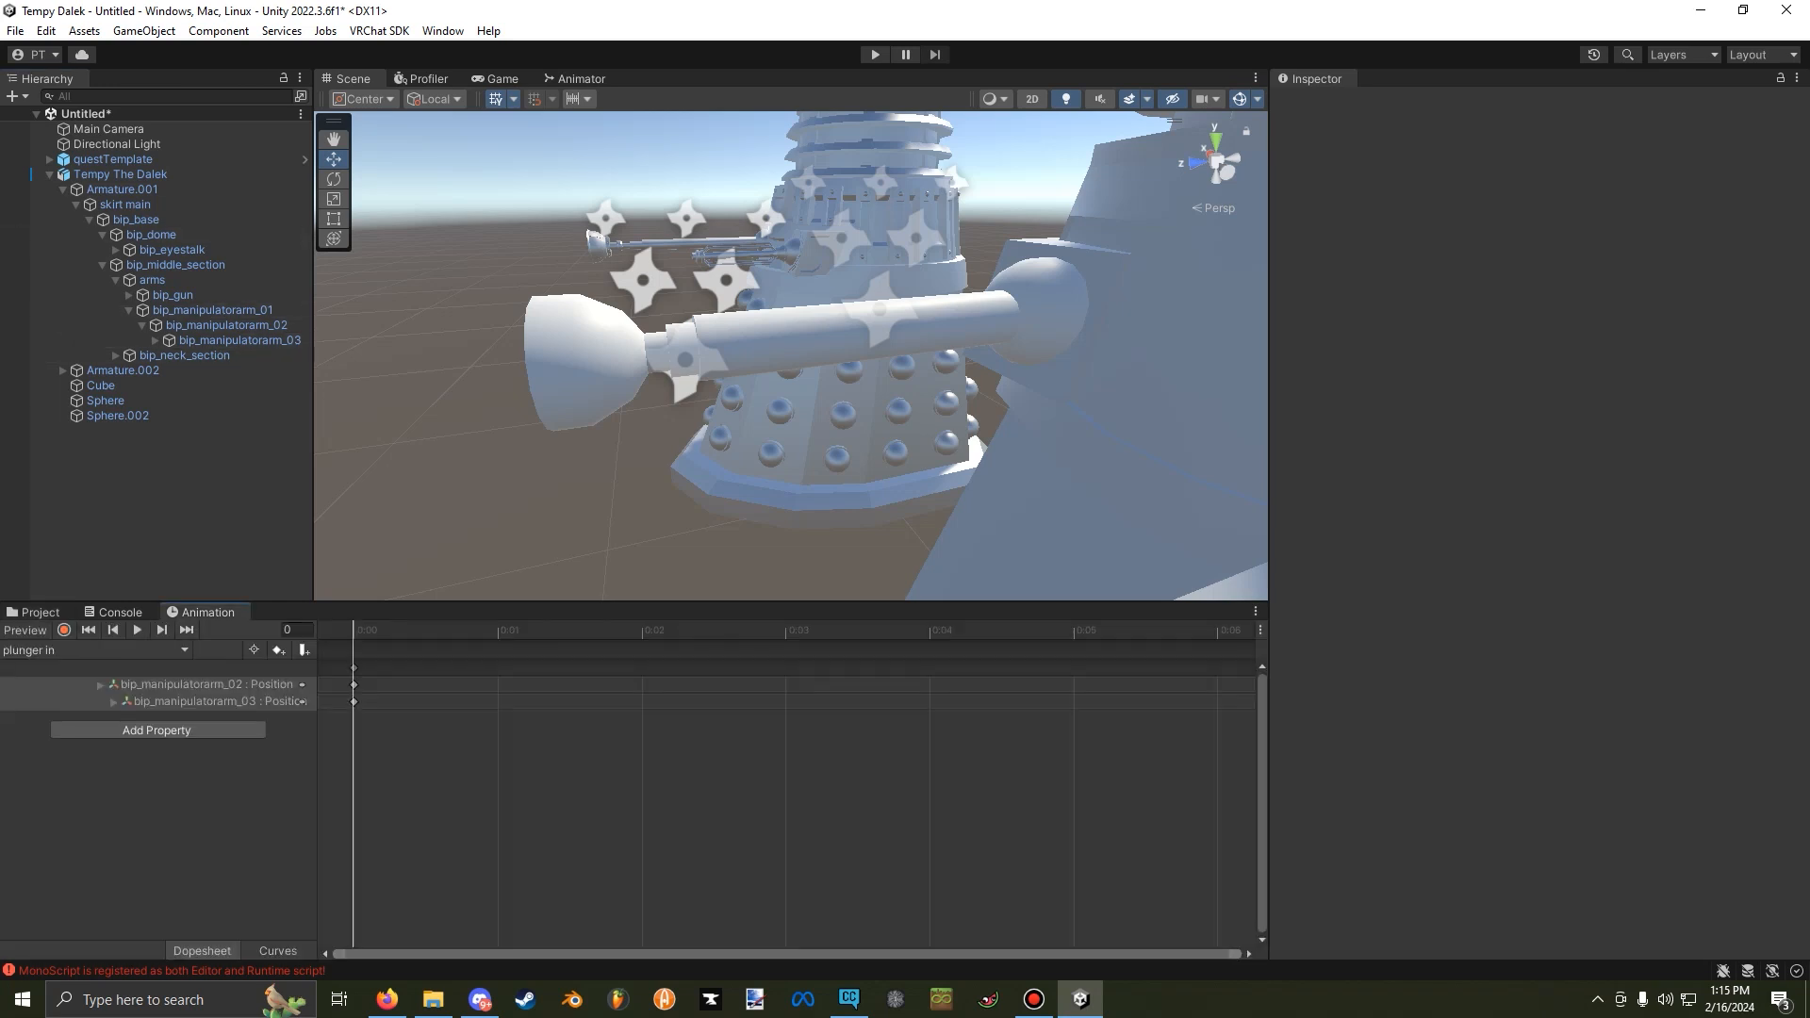
left_click(95, 650)
left_click(56, 733)
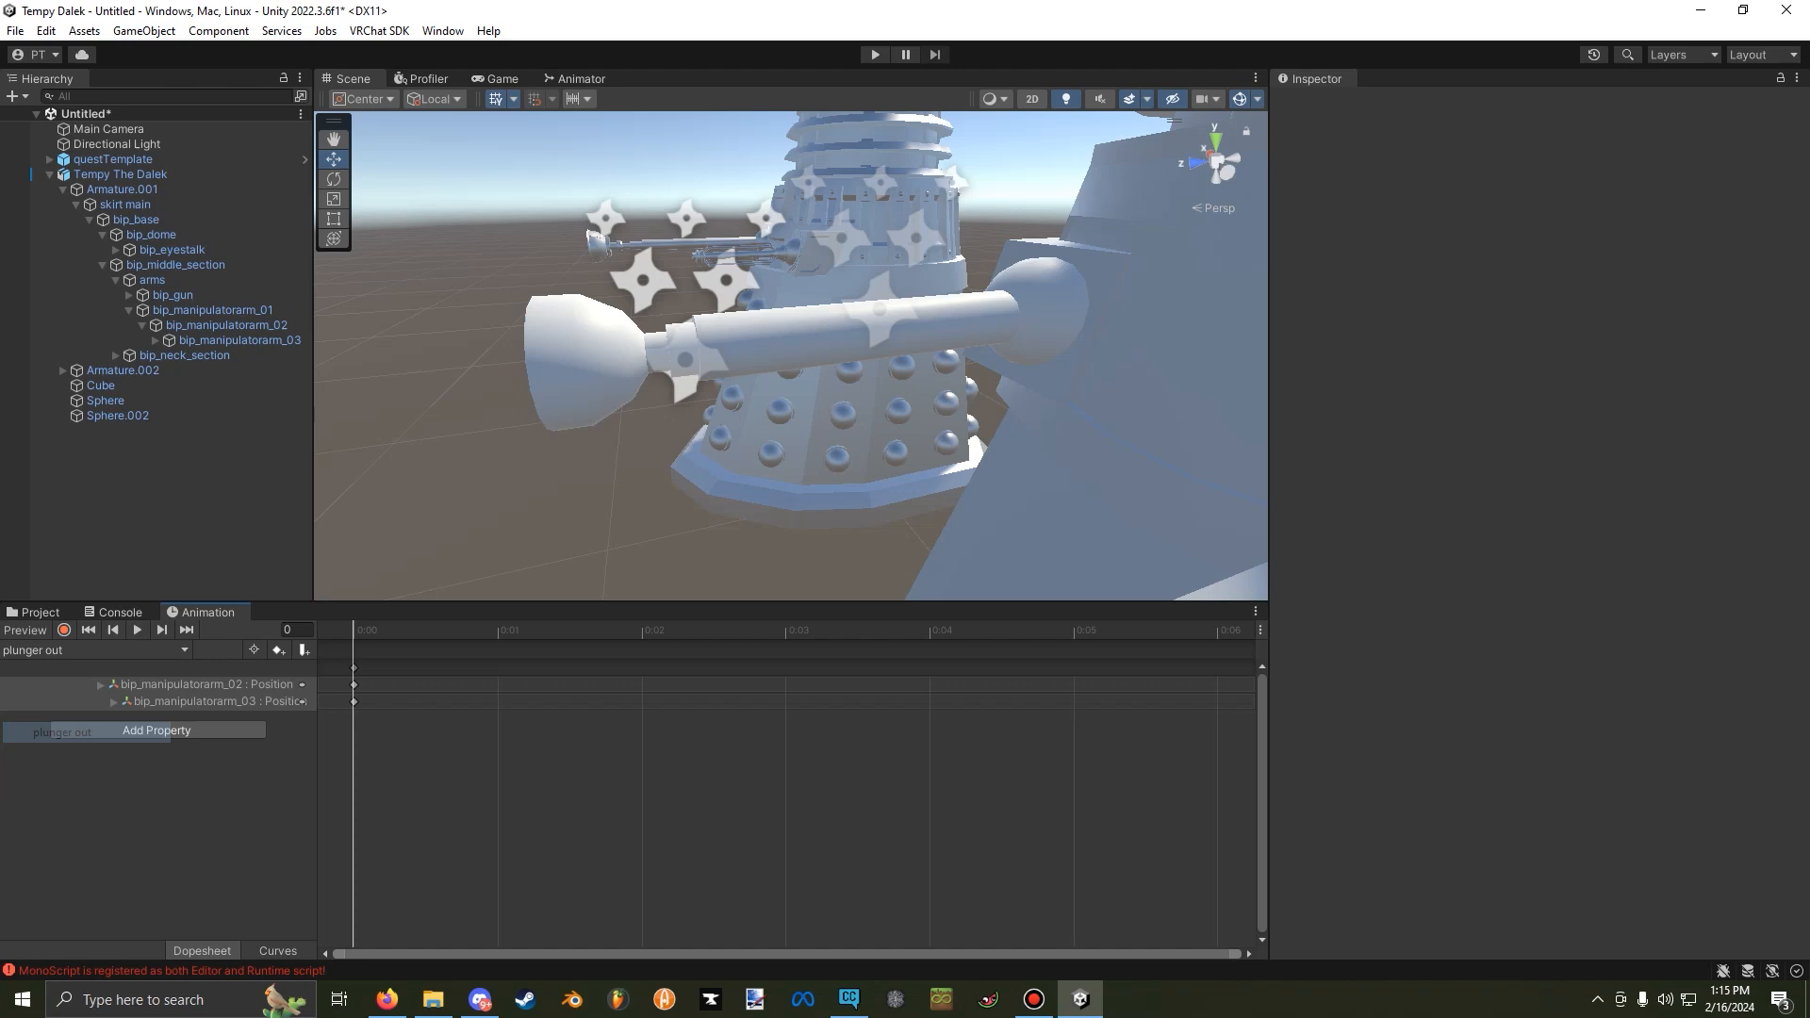
Remove both manipulator arm position properties from the plunger out clip.
left_click(154, 684)
left_click(154, 701, "shift")
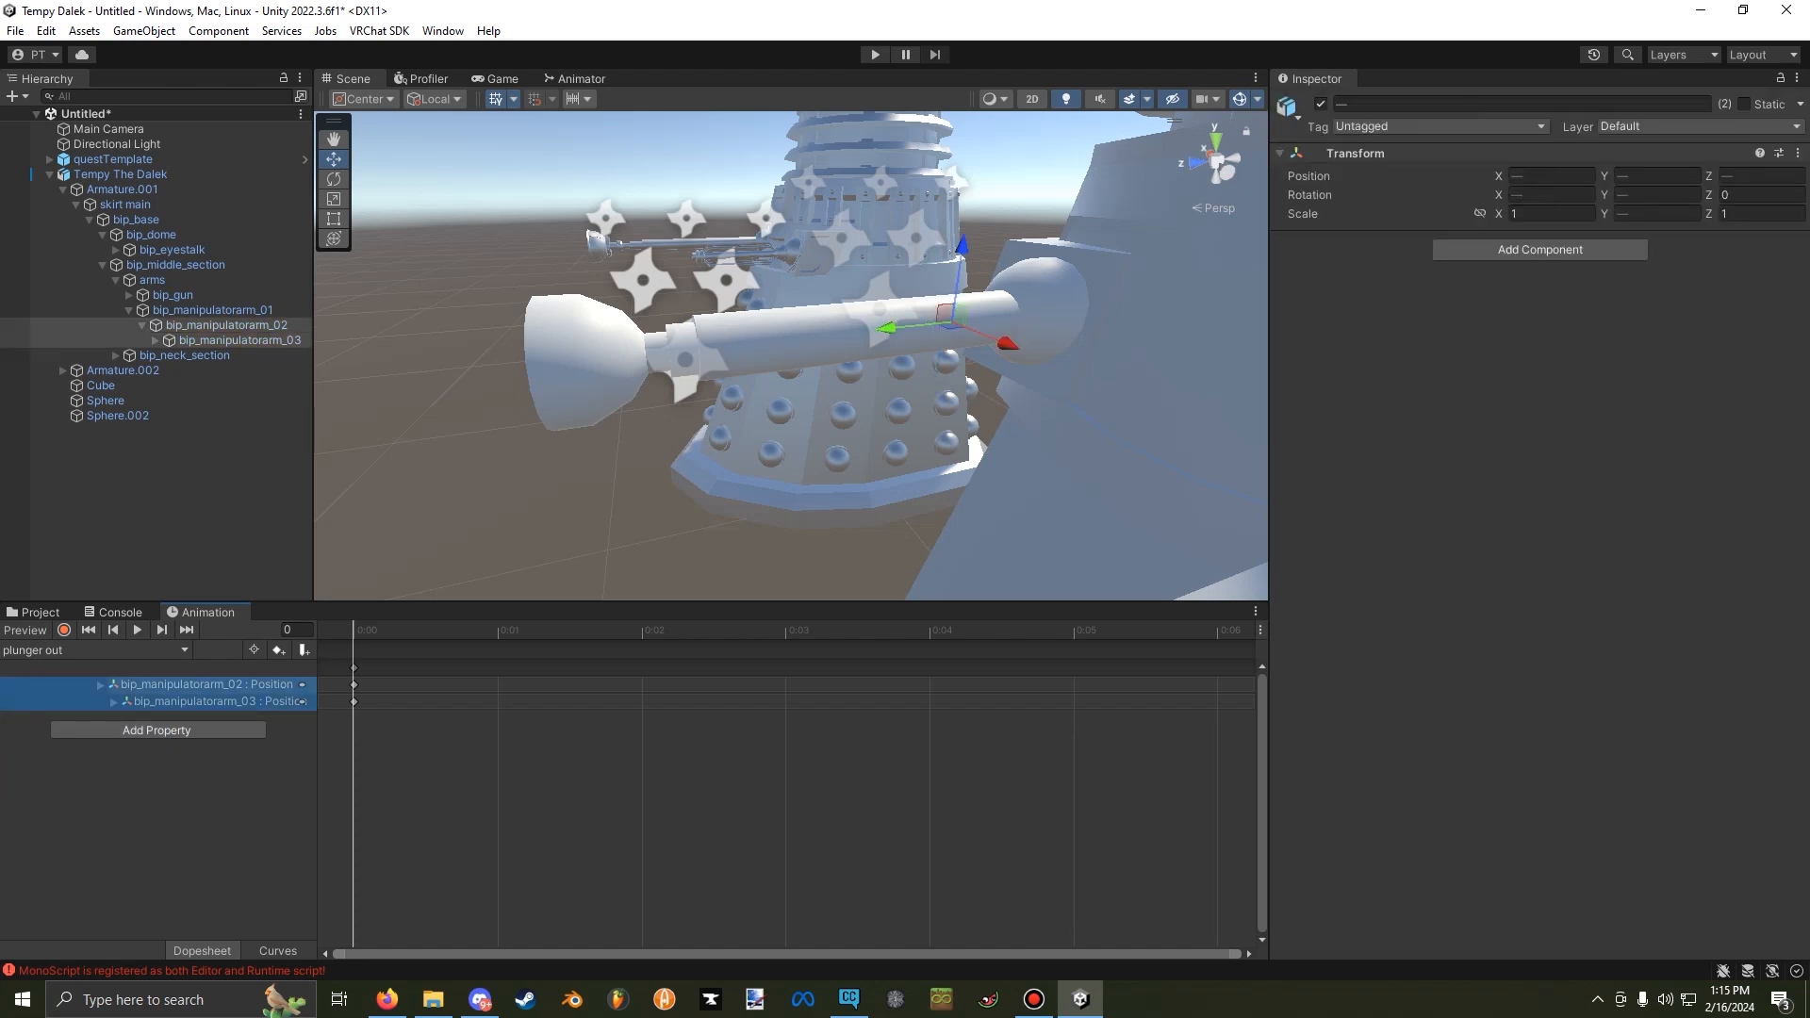
right_click(154, 689)
left_click(232, 696)
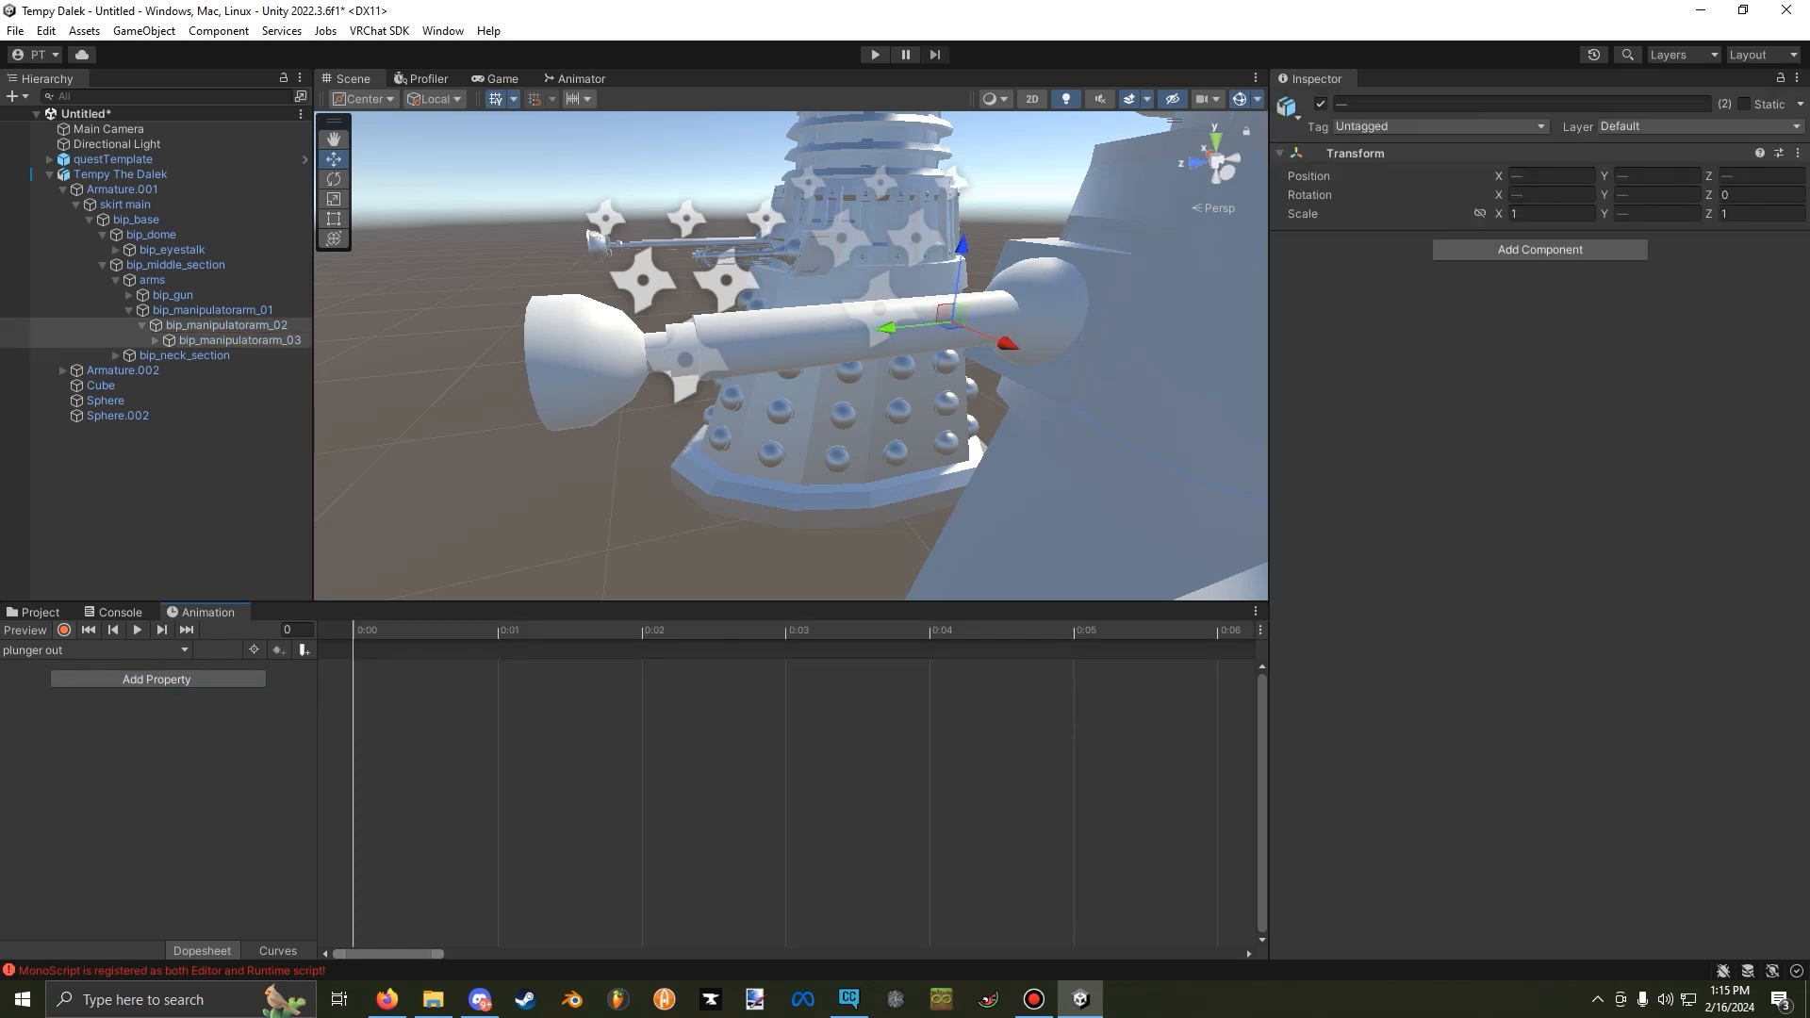
Record bip_manipulatorarm_02 at Y 0.00515 and bip_manipulatorarm_03 at Y 0.0029 at frame 0 of the plunger out clip, and end the recording.
left_click(226, 325)
left_click_drag(893, 328, 637, 354)
right_click_drag(641, 359, 433, 339)
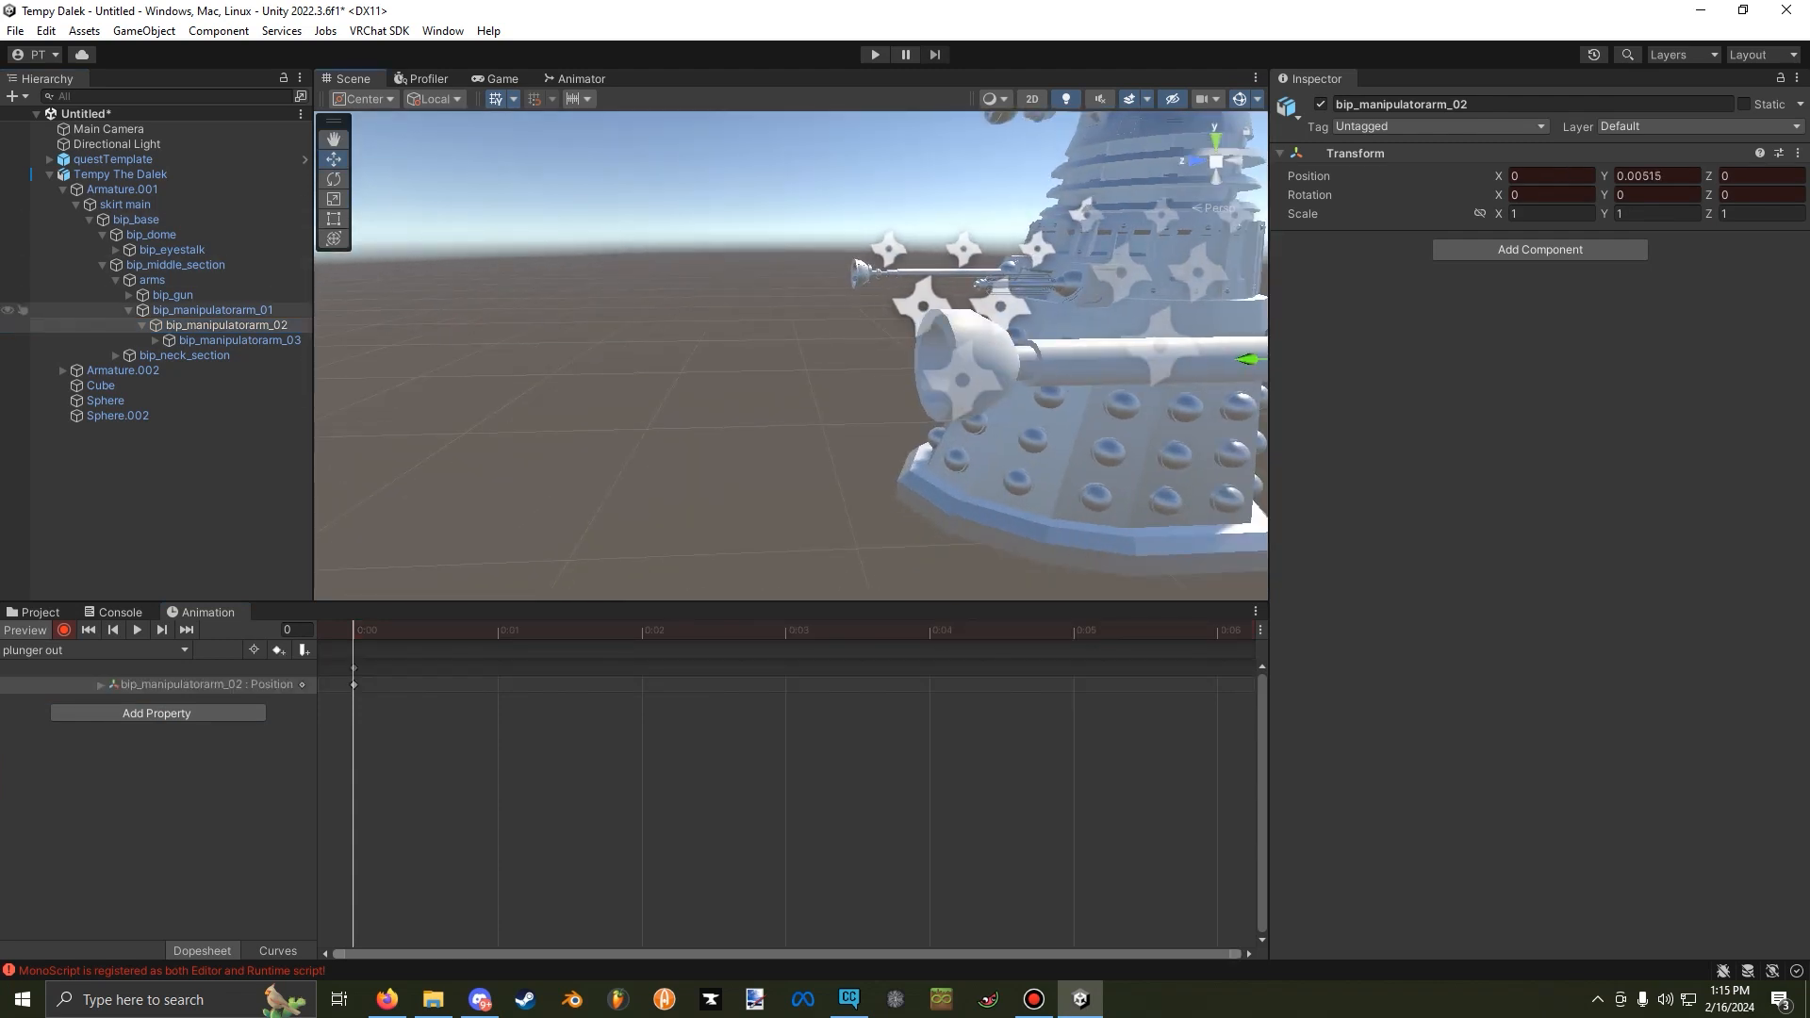
left_click(239, 341)
left_click(528, 396)
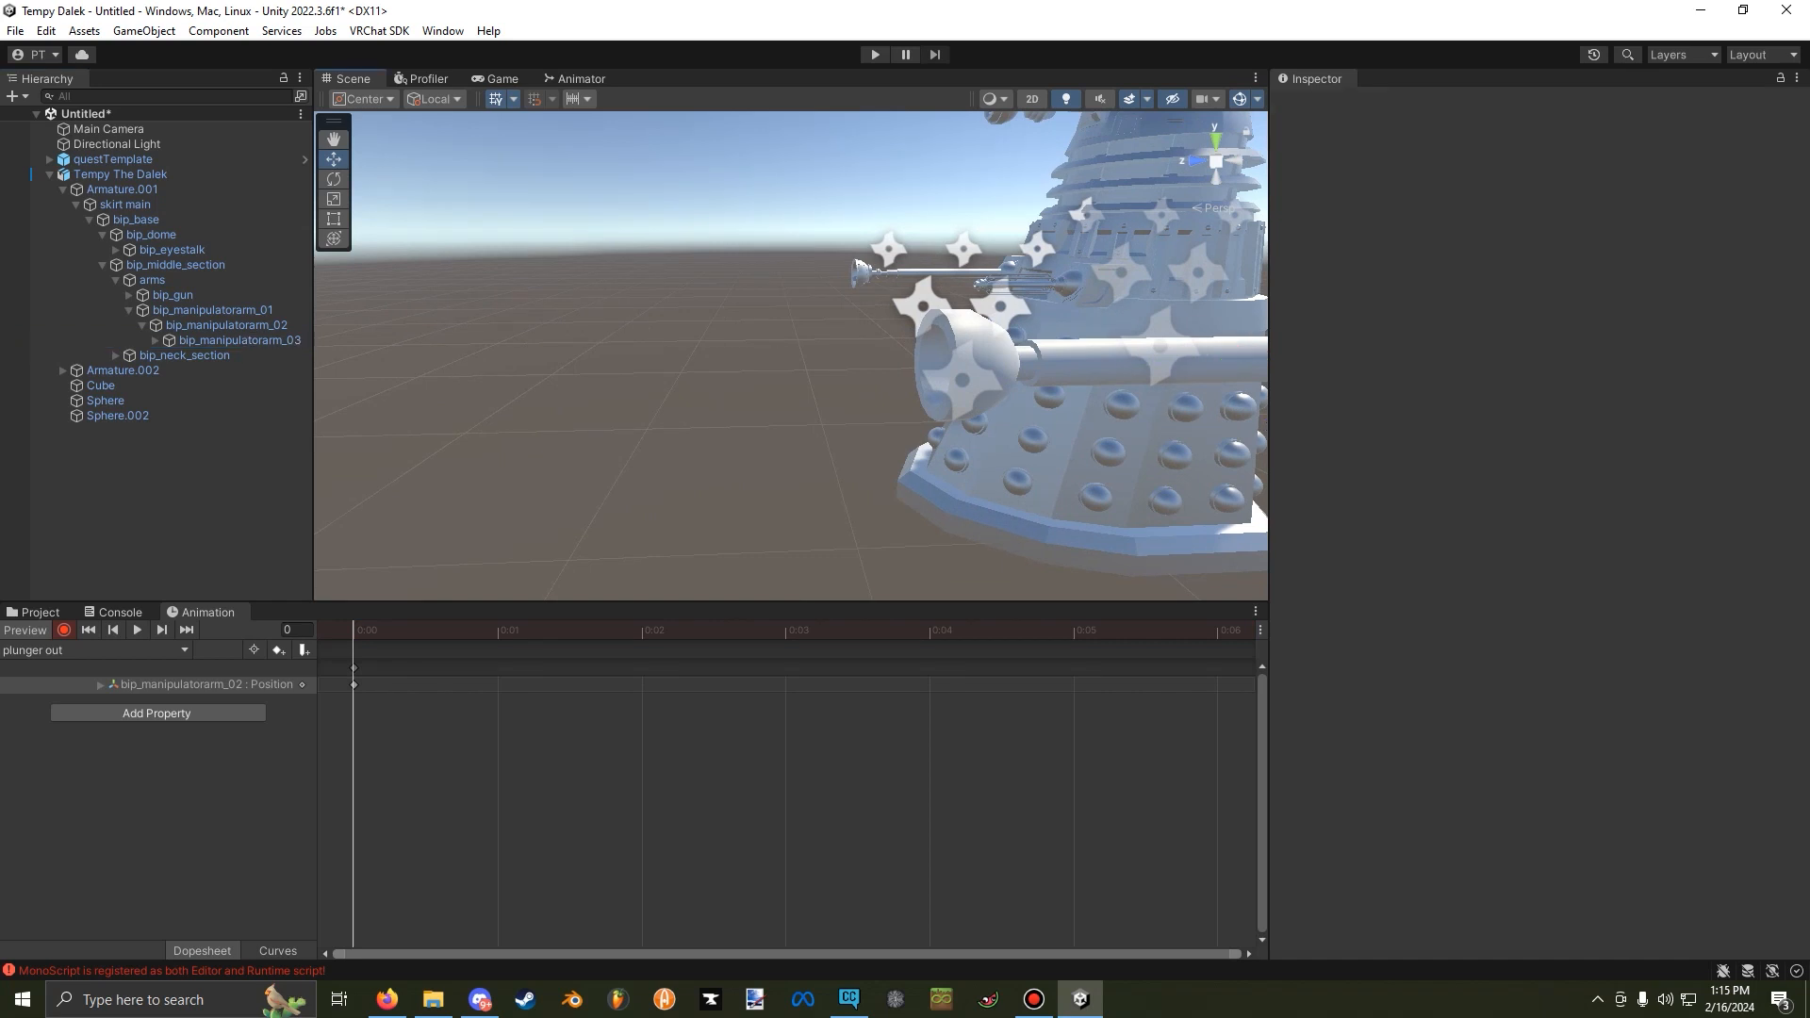
right_click_drag(528, 396, 590, 383)
left_click(240, 340)
left_click_drag(1076, 357, 959, 363)
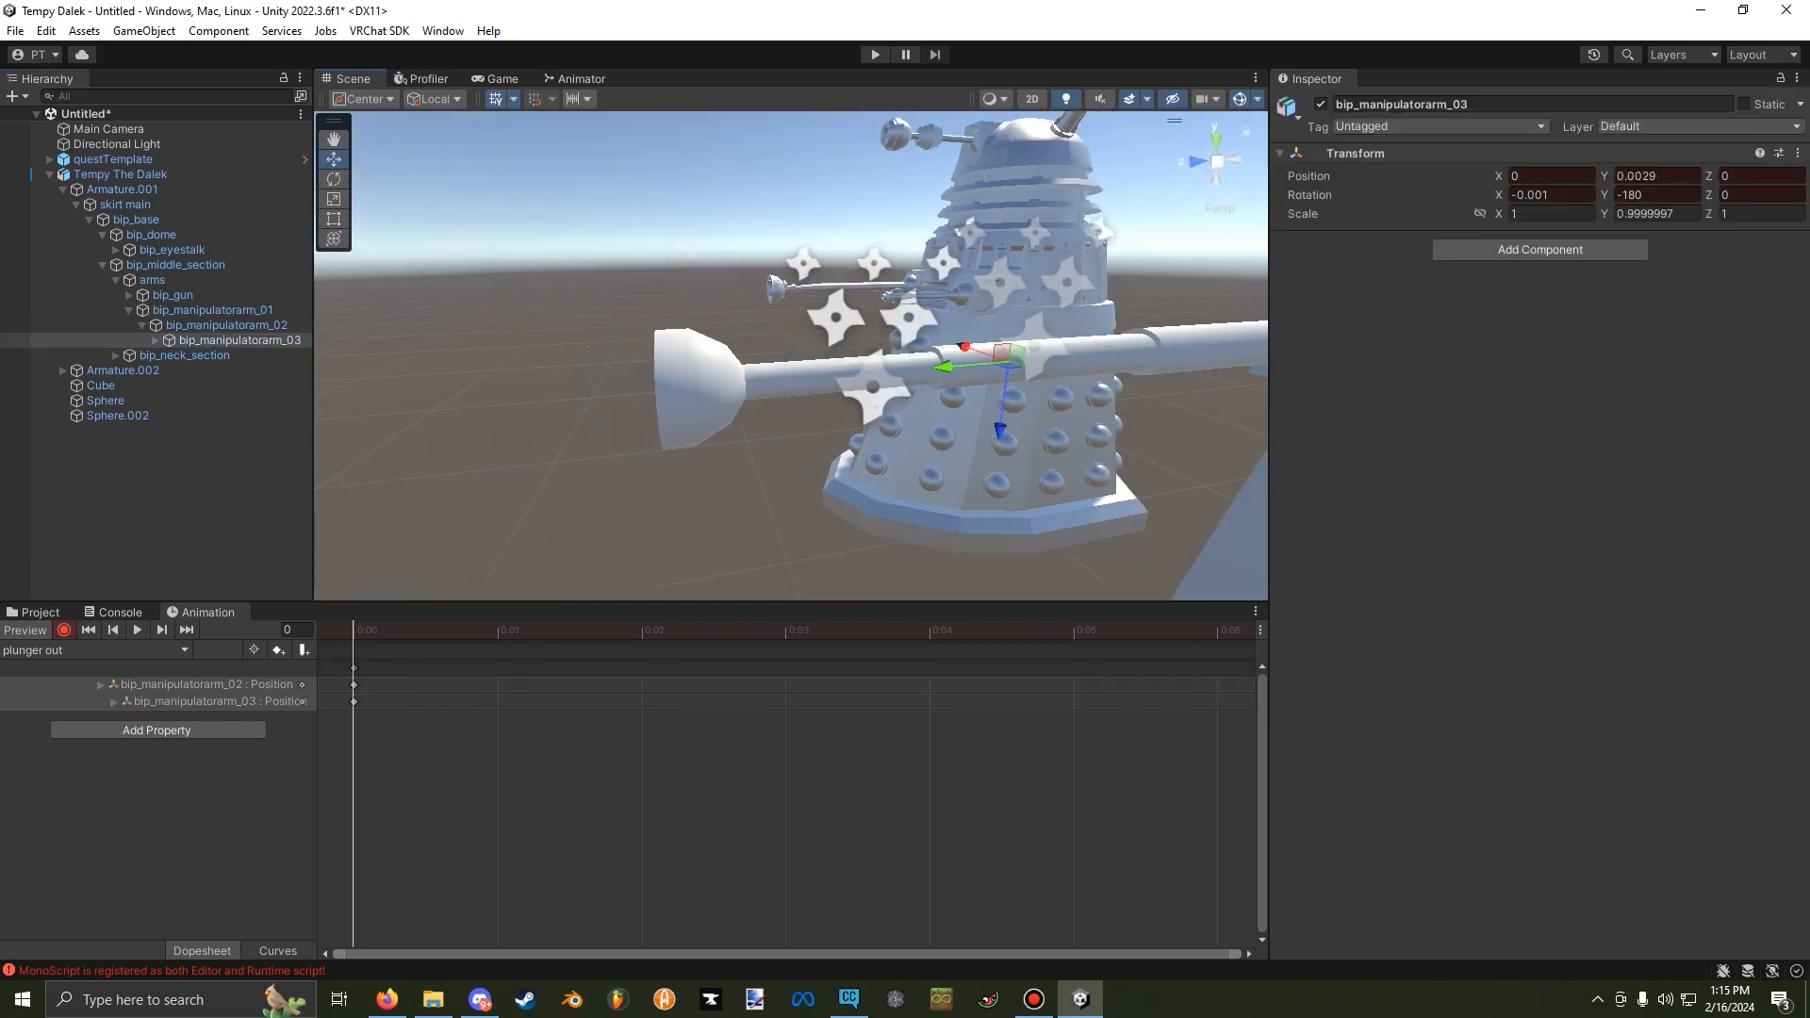
left_click(64, 629)
left_click(25, 630)
Examine the arms, bip_gun and bip_manipulatorarm_01 Phys Bone properties in the desktop clip.
right_click_drag(528, 424, 679, 377)
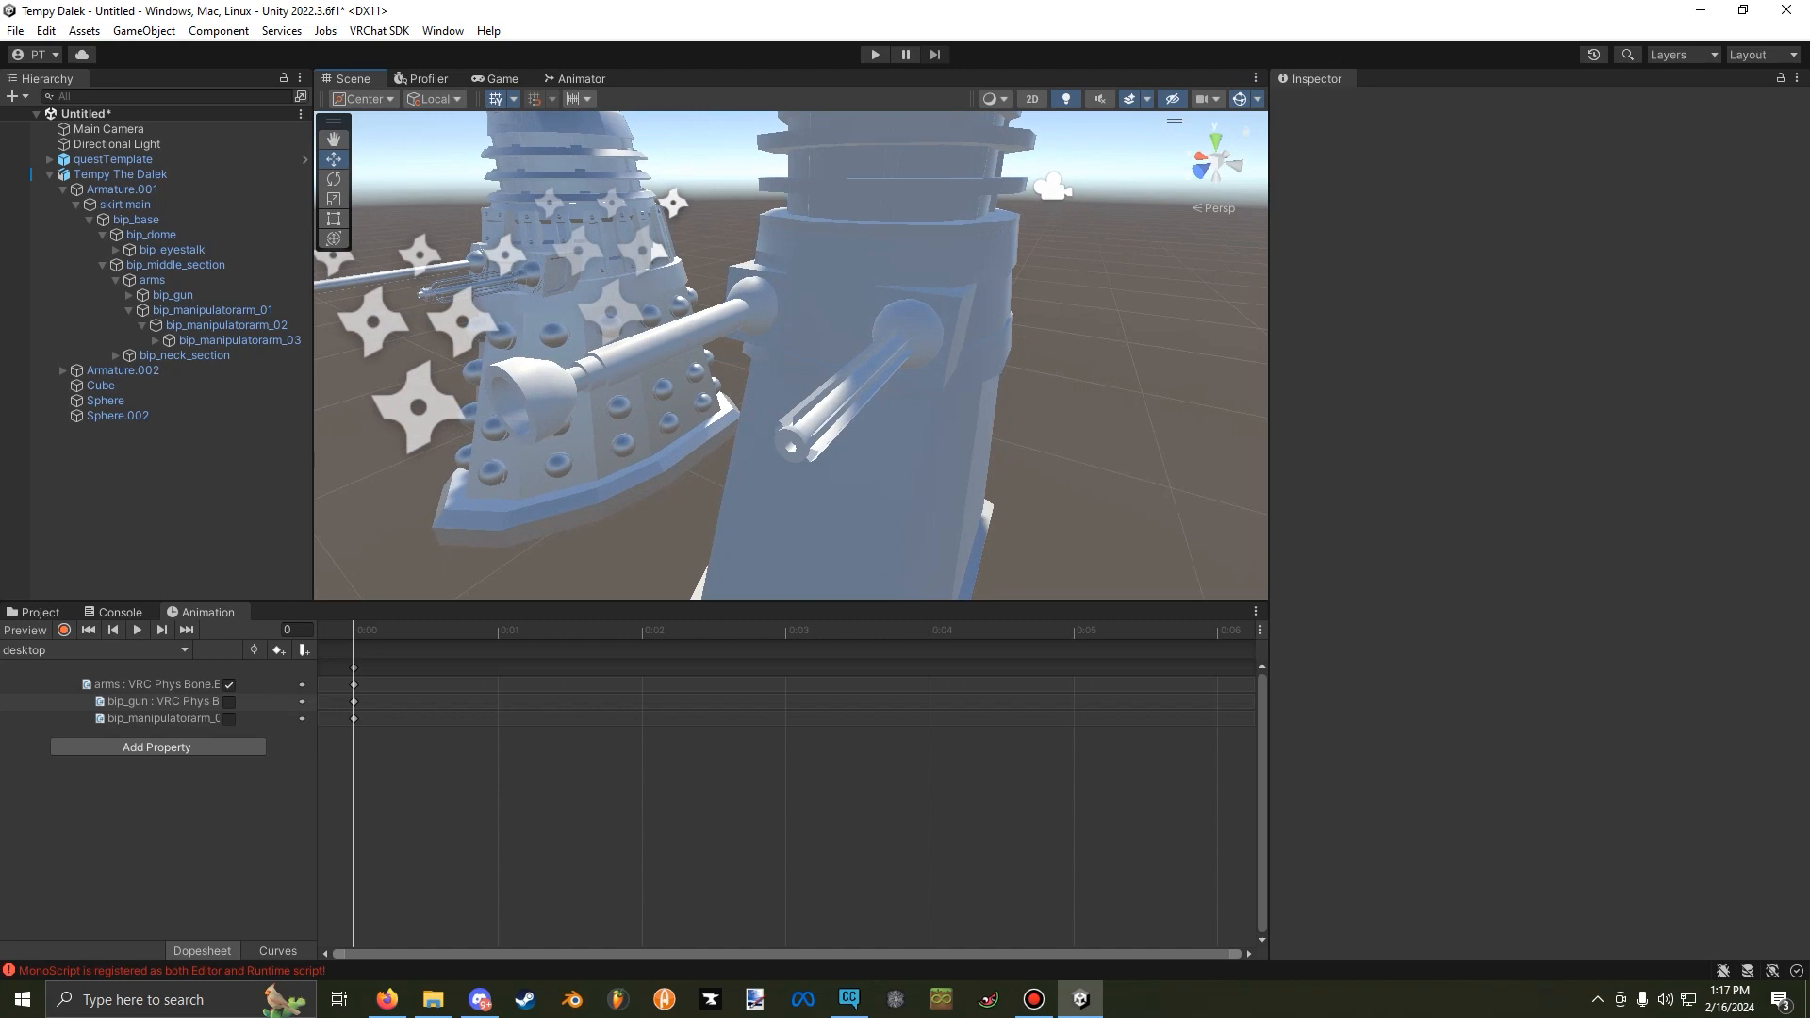
left_click(155, 684)
left_click(161, 701)
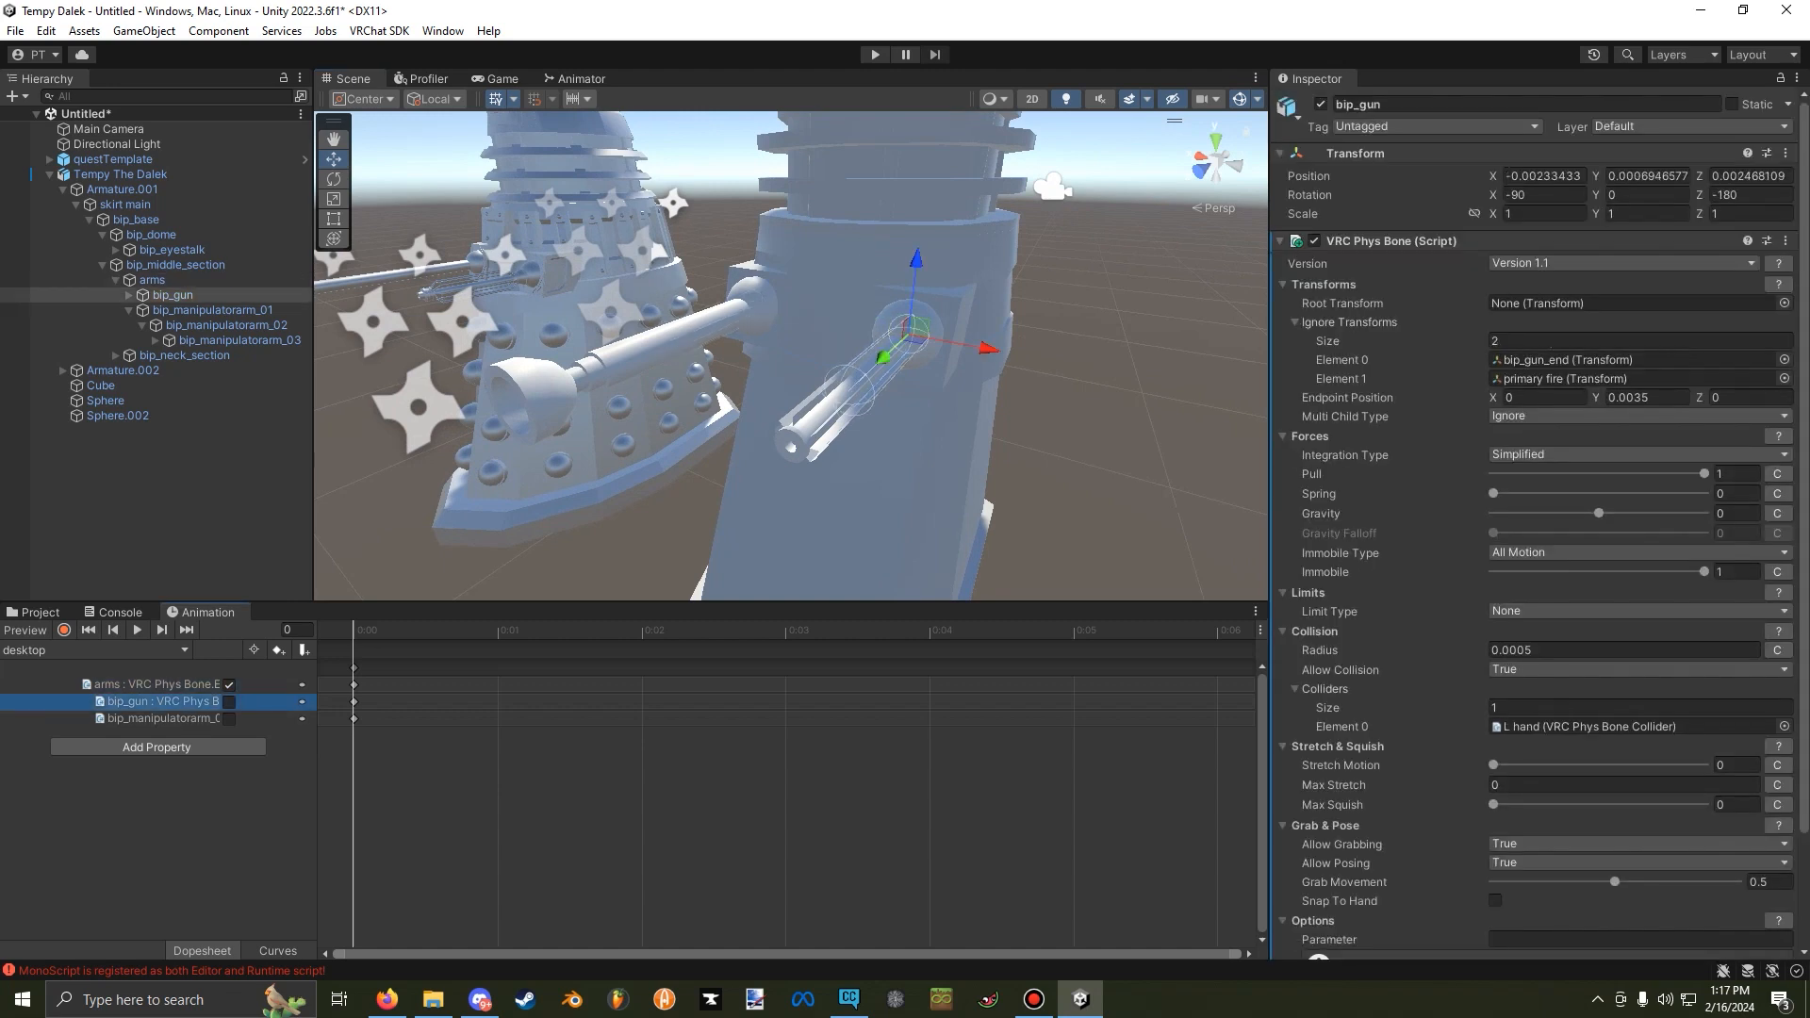
left_click(161, 719)
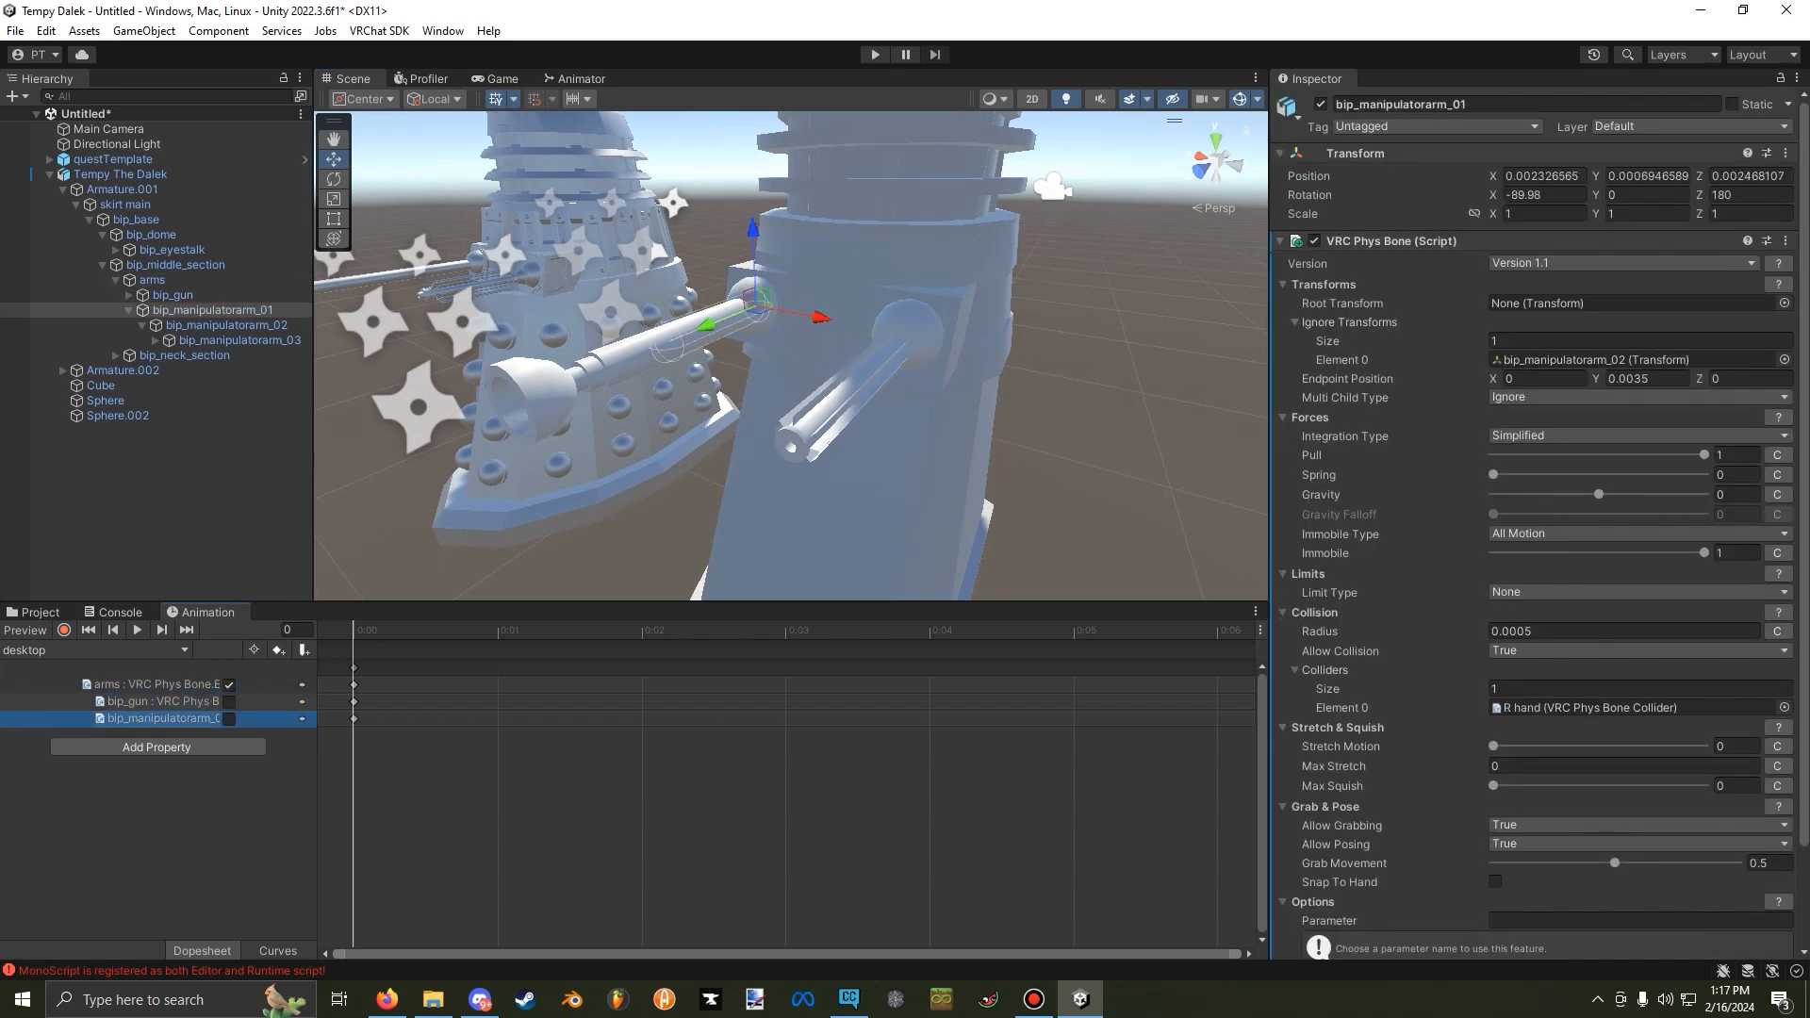
left_click(160, 701)
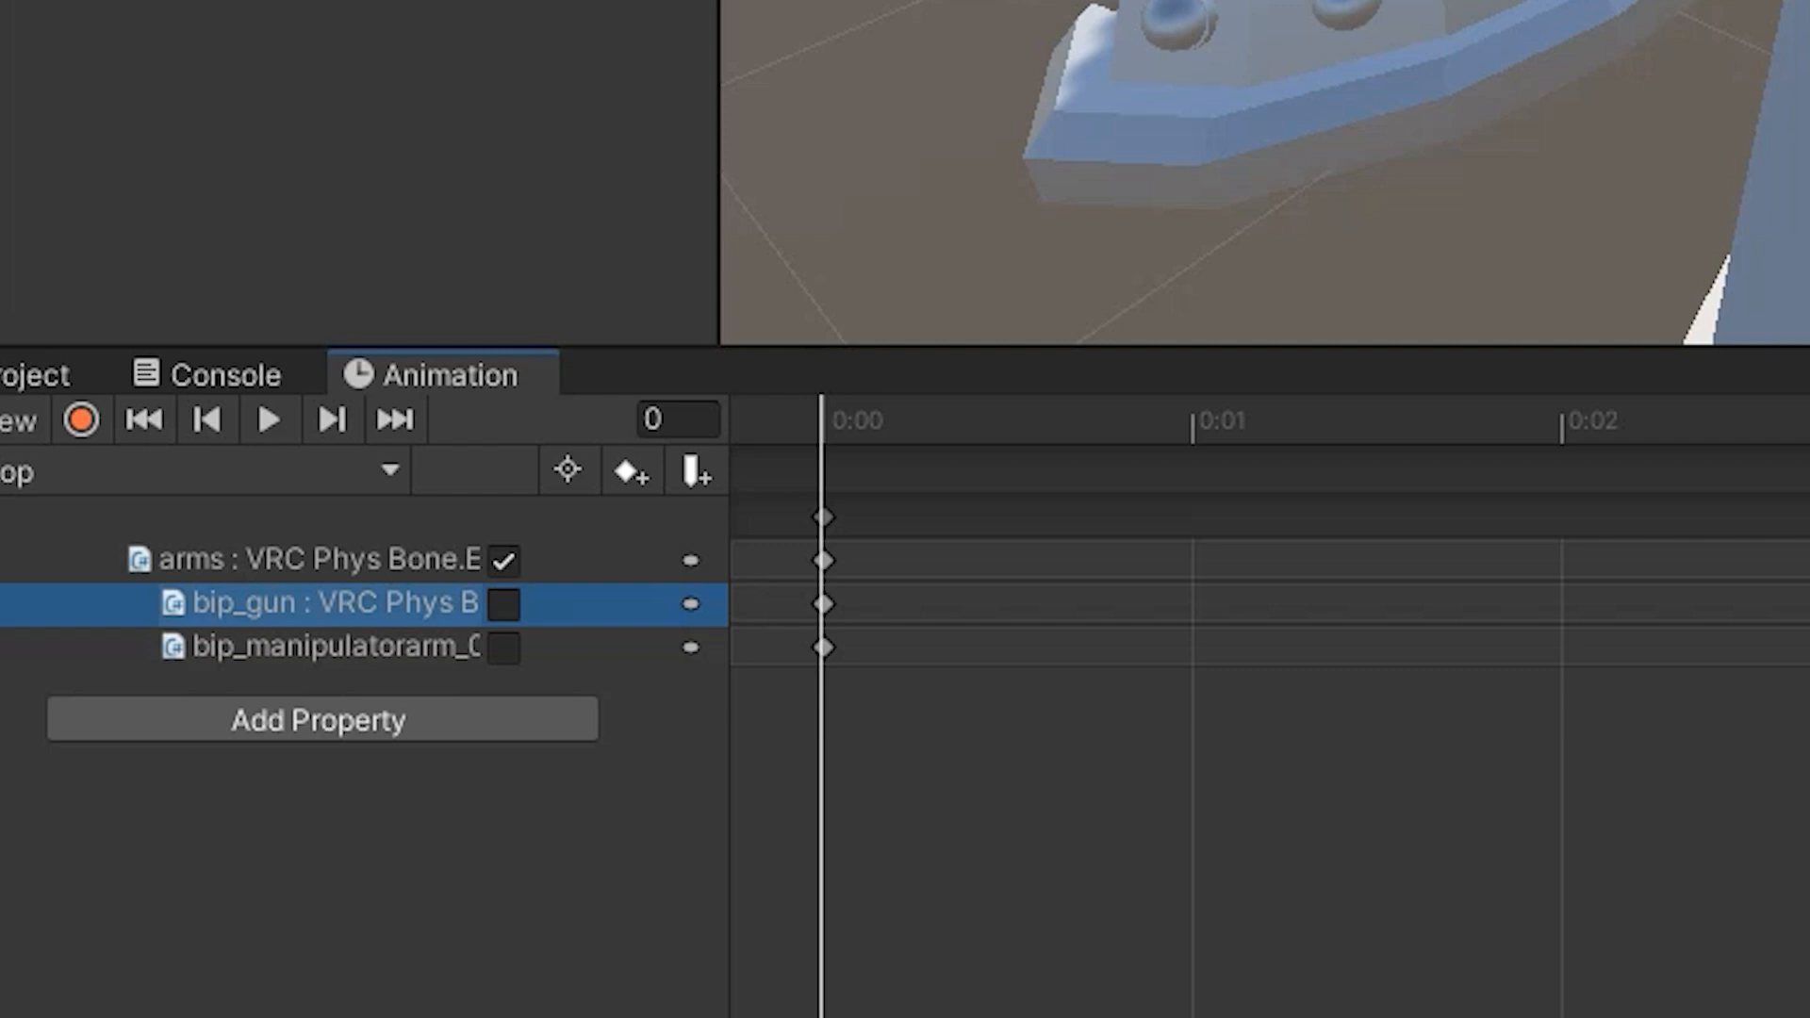
left_click(334, 648)
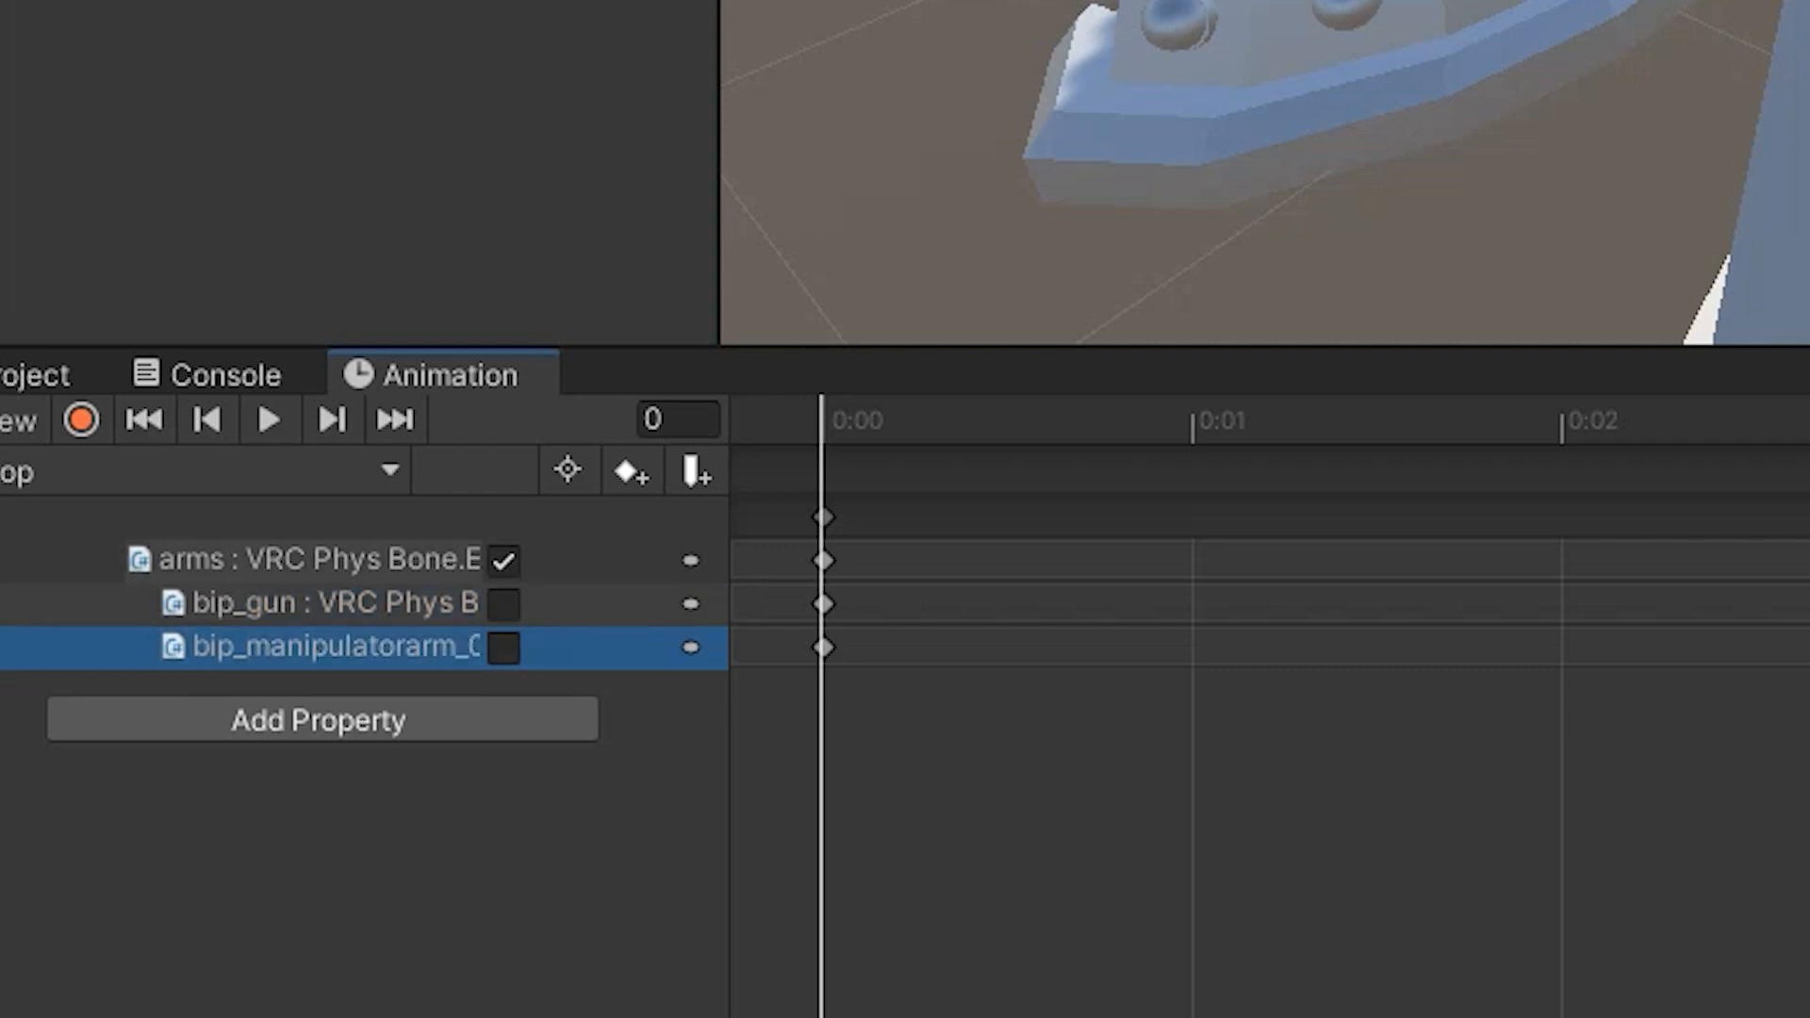
left_click(320, 560)
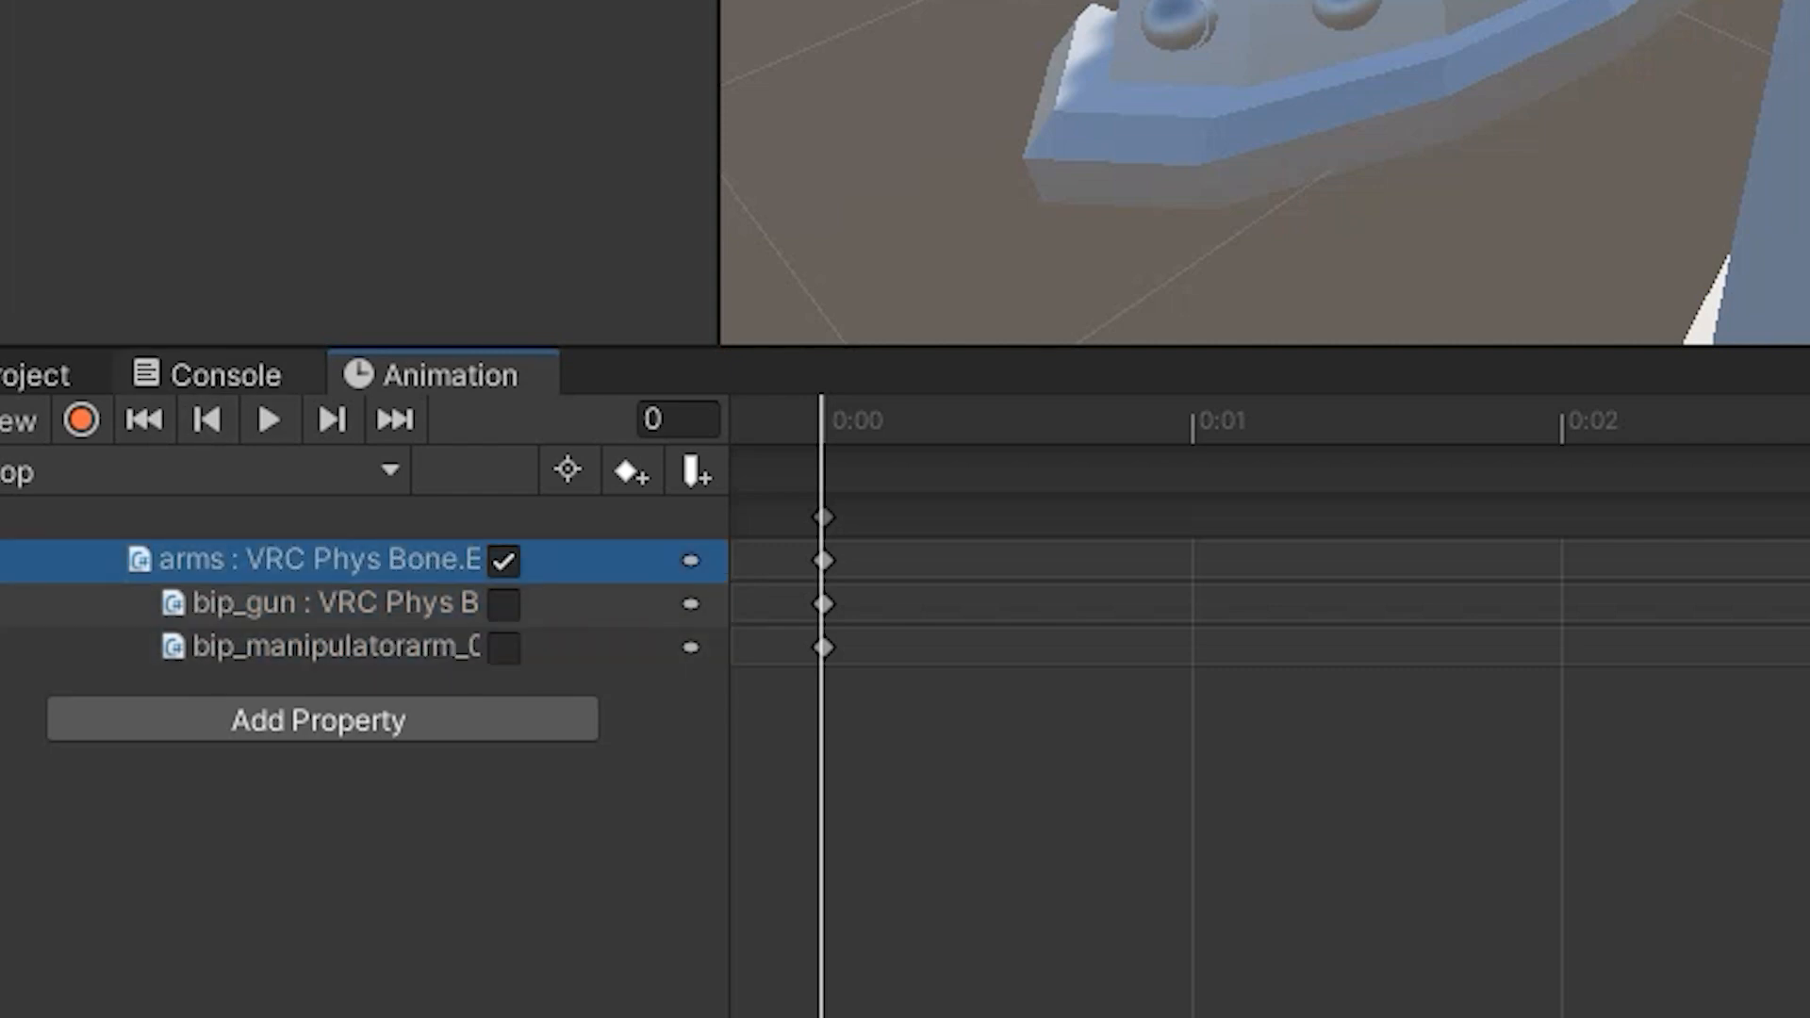
Open the rotation modes folder in anims and select animation clip 1.
left_click(29, 376)
left_click(156, 509)
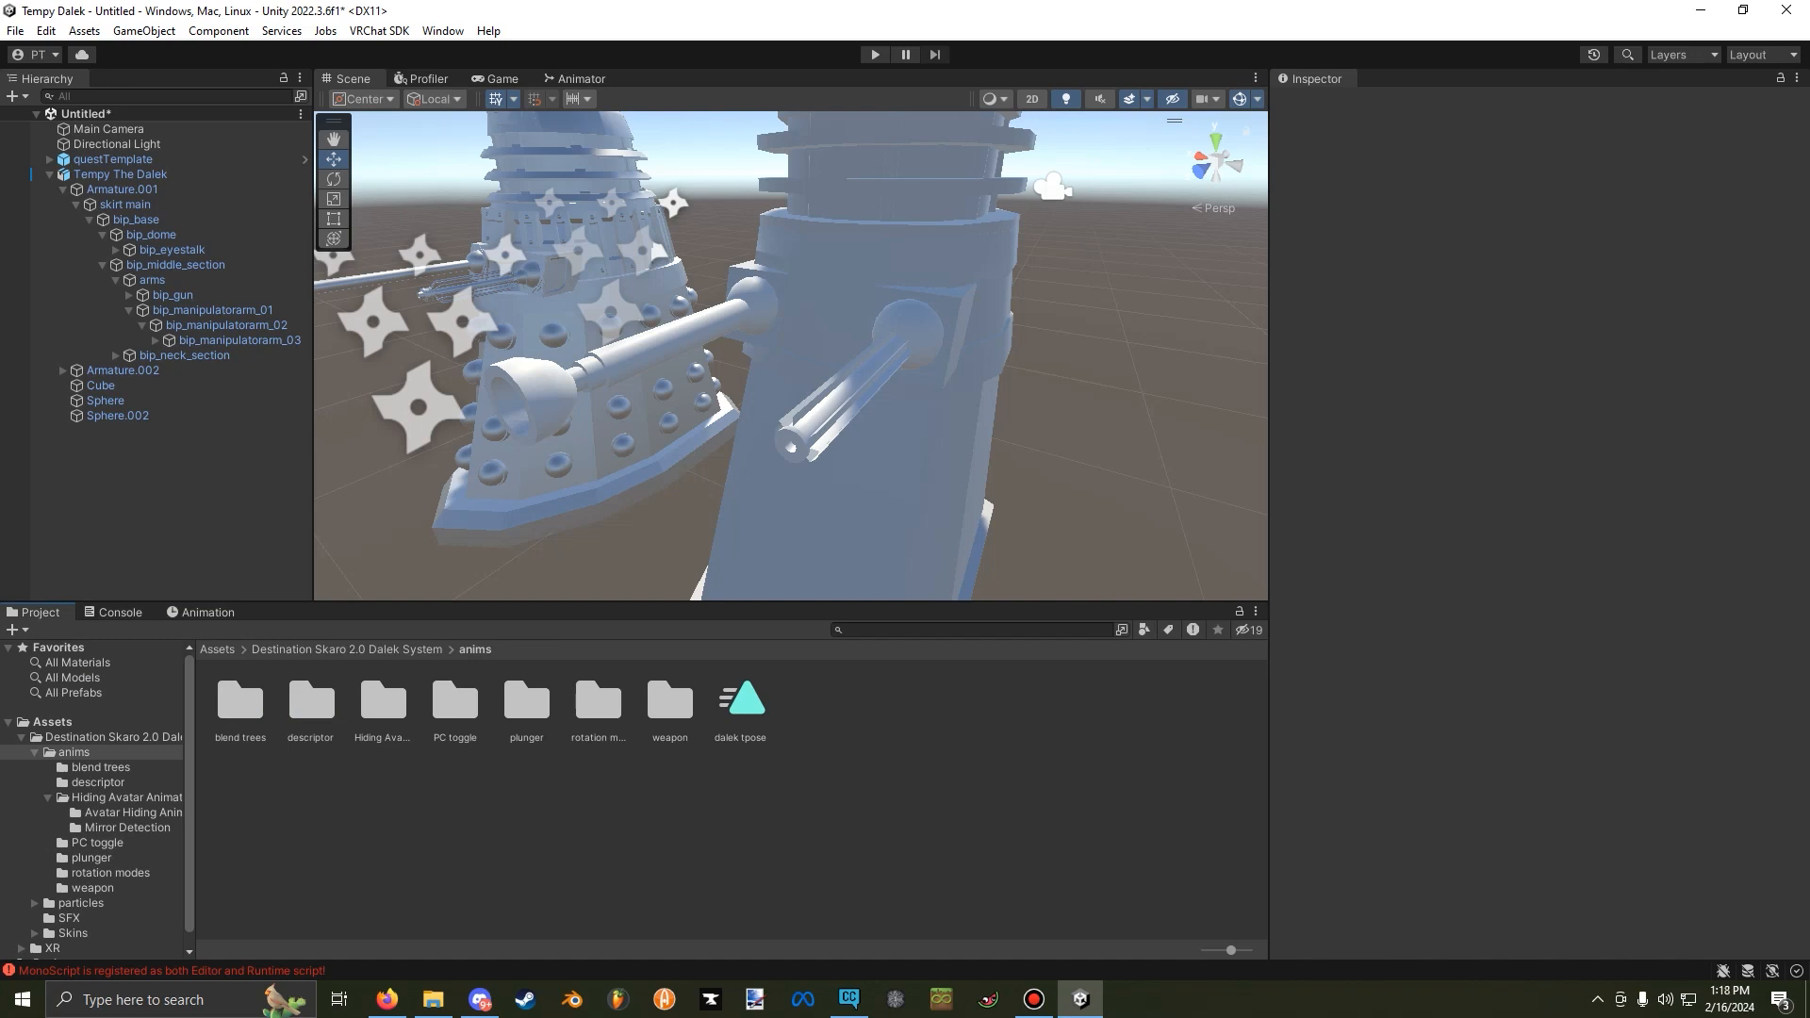
double_click(597, 702)
left_click(241, 699)
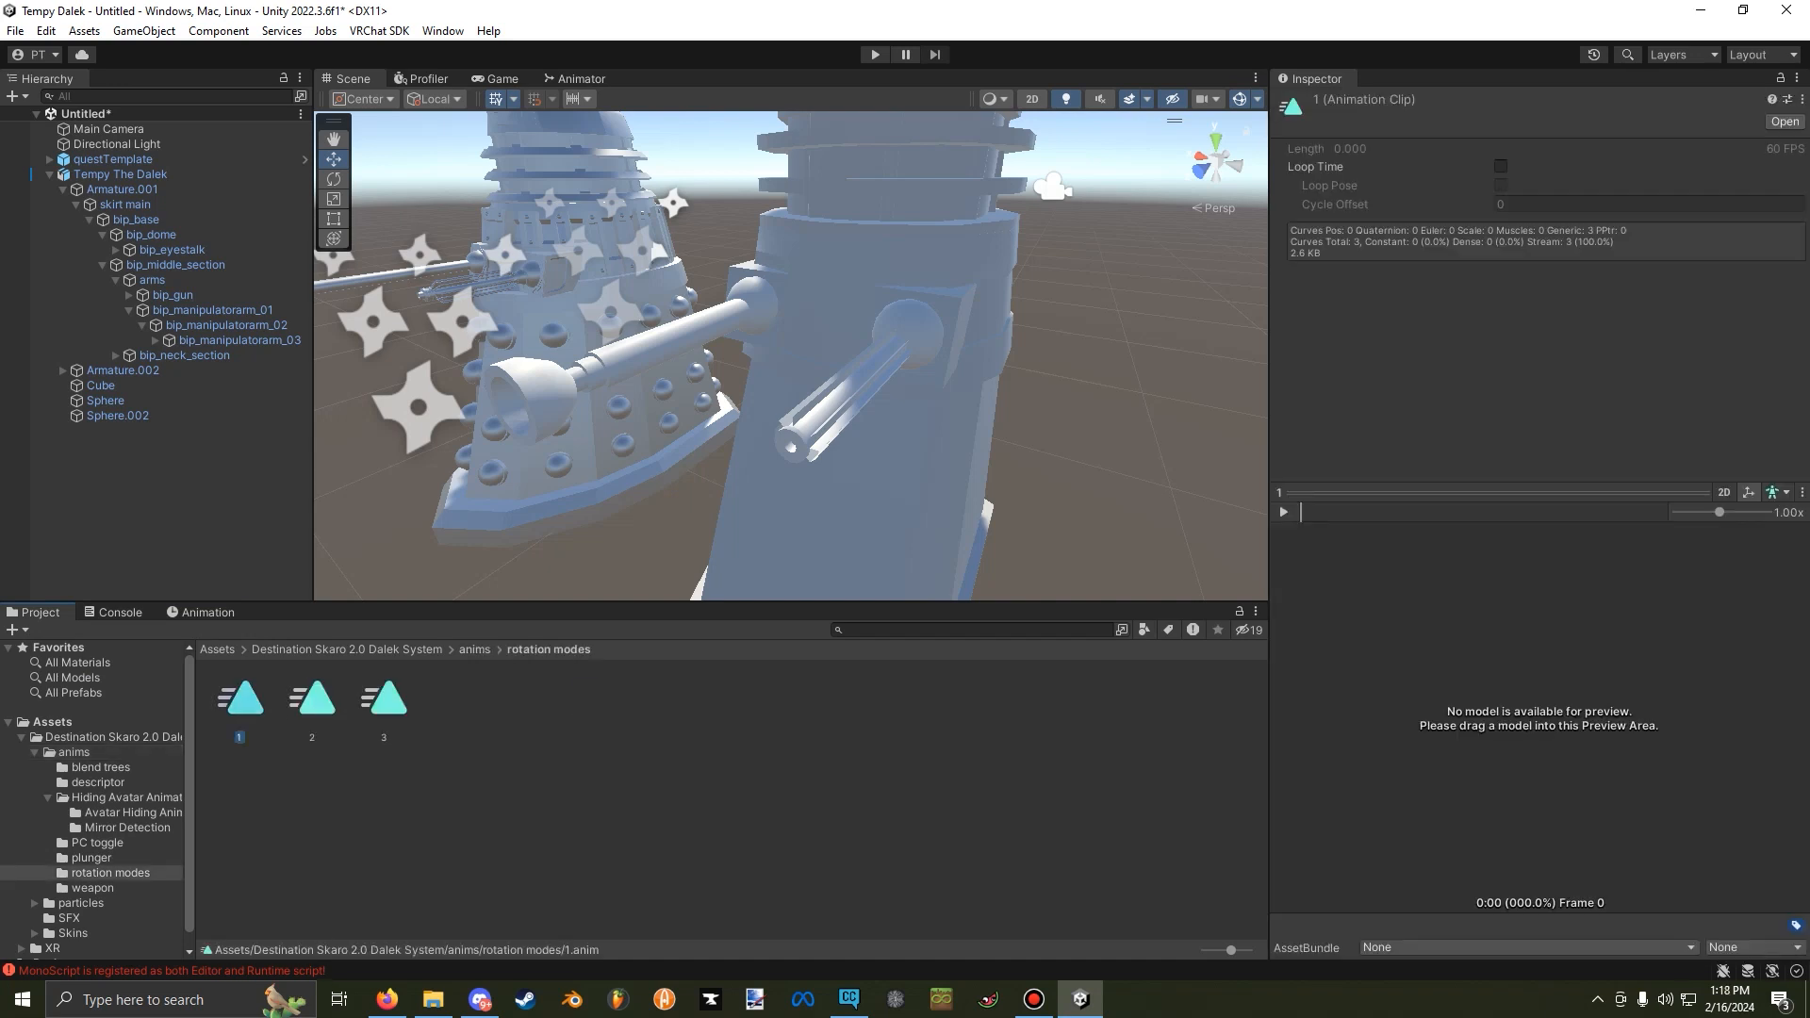
Examine the Phys Bone toggles in Tempy The Dalek's rotation mode clips in the animation timeline.
left_click(121, 175)
left_click(201, 613)
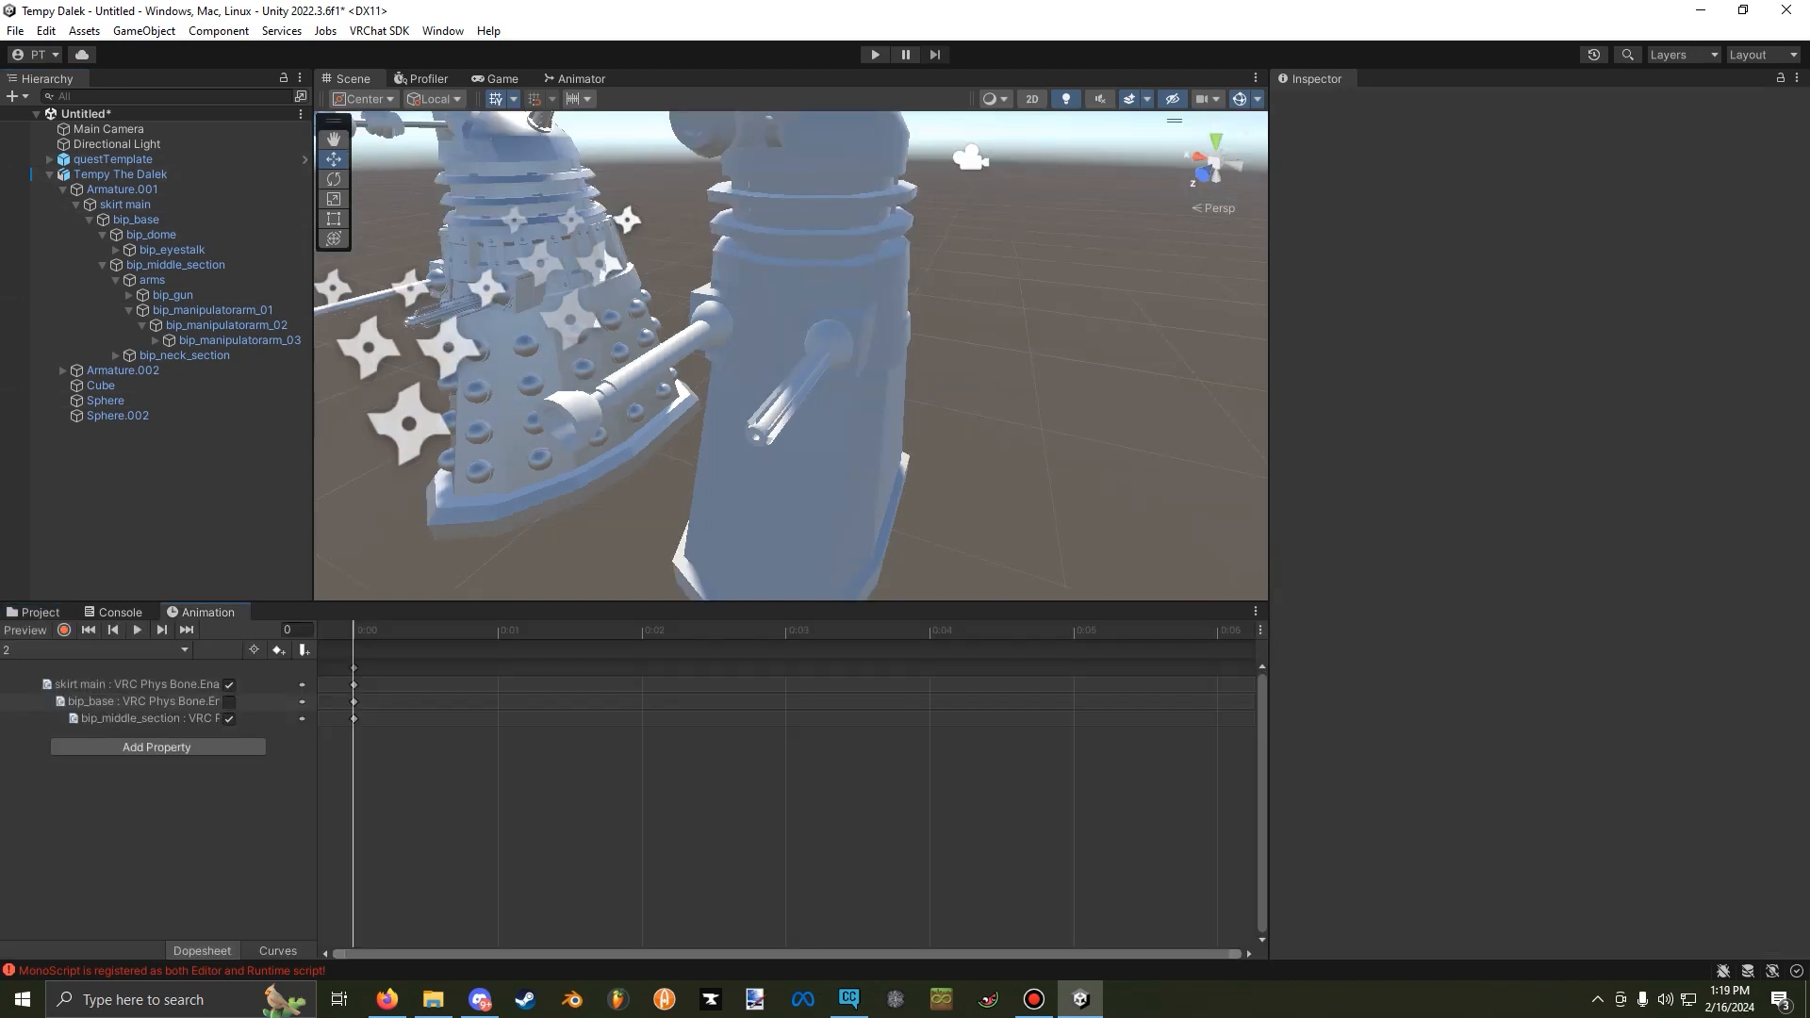
left_click(96, 651)
left_click(84, 670)
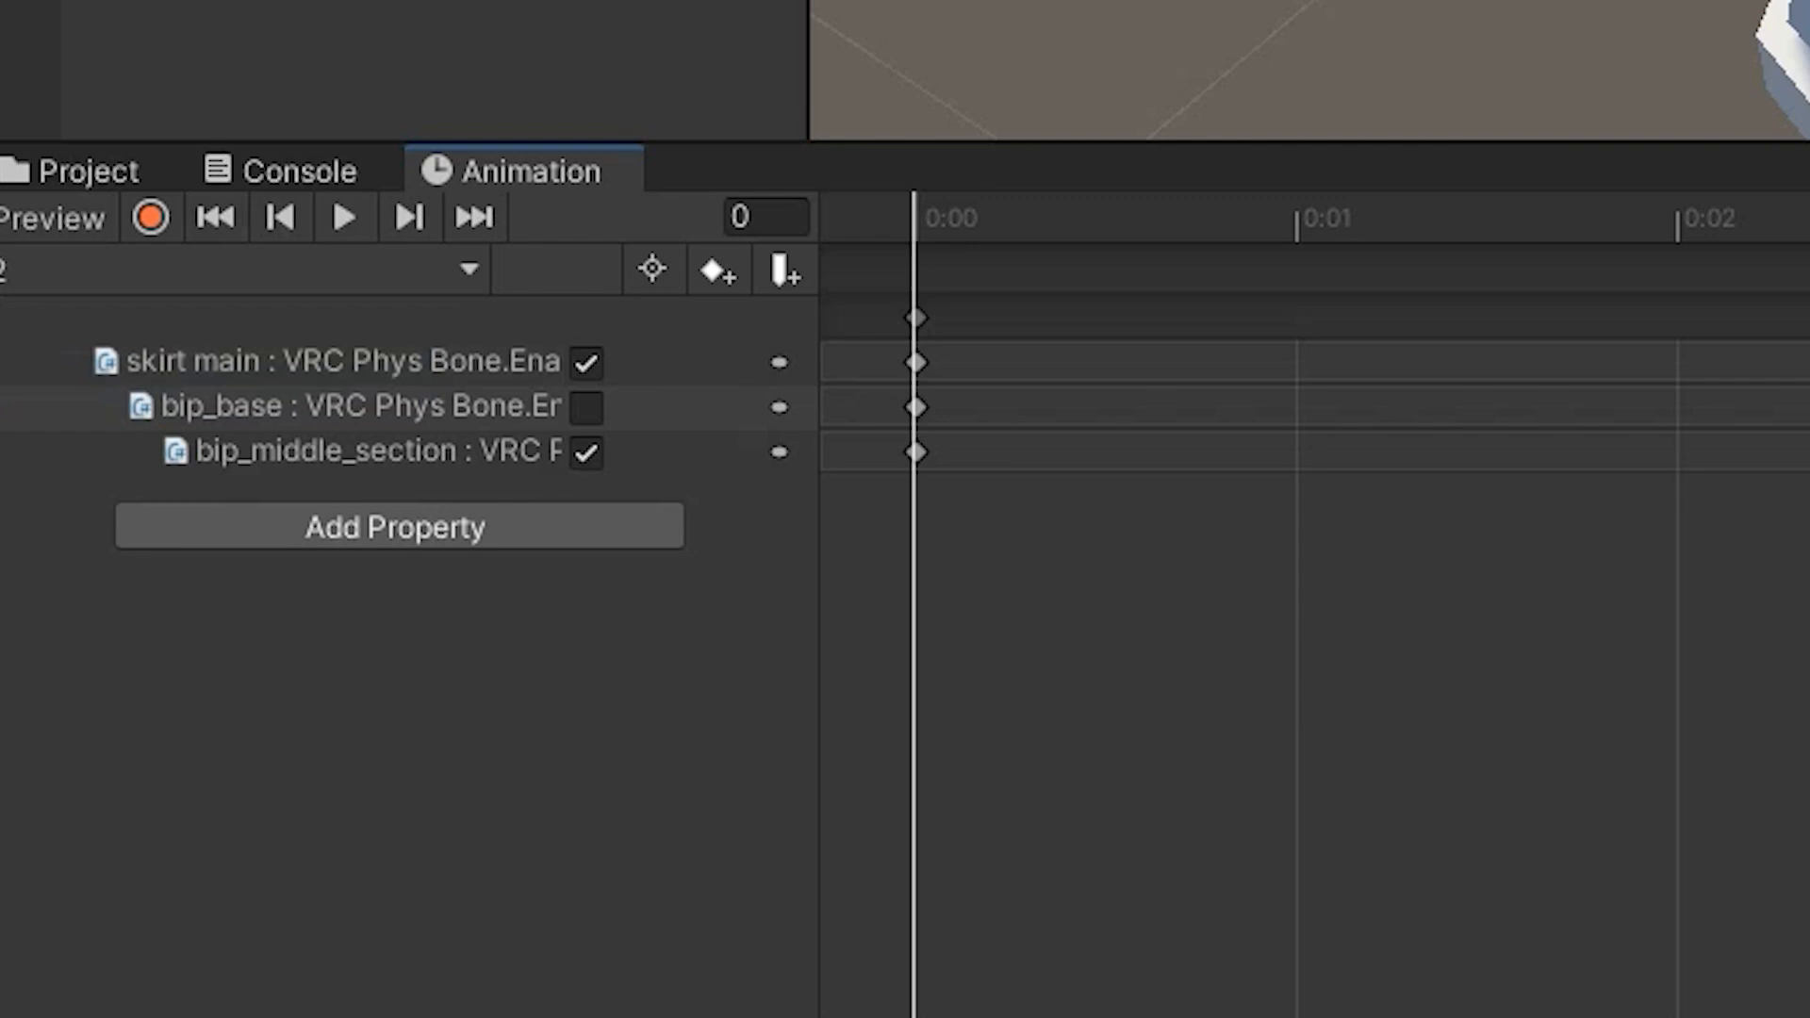
left_click(283, 269)
left_click(283, 432)
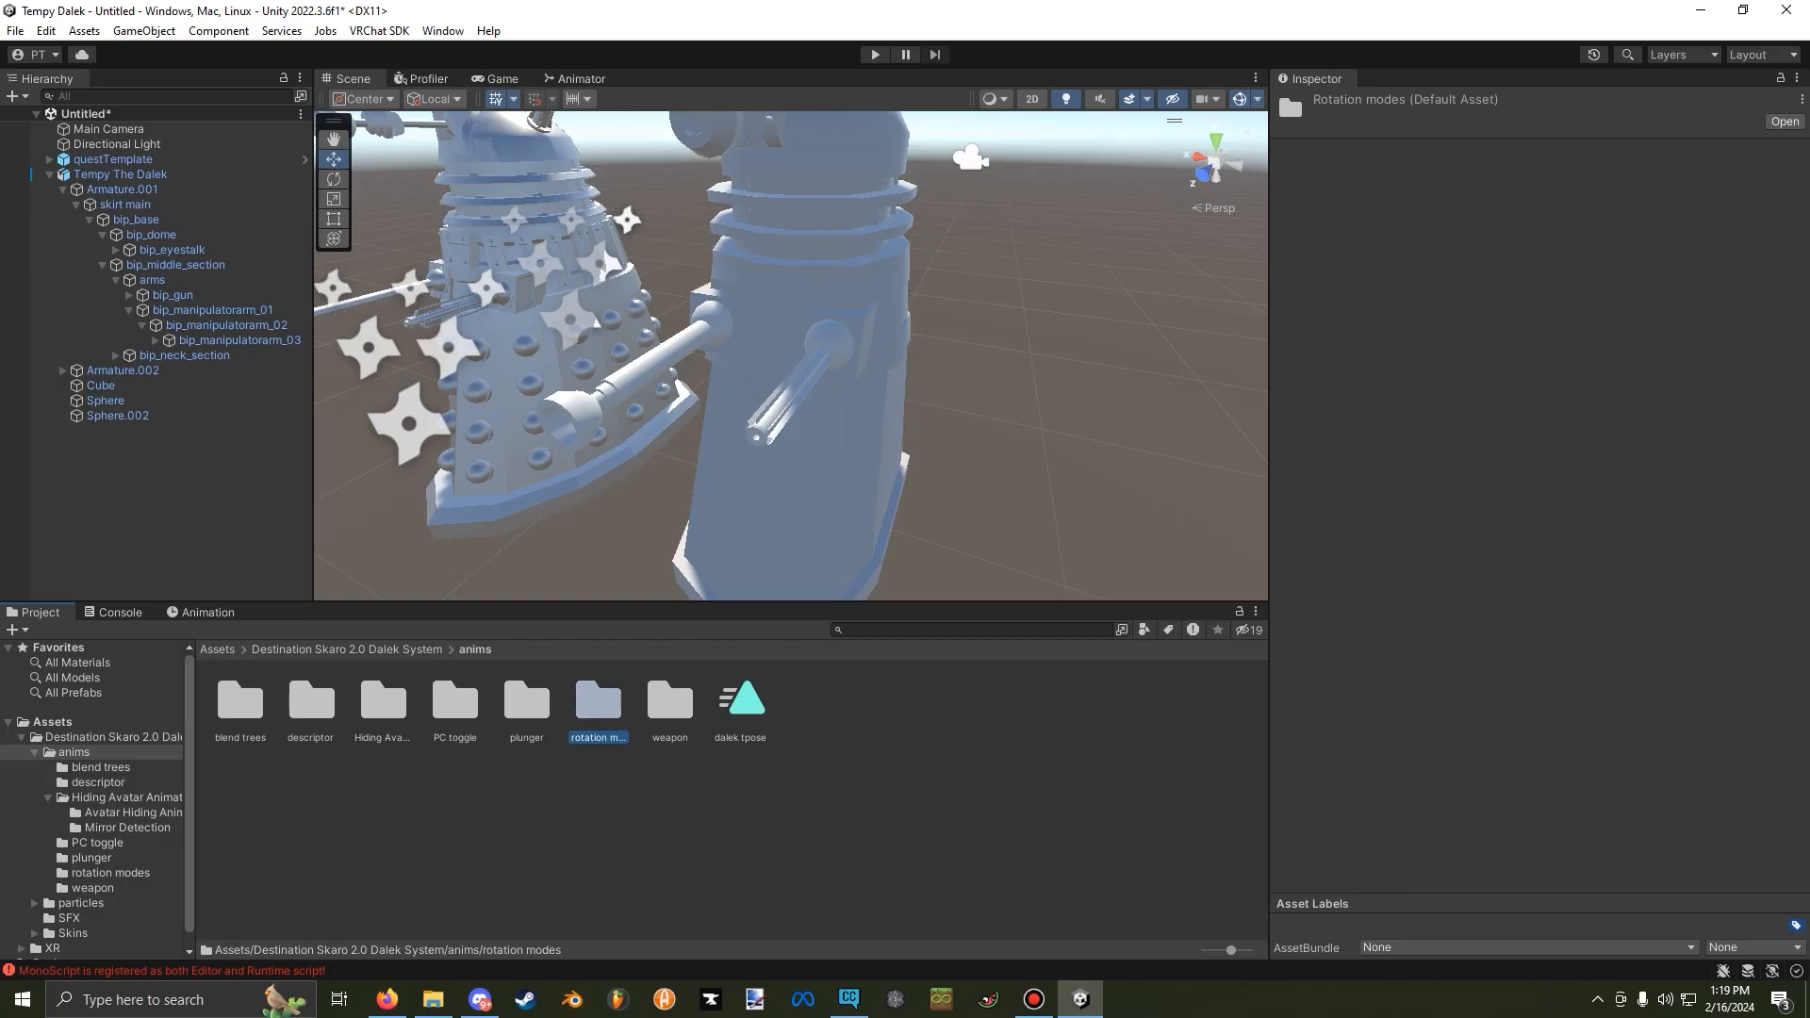
Open the weapon animations folder, and expand pcTemplate's armature down to the primary fire object under bip_gun.
double_click(670, 703)
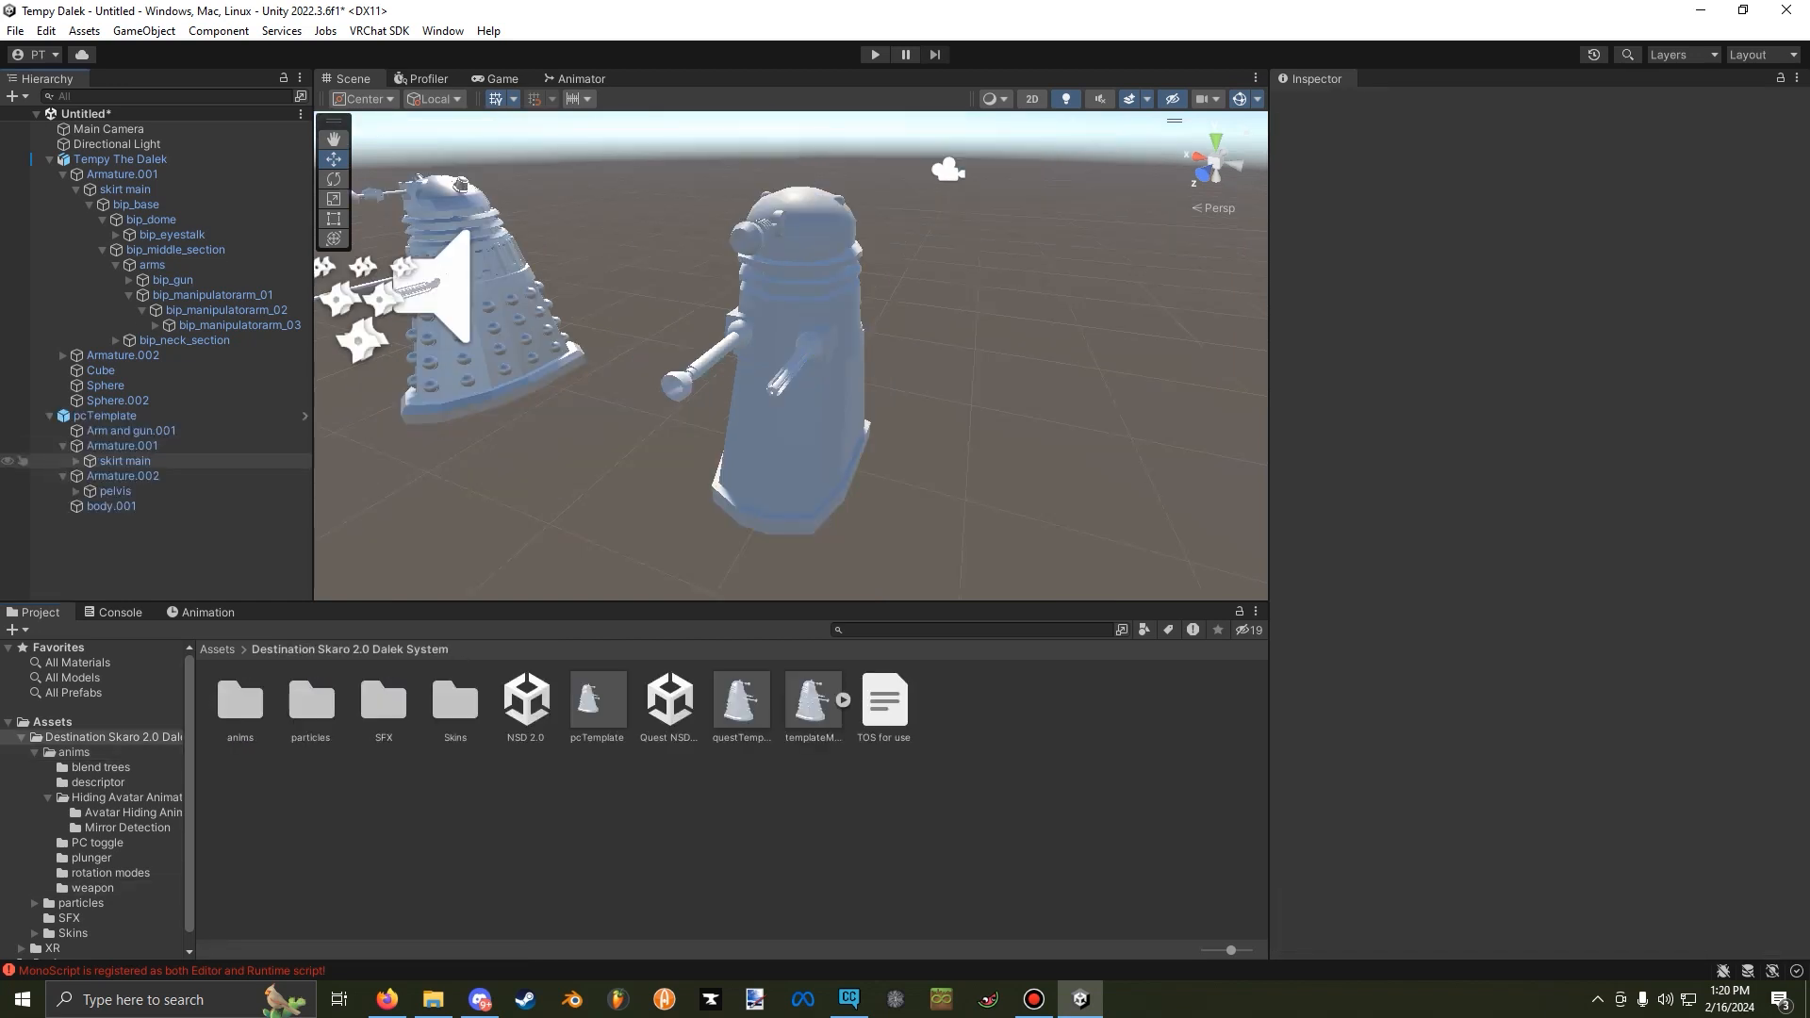
left_click(76, 461)
left_click(89, 476)
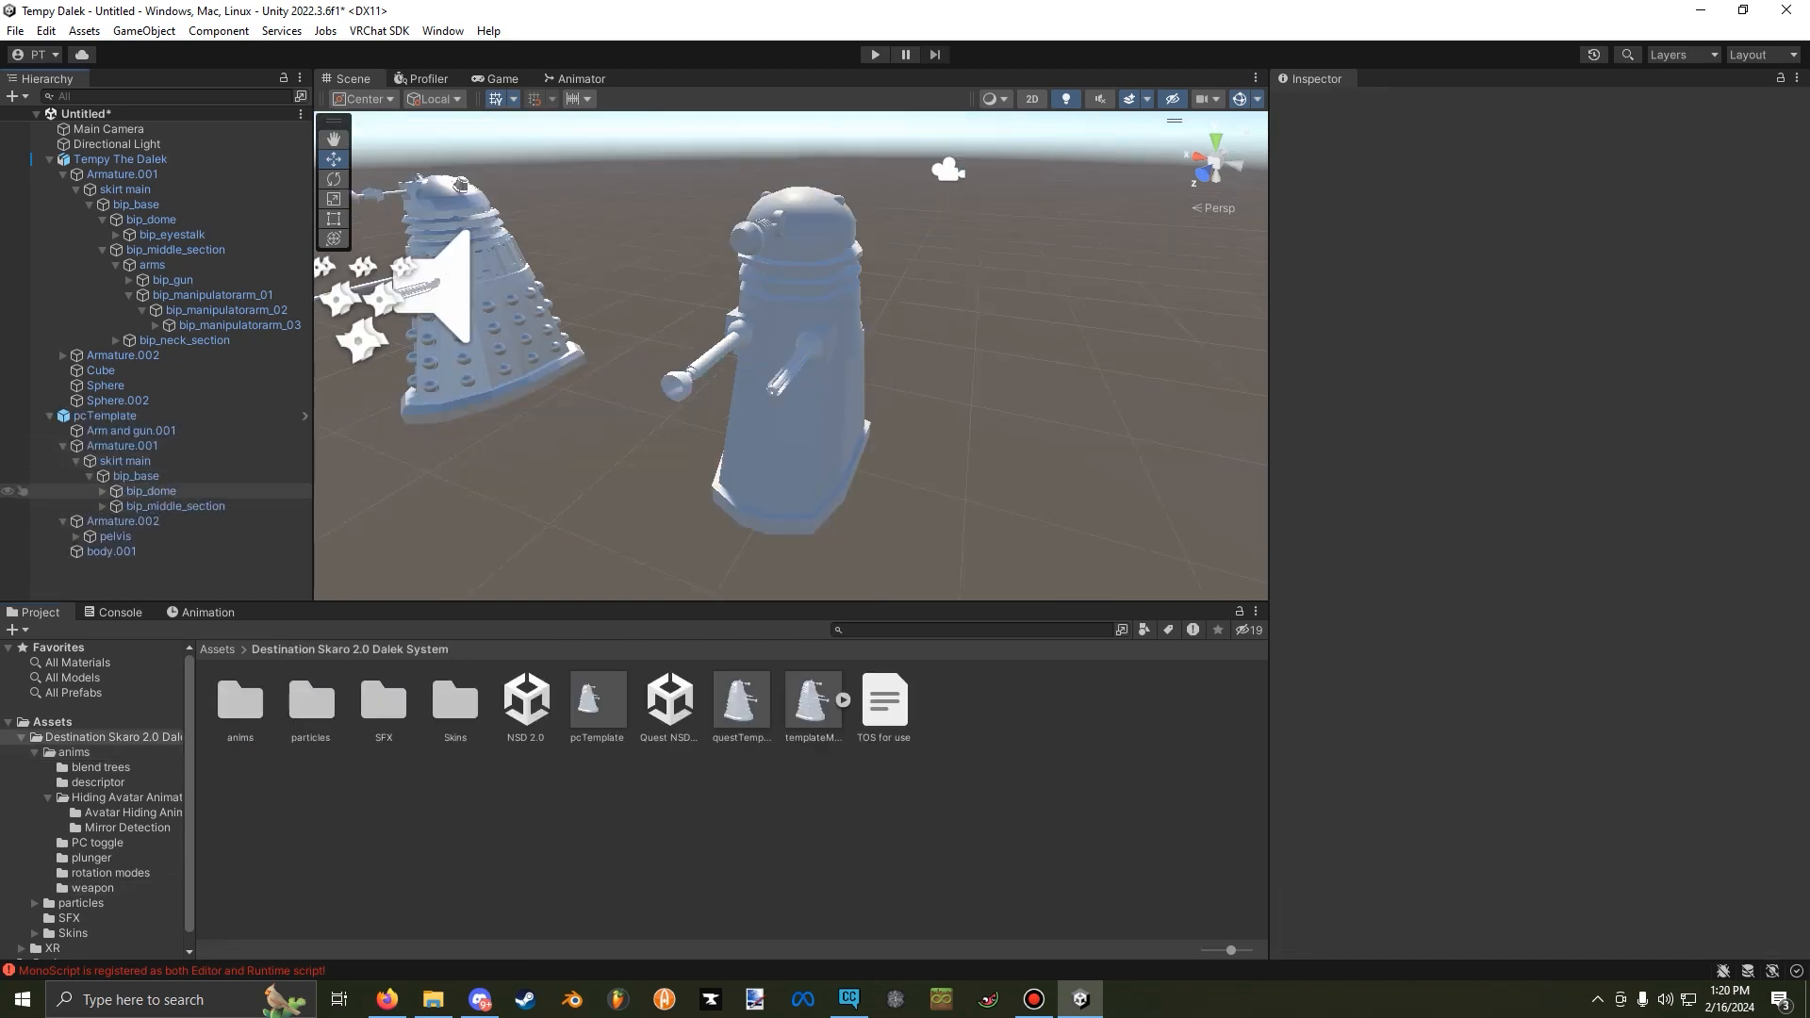
left_click(103, 506)
left_click(116, 521)
scroll(117, 521, "down", 1)
left_click(129, 518)
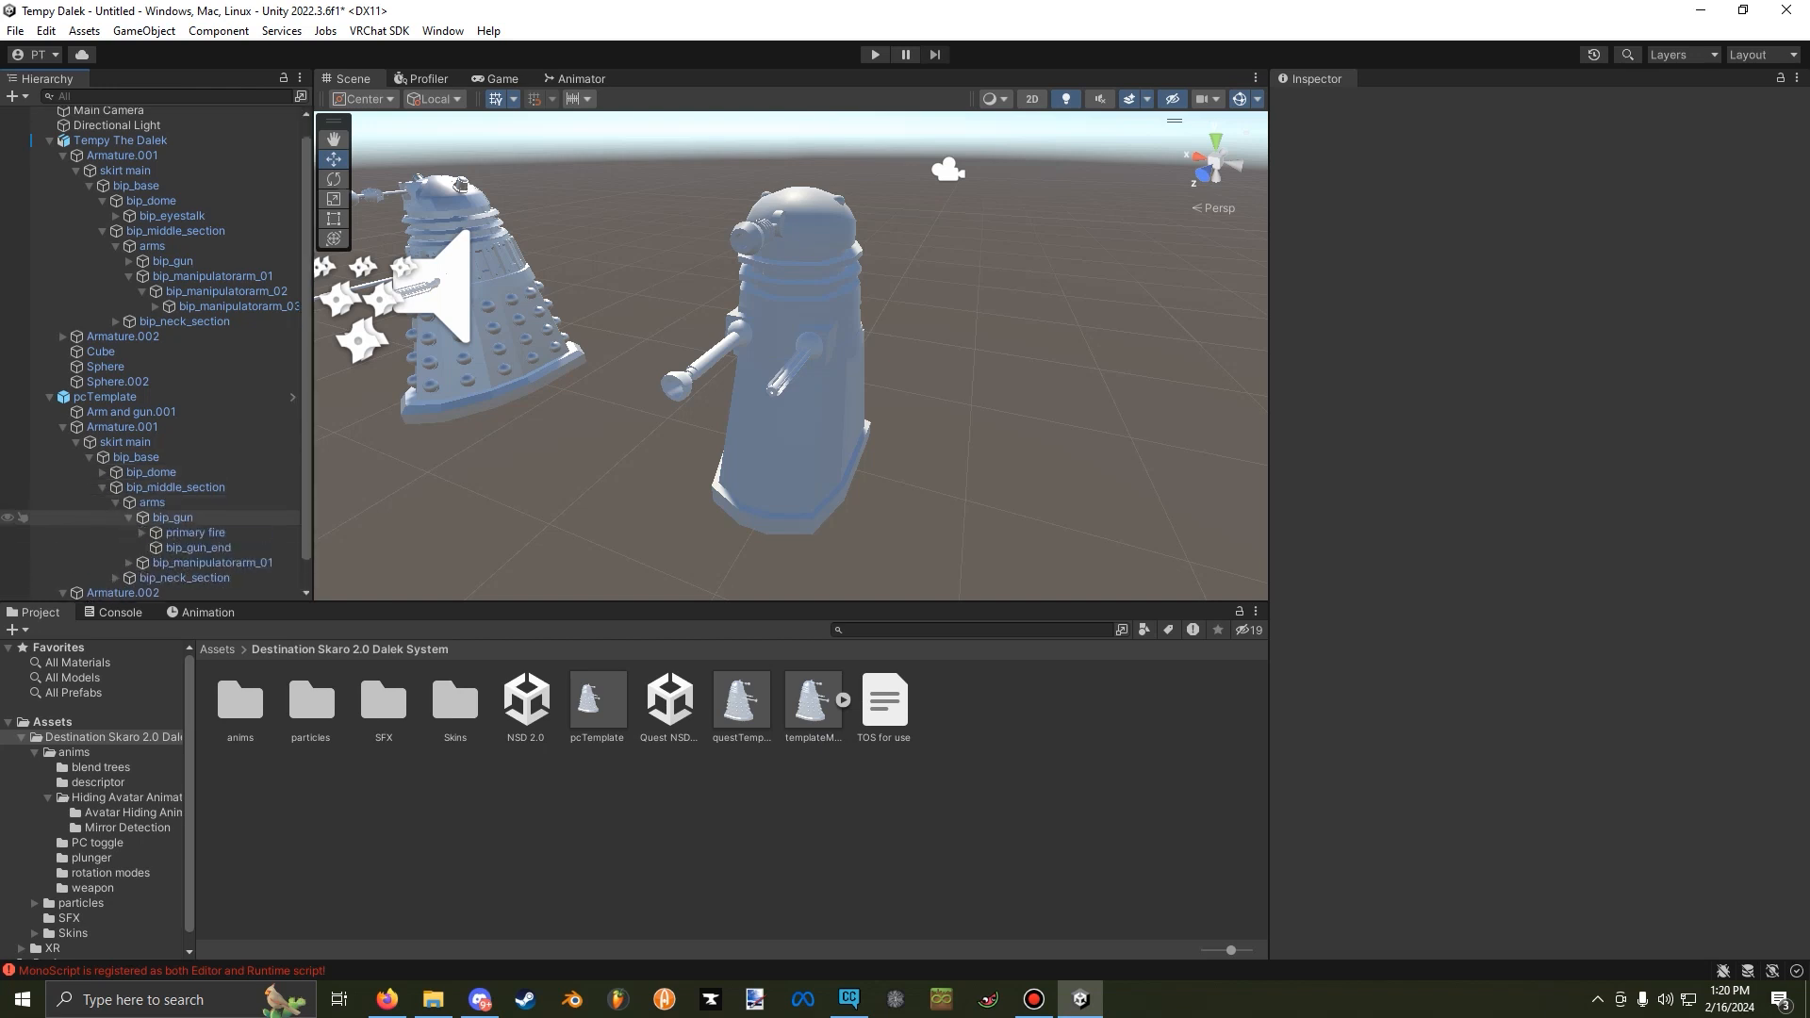
scroll(132, 528, "down", 1)
left_click(189, 502)
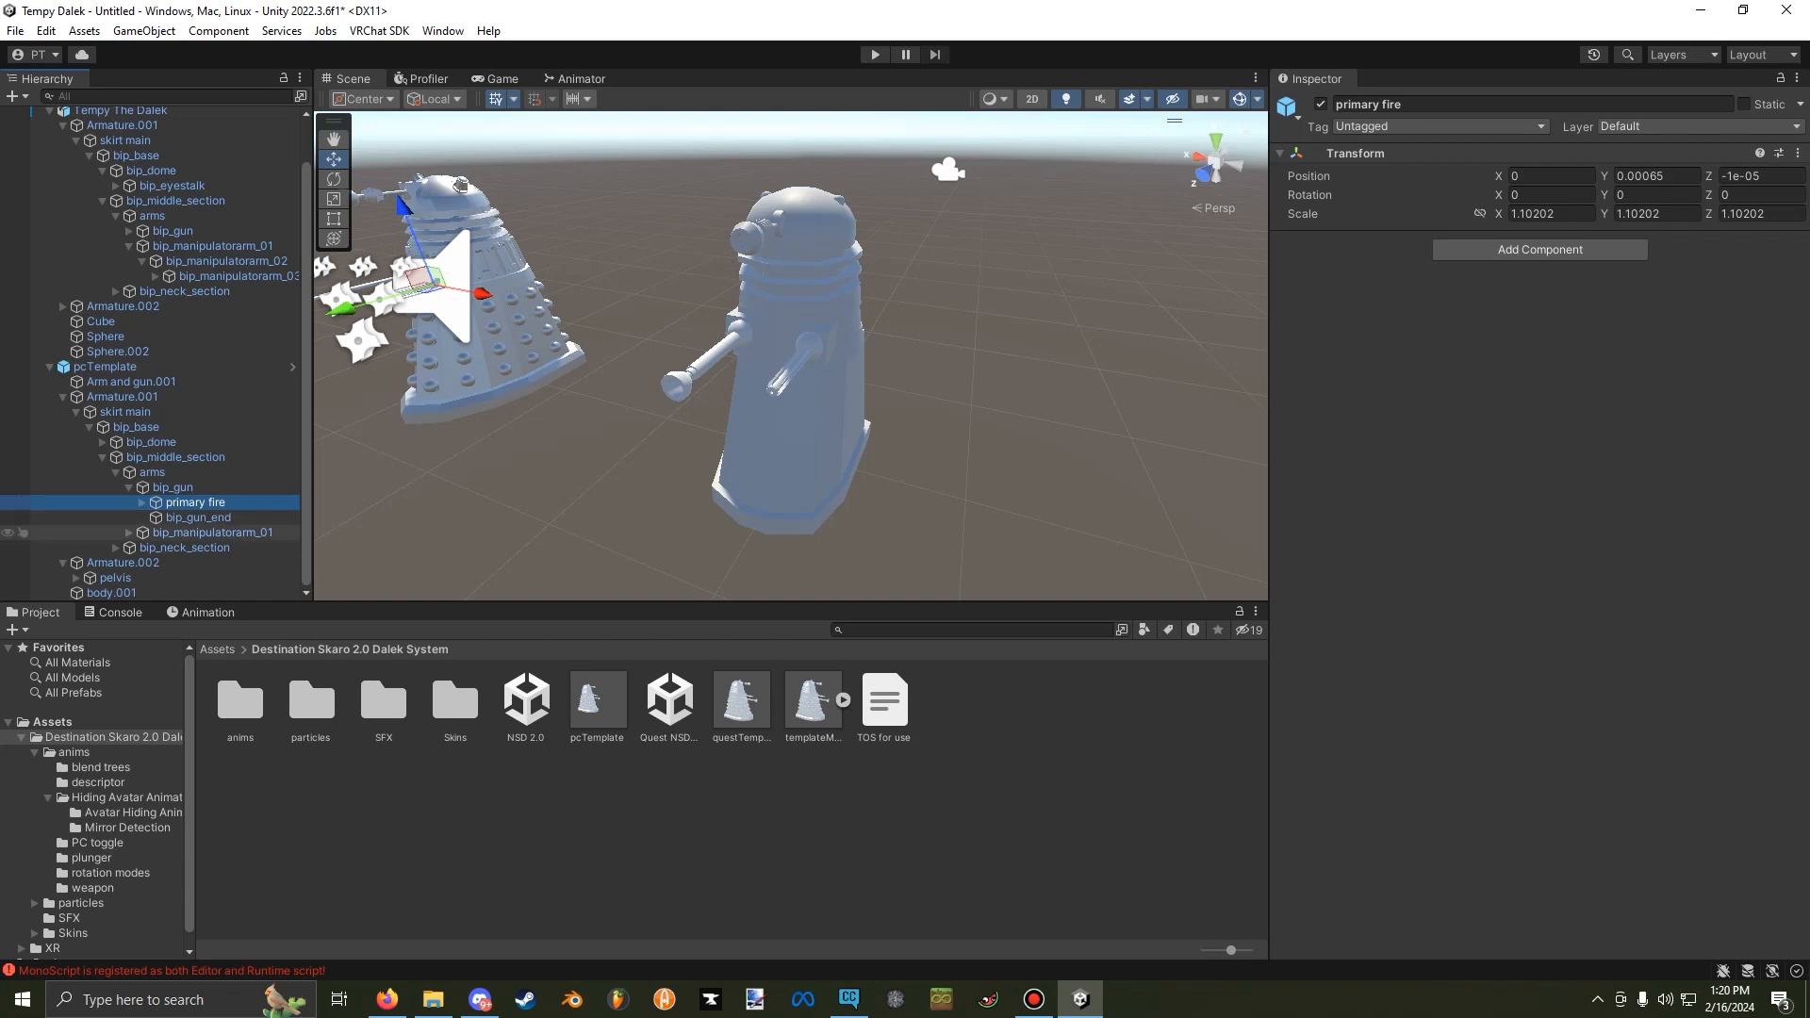
scroll(179, 546, "up", 2)
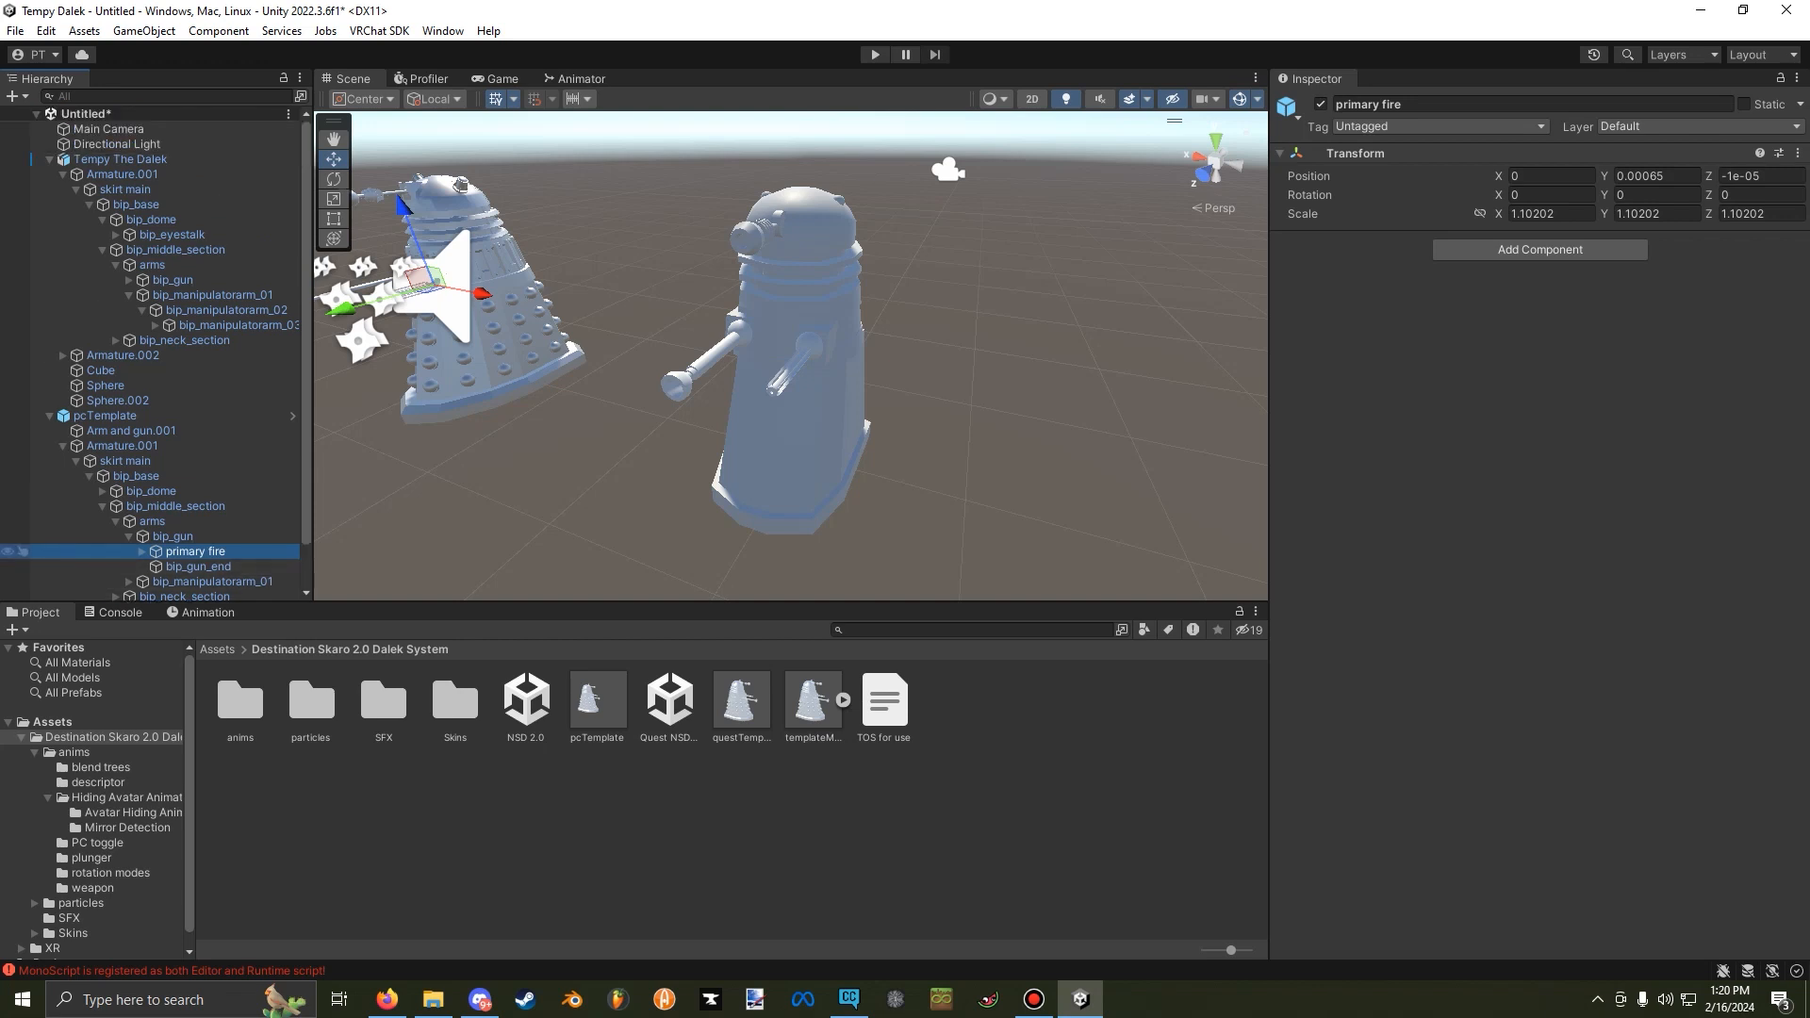
Expand Tempy The Dalek's bip_gun and unpack the pcTemplate prefab completely.
left_click(129, 280)
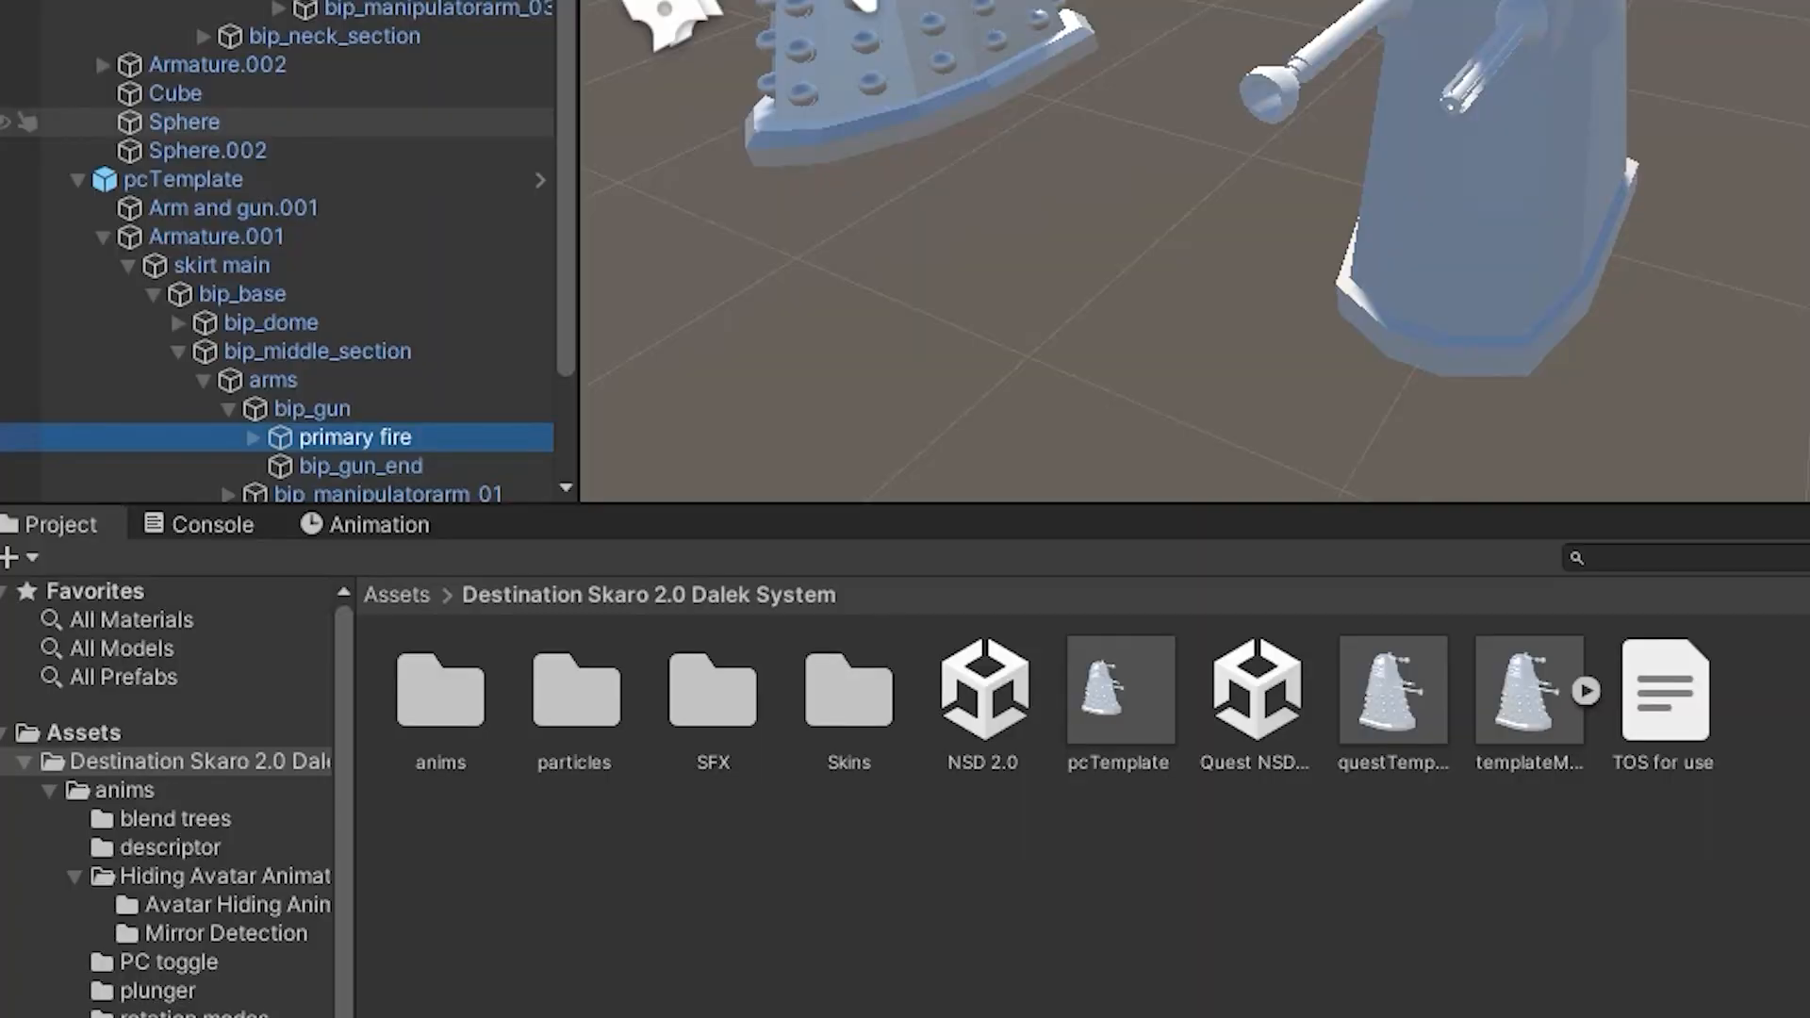
right_click(98, 430)
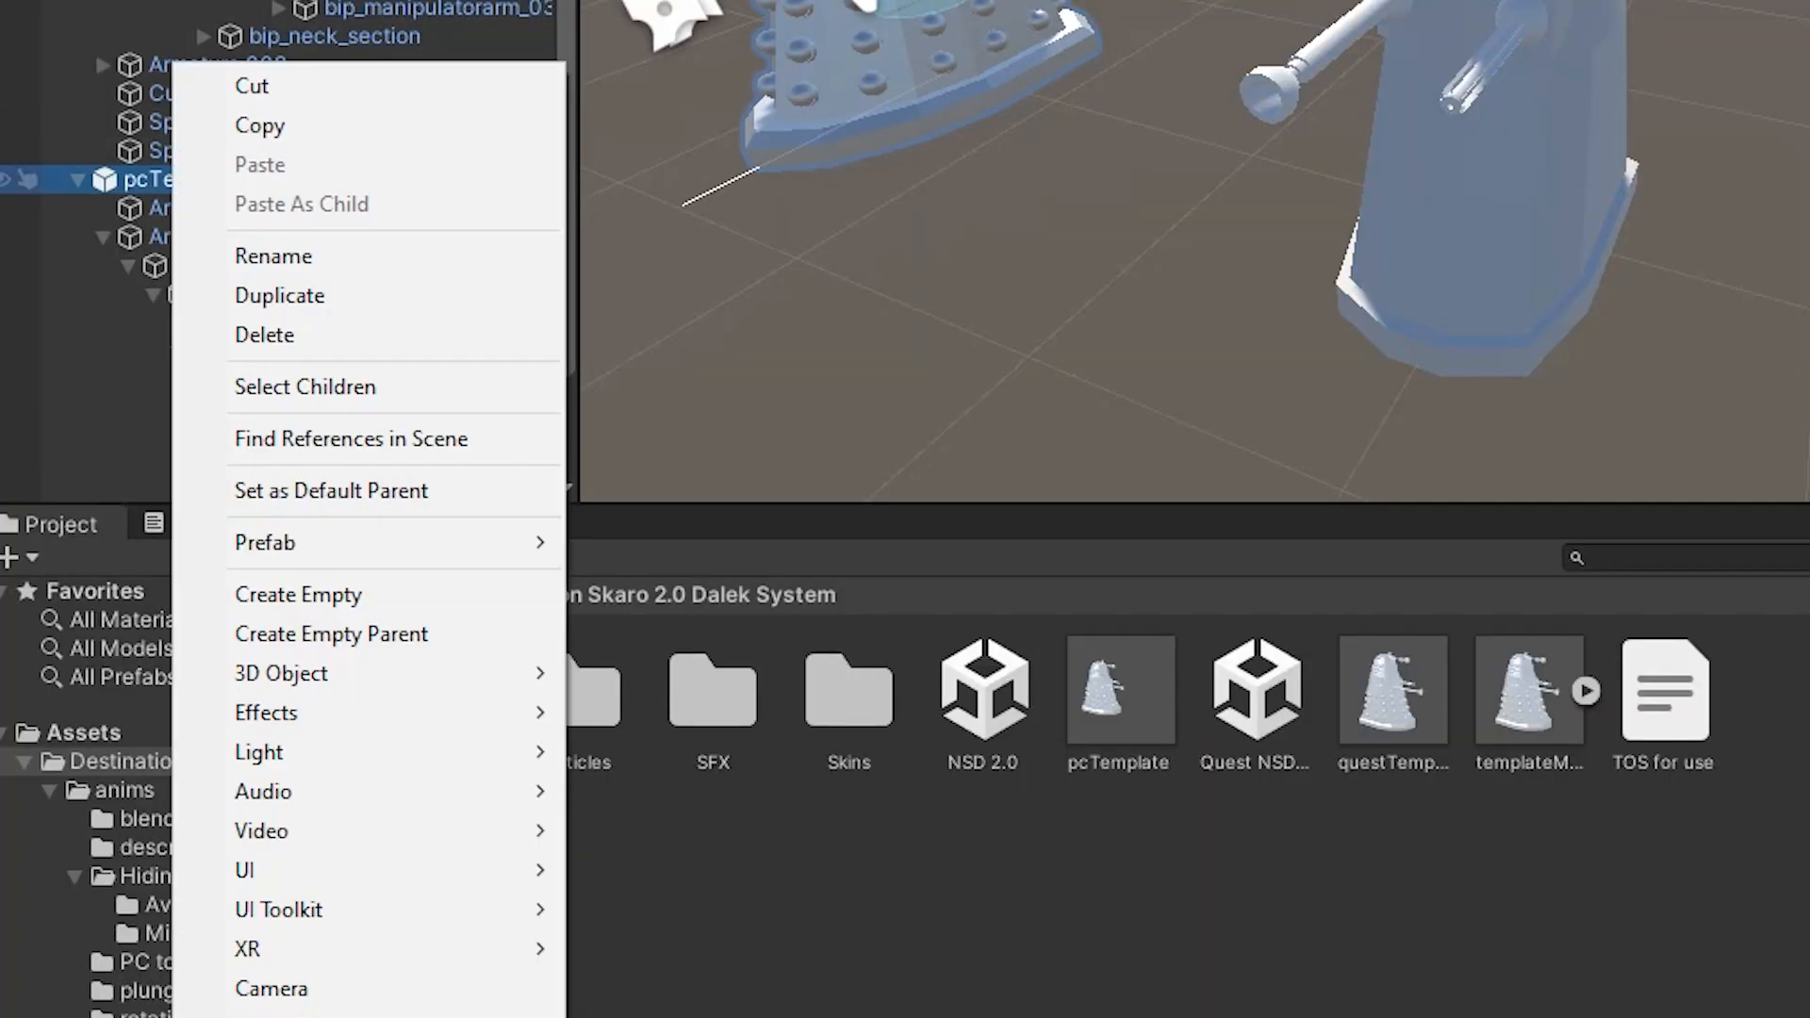
mouse_move(396, 542)
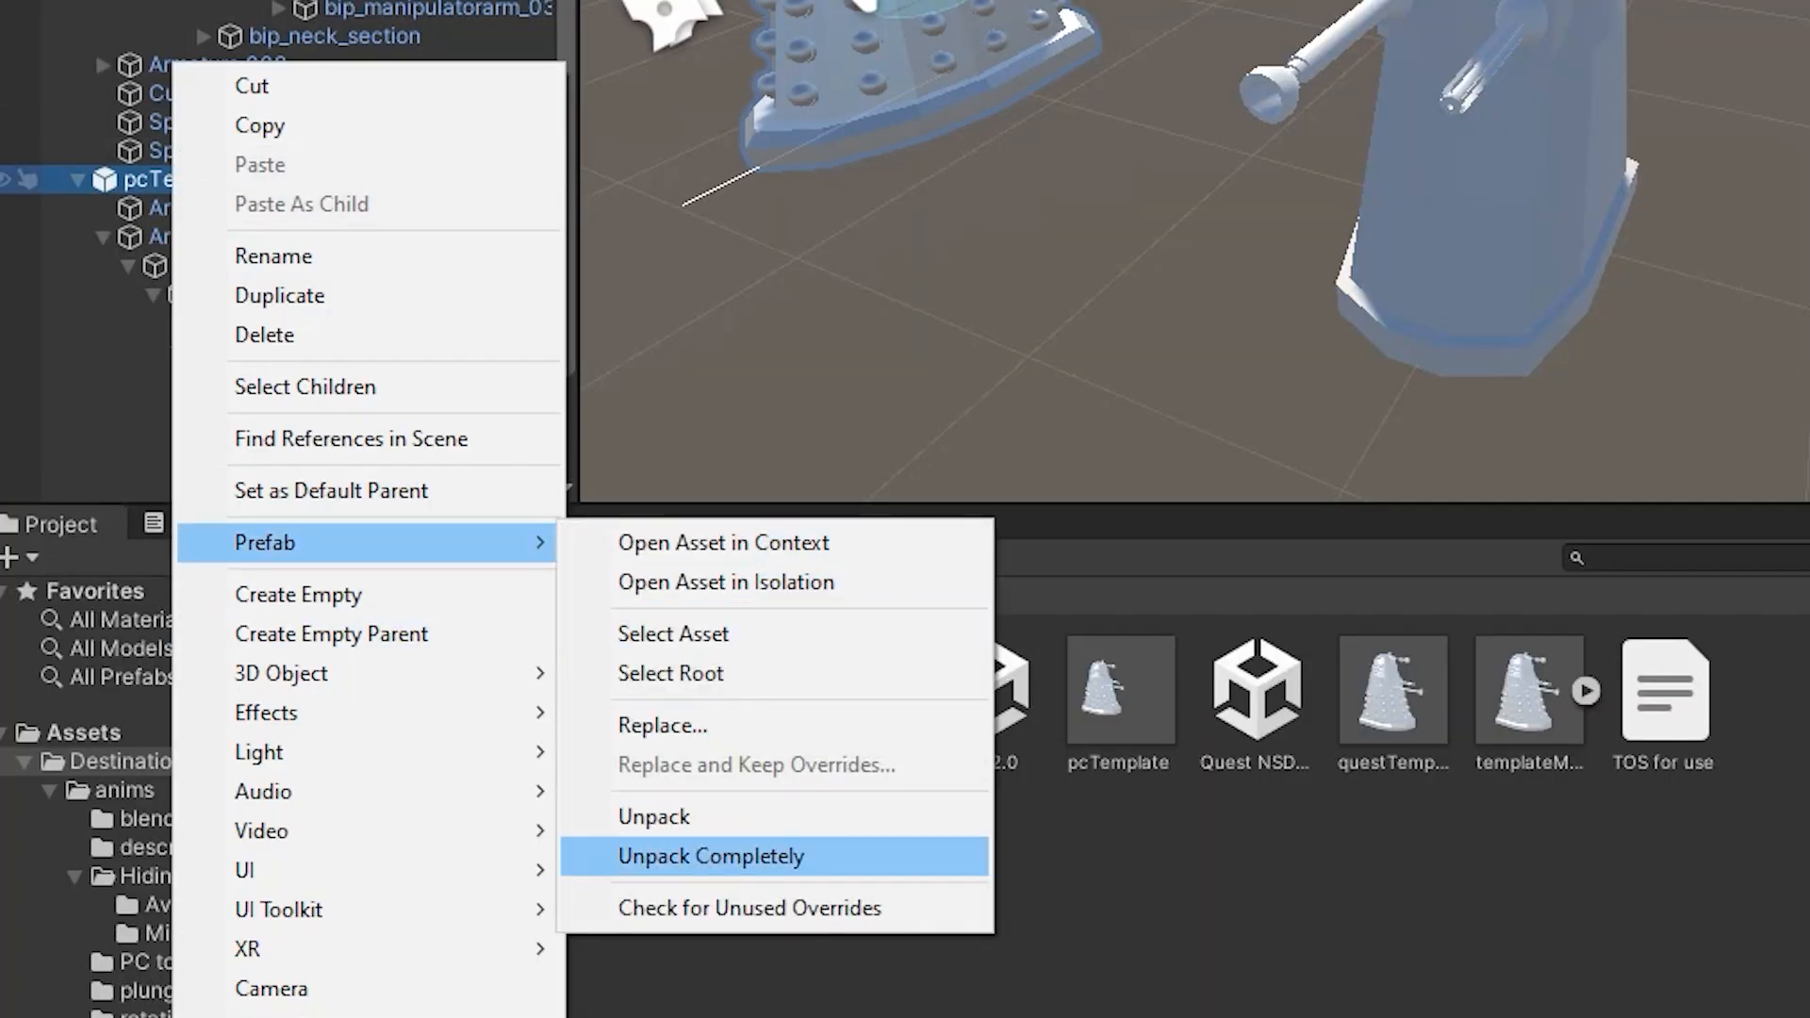
left_click(712, 856)
Move the primary fire object from pcTemplate to Tempy The Dalek's bip_gun, and collapse pcTemplate.
scroll(283, 282, "down", 2)
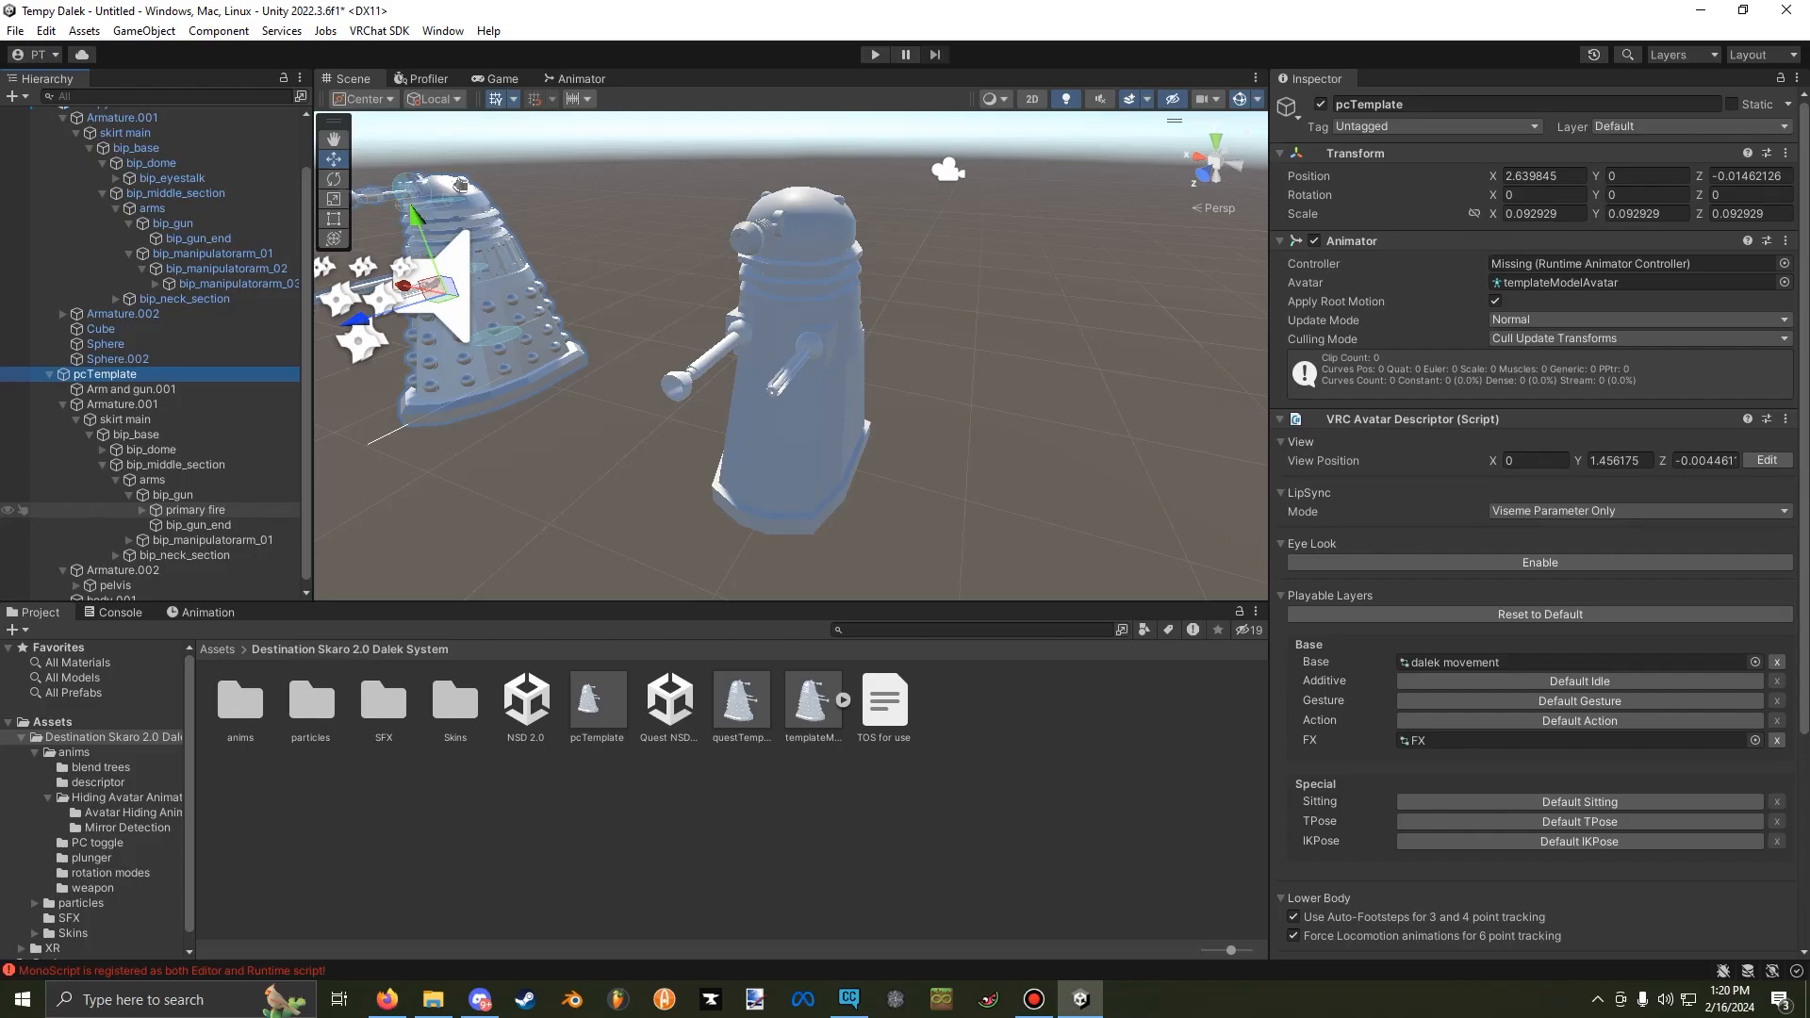
left_click(195, 510)
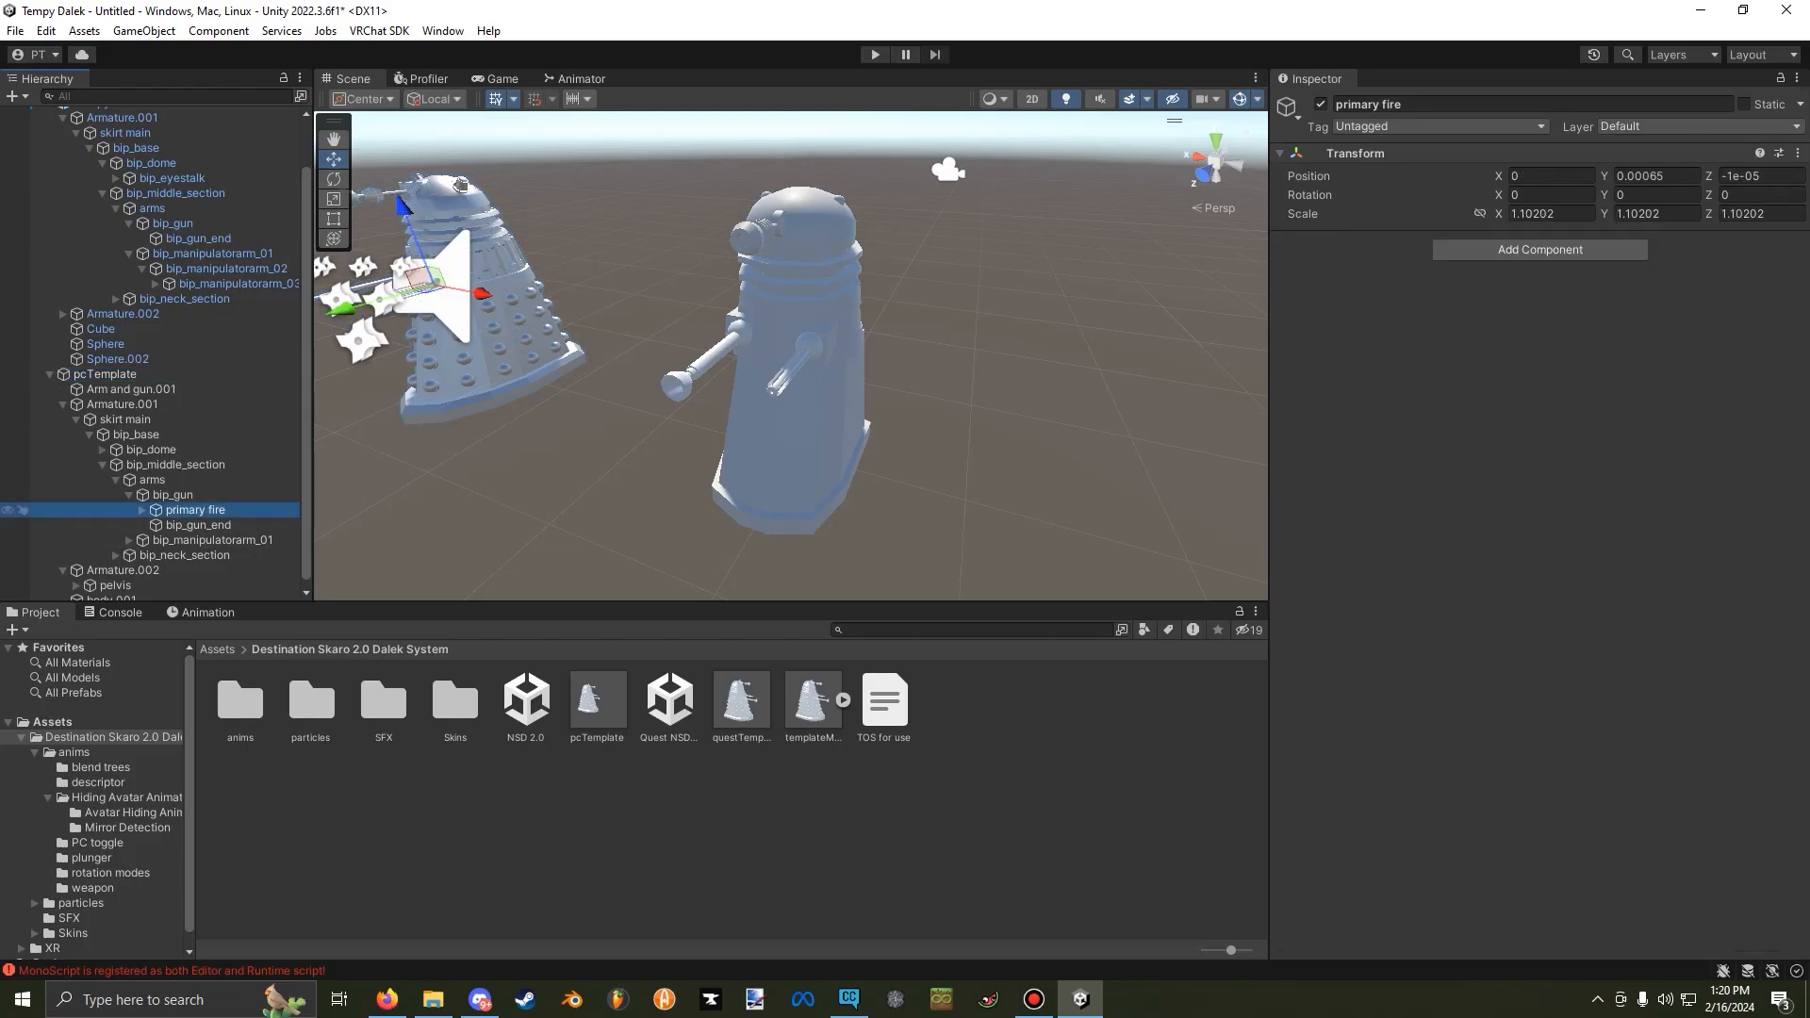
left_click_drag(195, 510, 195, 231)
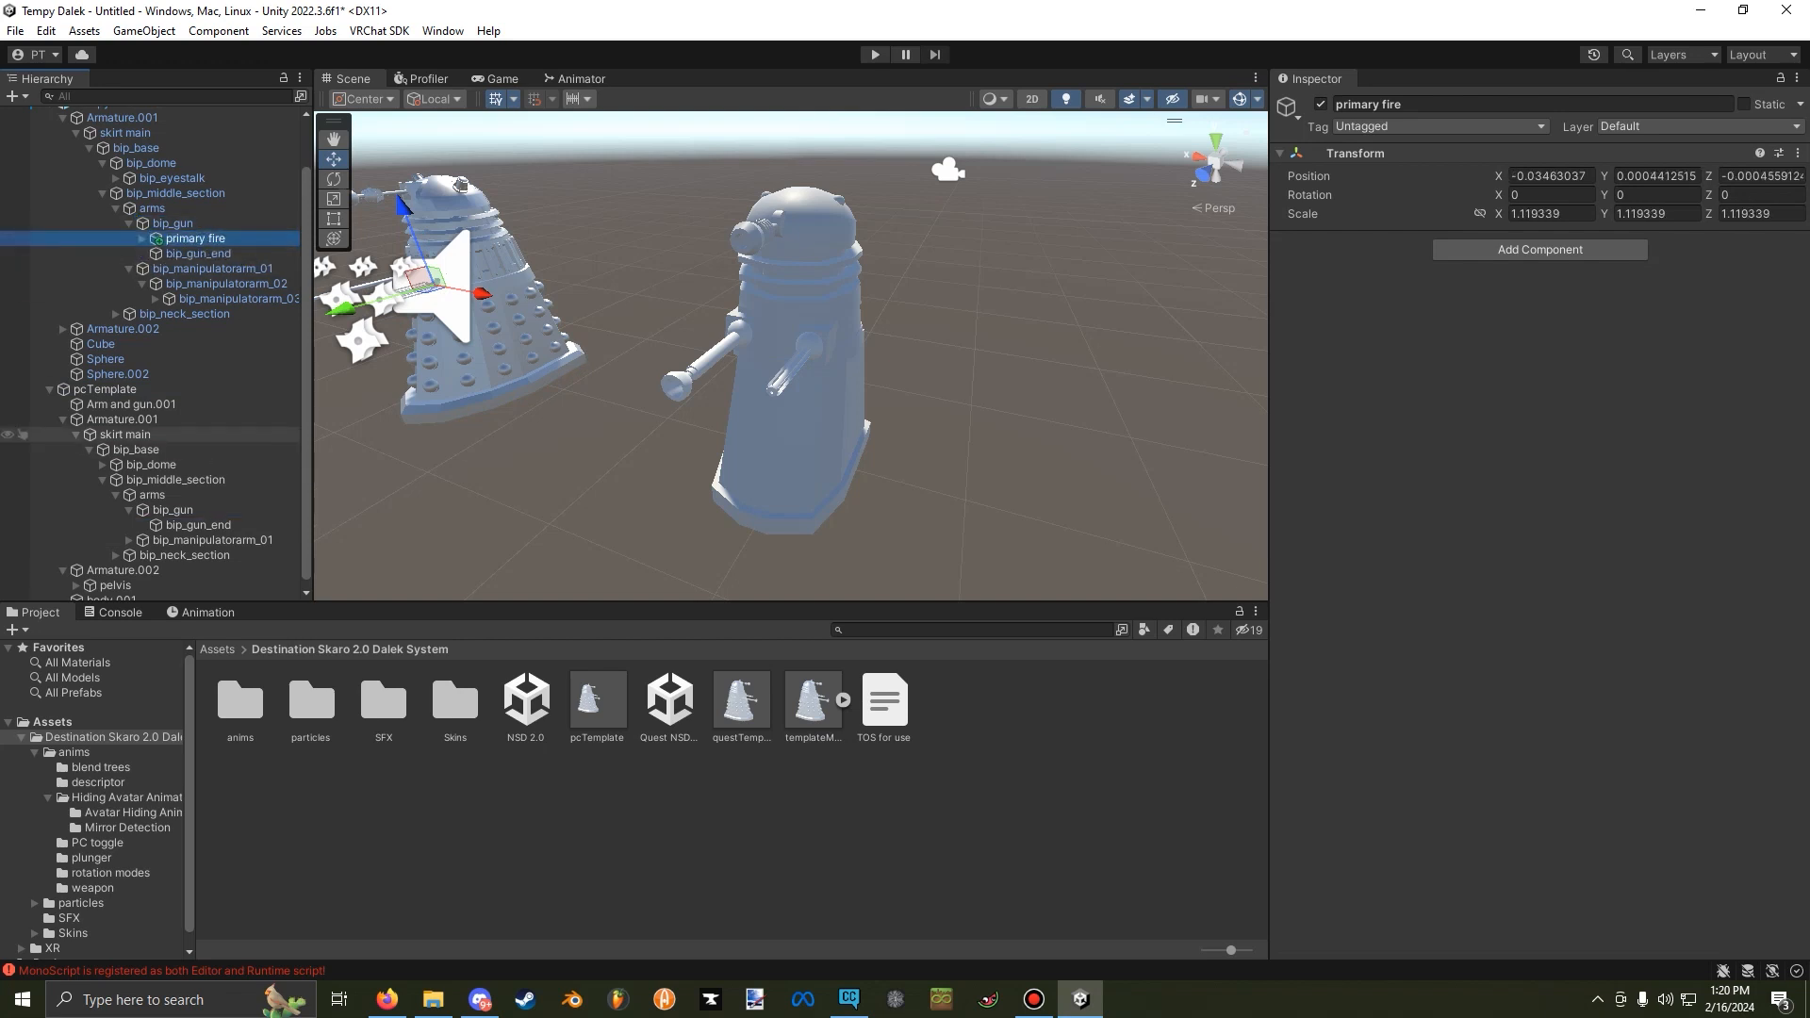
left_click(49, 390)
Move primary fire to the tip of Tempy The Dalek's gun, at about X -0.00002, Y 0.00552, Z 0.
right_click_drag(603, 353, 515, 325)
left_click_drag(624, 321, 980, 429)
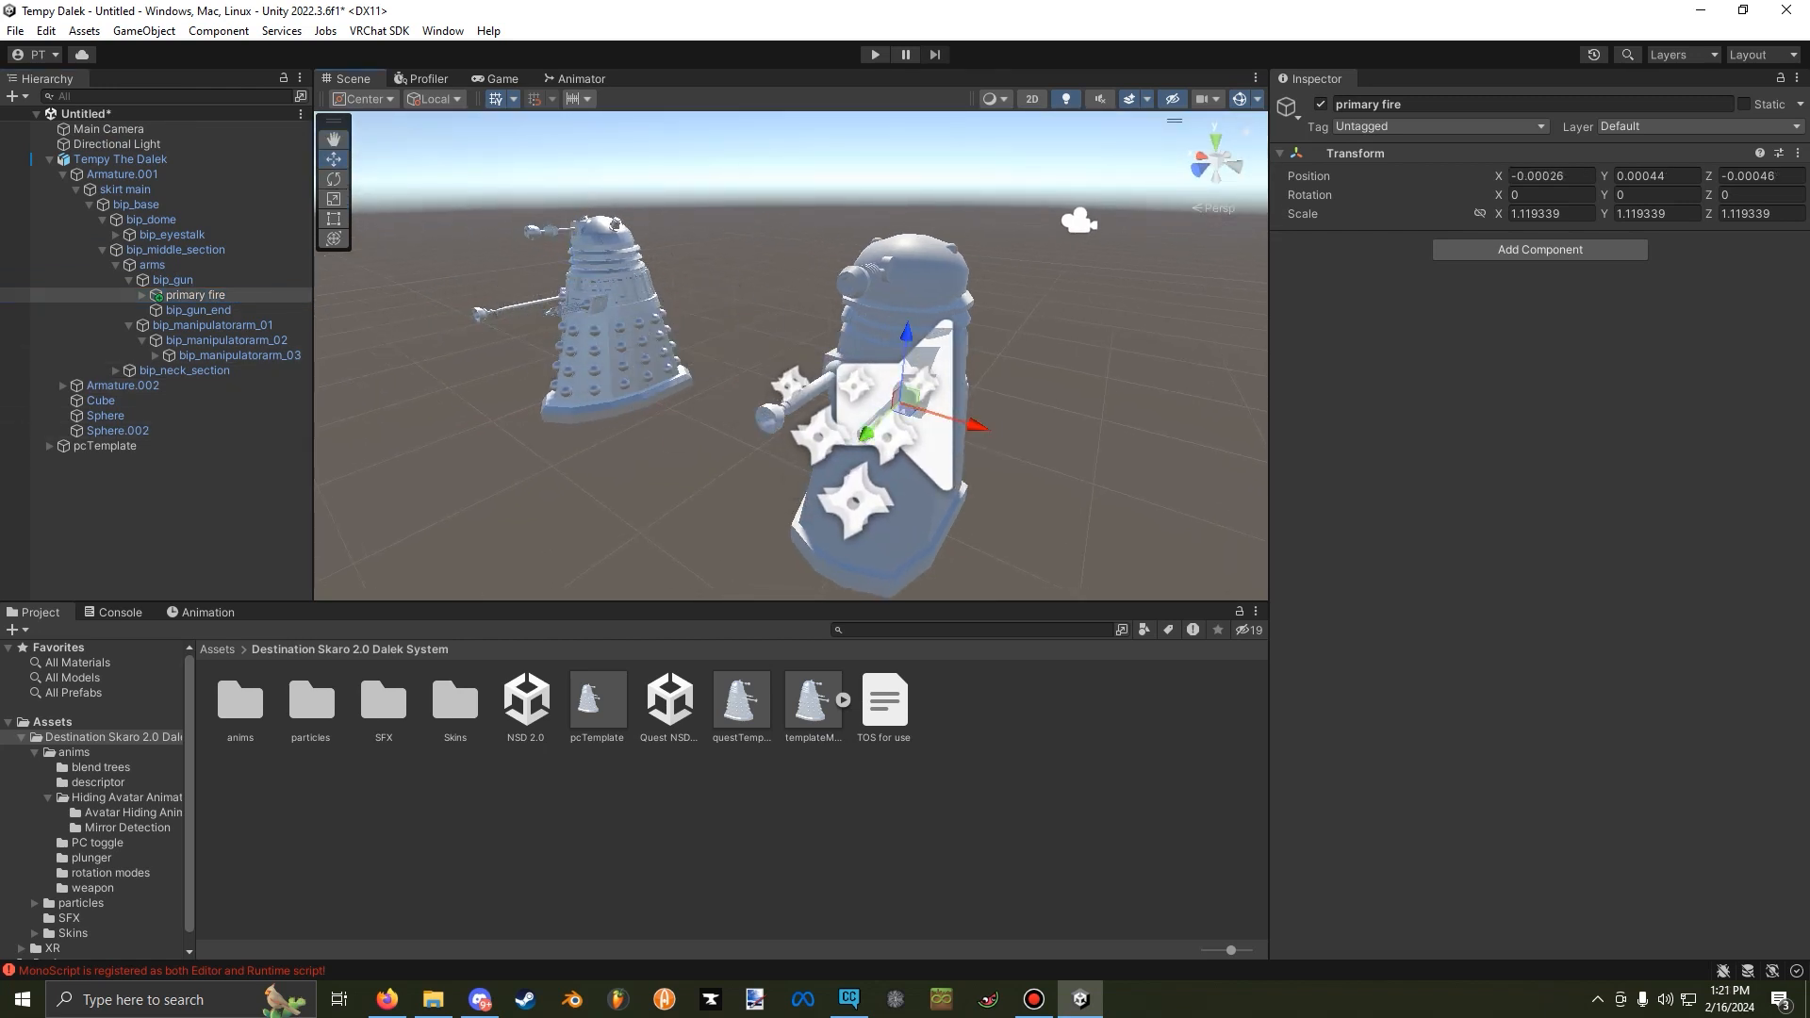
right_click_drag(980, 429, 909, 471)
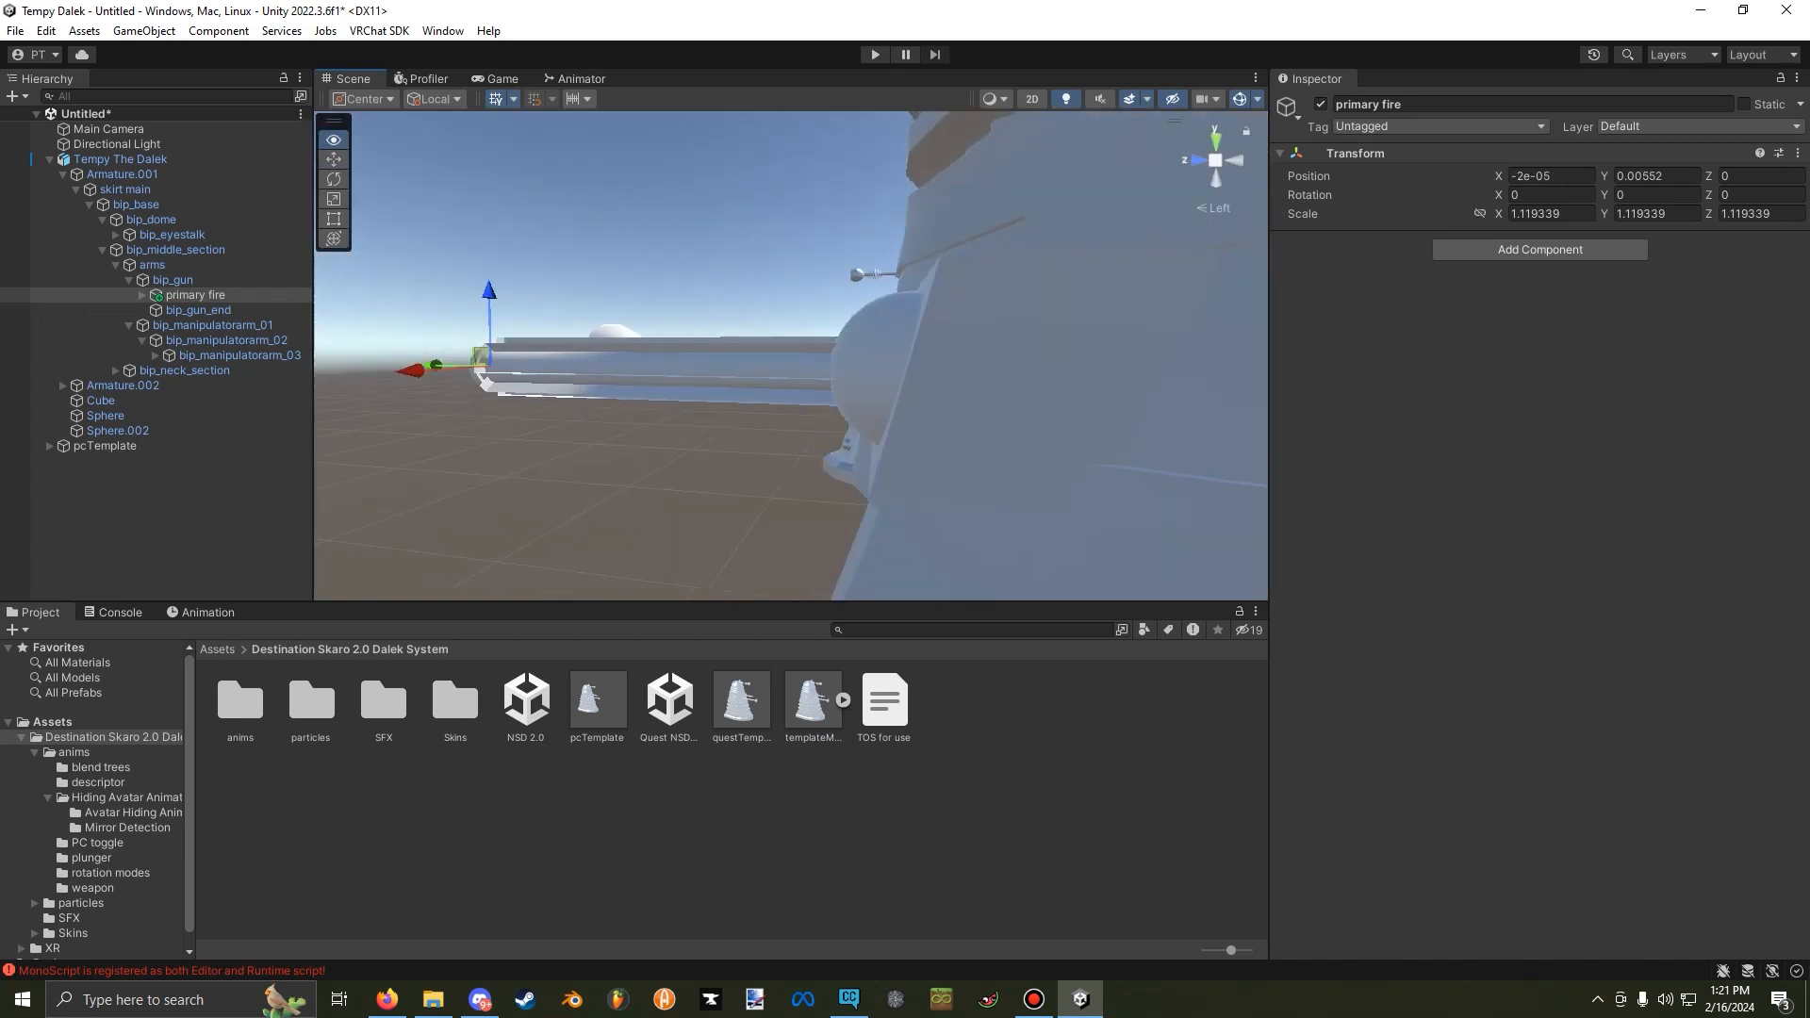
right_click_drag(860, 275, 952, 306)
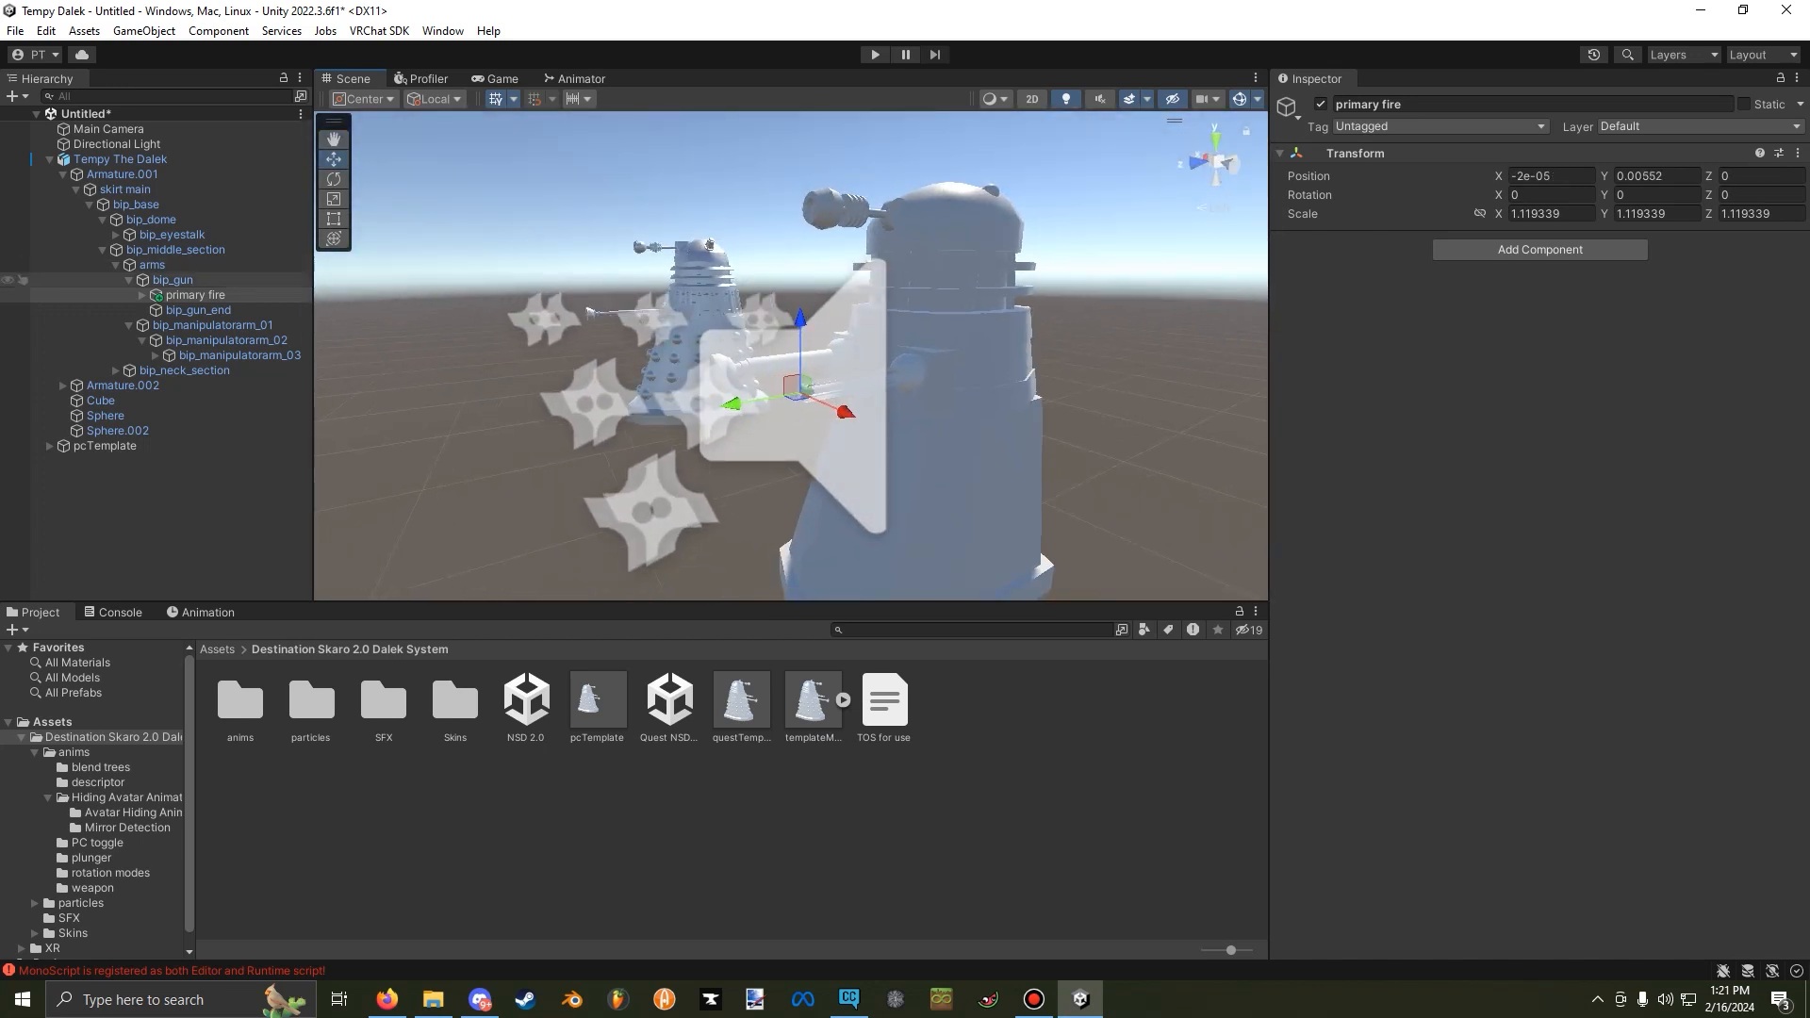
Expand primary fire under bip_gun, enable ghost particle, and preview its particle effect in the scene.
left_click(142, 295)
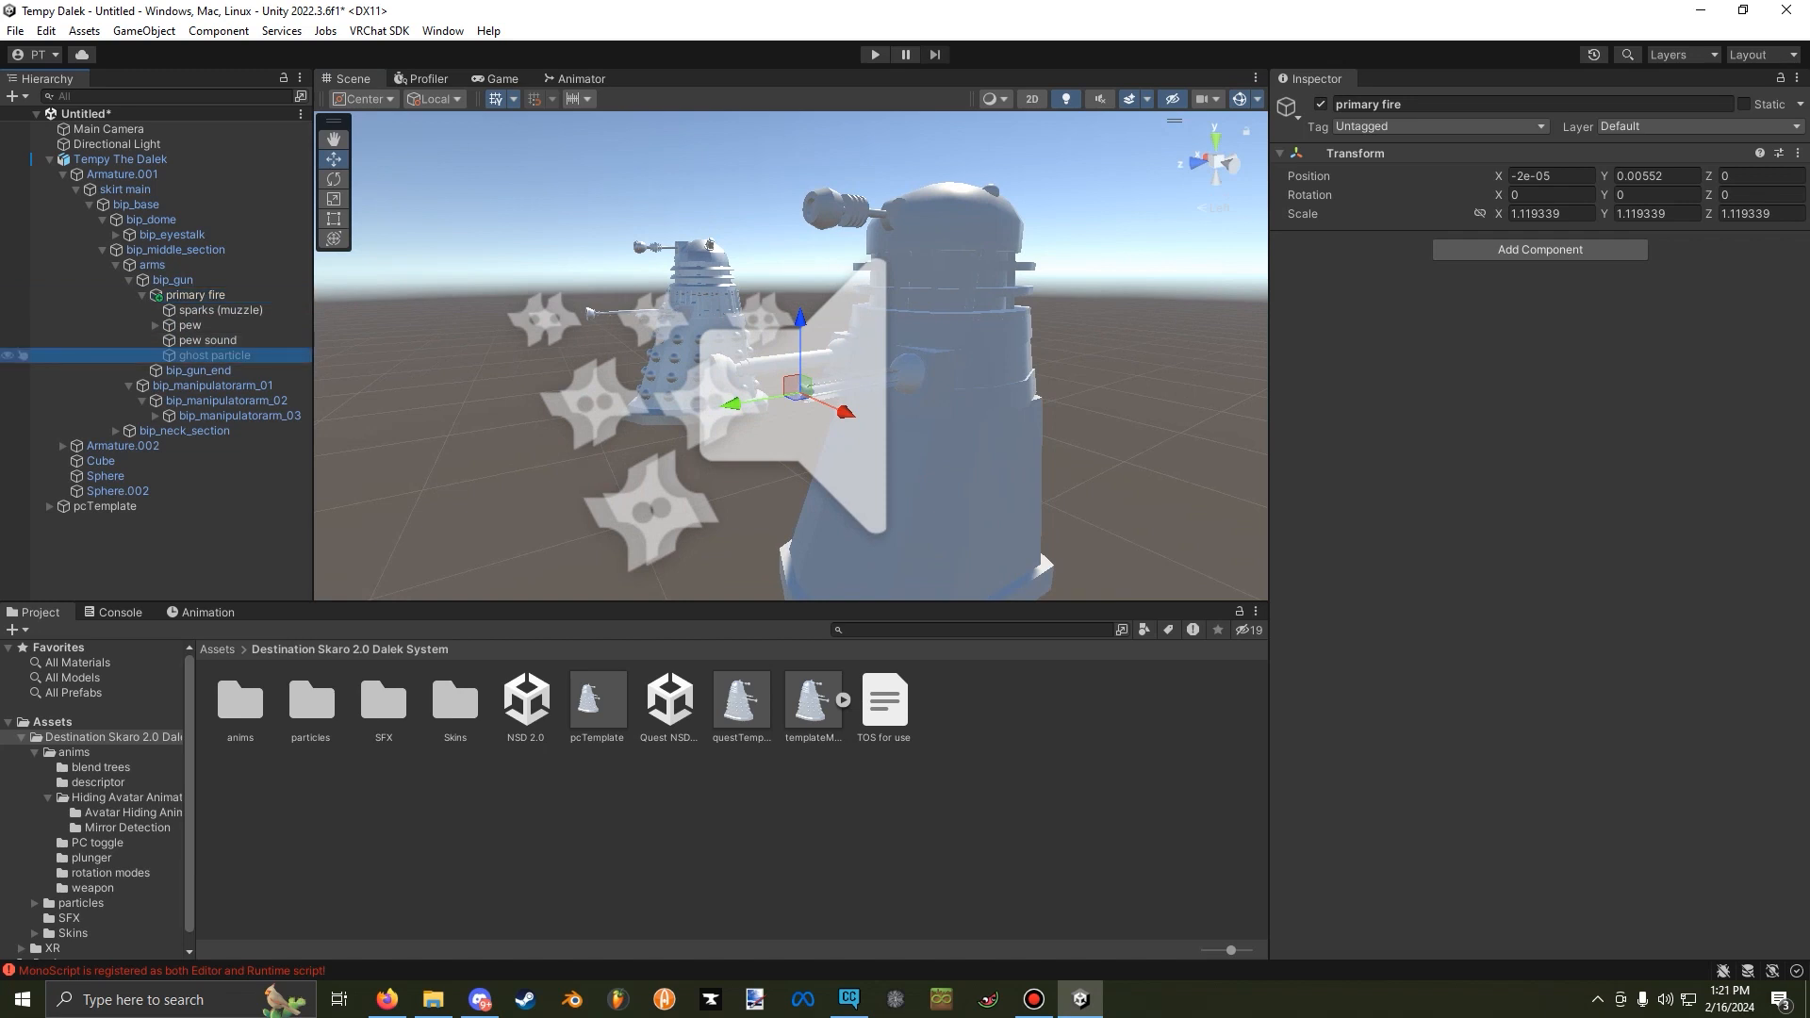
left_click(215, 355)
left_click(1321, 105)
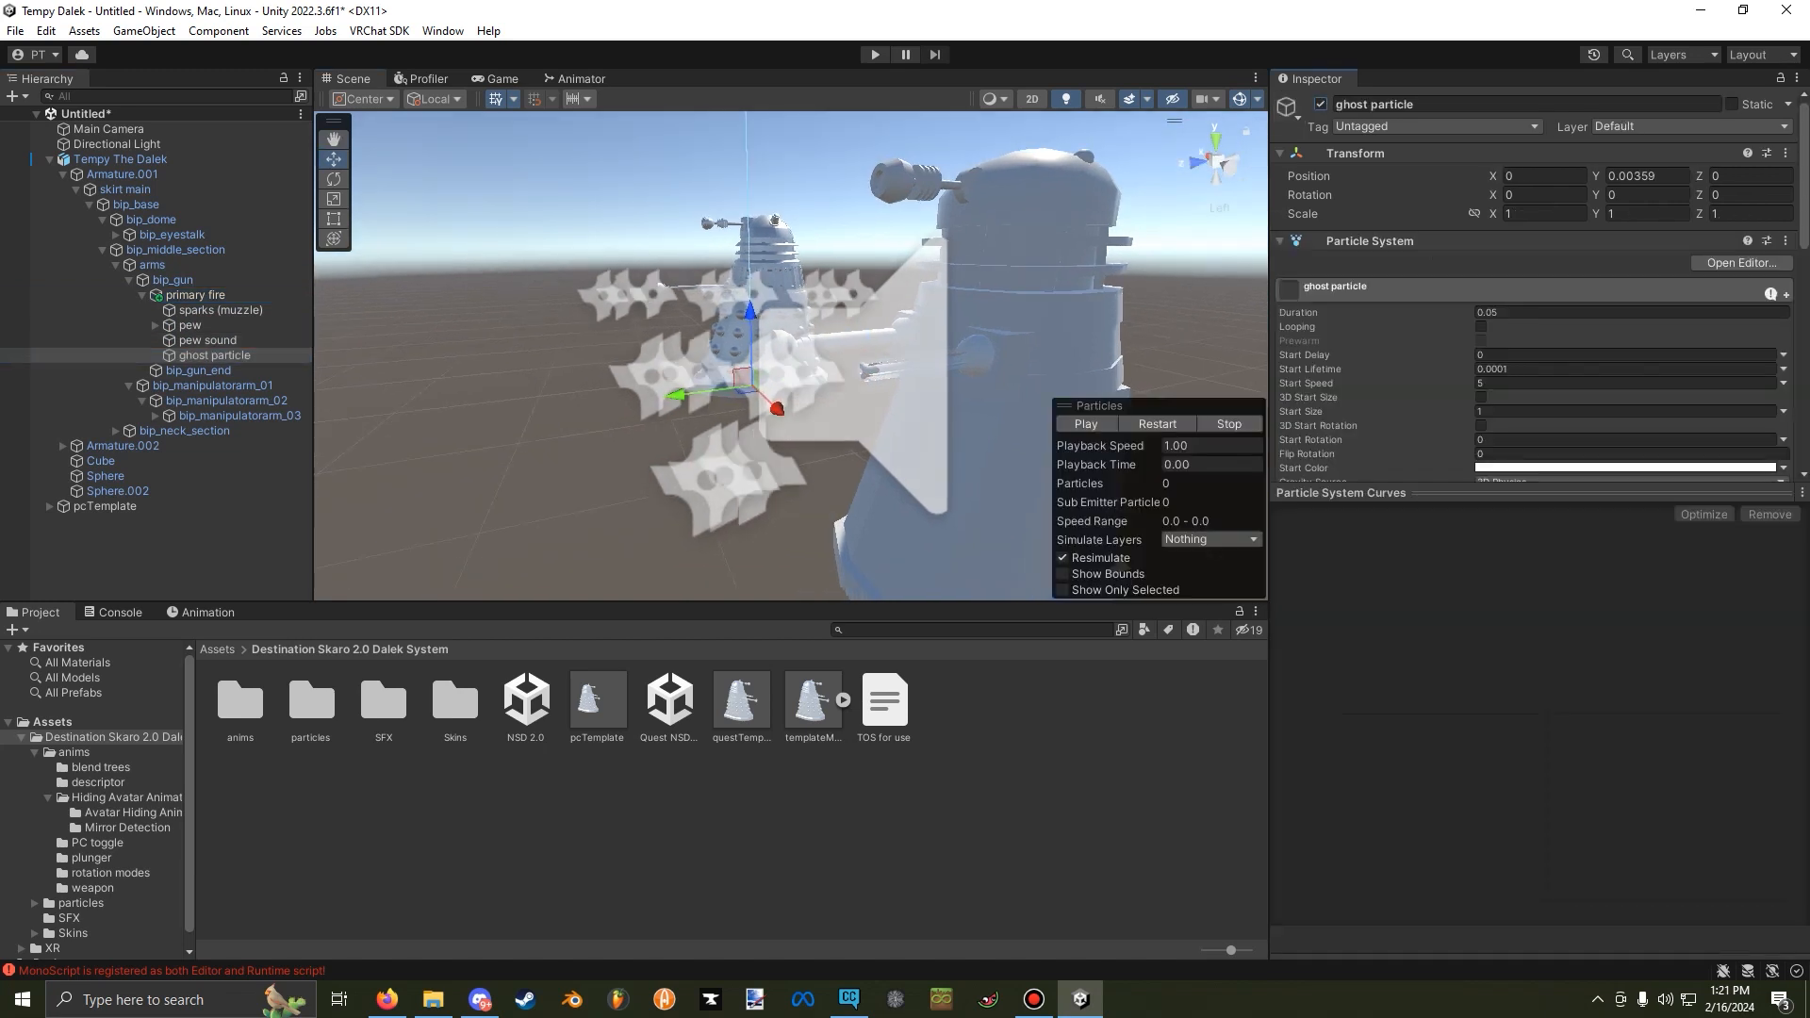
right_click_drag(1098, 263, 1084, 326)
left_click(1086, 424)
right_click_drag(943, 358, 736, 363)
key("s")
left_click(1086, 425)
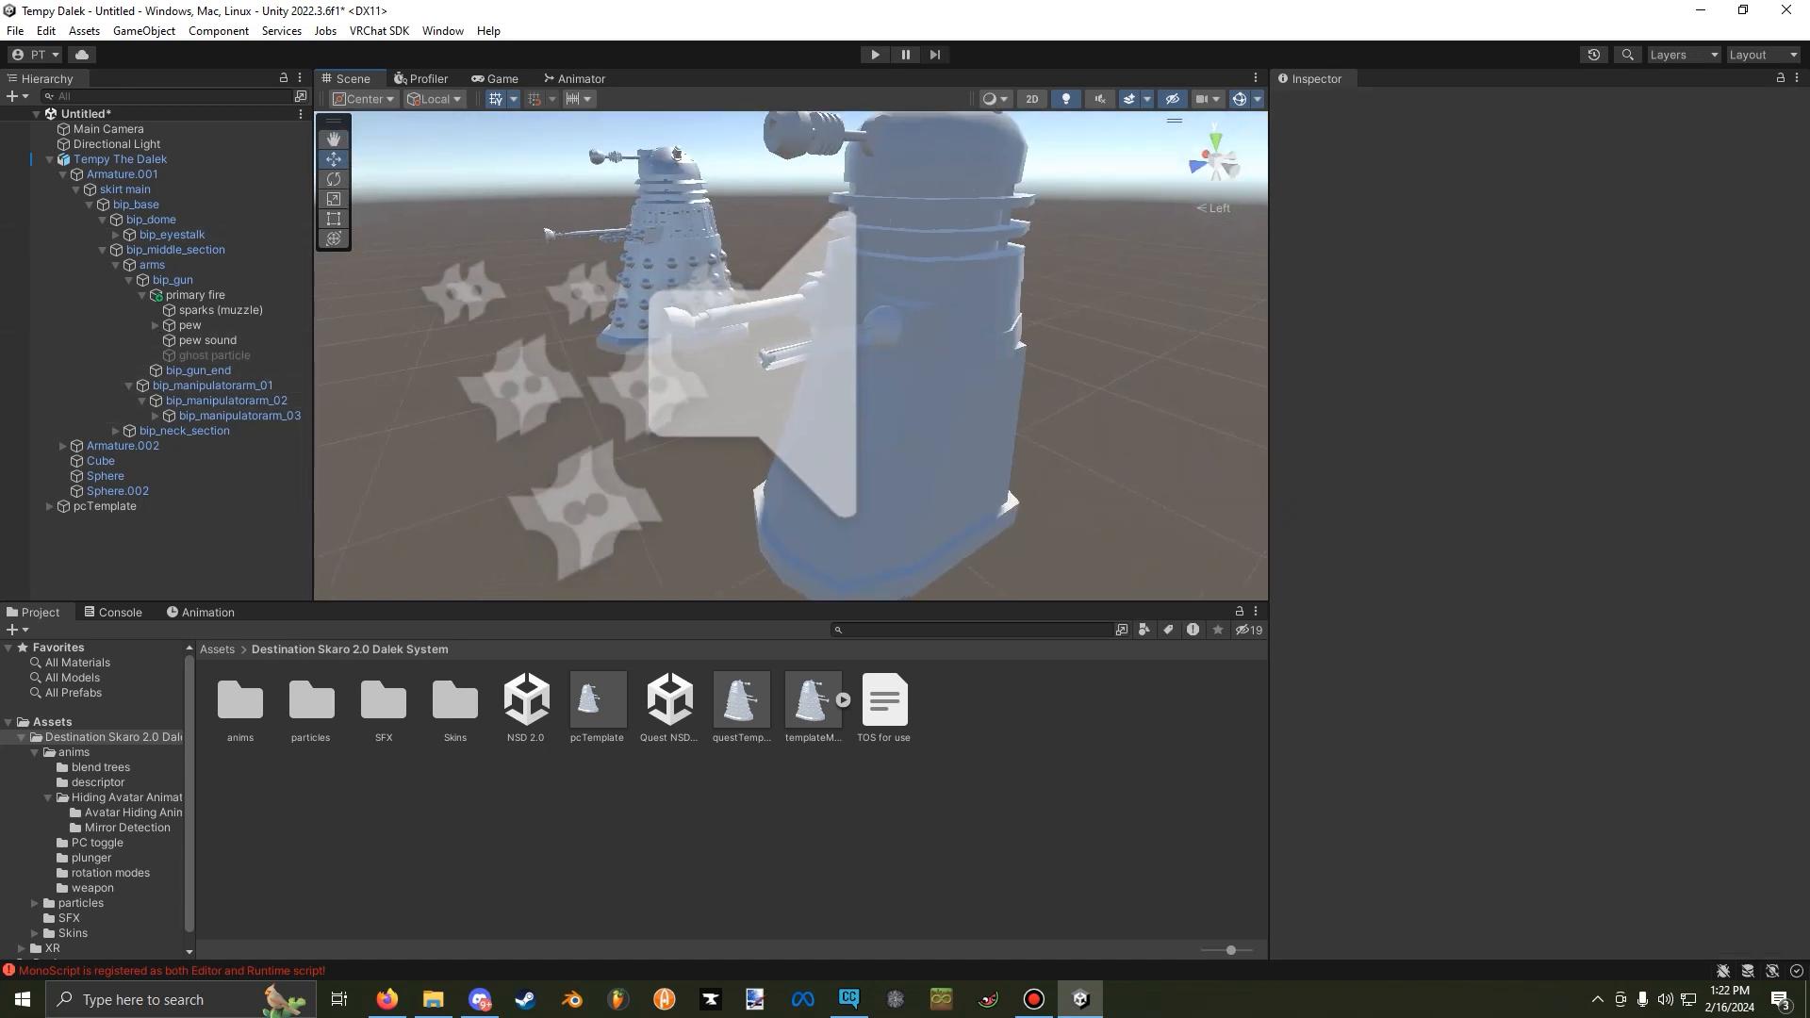
Open the weapon animations folder and examine the fire clip's ghost particle and pew sound keys at frames 0 and 1.
double_click(241, 701)
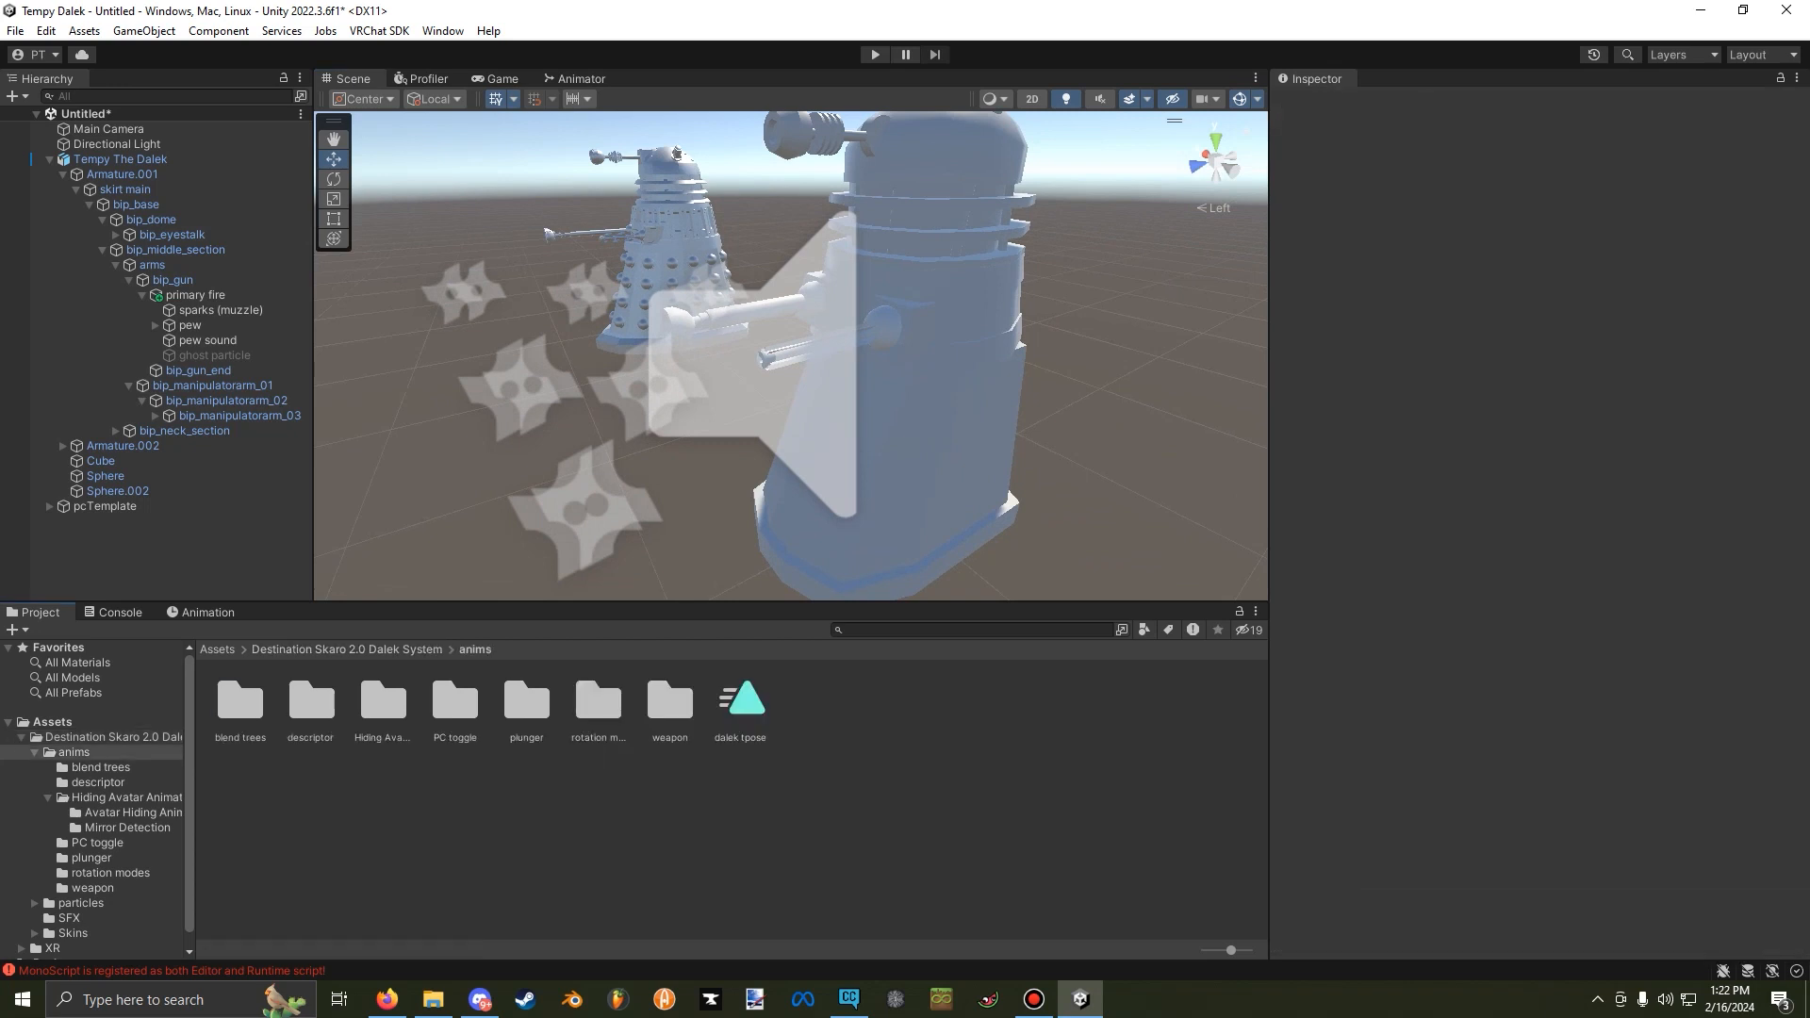
double_click(671, 701)
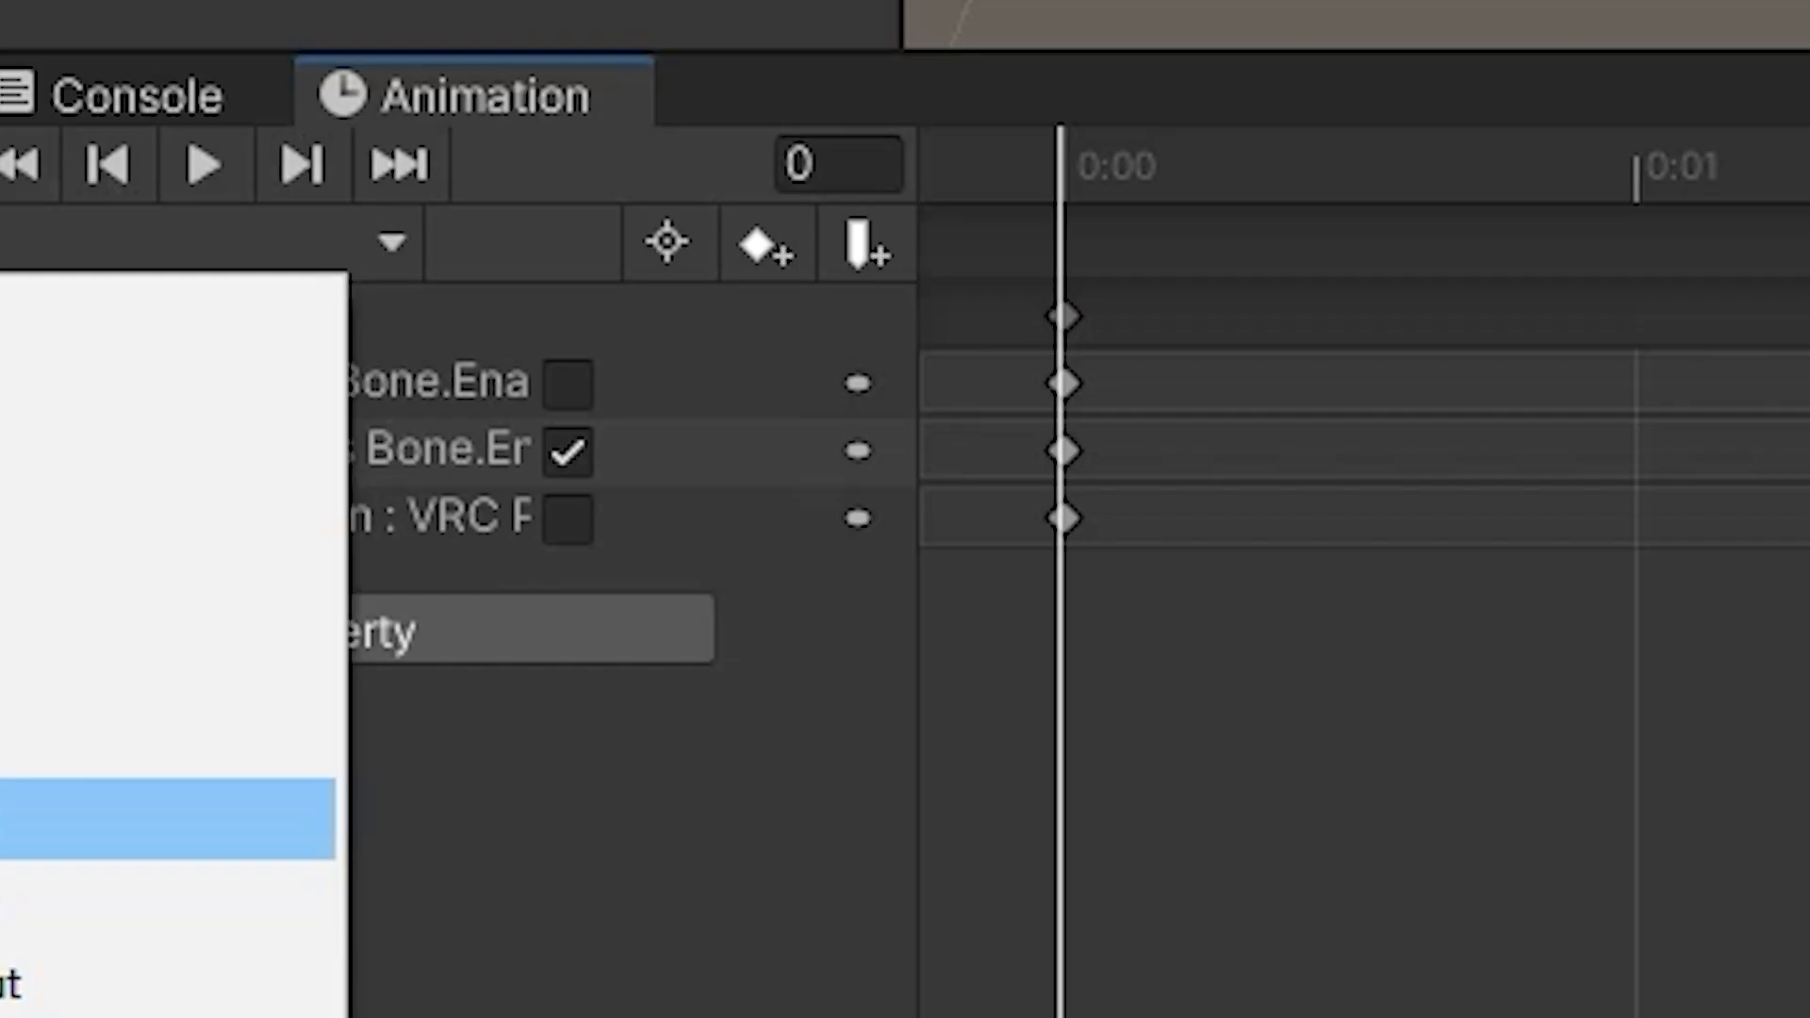
left_click(168, 736)
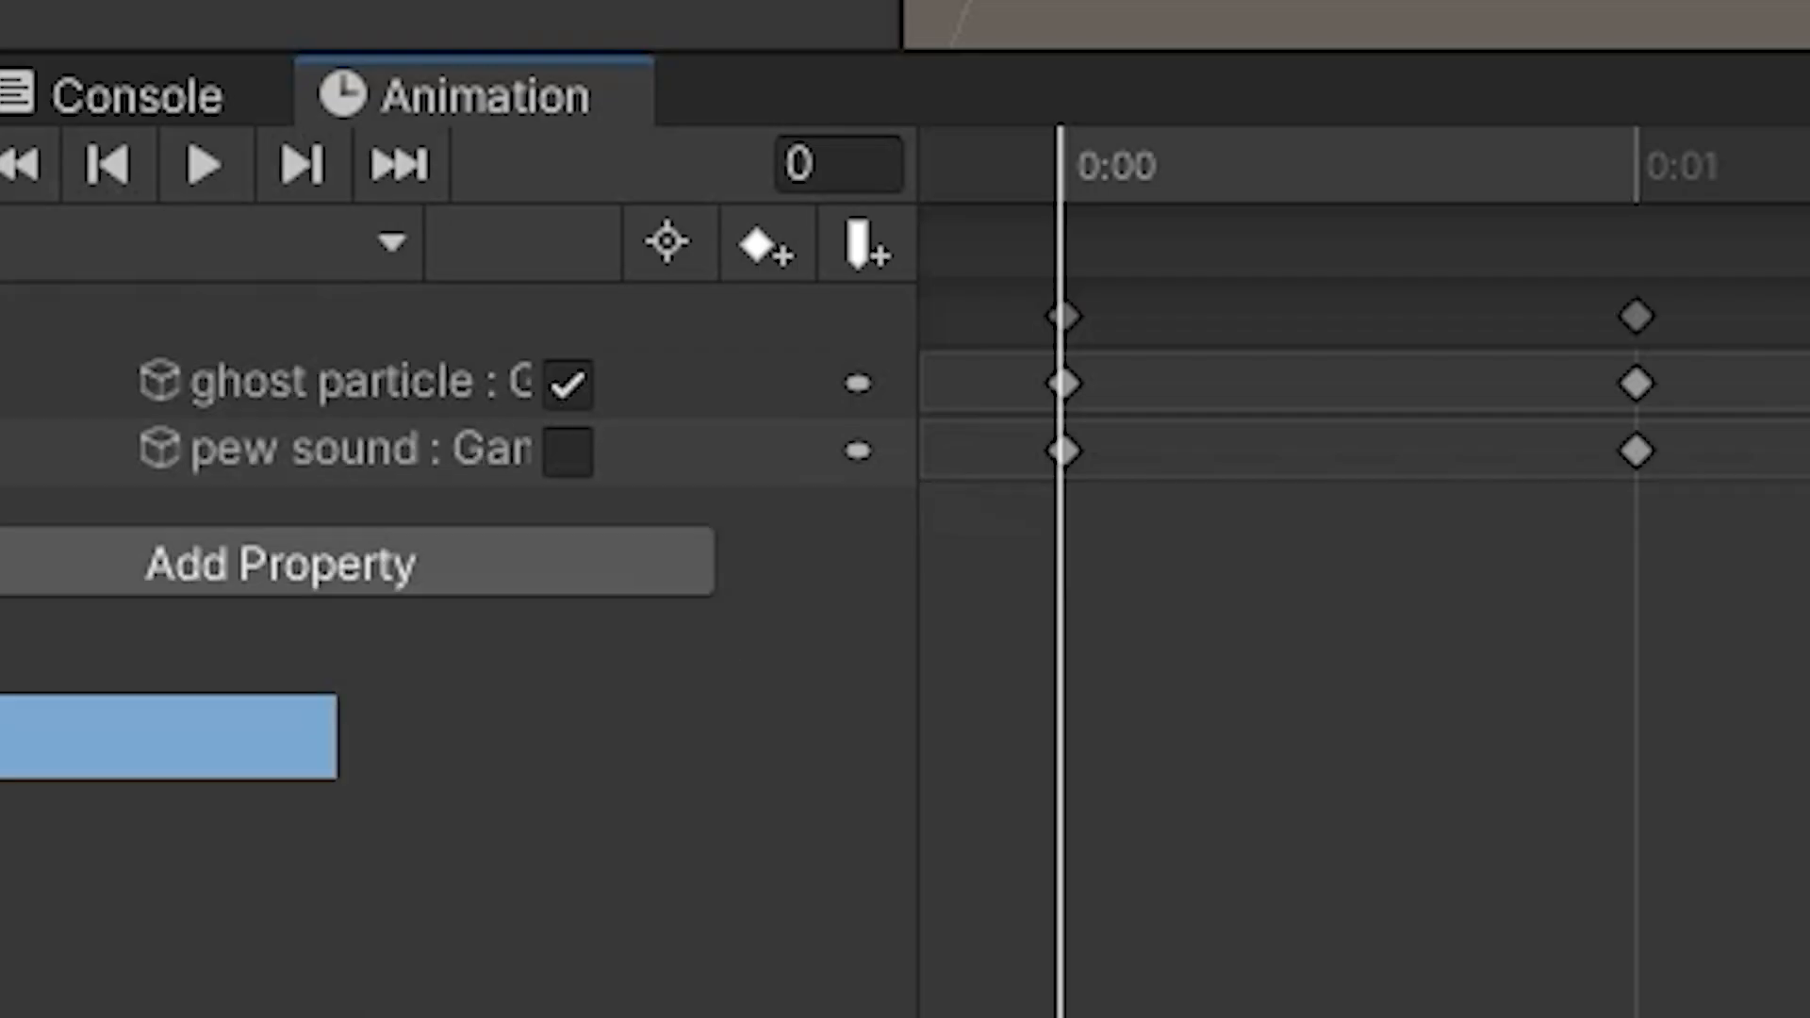
left_click(329, 382)
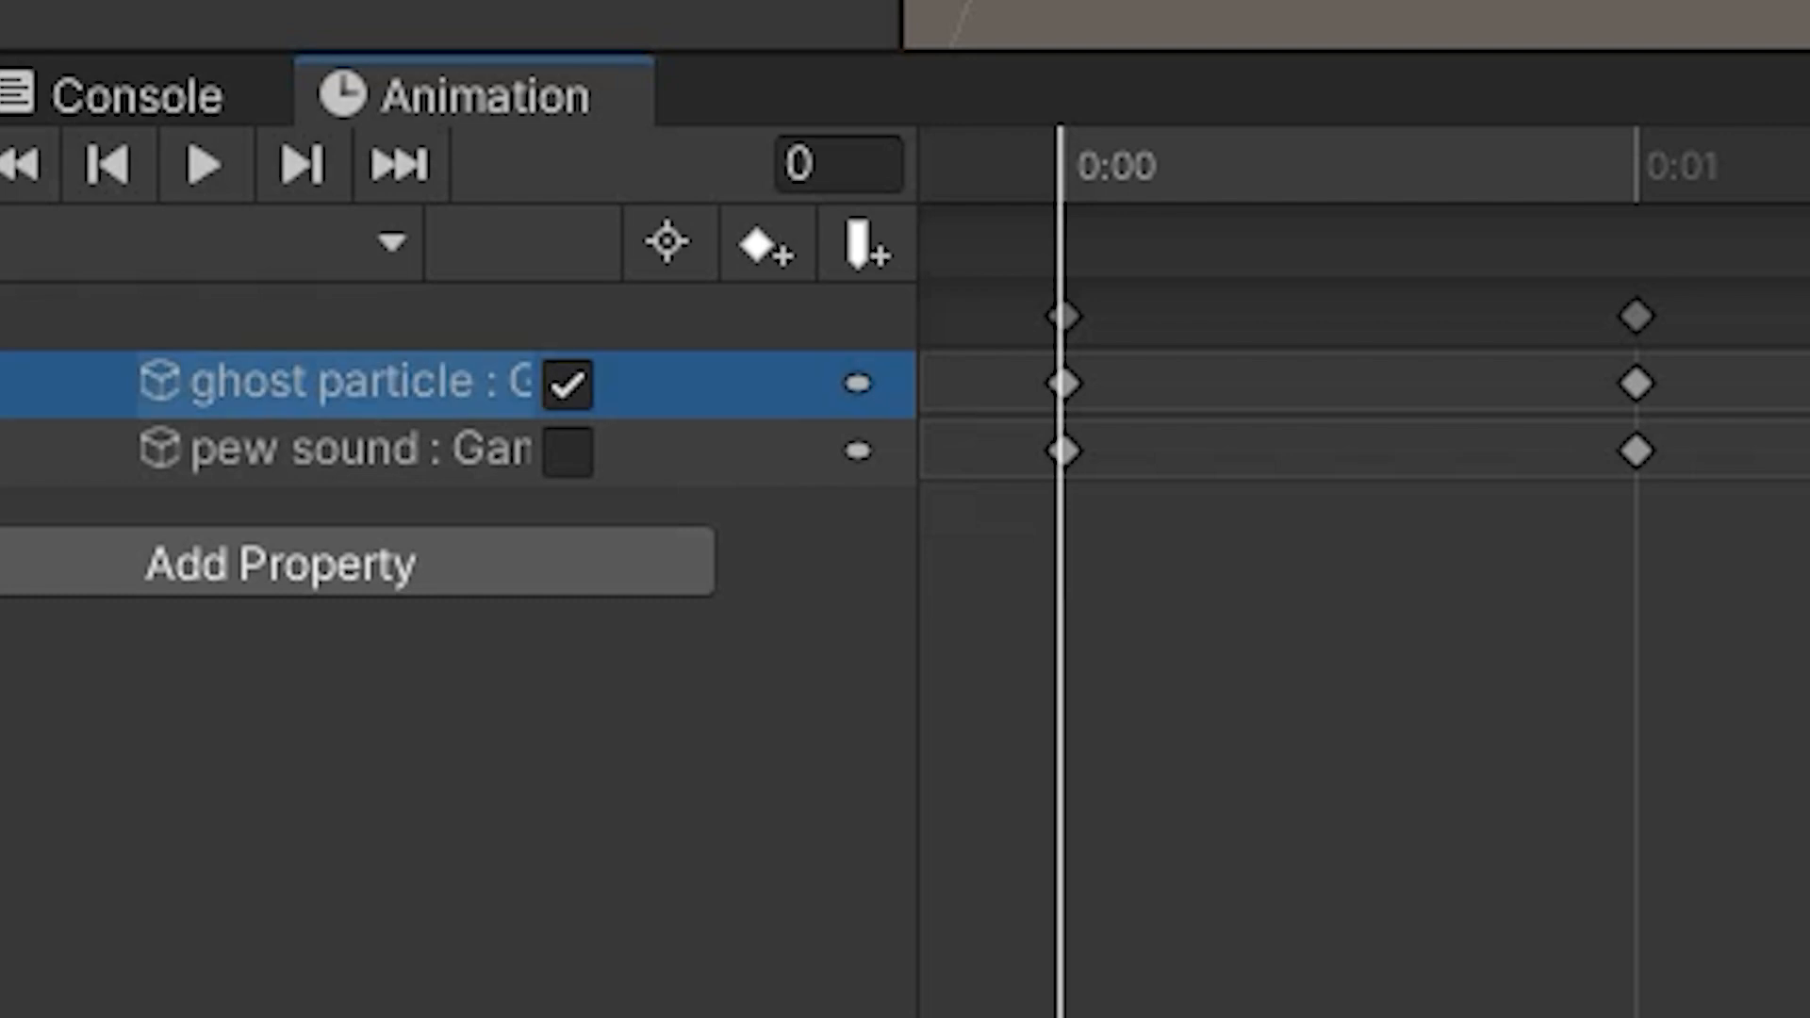
left_click(334, 450)
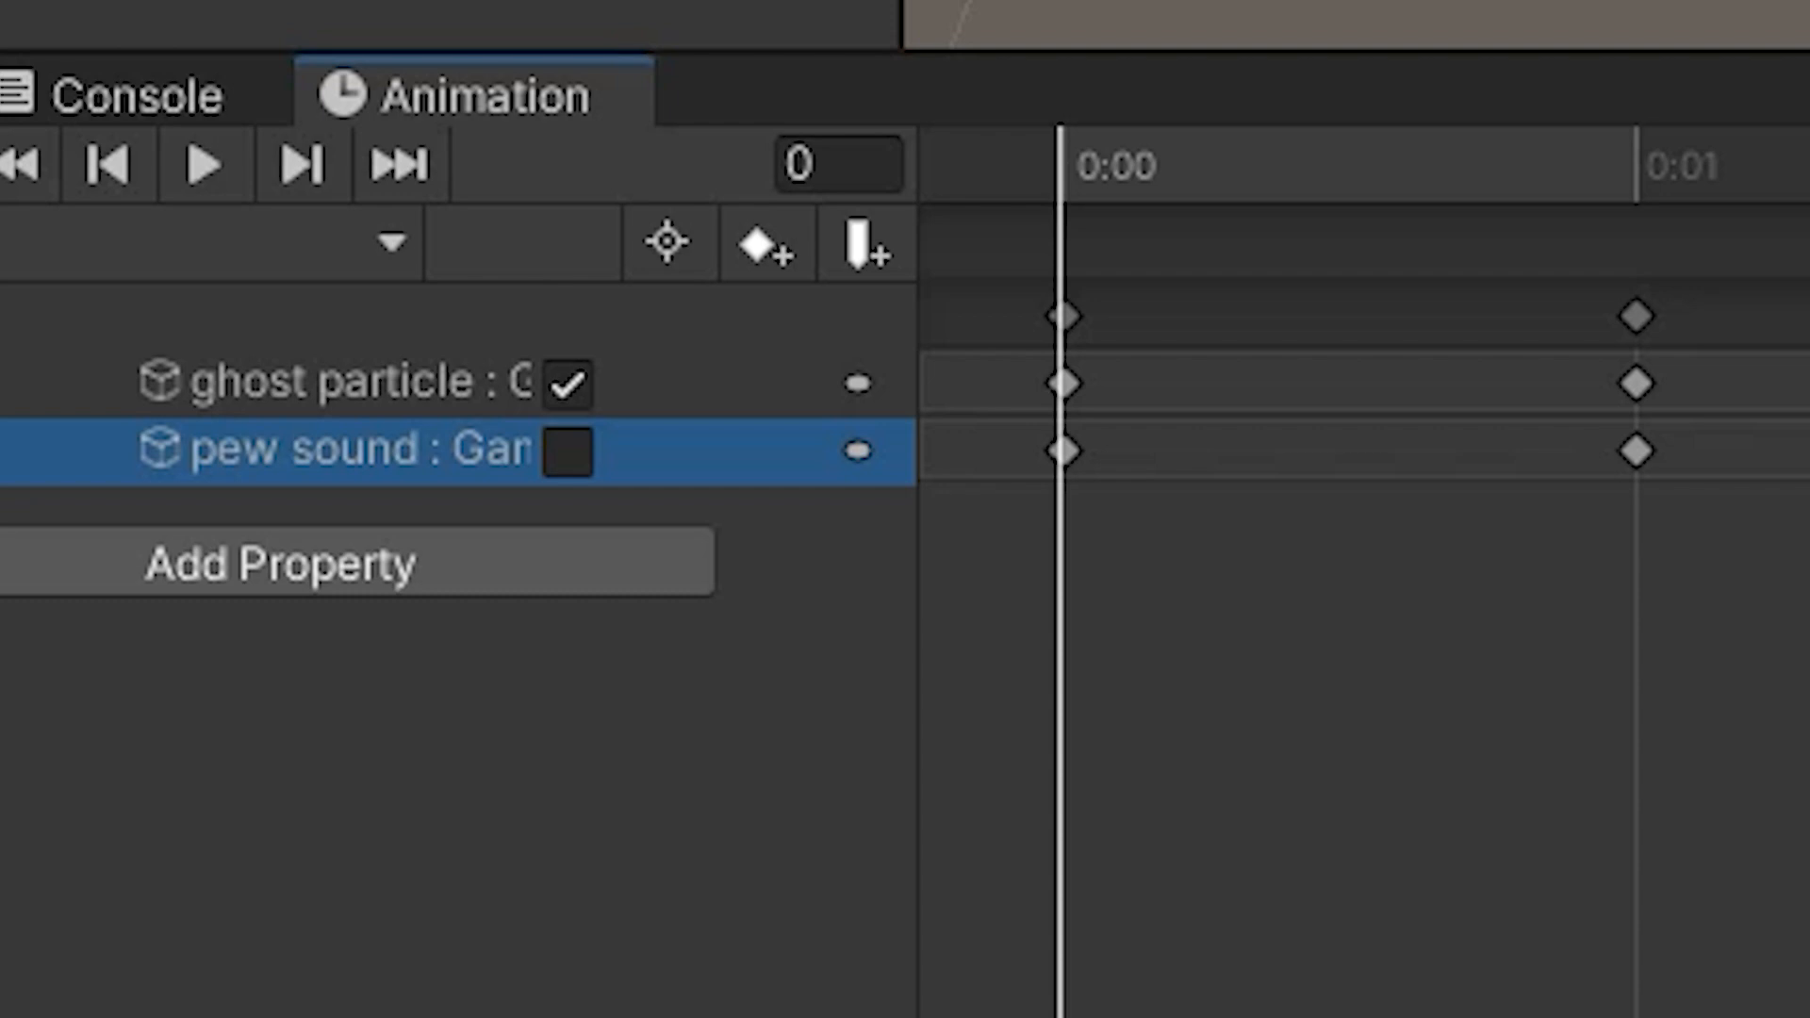
left_click(1634, 166)
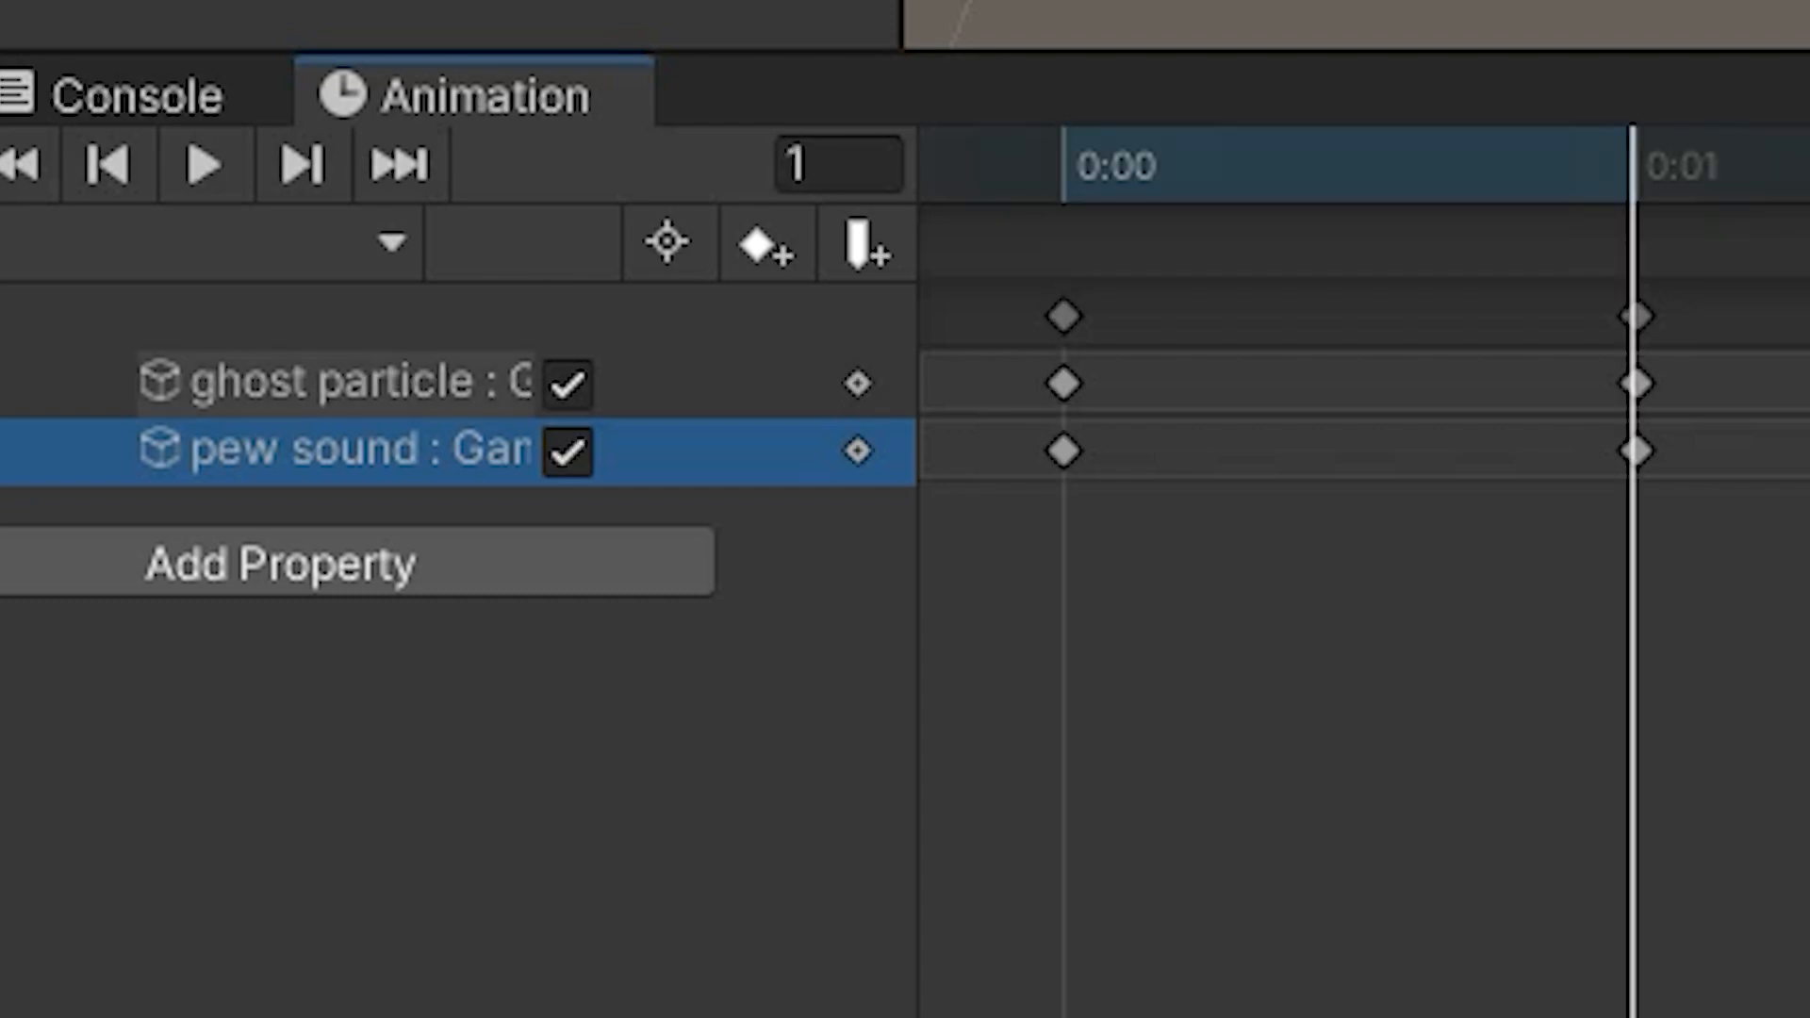
left_click(1064, 166)
left_click(1634, 165)
left_click_drag(1633, 166, 1064, 166)
left_click_drag(1065, 166, 1634, 166)
Show the init state and no fire clips in turn to check their ghost particle and pew sound keys.
left_click(283, 116)
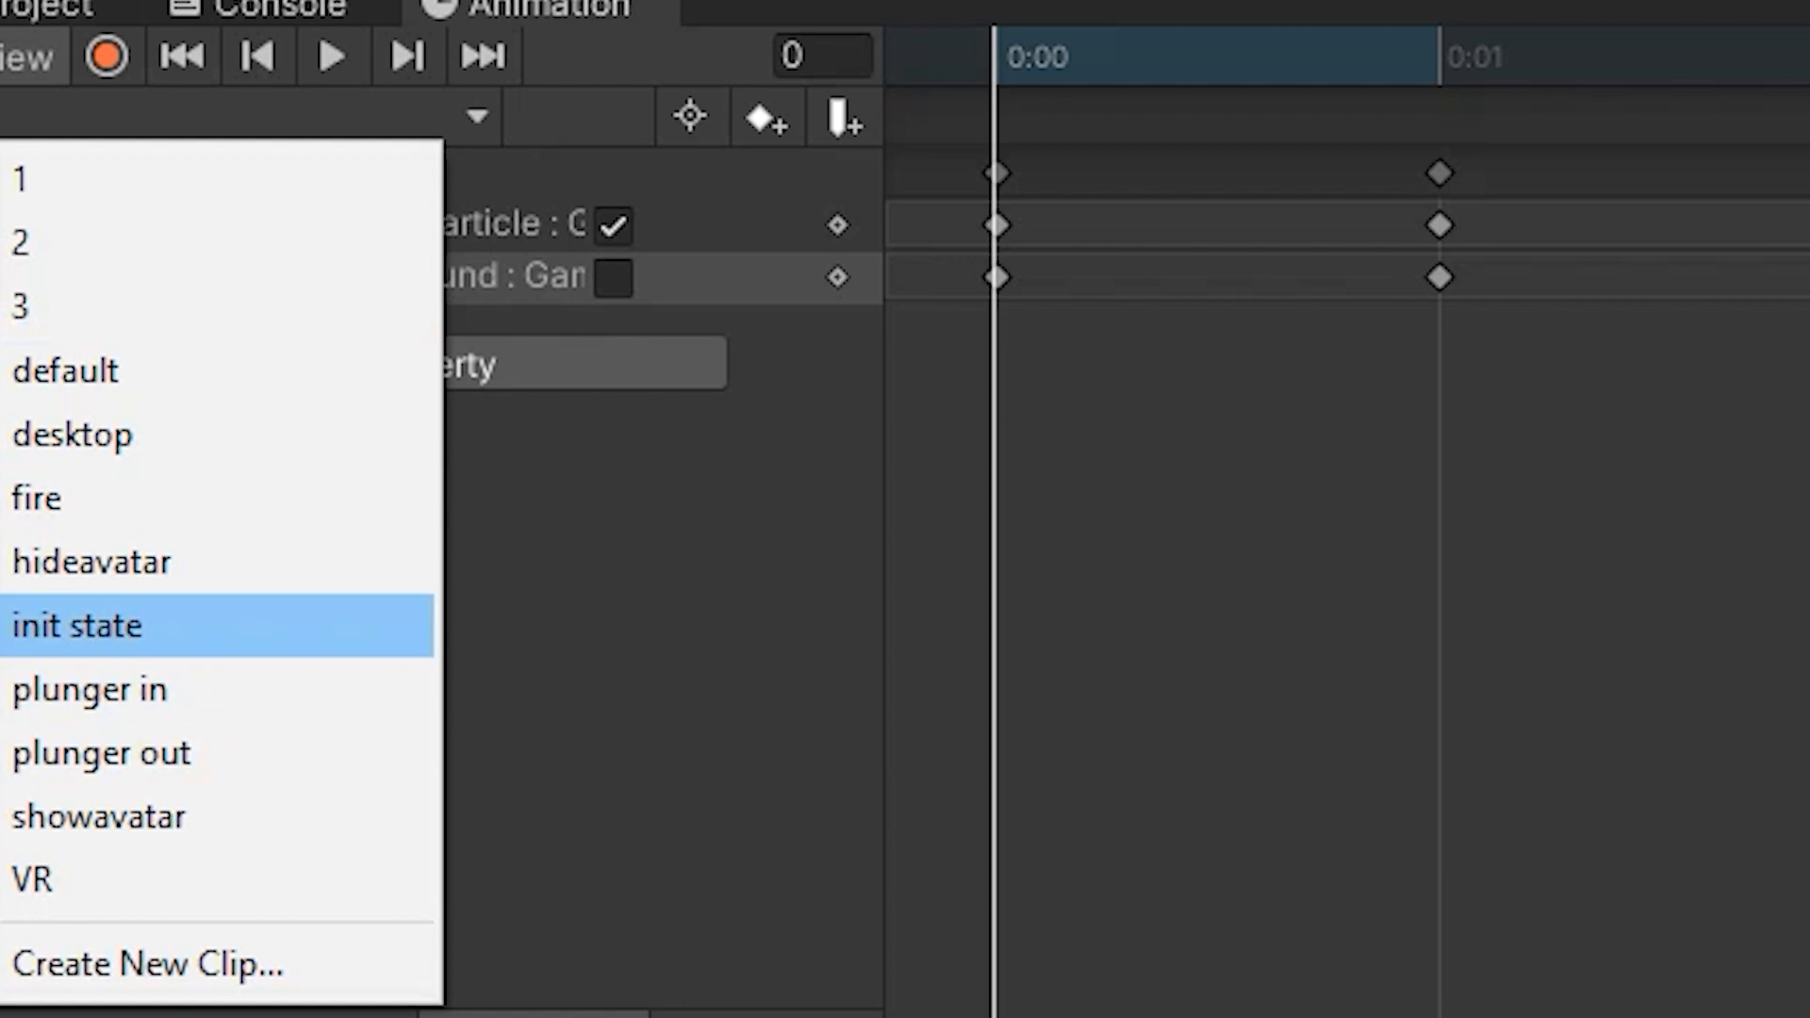
left_click(78, 626)
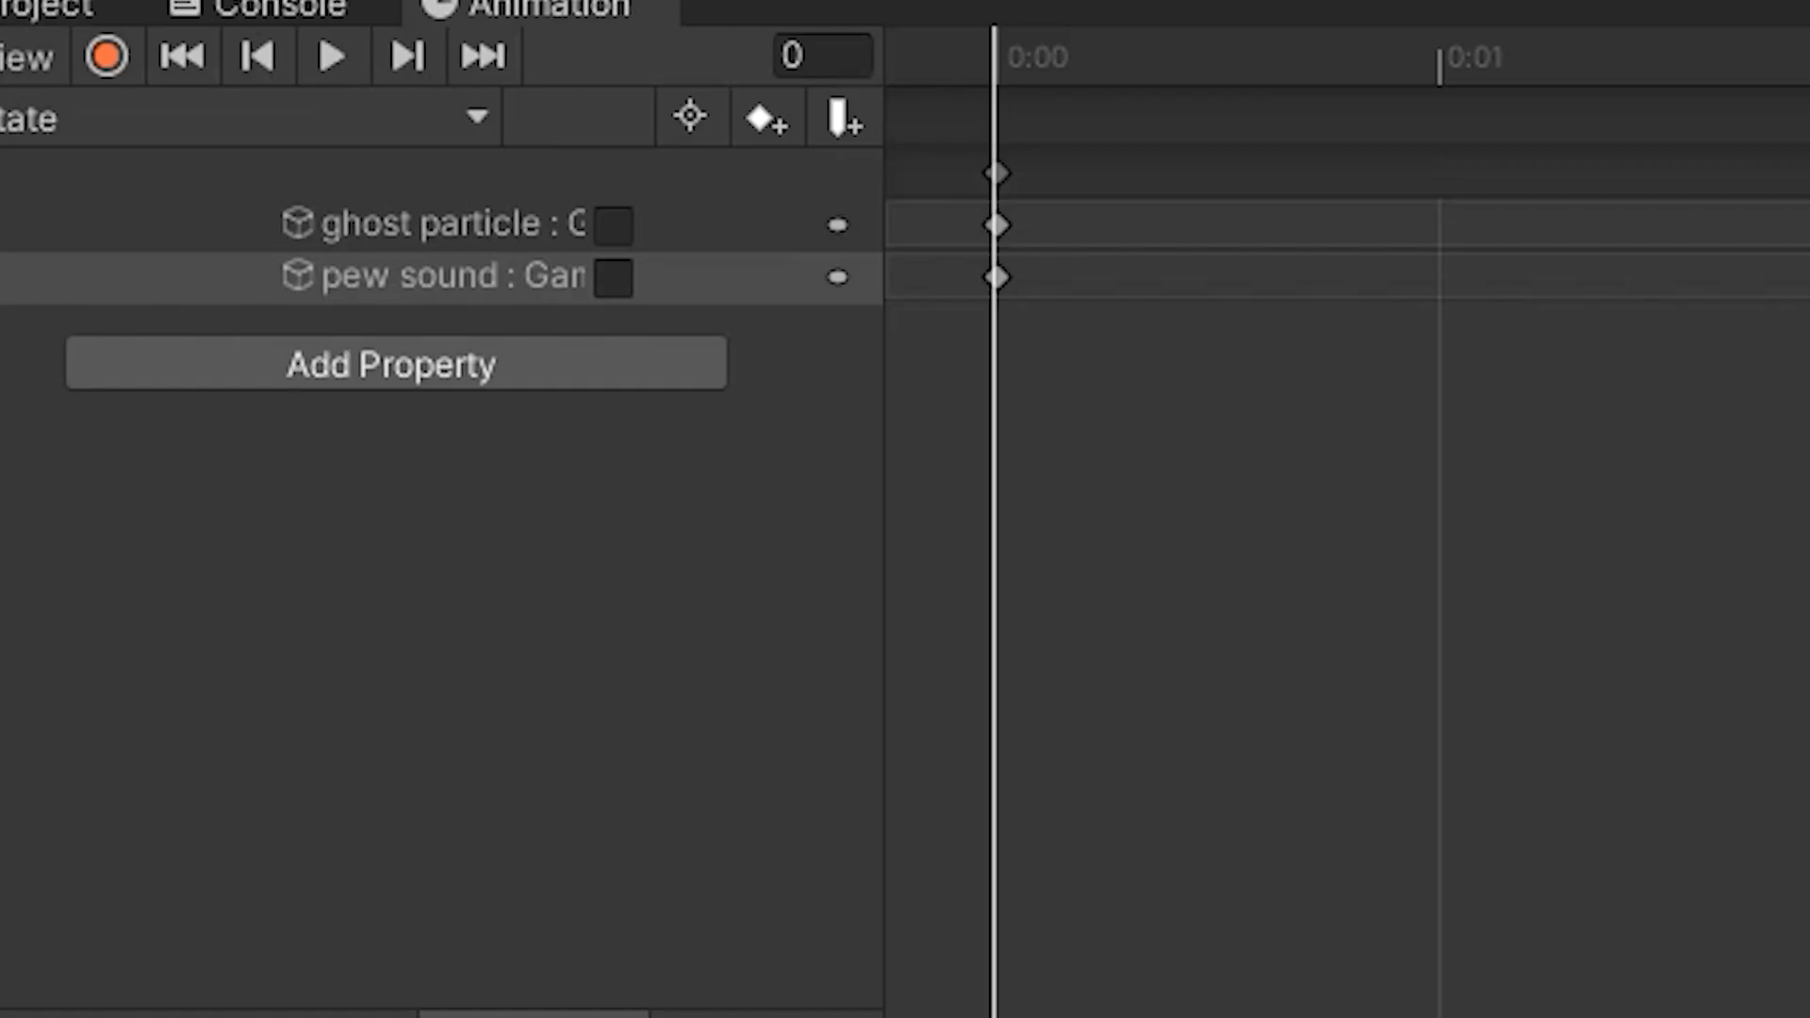
left_click(245, 118)
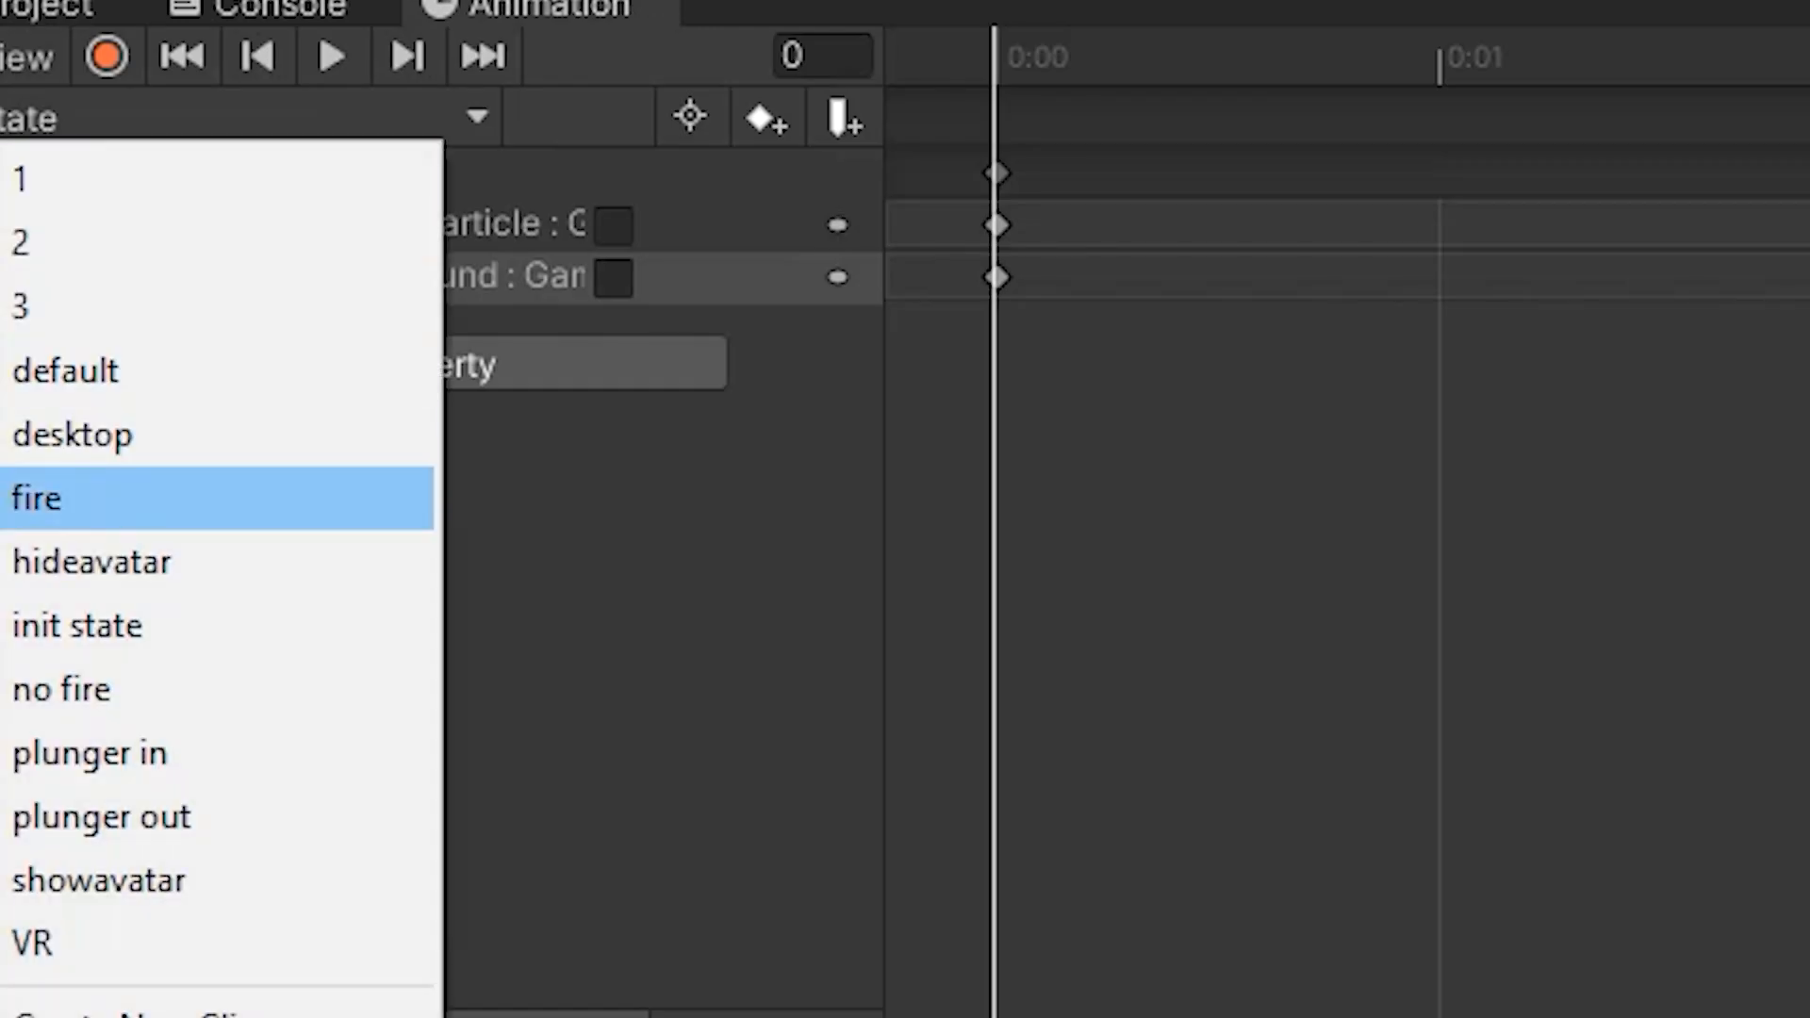
left_click(61, 689)
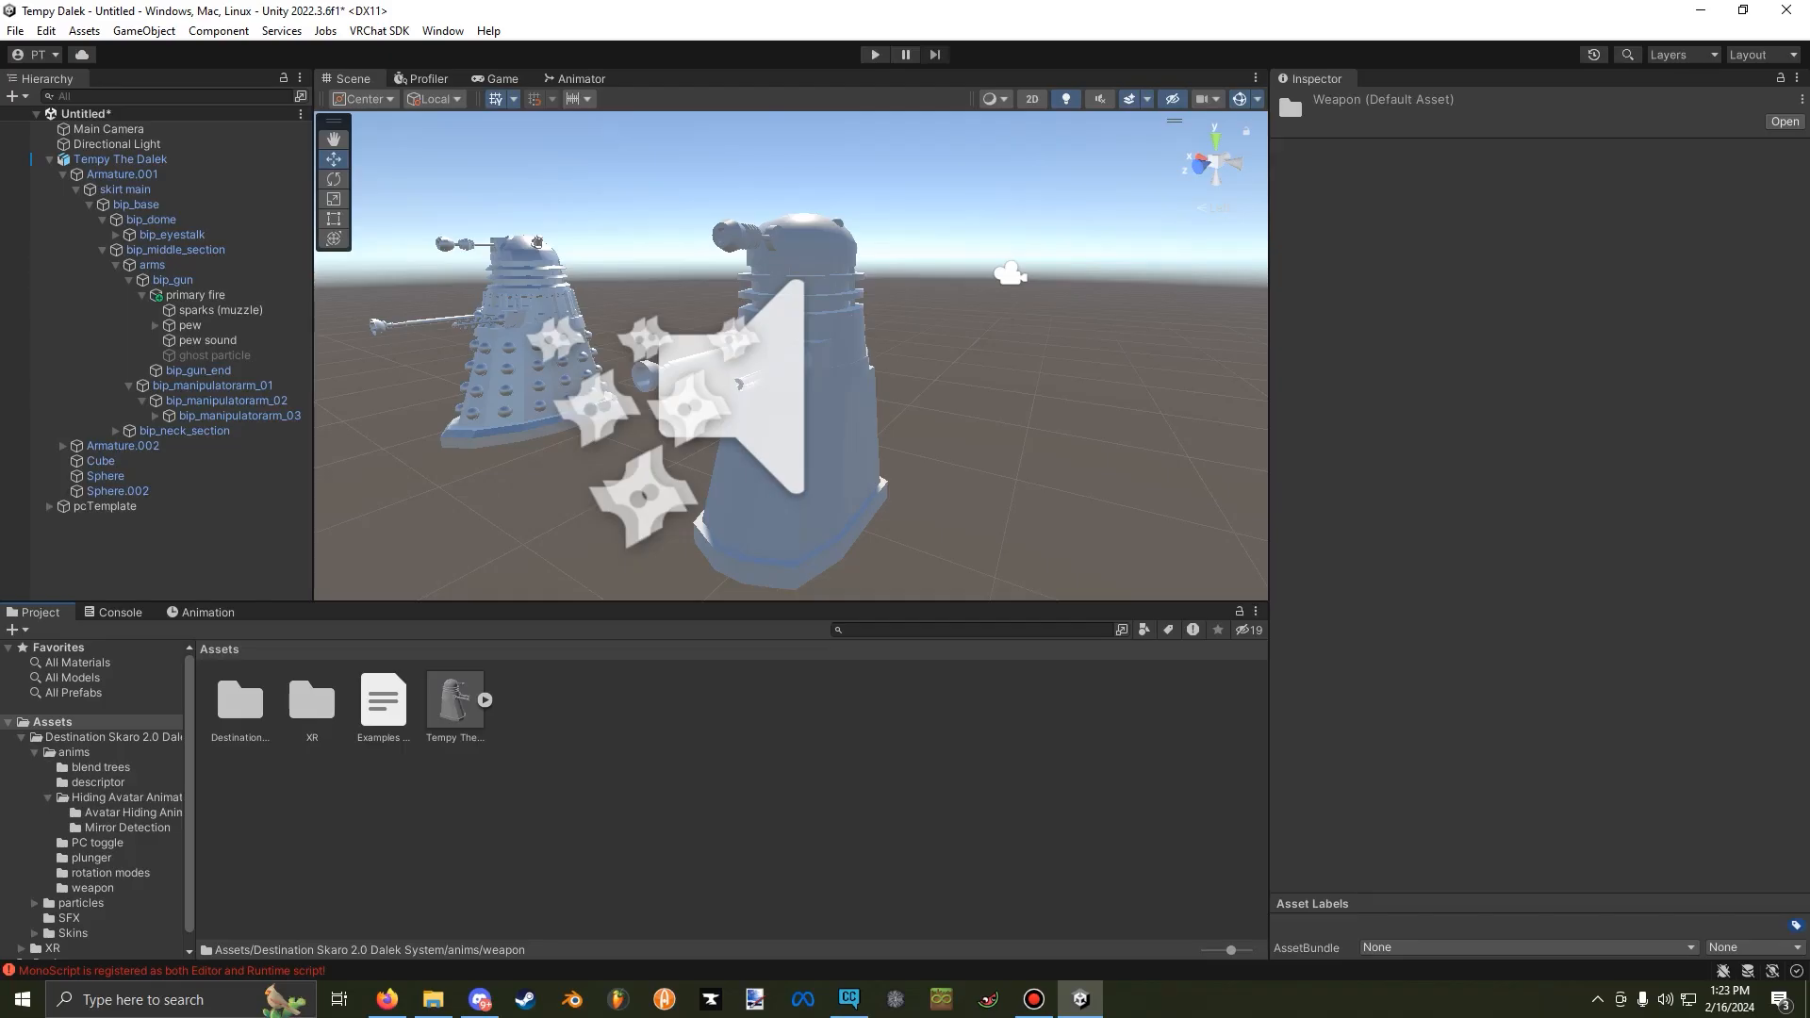
Create a material named Dalek in the Assets folder and apply it to the Tempy The Dalek model in the scene.
right_click(679, 733)
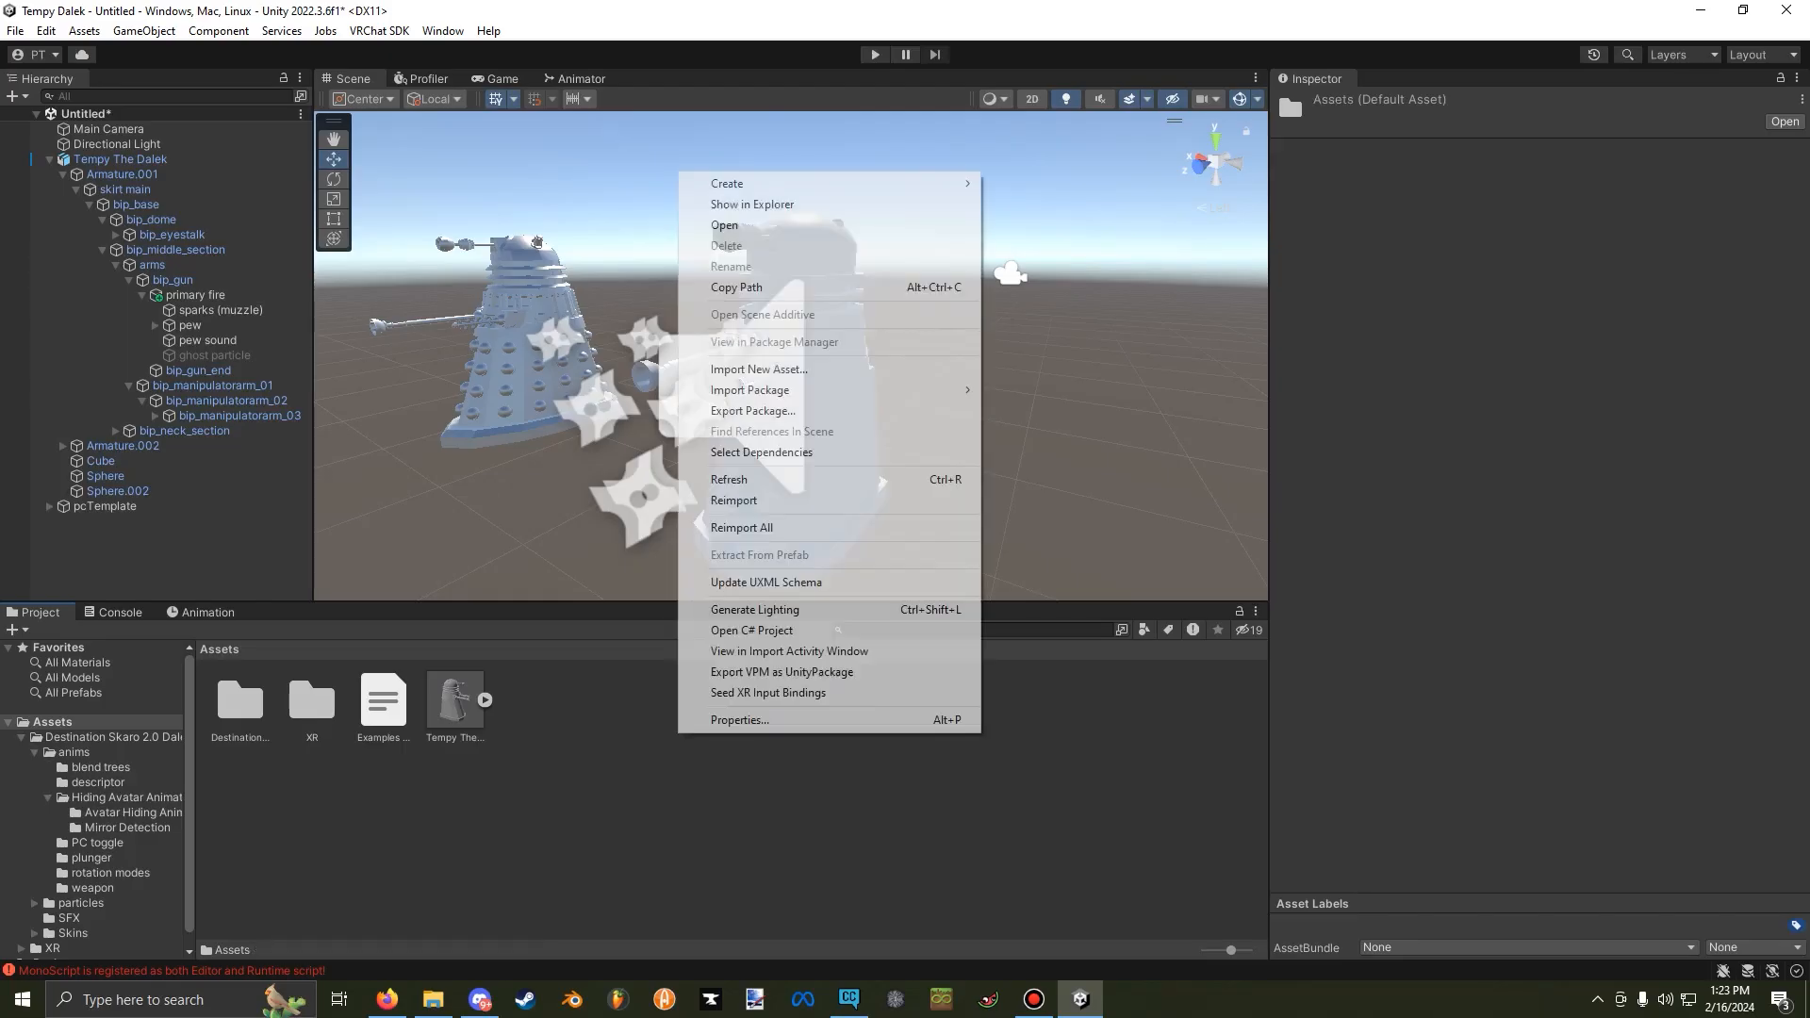
mouse_move(744, 184)
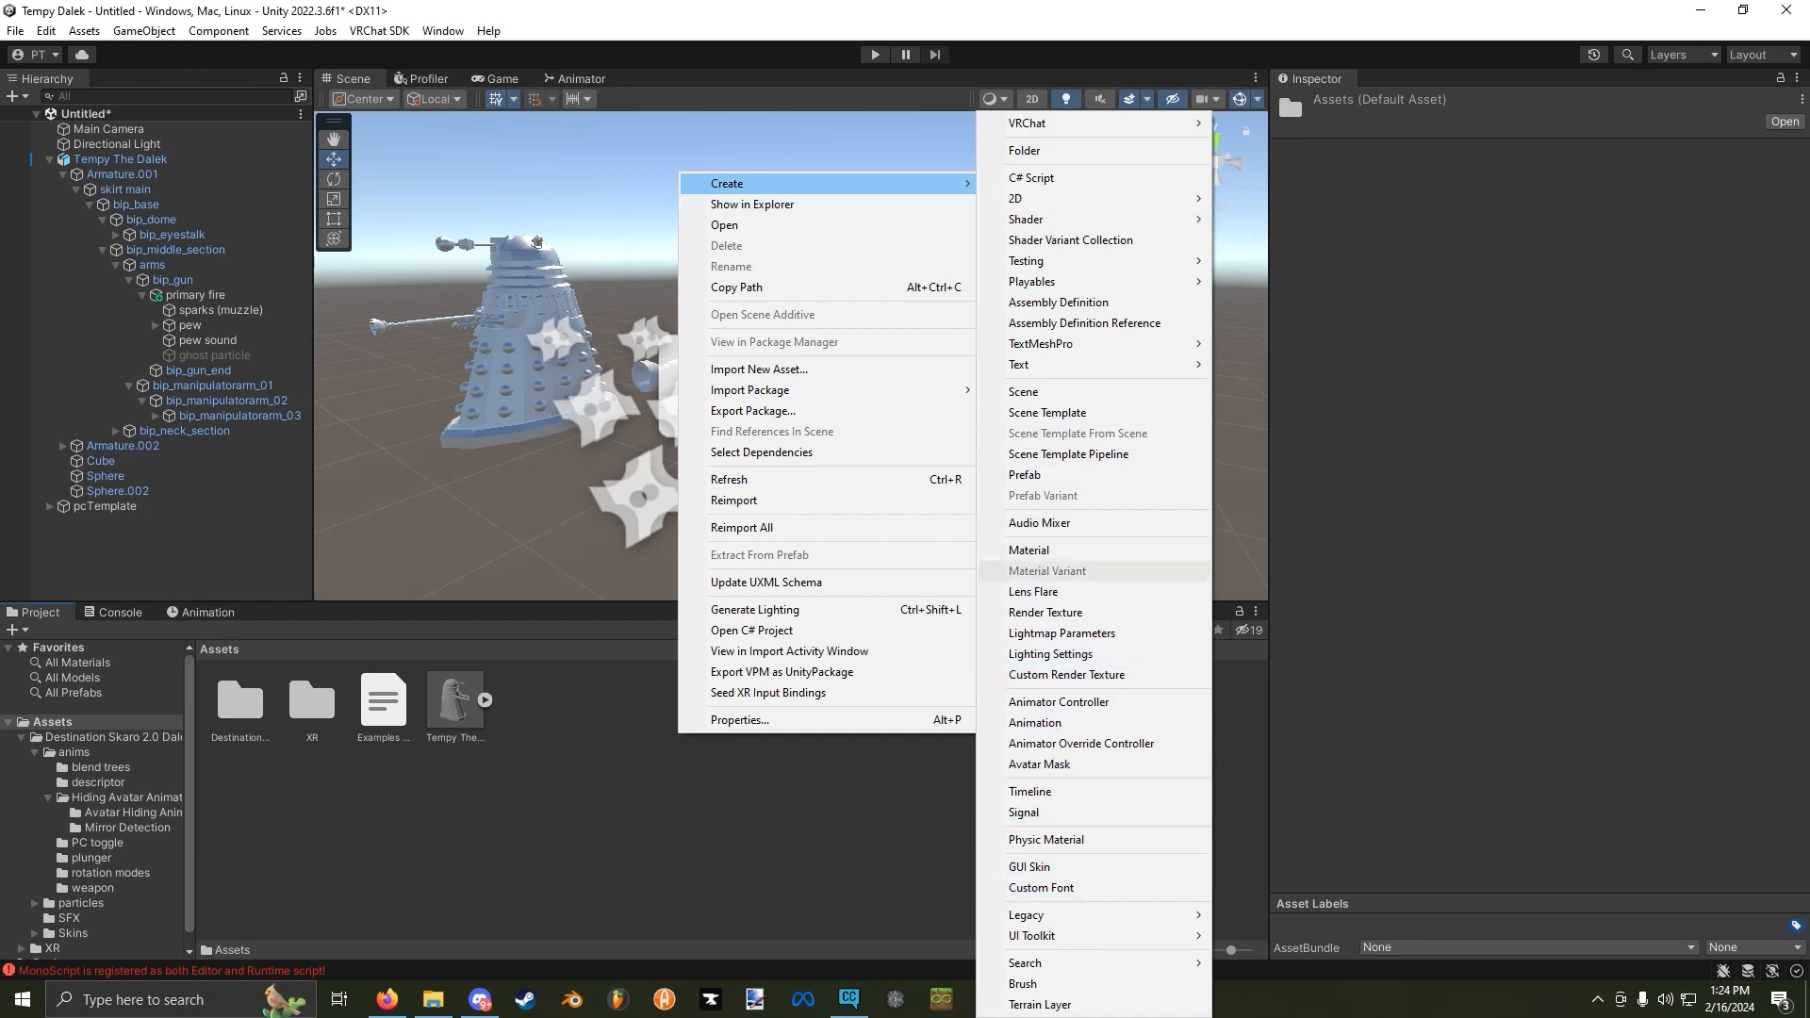
left_click(1028, 551)
type("Dalek")
key("Return")
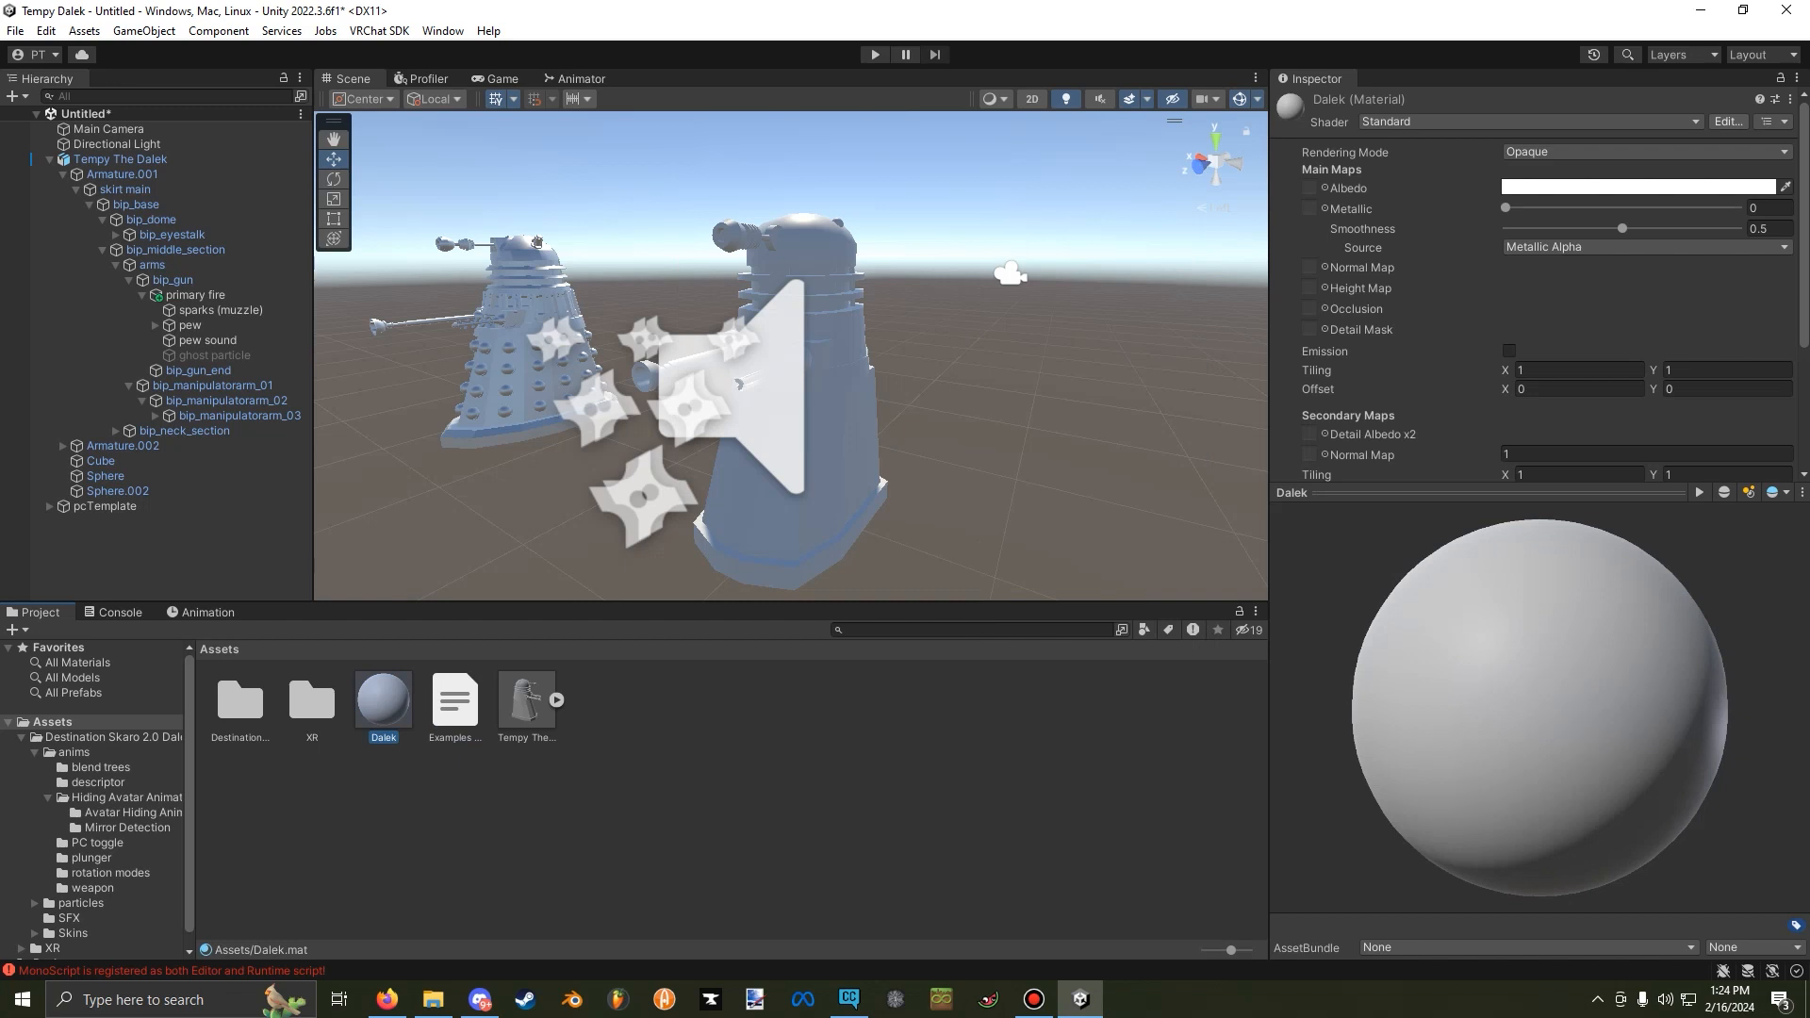
left_click_drag(384, 700, 813, 377)
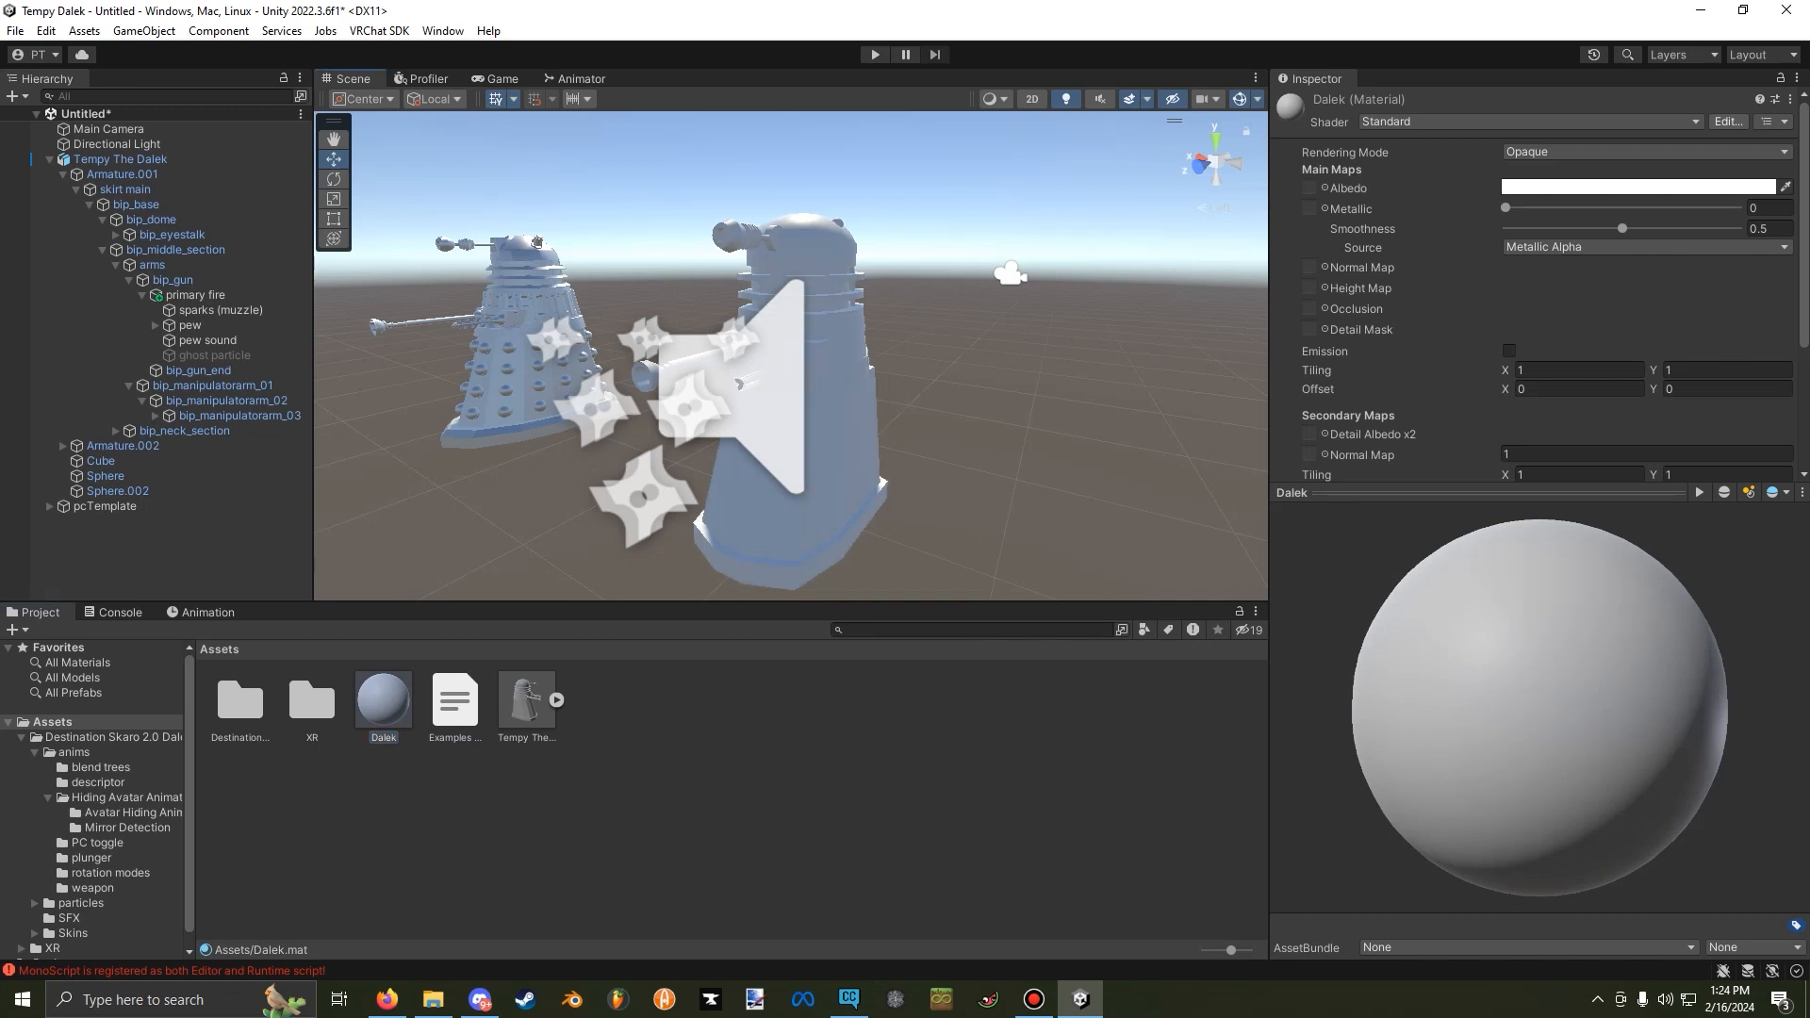
key("w")
mouse_move(812, 377)
right_mouse_down()
mouse_move(801, 329)
mouse_move(793, 401)
mouse_move(773, 369)
mouse_move(796, 452)
mouse_move(805, 398)
right_mouse_up()
key("s")
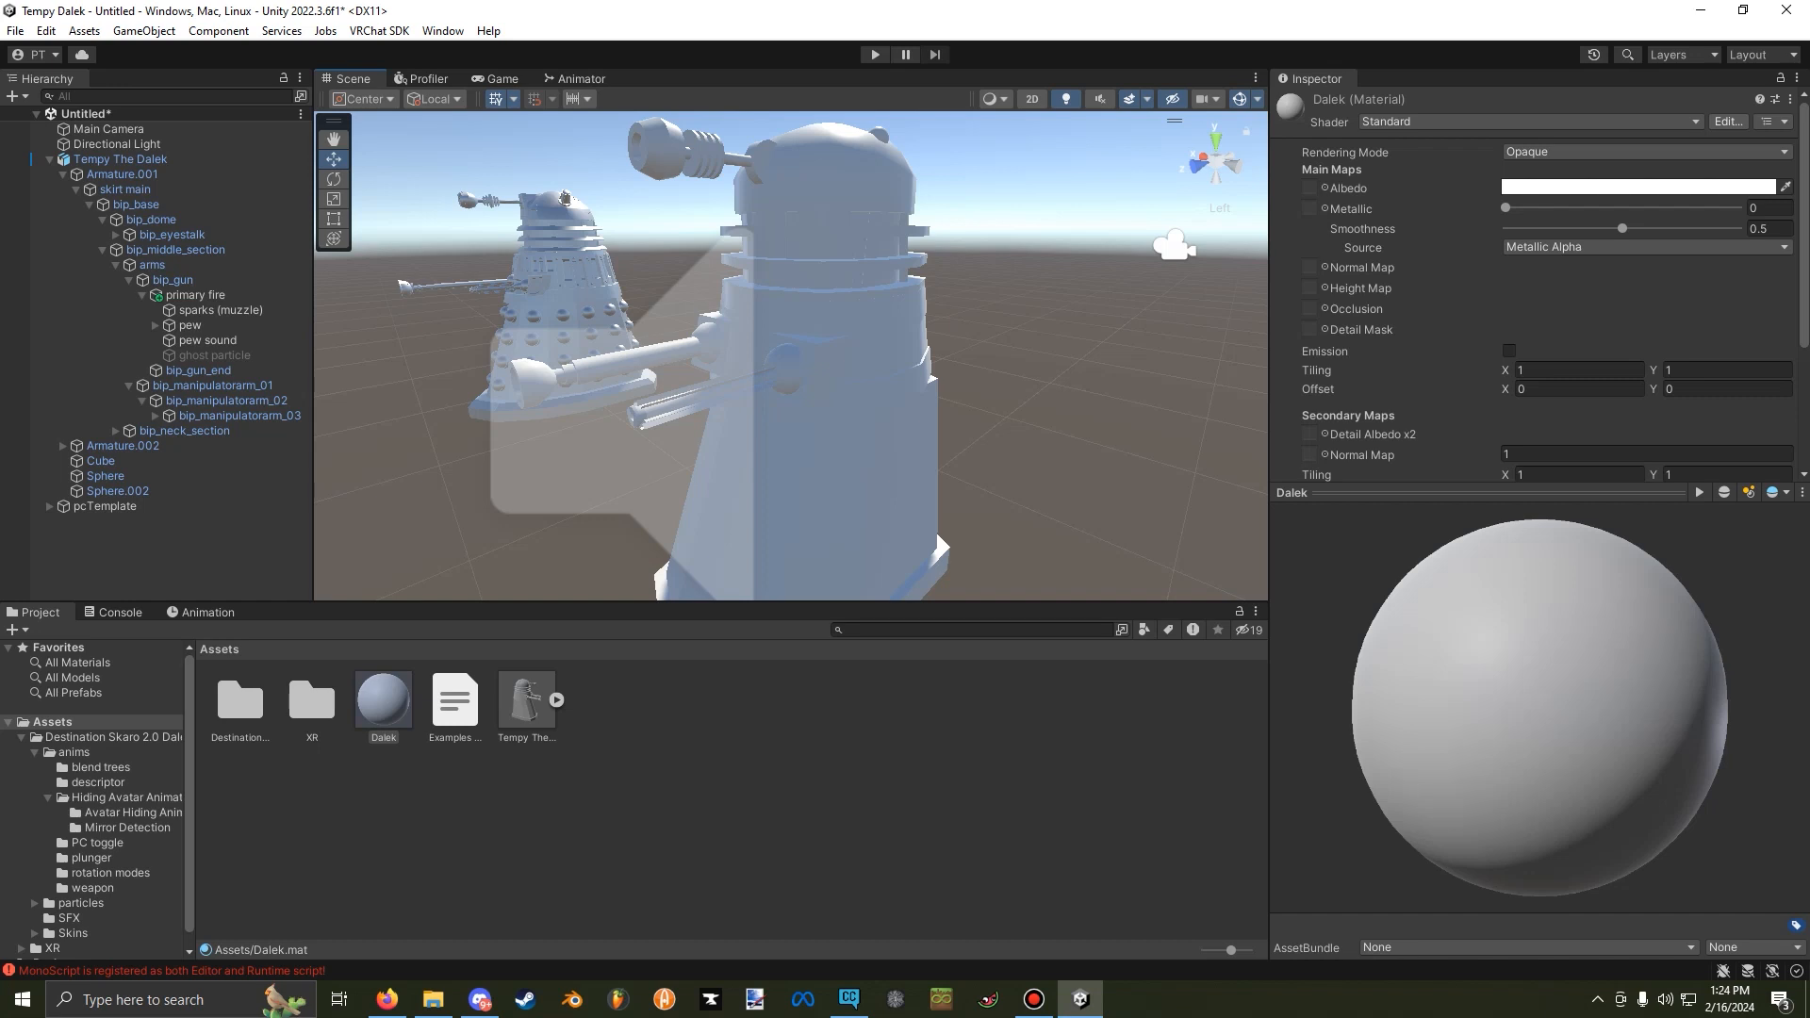
right_click_drag(754, 377, 811, 363)
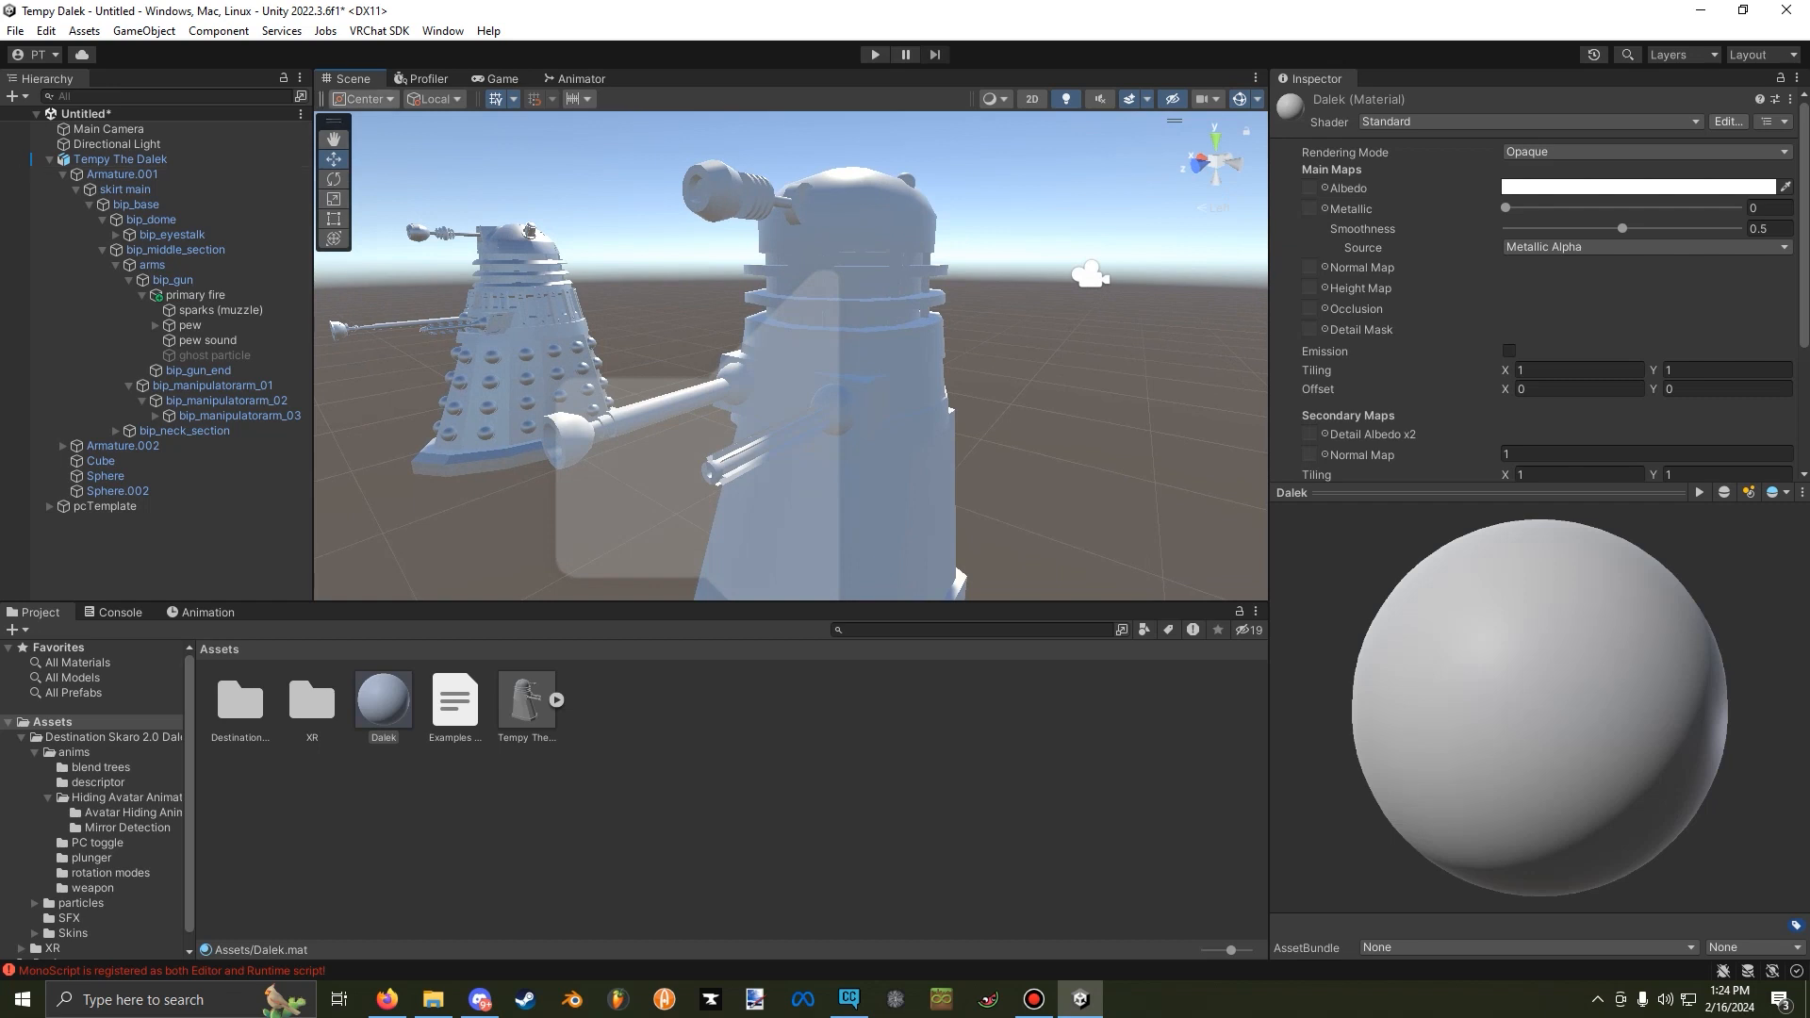
Open the VRChat SDK control panel and show its Builder page.
left_click(379, 30)
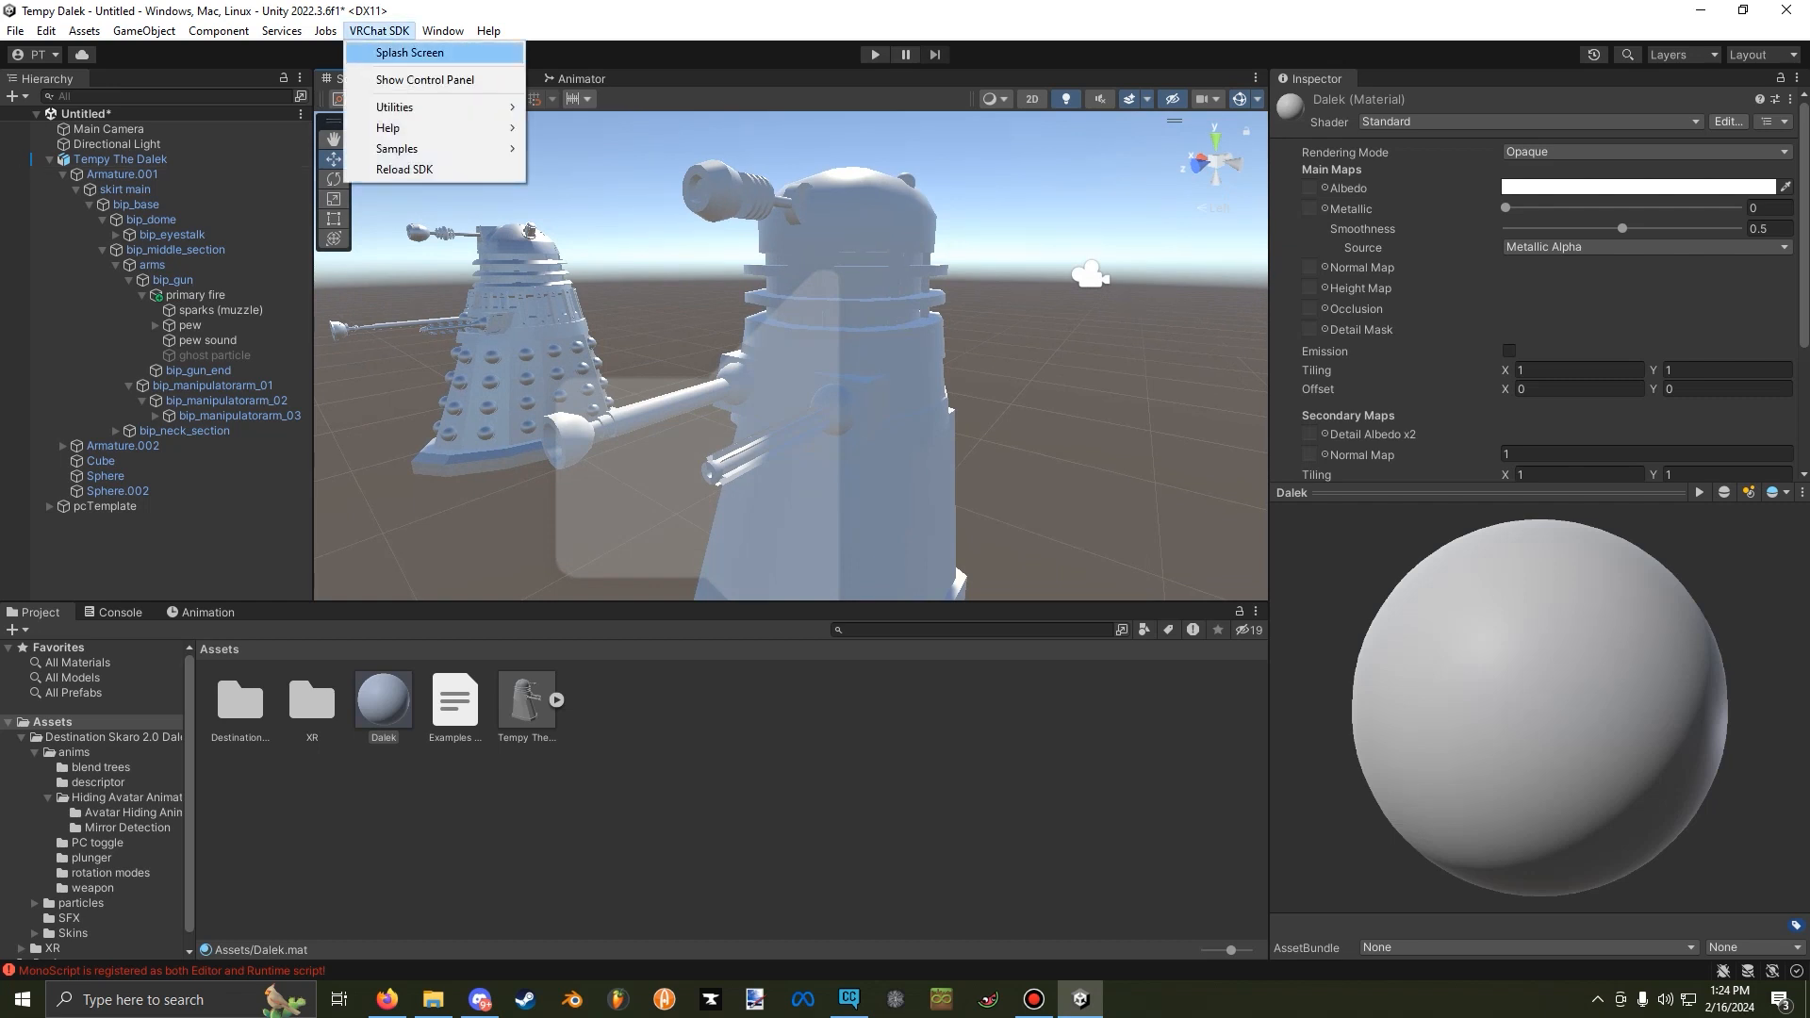
left_click(424, 79)
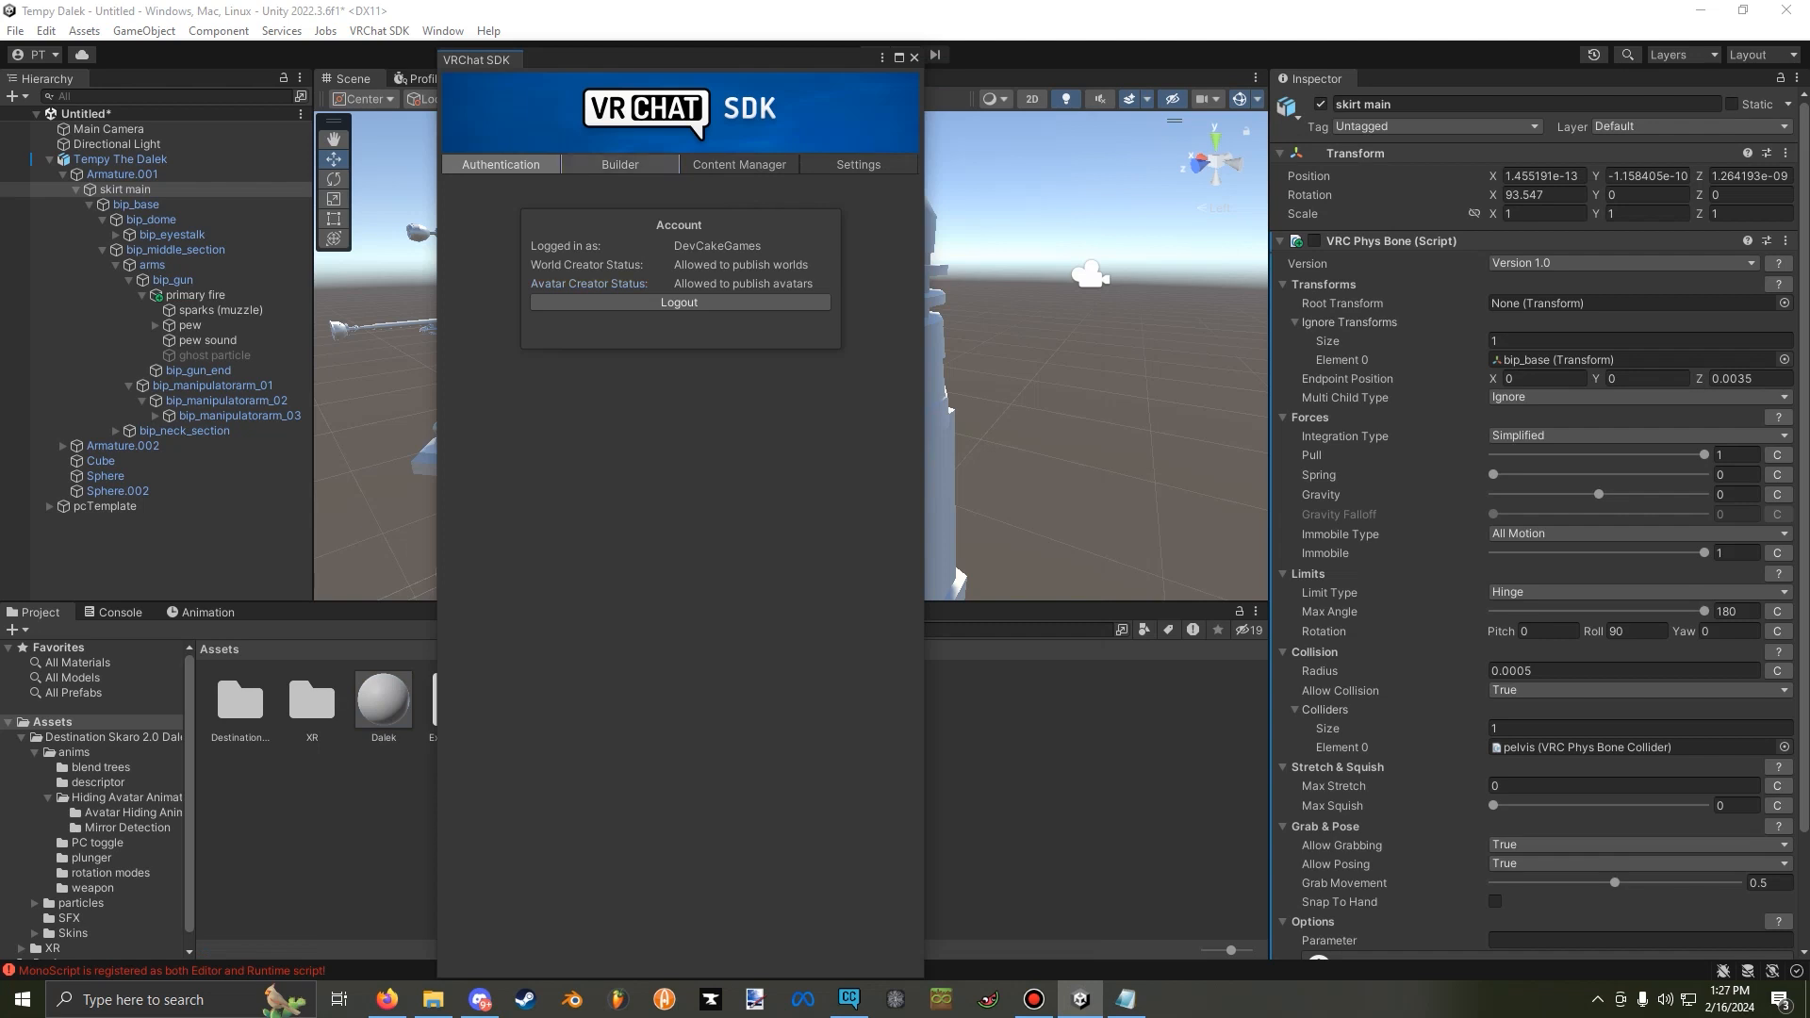
left_click(619, 164)
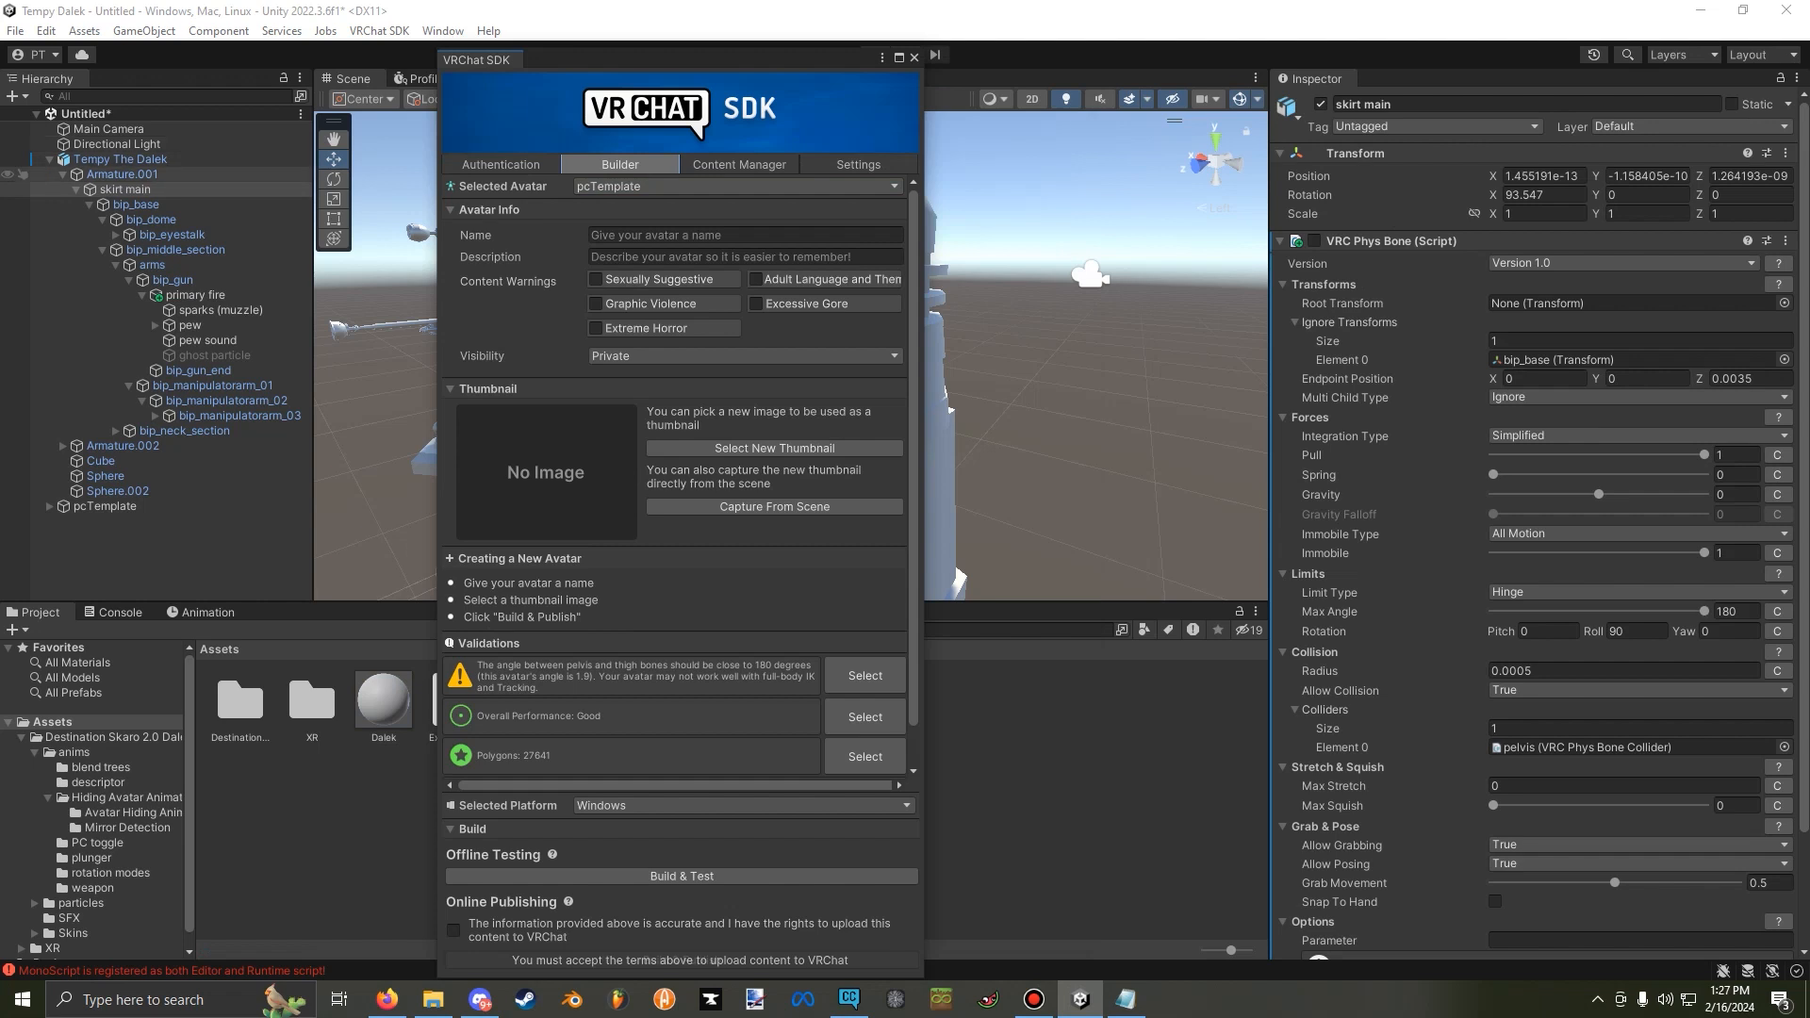
Delete pcTemplate from the scene.
left_click(104, 507)
right_click(120, 507)
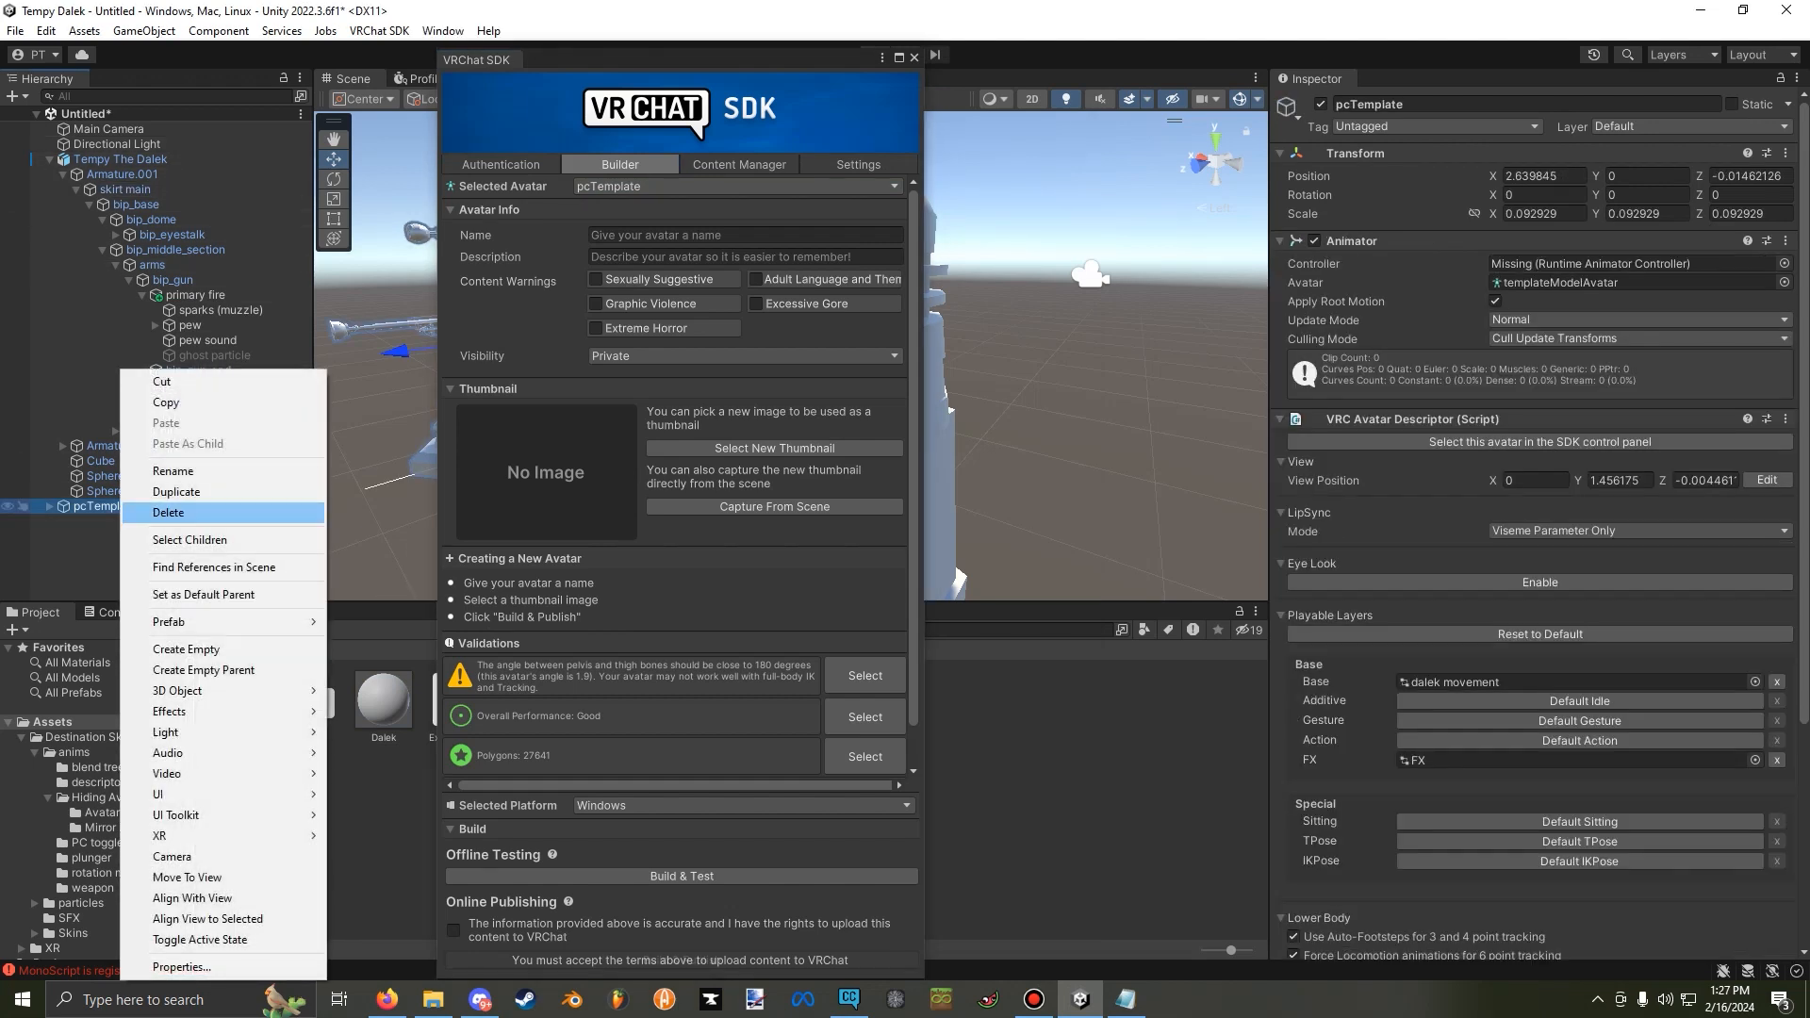
left_click(168, 512)
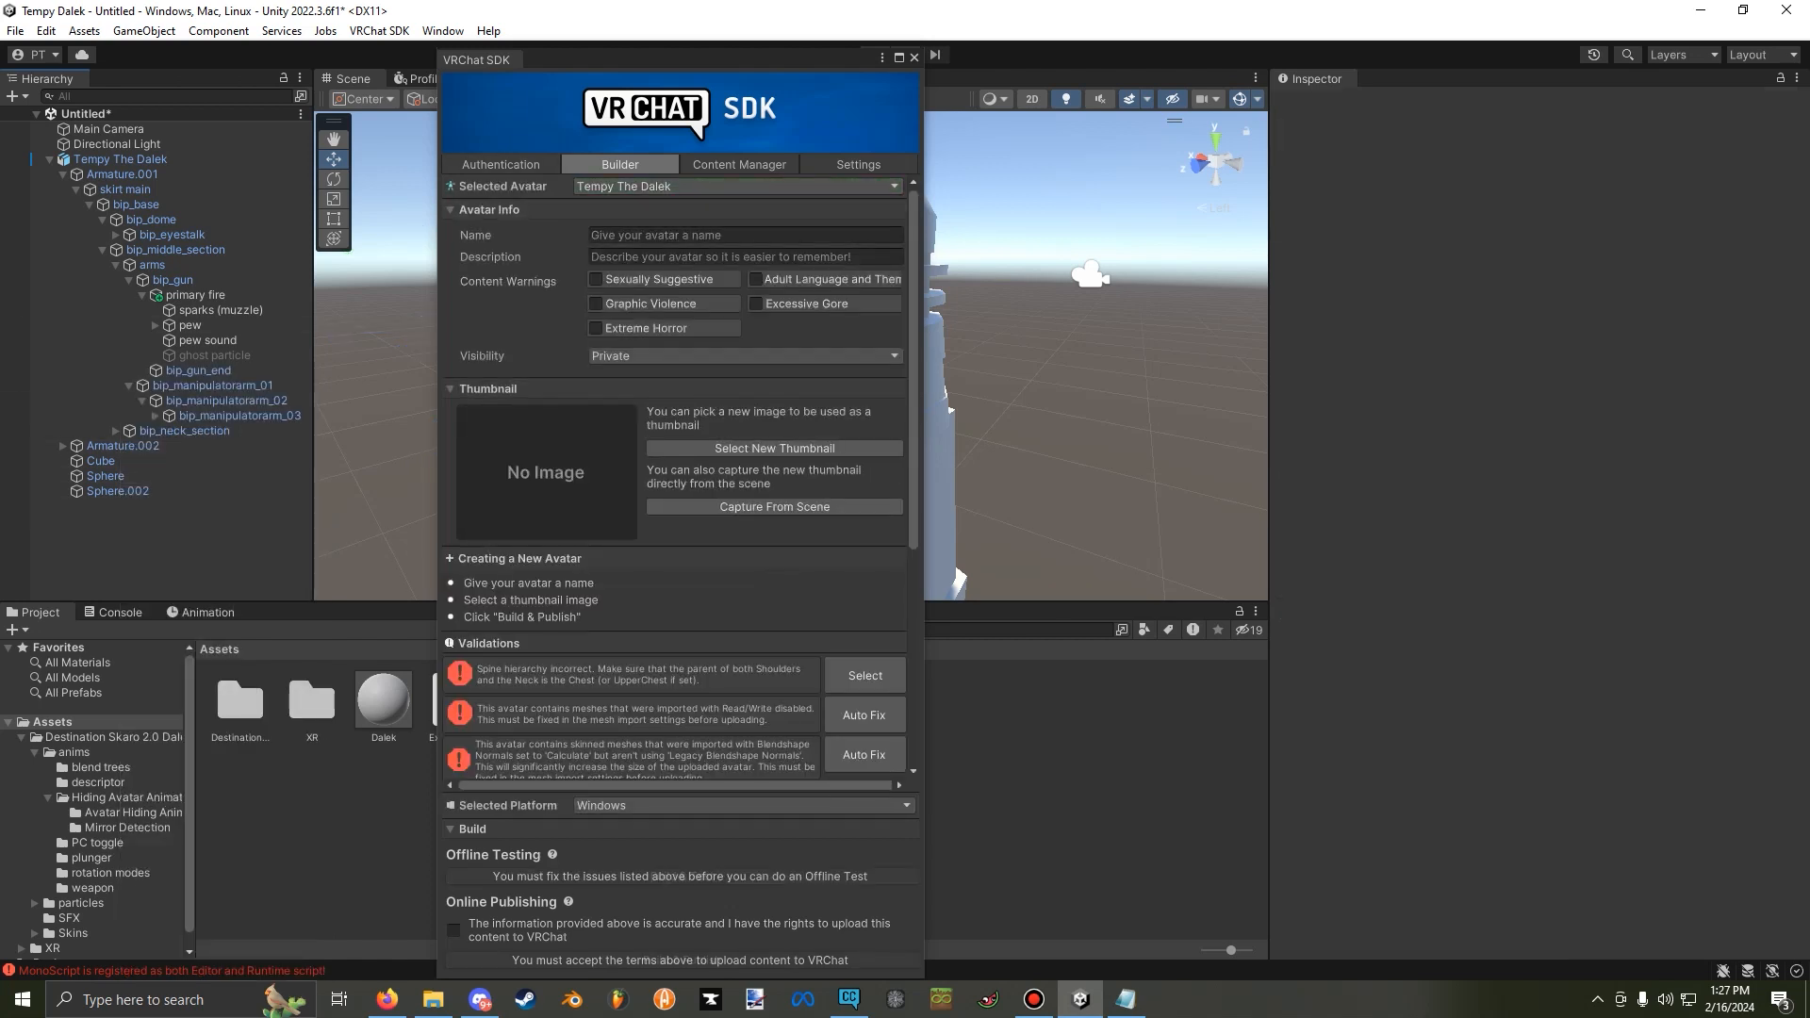
Auto-fix Tempy The Dalek's Read/Write and blendshape normals validation errors, and review the remaining validations.
left_click(864, 715)
left_click(865, 716)
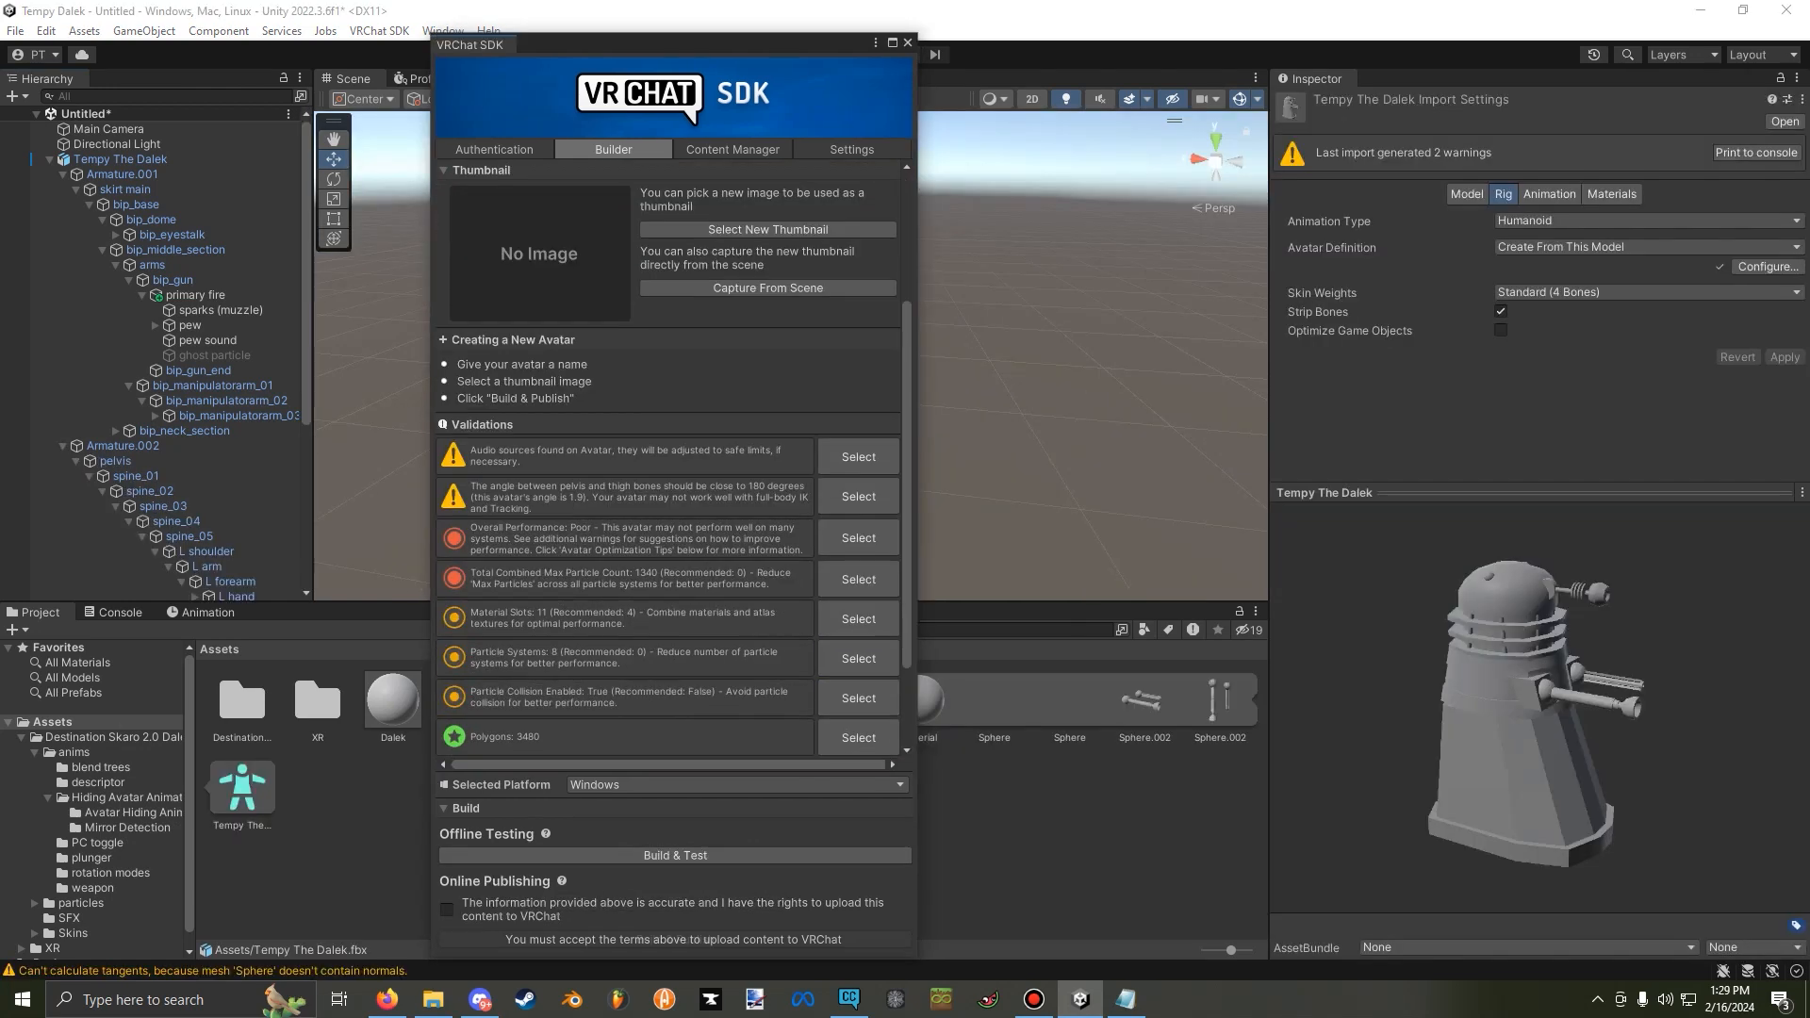
scroll(670, 452, "down", 3)
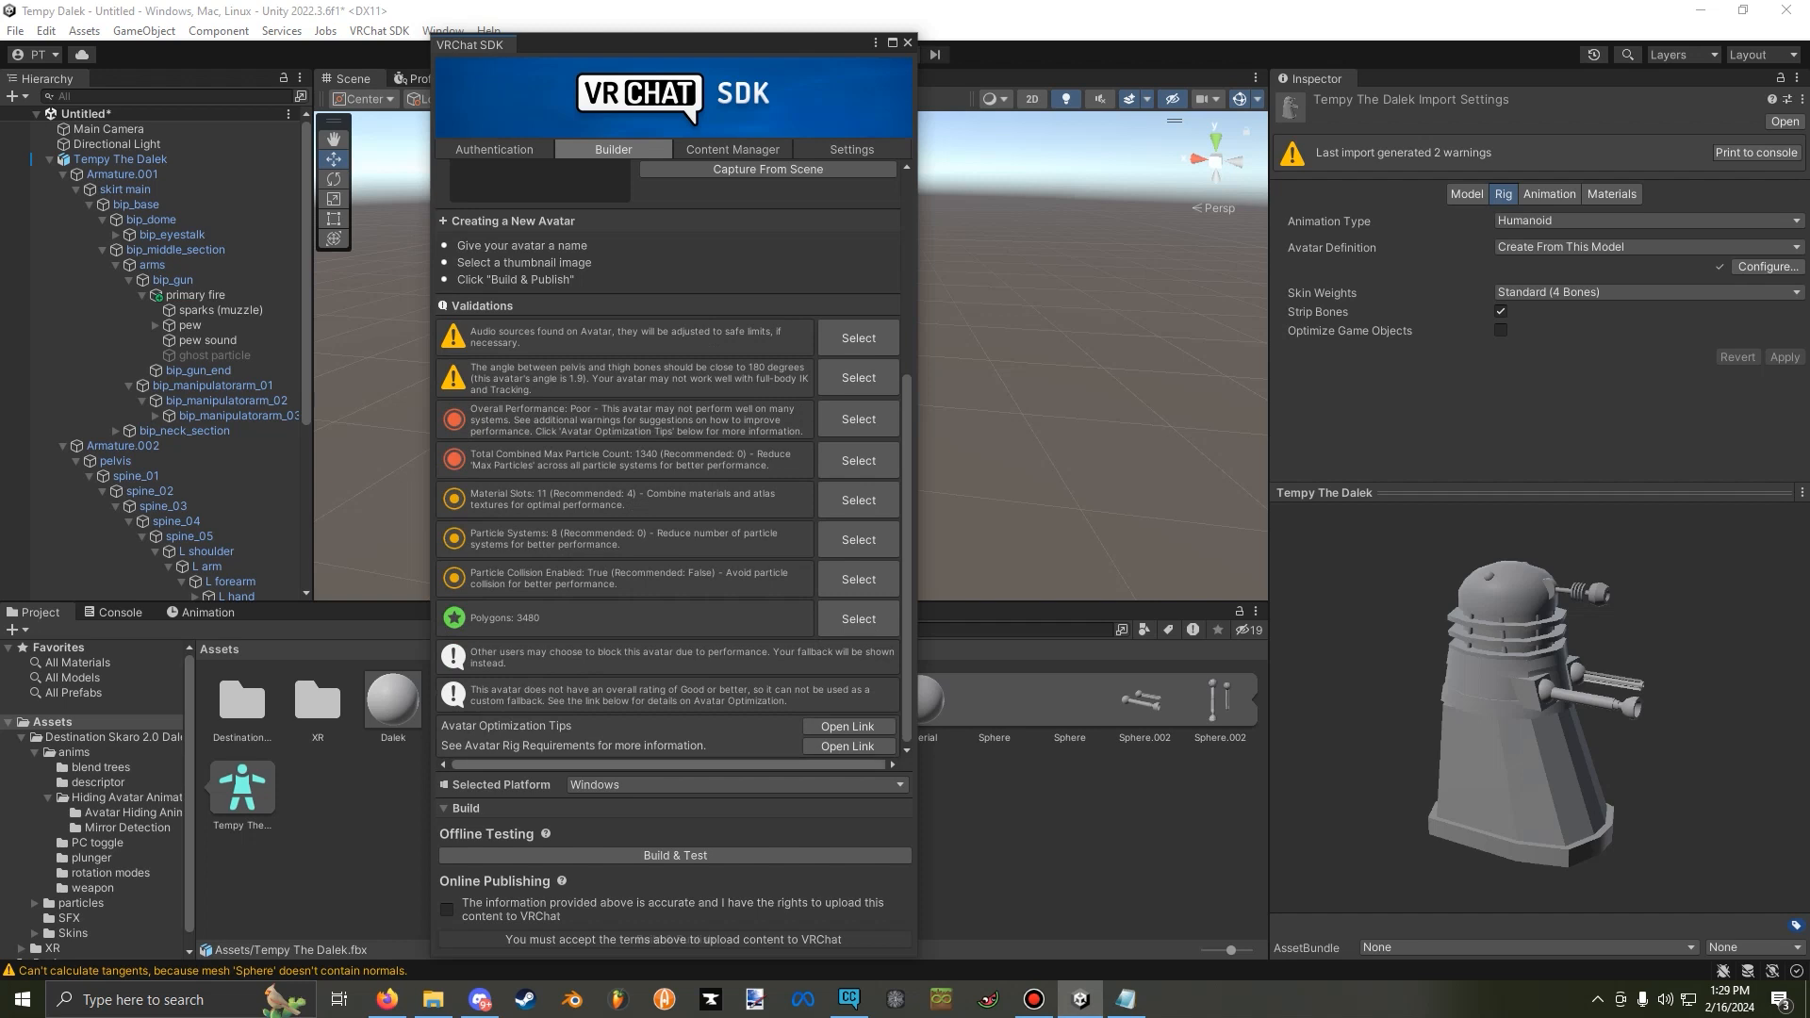
Build the avatar for offline testing, saving the scene as "Tempy the dalek" in the Assets folder.
left_click(674, 855)
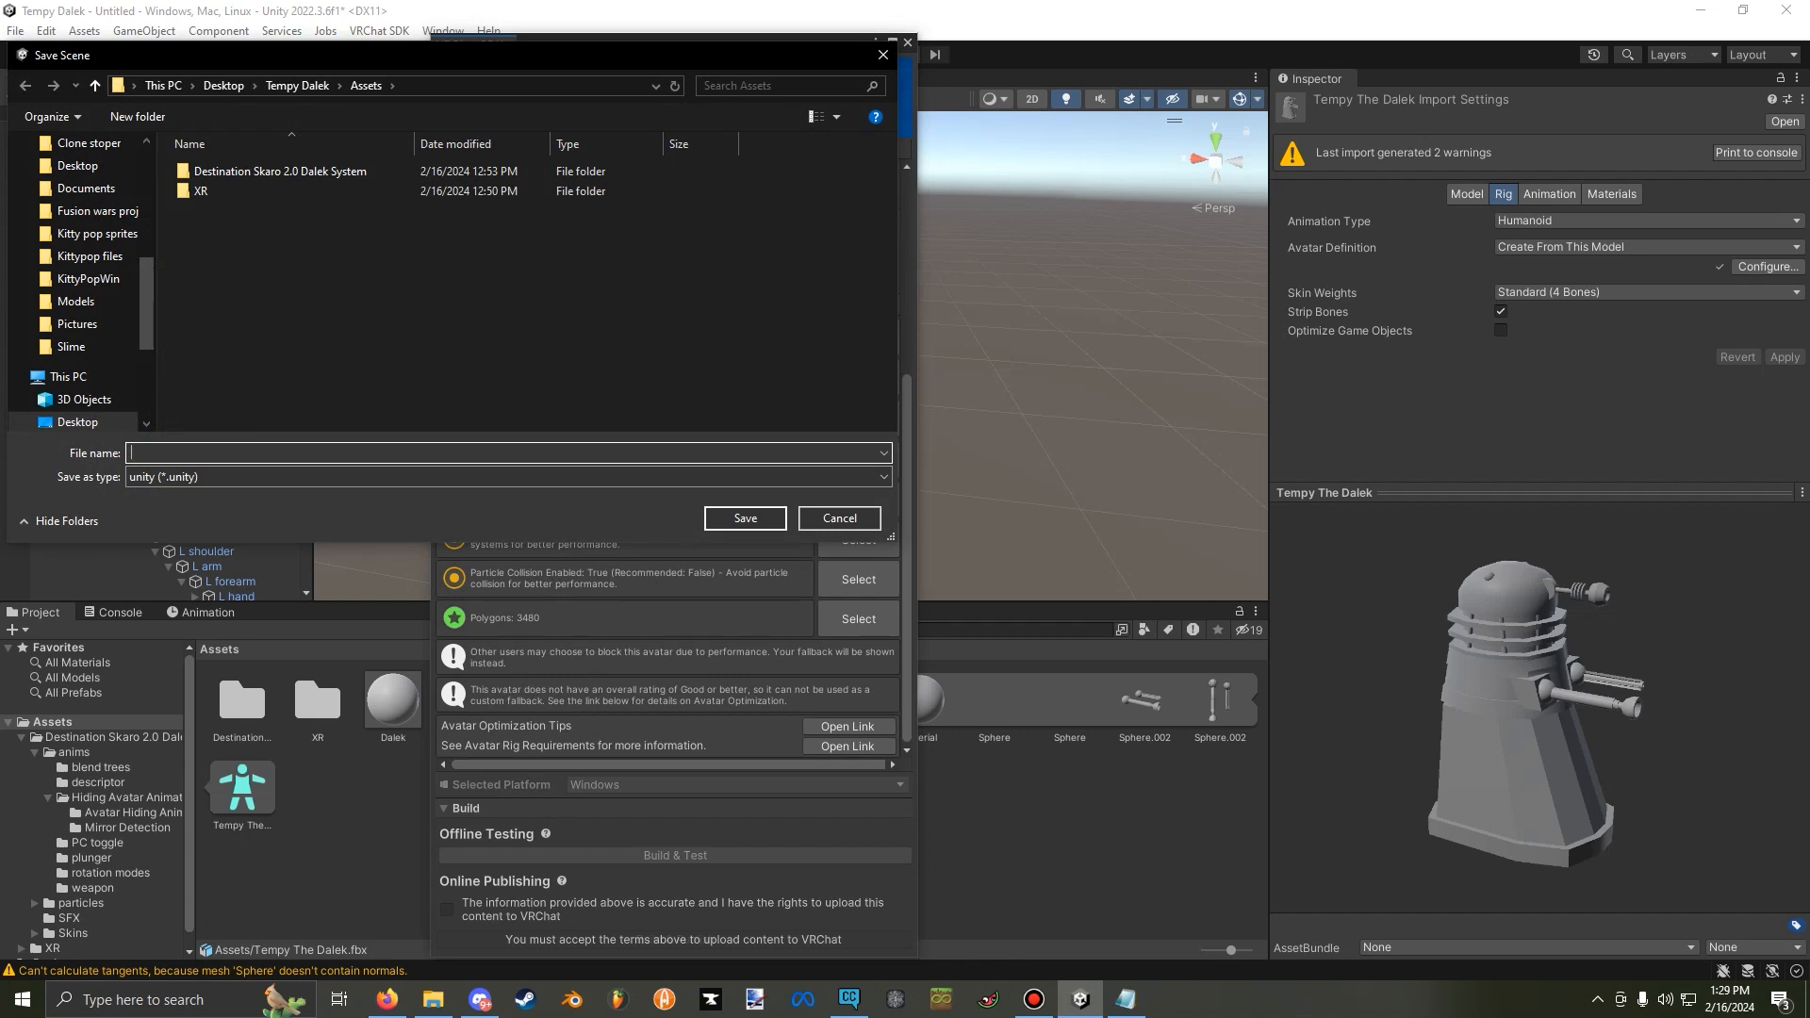
type("Tempy the dale")
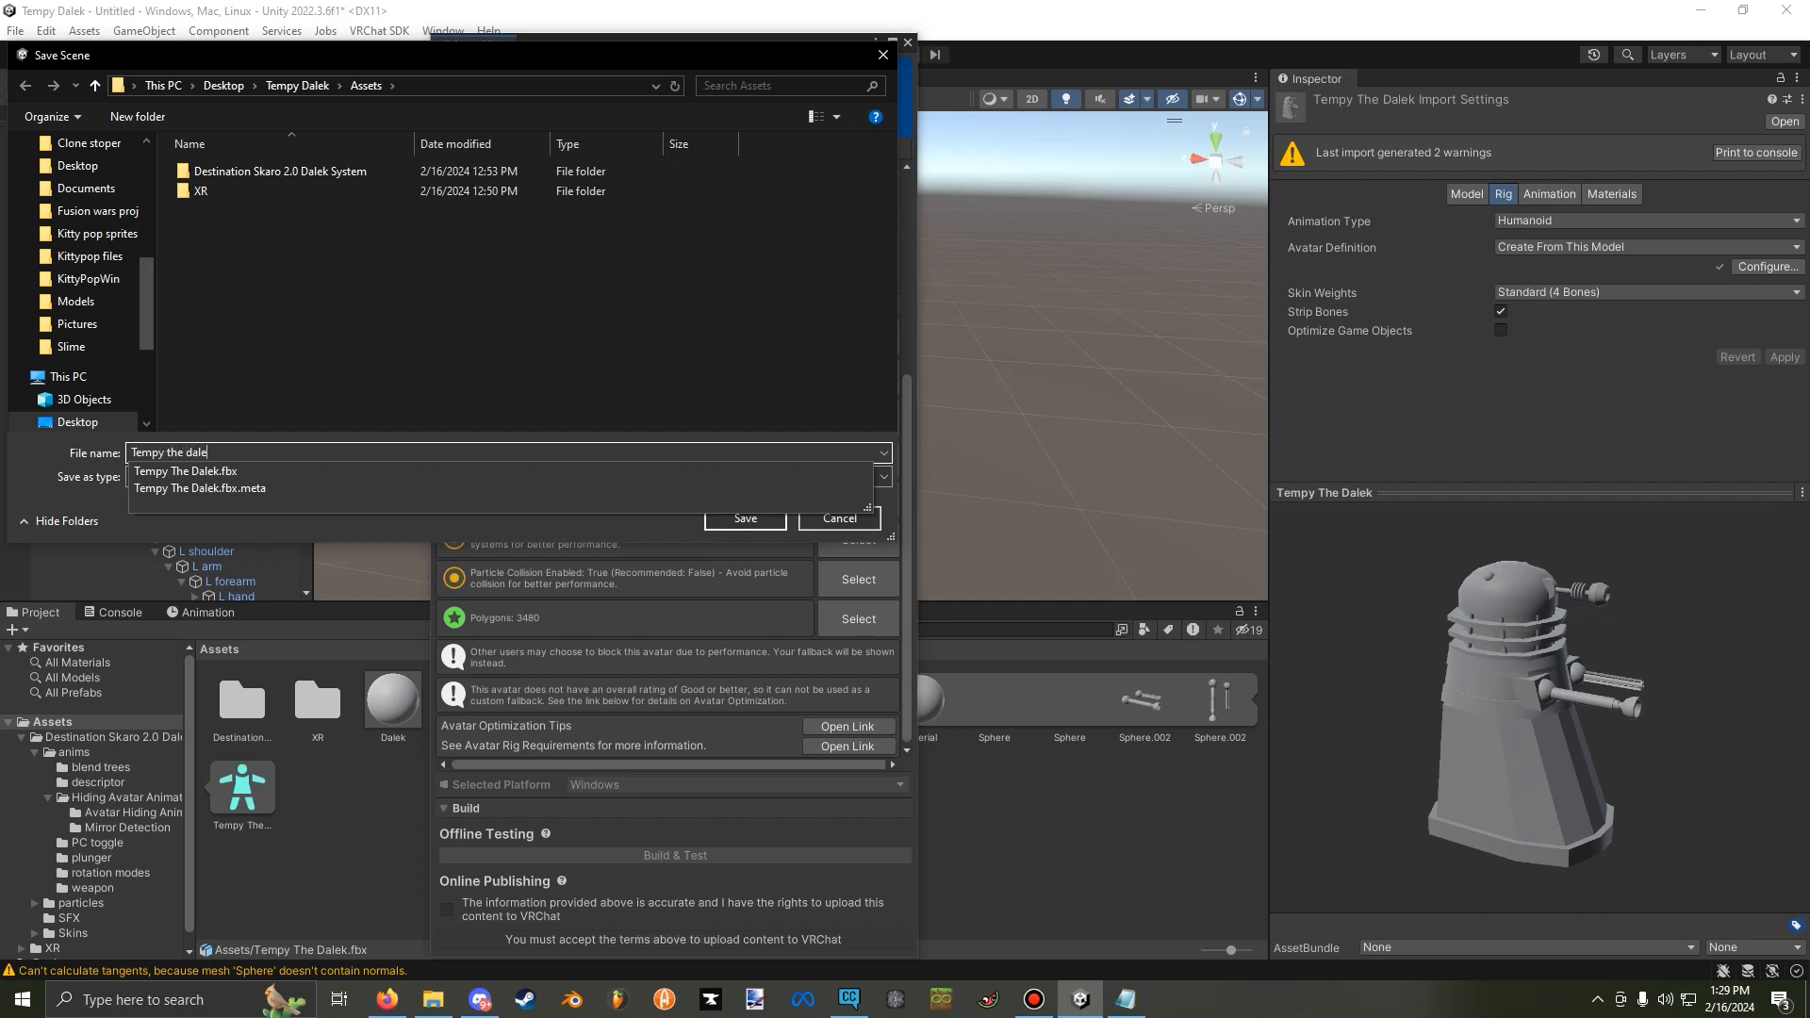
type("k")
key("Return")
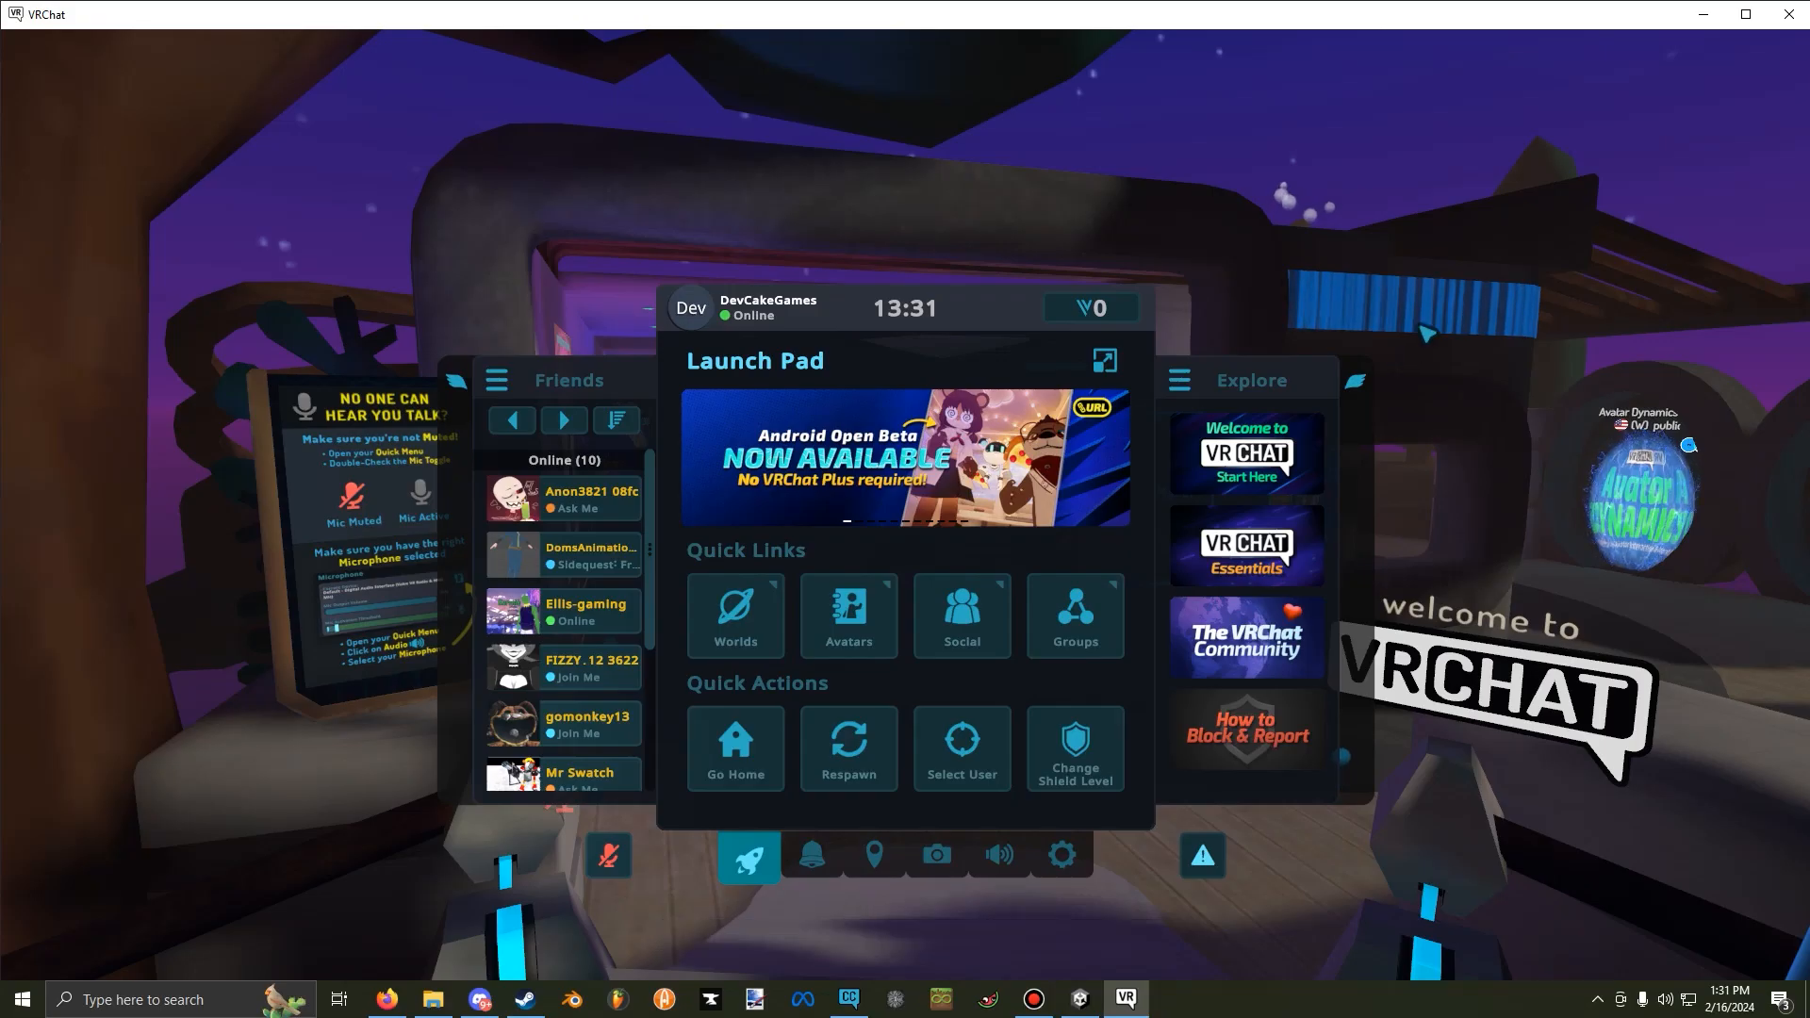
Switch to VRChat, walk into the home world, and open the Avatars page of the main menu.
key("Escape")
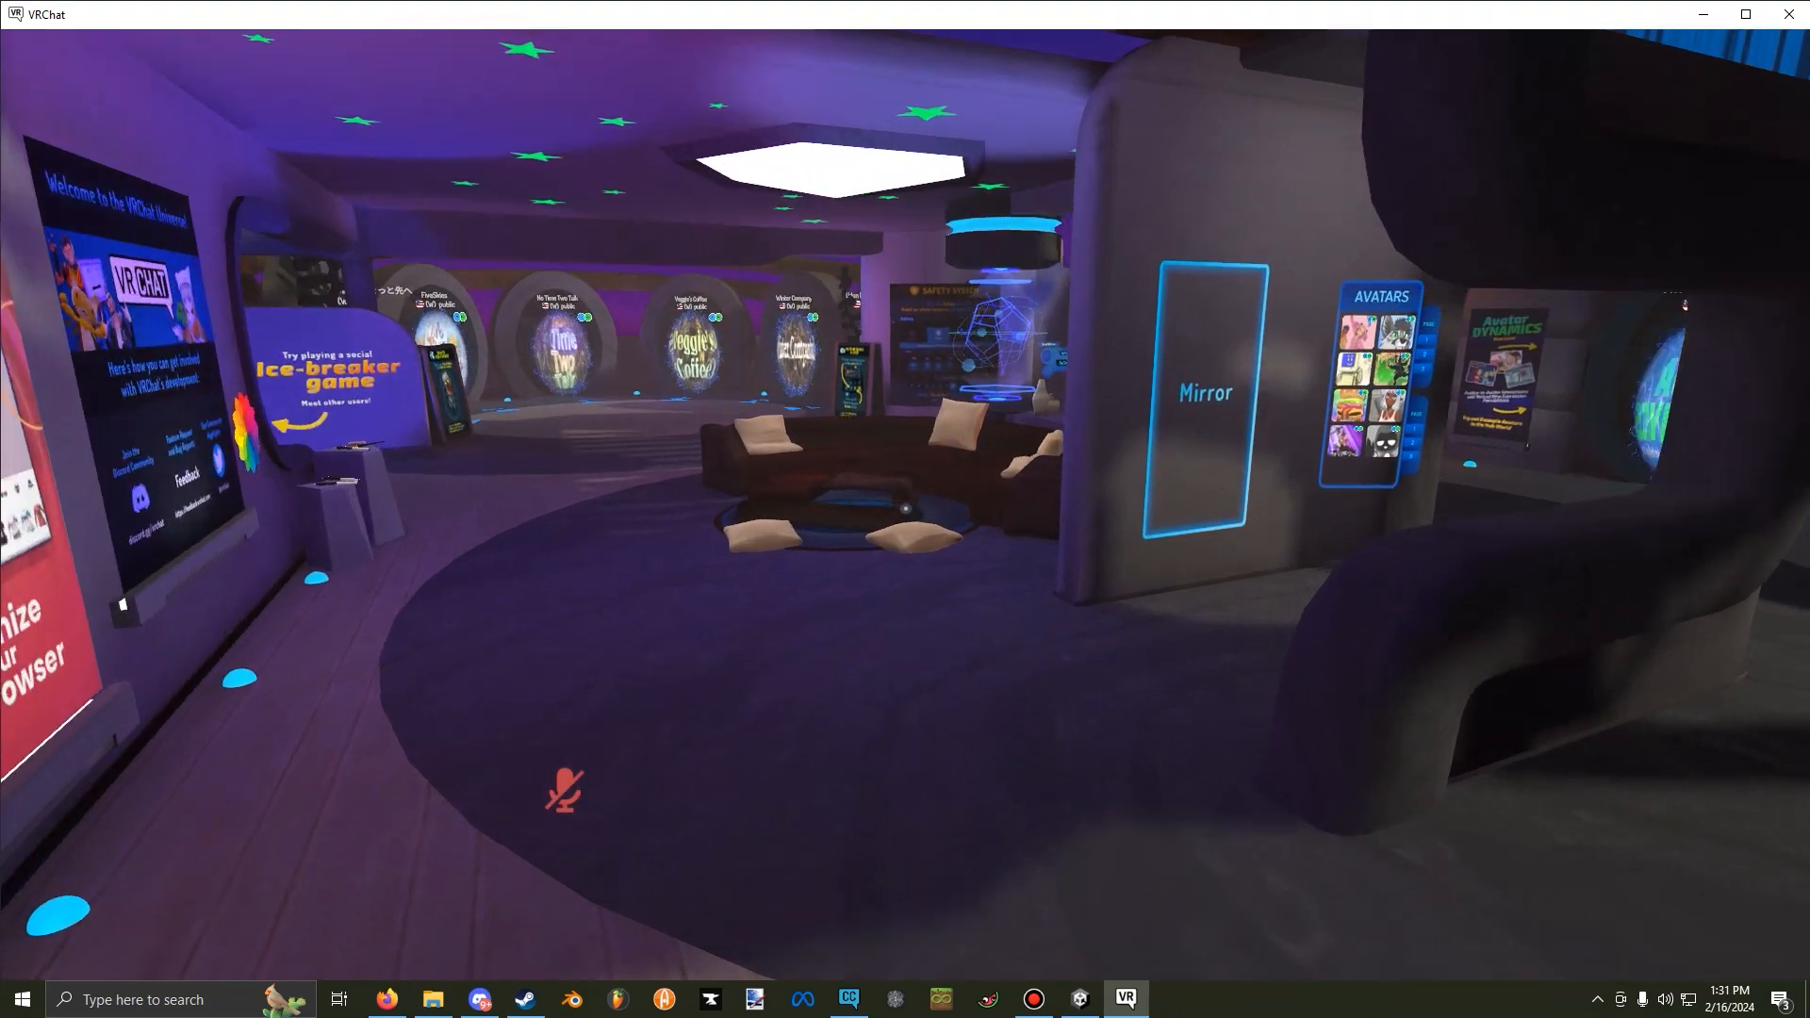
key("w")
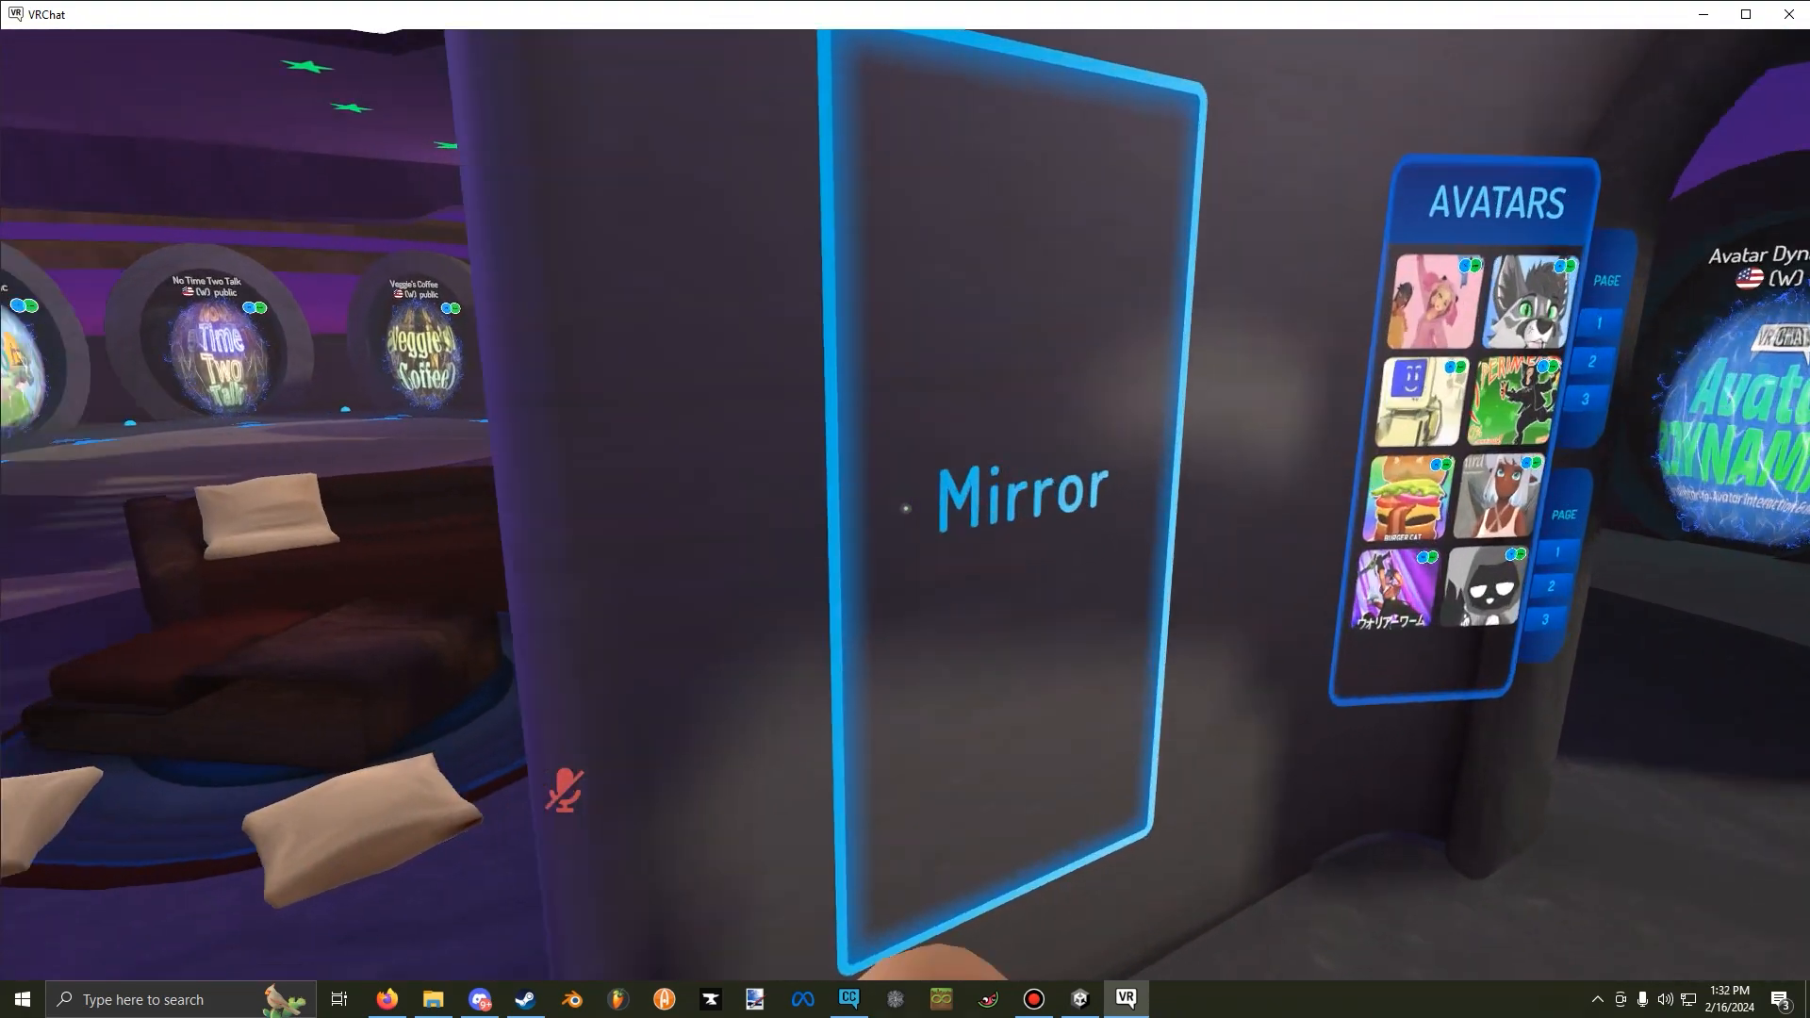
left_click(905, 508)
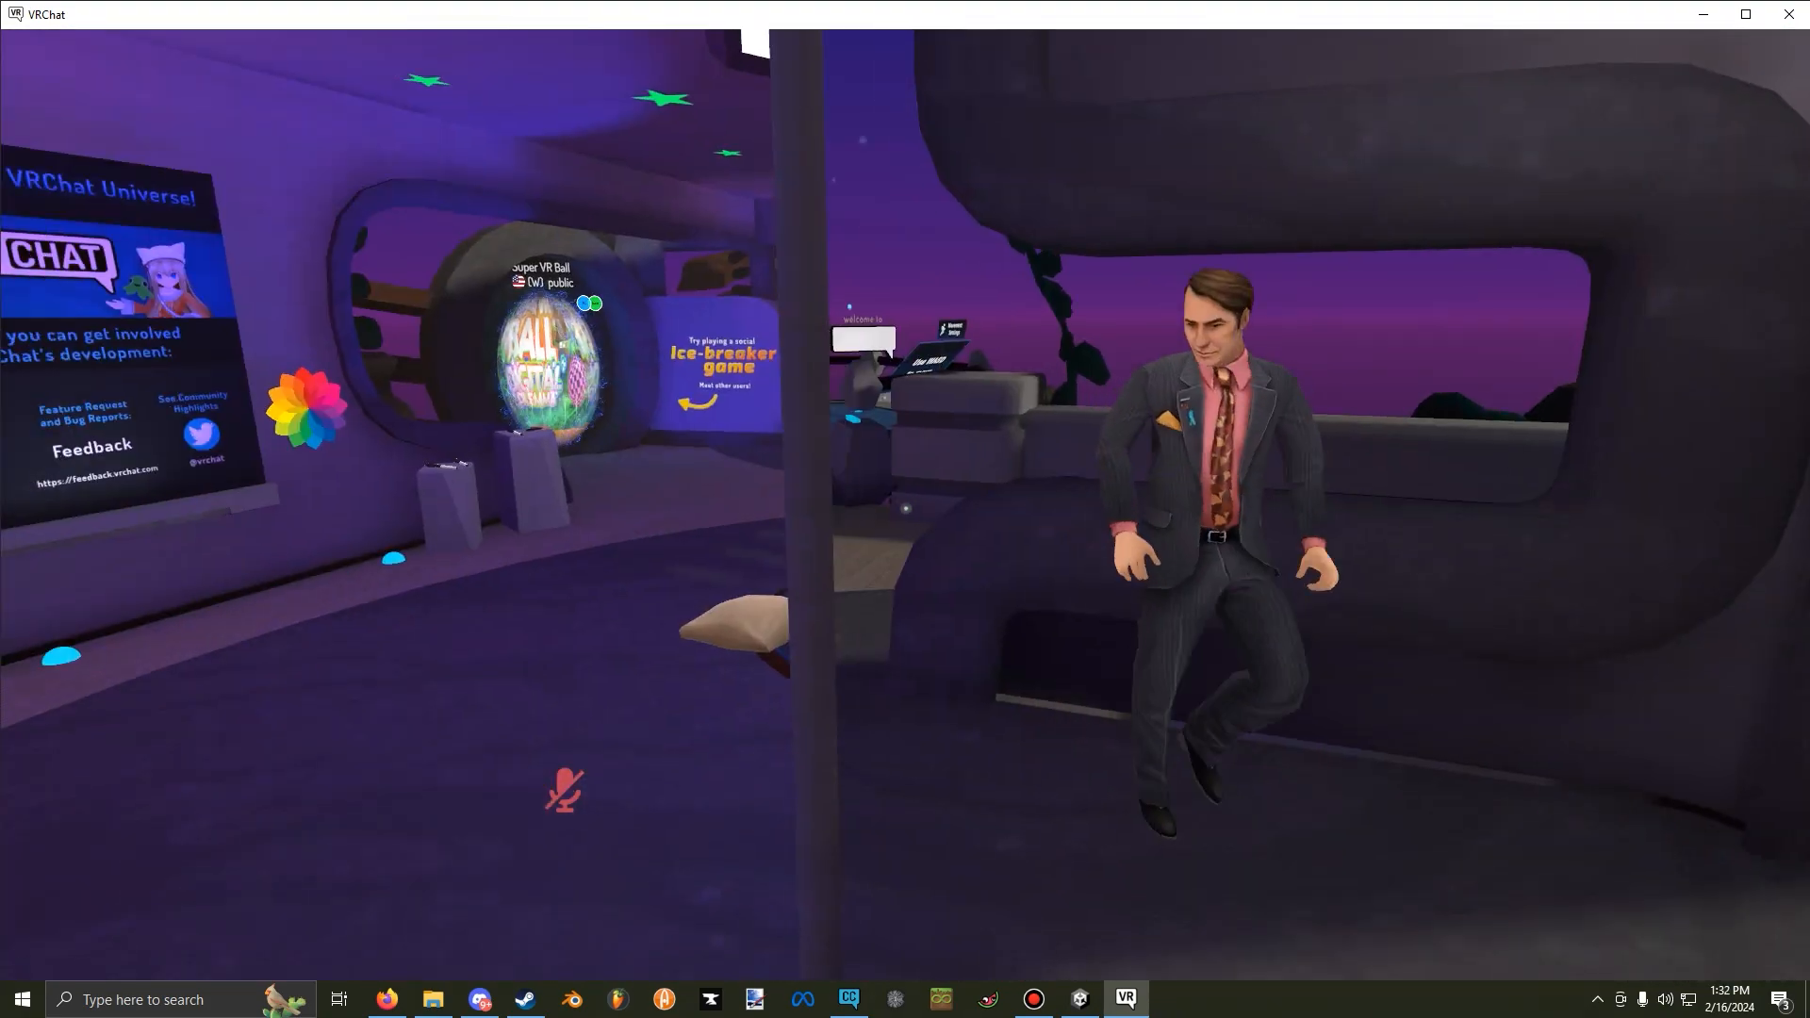
key("Escape")
left_click(852, 630)
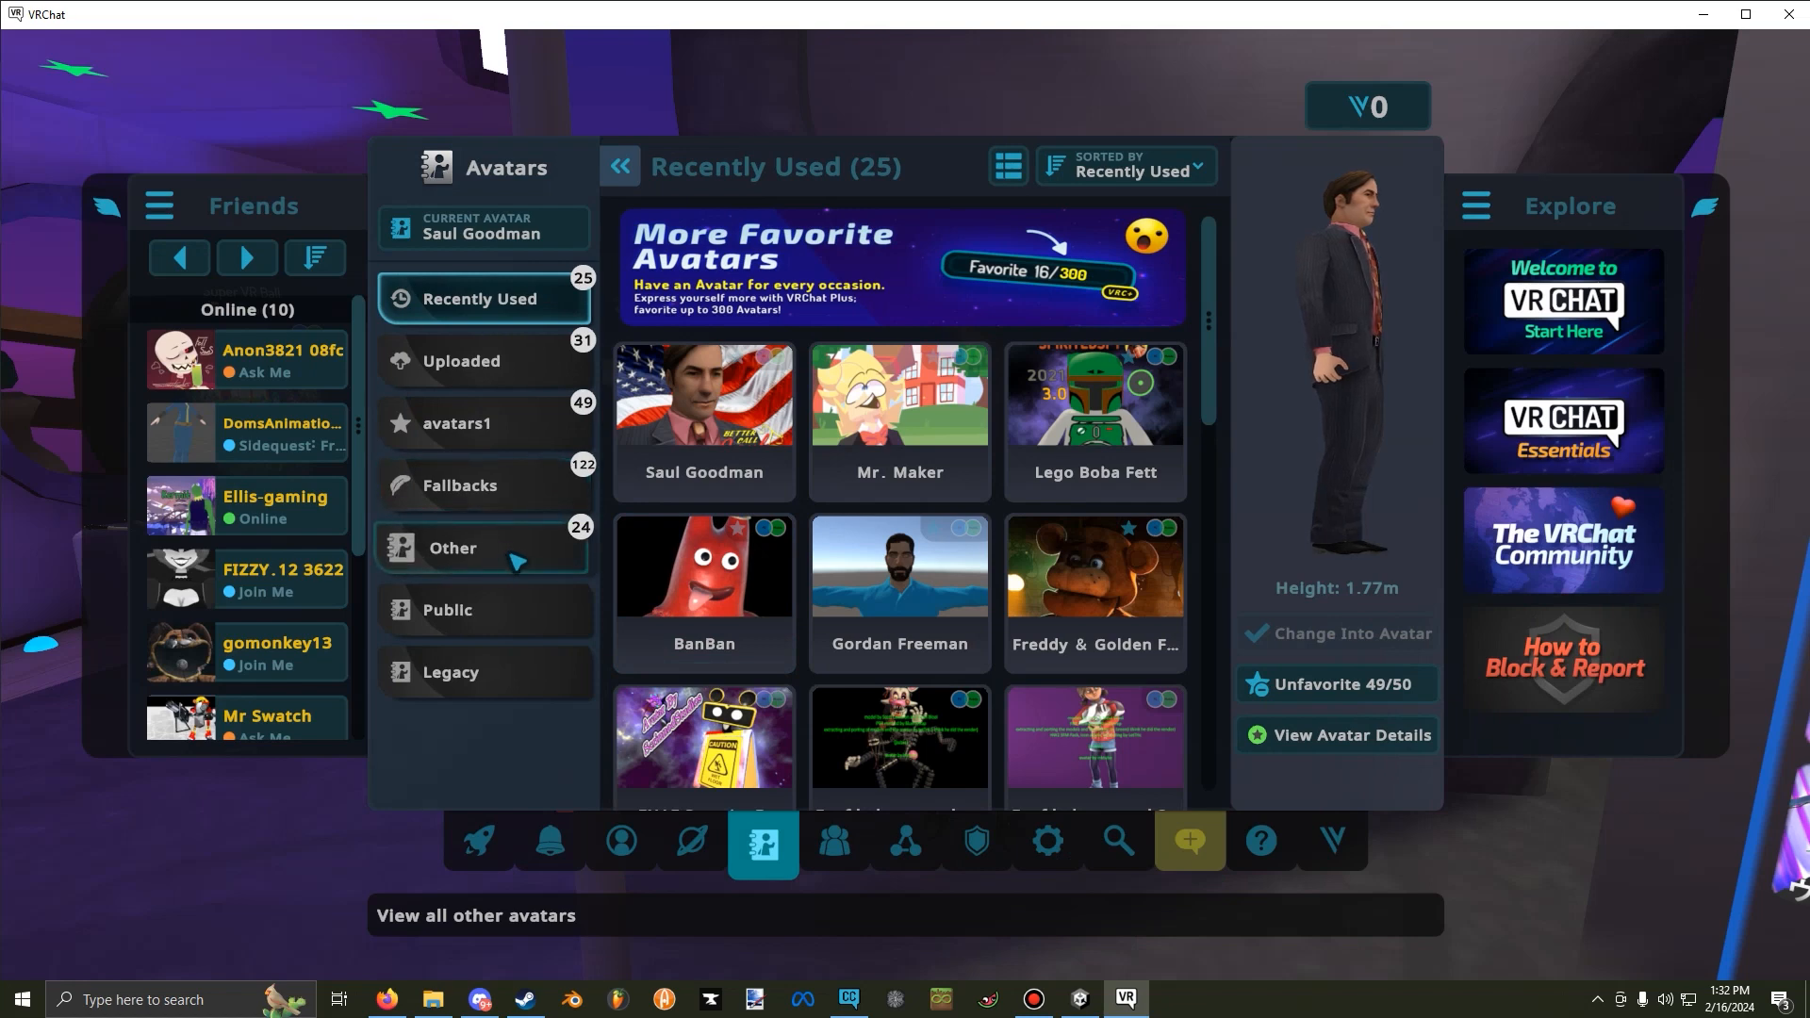
Change into the SDK: Tempy The Dalek test avatar from the Other avatars category and return to the world.
left_click(523, 562)
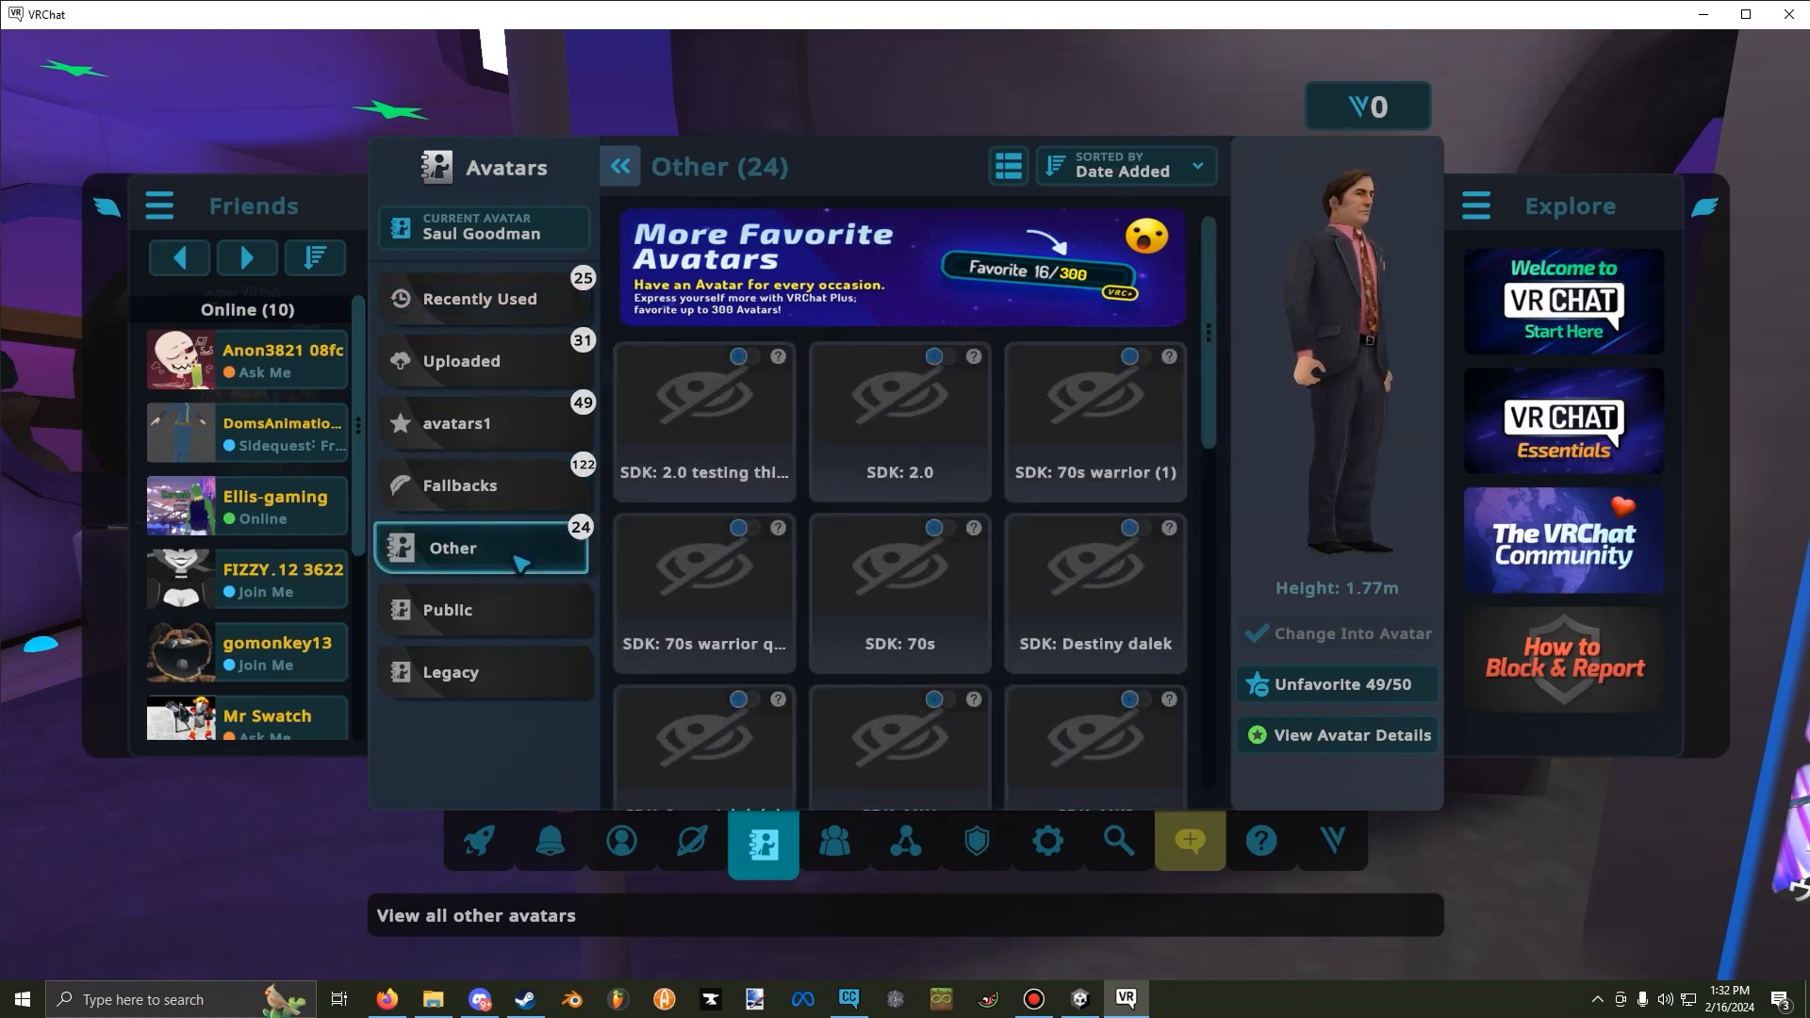
scroll(882, 438, "down", 3)
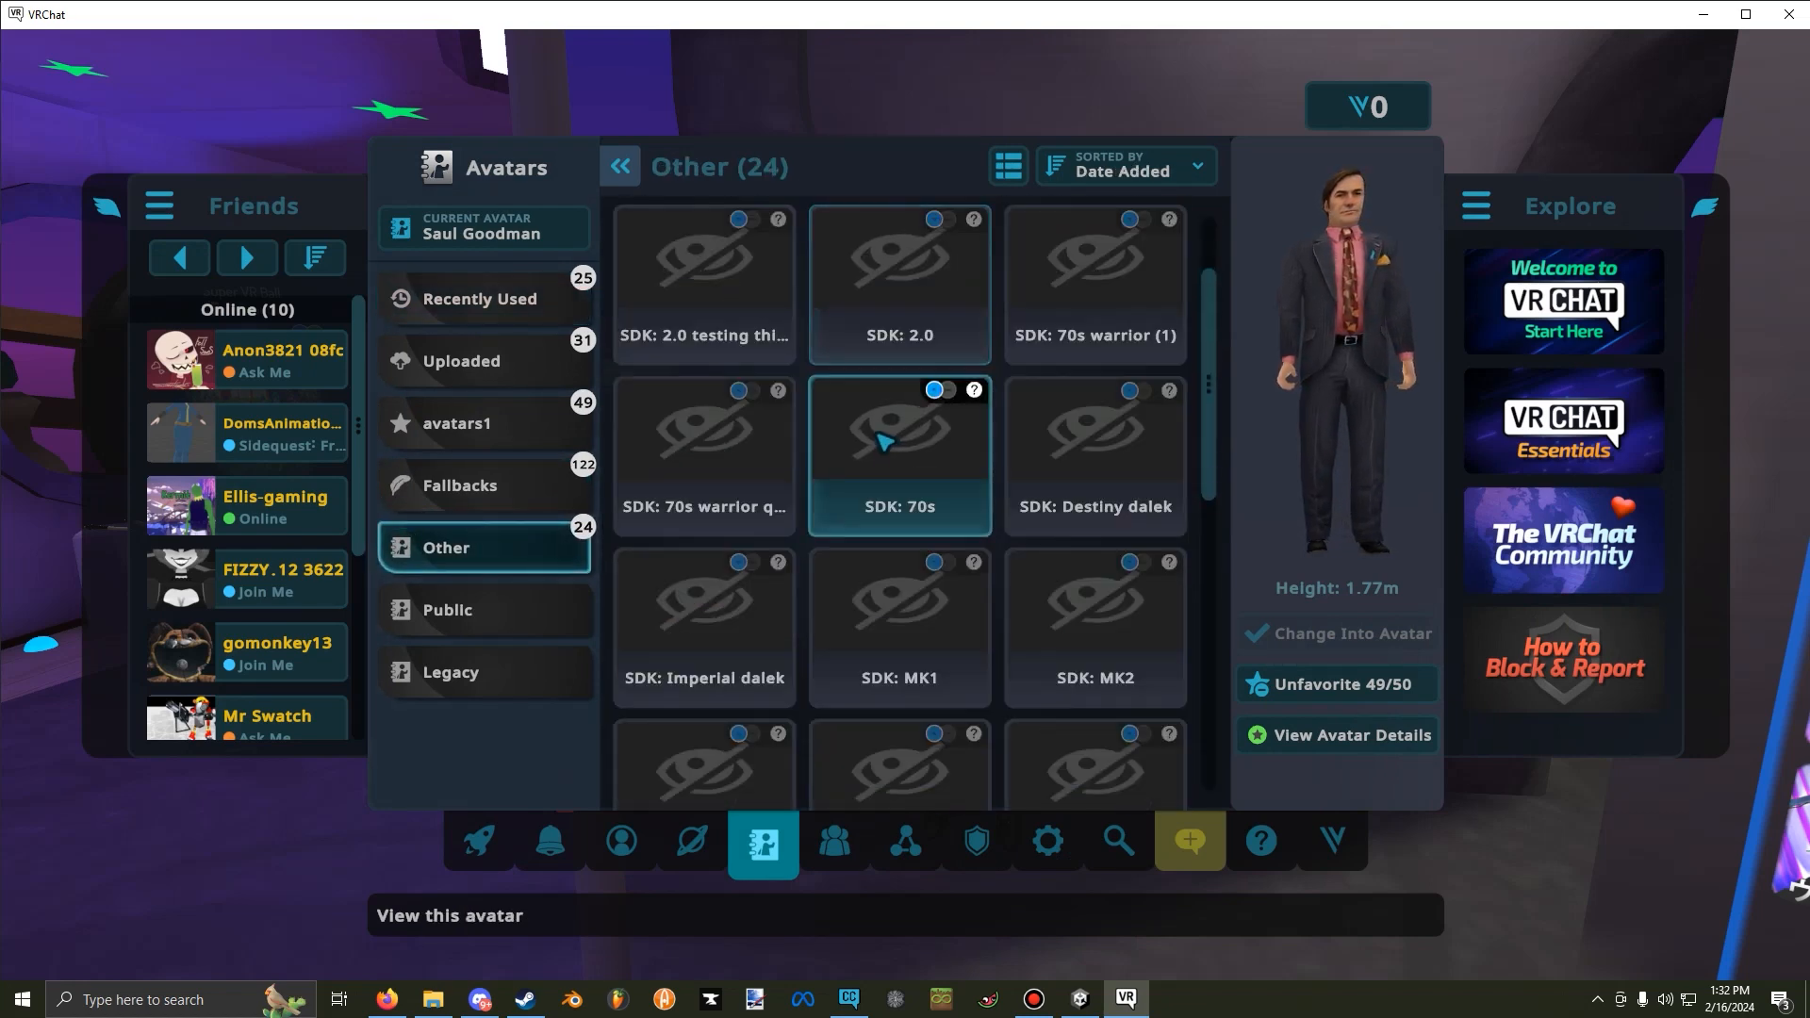
scroll(886, 441, "down", 4)
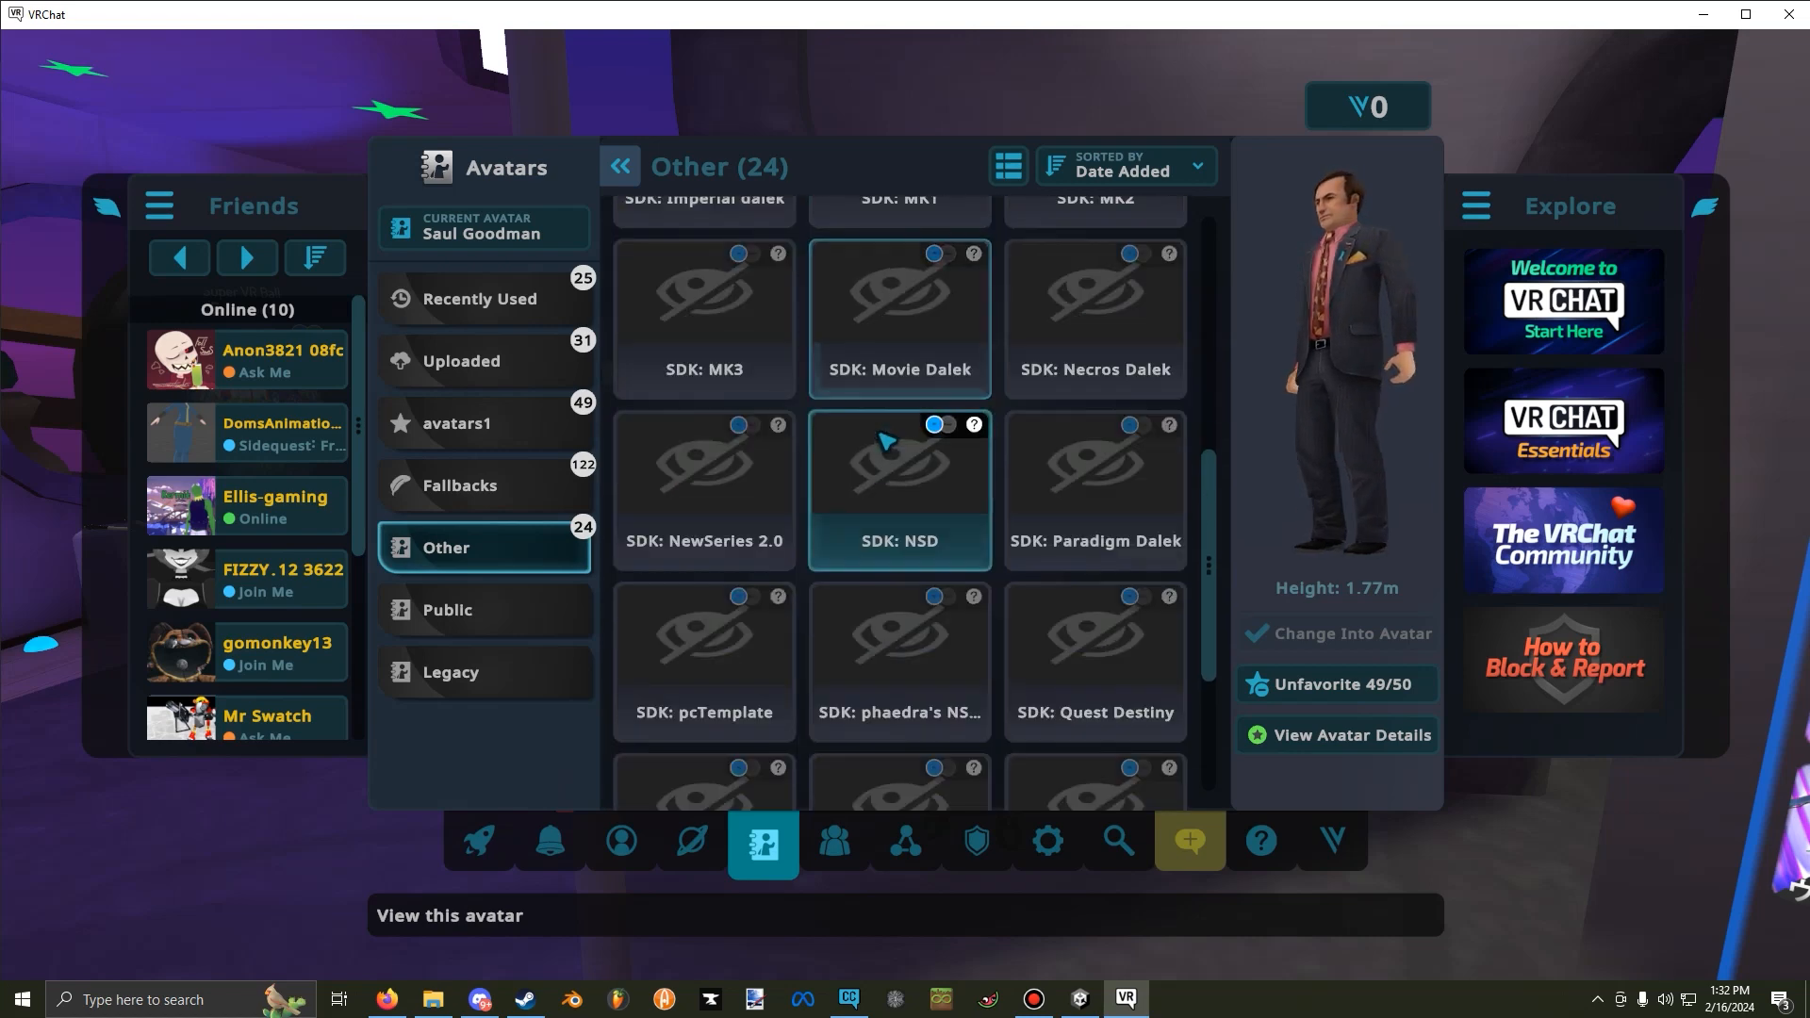
scroll(886, 441, "down", 2)
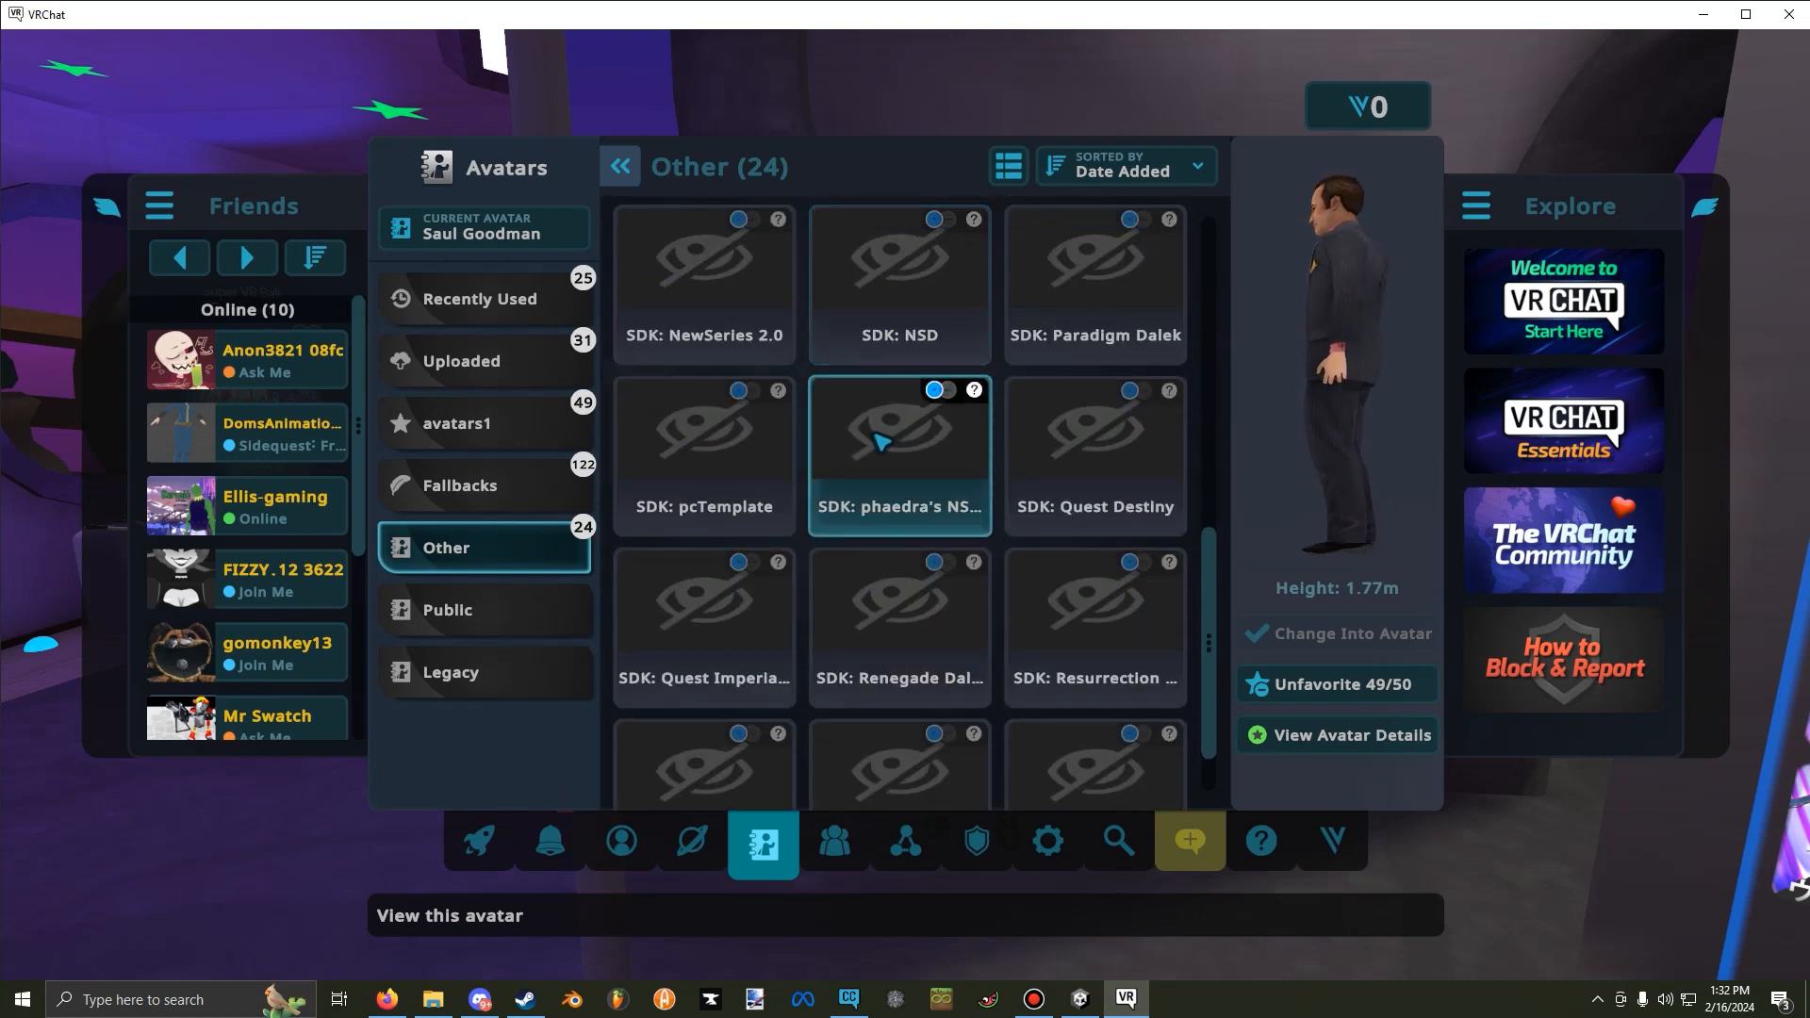
scroll(881, 442, "down", 1)
left_click(1154, 698)
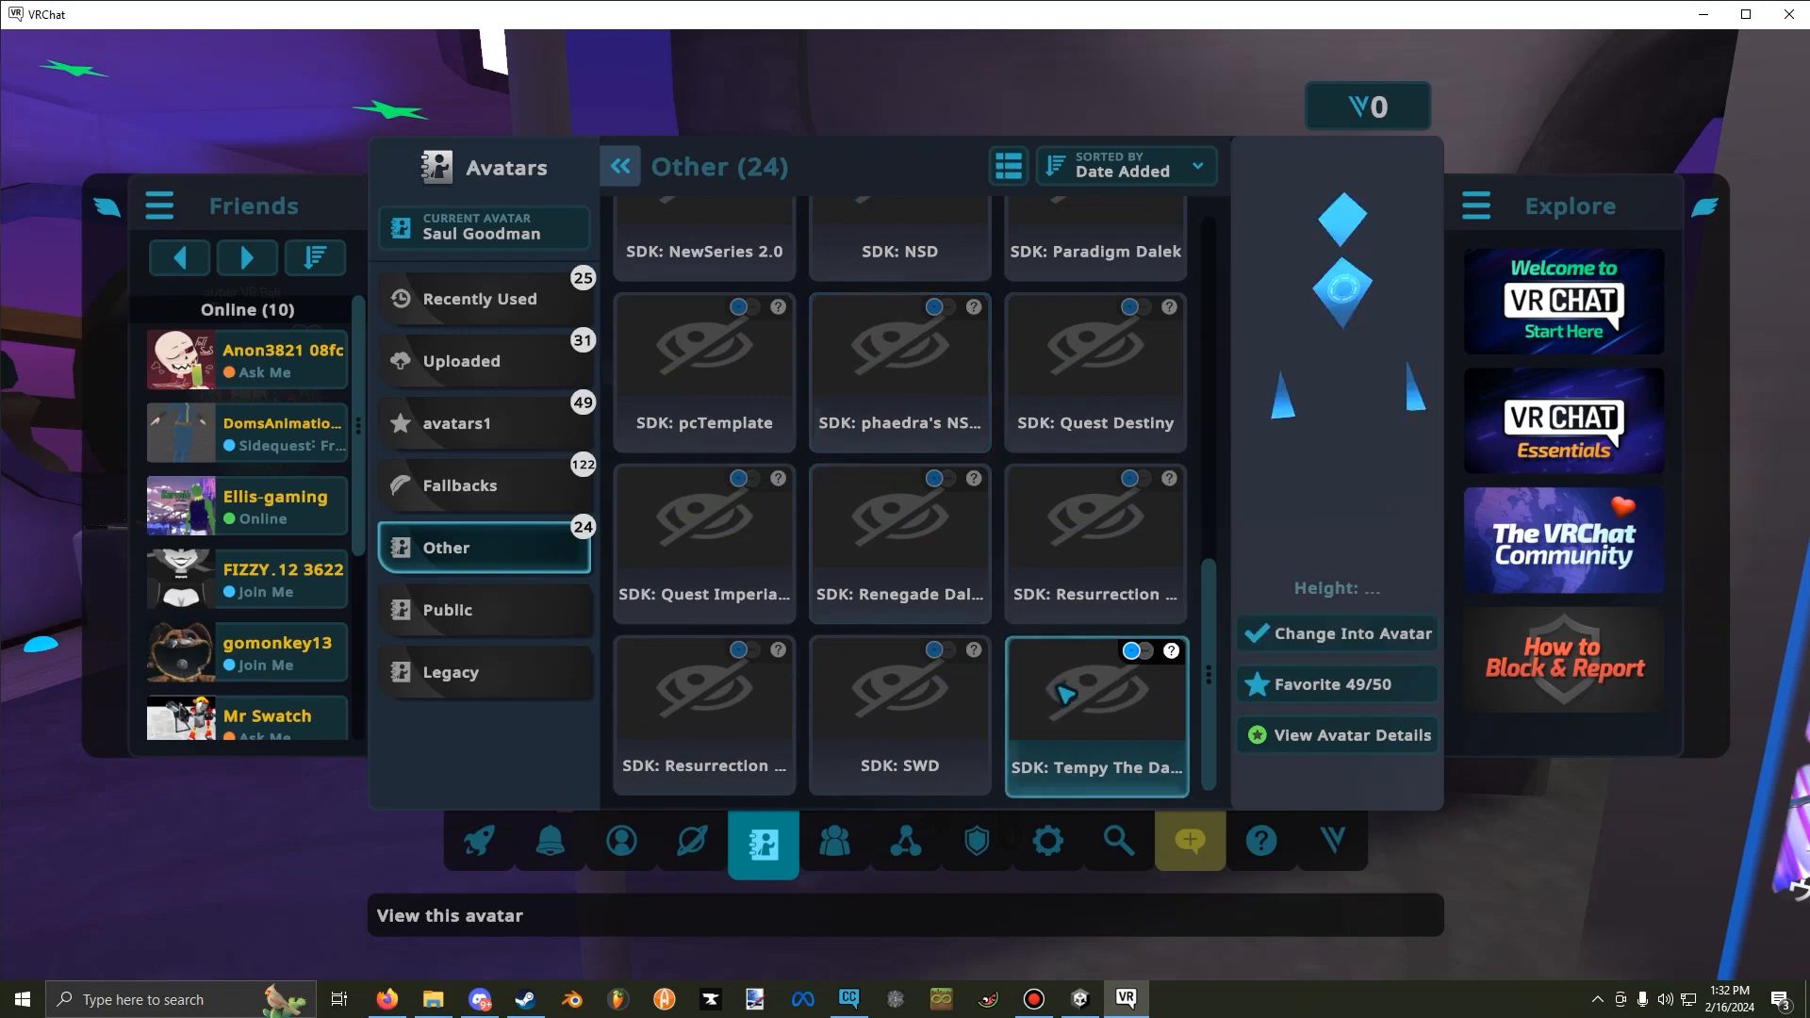
left_click(1280, 636)
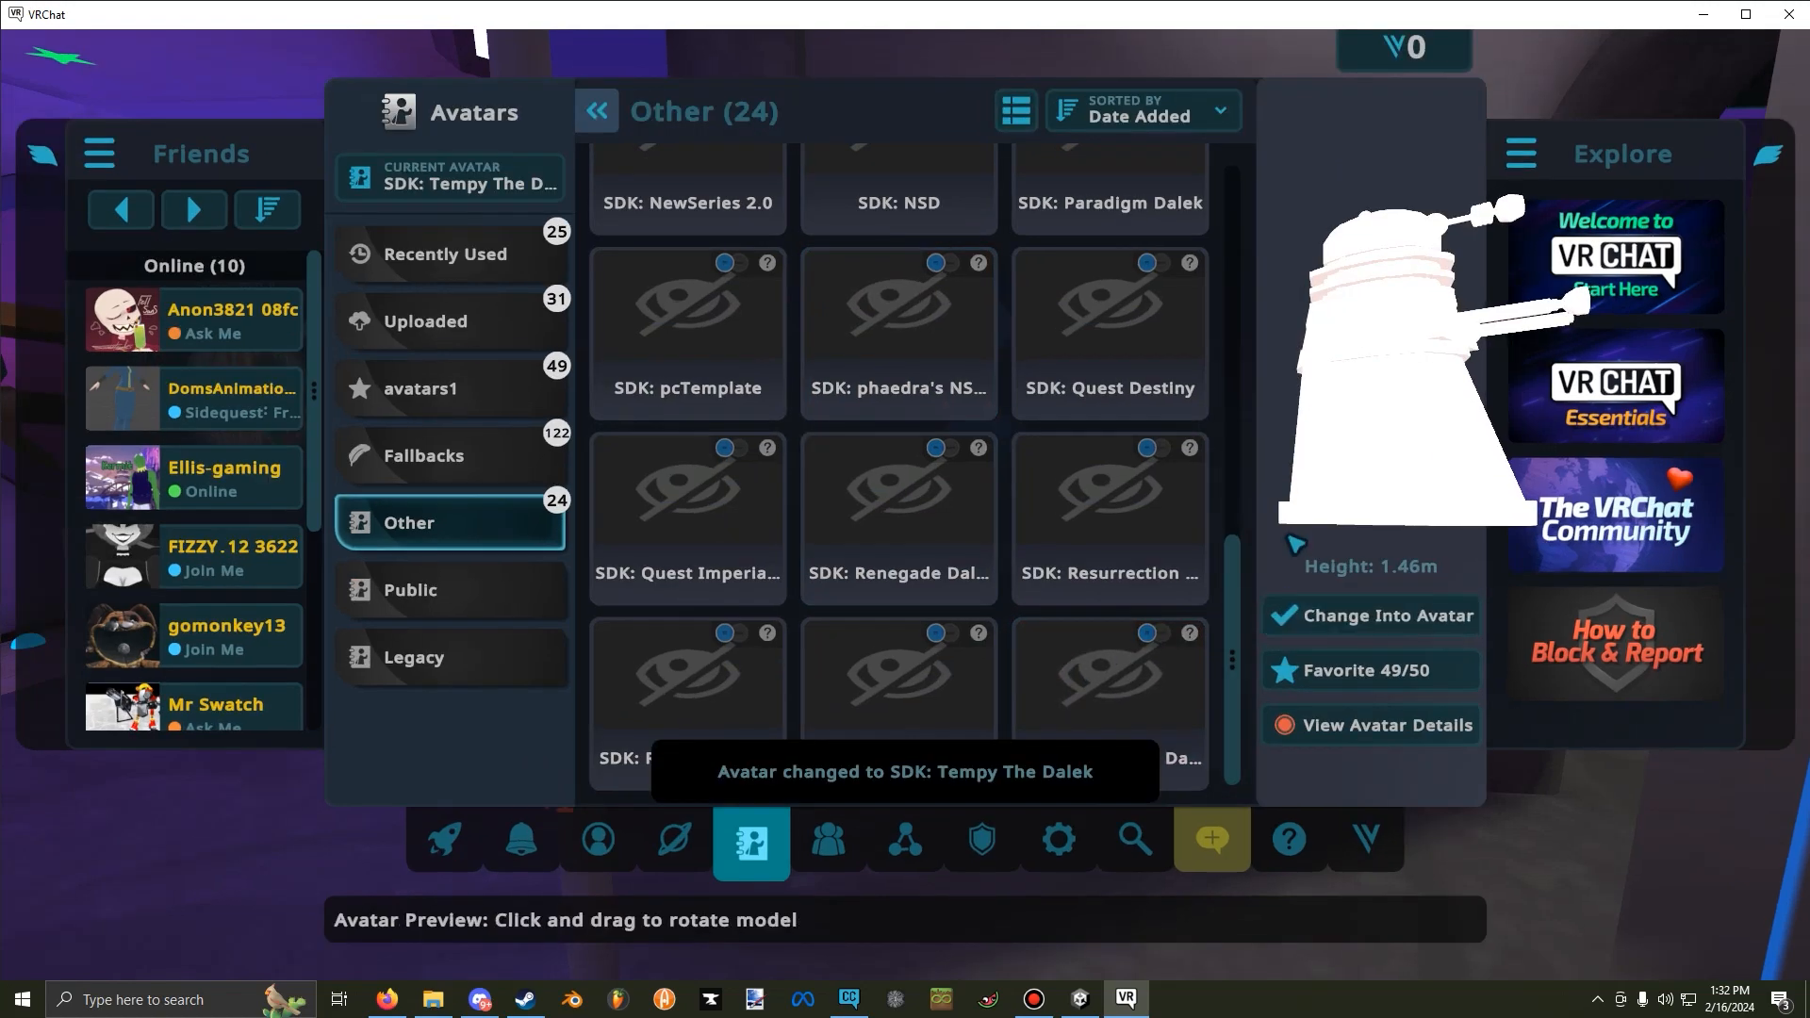
key("Escape")
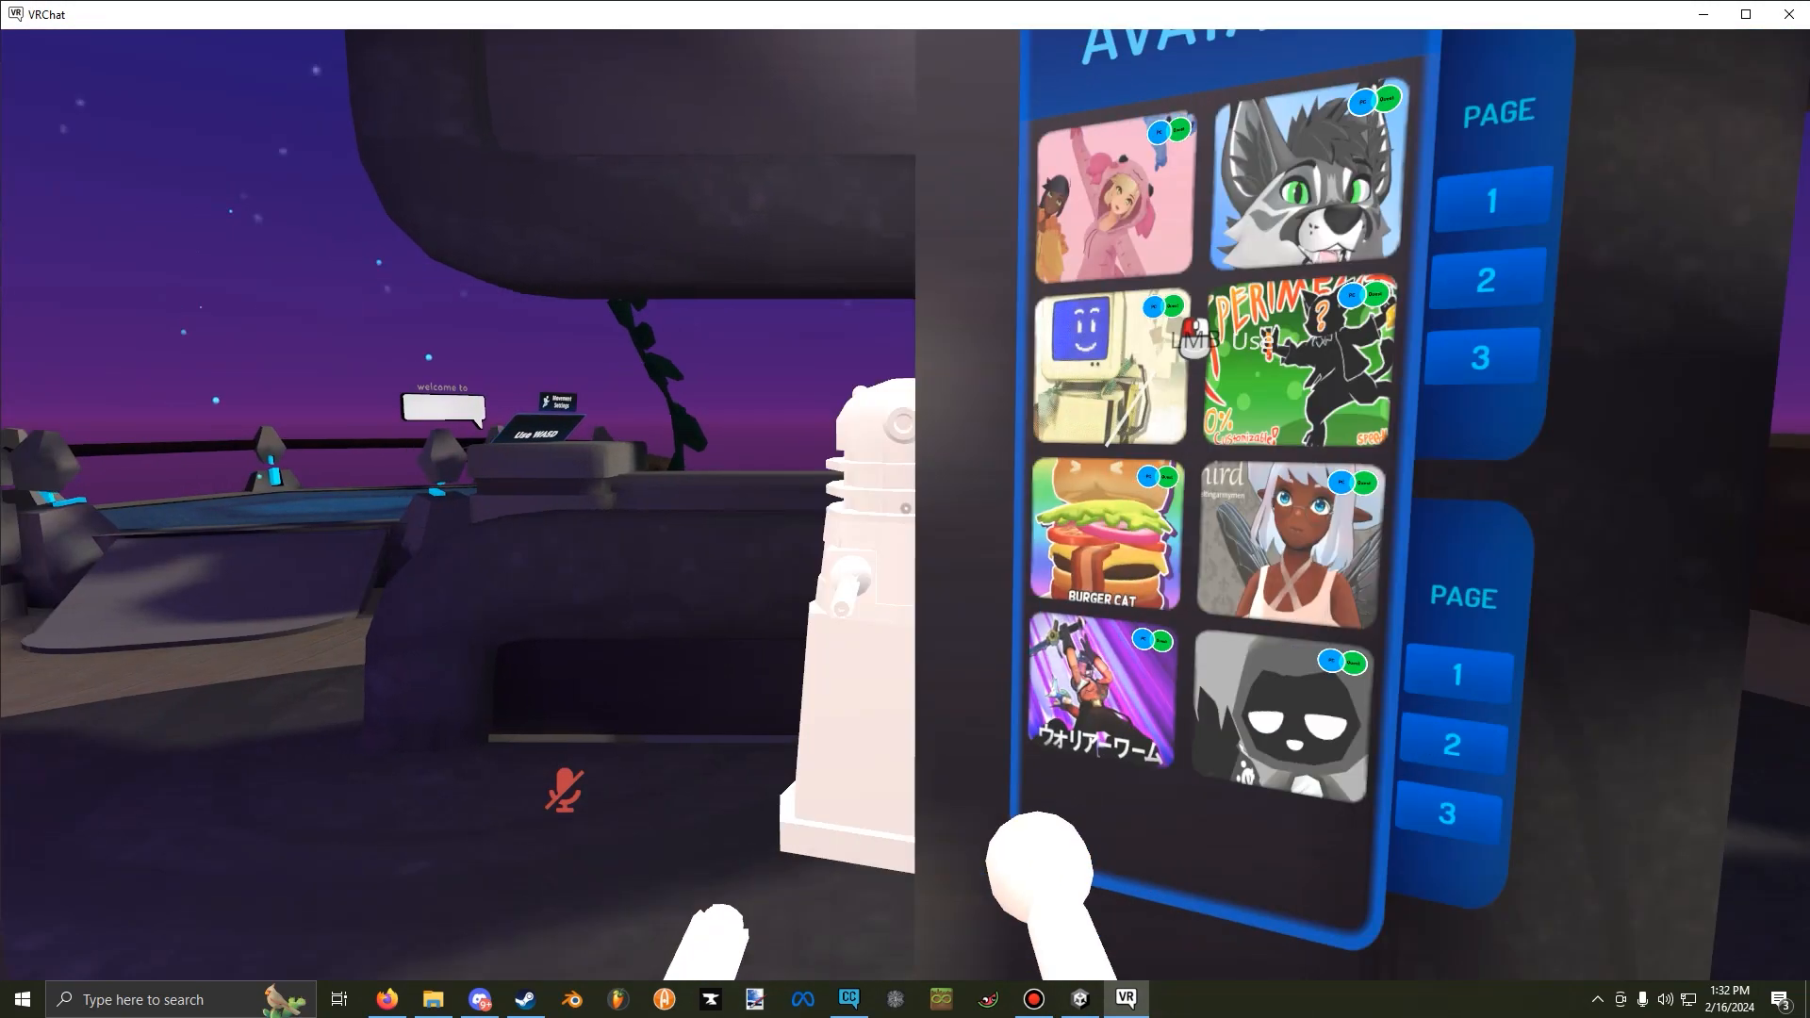
Test the Dalek avatar in the world by moving around and trying the plunger length control in its expressions.
key("w")
key("s")
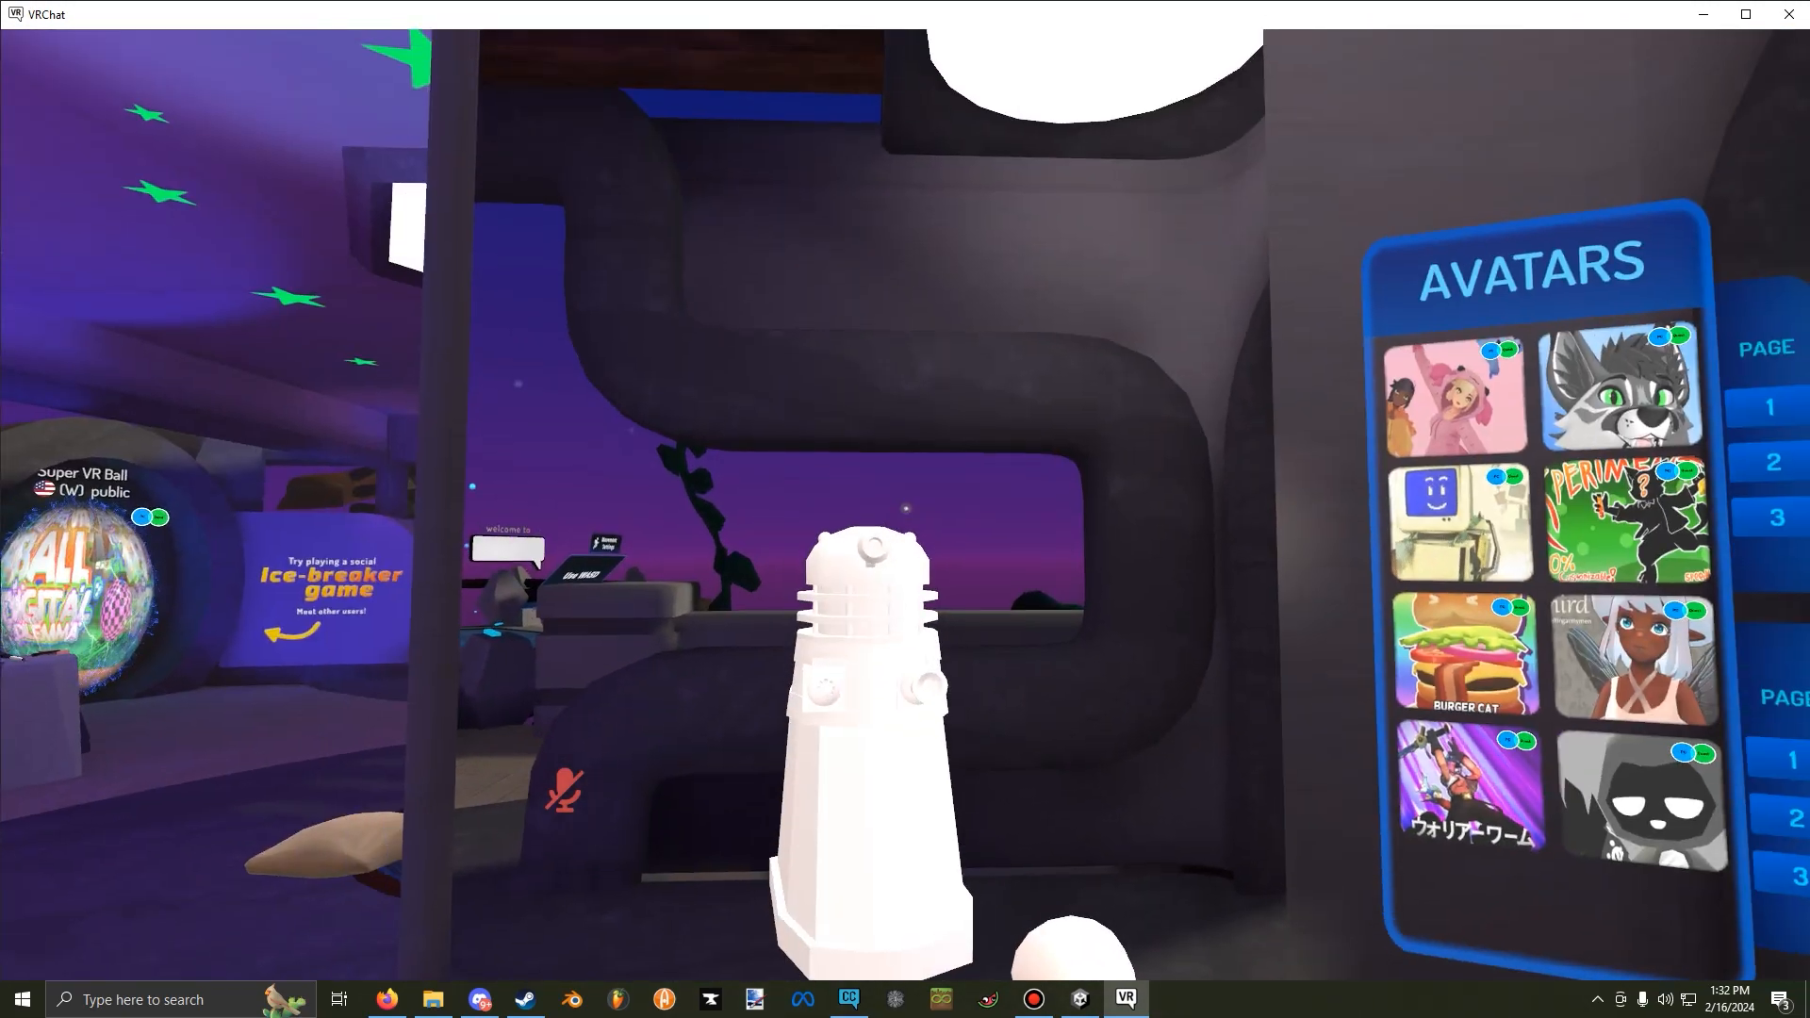
key("w")
key("r")
left_click(1099, 658)
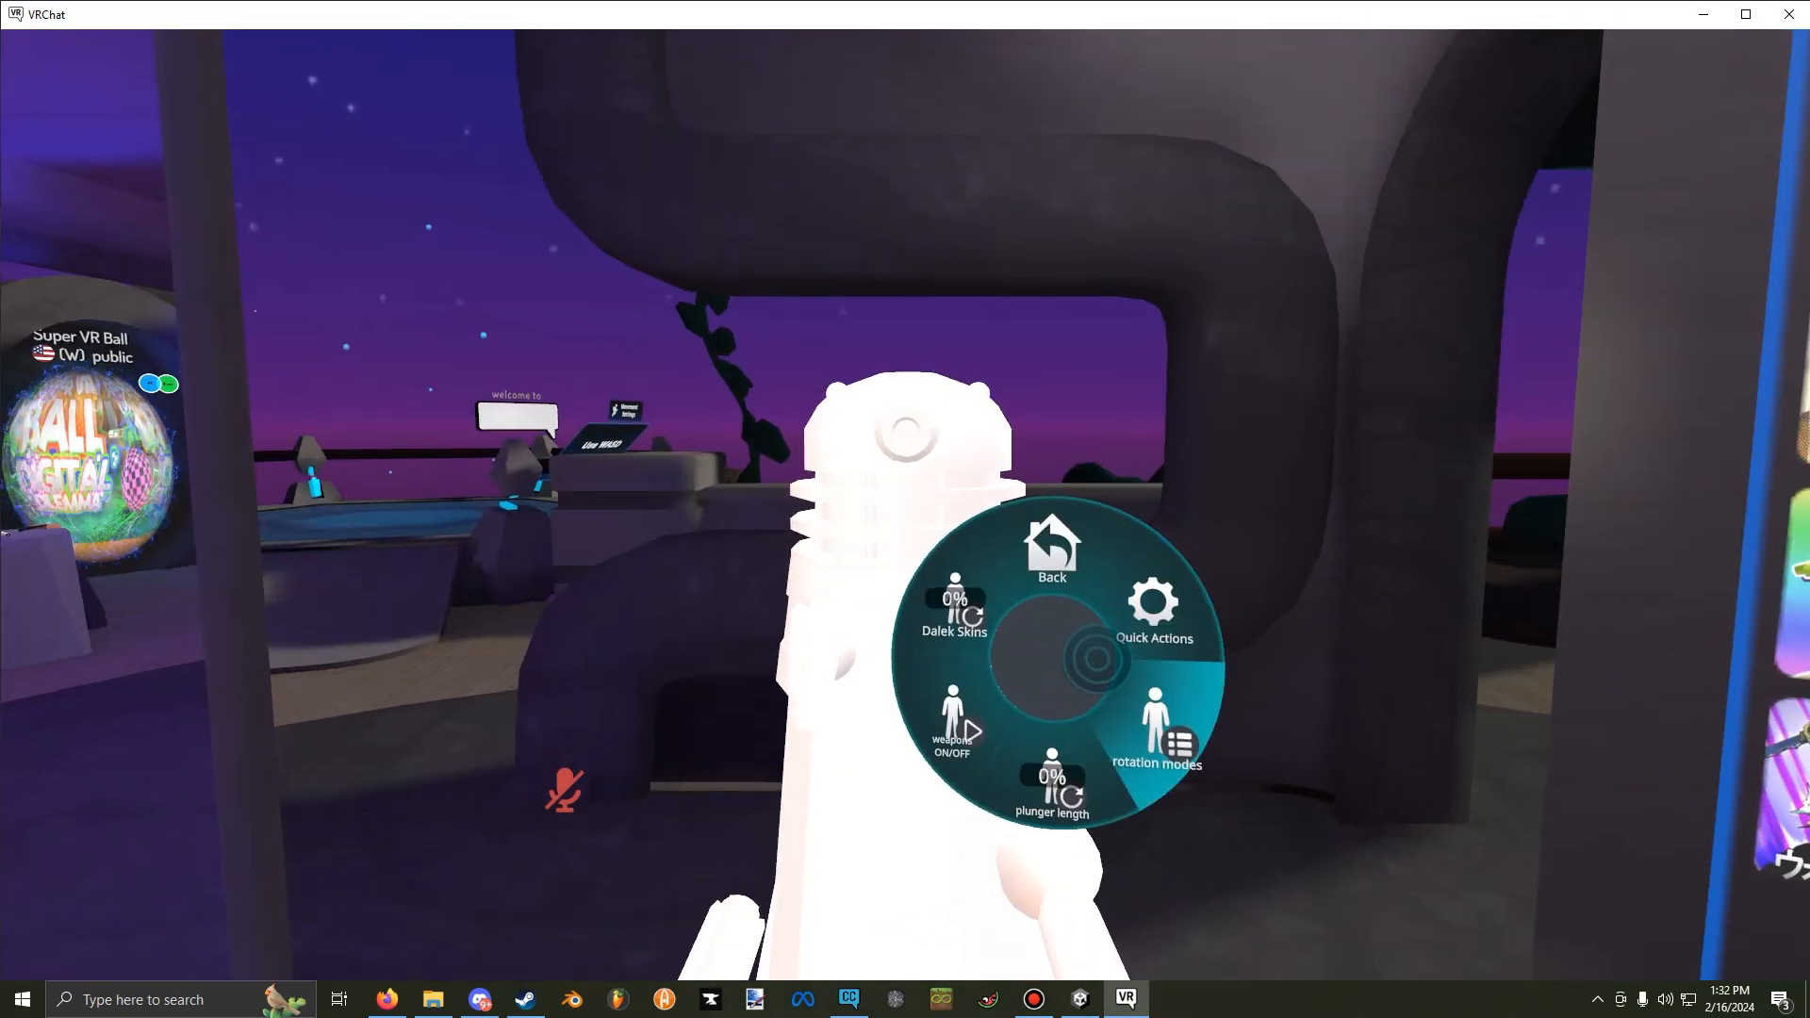
key("r")
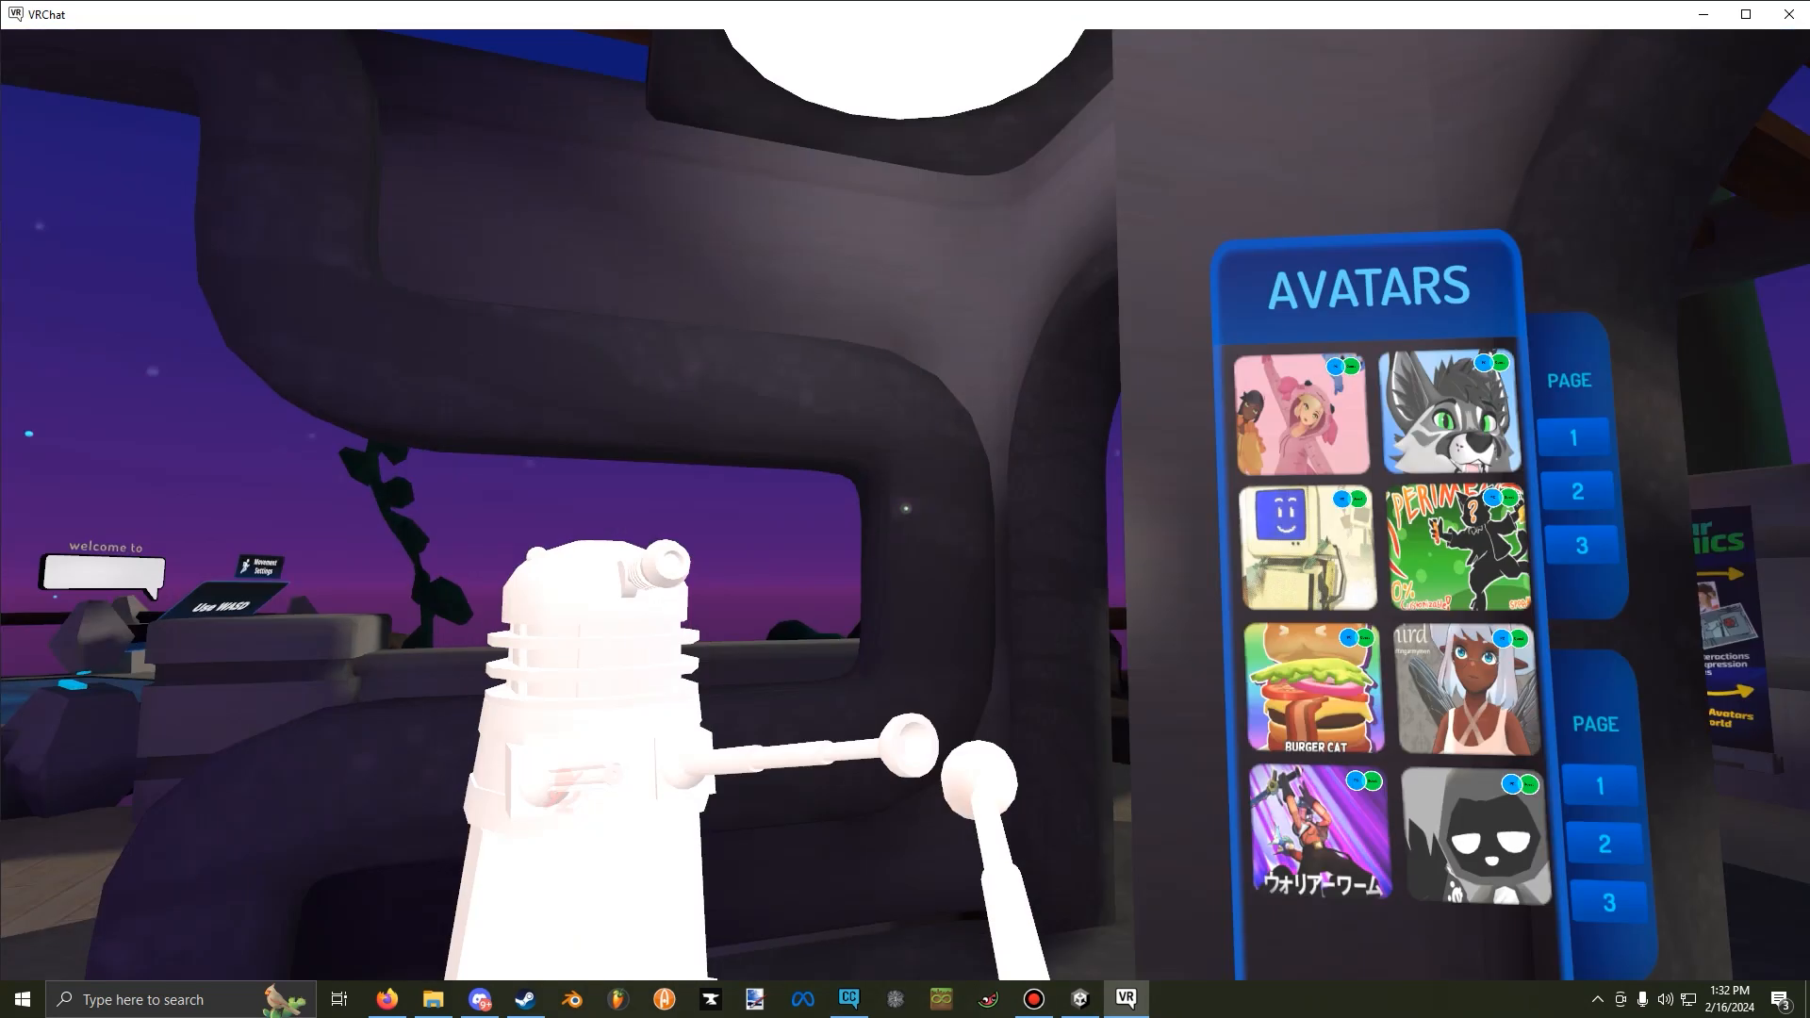
key("r")
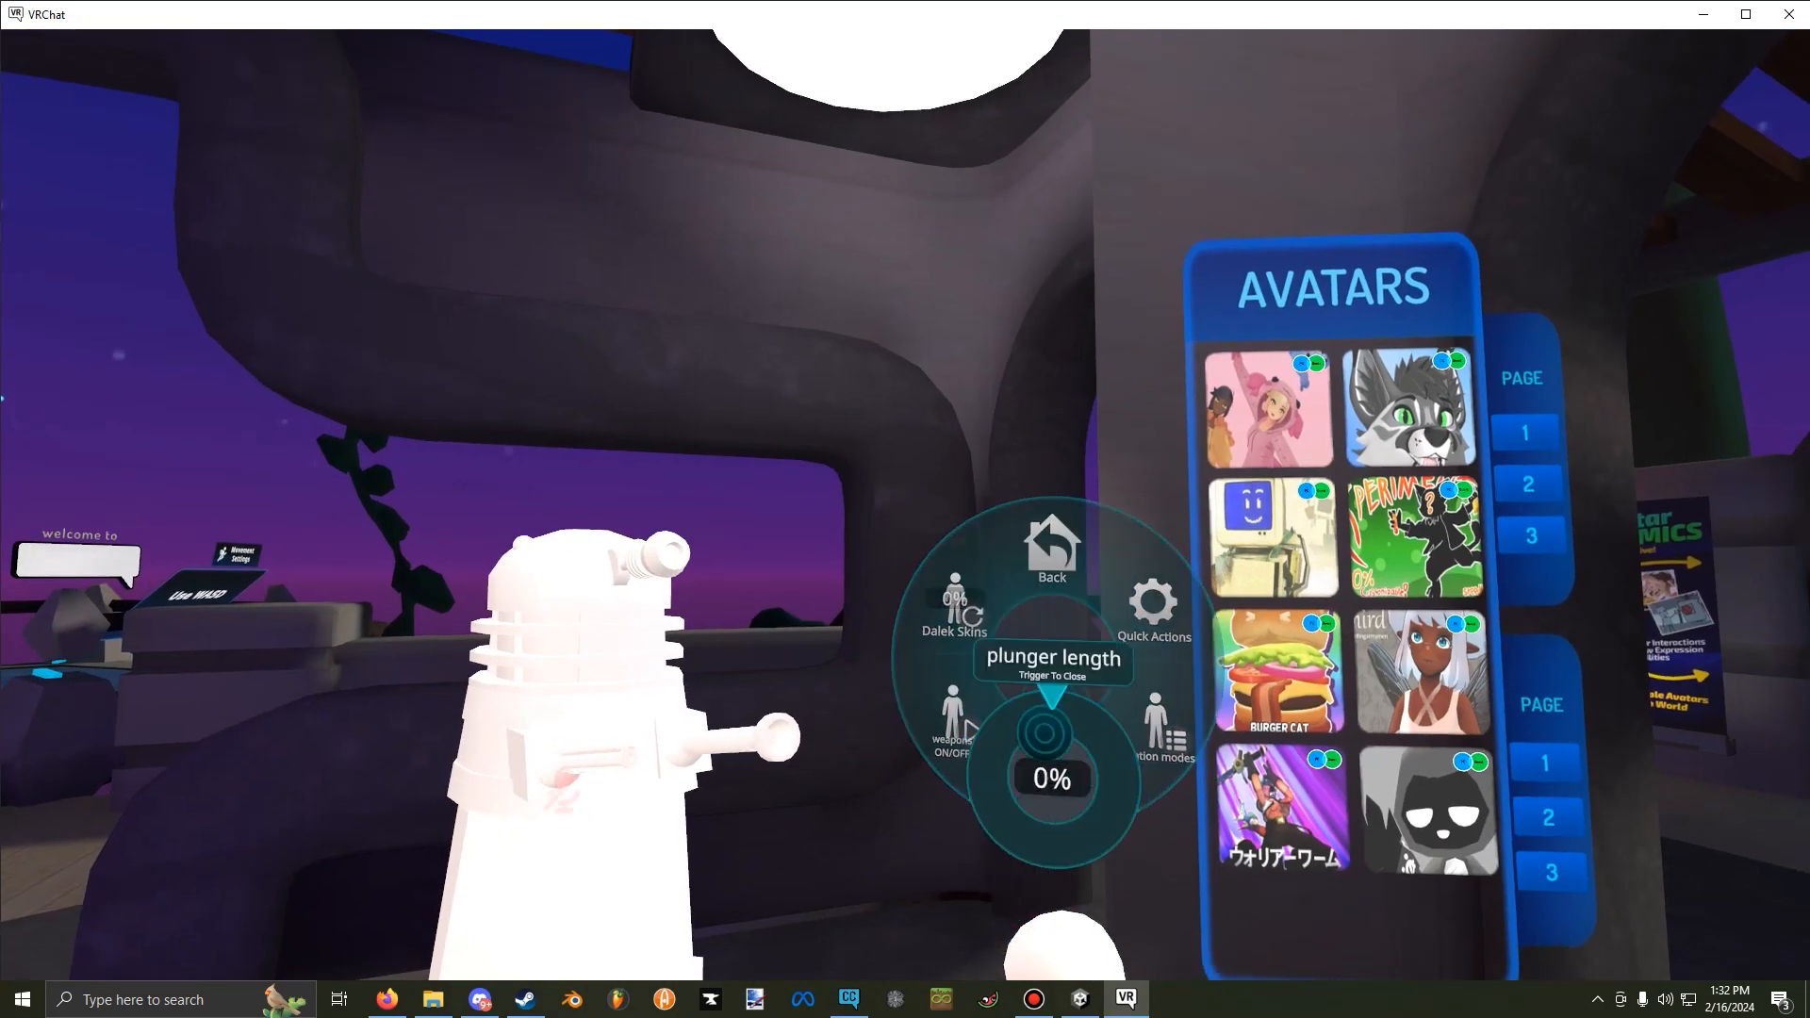
key("r")
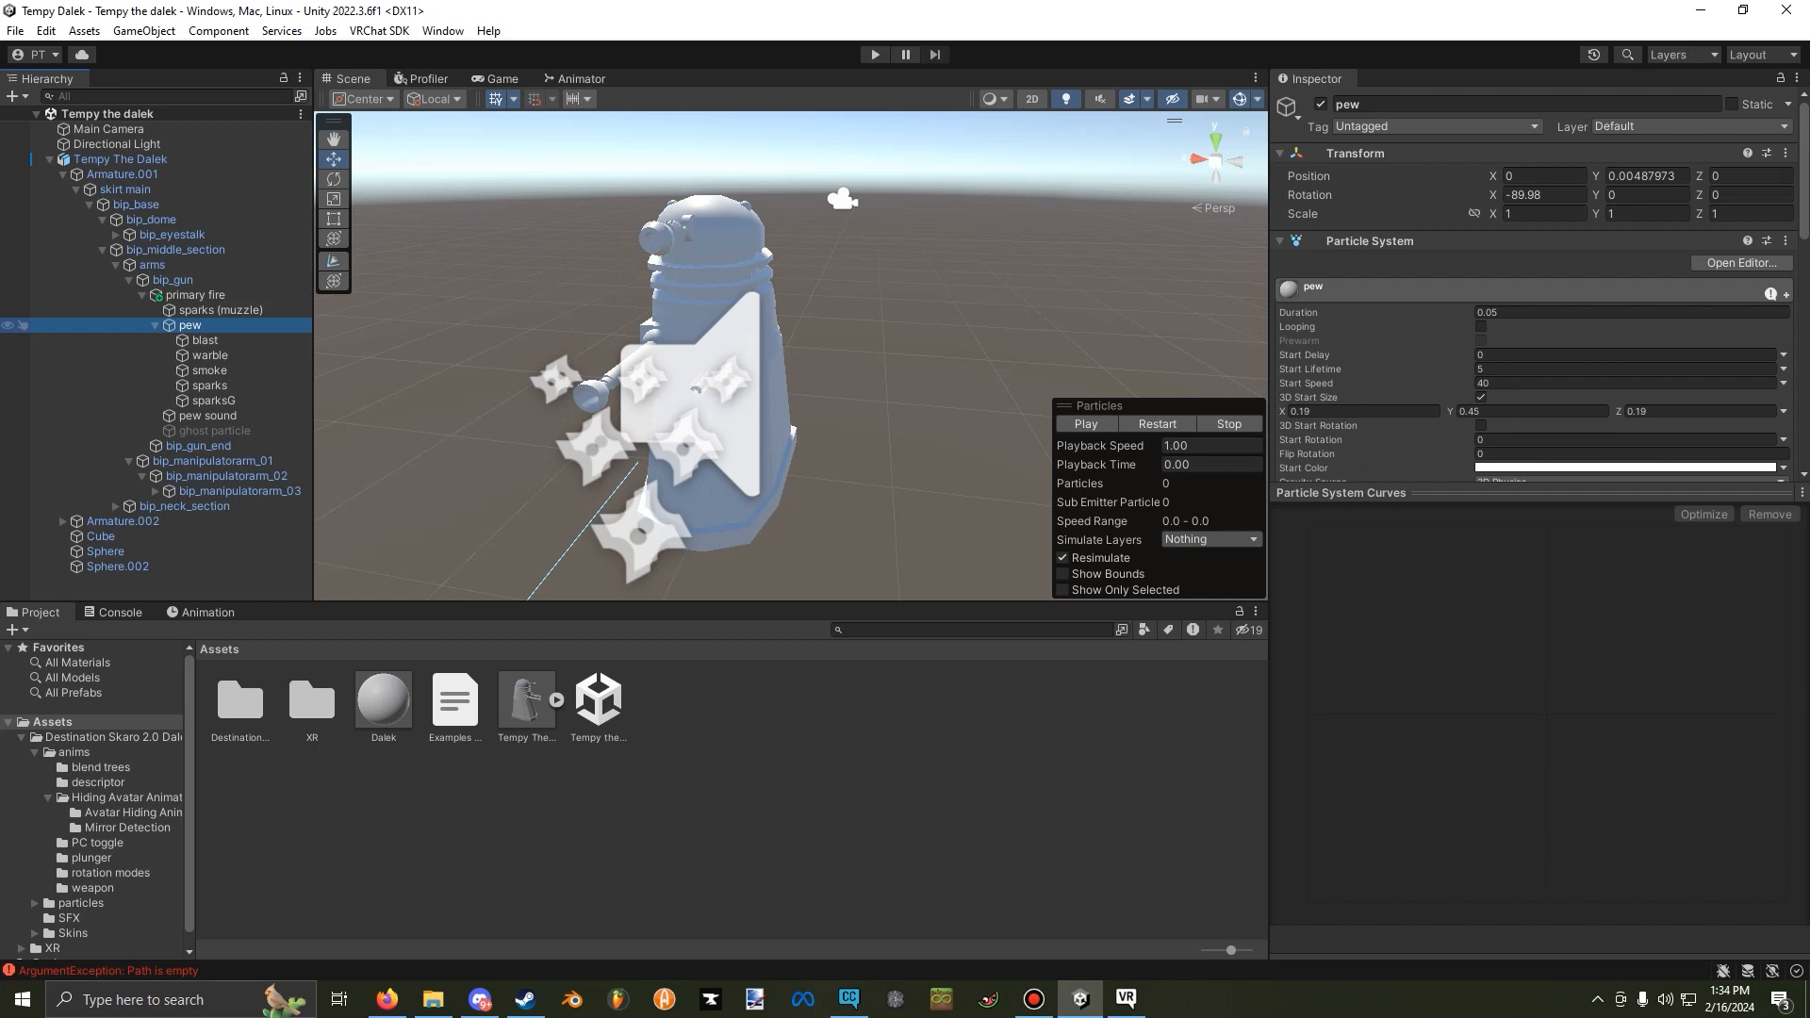
Switch to Unity and set the renderer material of the pew particle system under primary fire to spark trail.
left_click(220, 310)
left_click(195, 295)
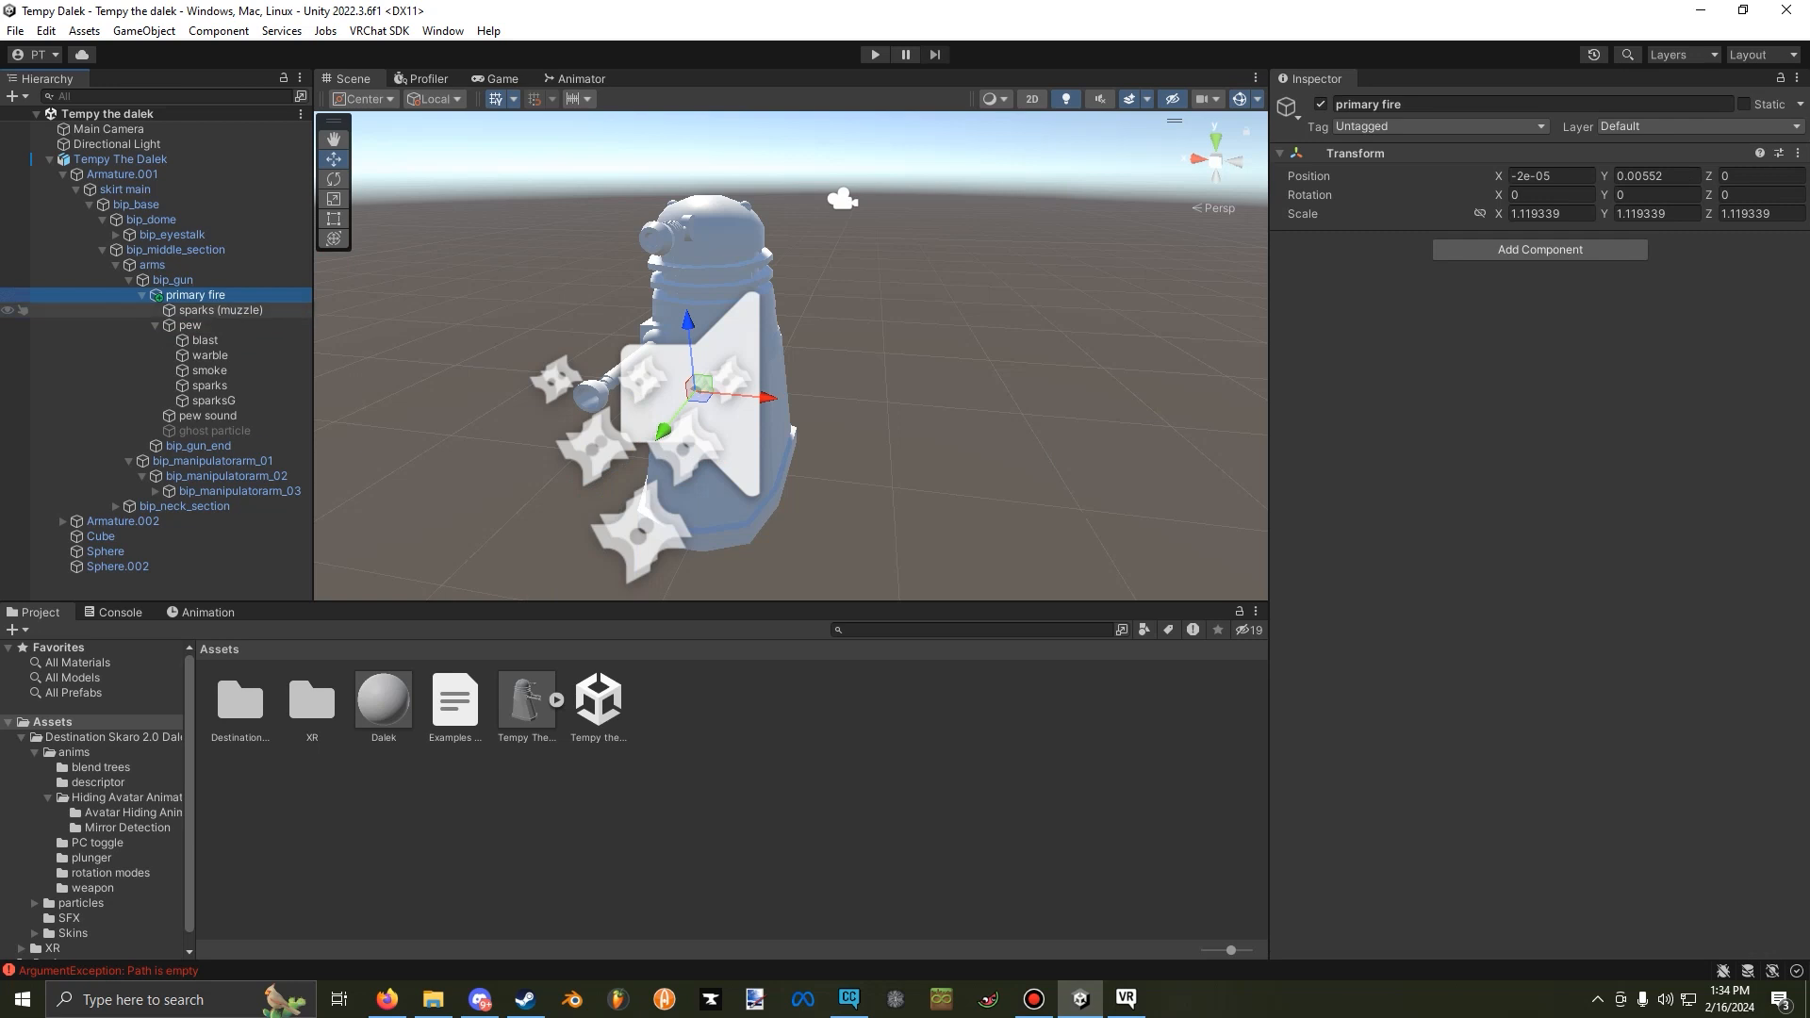
left_click(220, 310)
left_click(191, 326)
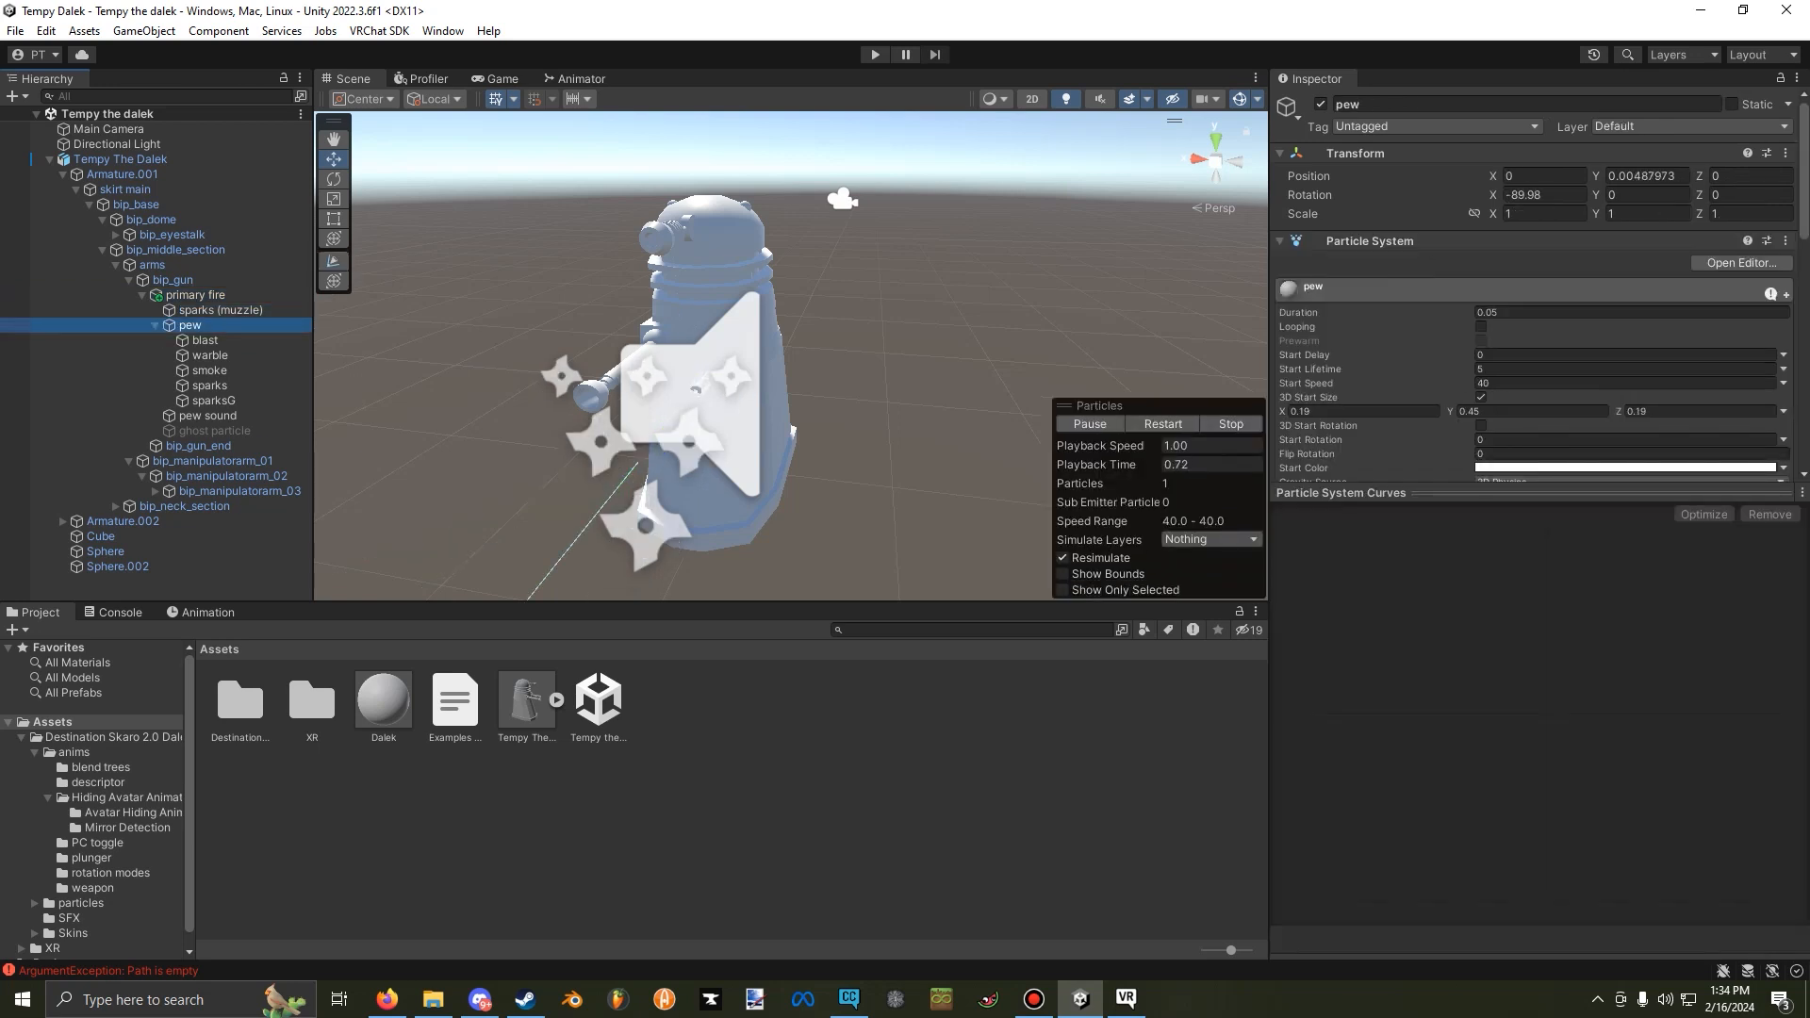
scroll(1367, 309, "down", 2)
scroll(1386, 313, "down", 5)
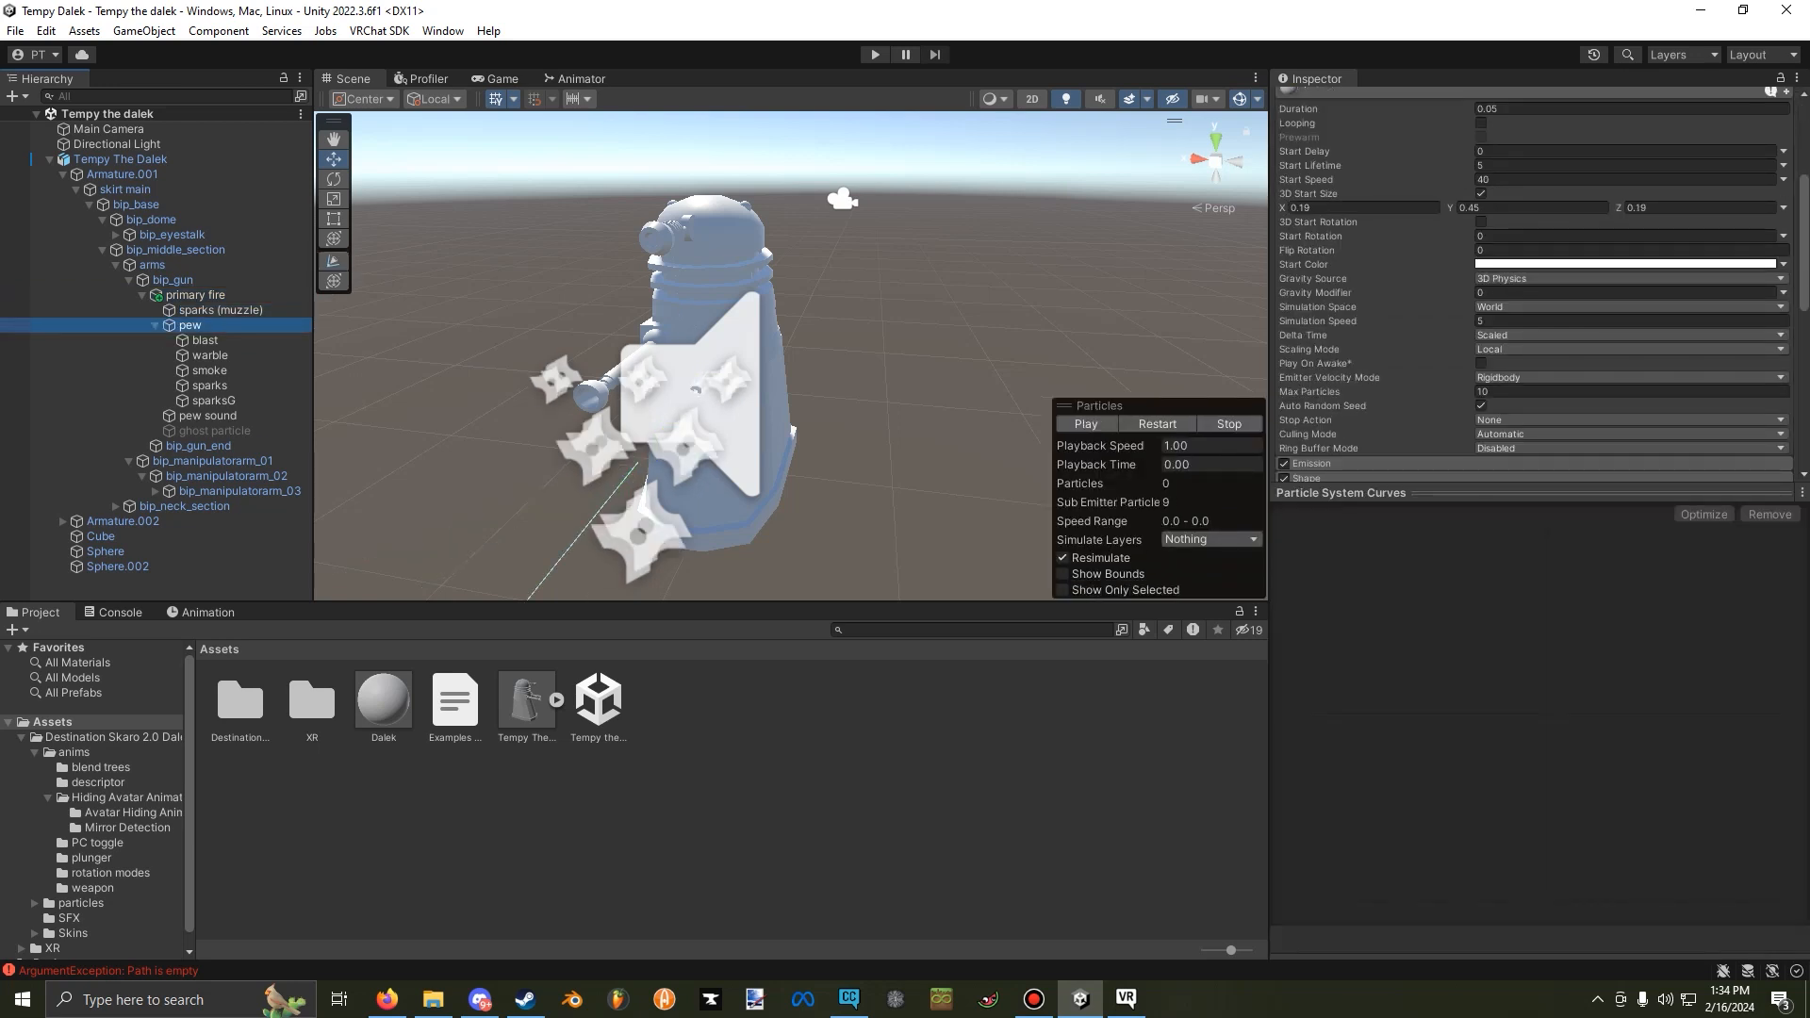
scroll(1386, 313, "down", 5)
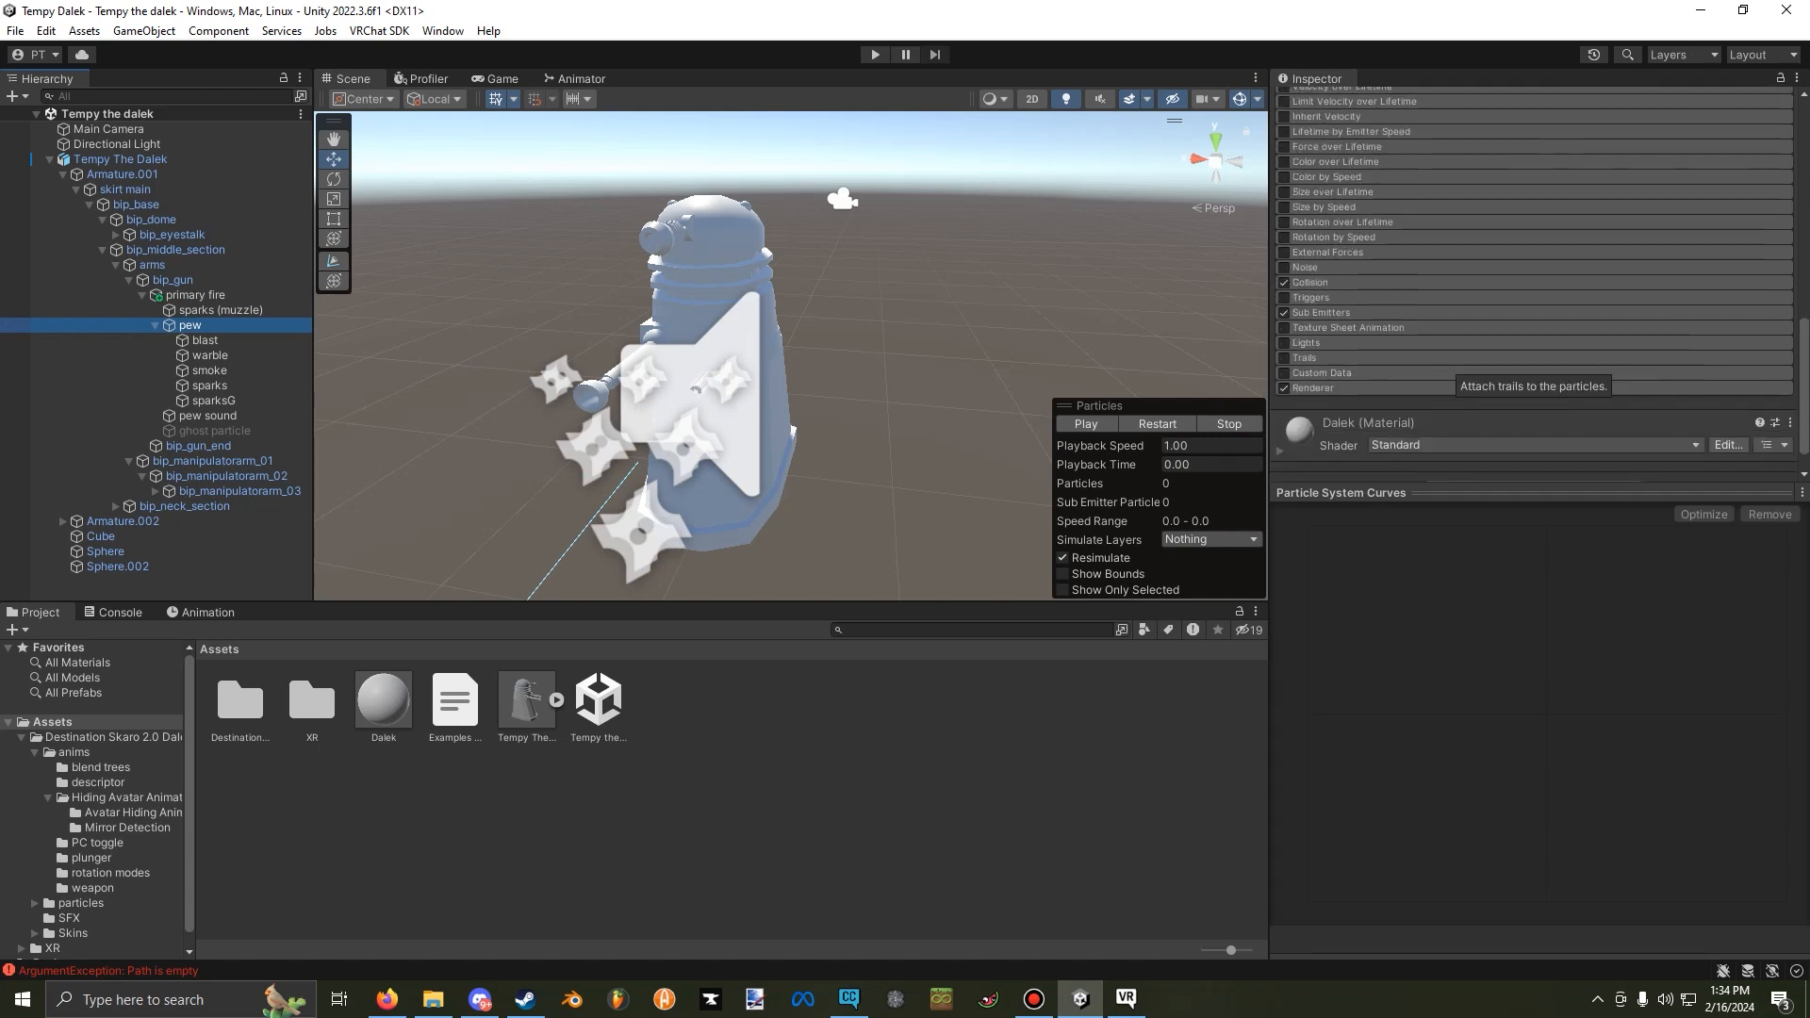
scroll(1386, 377, "down", 3)
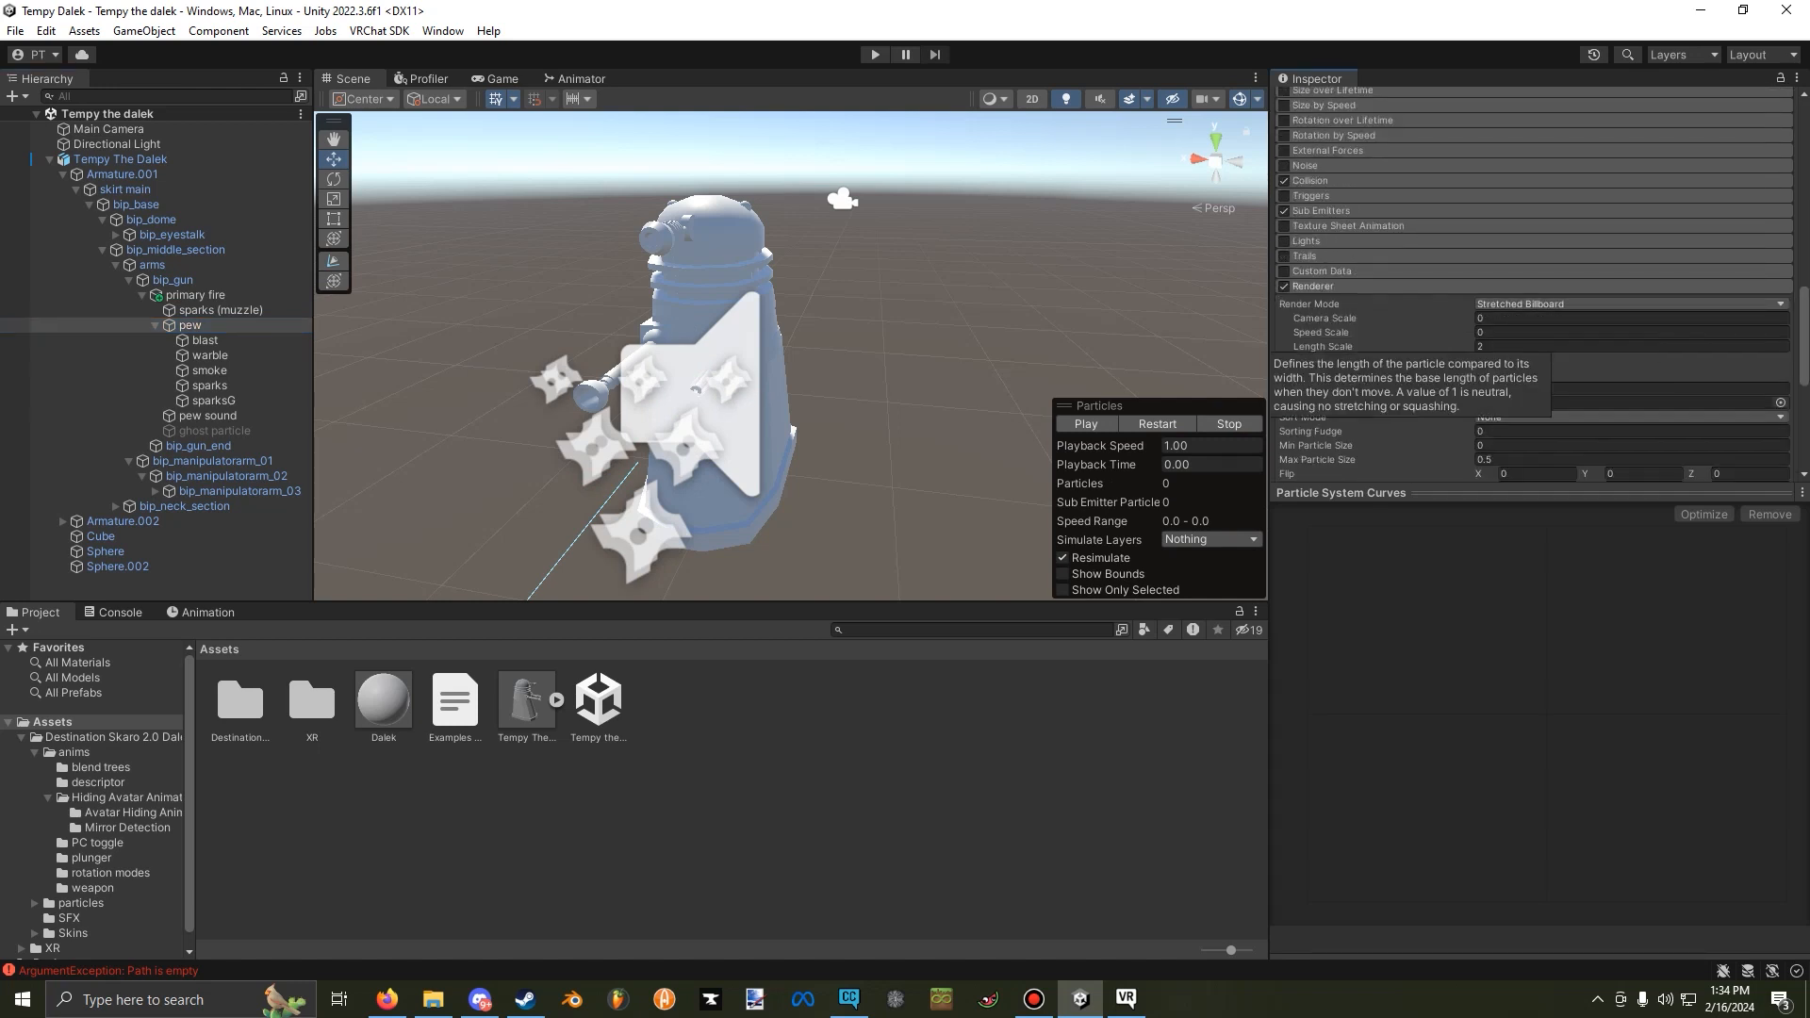
left_click(1780, 351)
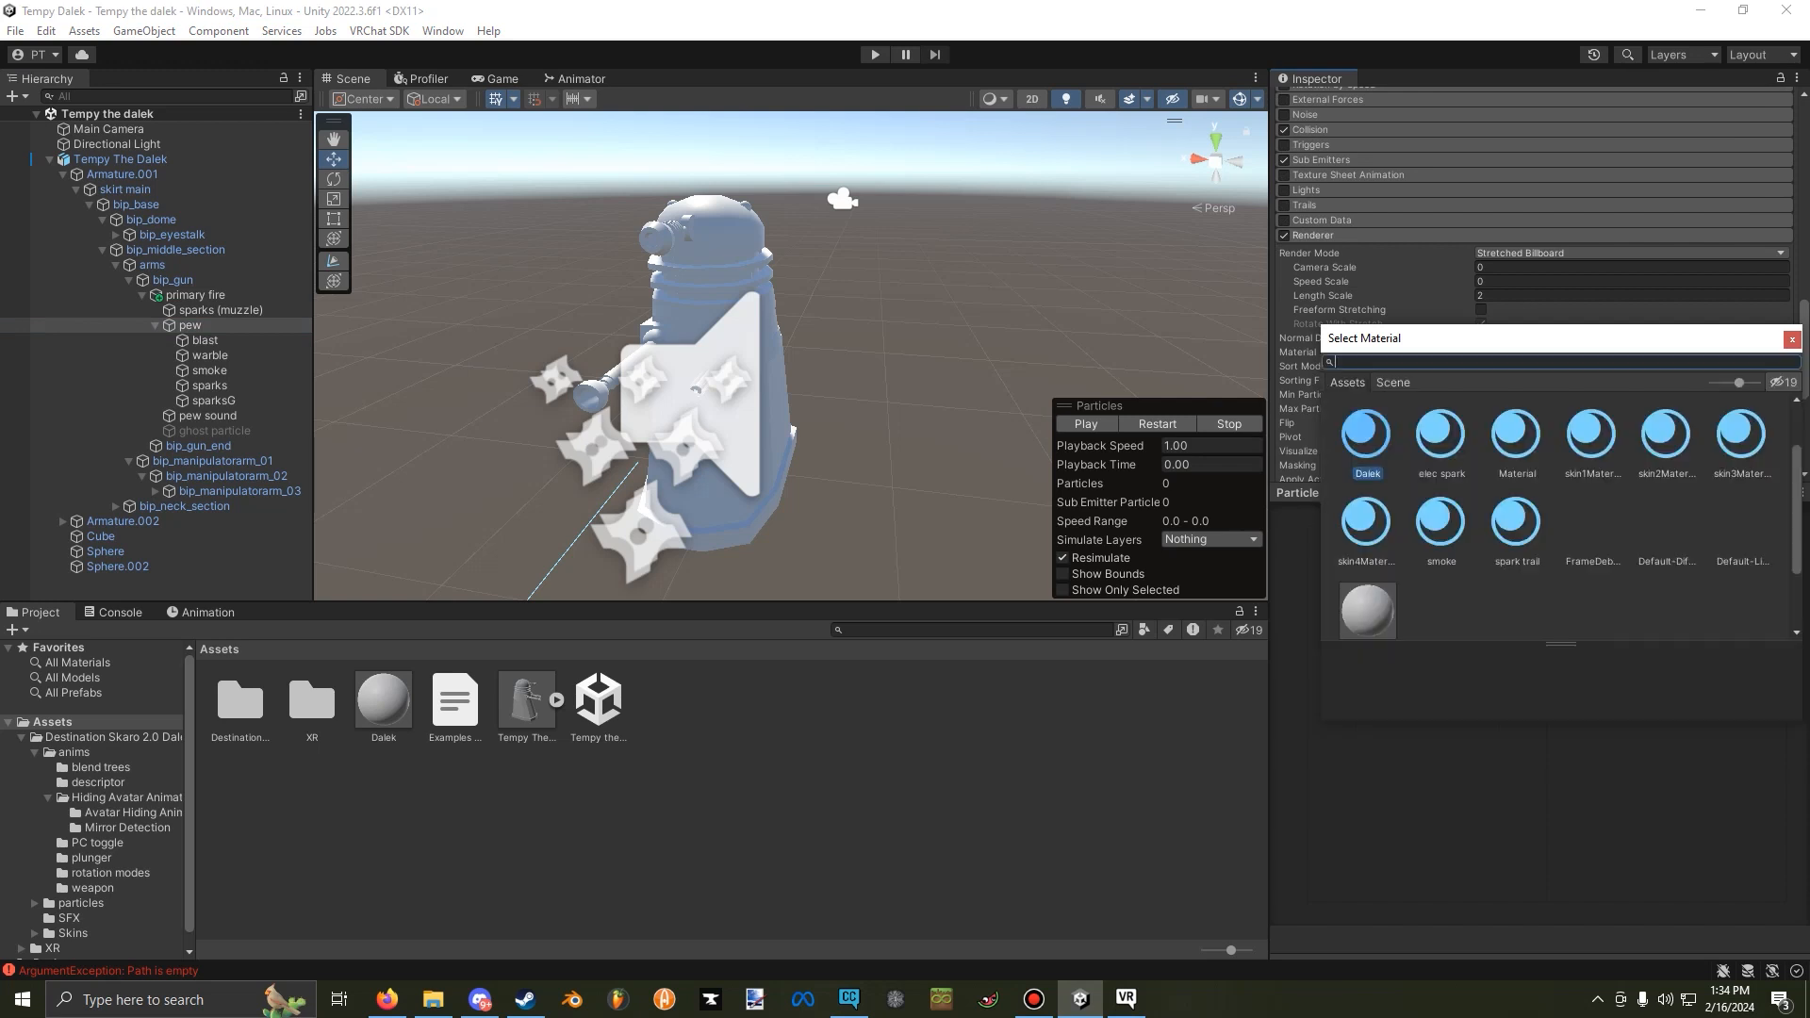
left_click_drag(1541, 340, 966, 223)
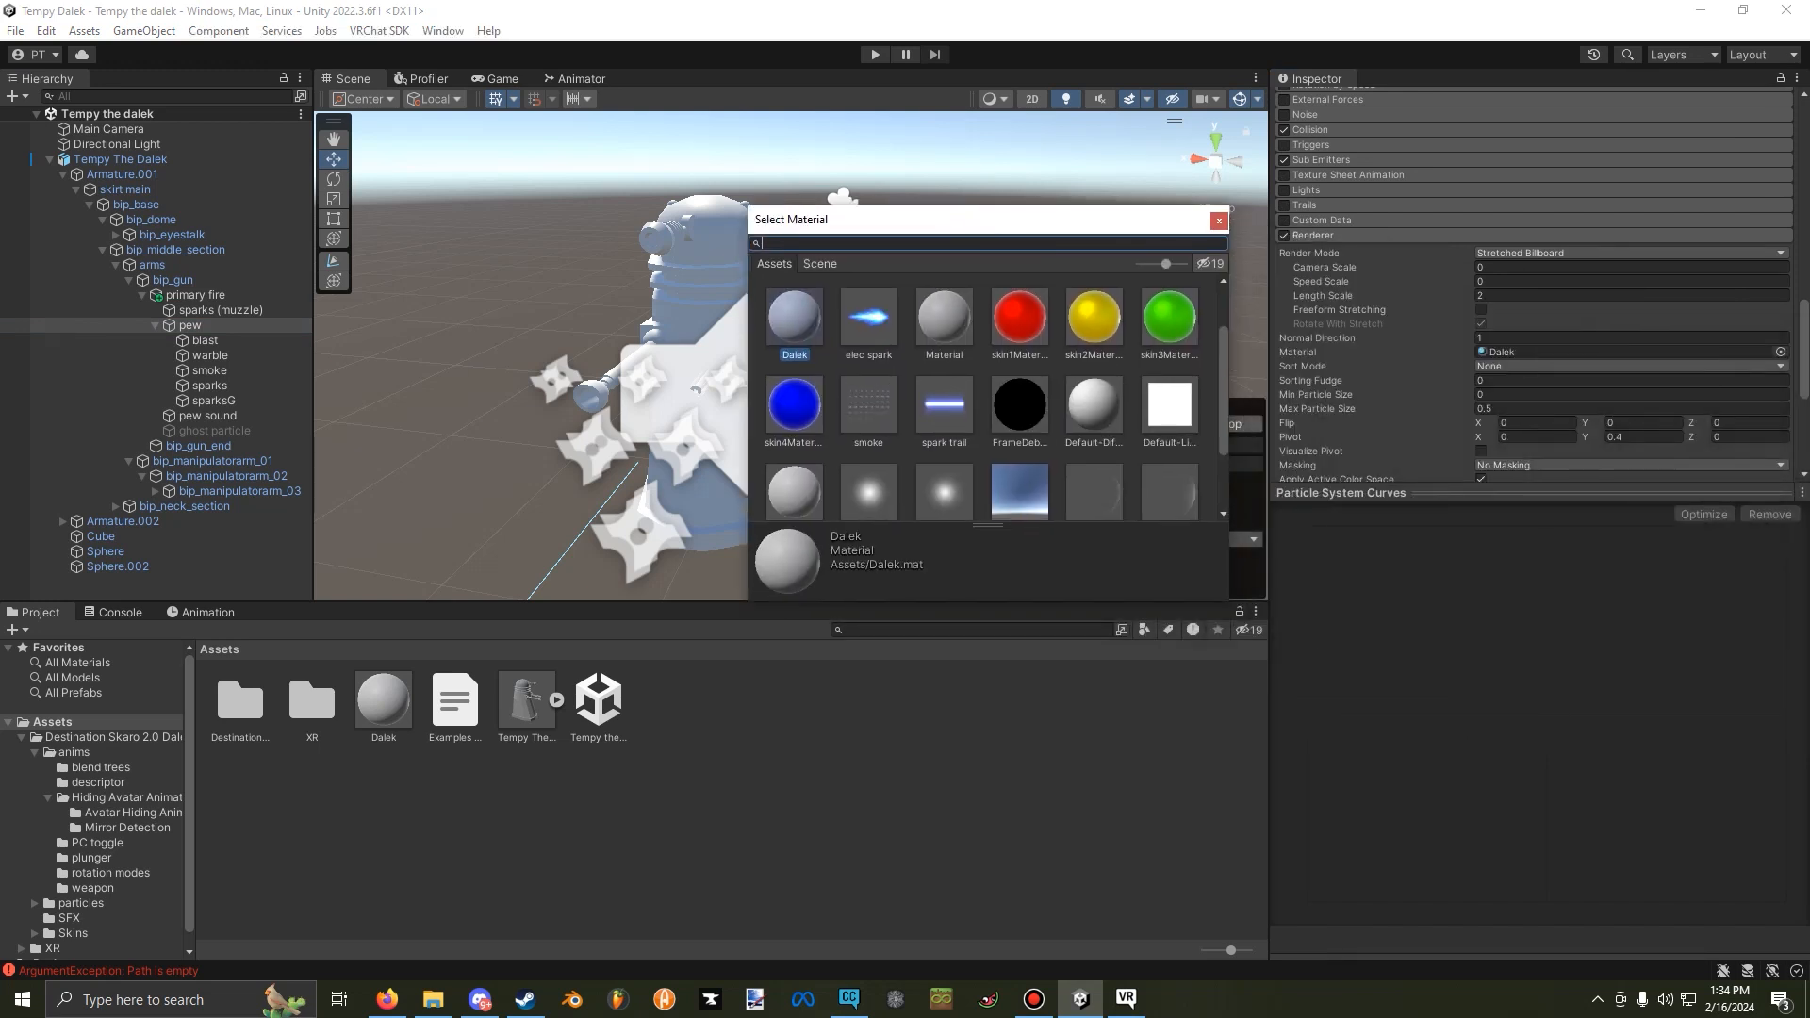
double_click(943, 403)
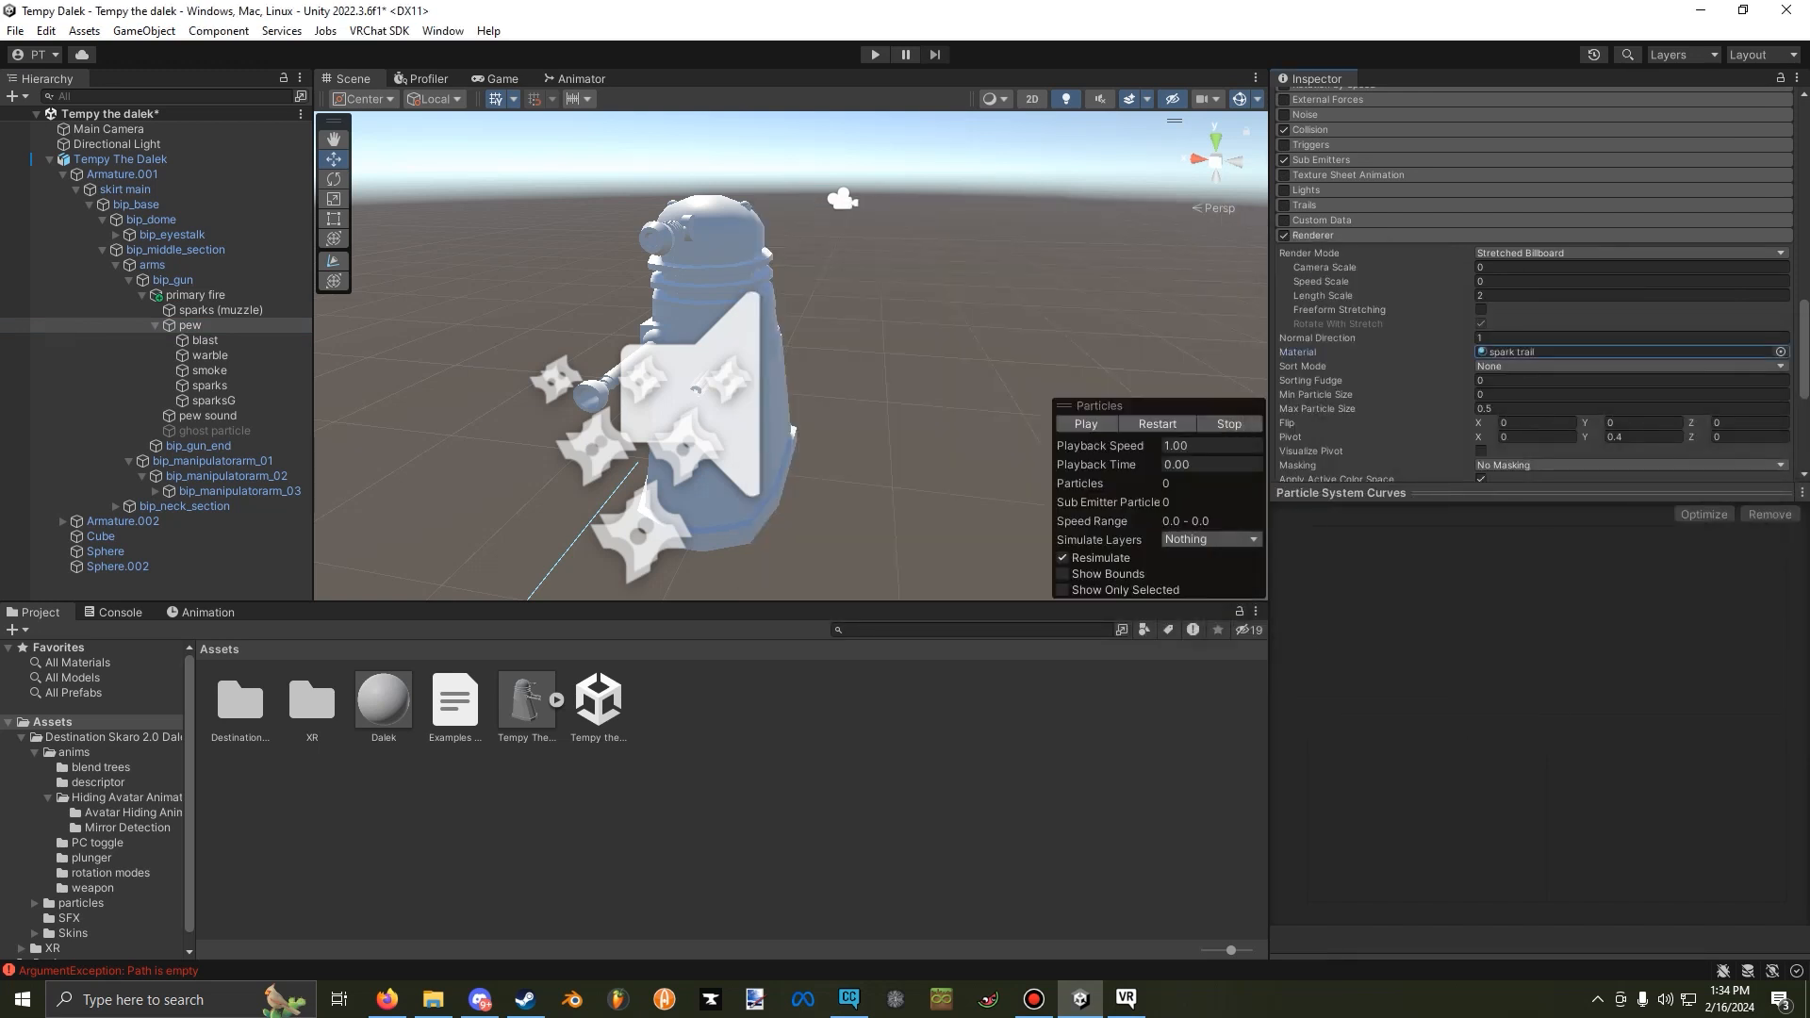
right_click_drag(941, 403, 928, 409)
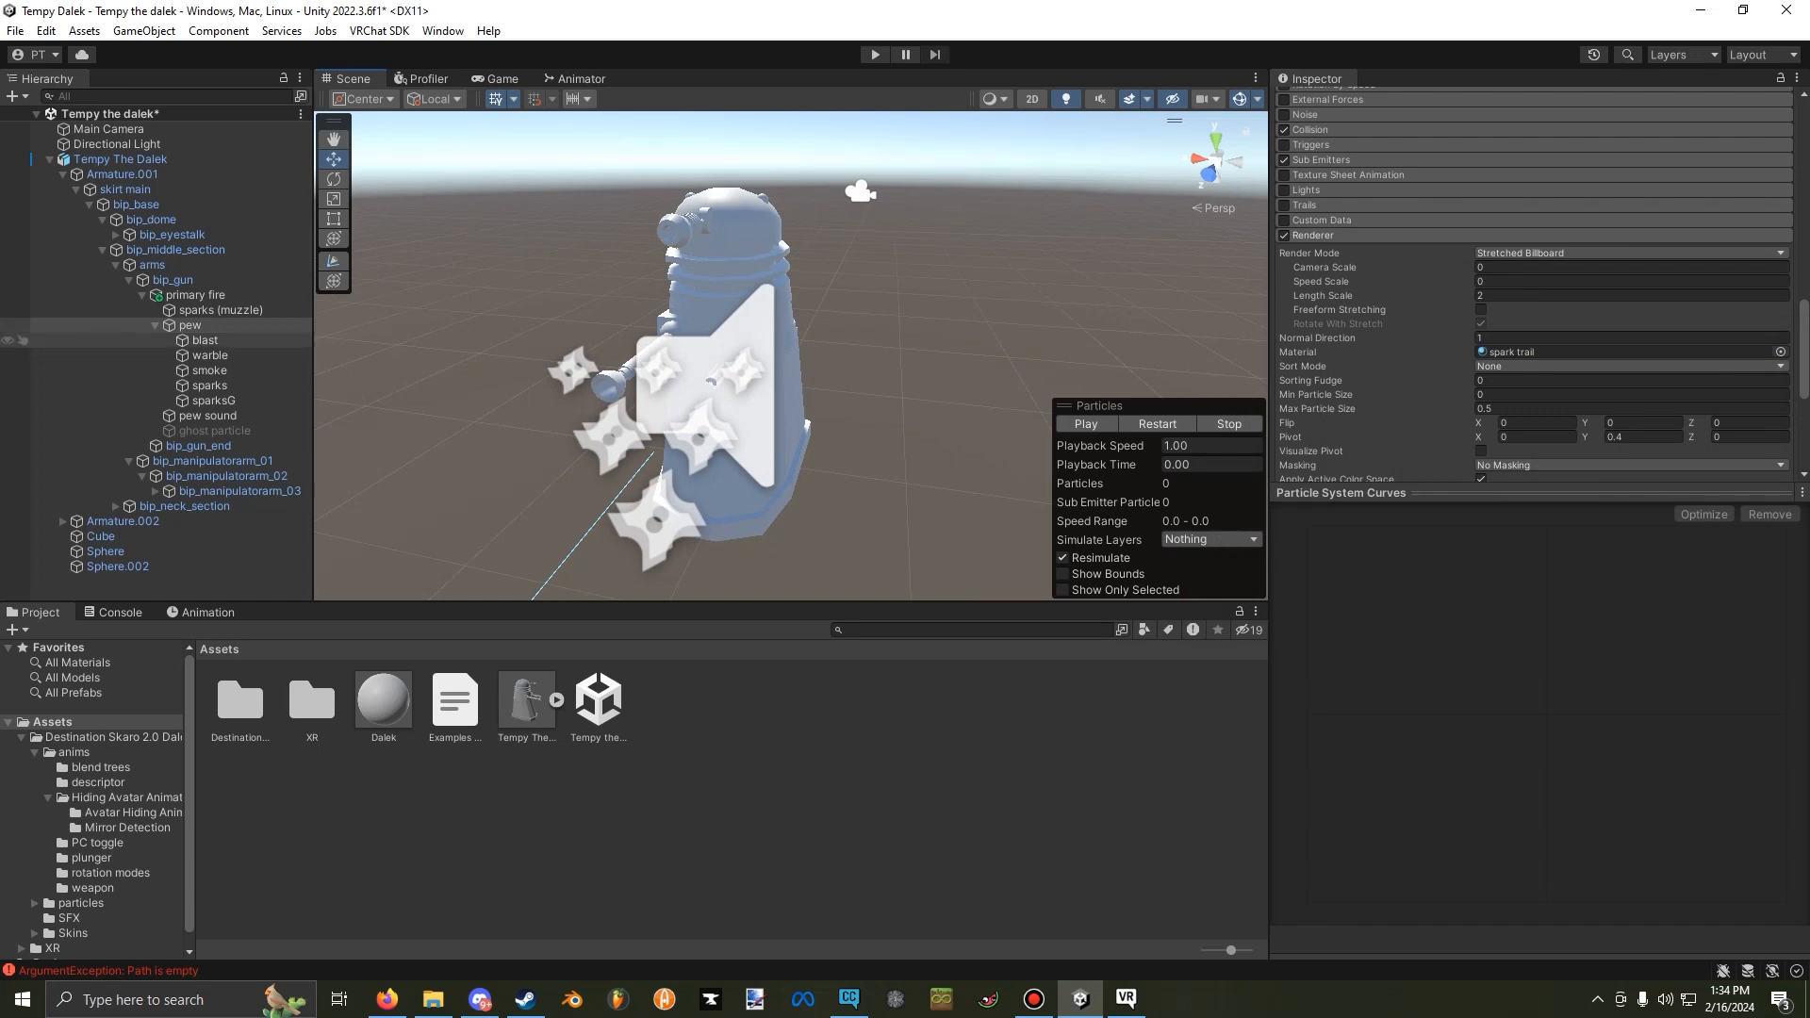
Check the settings of the blast, warble, smoke, sparks, sparksG and pew sound objects, and review the avatar in the VRChat SDK builder.
left_click(205, 340)
left_click(209, 355)
left_click(209, 370)
left_click(209, 386)
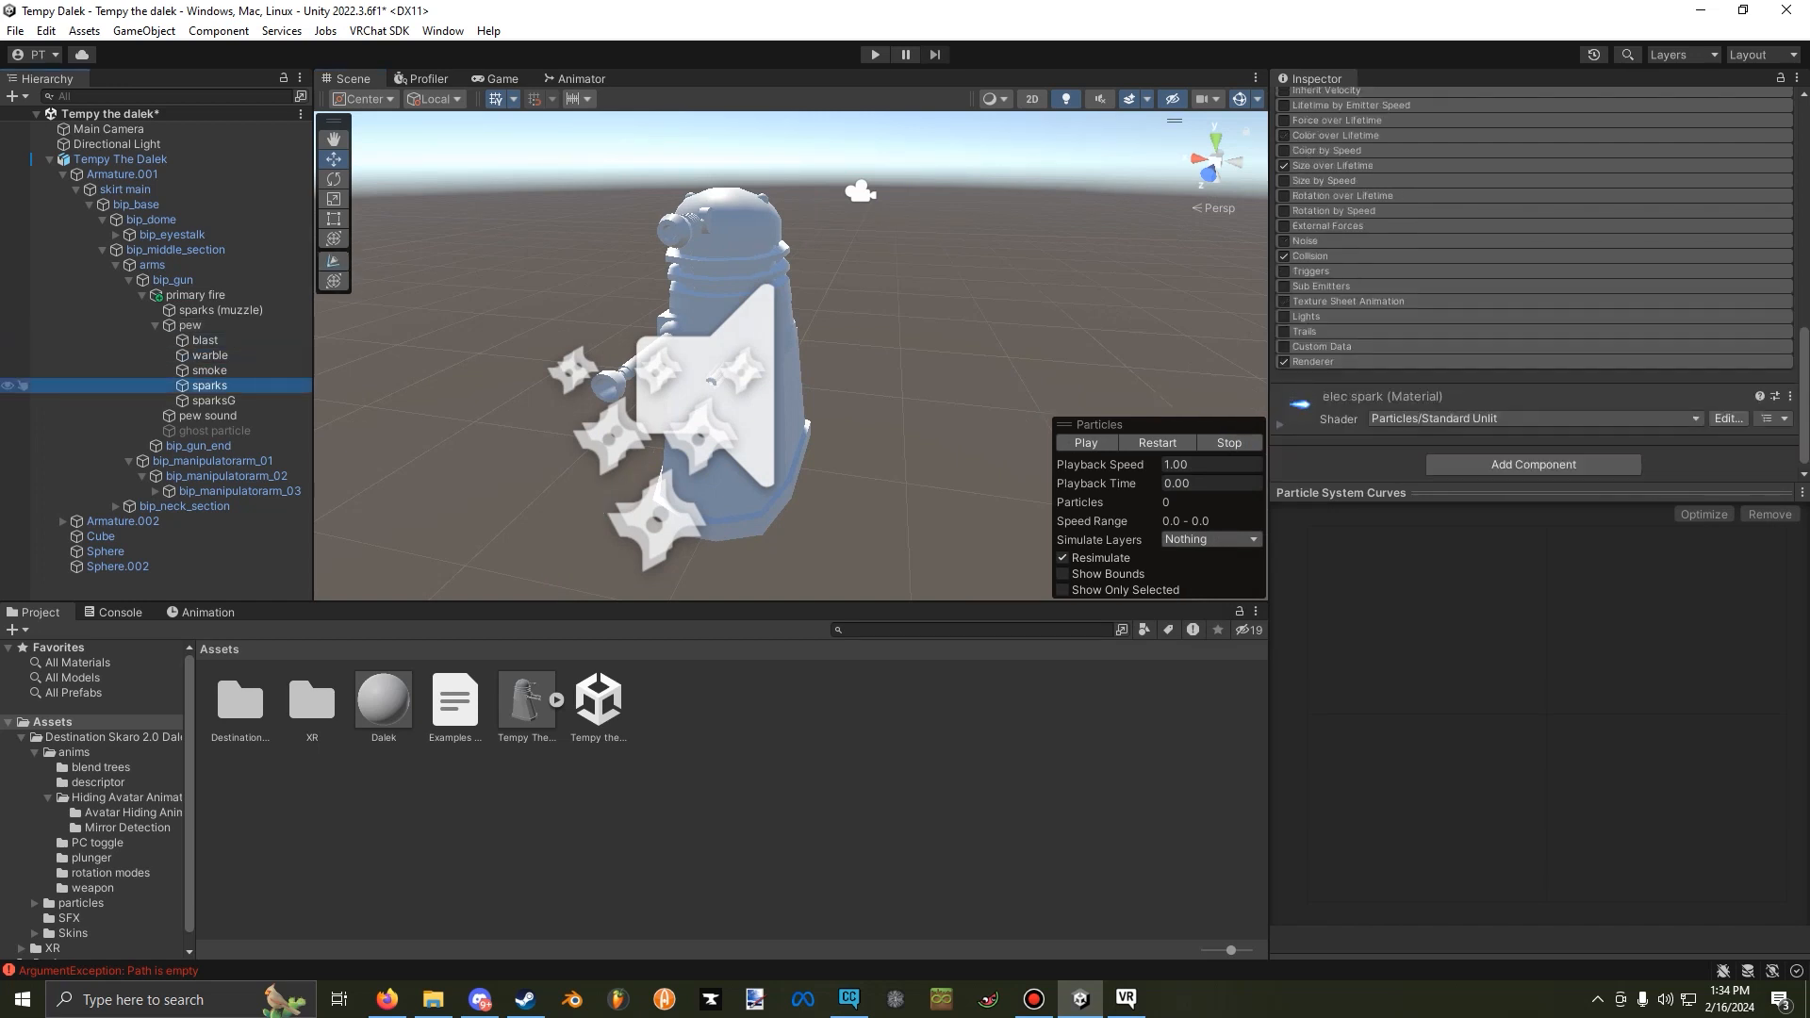
left_click(213, 401)
left_click(207, 415)
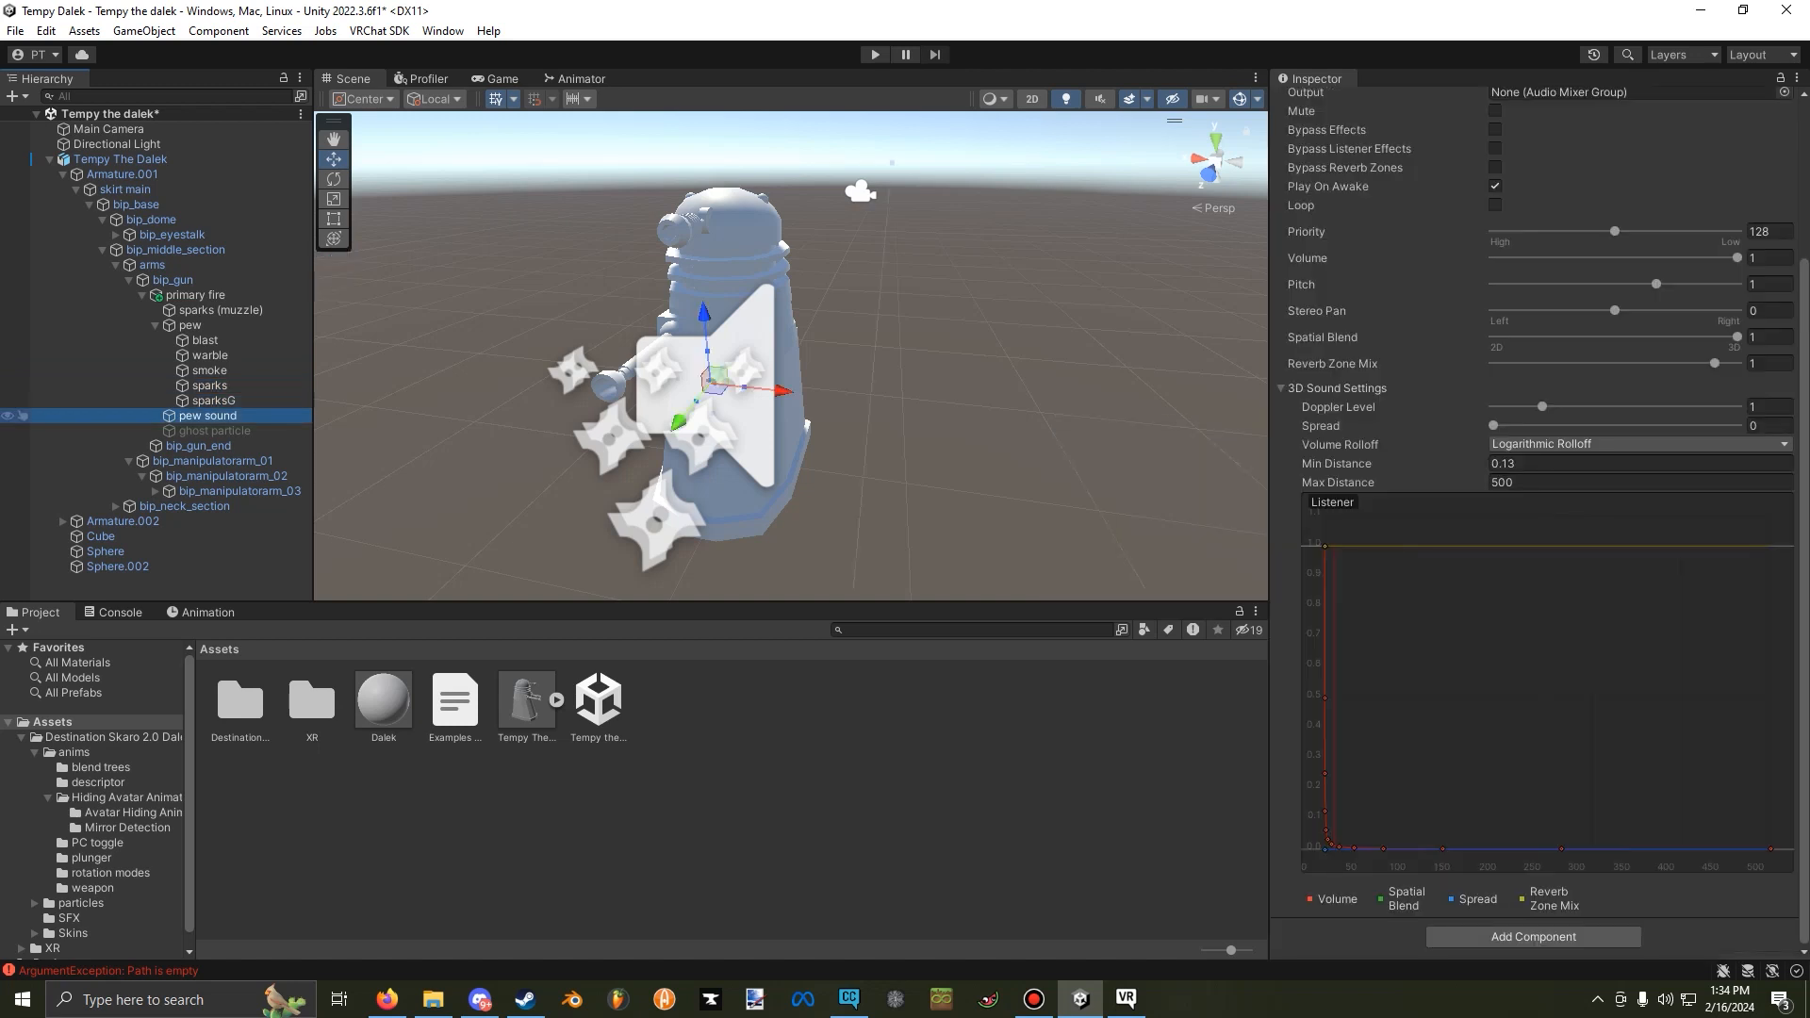
left_click(213, 400)
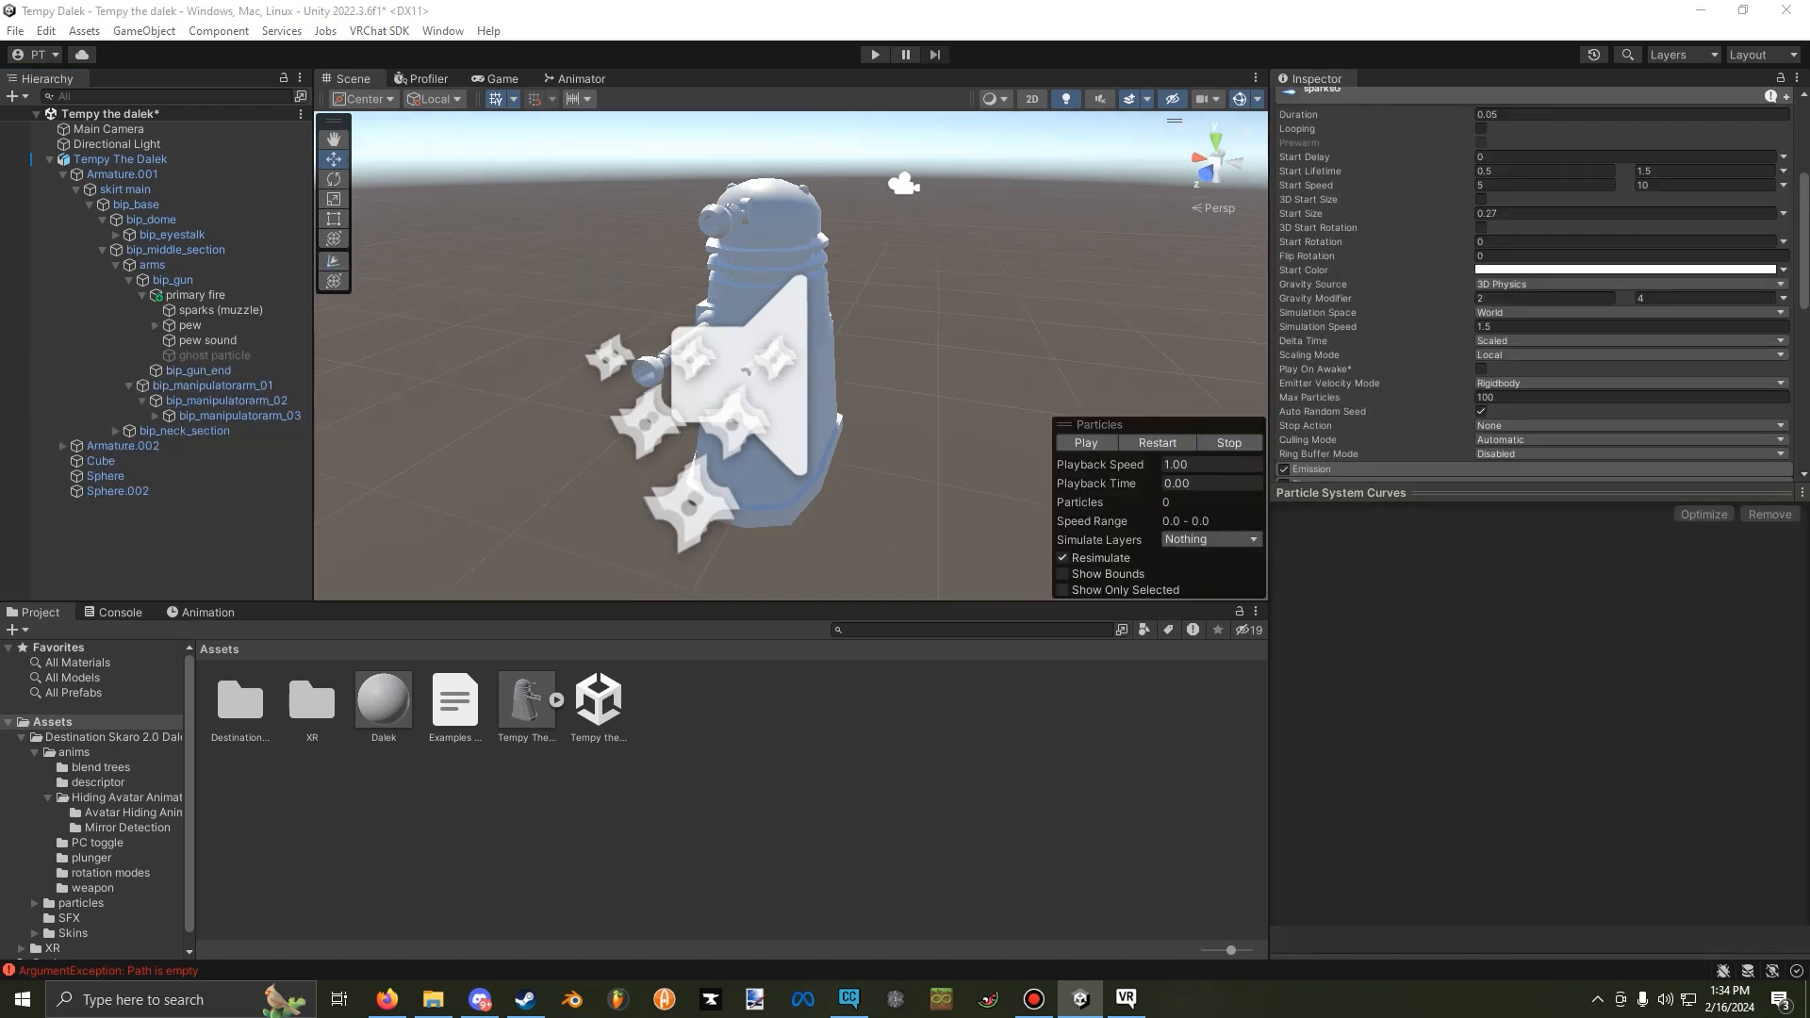
left_click_drag(777, 91, 684, 85)
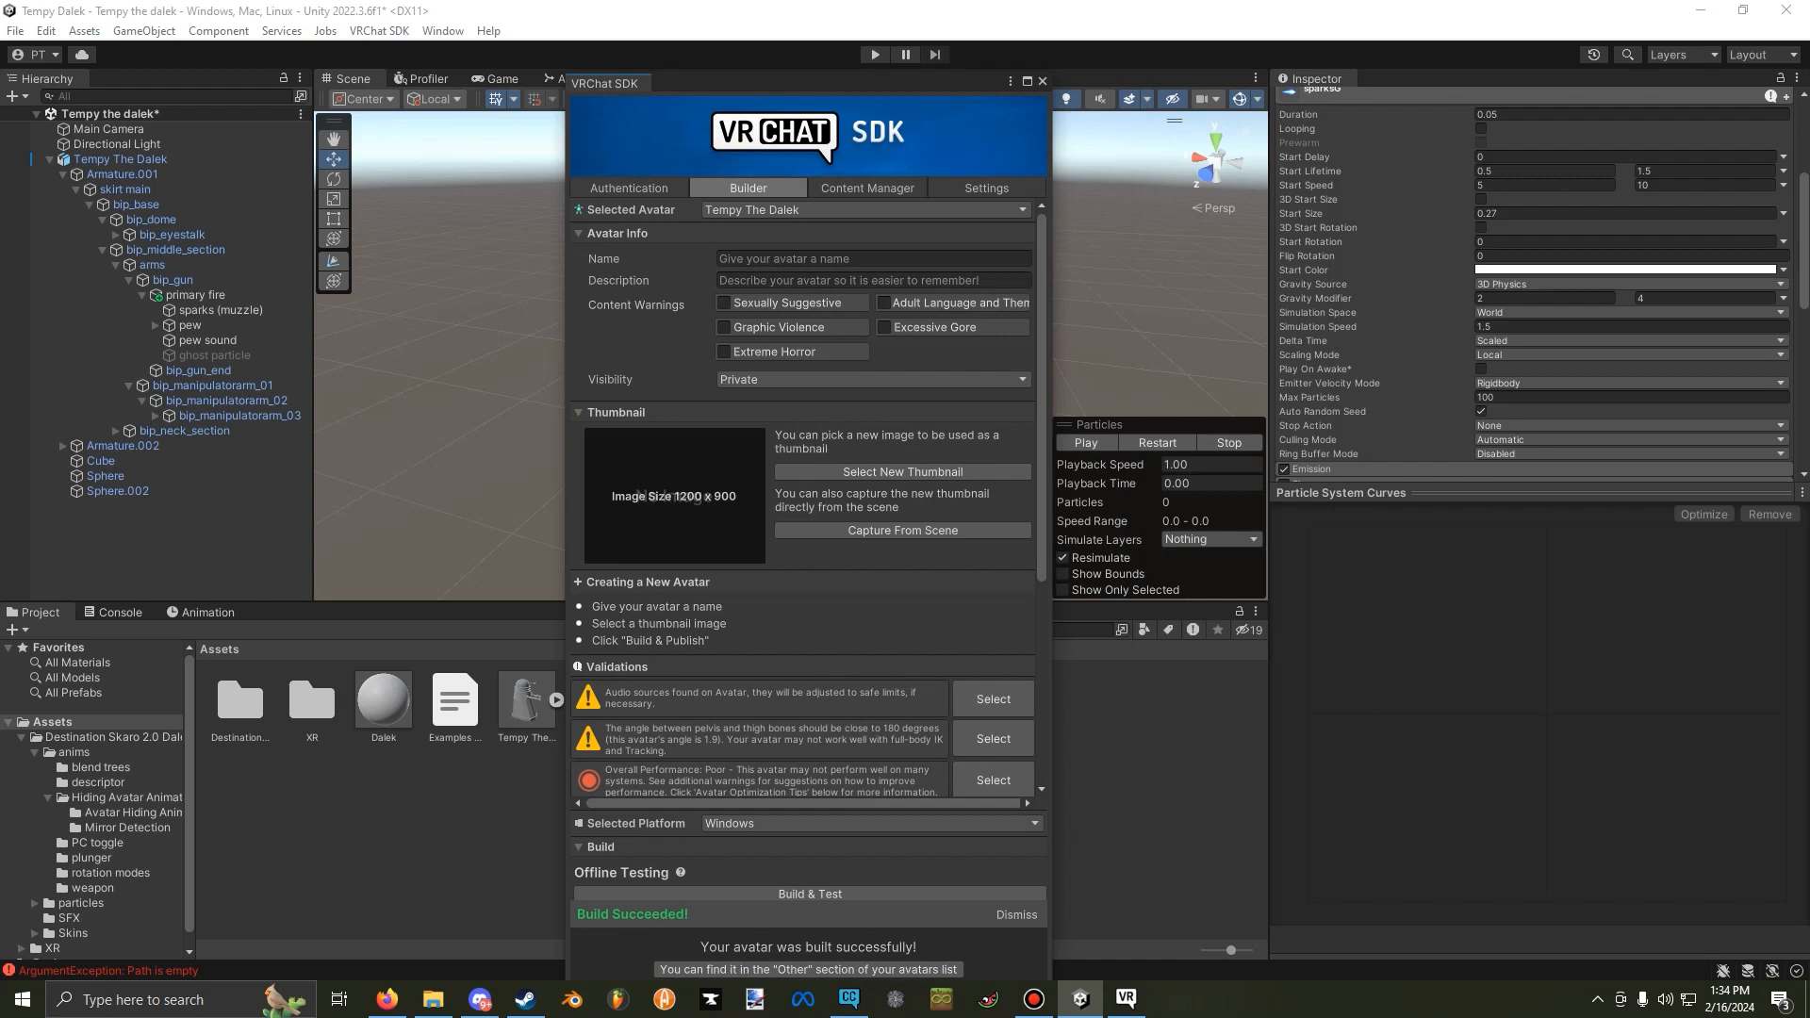
scroll(674, 496, "down", 3)
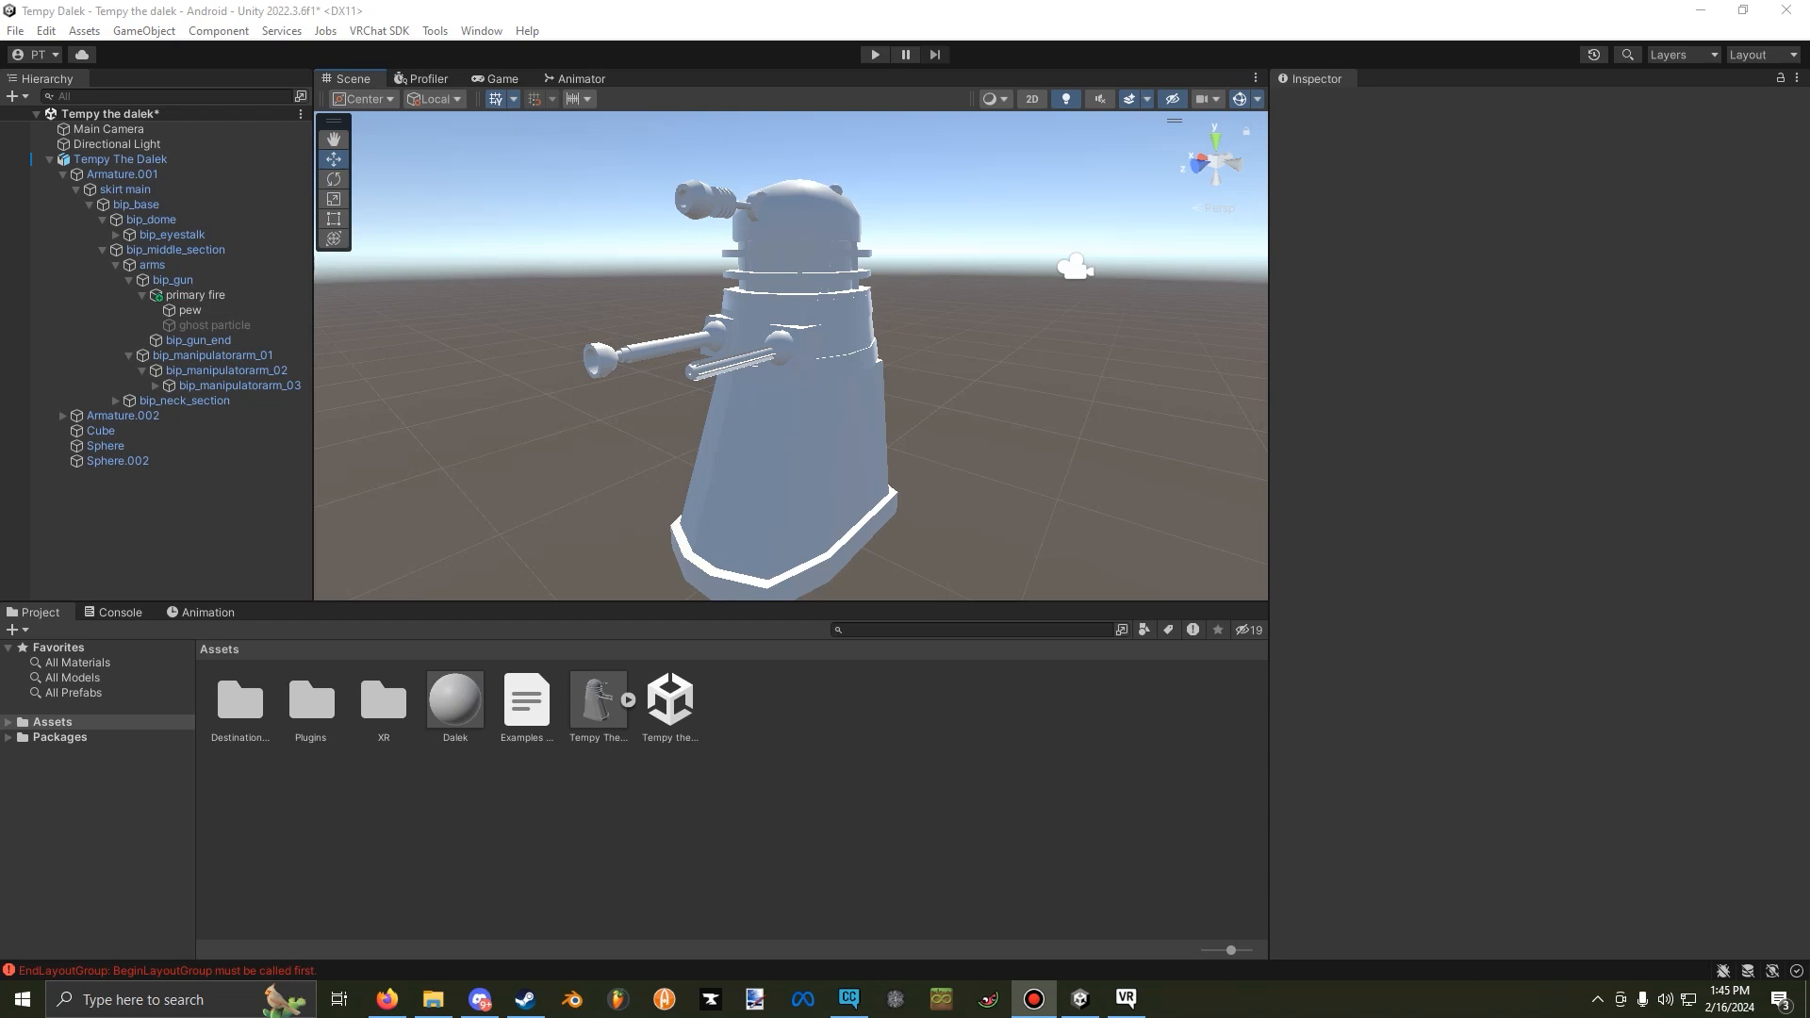
Import all files of the VRC_Expression_Utility_2.4.2 package into the project.
left_click(1395, 528)
left_click(1131, 490)
left_click(990, 792)
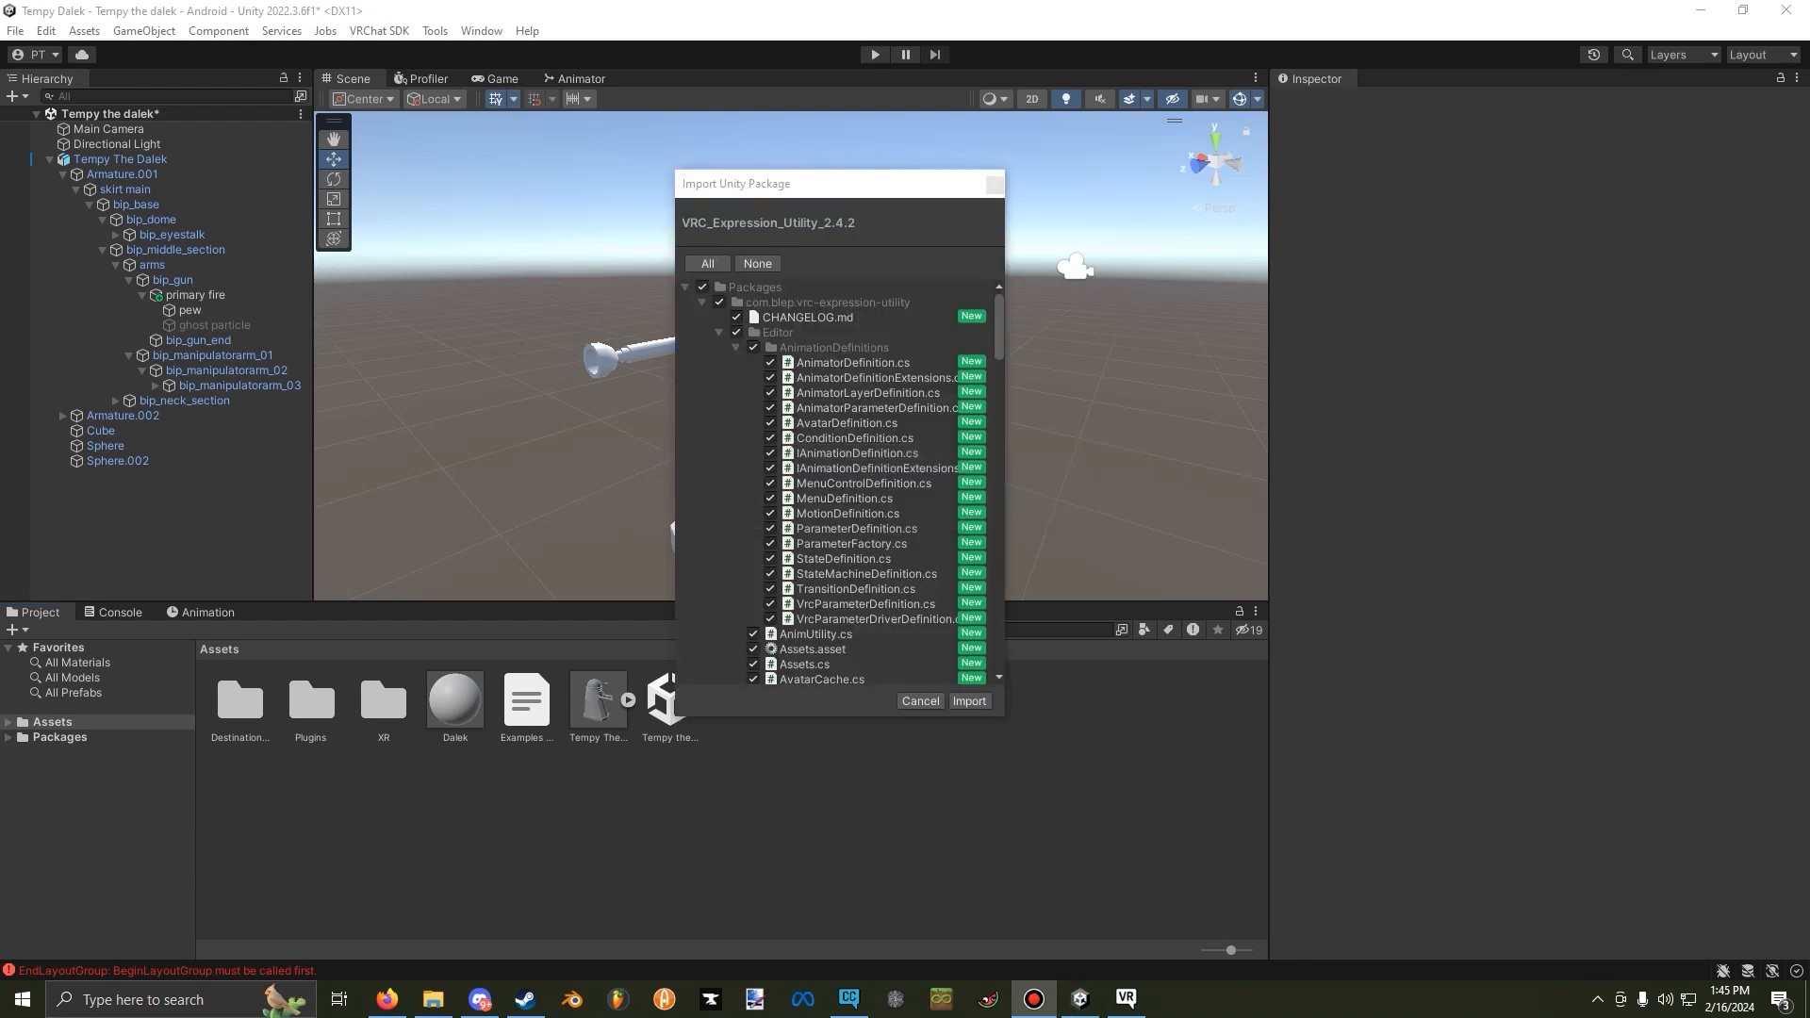
left_click(969, 702)
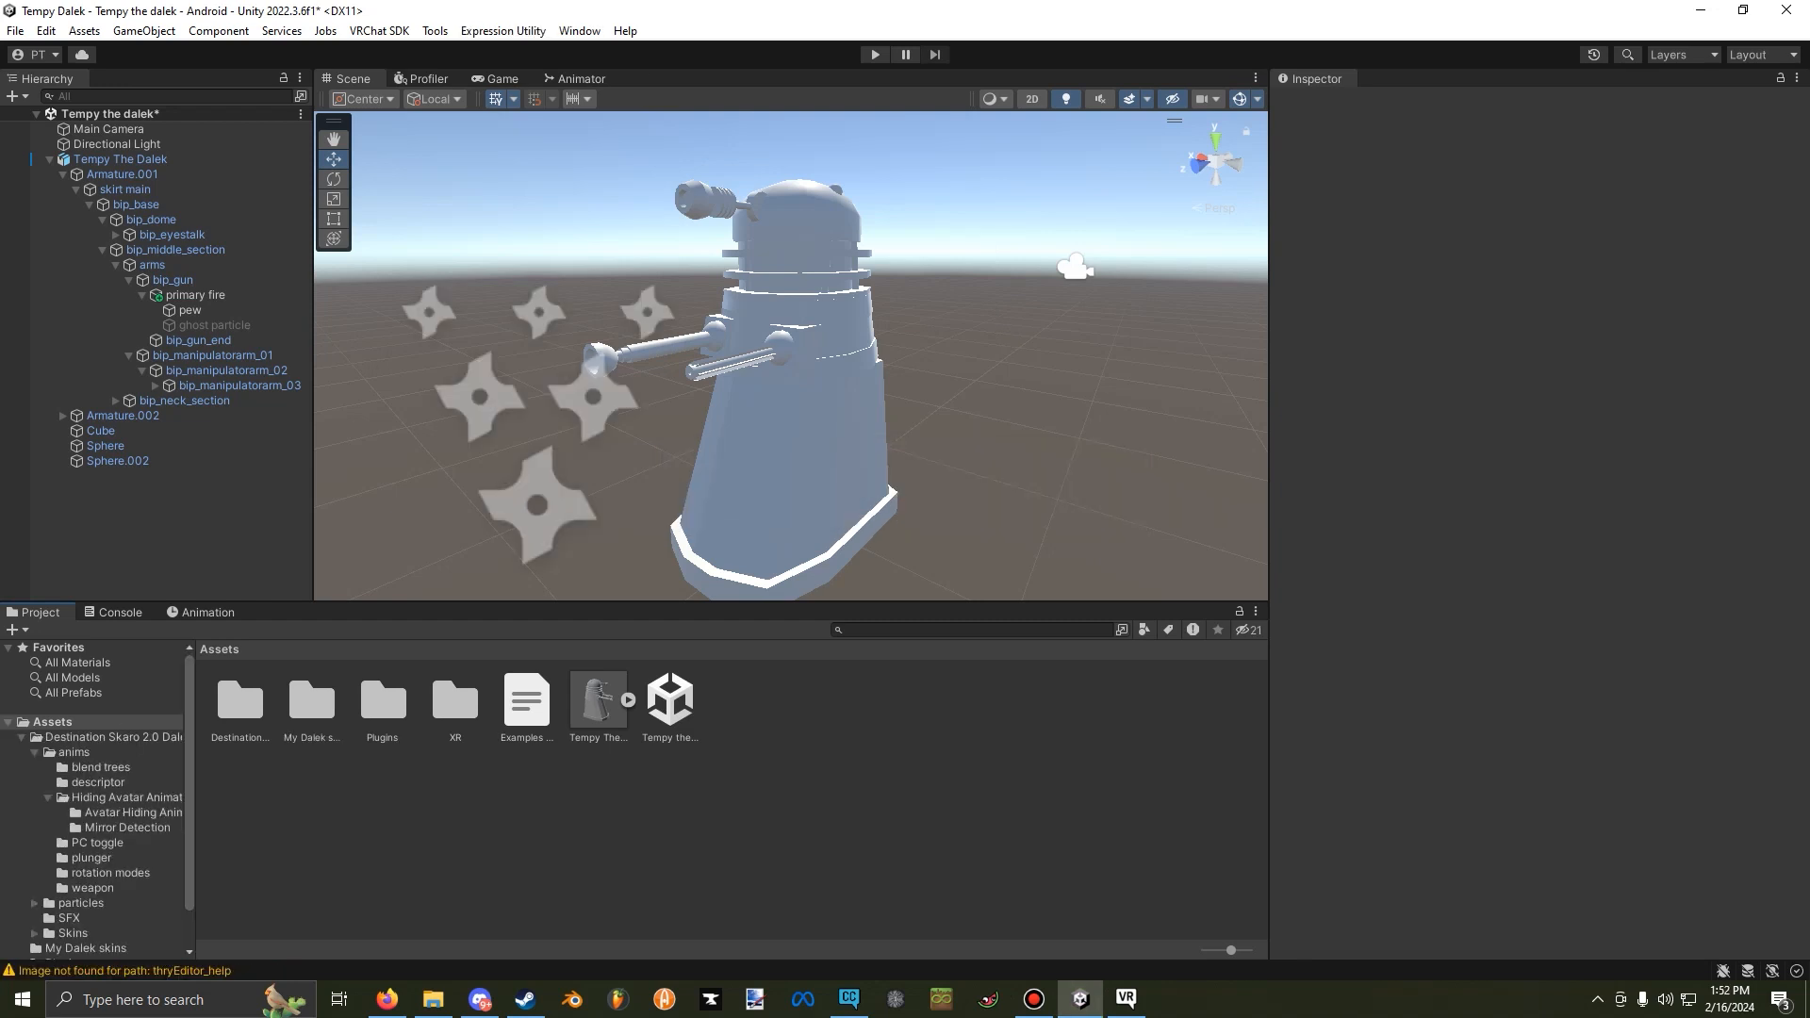
right_click(370, 790)
mouse_move(424, 239)
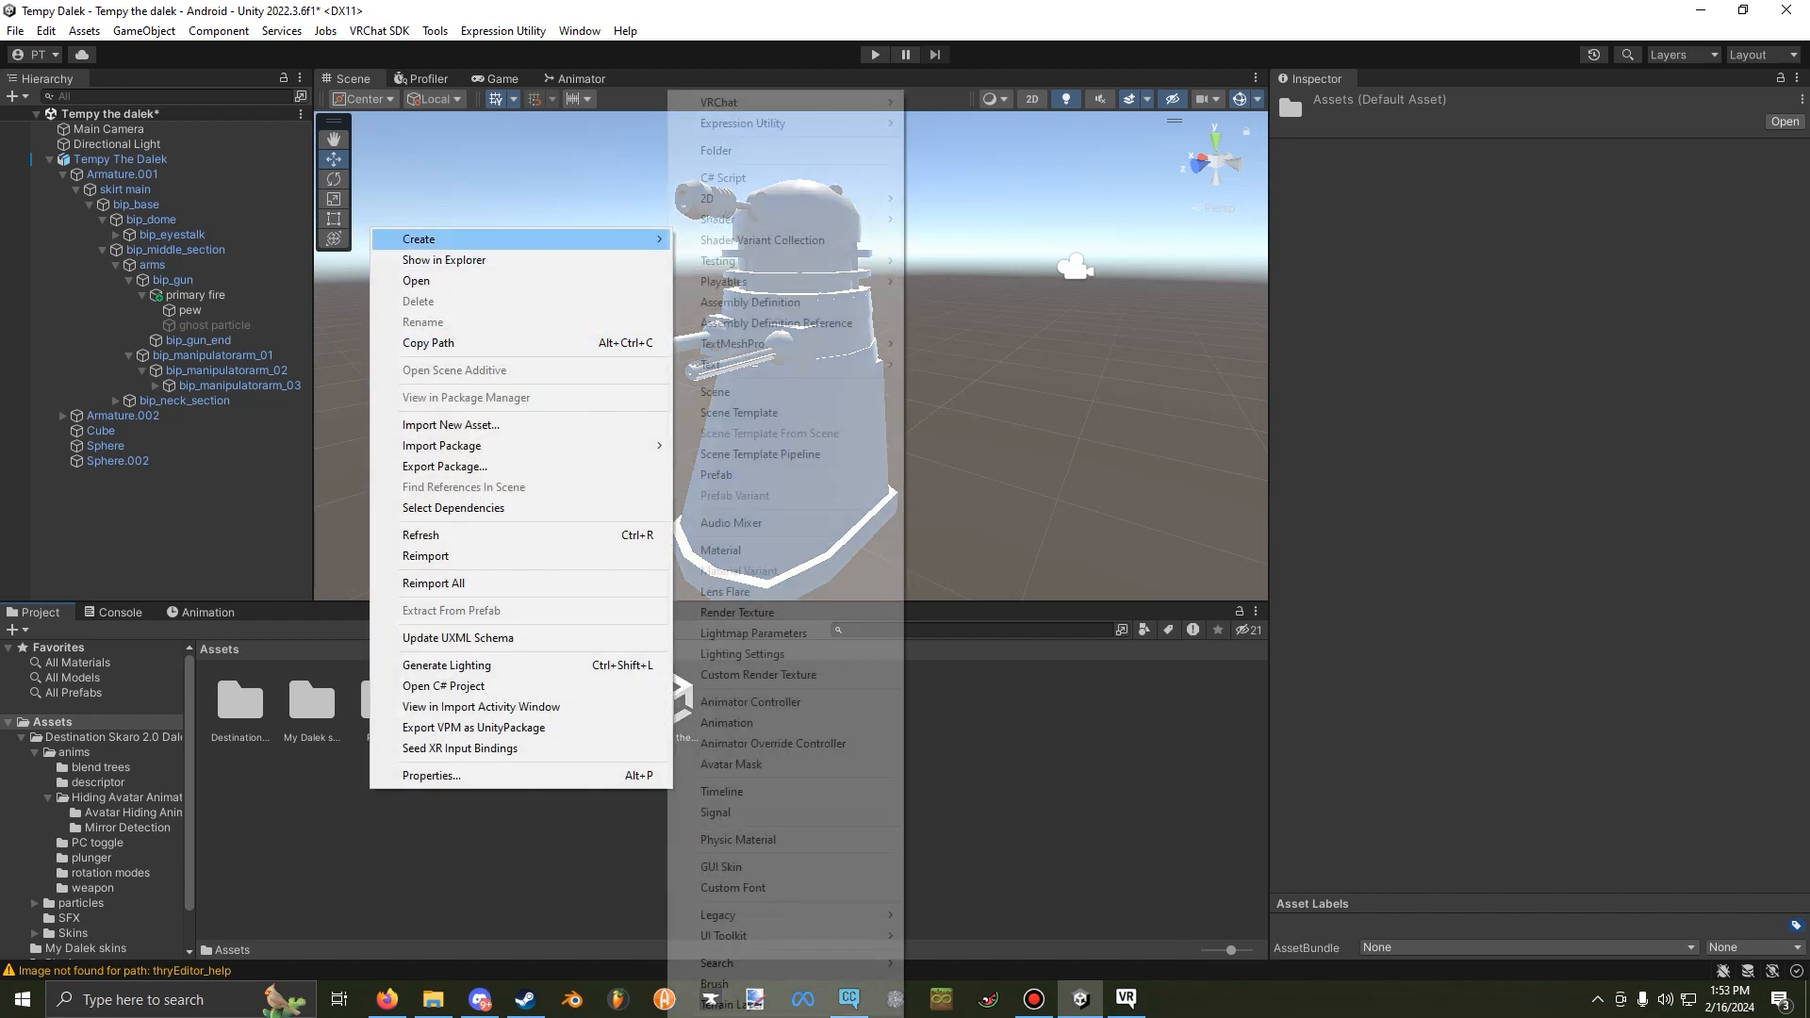
left_click(518, 848)
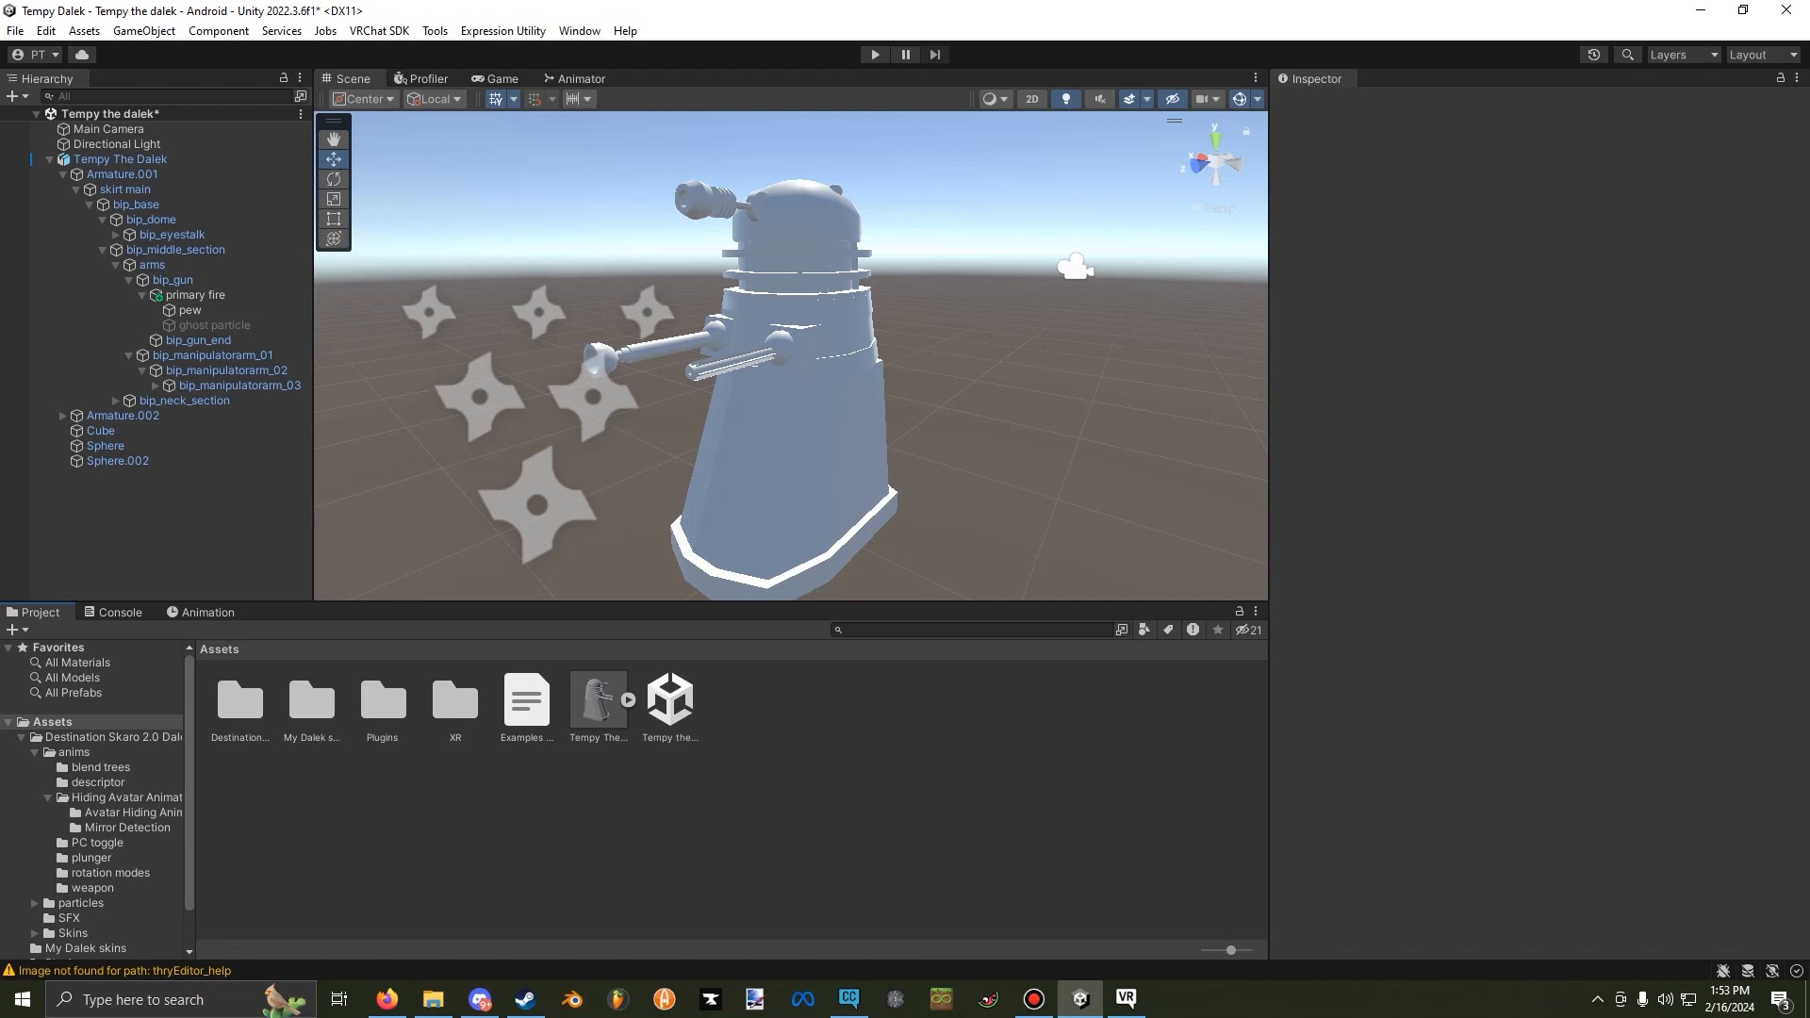
Look through the Dalek materials in the My Dalek skins folder.
double_click(311, 702)
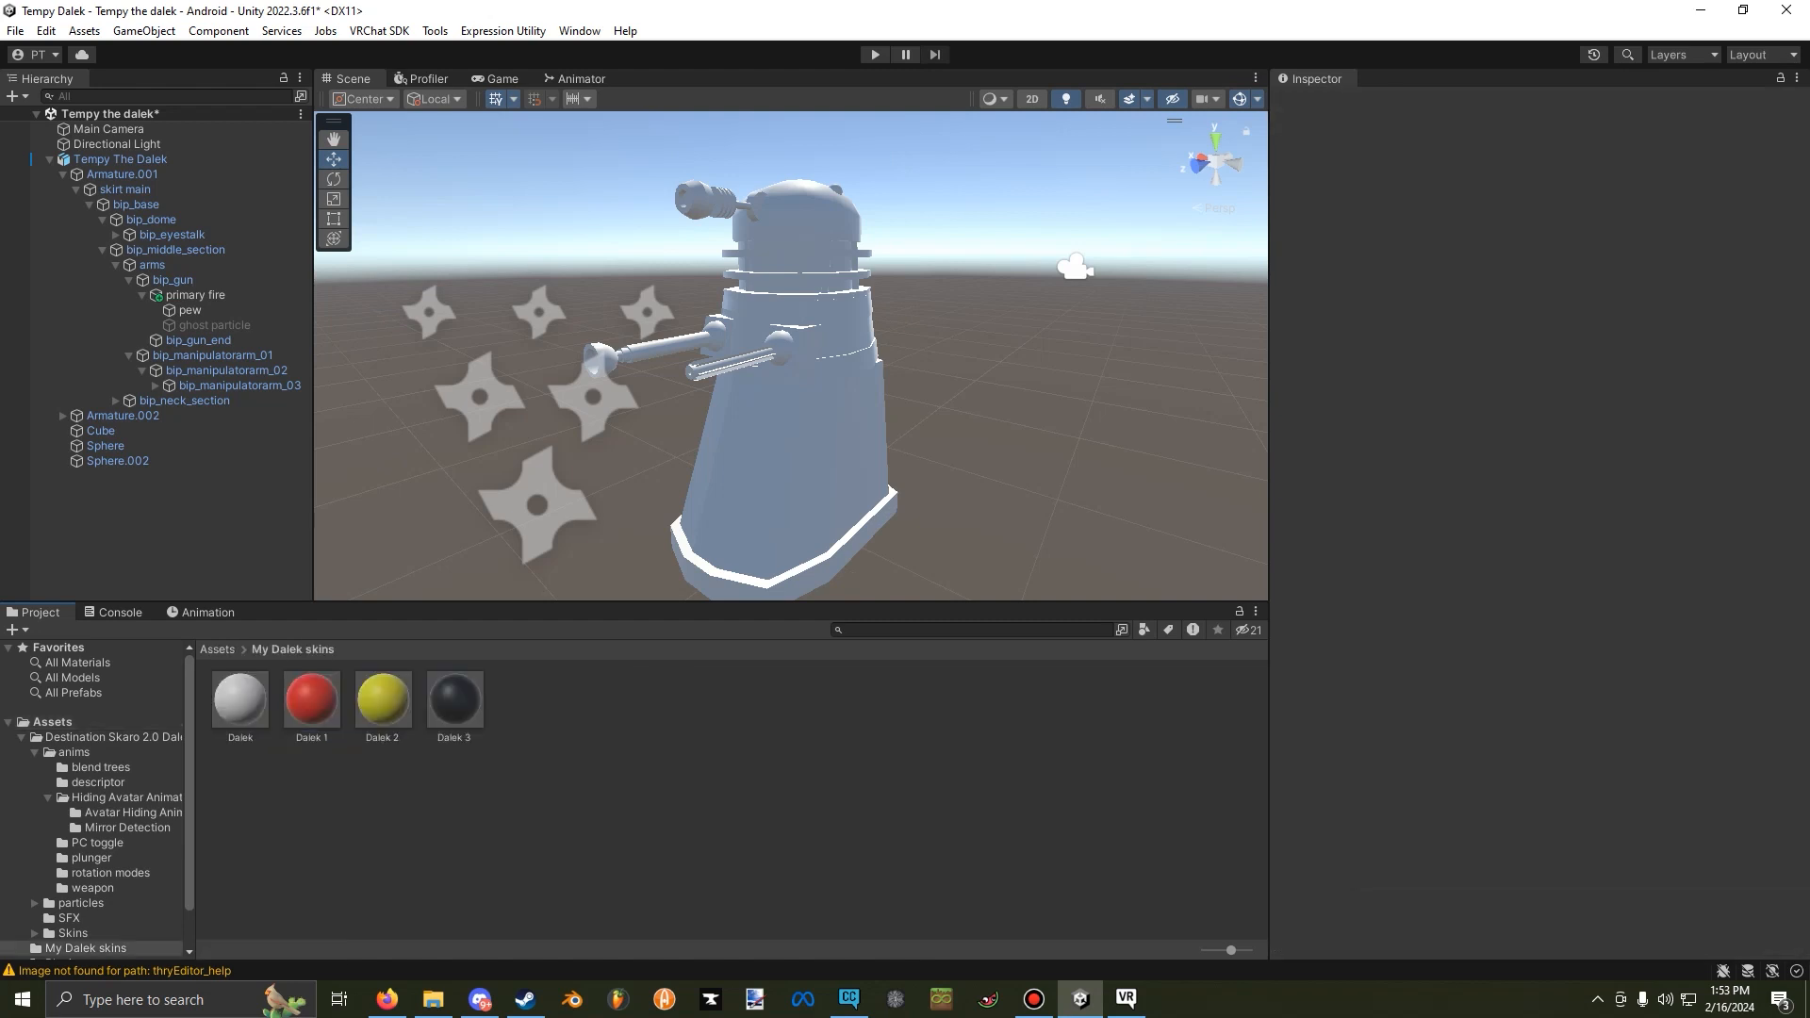
left_click(241, 700)
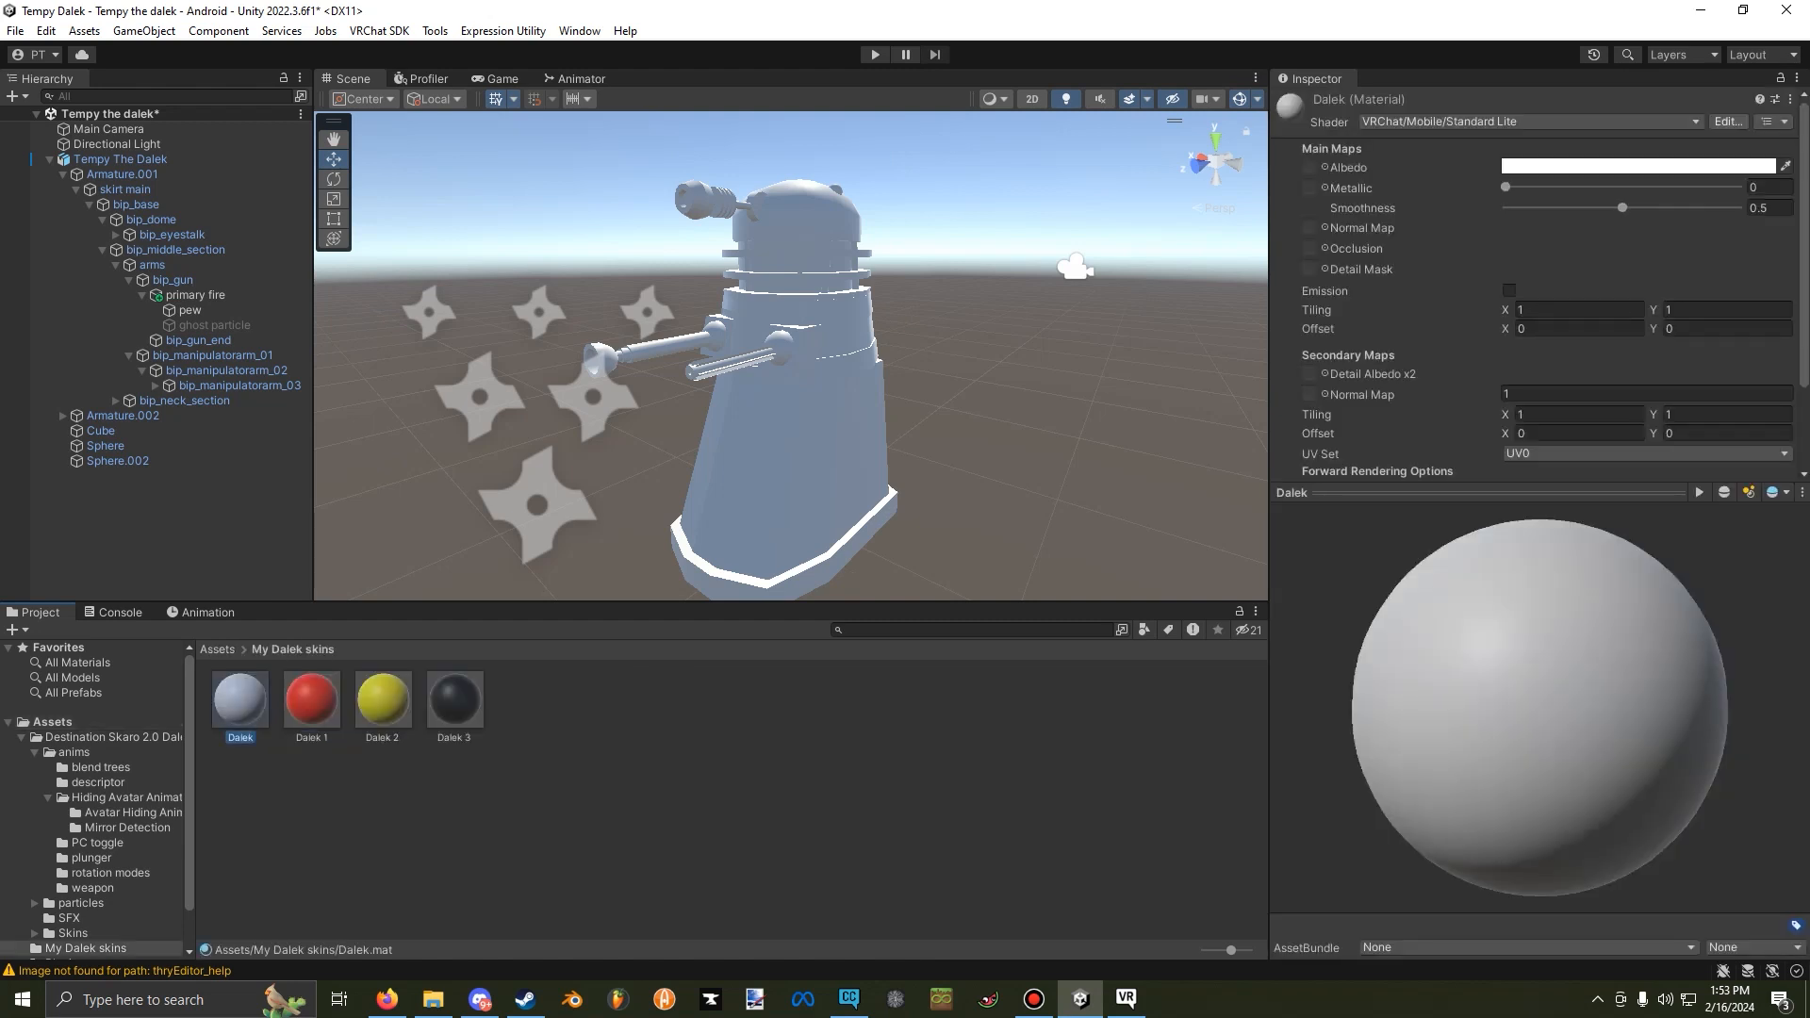
left_click(311, 700)
left_click_drag(311, 700, 405, 811)
left_click(405, 820)
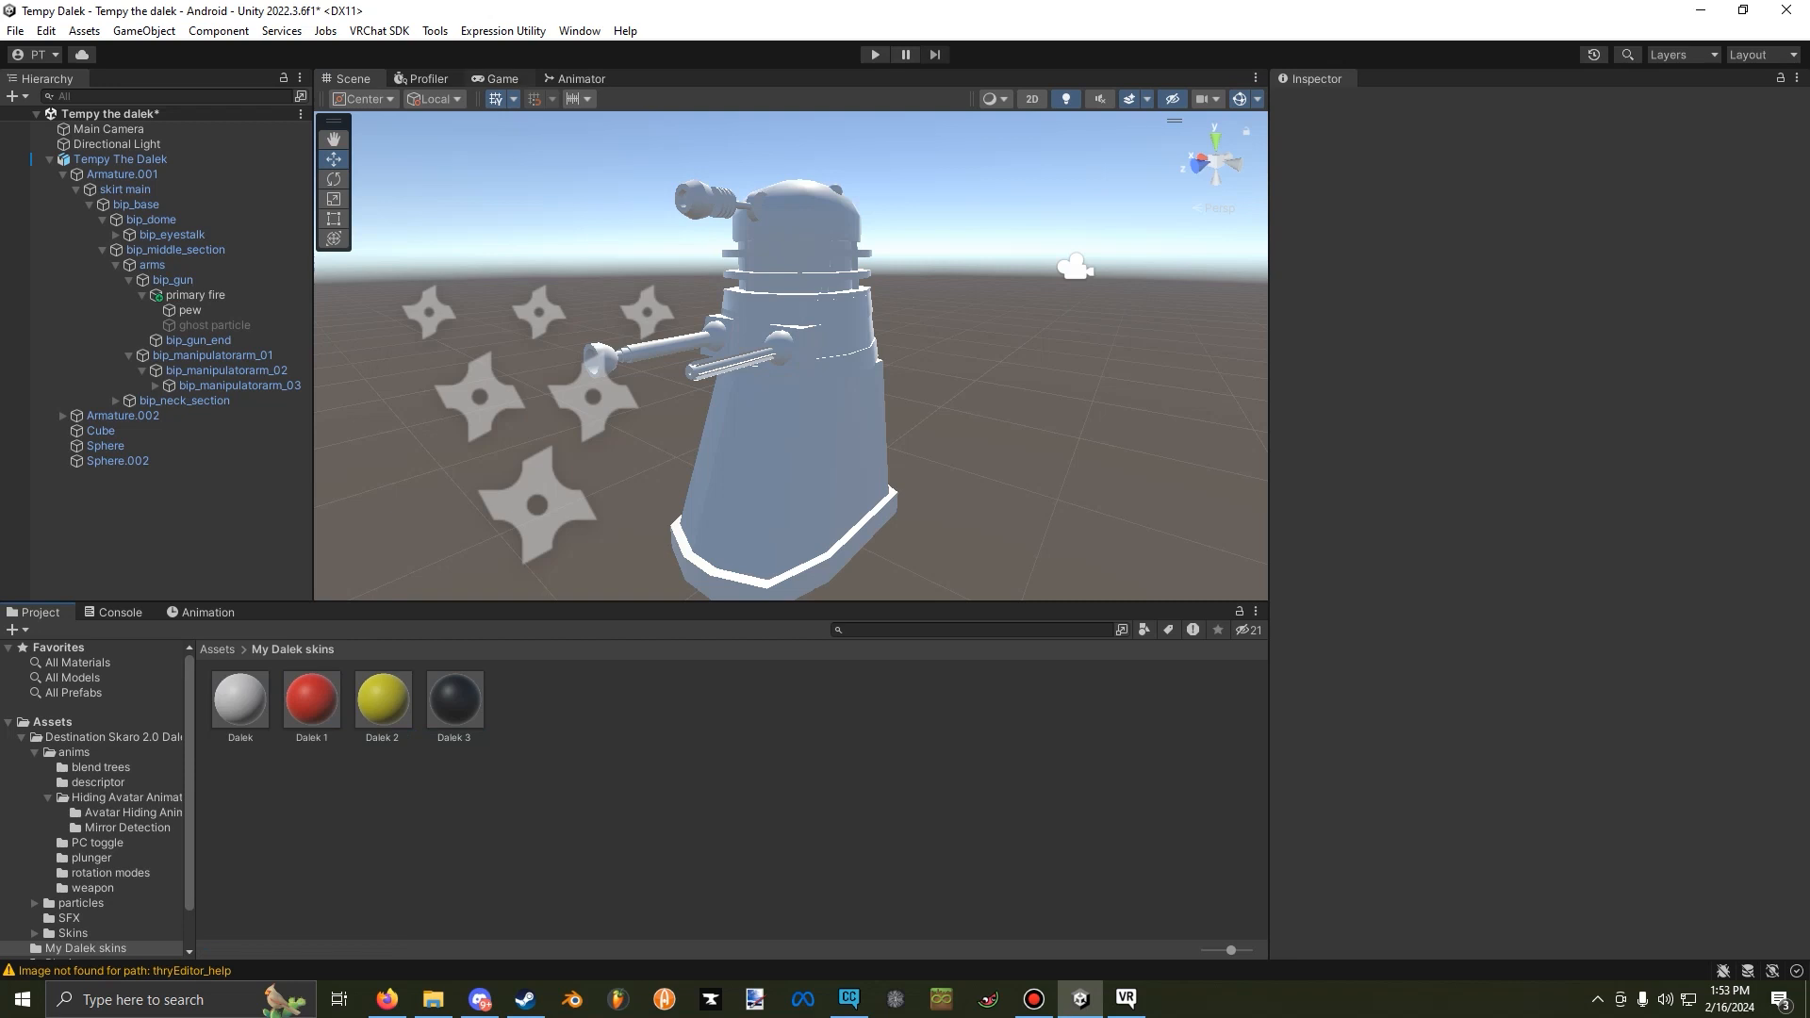
Create a Material Slider expression named "Dalek skins lol" for Tempy The Dalek with the Expression Utility.
left_click(502, 30)
left_click(537, 53)
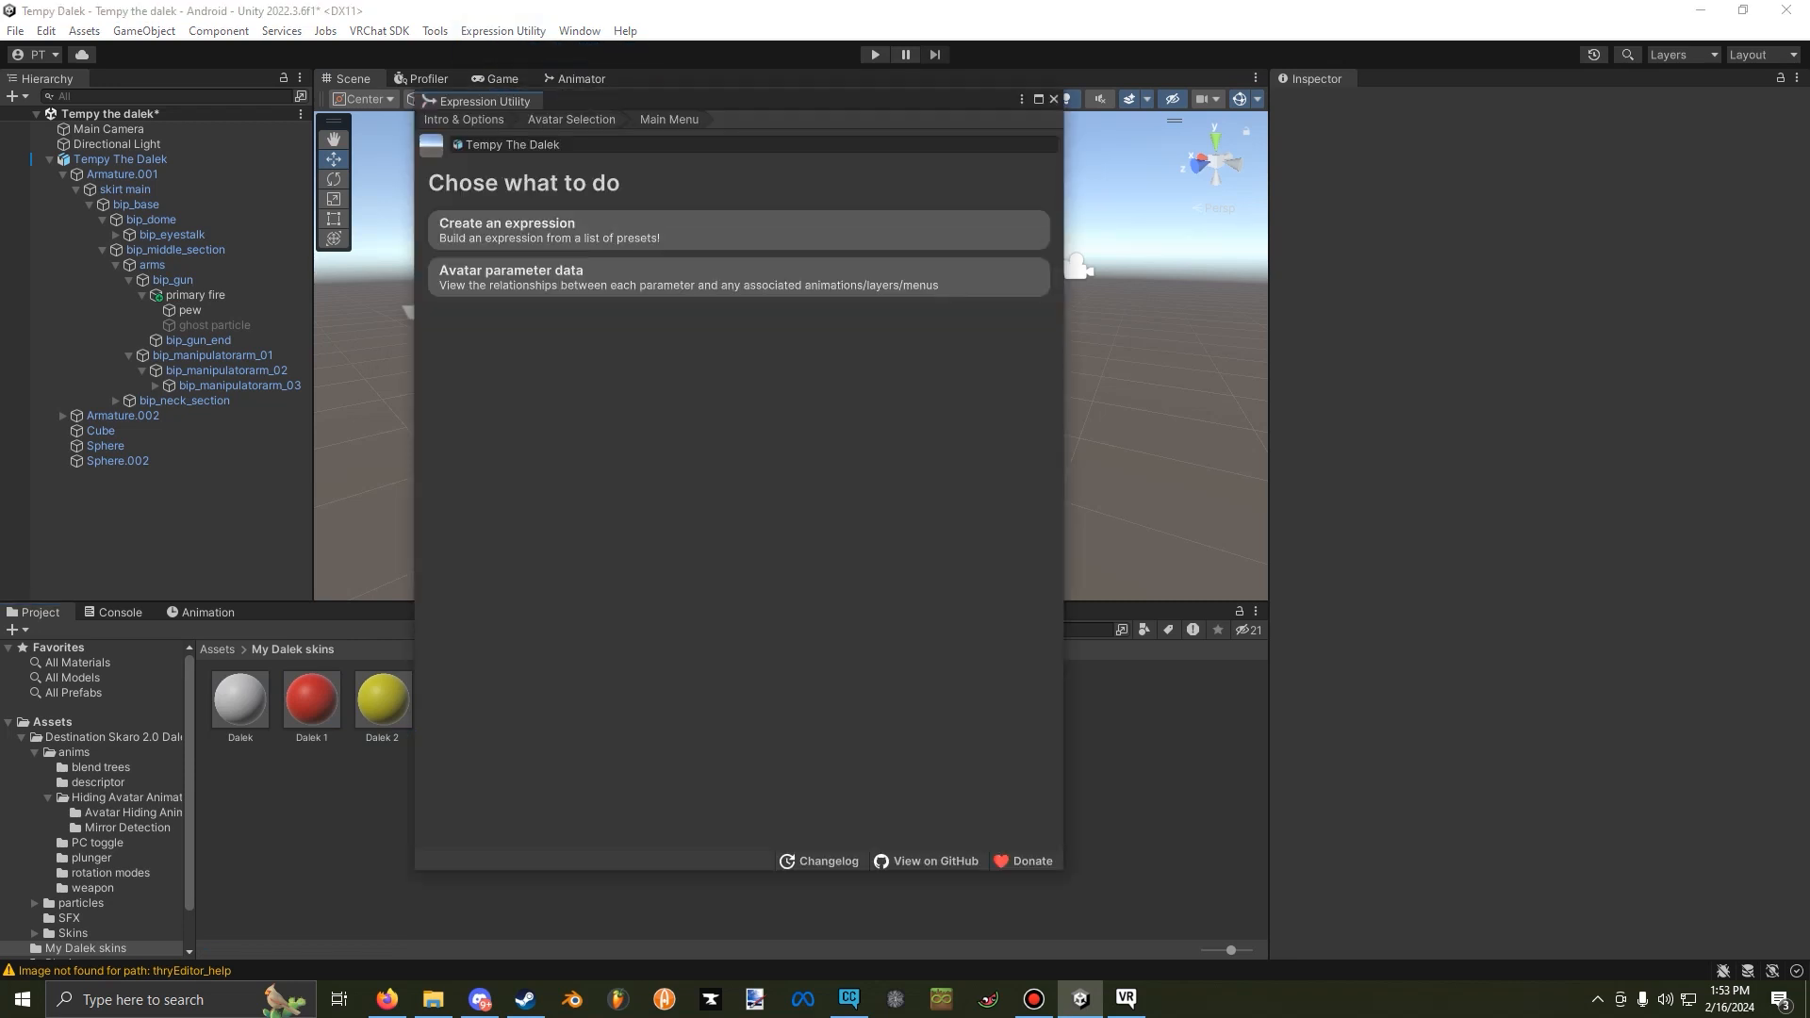
left_click(509, 230)
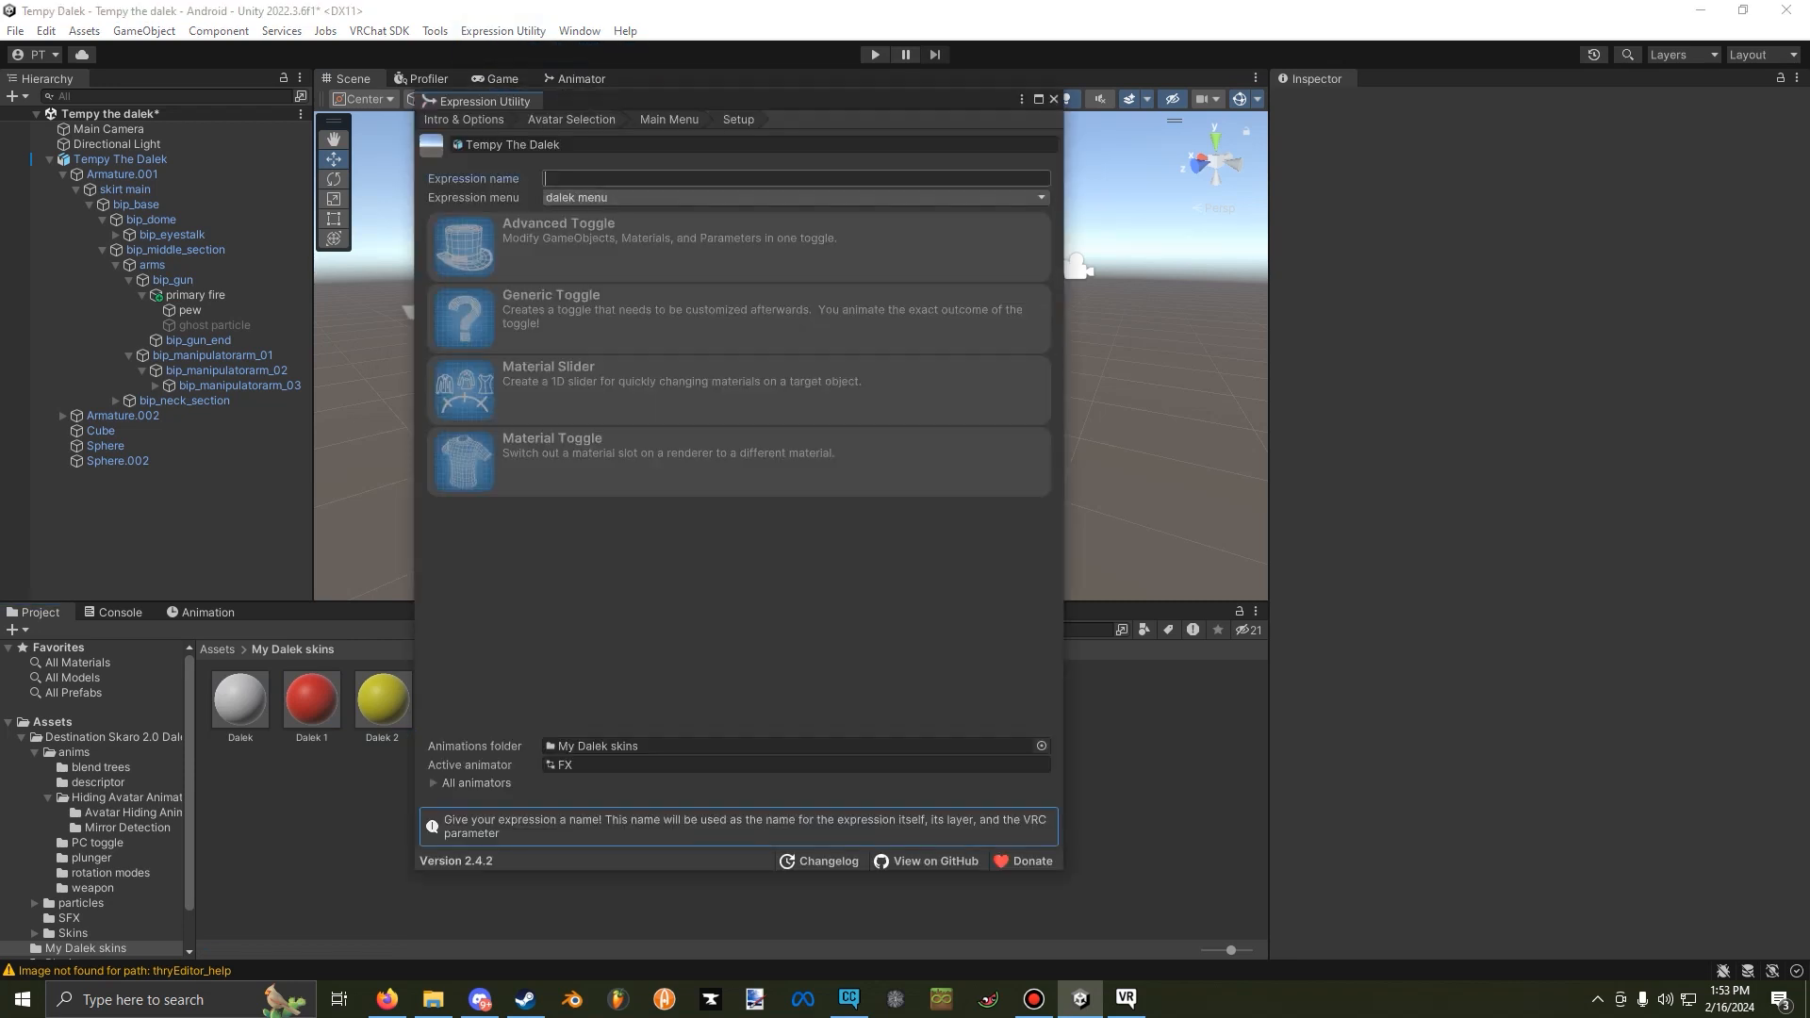
type("Dalek skins lol")
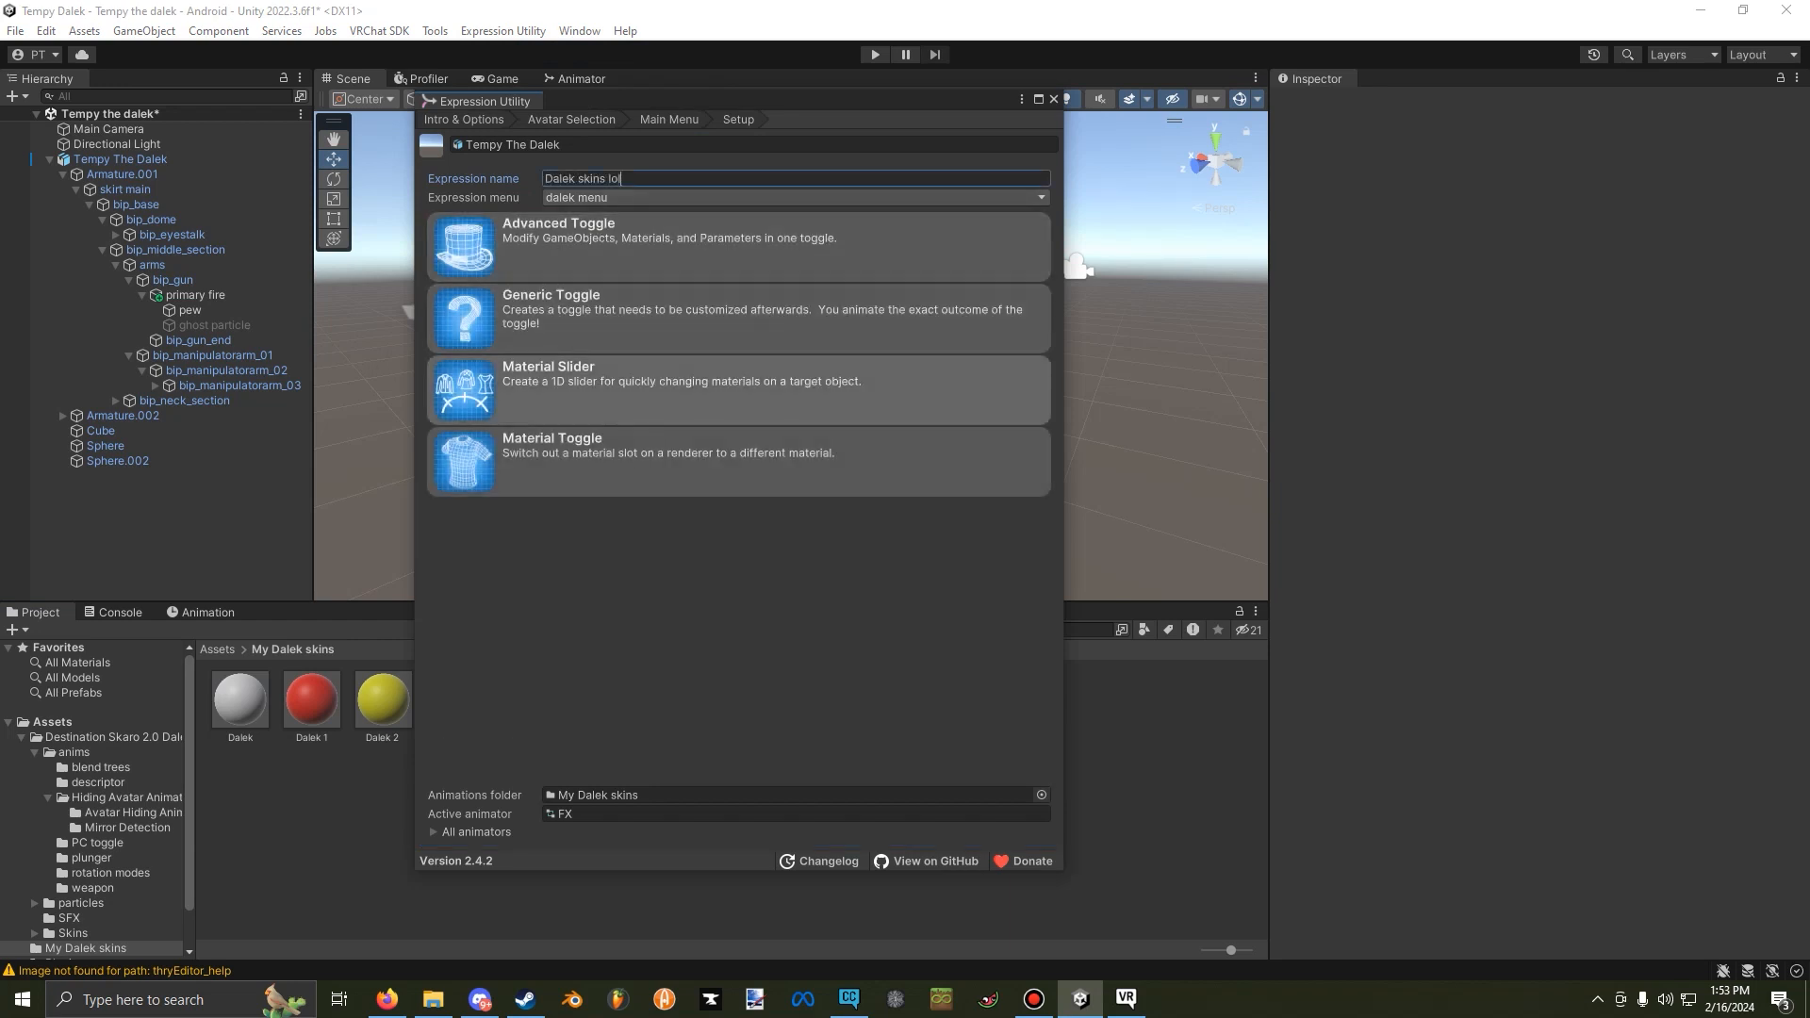
left_click(659, 388)
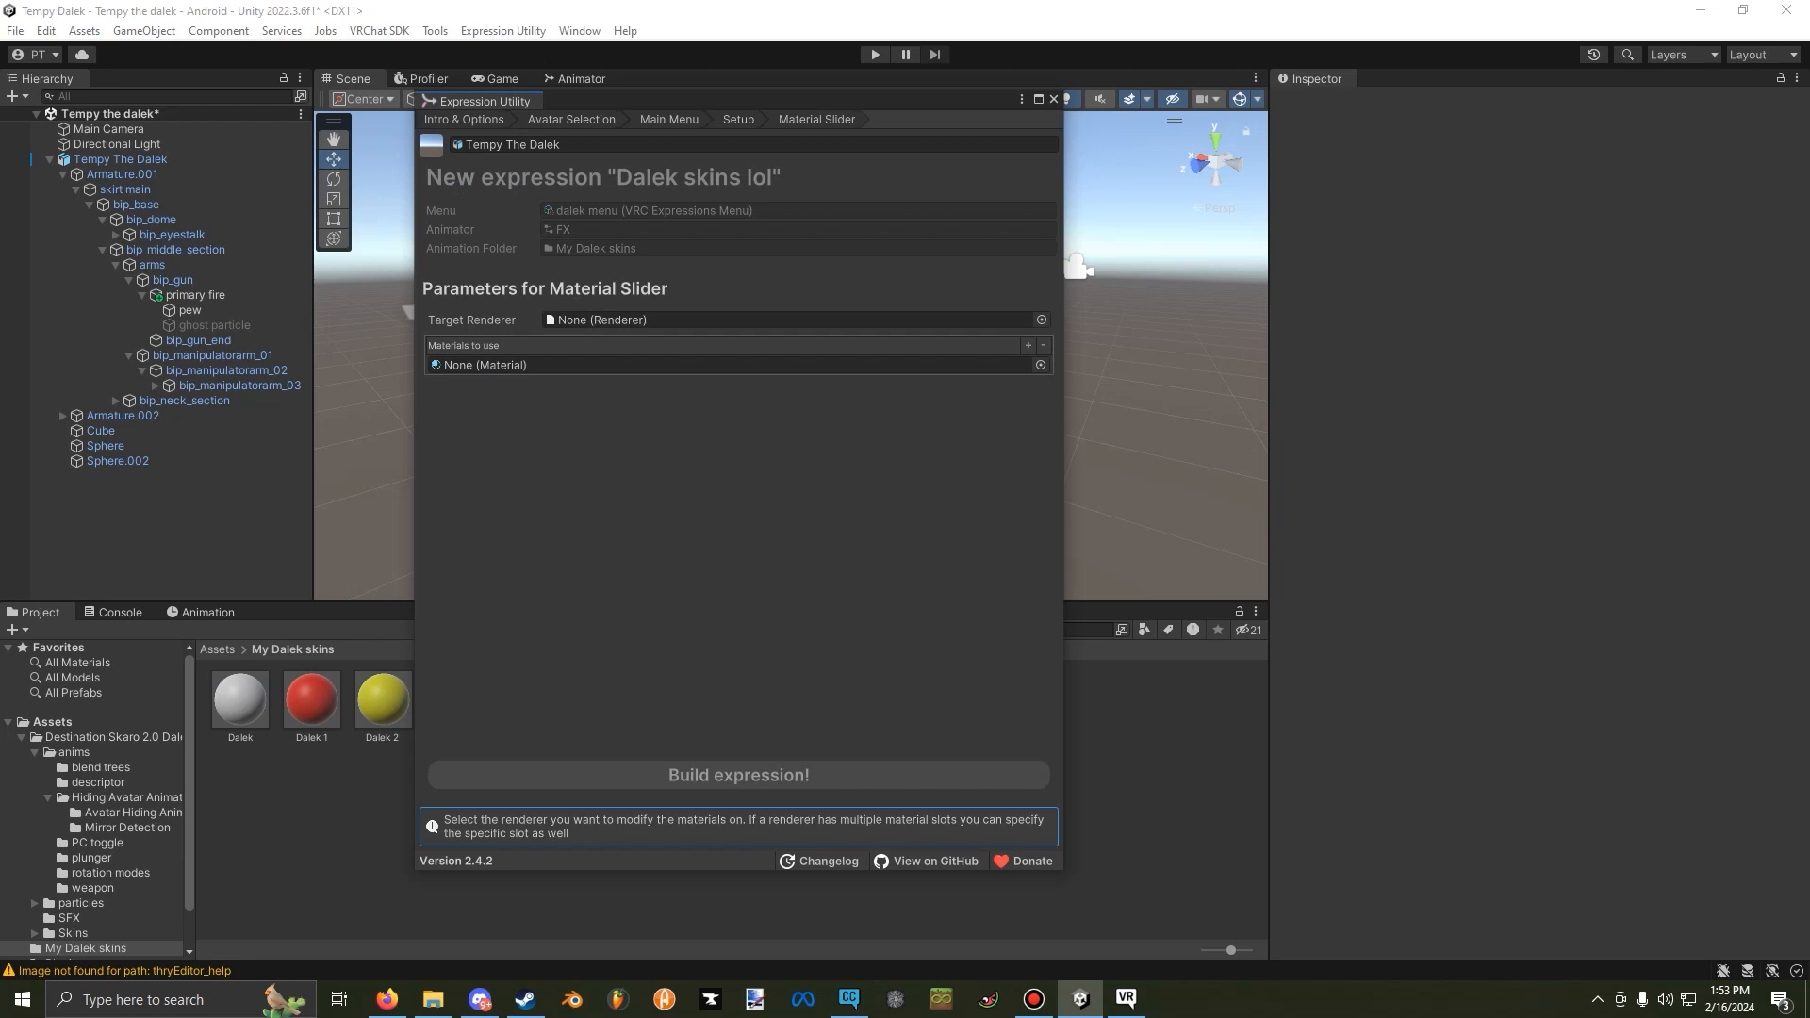
Set the slider's target renderer to Cube and add two more entries to the list of materials to use.
left_click(1041, 319)
double_click(1084, 381)
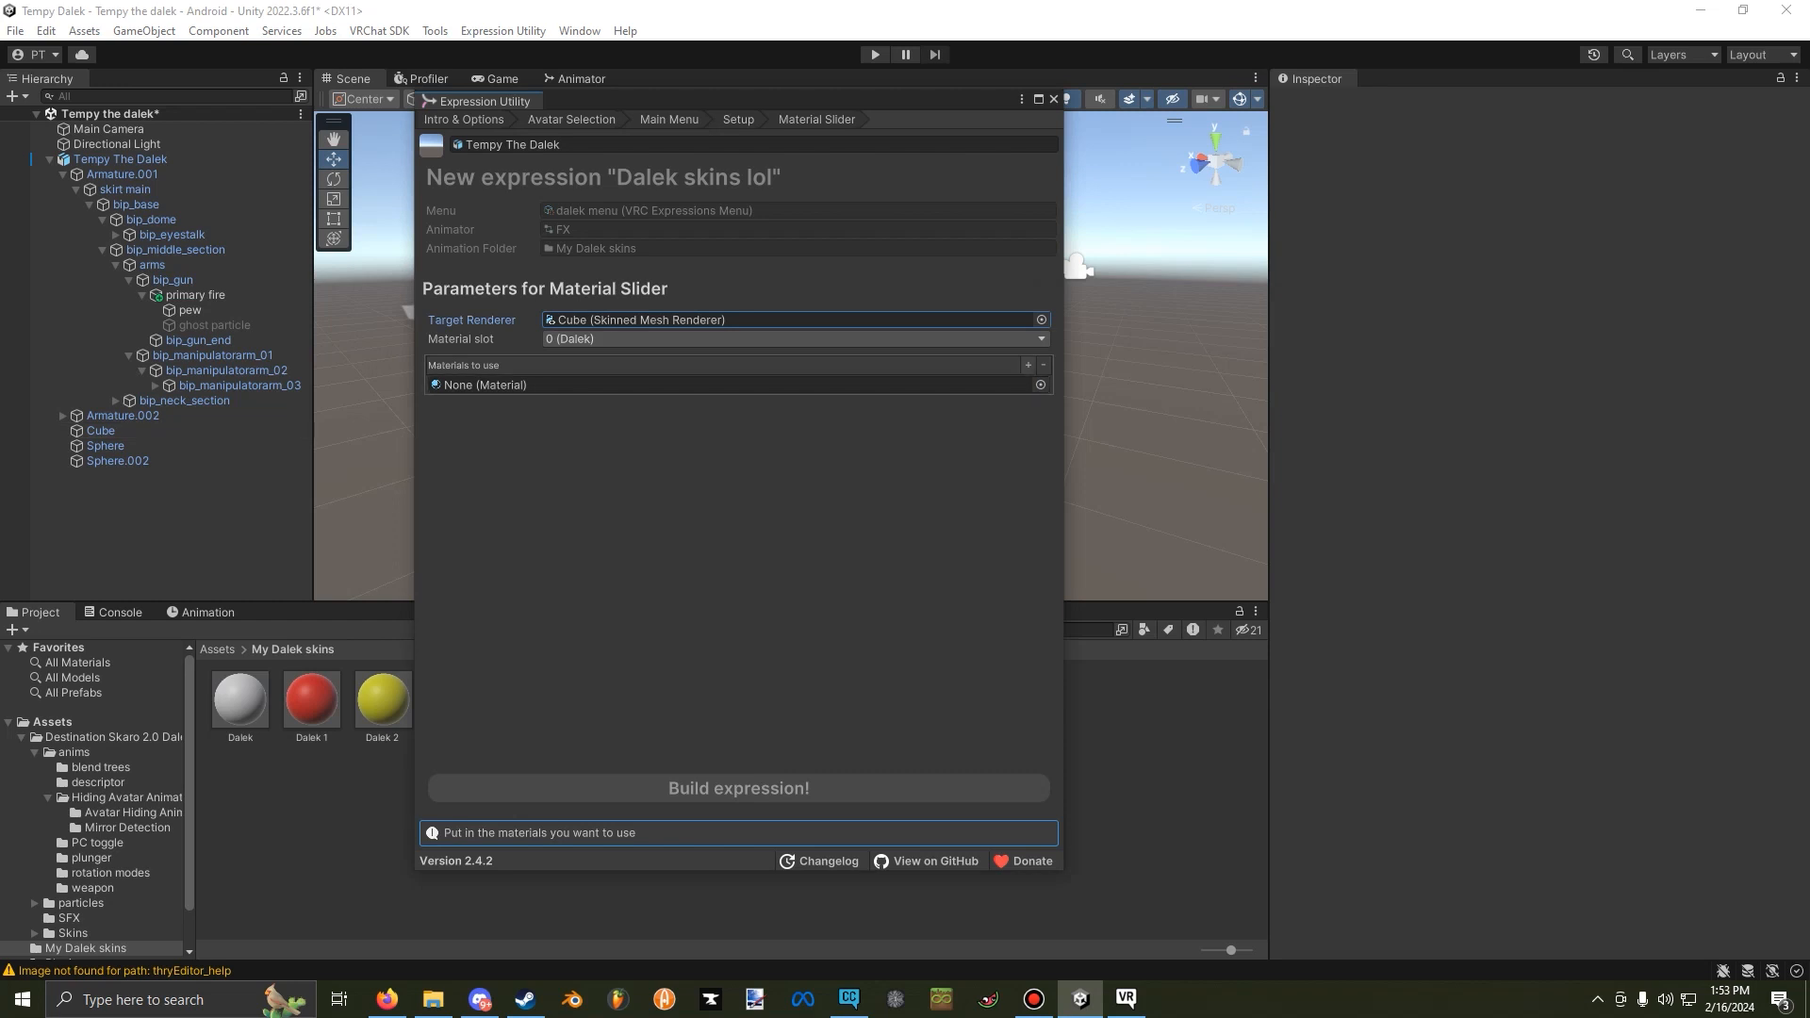
left_click(1028, 364)
left_click(1028, 365)
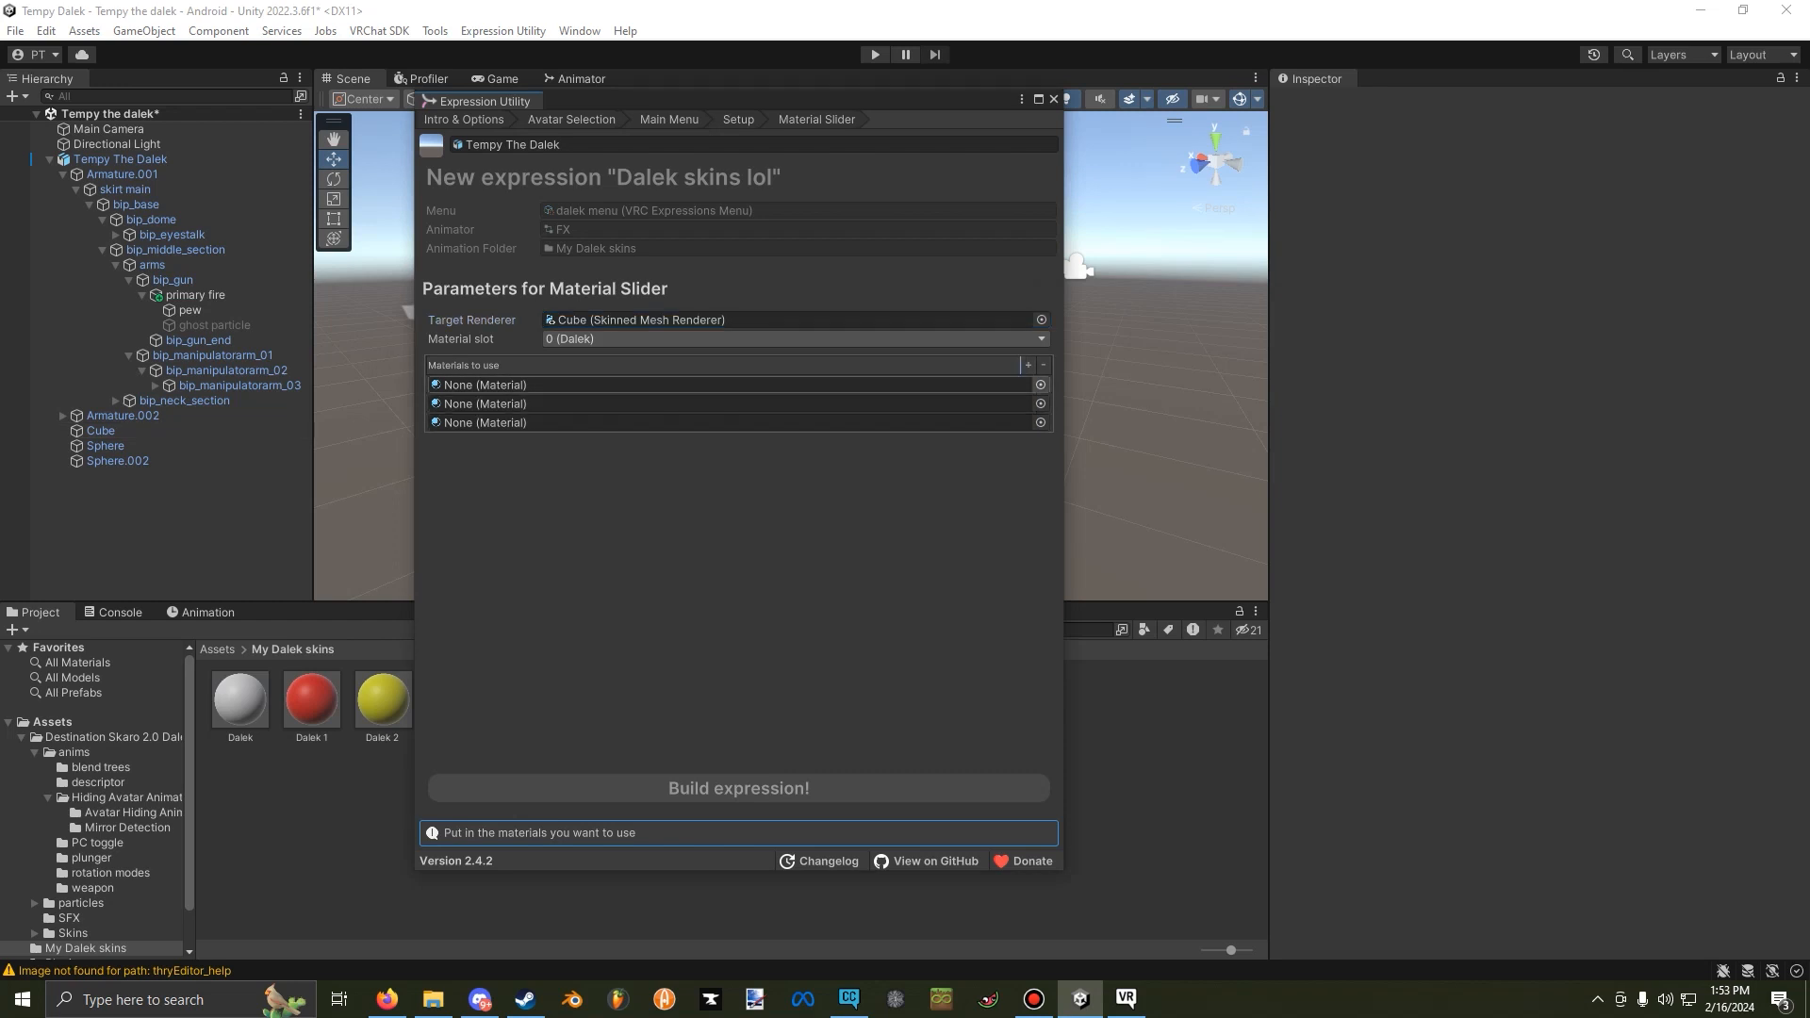
Assign Dalek 1, Dalek 2 and Dalek 3 as the slider's materials and build the expression.
left_click(1040, 384)
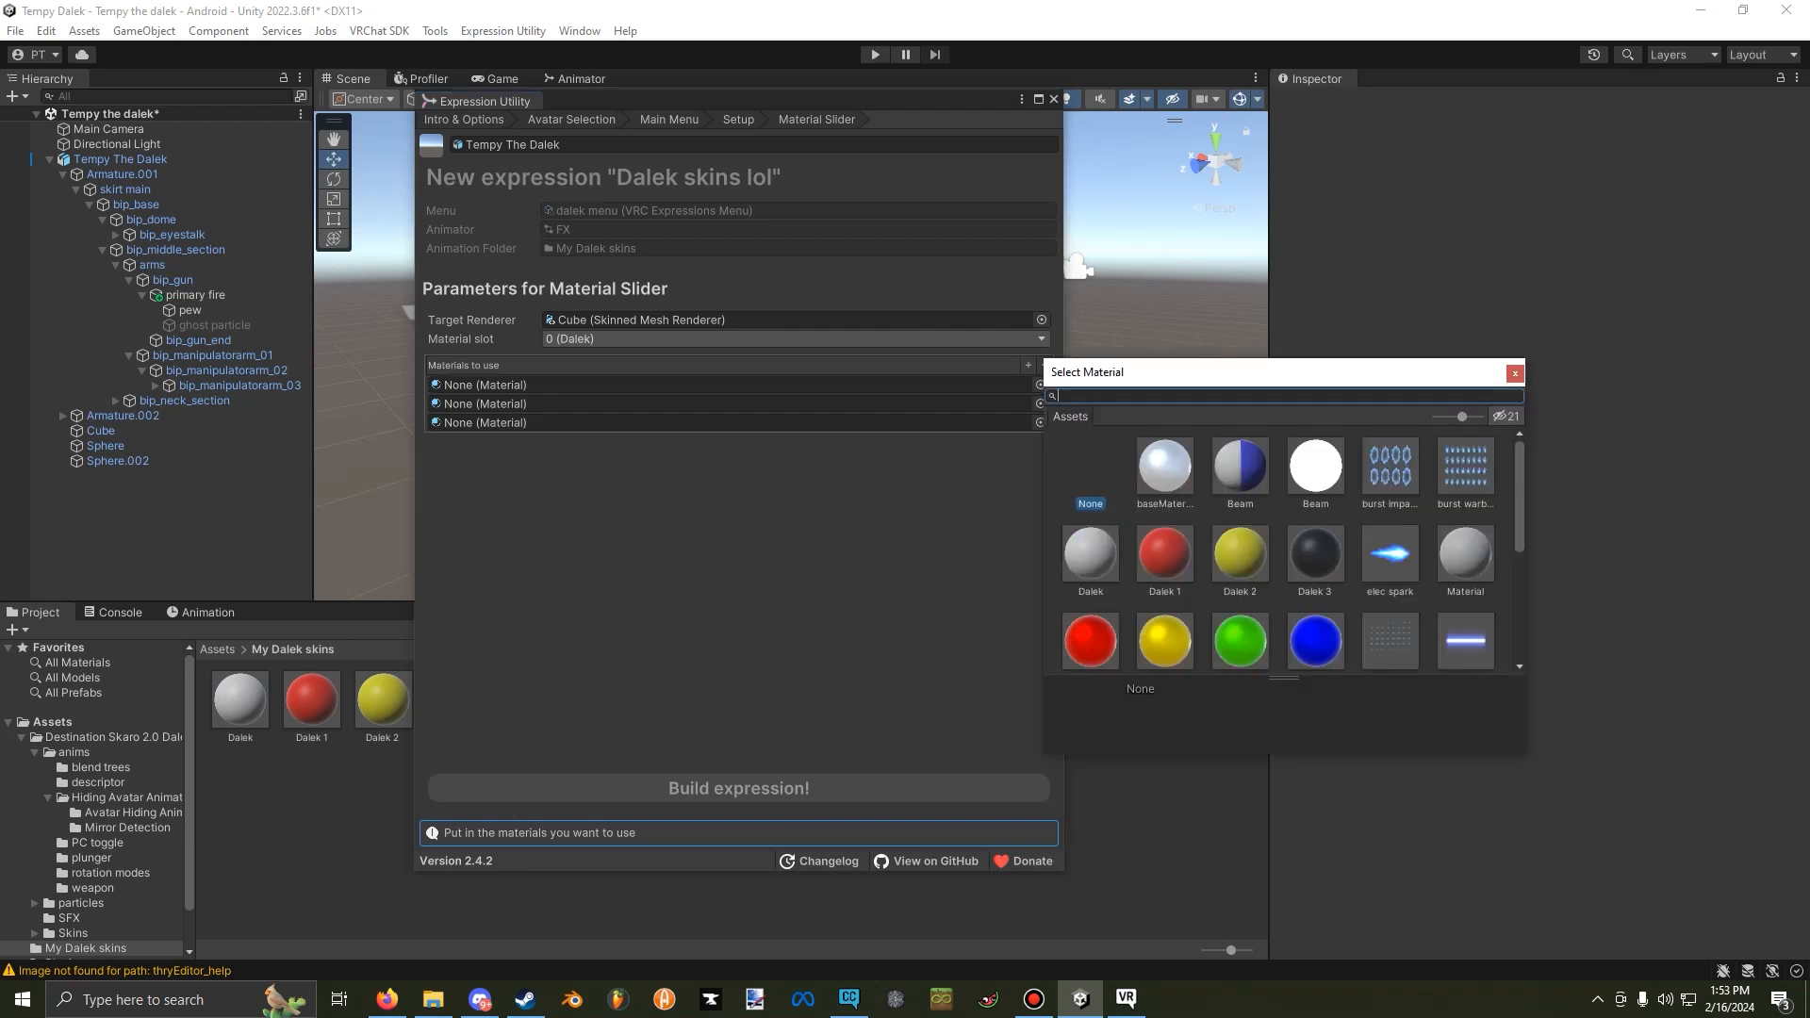
double_click(1165, 554)
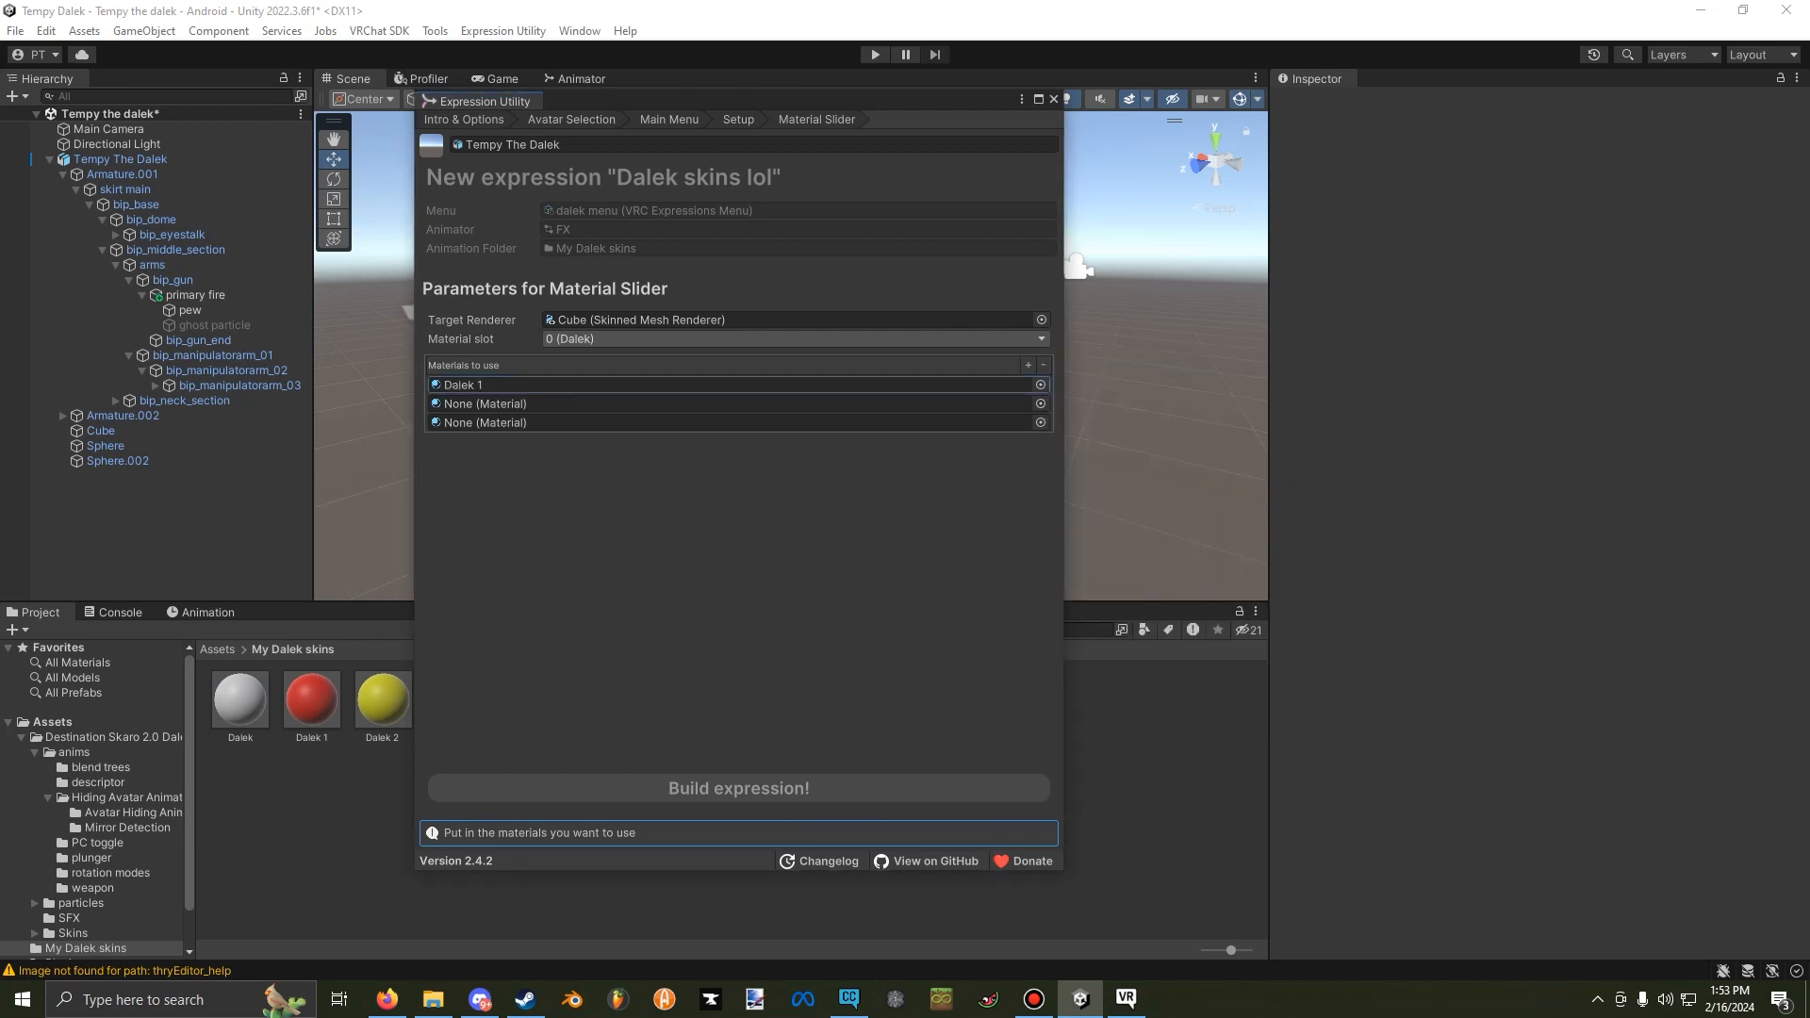
left_click(1040, 403)
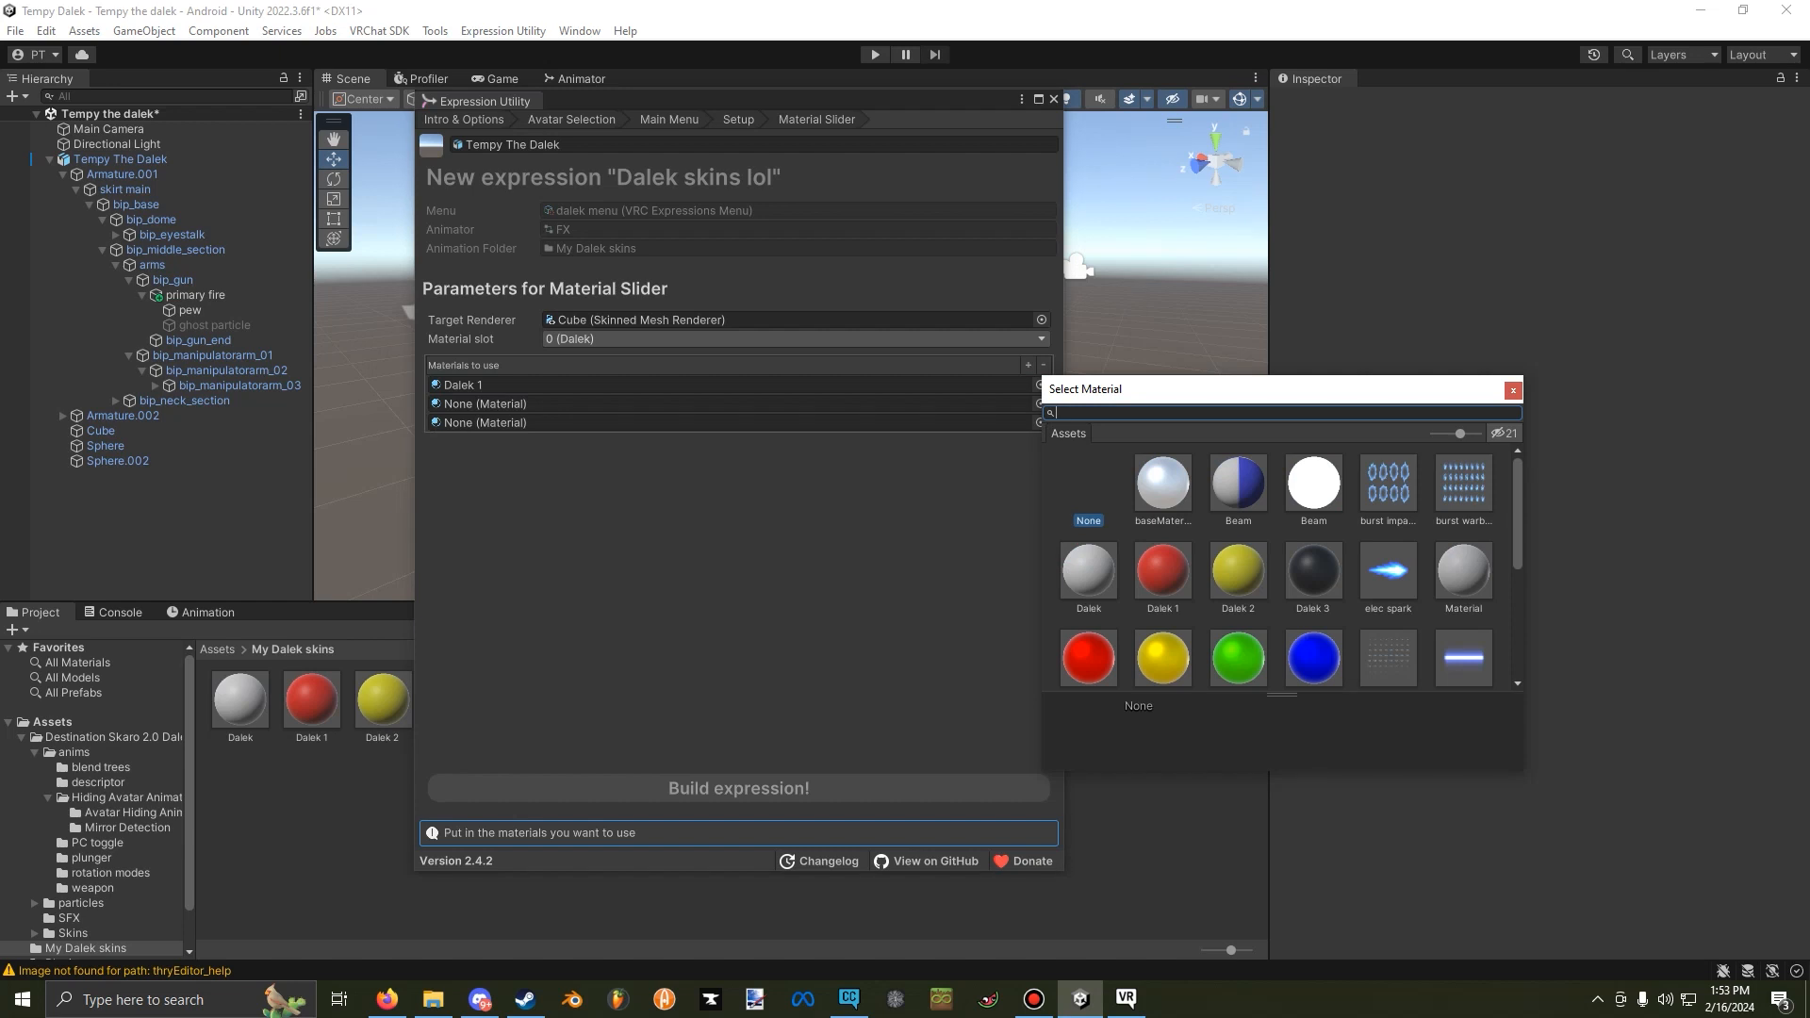
double_click(1241, 555)
left_click(1041, 423)
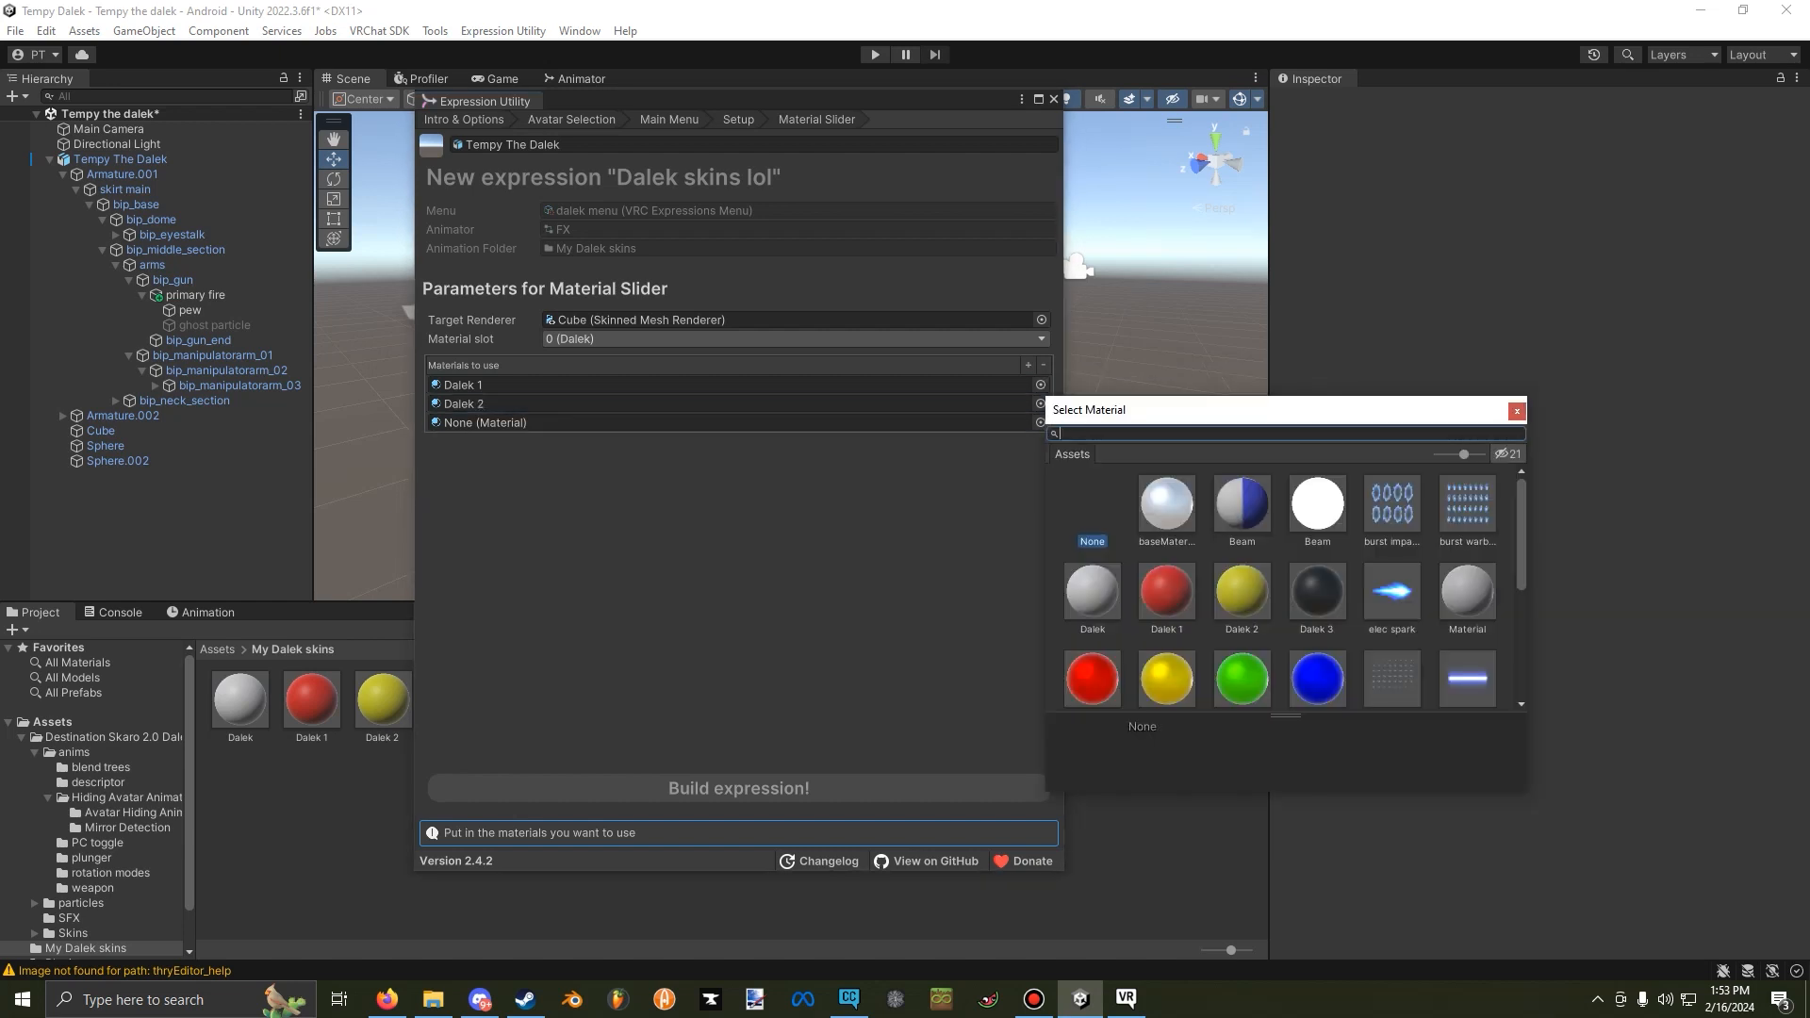
double_click(1316, 554)
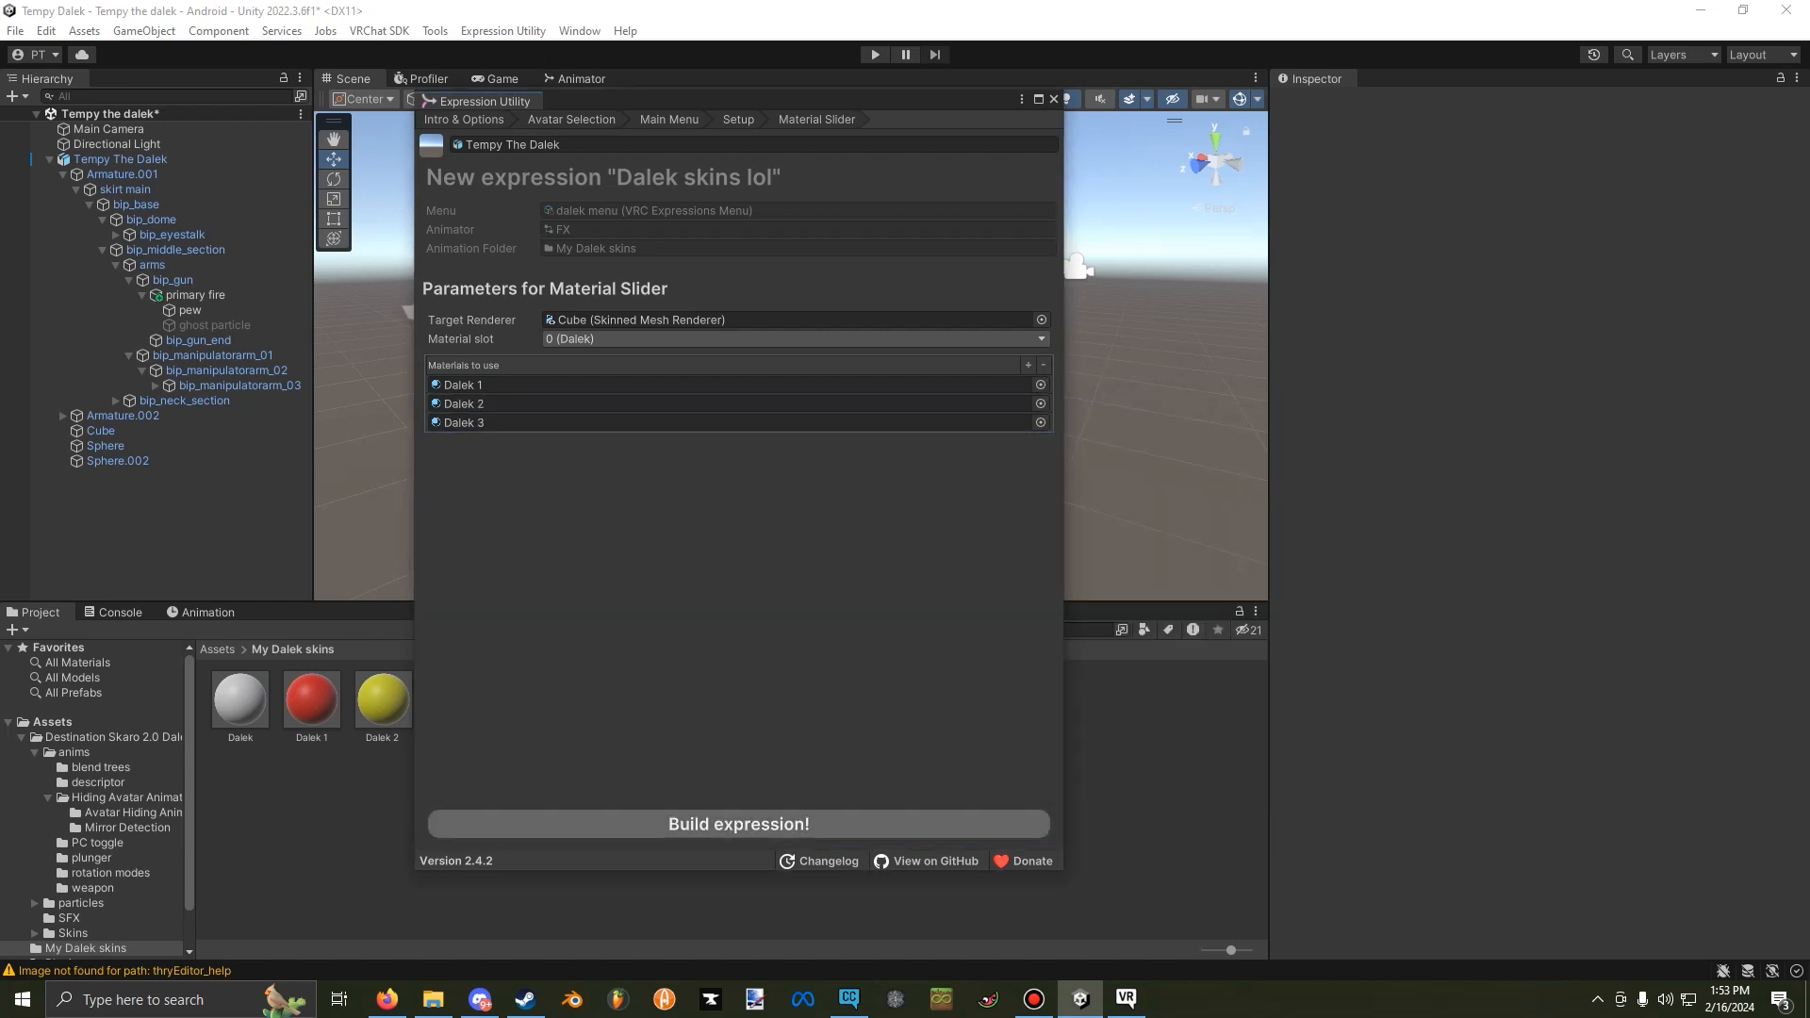
left_click(739, 824)
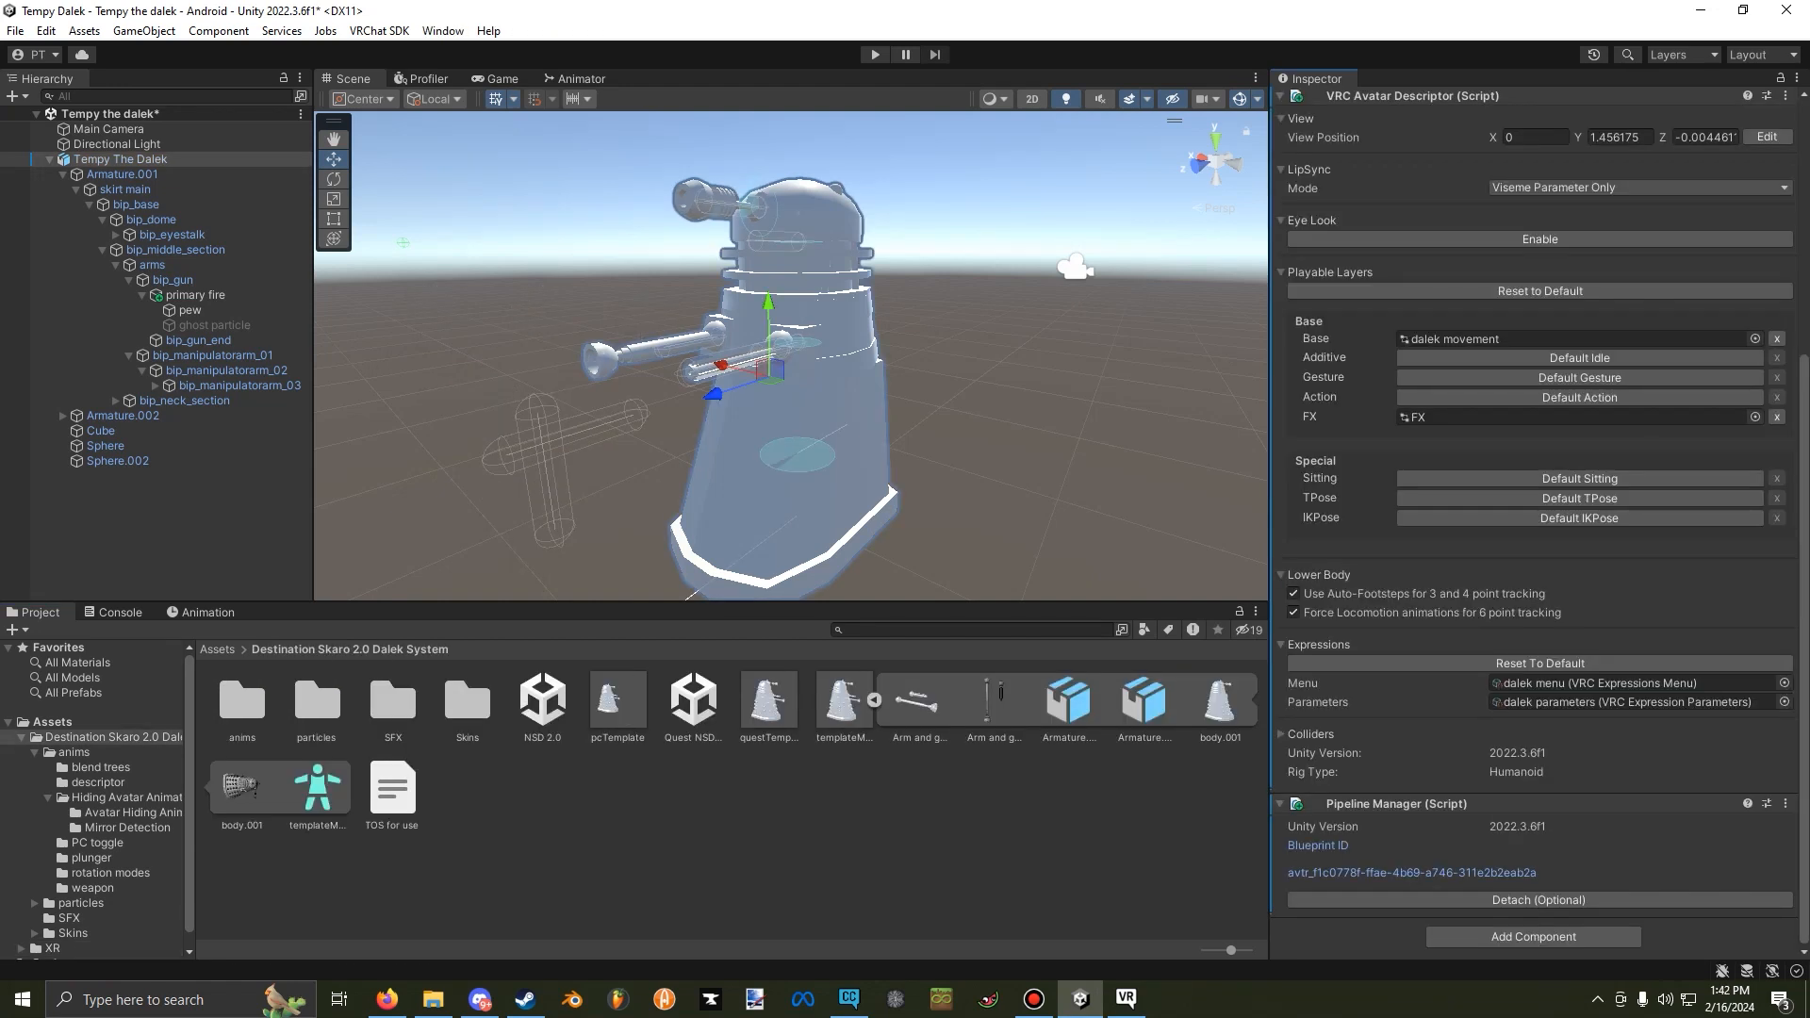
Open the avatar's dalek menu expressions asset and delete its Dalek Skins control.
left_click(1602, 682)
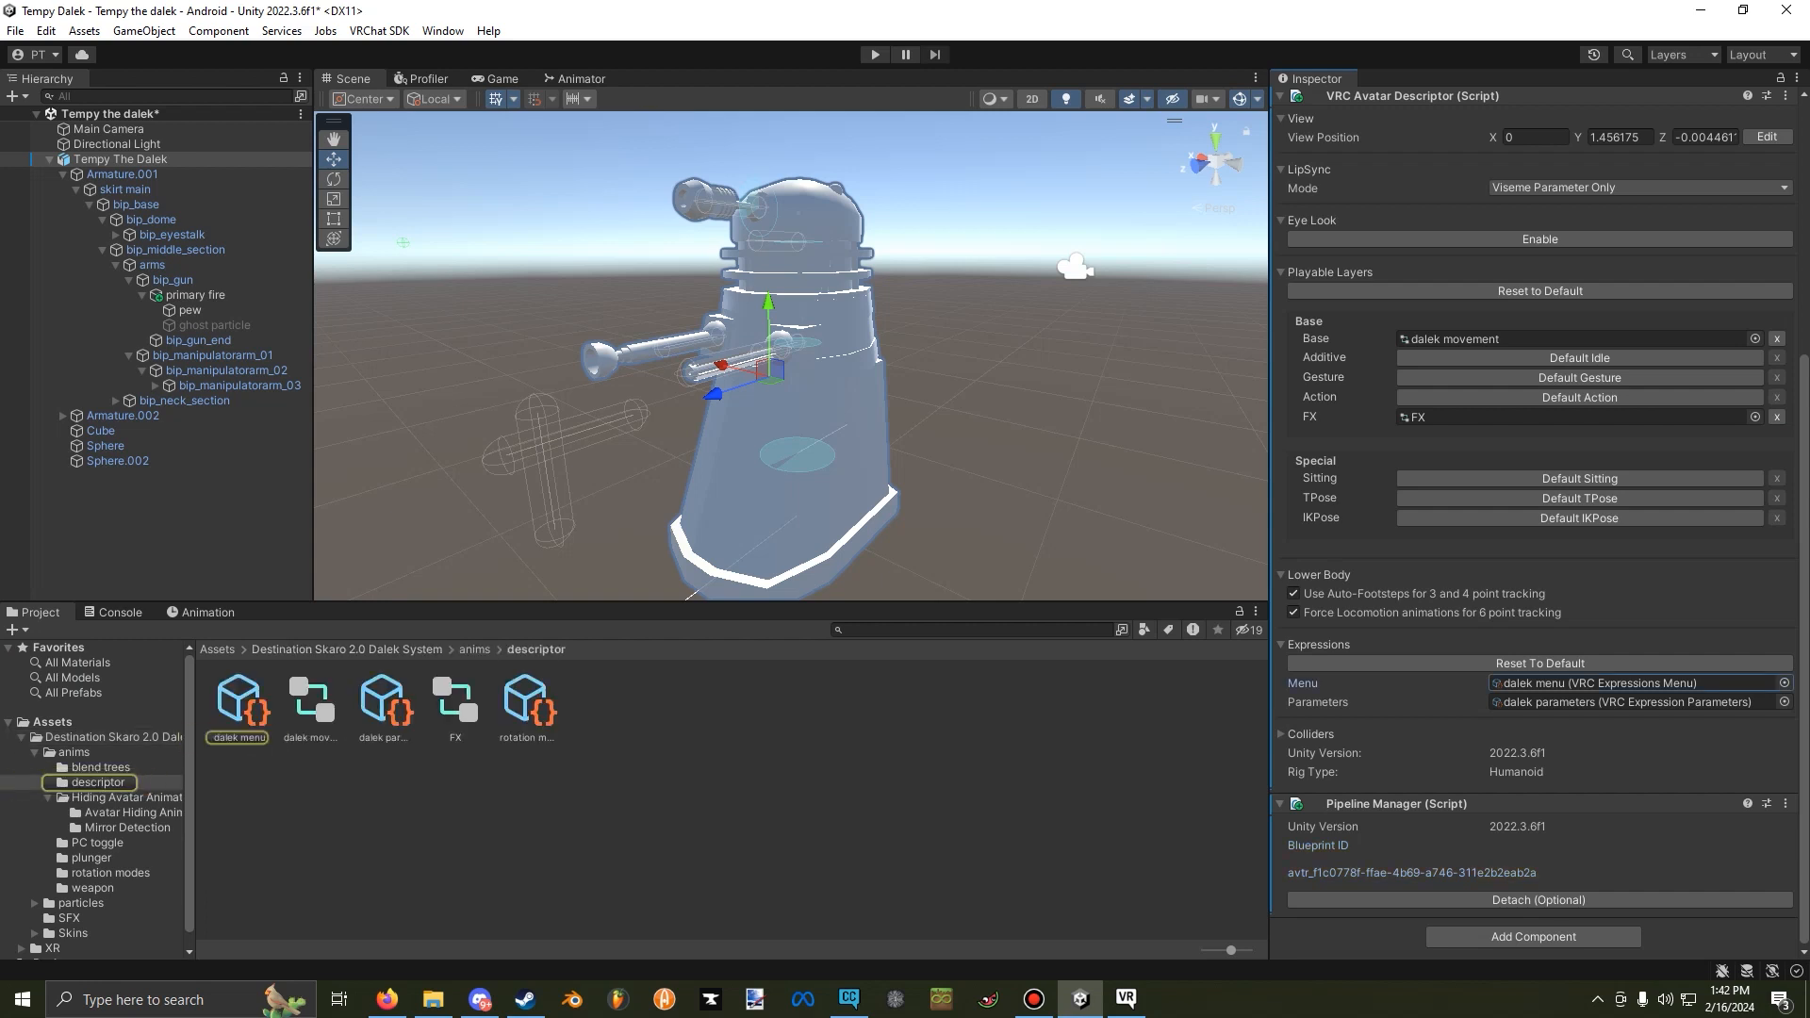
double_click(1602, 683)
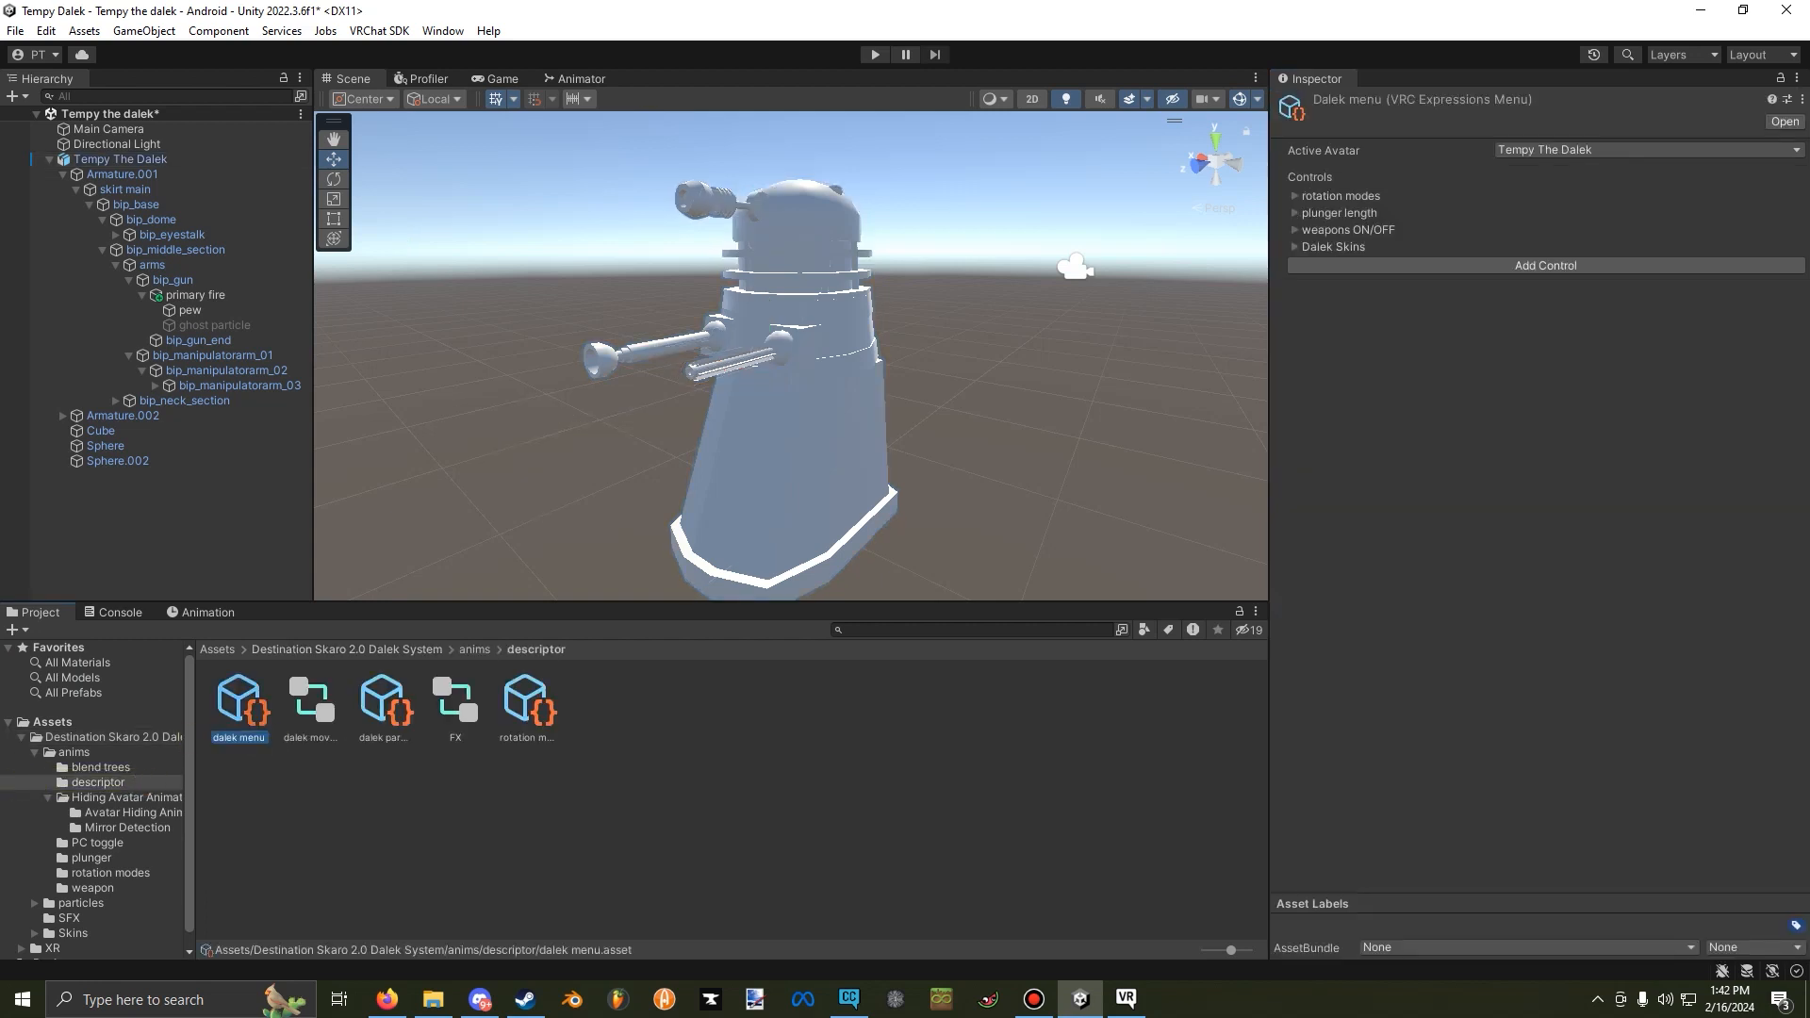
left_click(1295, 247)
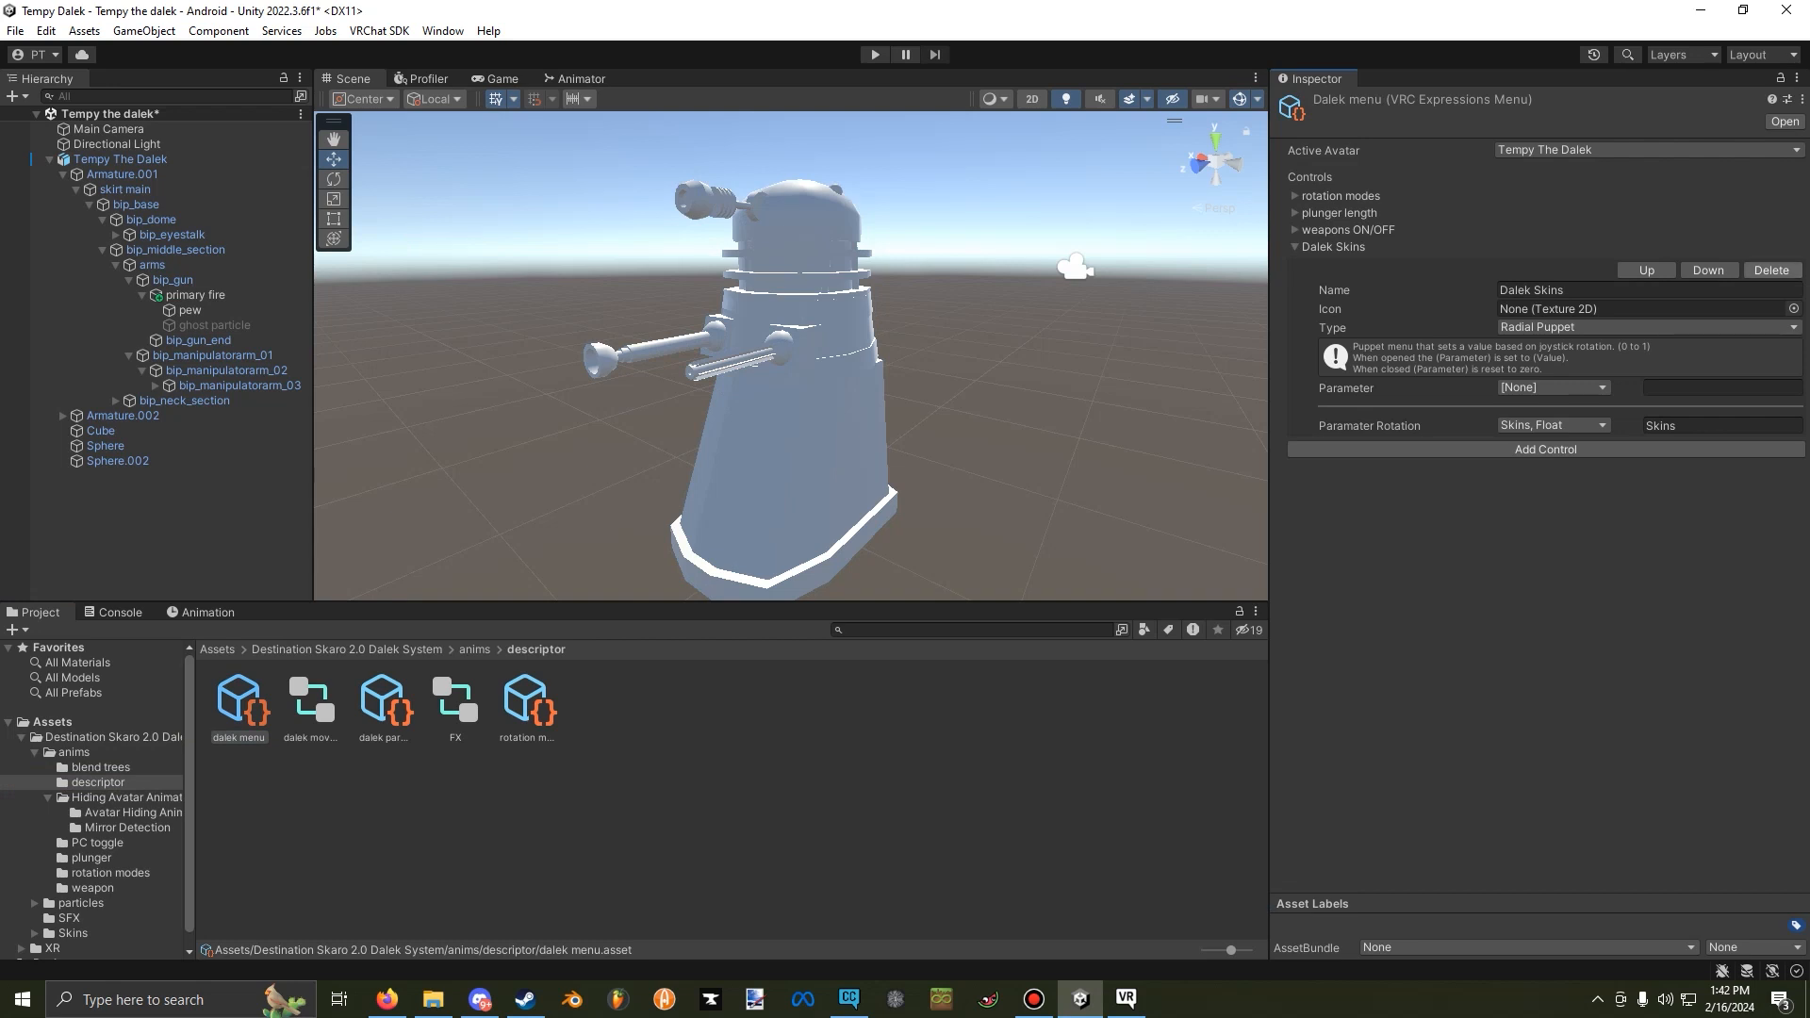
left_click(1771, 271)
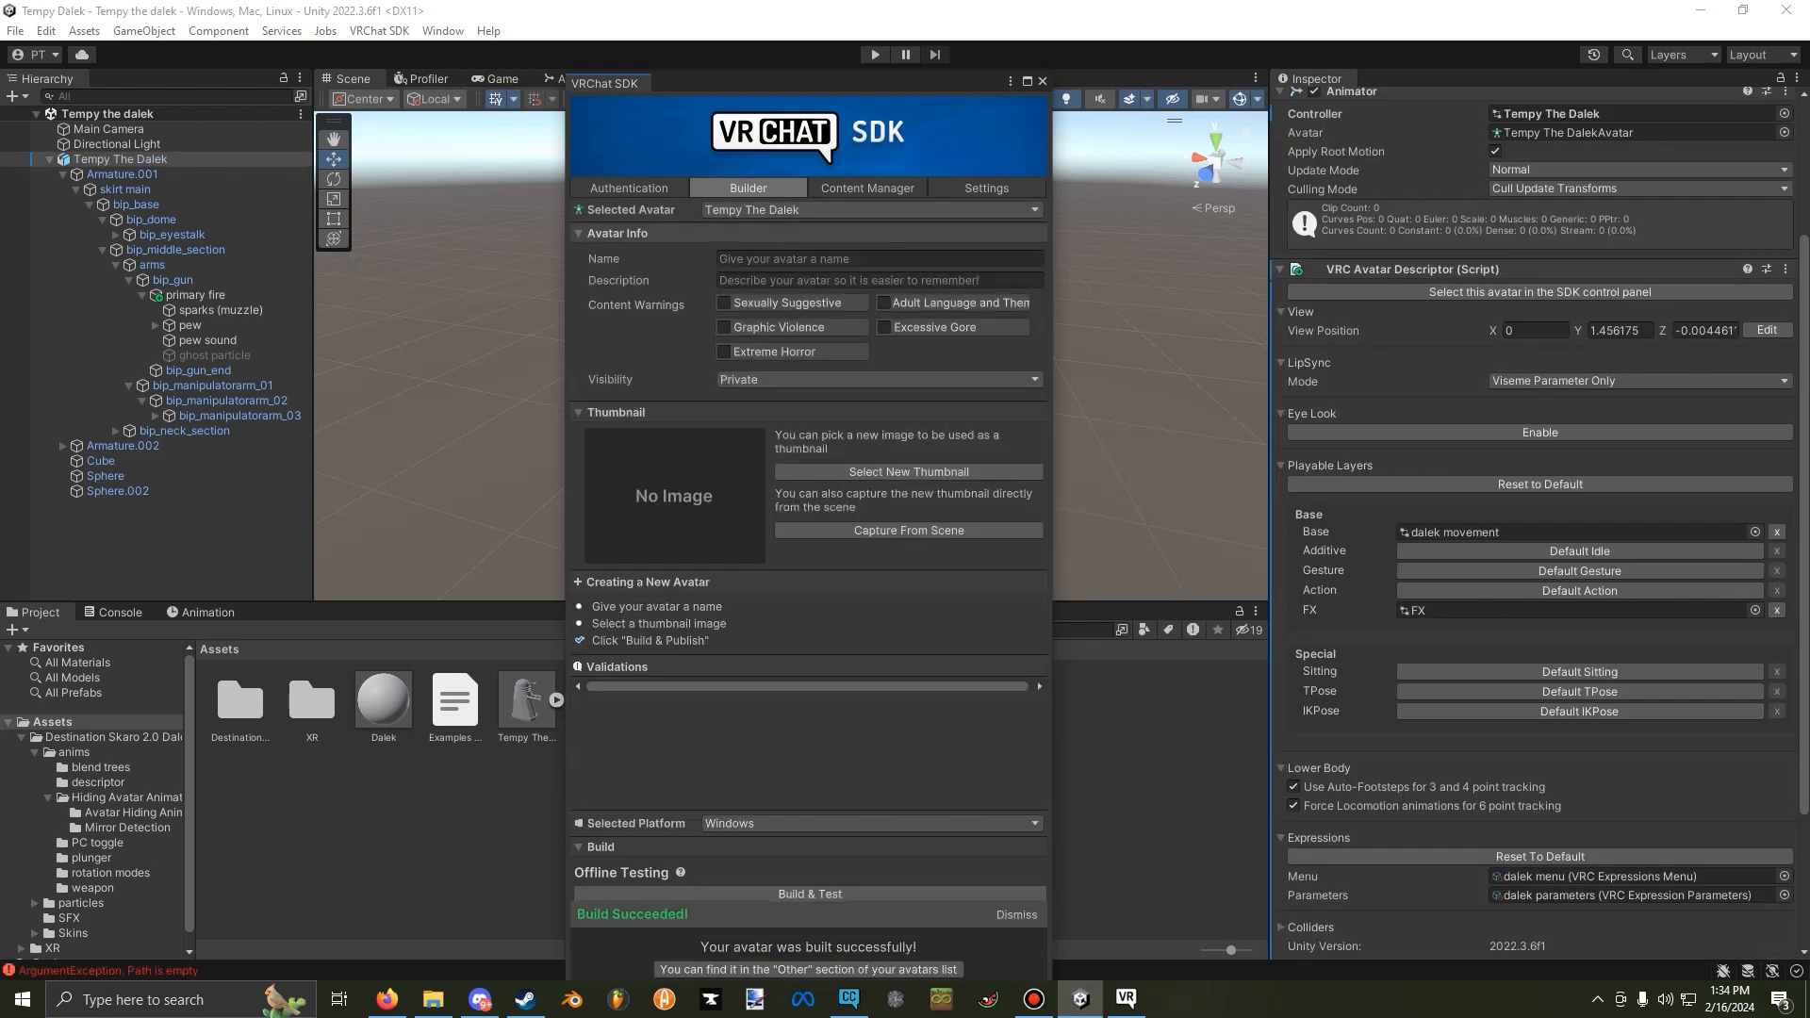
Name the avatar "Tempy" with the description "Made by me" in the SDK builder and dismiss the build notice.
type("Tempy")
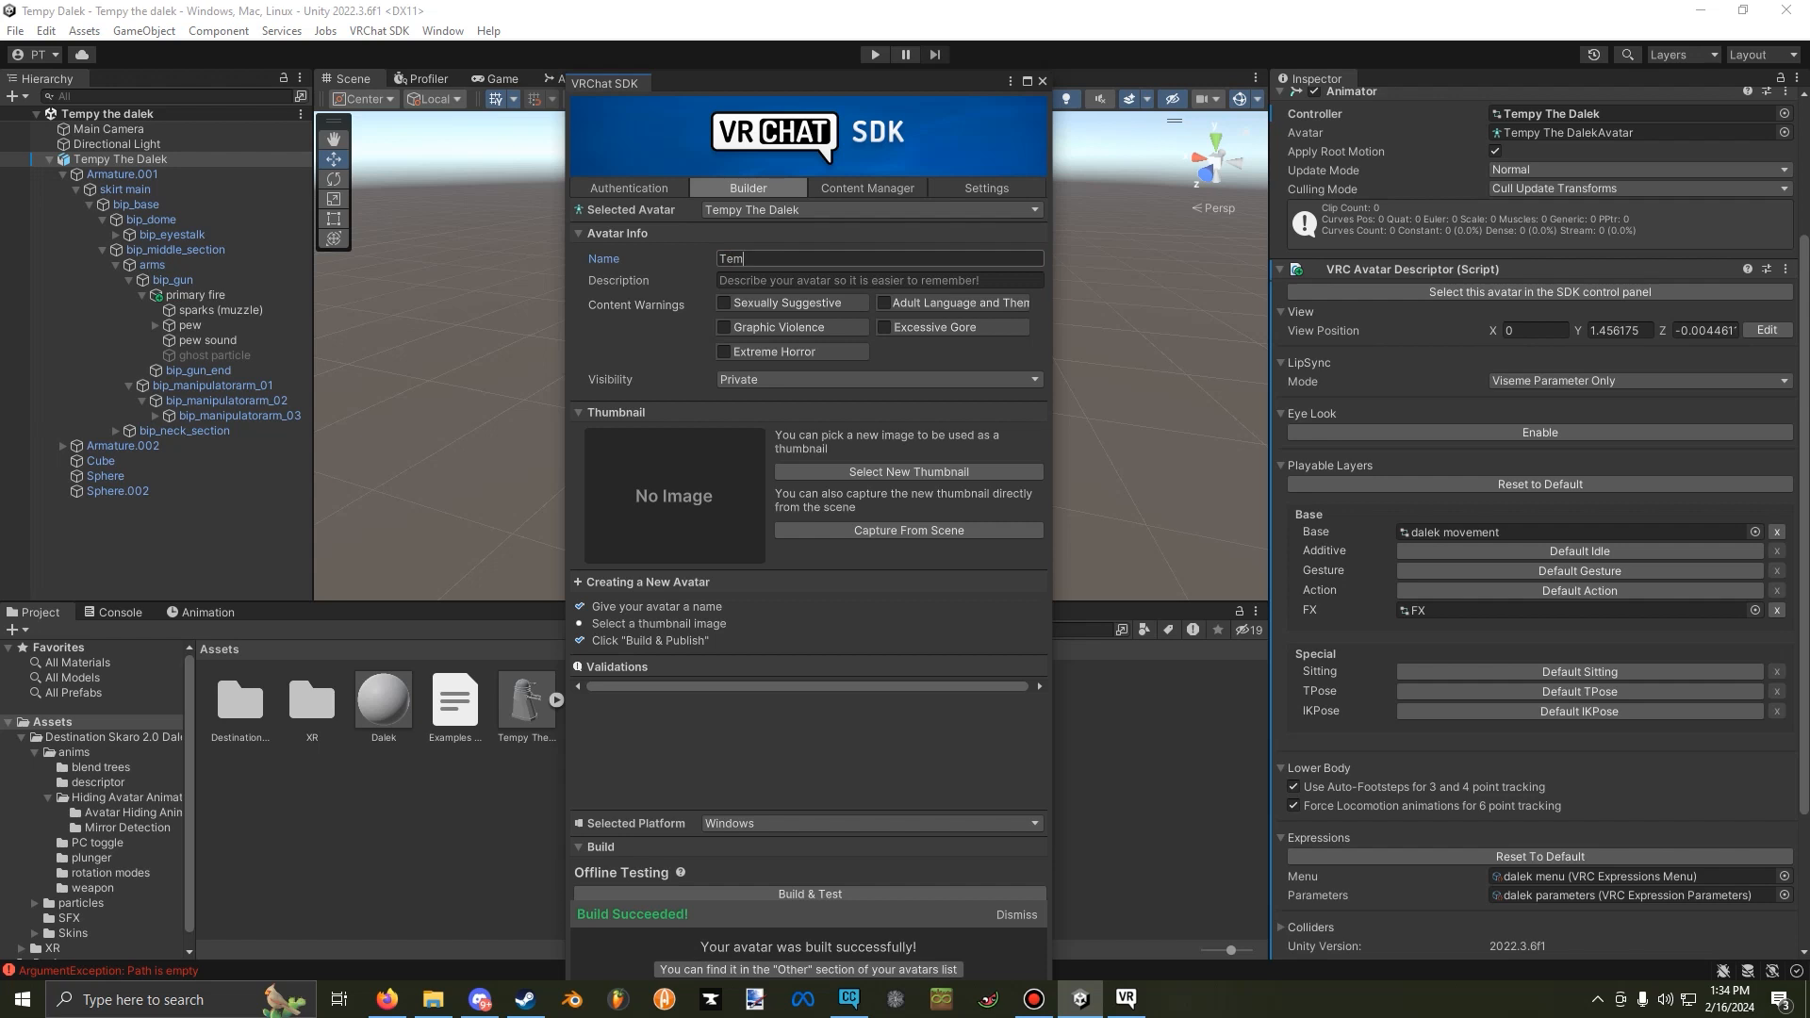
left_click(722, 280)
type("Made by me")
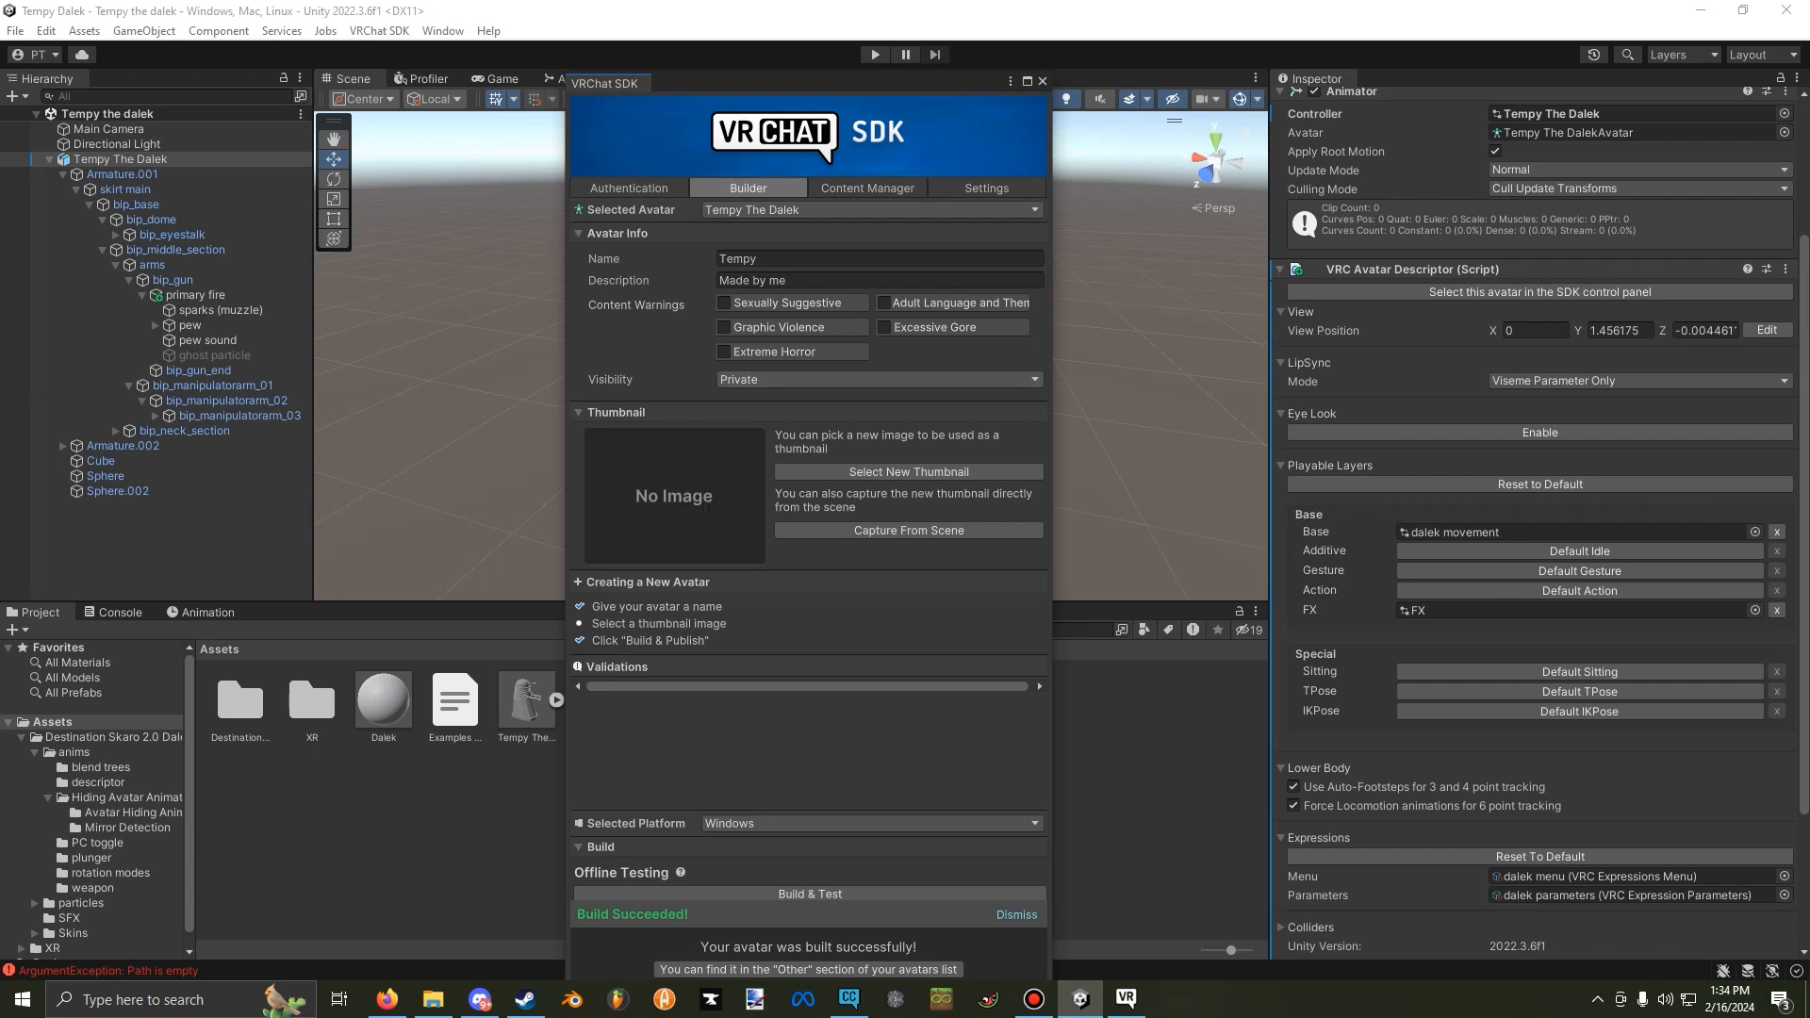
left_click(1016, 915)
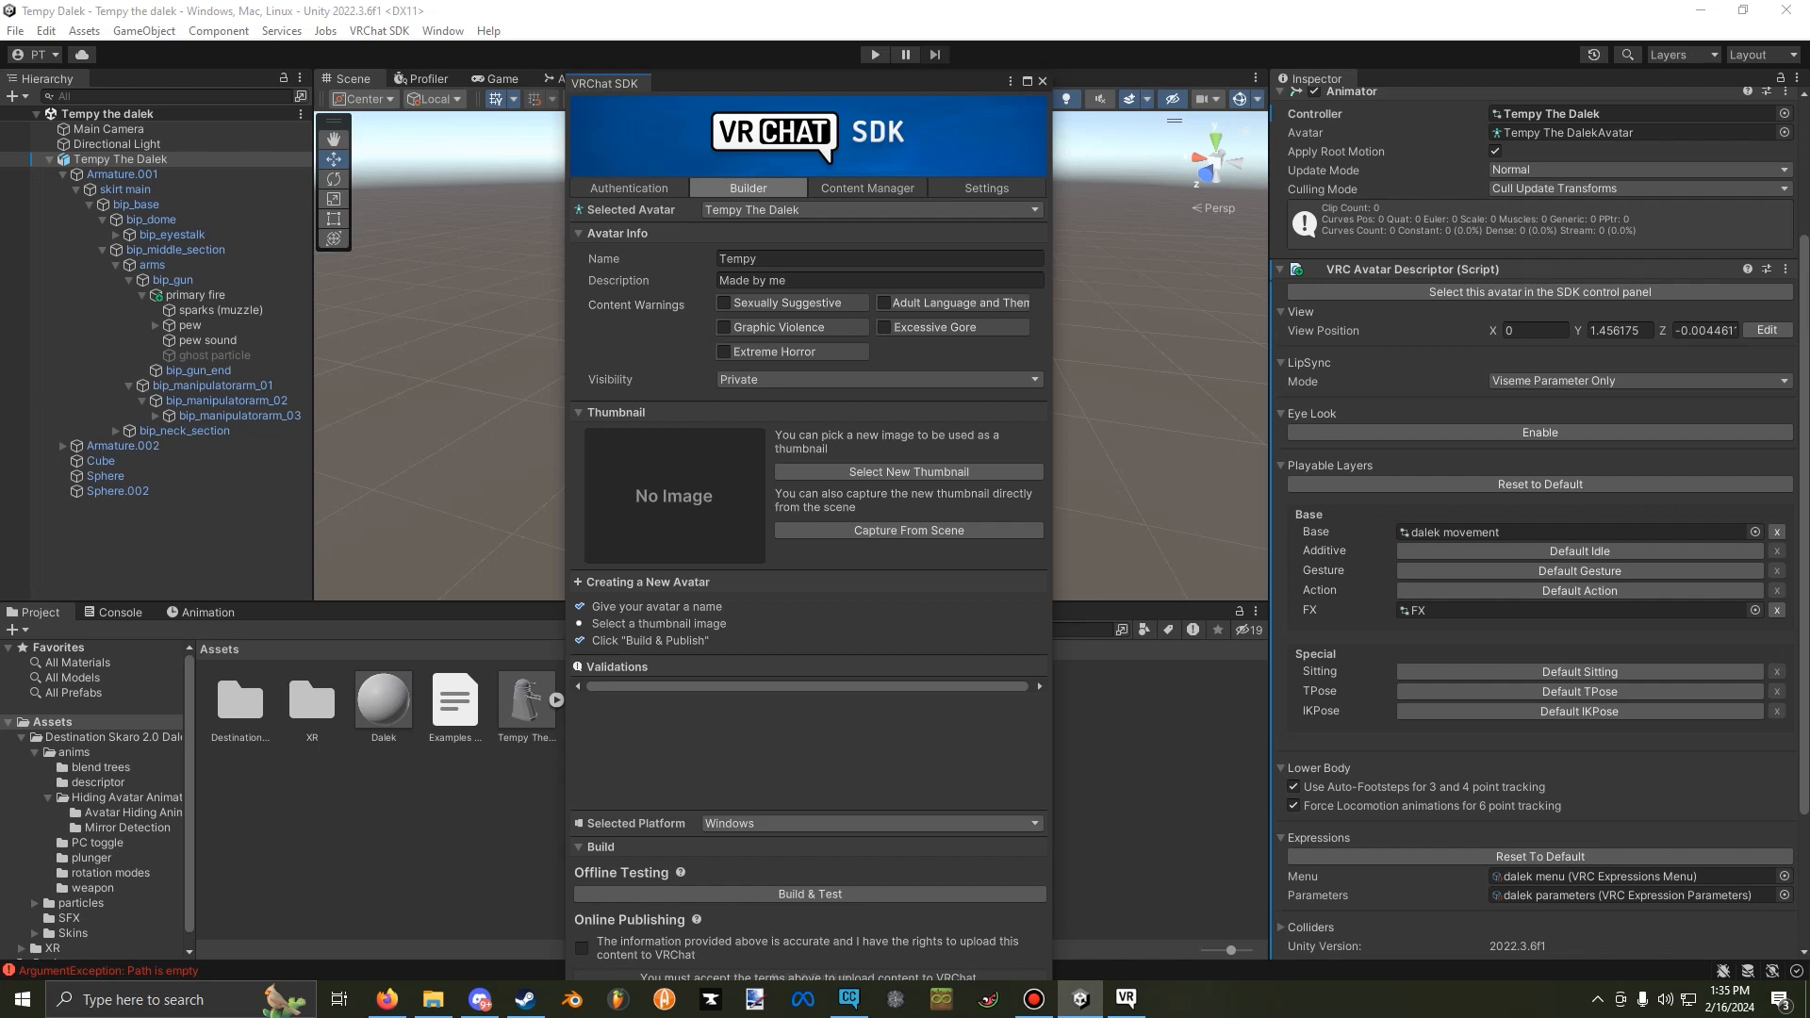
Switch the SDK builder's selected platform to Android and confirm the build target change.
left_click(776, 824)
left_click(768, 865)
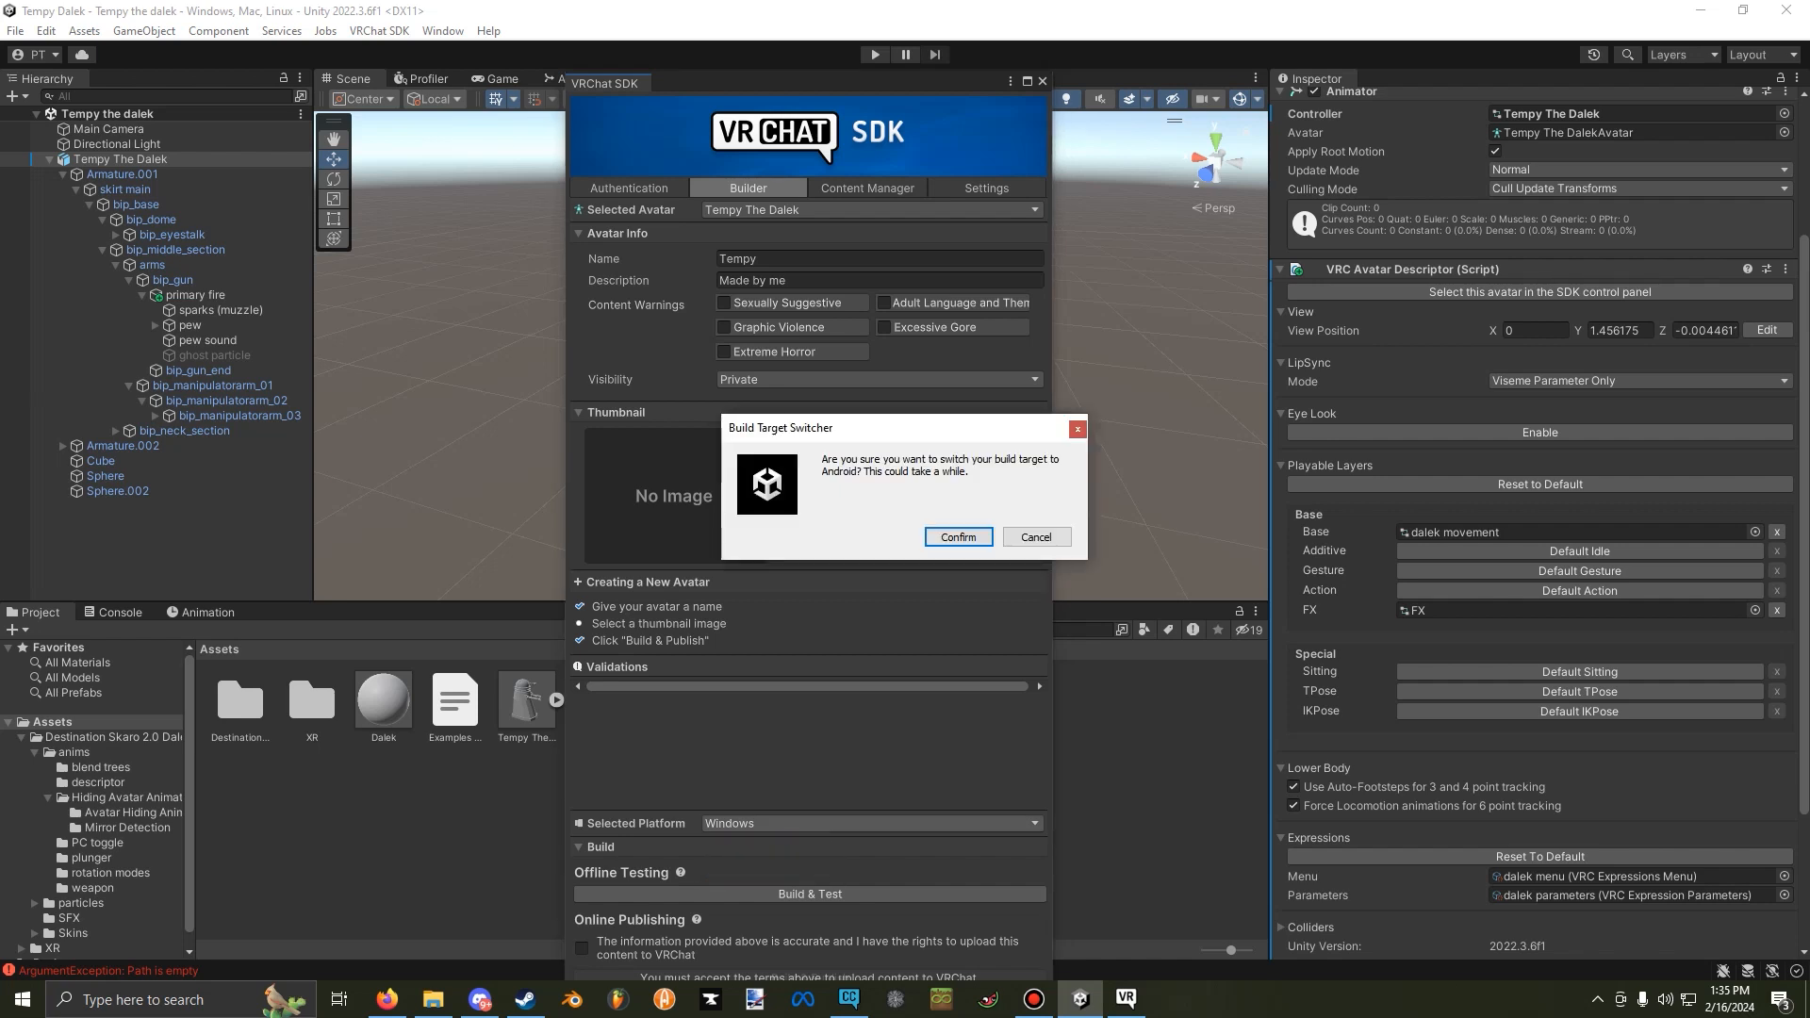
key("Return")
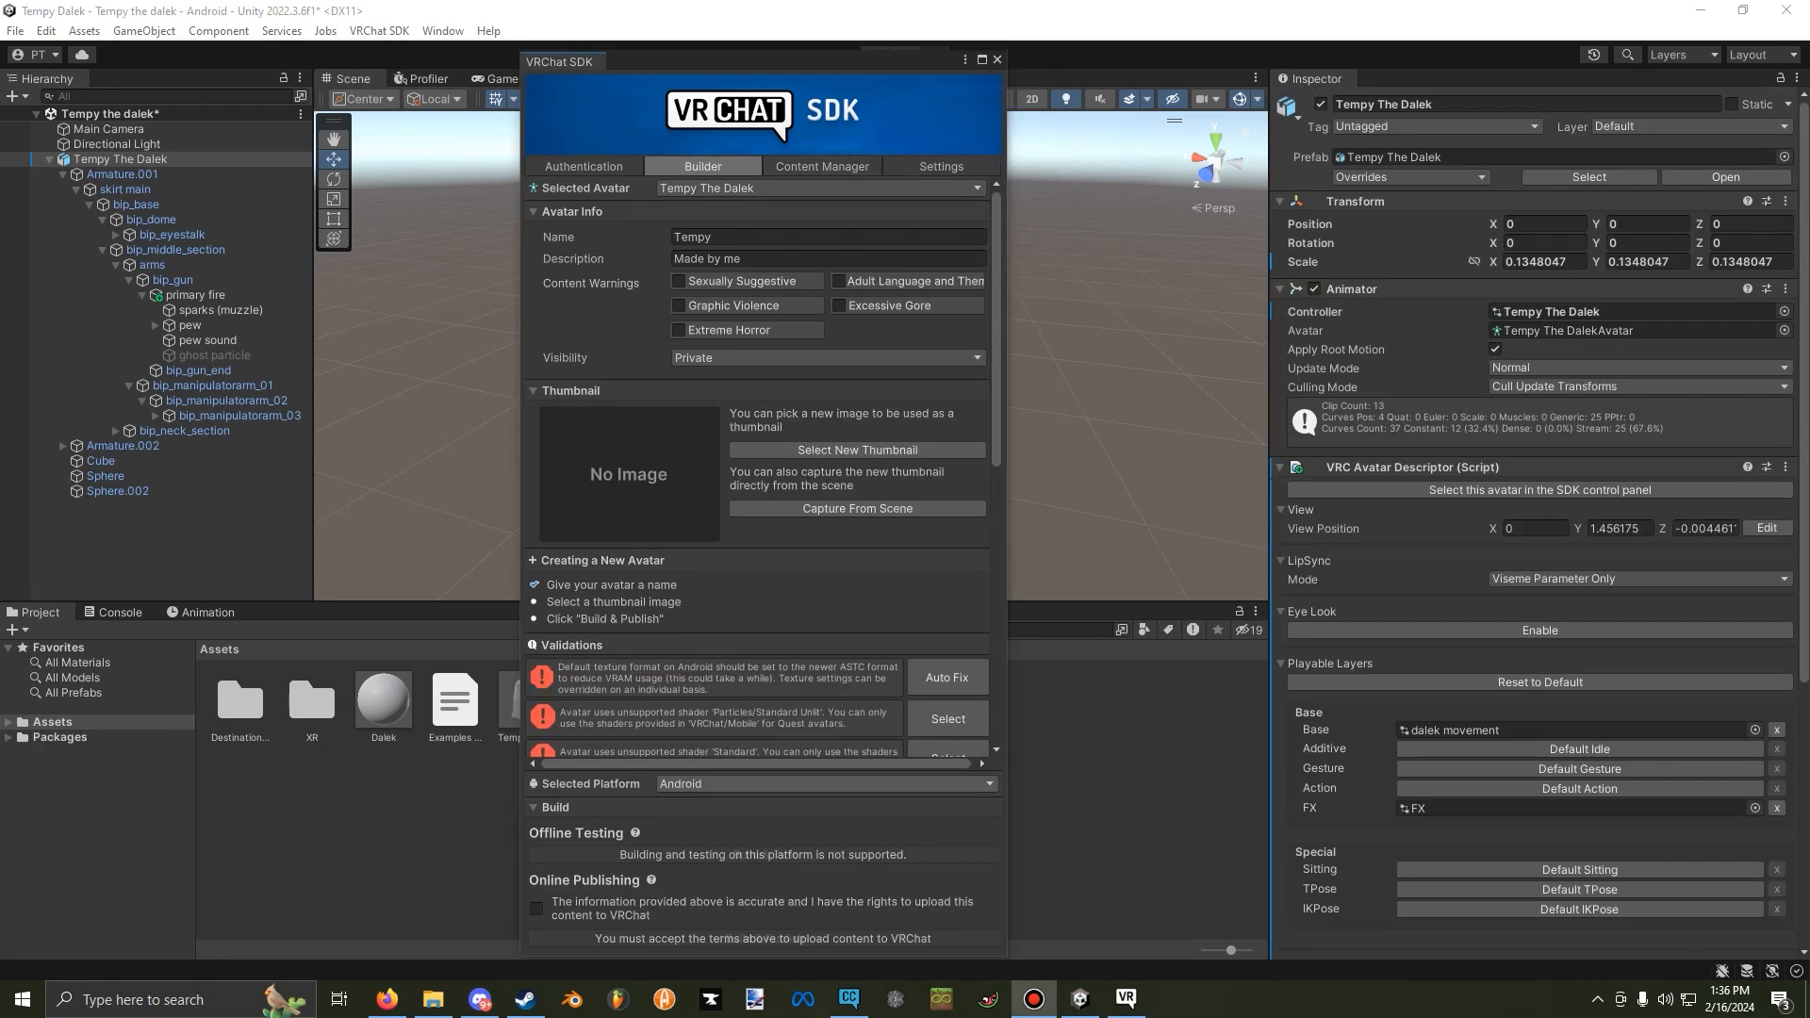
Auto-fix the Android texture format and AudioSource validation errors, review the remaining validations, and move the SDK window off the editor.
scroll(759, 466, "down", 3)
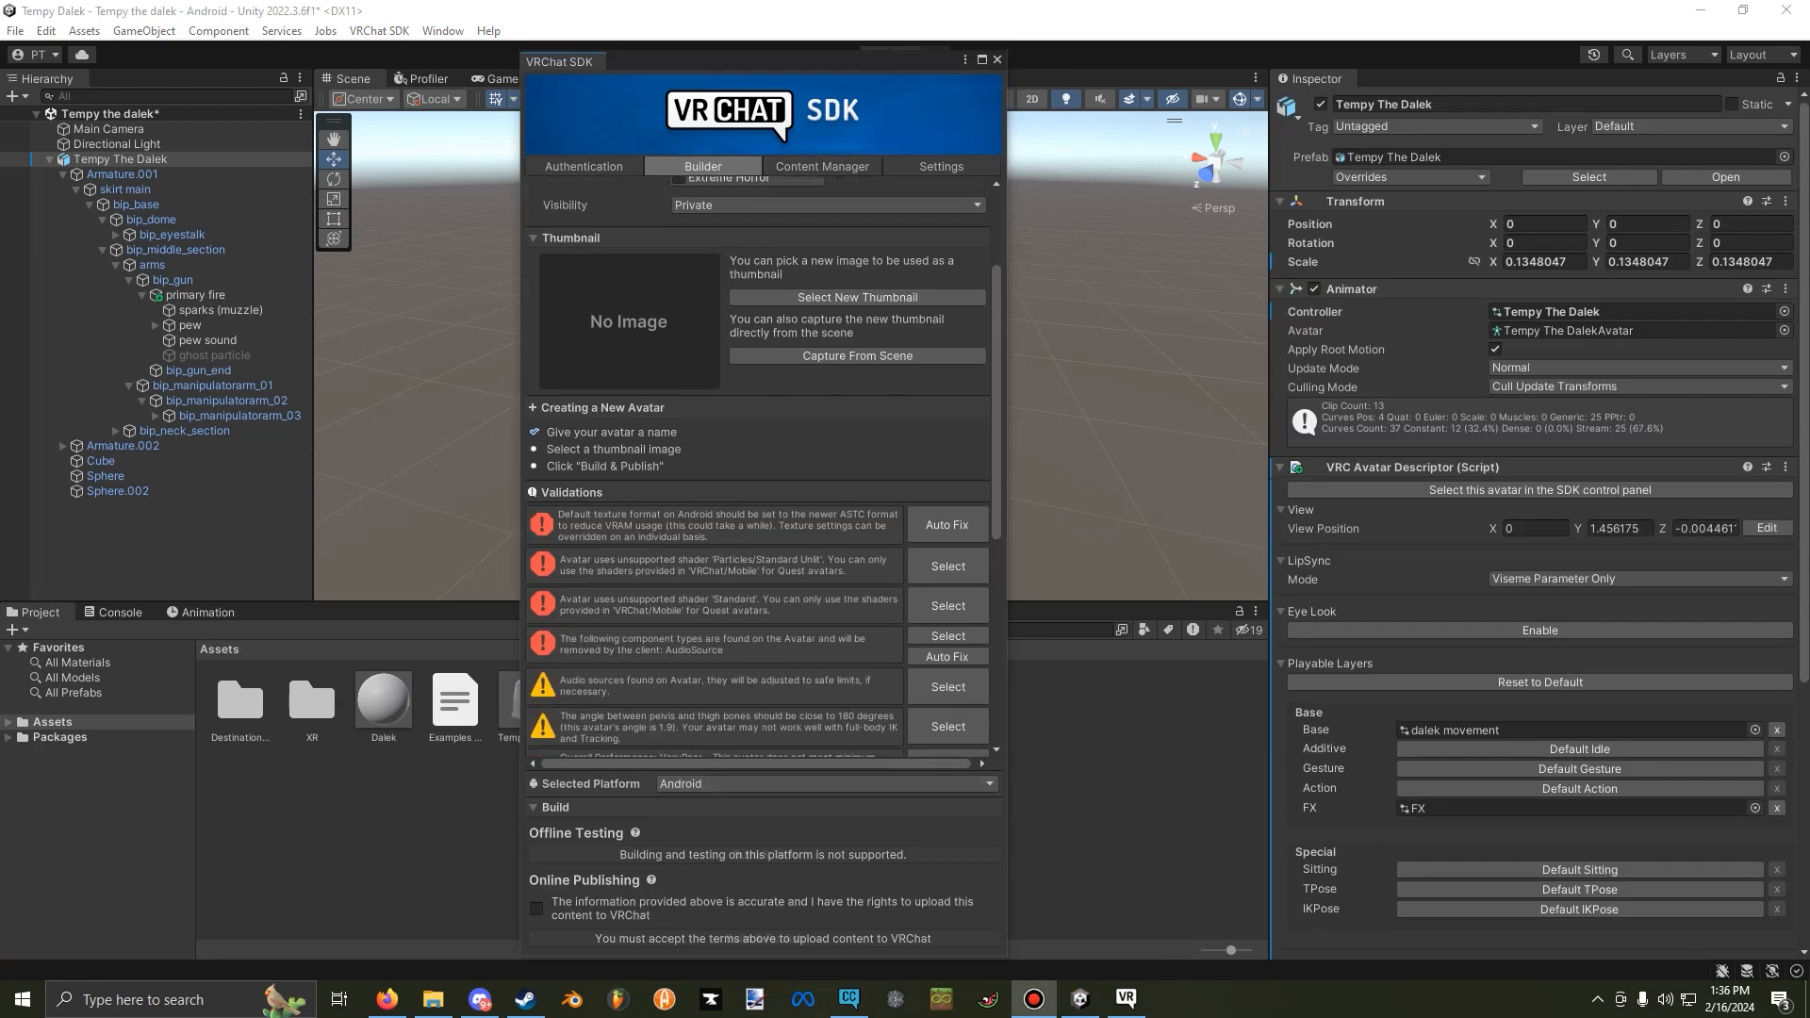
left_click(947, 525)
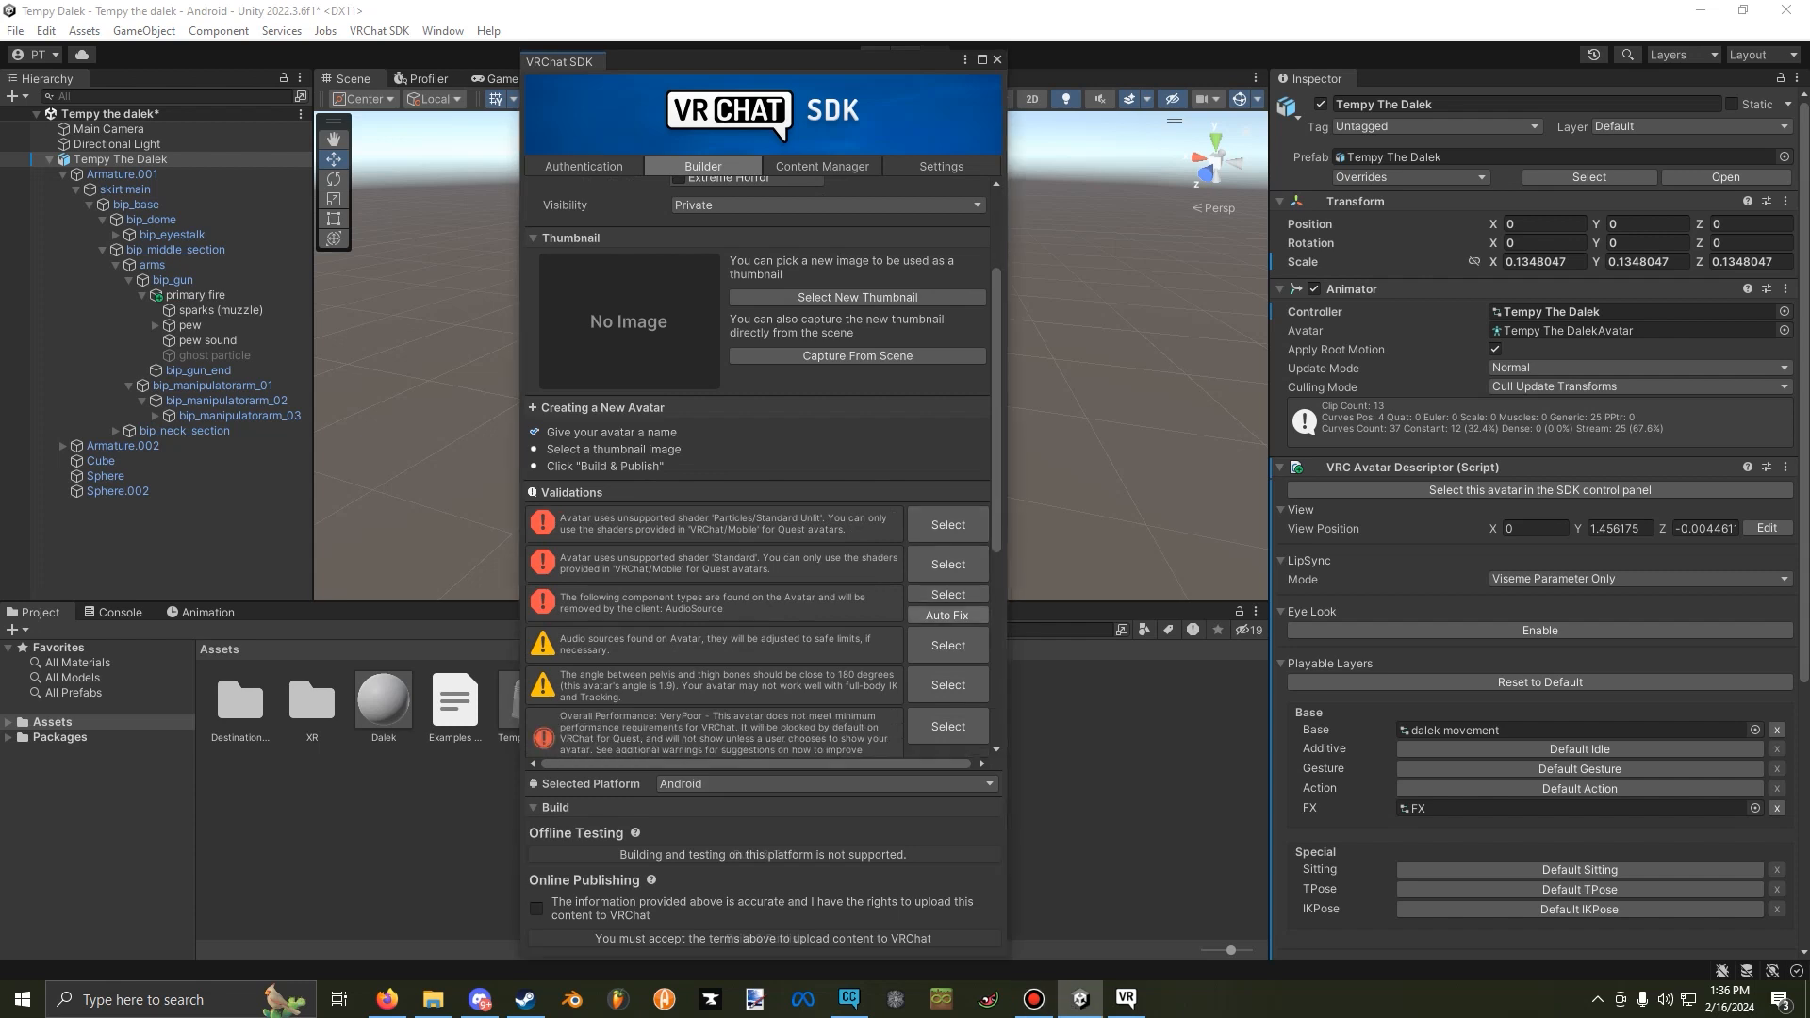
left_click(947, 615)
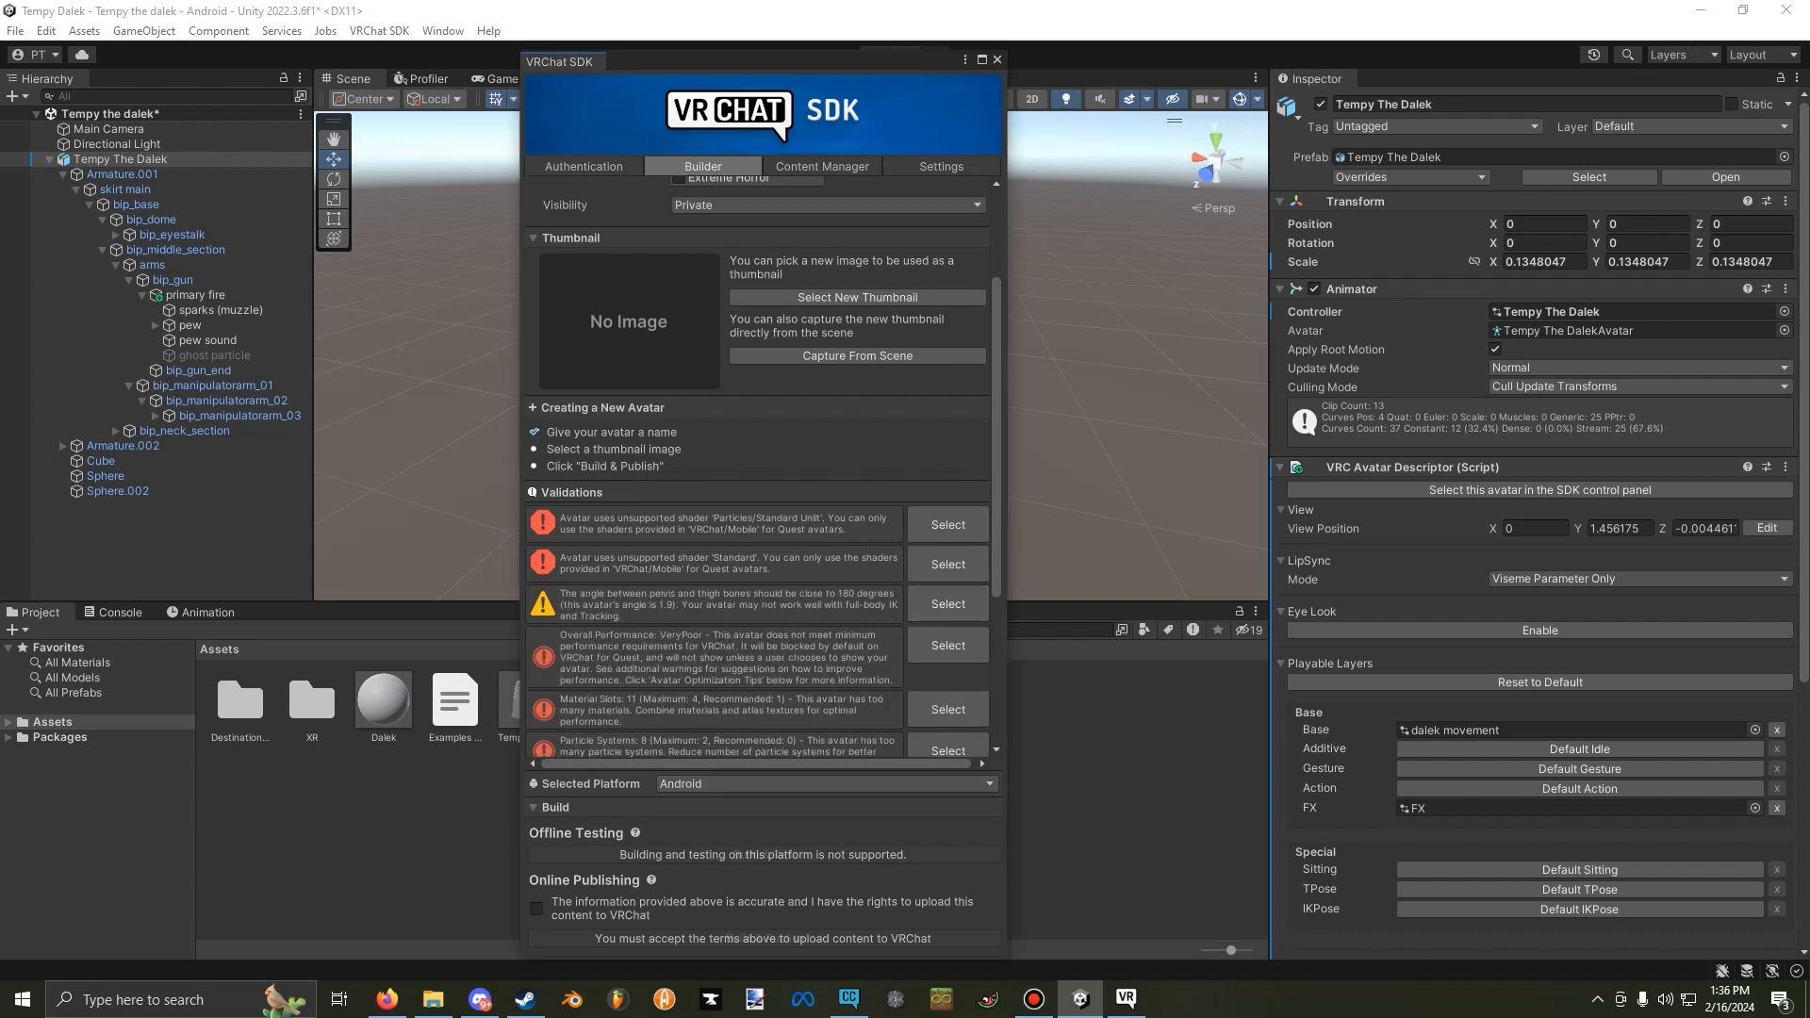
scroll(759, 467, "down", 3)
scroll(759, 466, "down", 2)
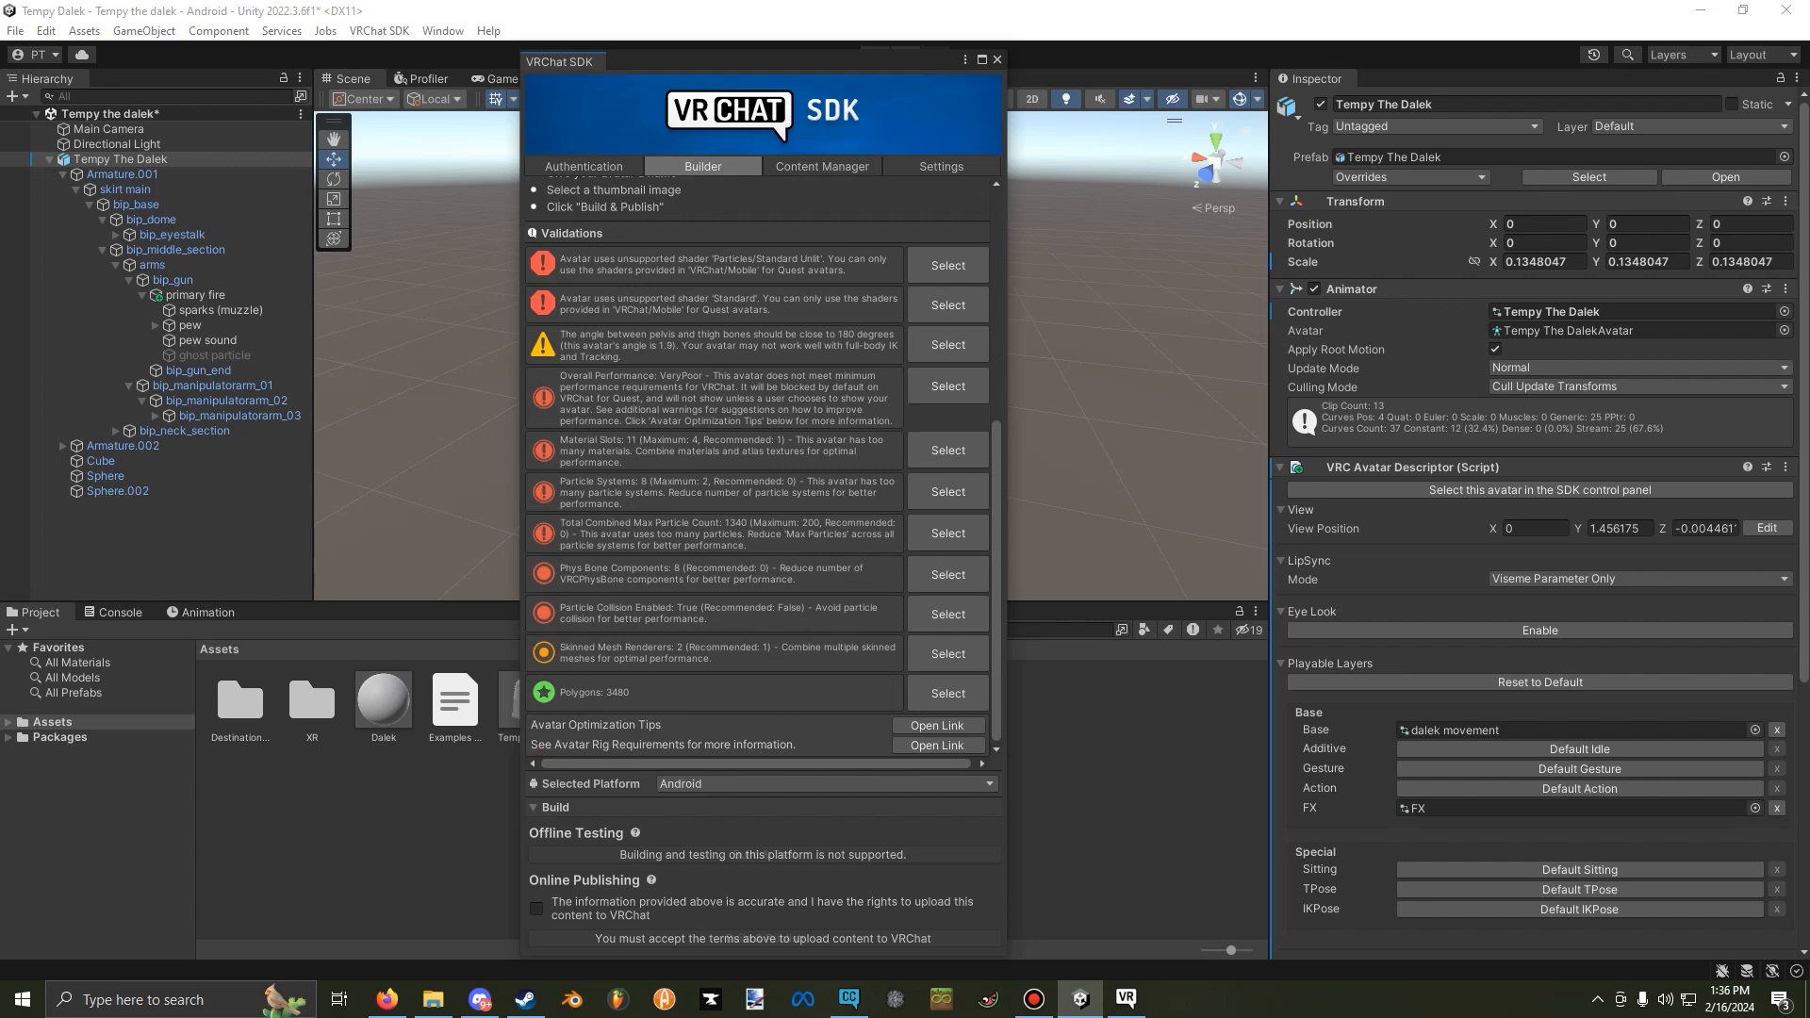
left_click_drag(754, 62, 1809, 159)
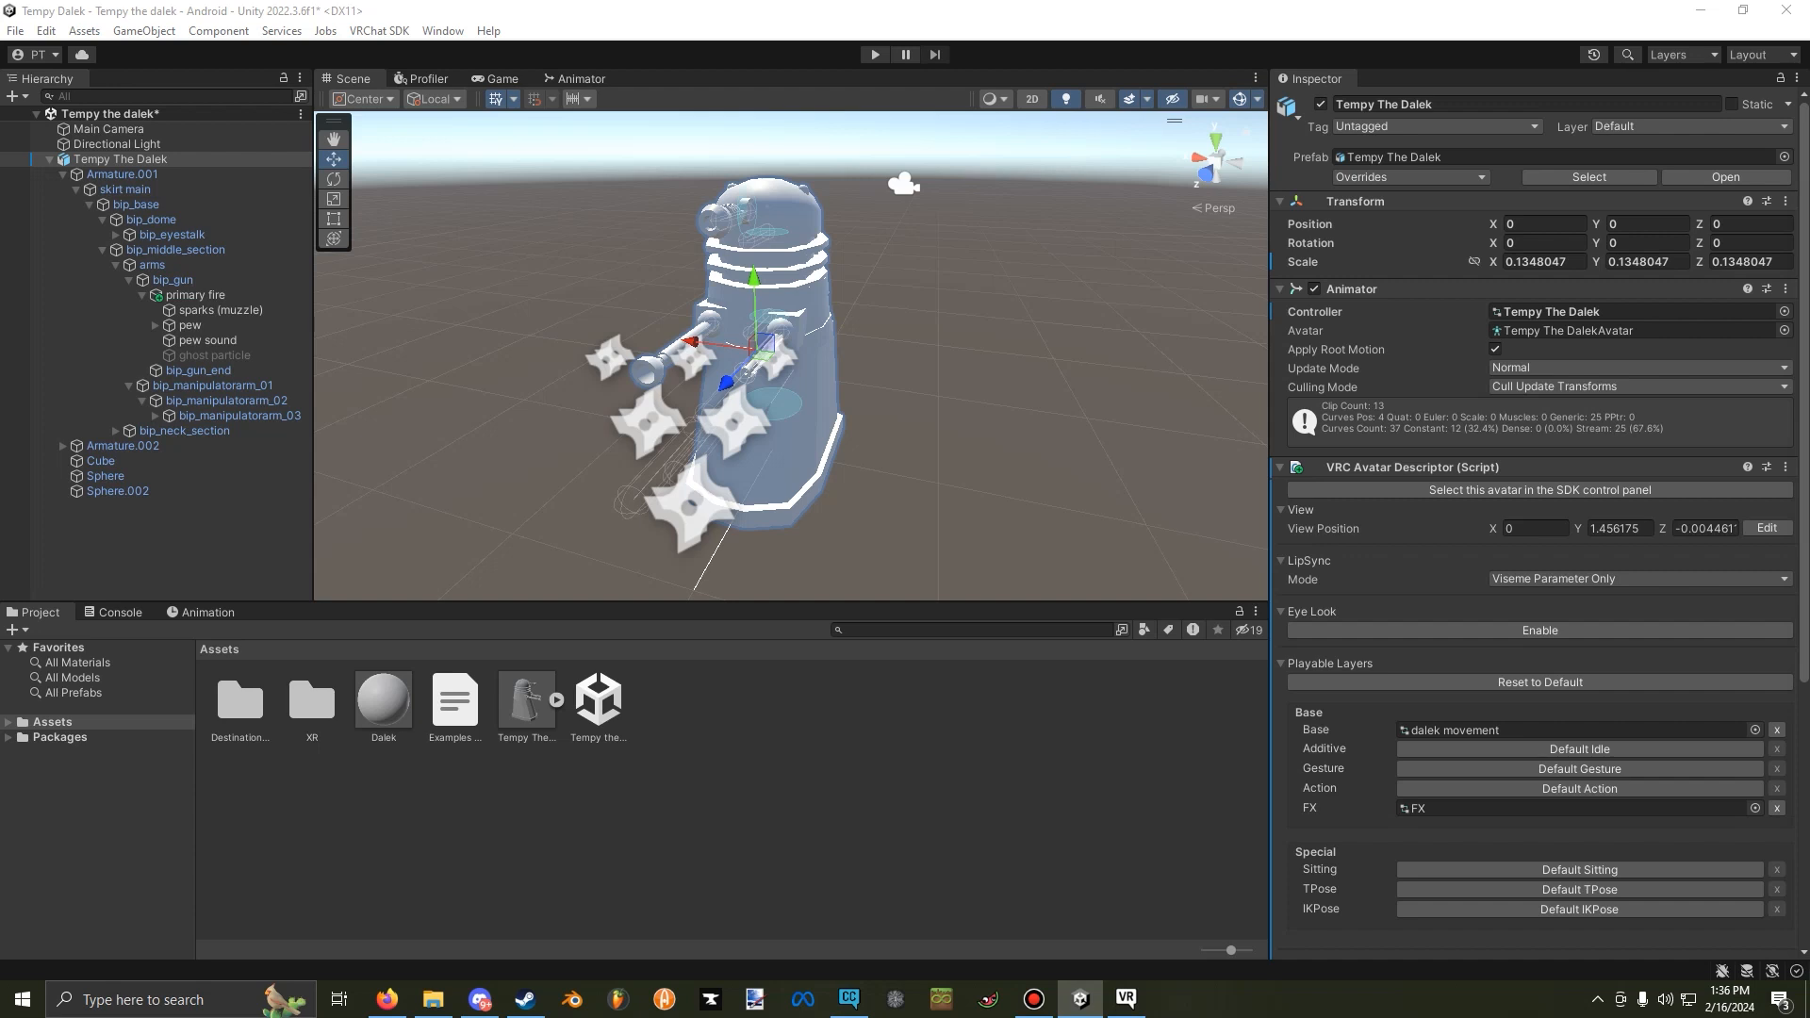
Change the Dalek material's shader to VRChat/Mobile/Standard Lite.
left_click(384, 700)
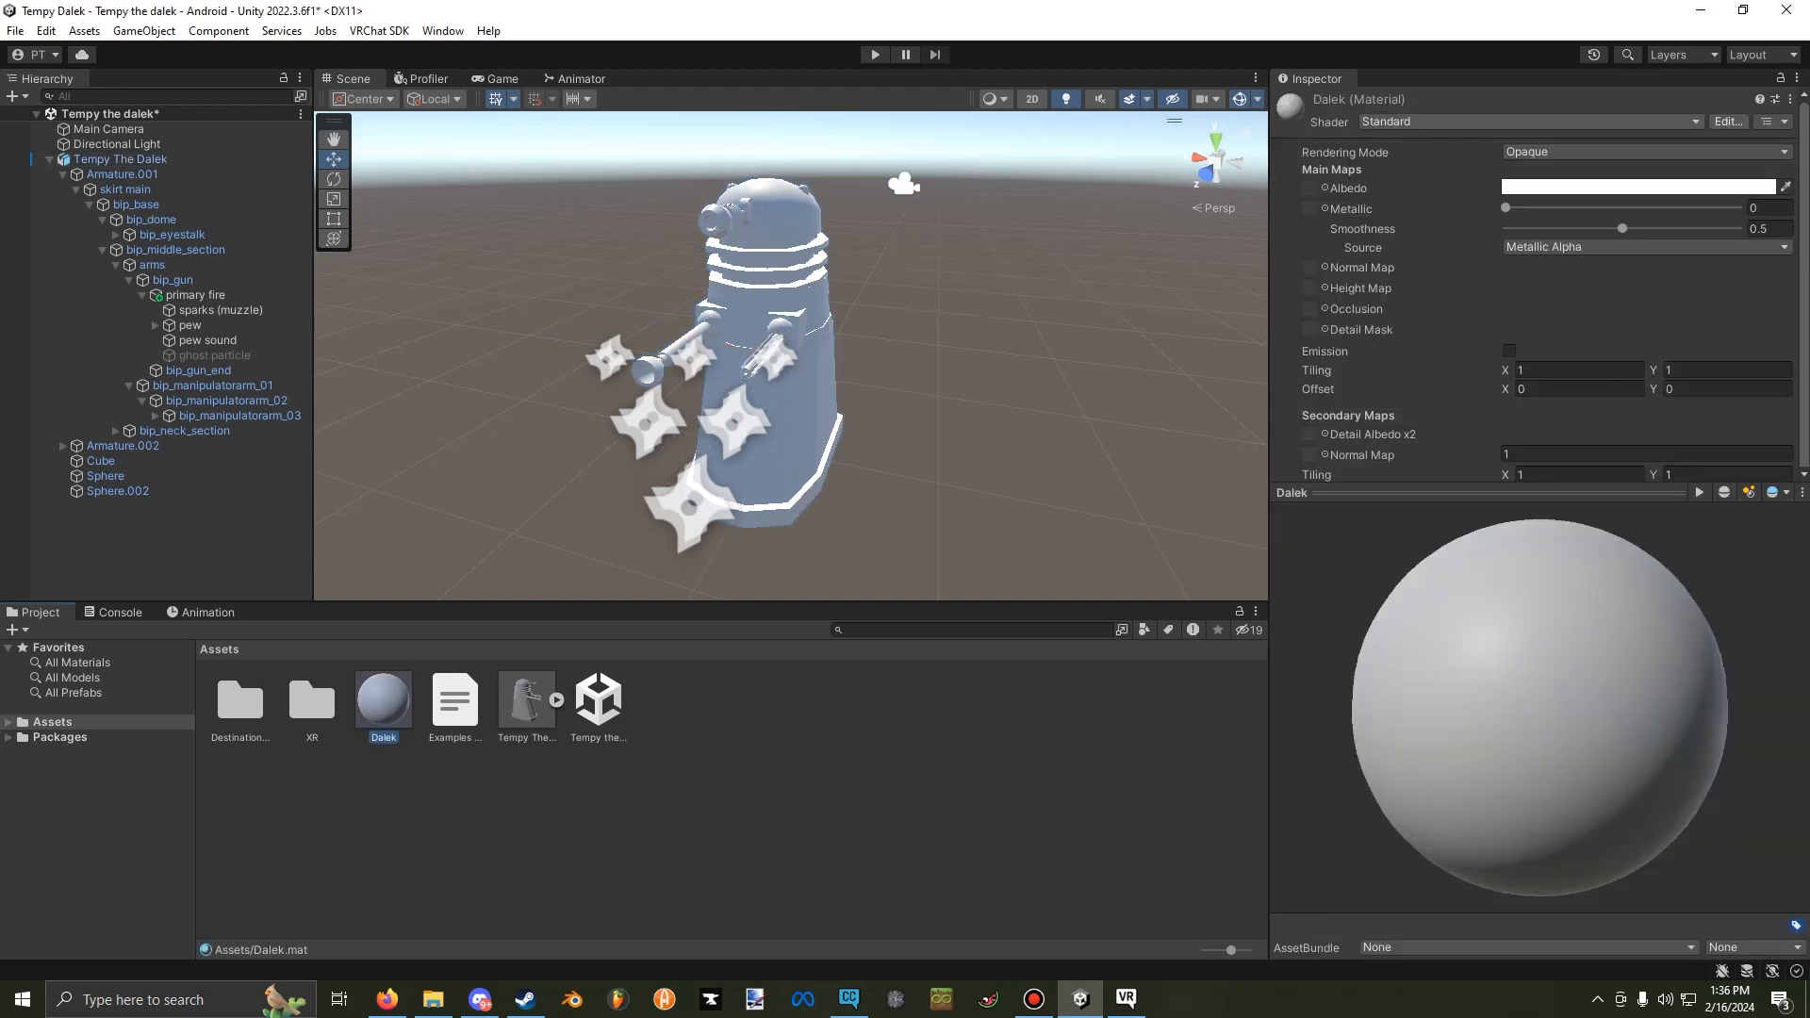
left_click(1529, 121)
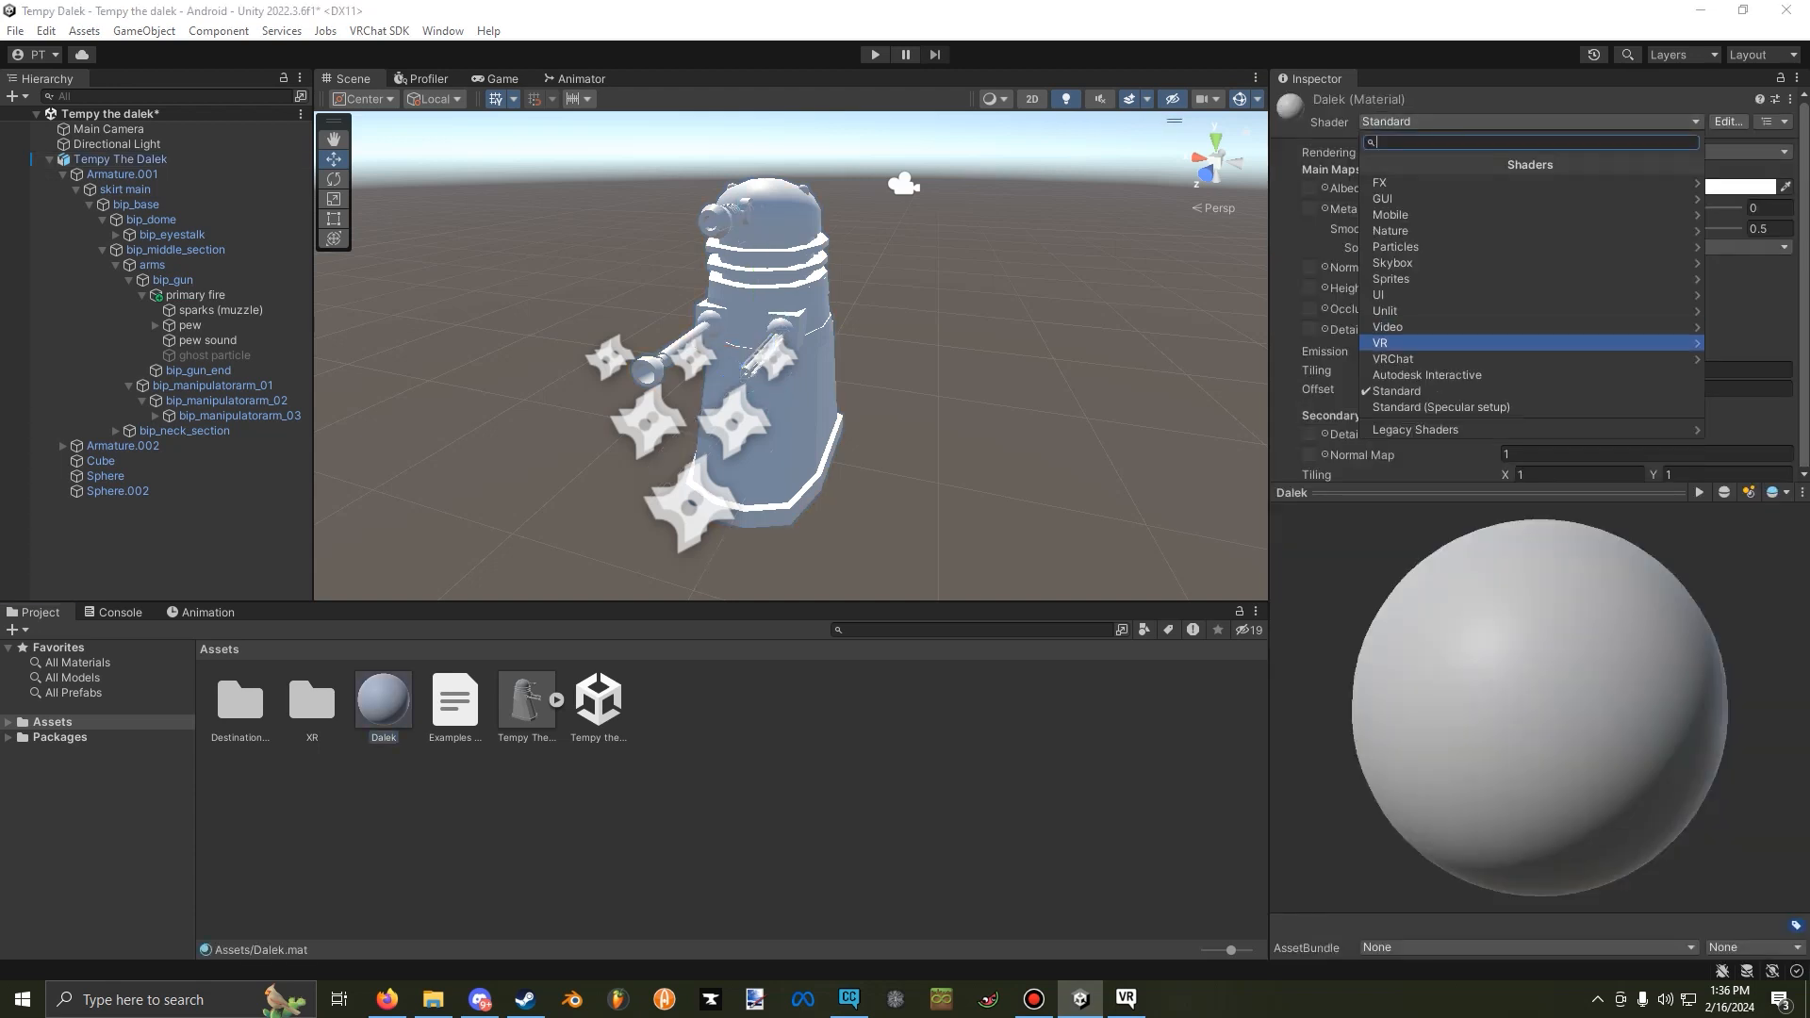
key("Escape")
left_click(1529, 121)
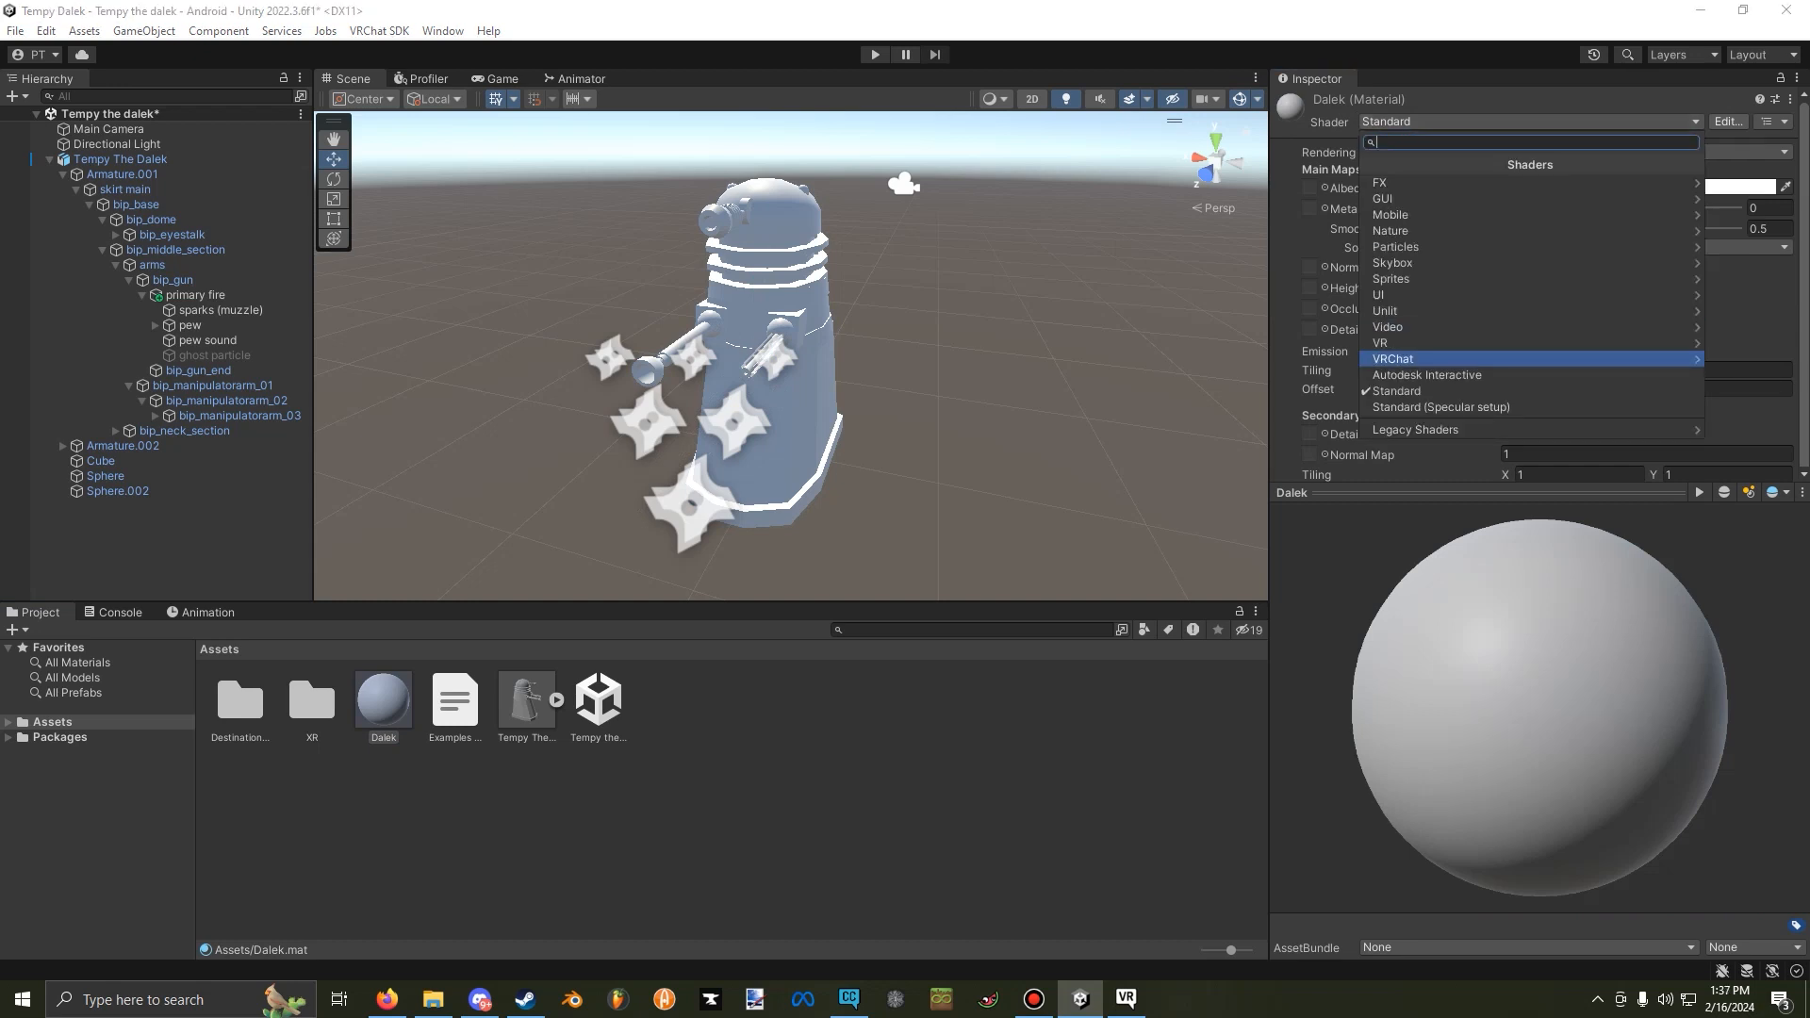
left_click(1528, 359)
left_click(1529, 183)
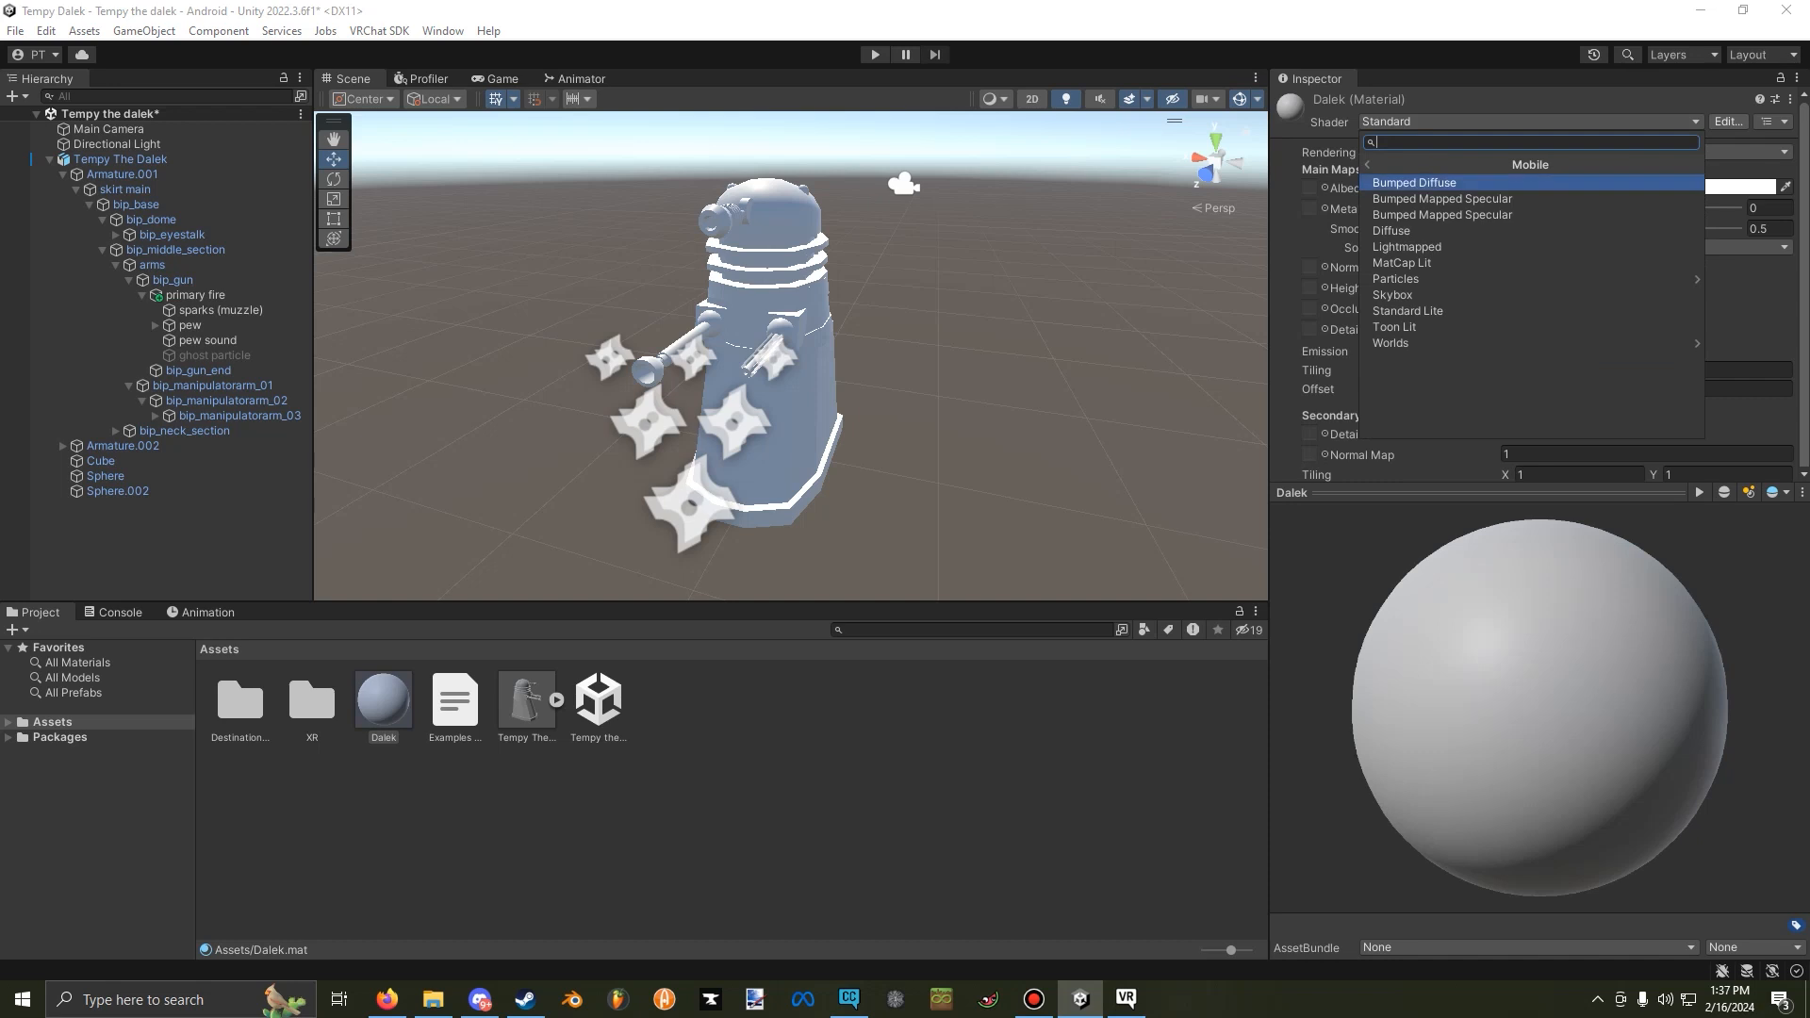
left_click(1529, 311)
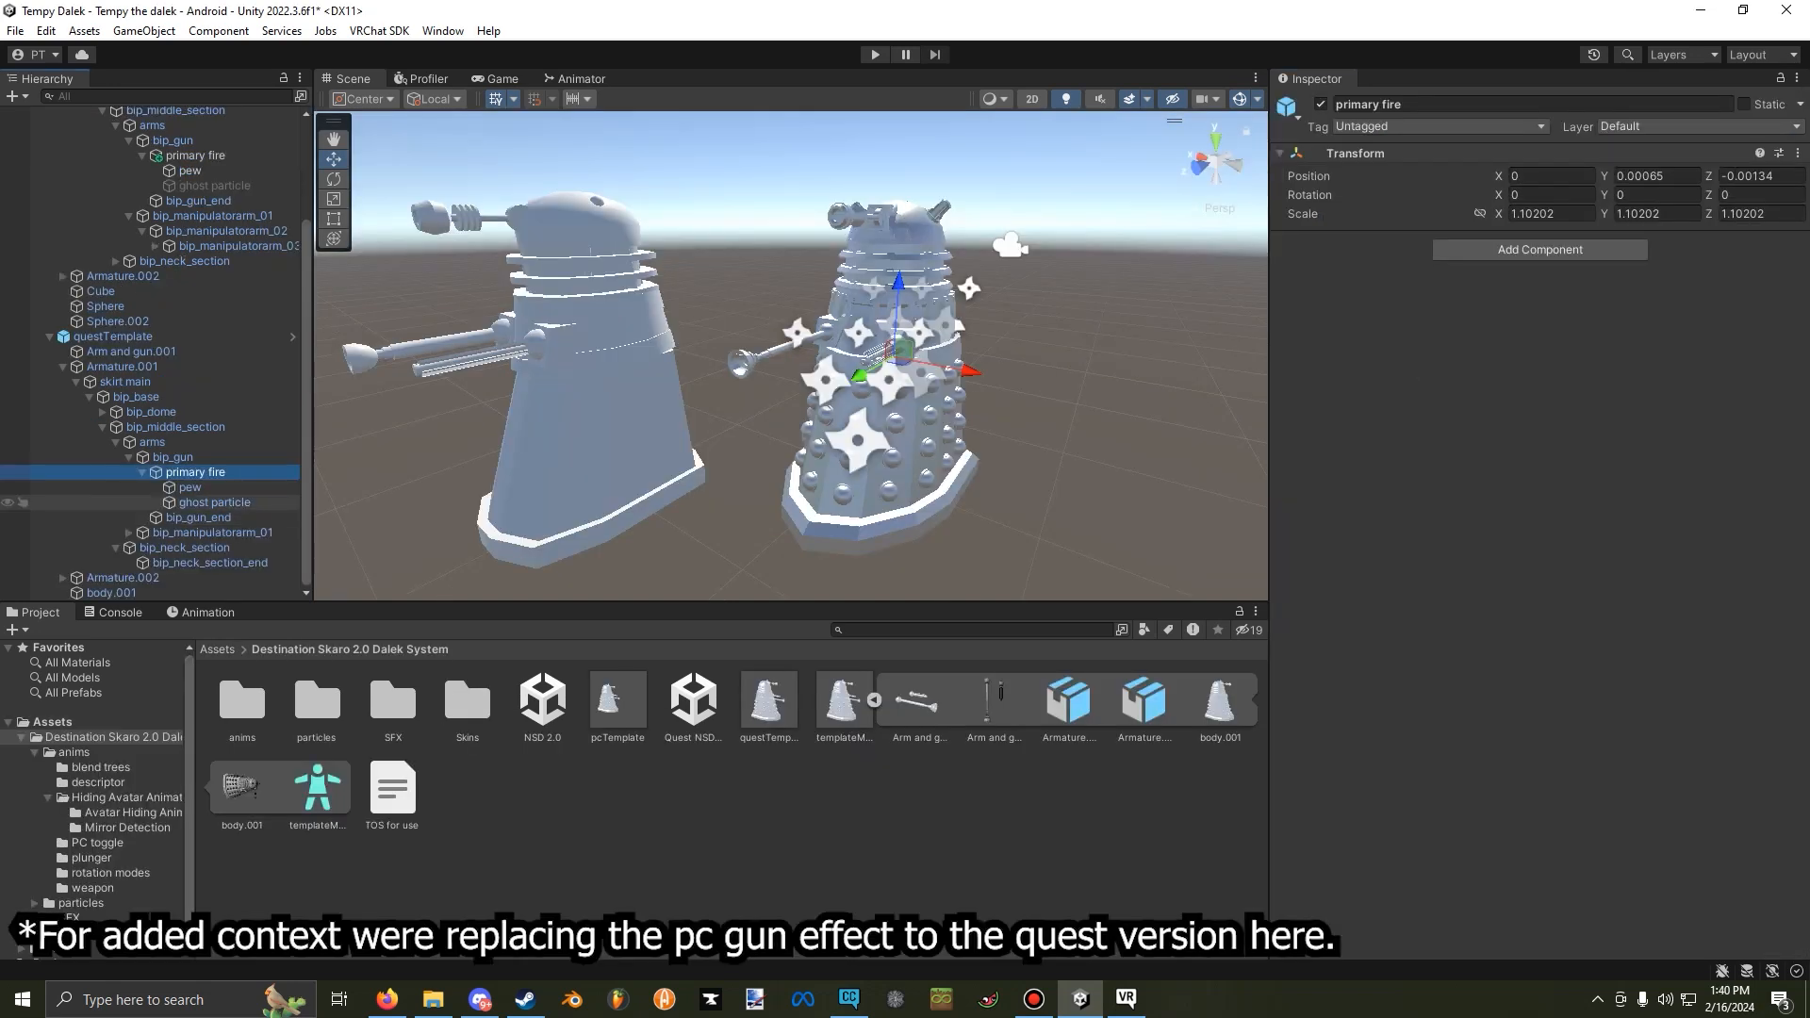
Copy the Particle System component of the pew object under questTemplate's primary fire.
left_click(190, 487)
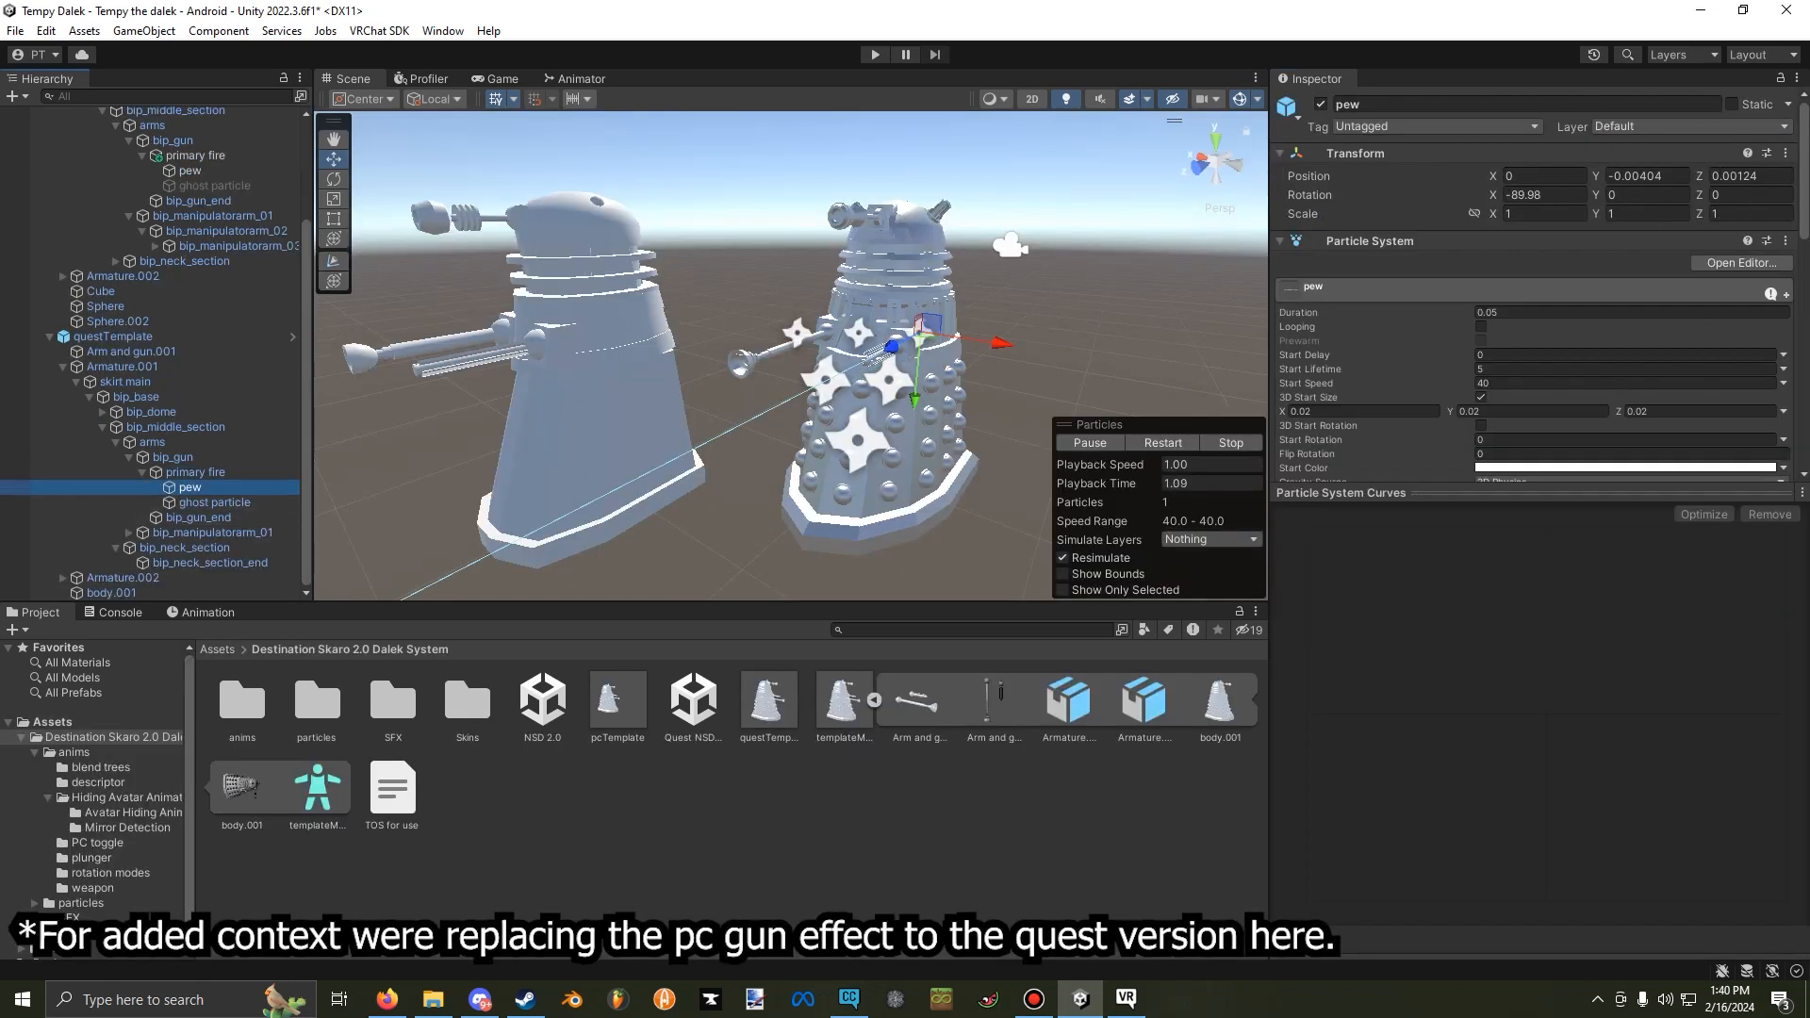
right_click(1456, 240)
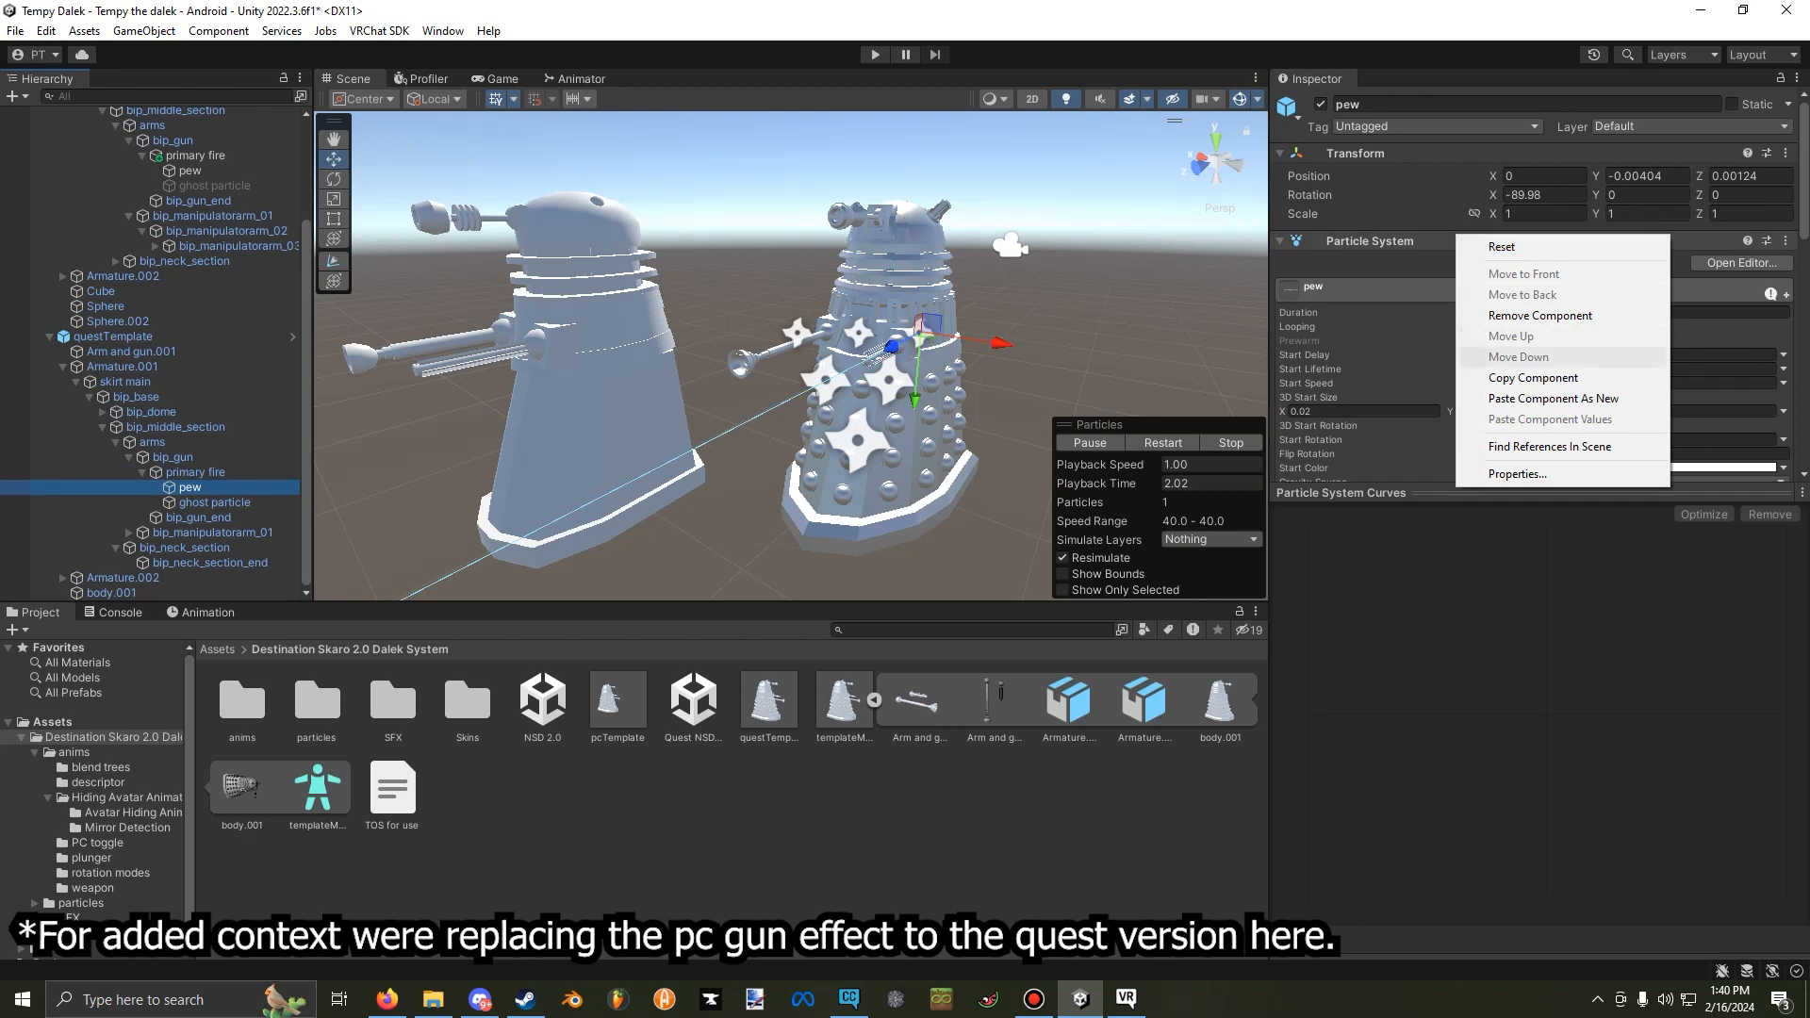
left_click(1532, 378)
Delete the questTemplate object from the scene.
right_click_drag(905, 368, 829, 385)
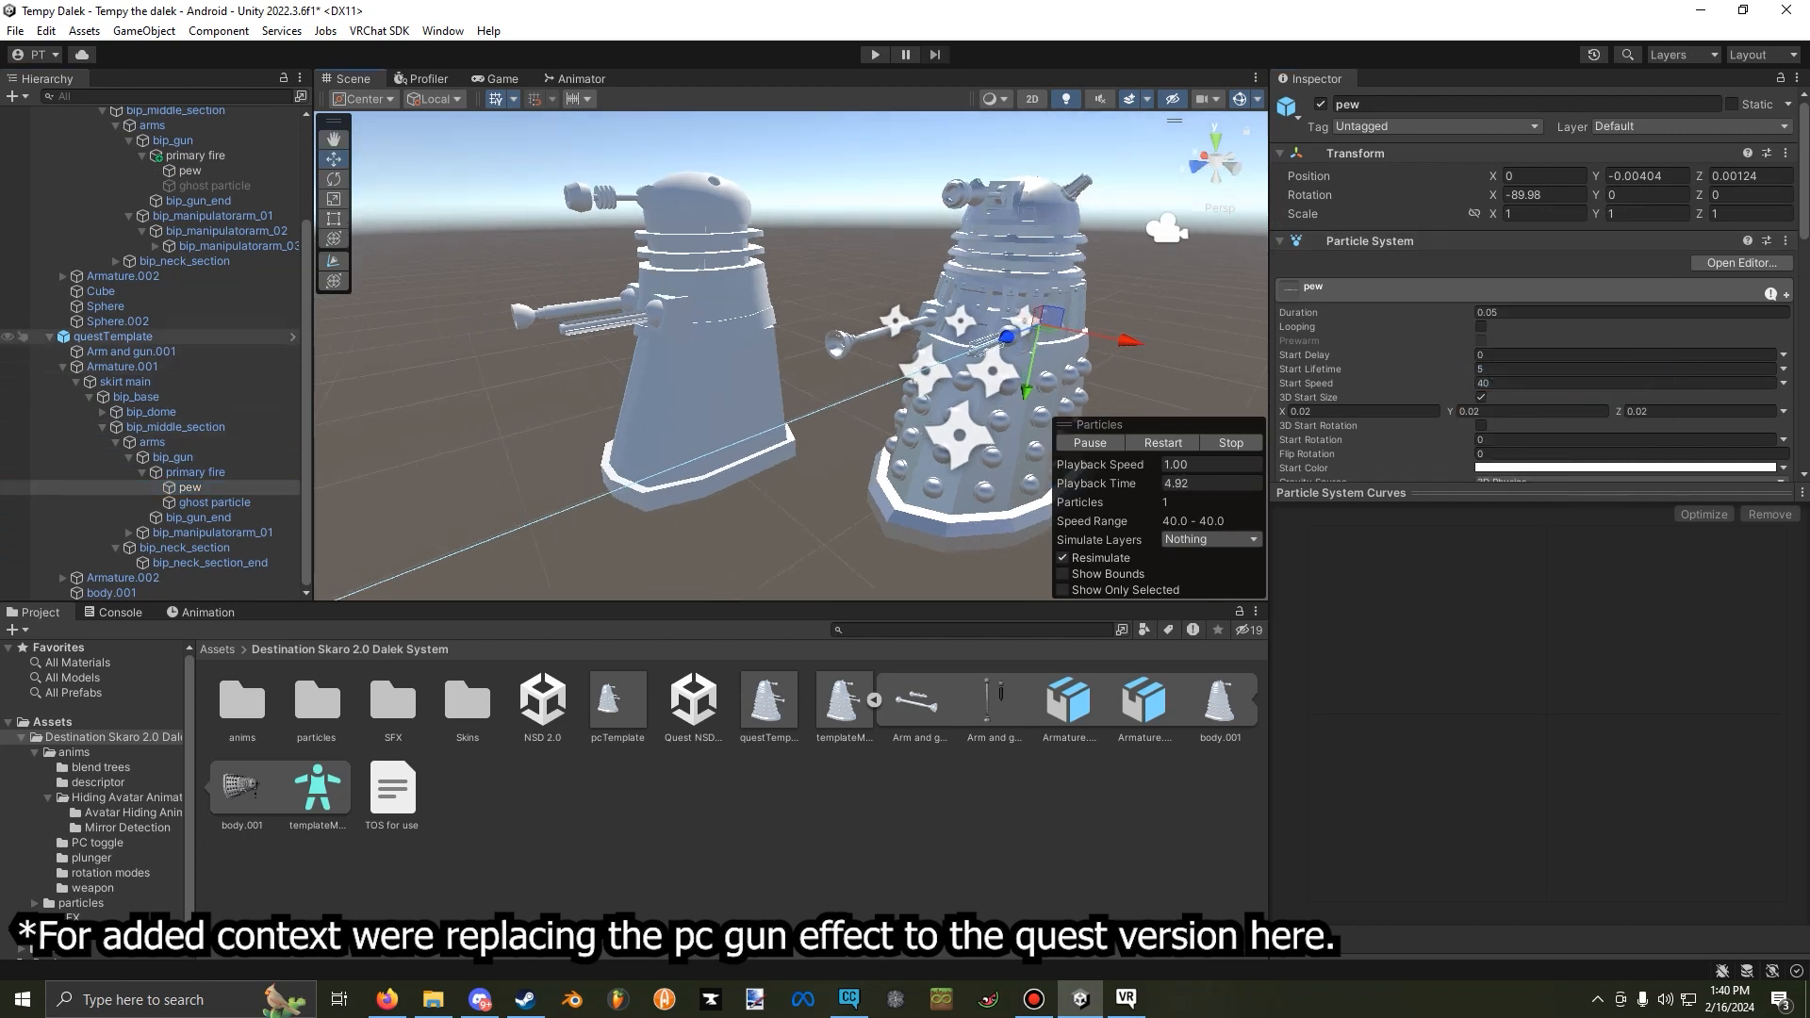
right_click(128, 336)
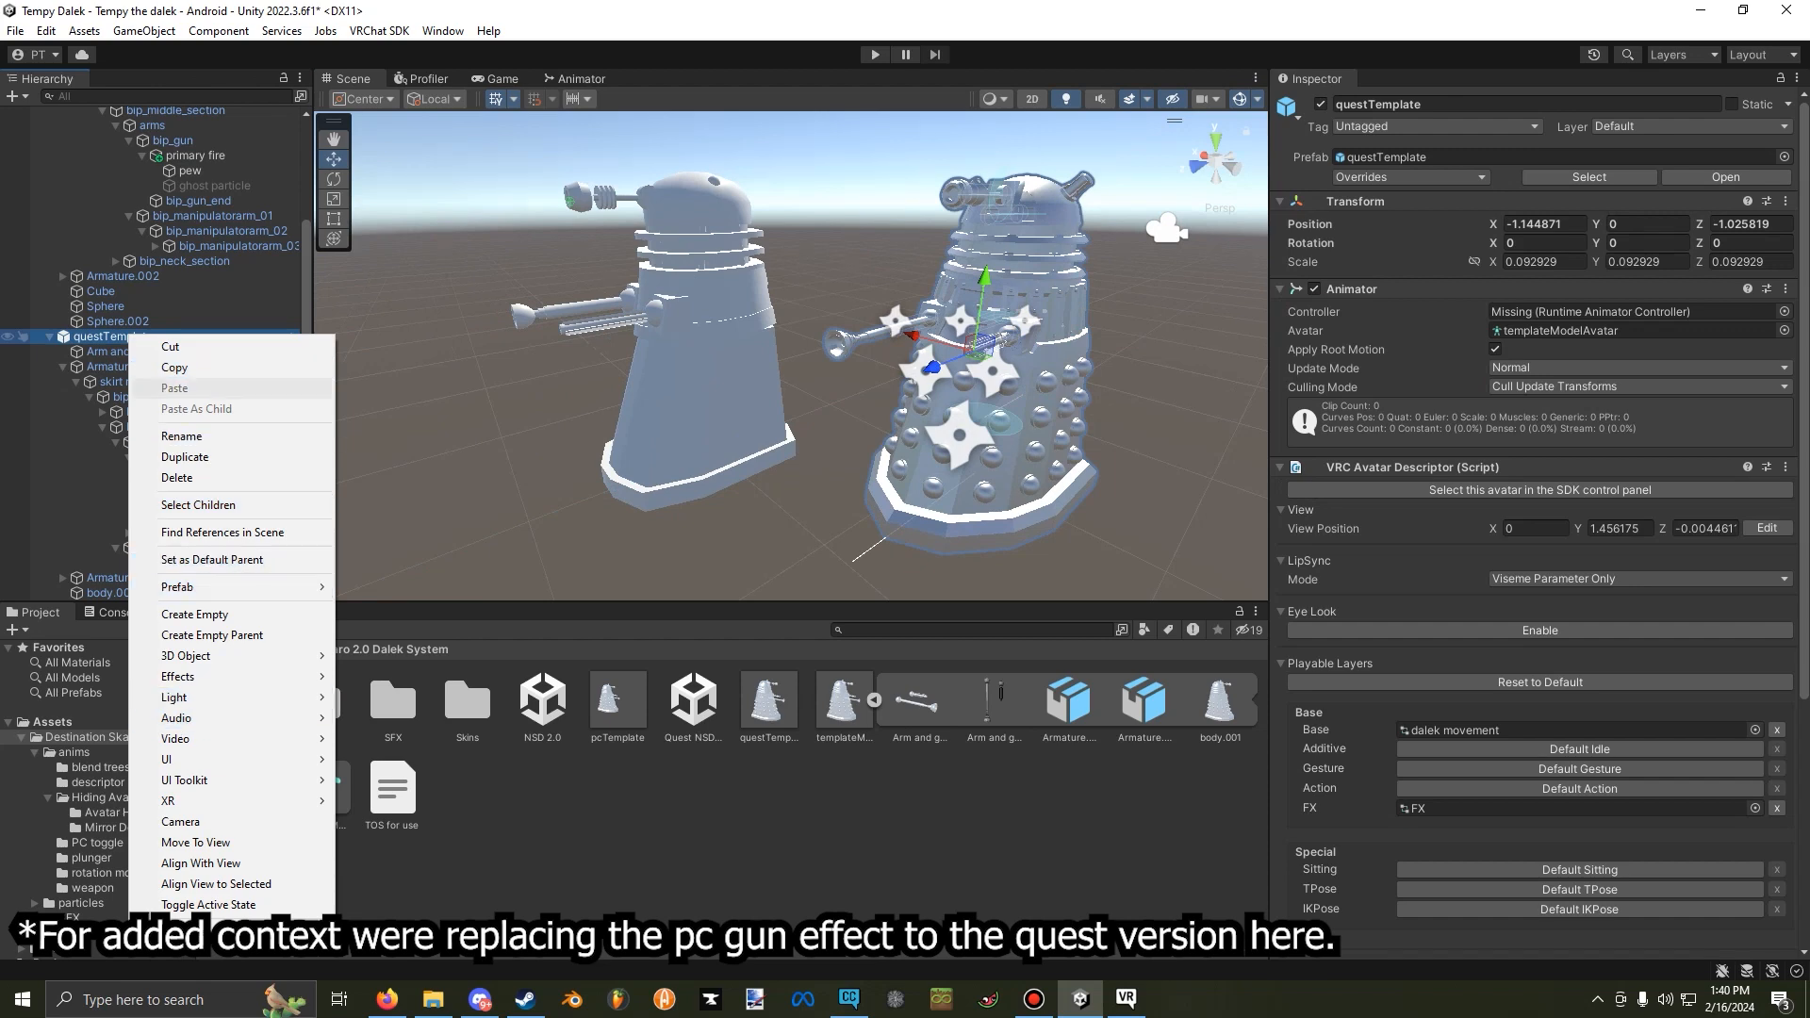
left_click(177, 478)
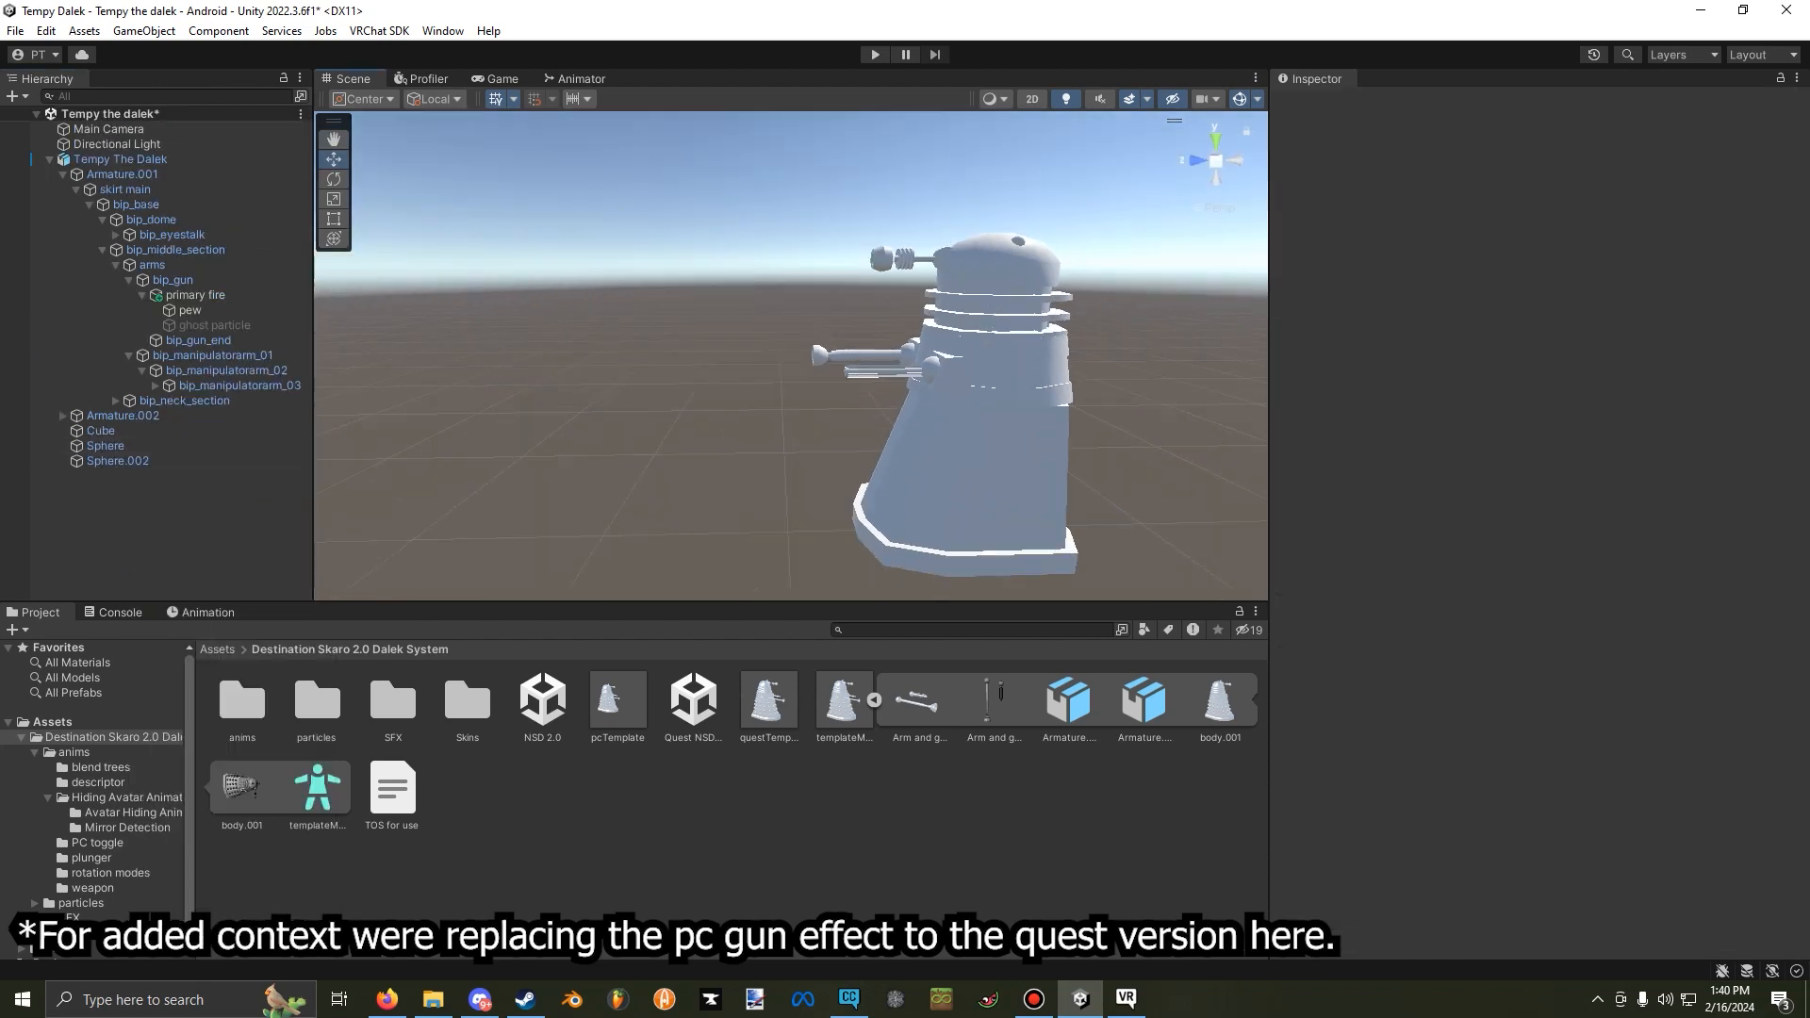
Replace the Particle System on Tempy The Dalek's pew object with the copied Quest one and preview the shot effect.
left_click(189, 310)
right_click(1480, 243)
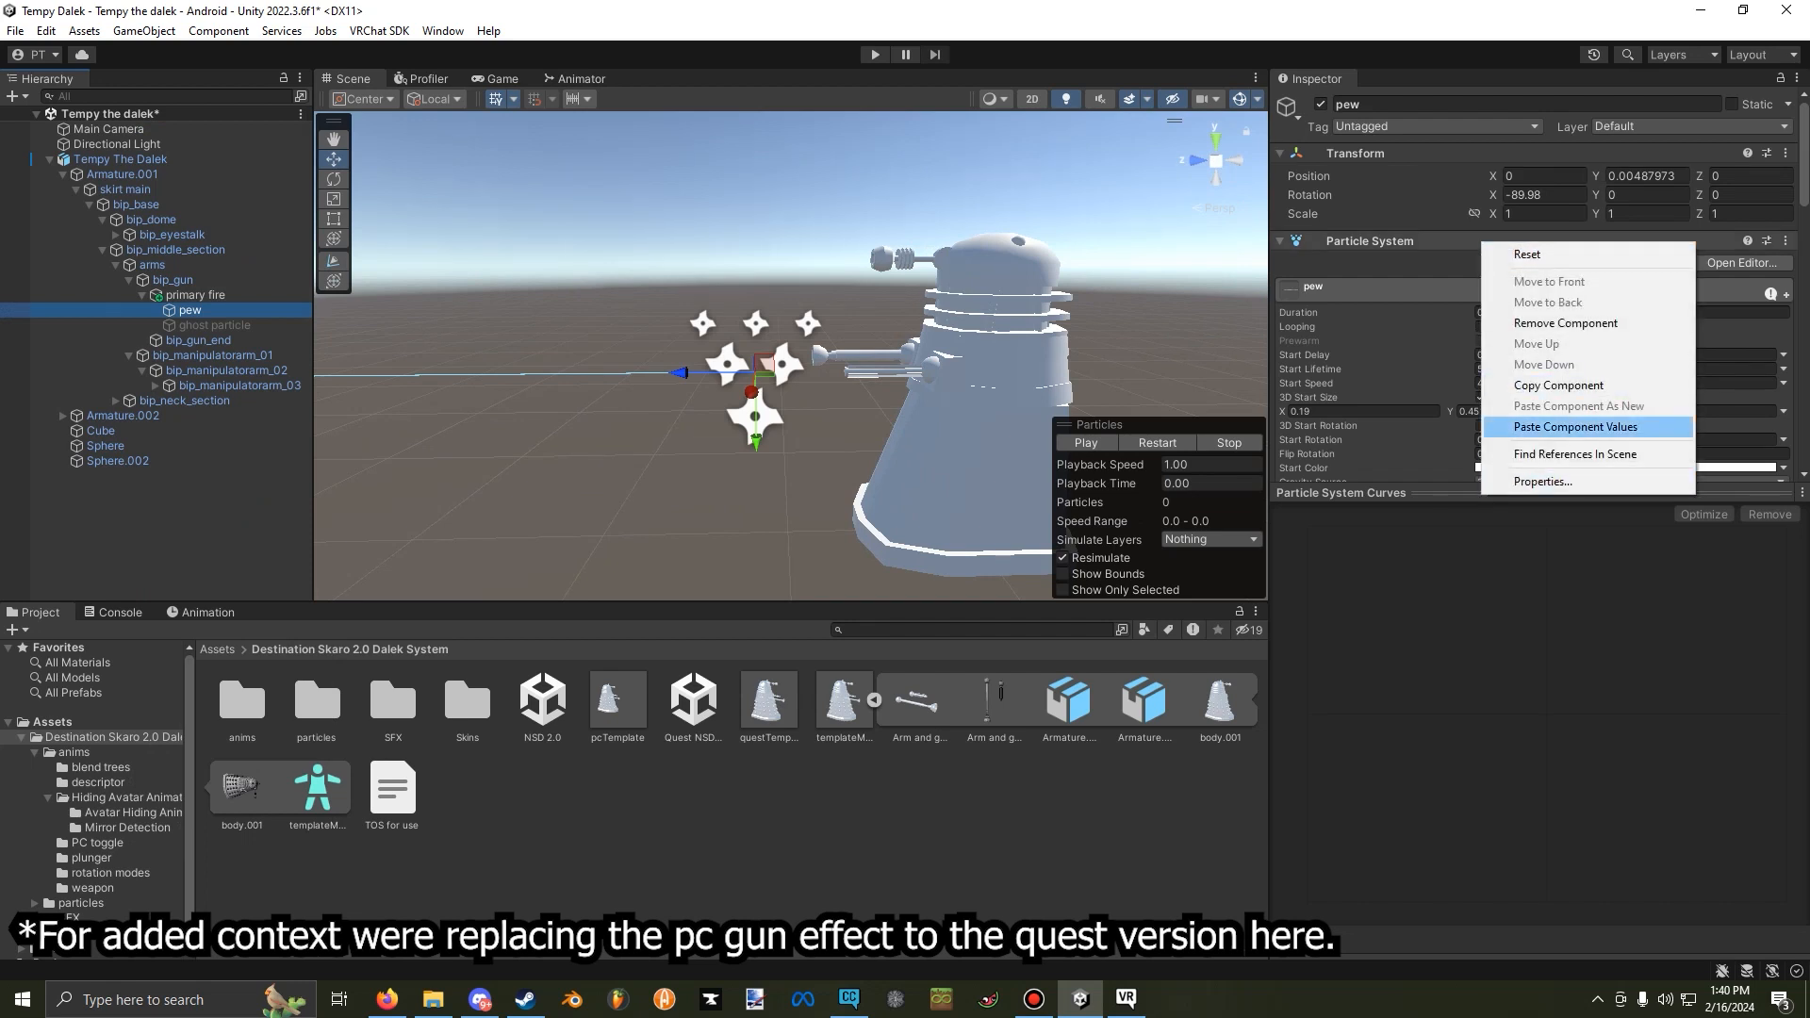
left_click(1565, 323)
right_click(1419, 152)
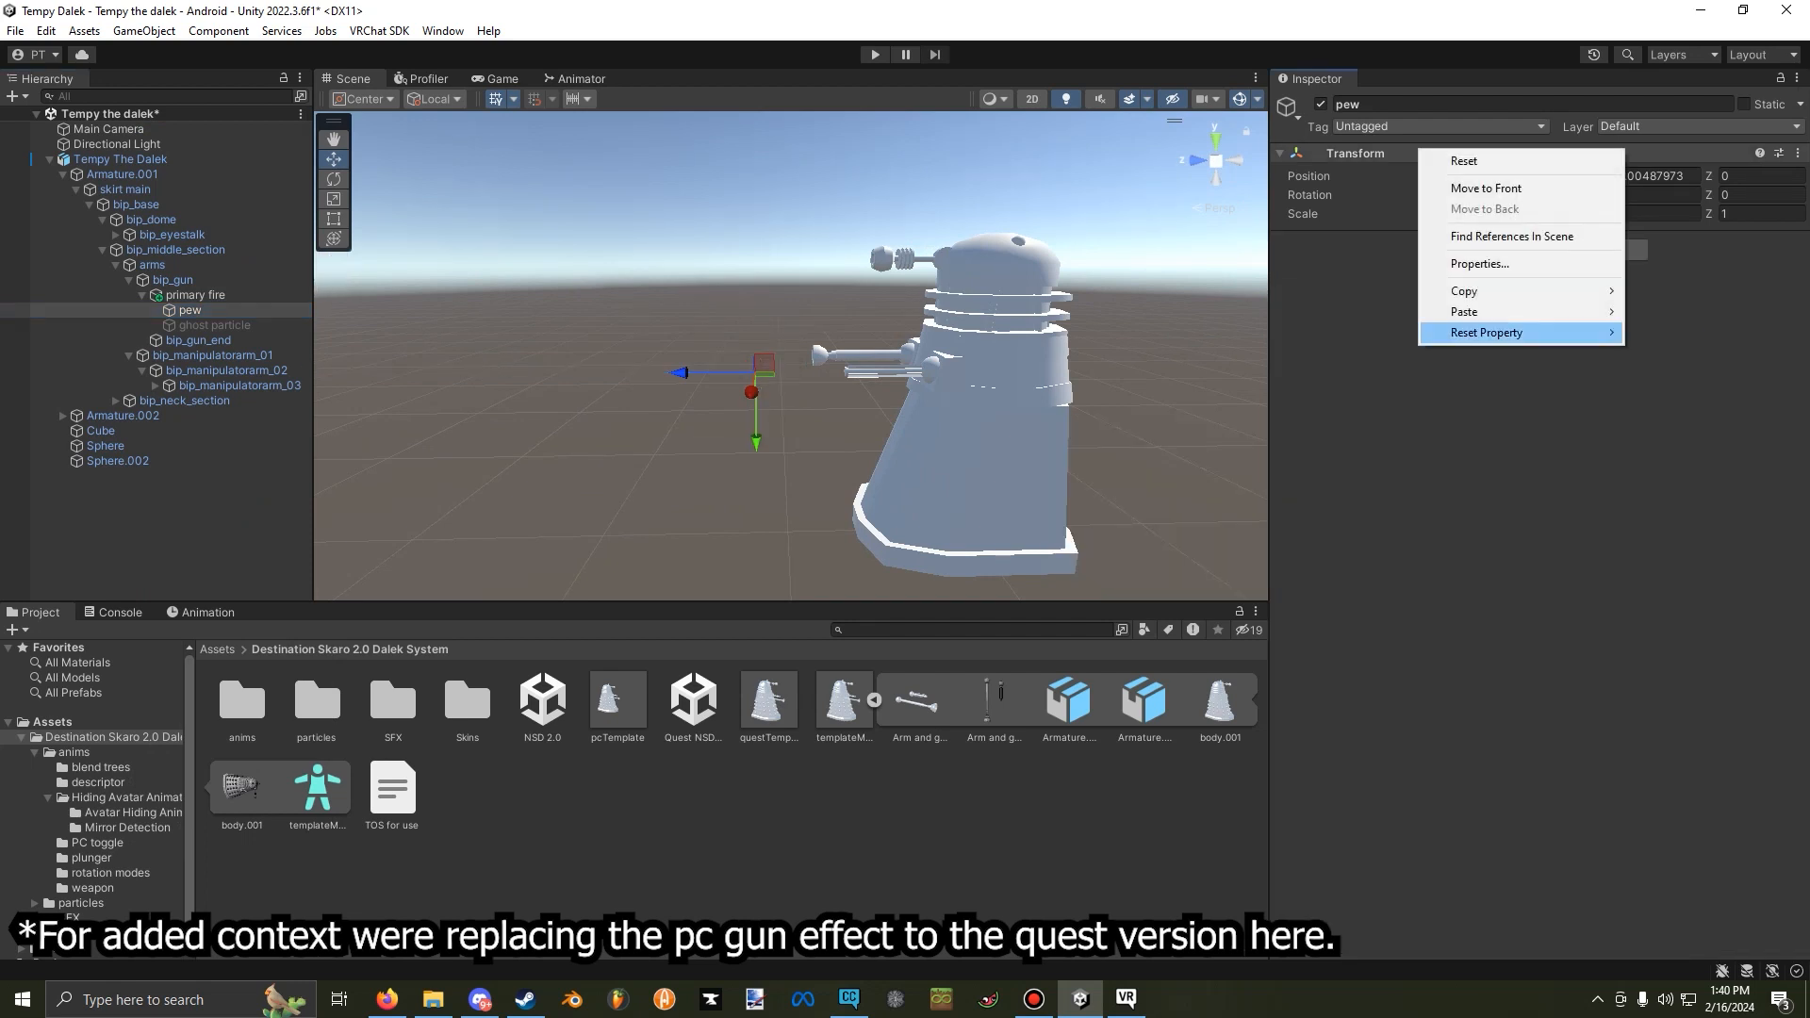
mouse_move(1508, 311)
left_click(1697, 407)
right_click_drag(792, 358, 593, 356)
left_click(1090, 443)
left_click(1087, 443)
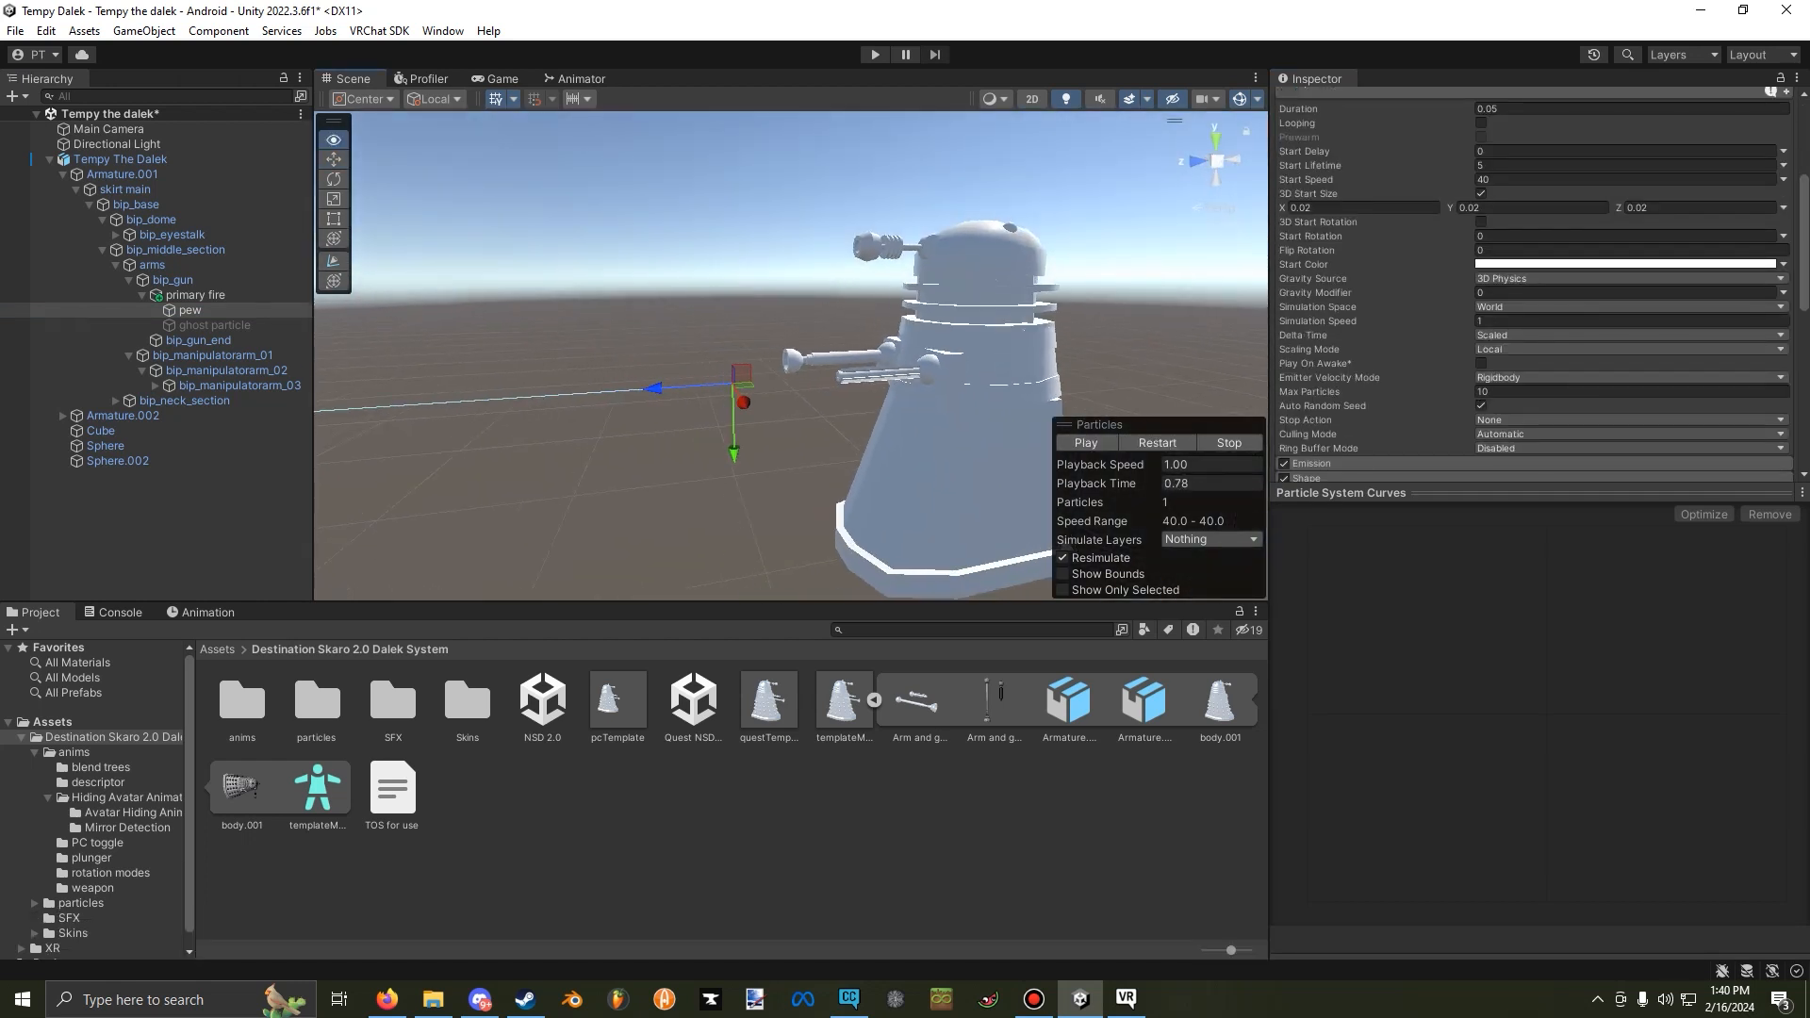
right_click_drag(791, 358, 985, 377)
Accept the upload rights statement in the VRChat SDK builder, review the avatar info, and close the SDK window.
left_click_drag(1809, 83, 699, 87)
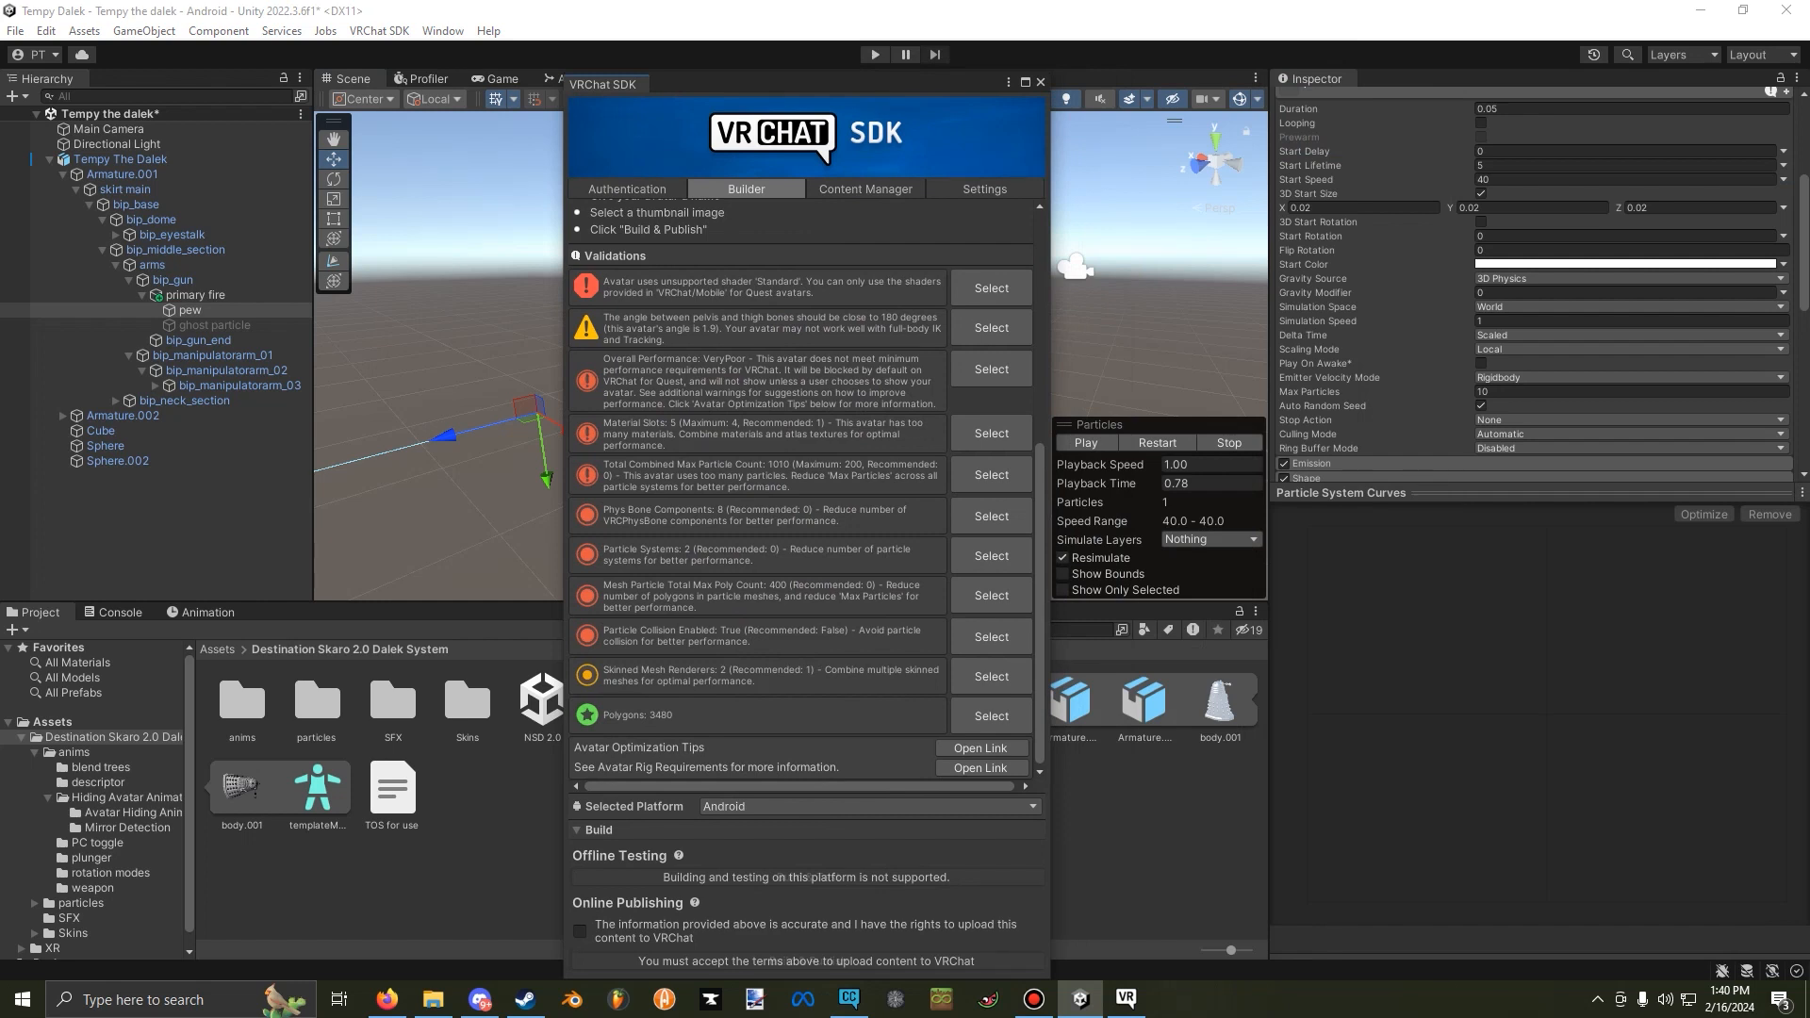
left_click(580, 932)
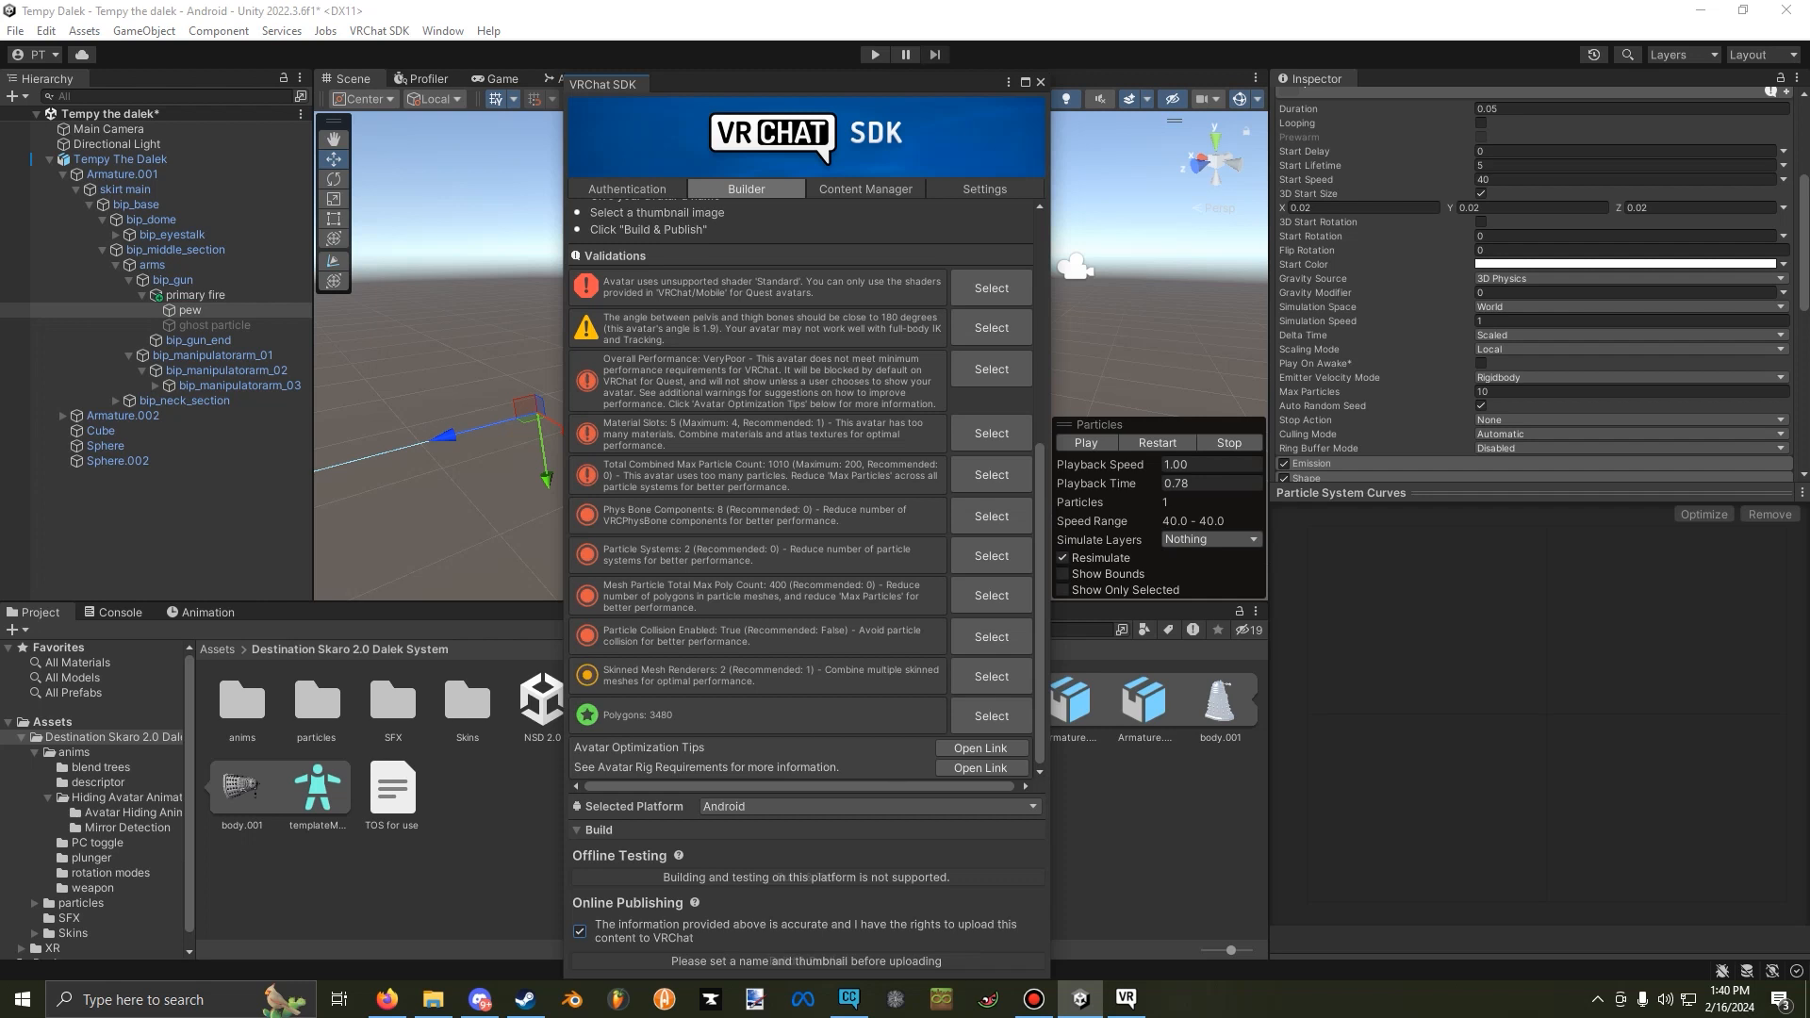
scroll(801, 490, "up", 10)
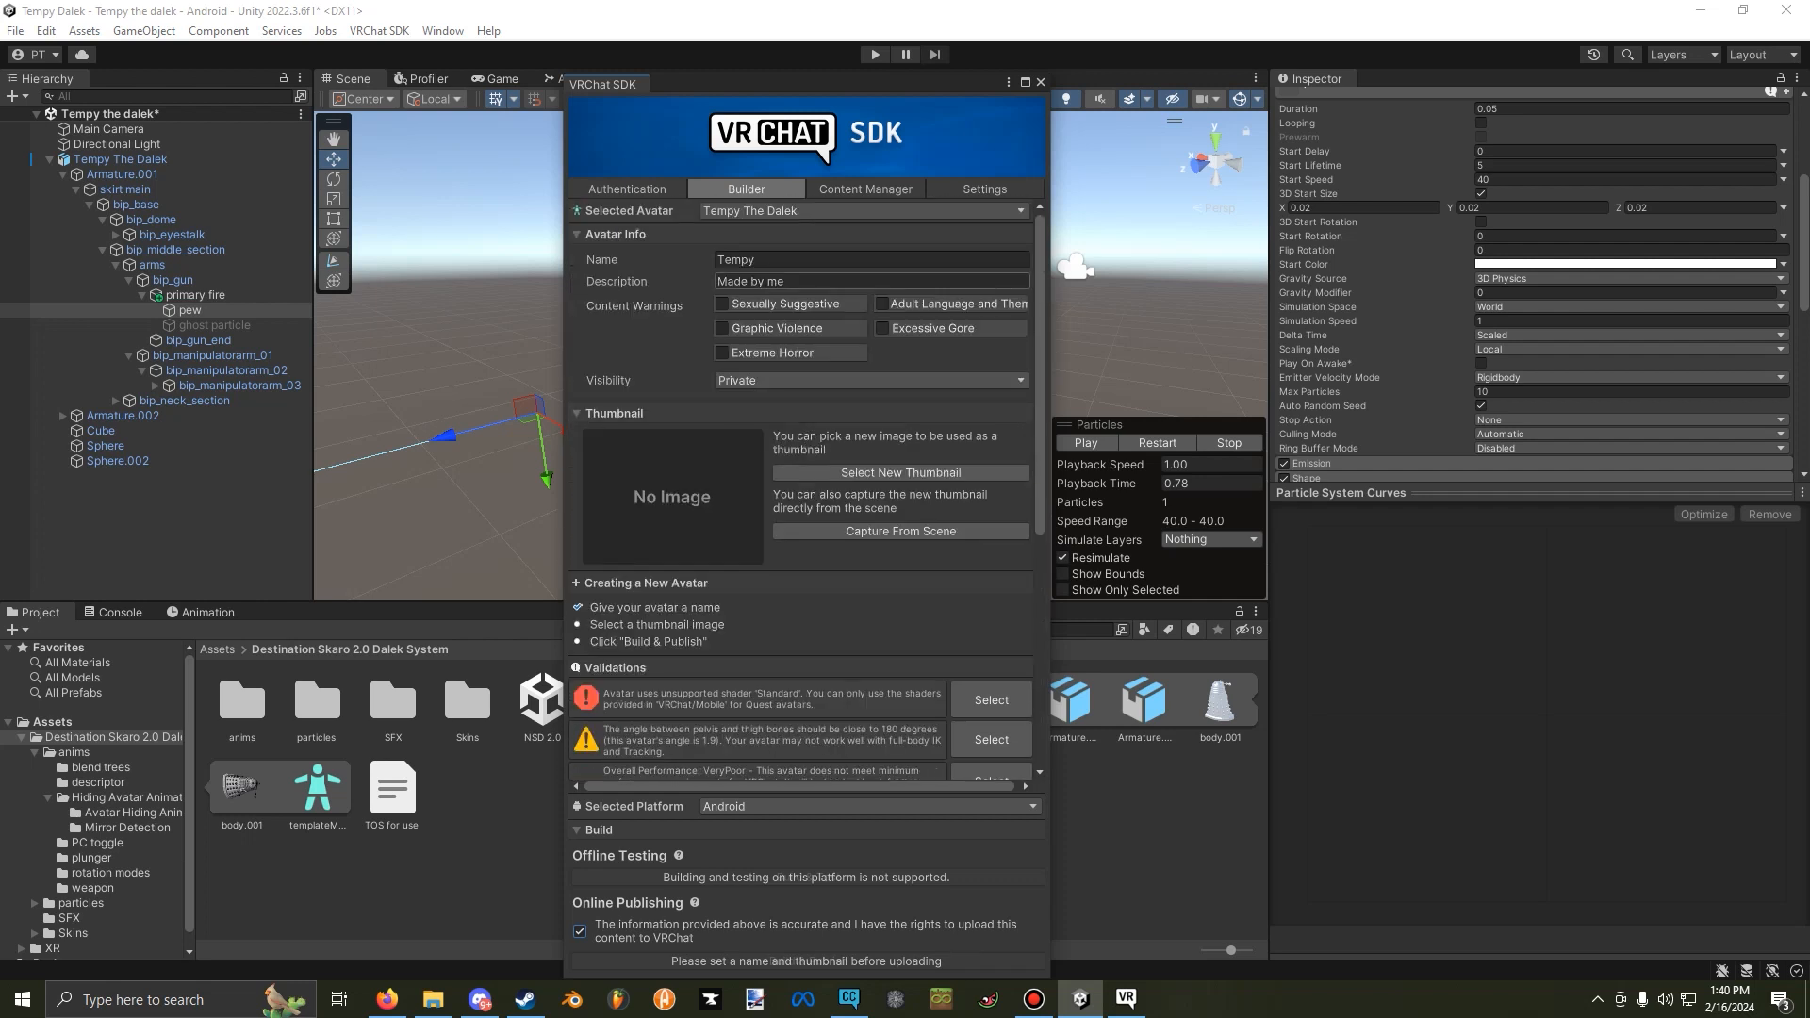
left_click(1041, 82)
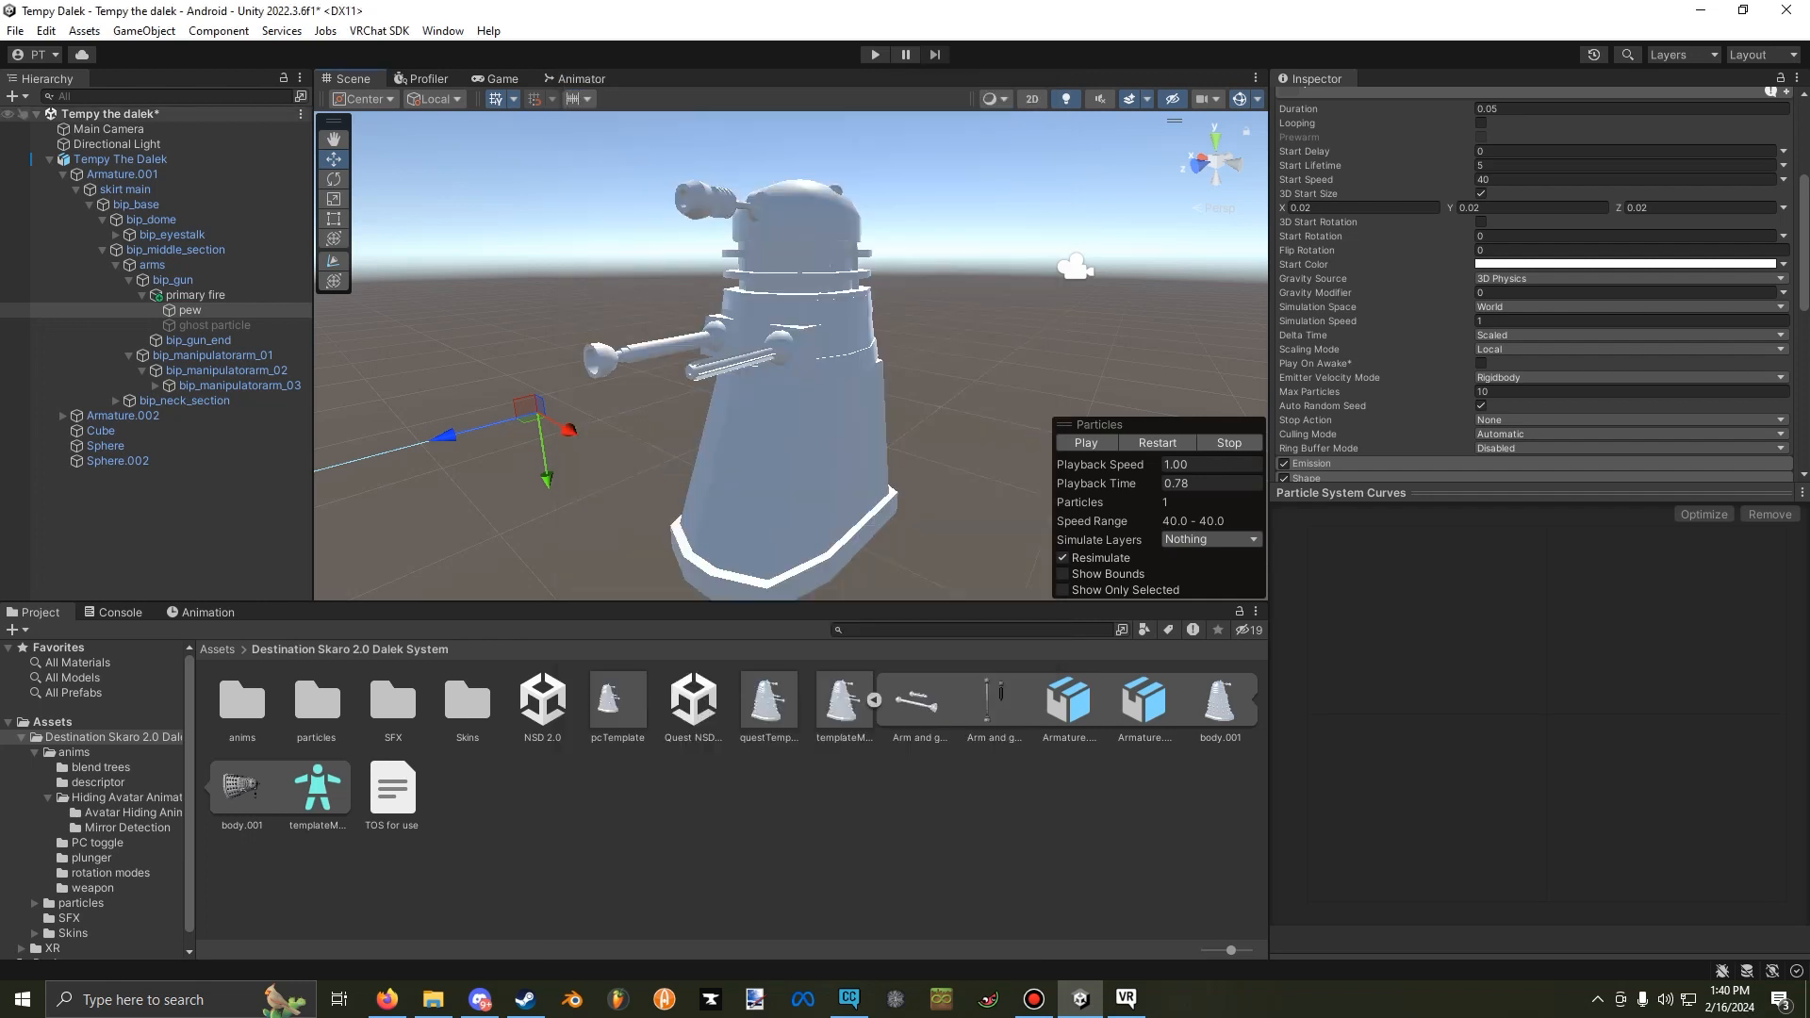
Highlight Tempy The Dalek's blueprint ID in its Pipeline Manager and display the platform choices in the SDK builder.
left_click(121, 160)
scroll(1537, 519, "down", 4)
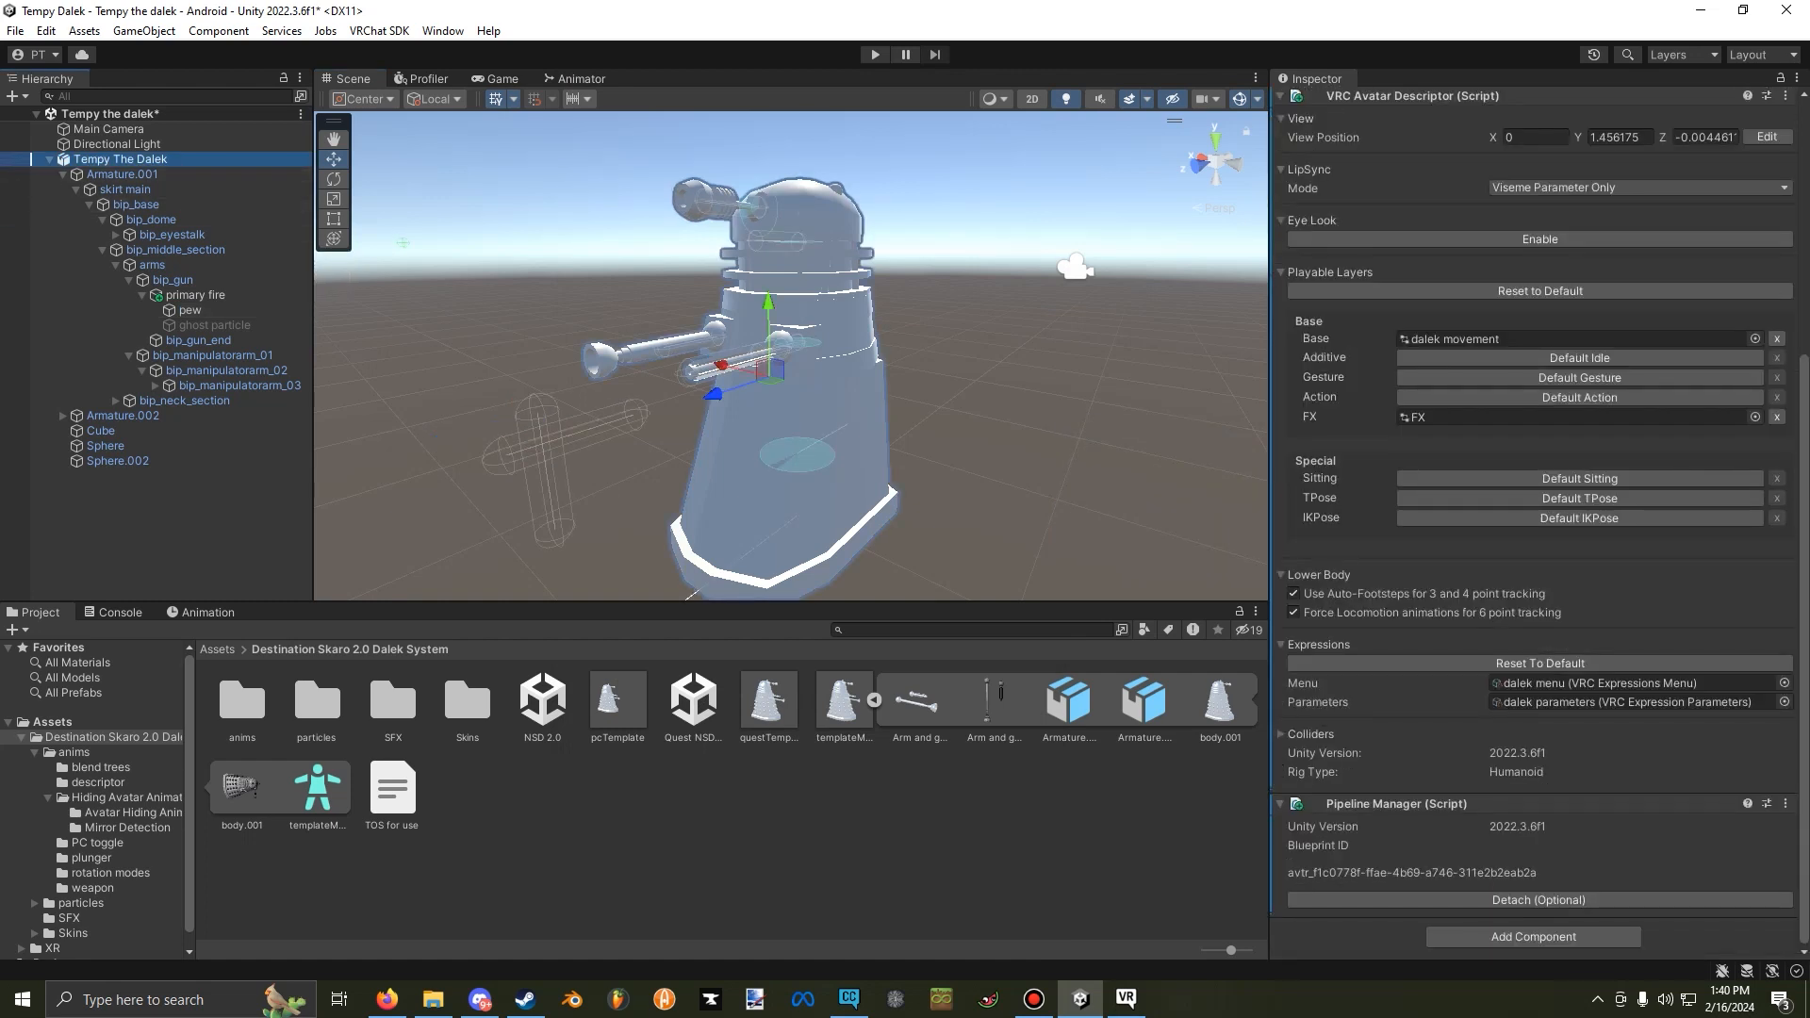
left_click_drag(1287, 872, 1538, 872)
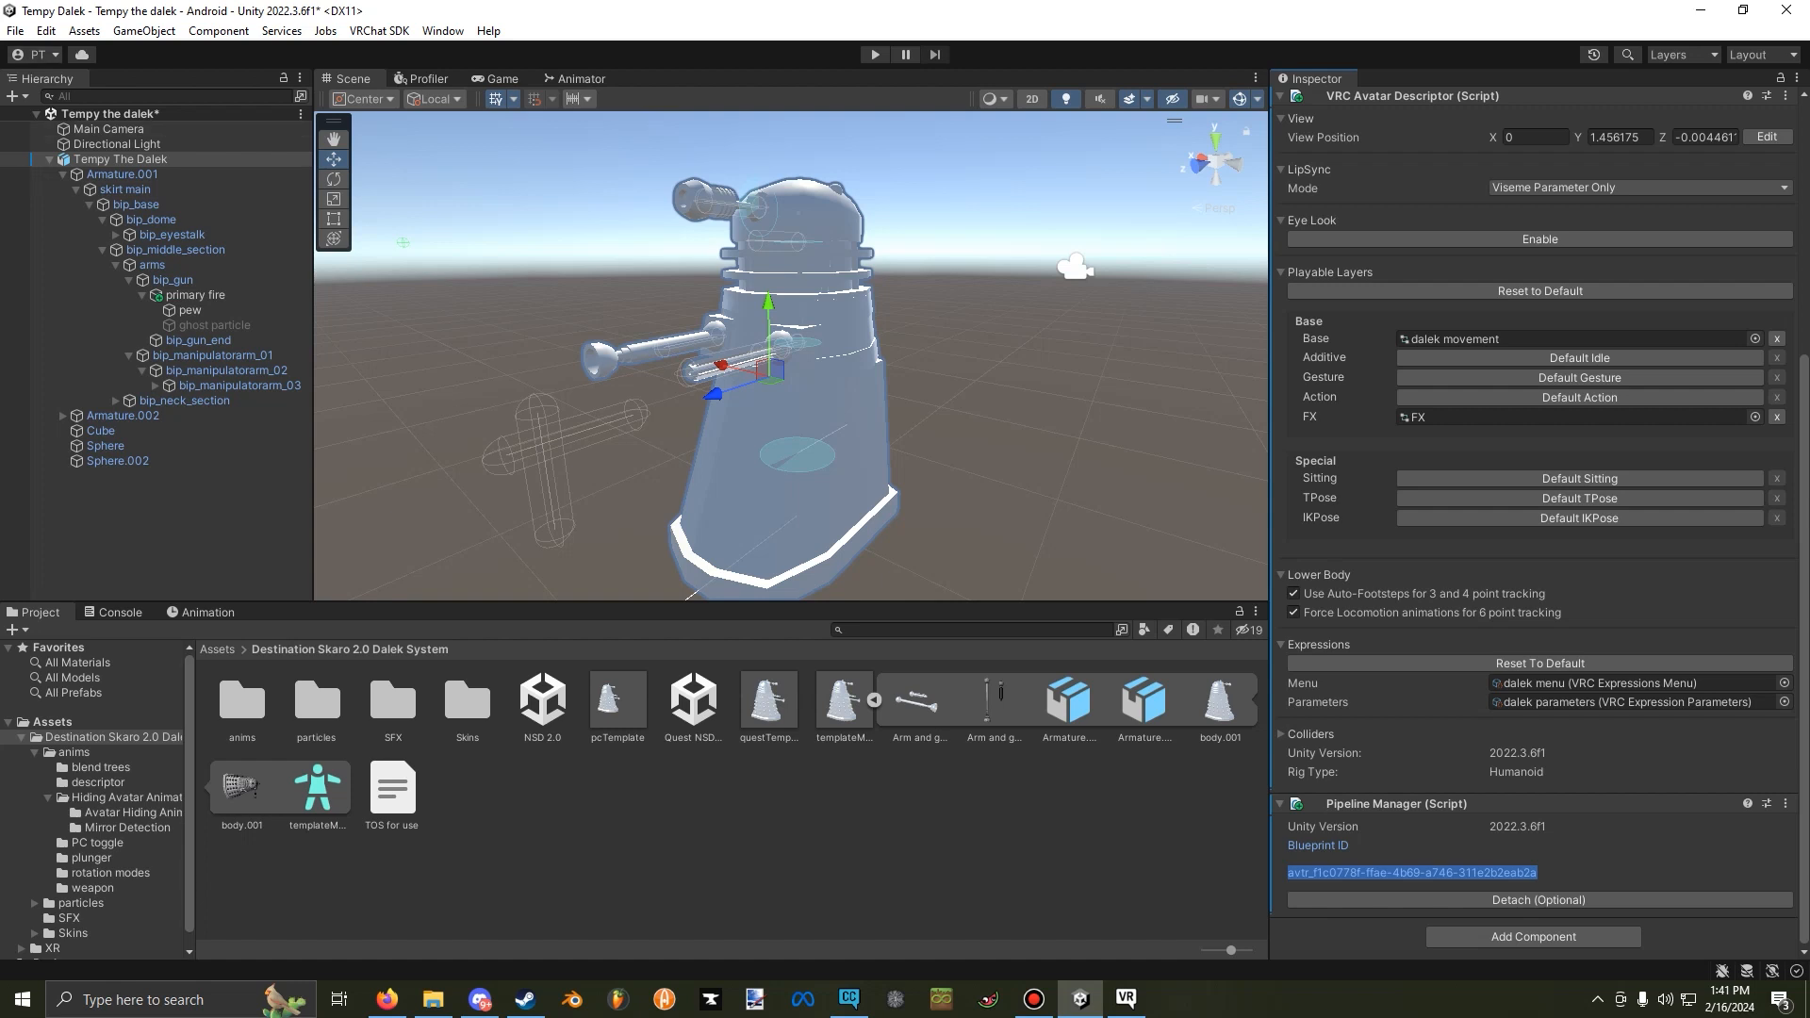
scroll(803, 490, "down", 8)
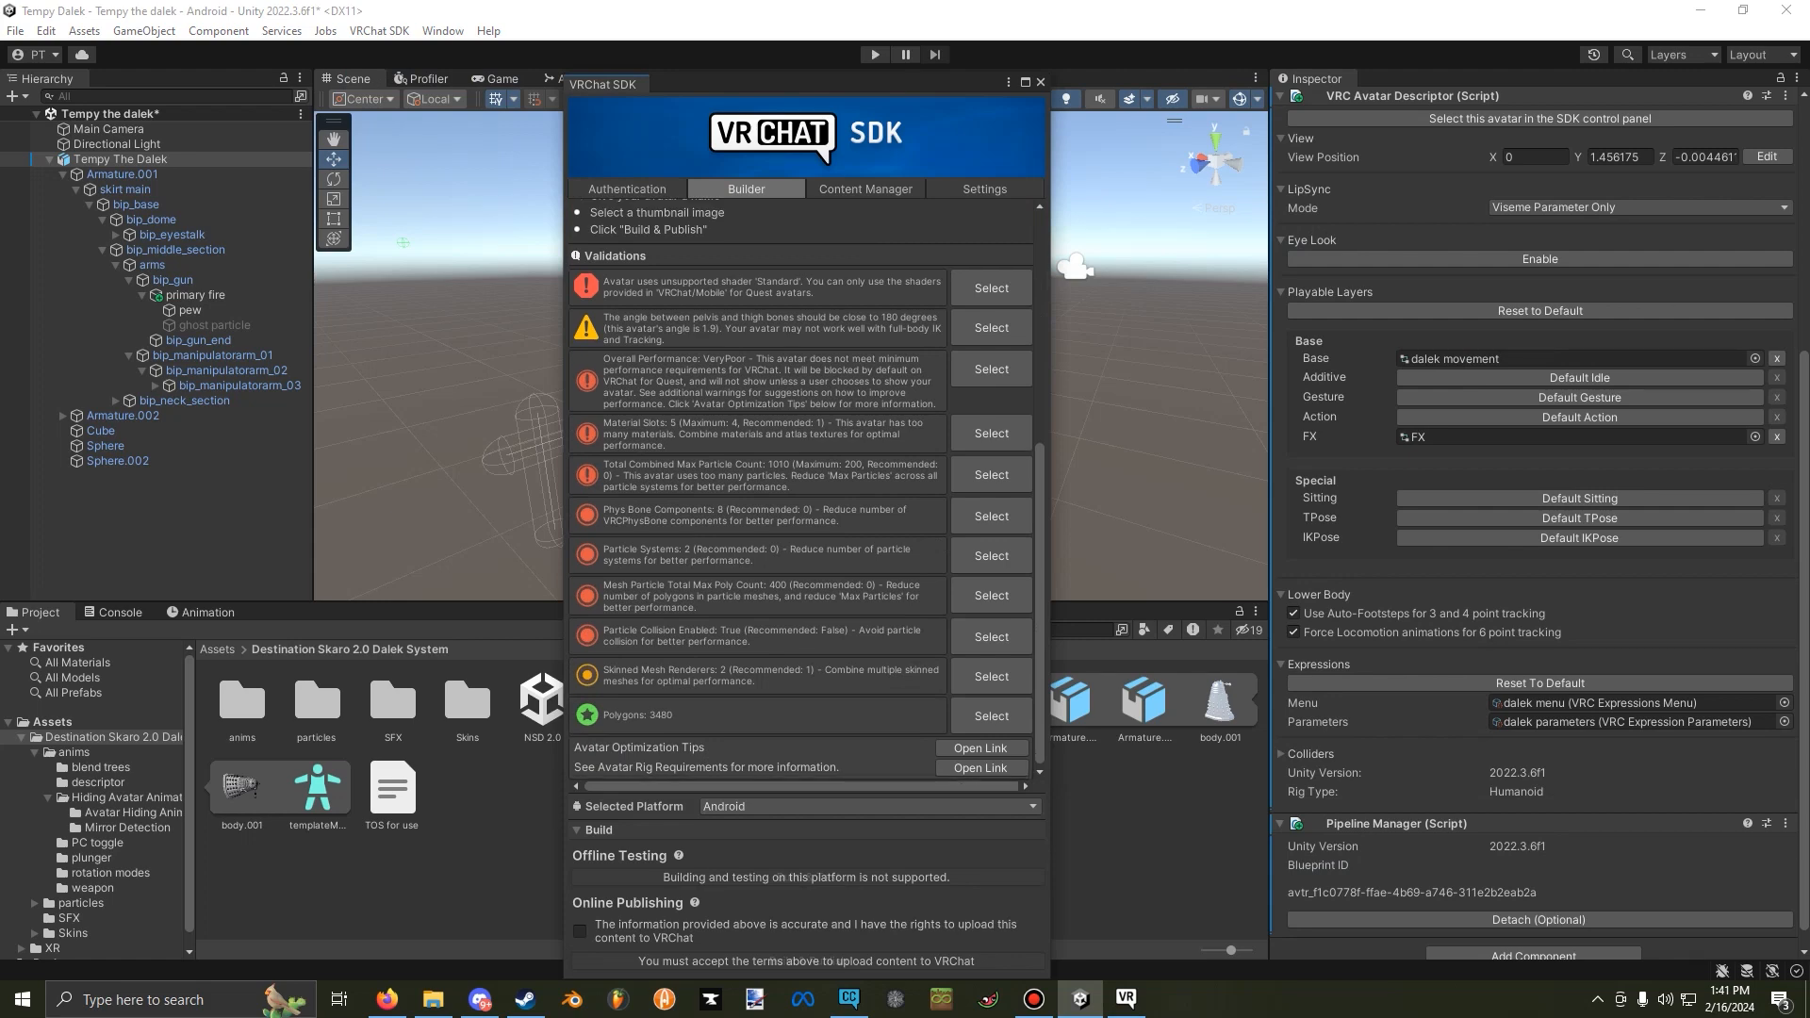
left_click(801, 807)
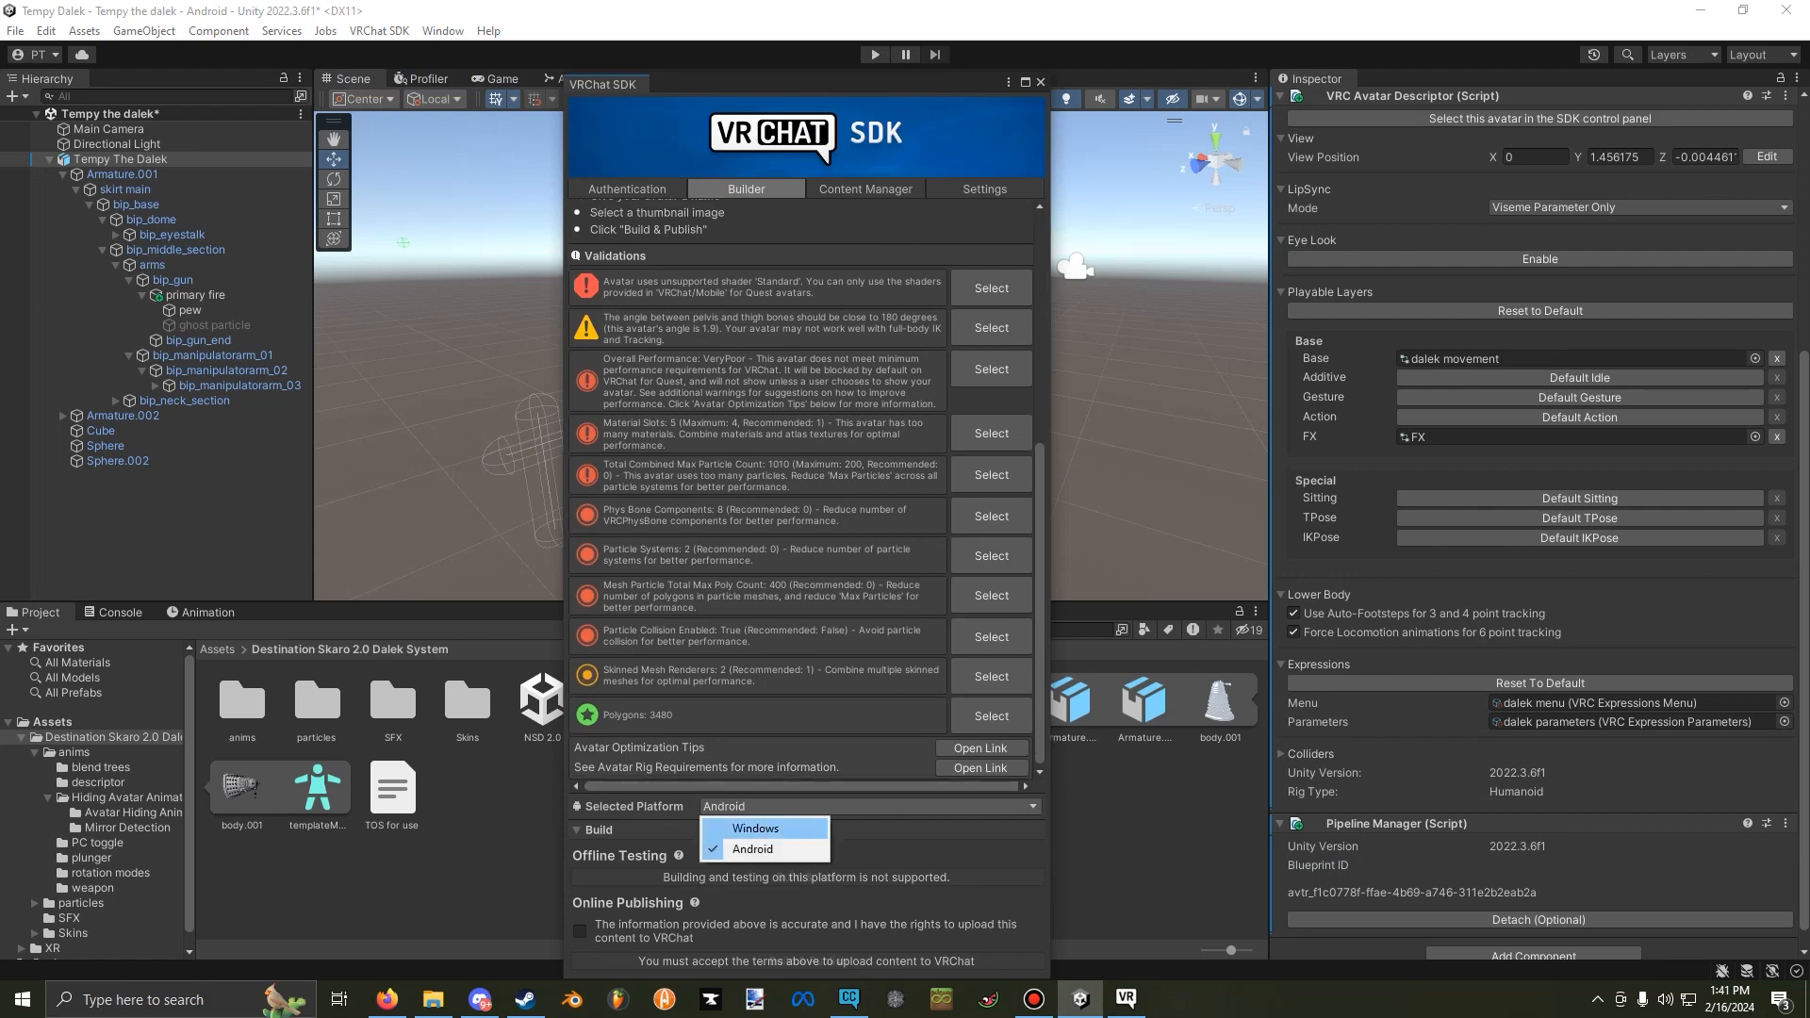
Switch to VRChat, change into SDK: Resurrection Daleks Quest and back into SDK: Tempy The Dalek, and leave the avatar menu.
left_click(1126, 999)
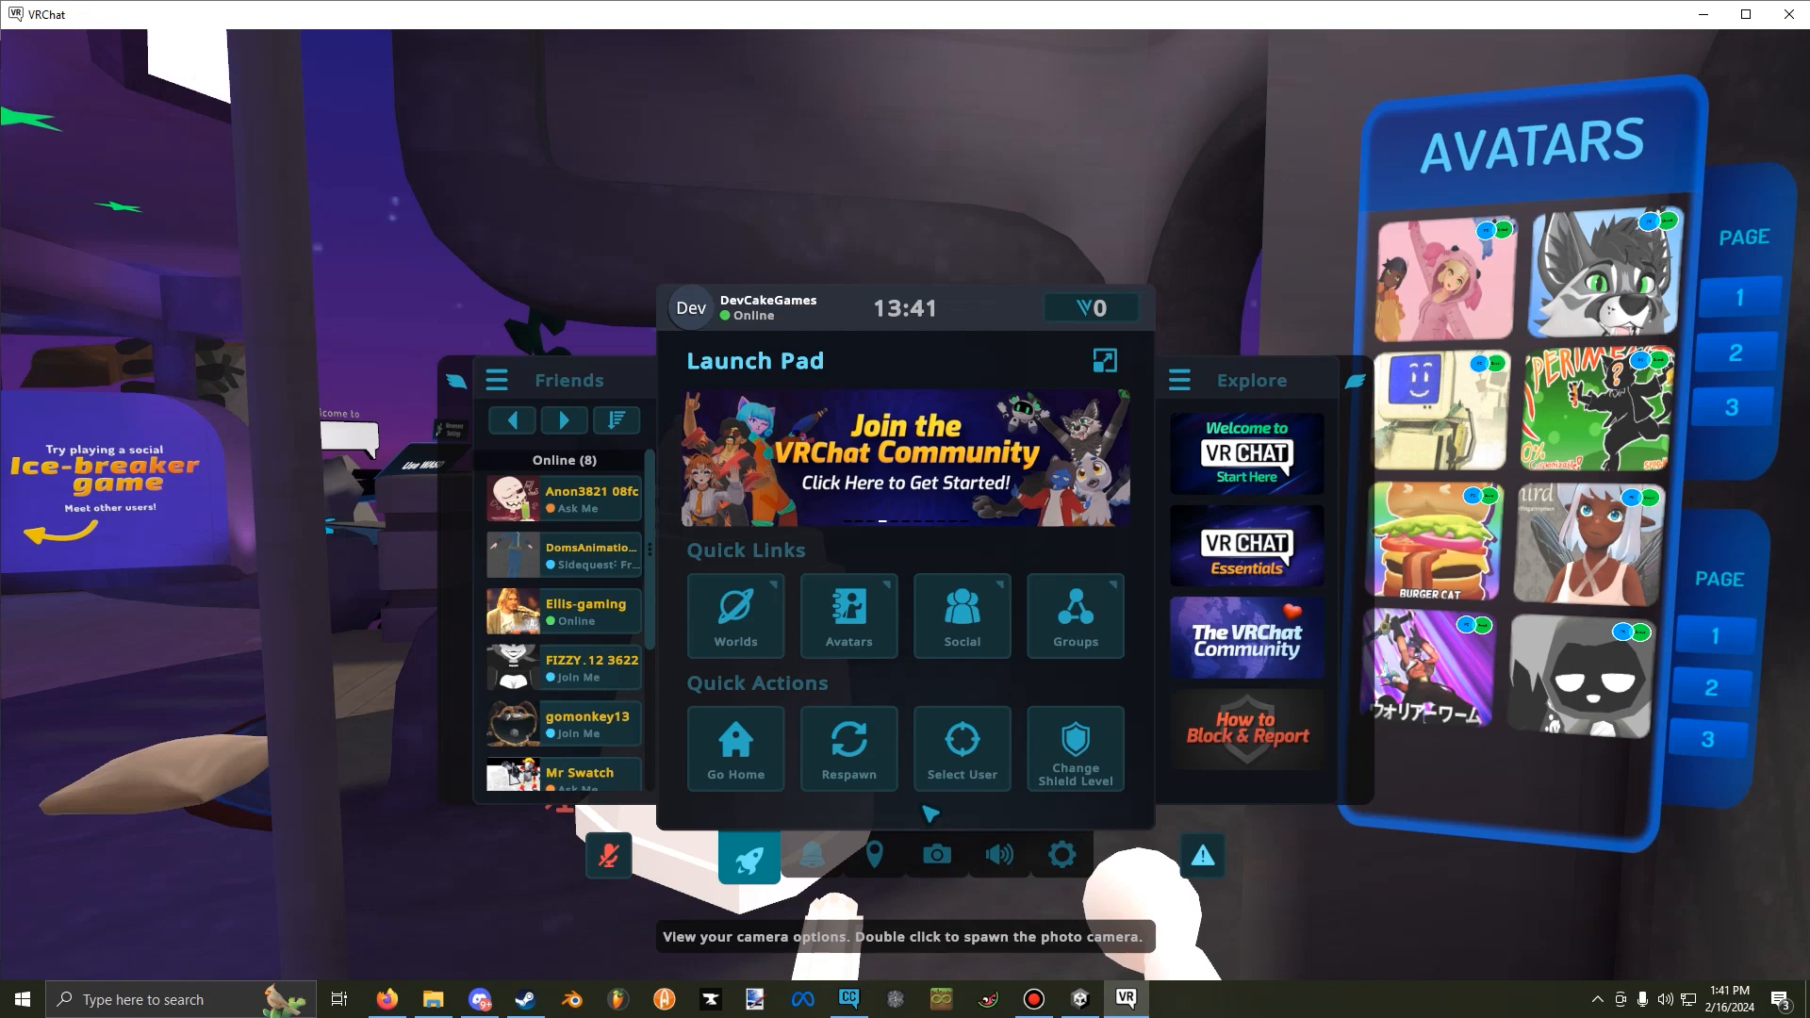
left_click(856, 626)
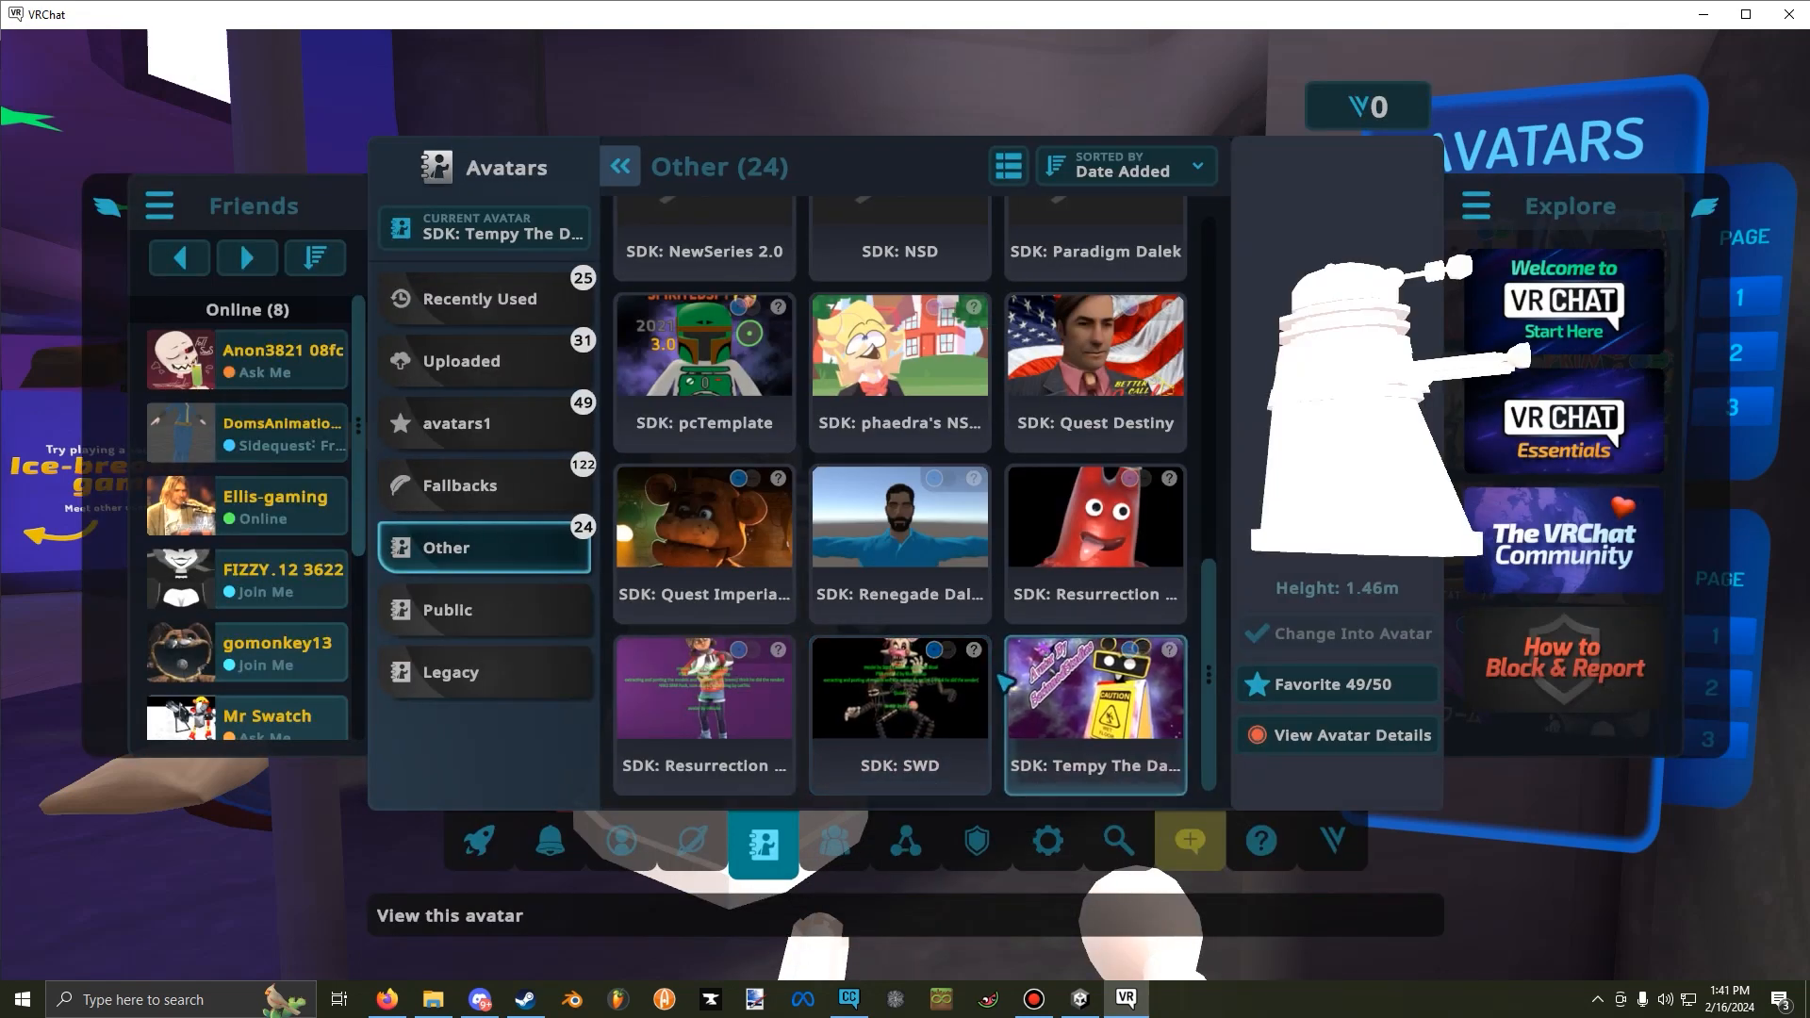
left_click(497, 509)
left_click(495, 539)
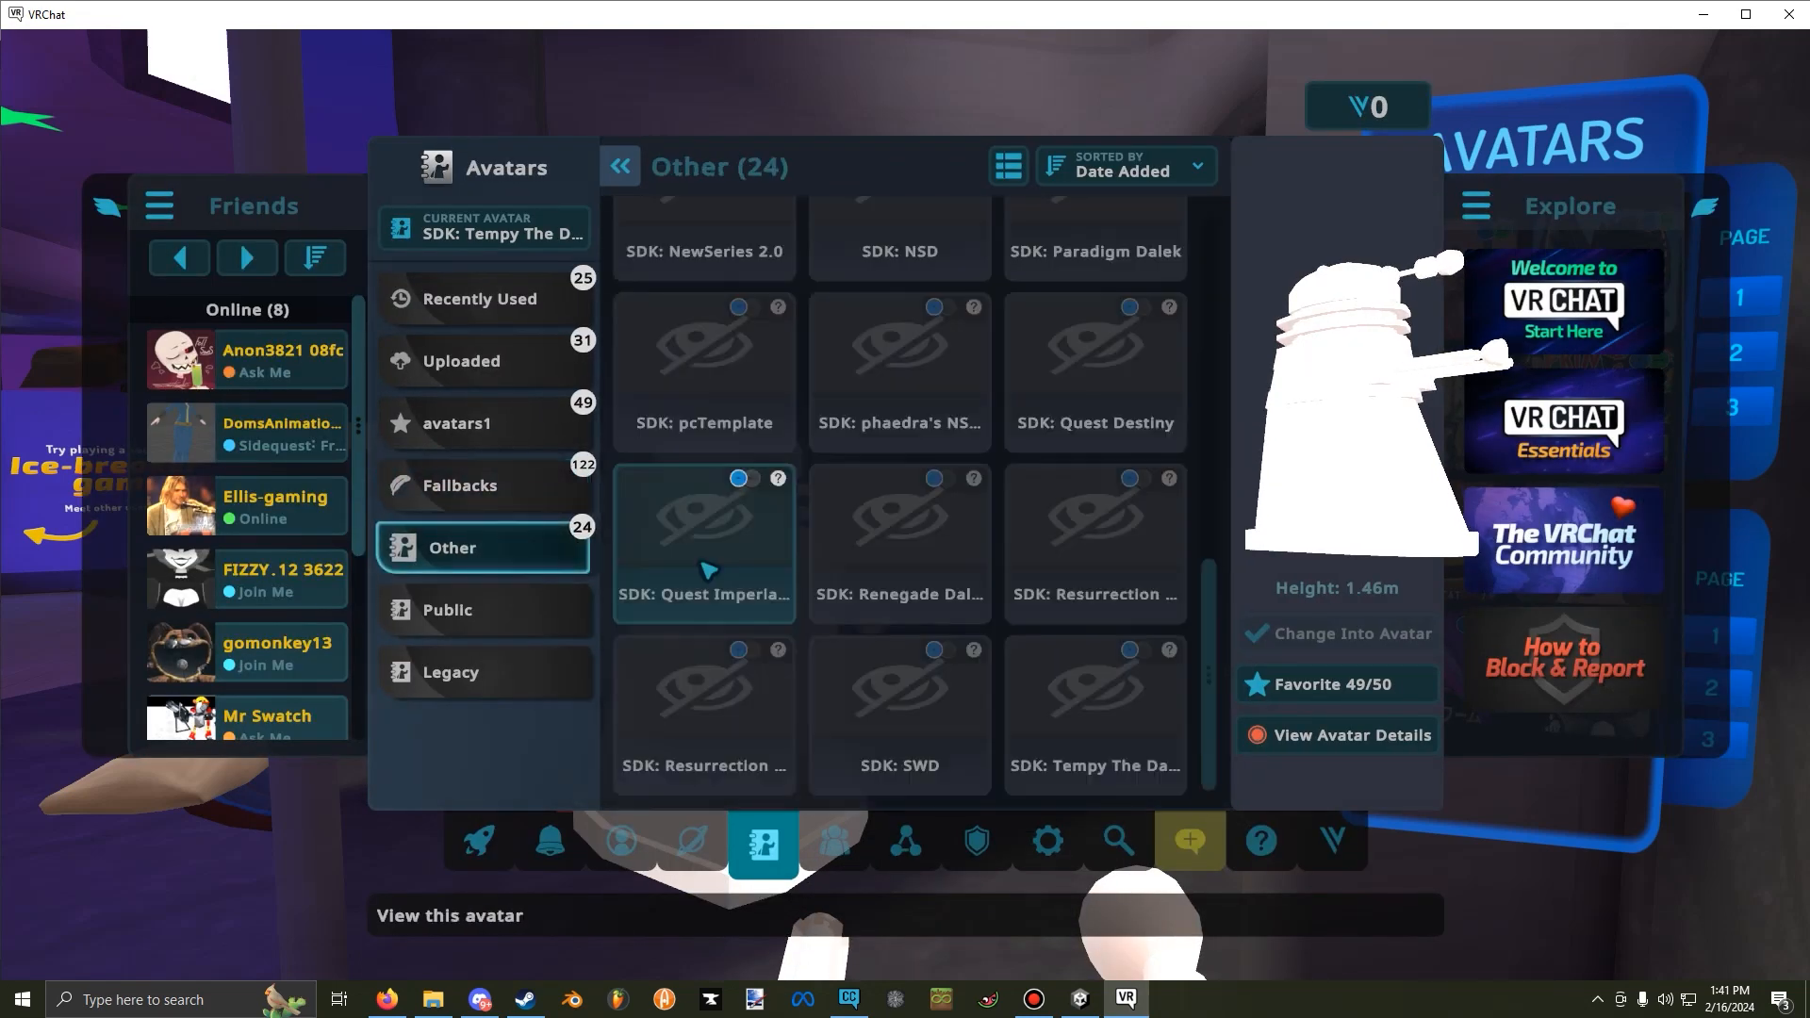
left_click(1096, 547)
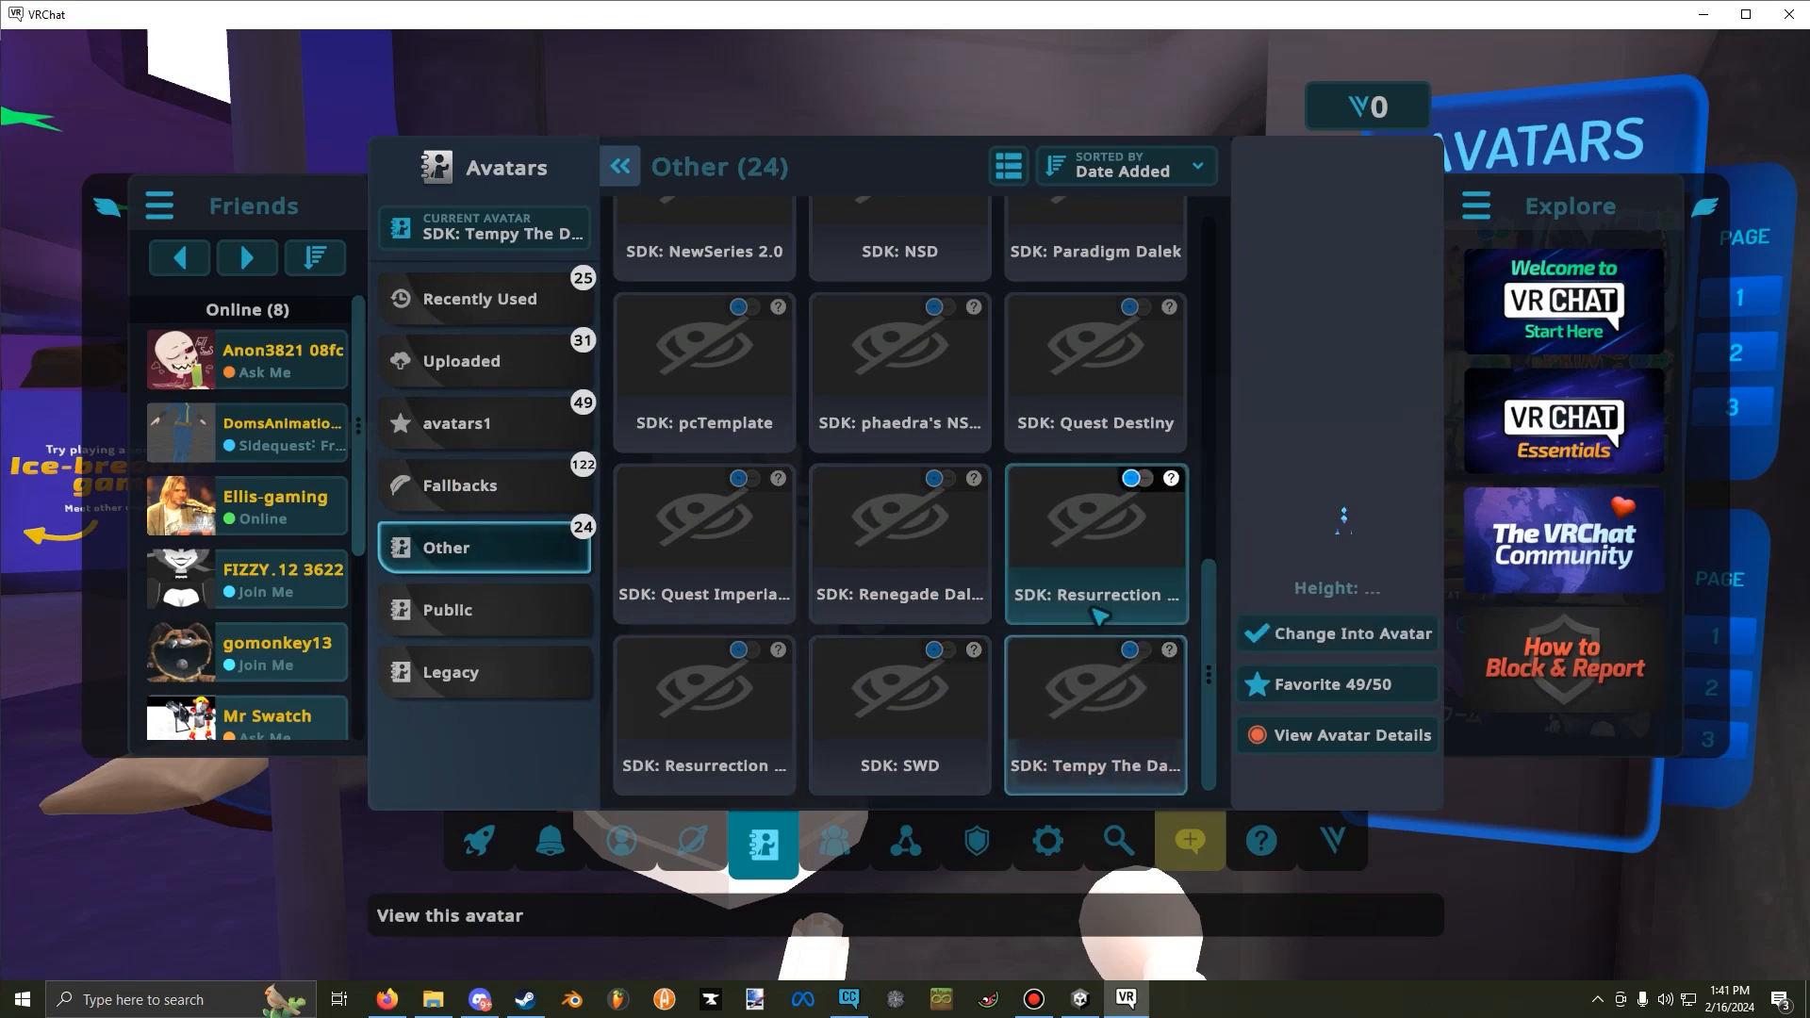
left_click(1343, 633)
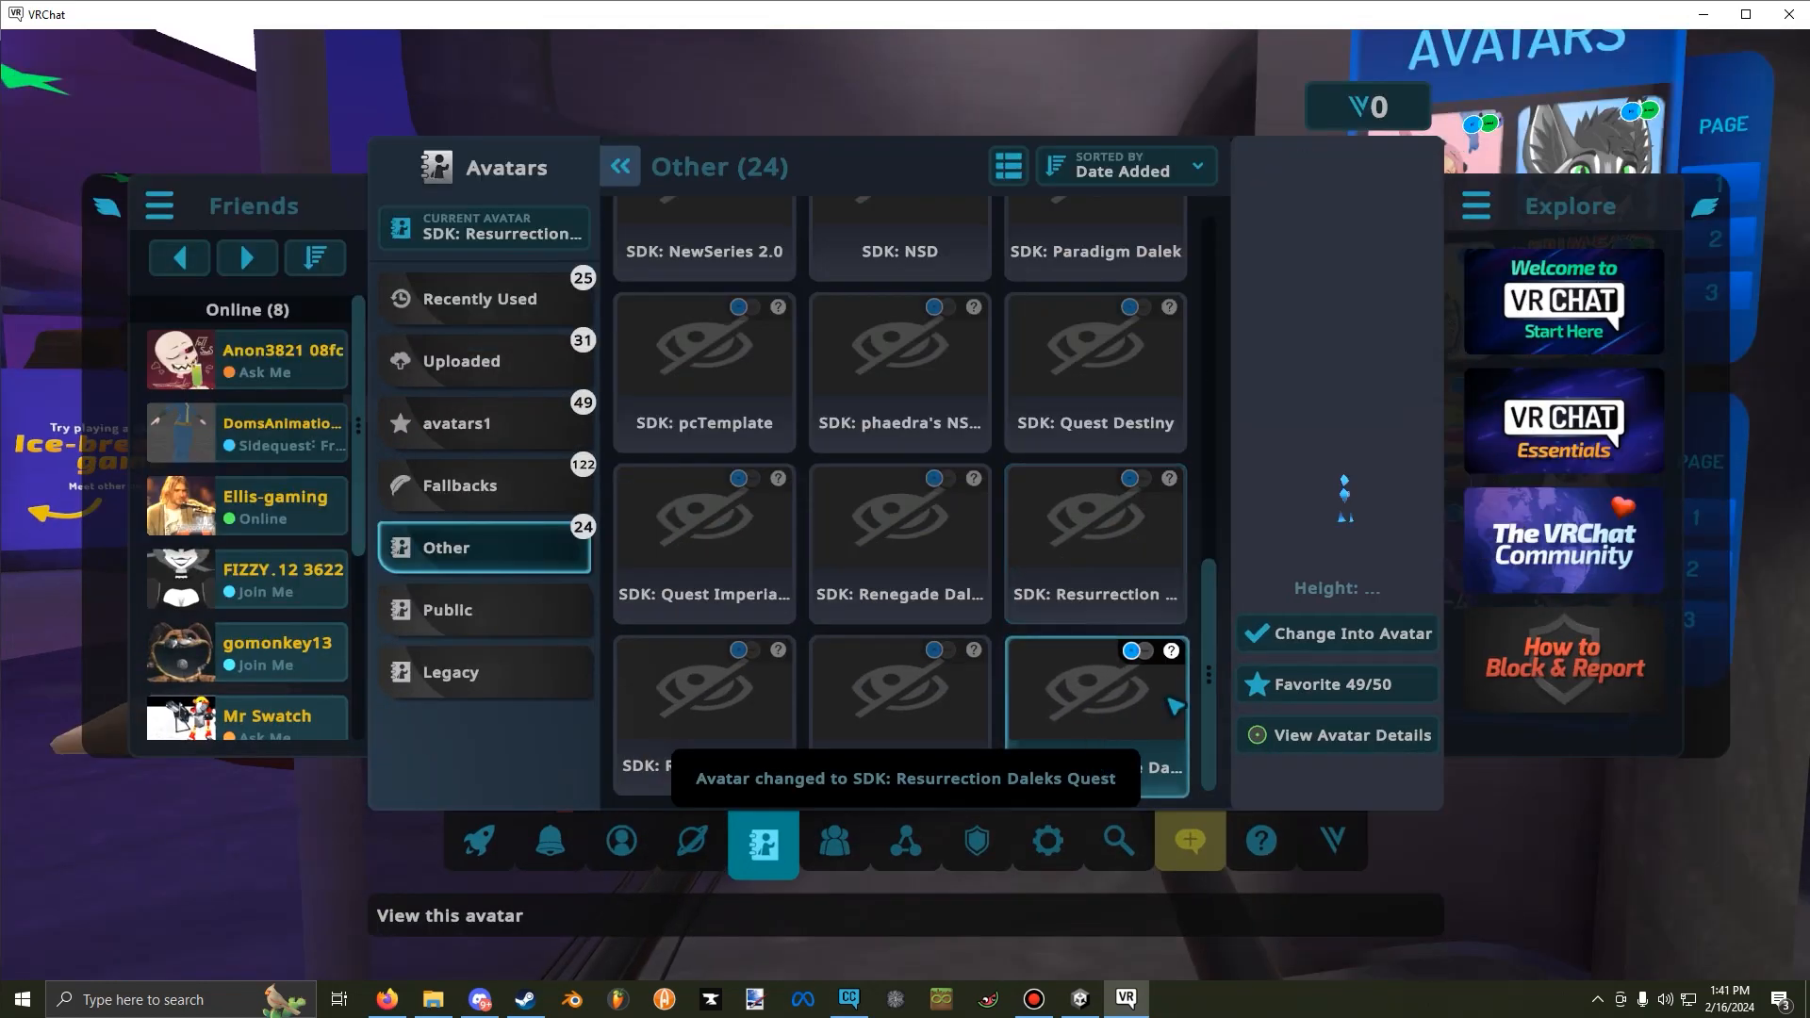
key("Escape")
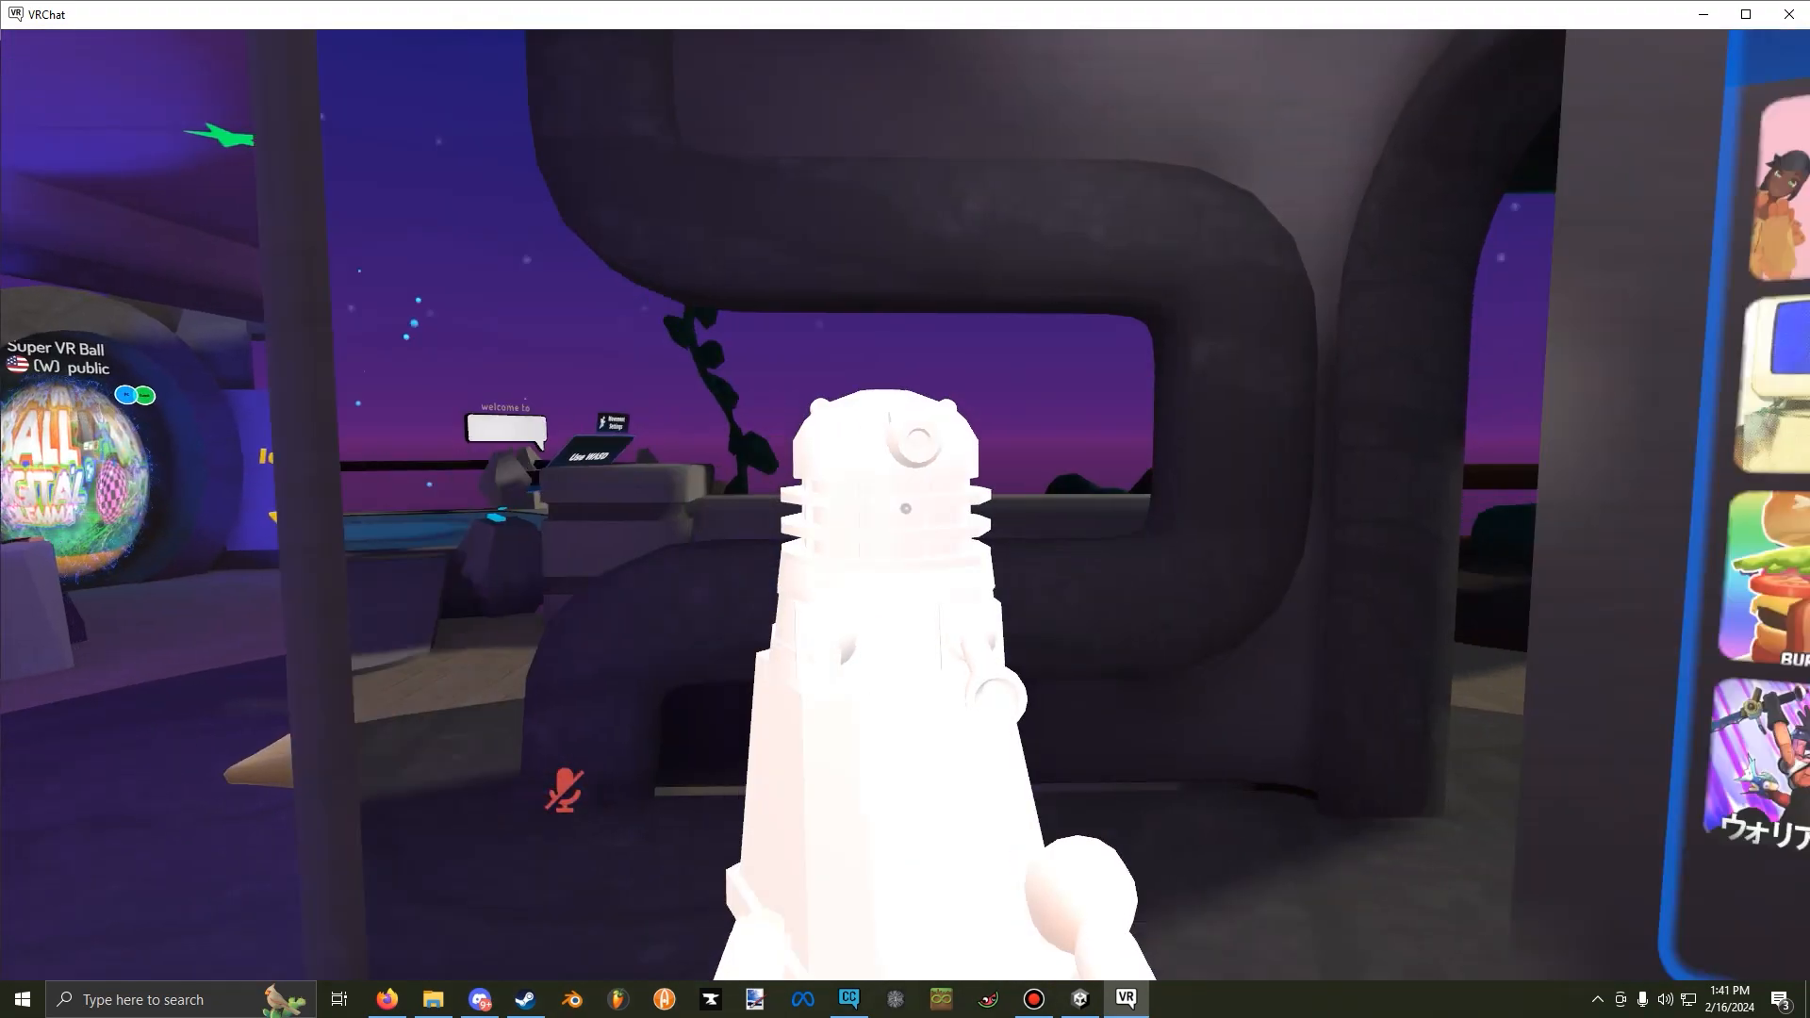
Set the avatar's plunger length expression to 100% and move around to check the extended plunger.
key("r")
left_click(1082, 665)
left_click(1065, 700)
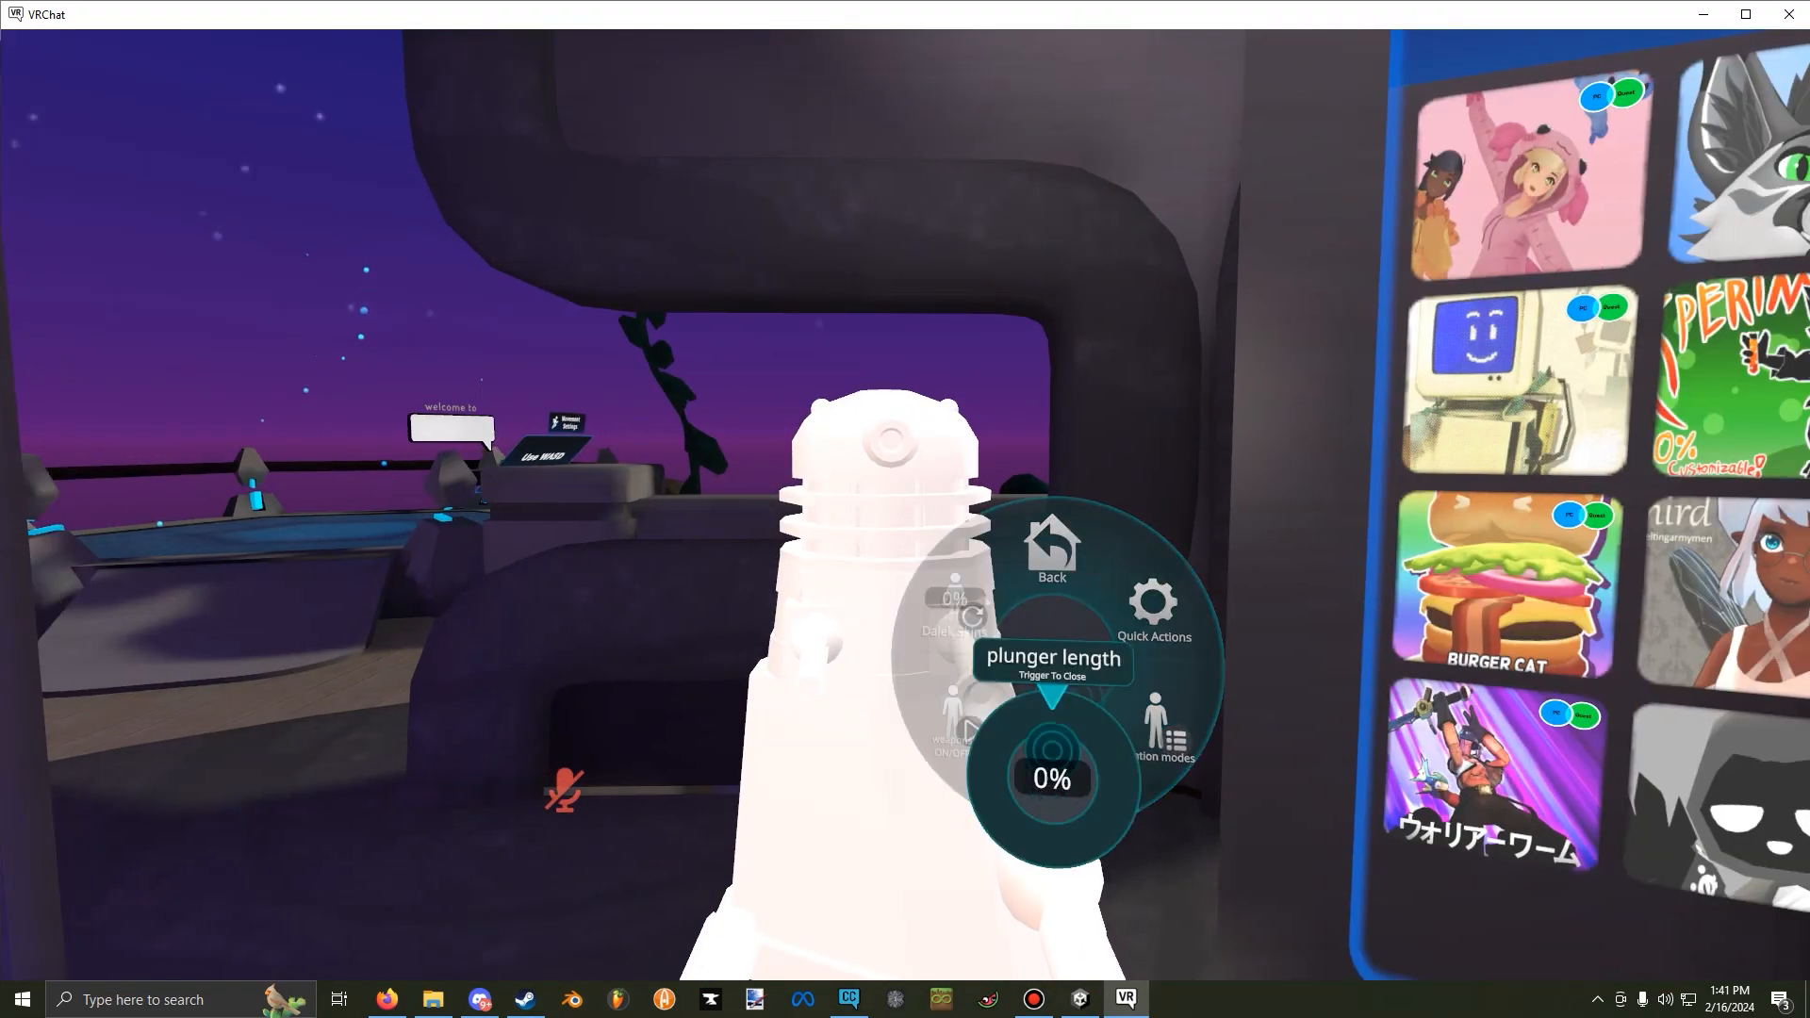
key("r")
key("s")
key("a")
key("w")
Toggle the avatar's weapons ON/OFF expression and close the expression menu to test the gun effect.
key("r")
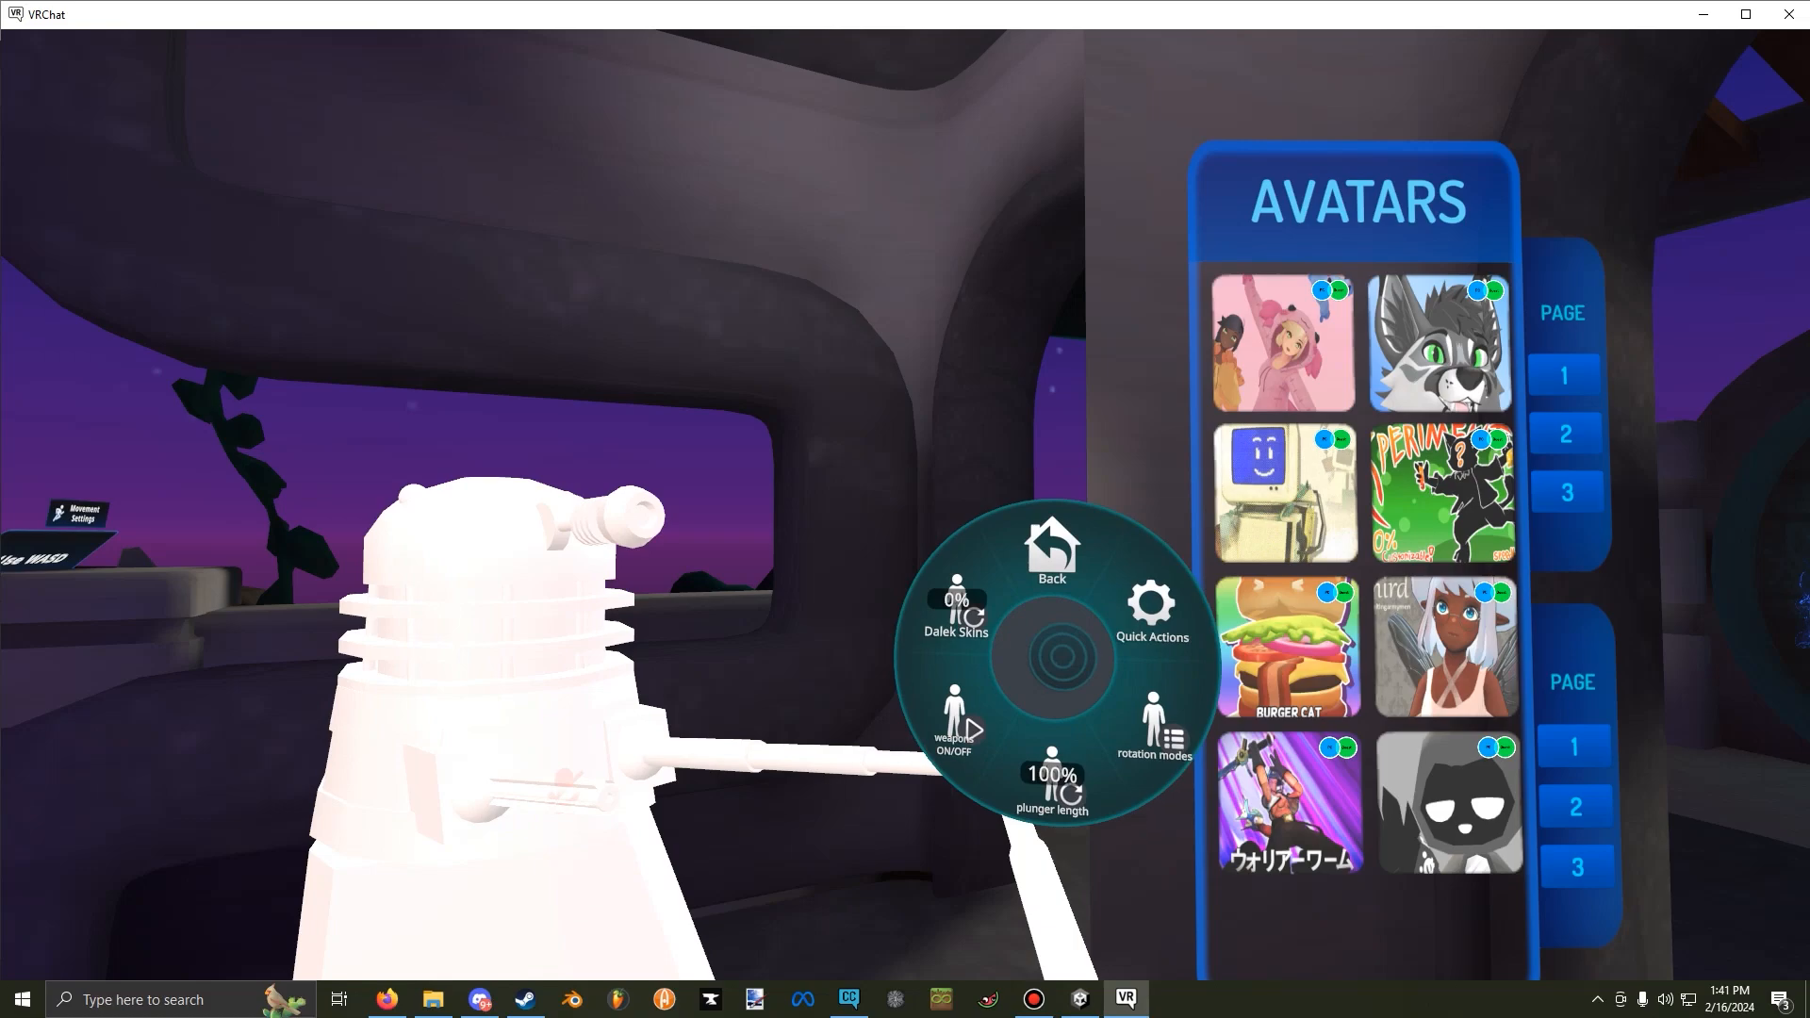
left_click(1008, 677)
key("r")
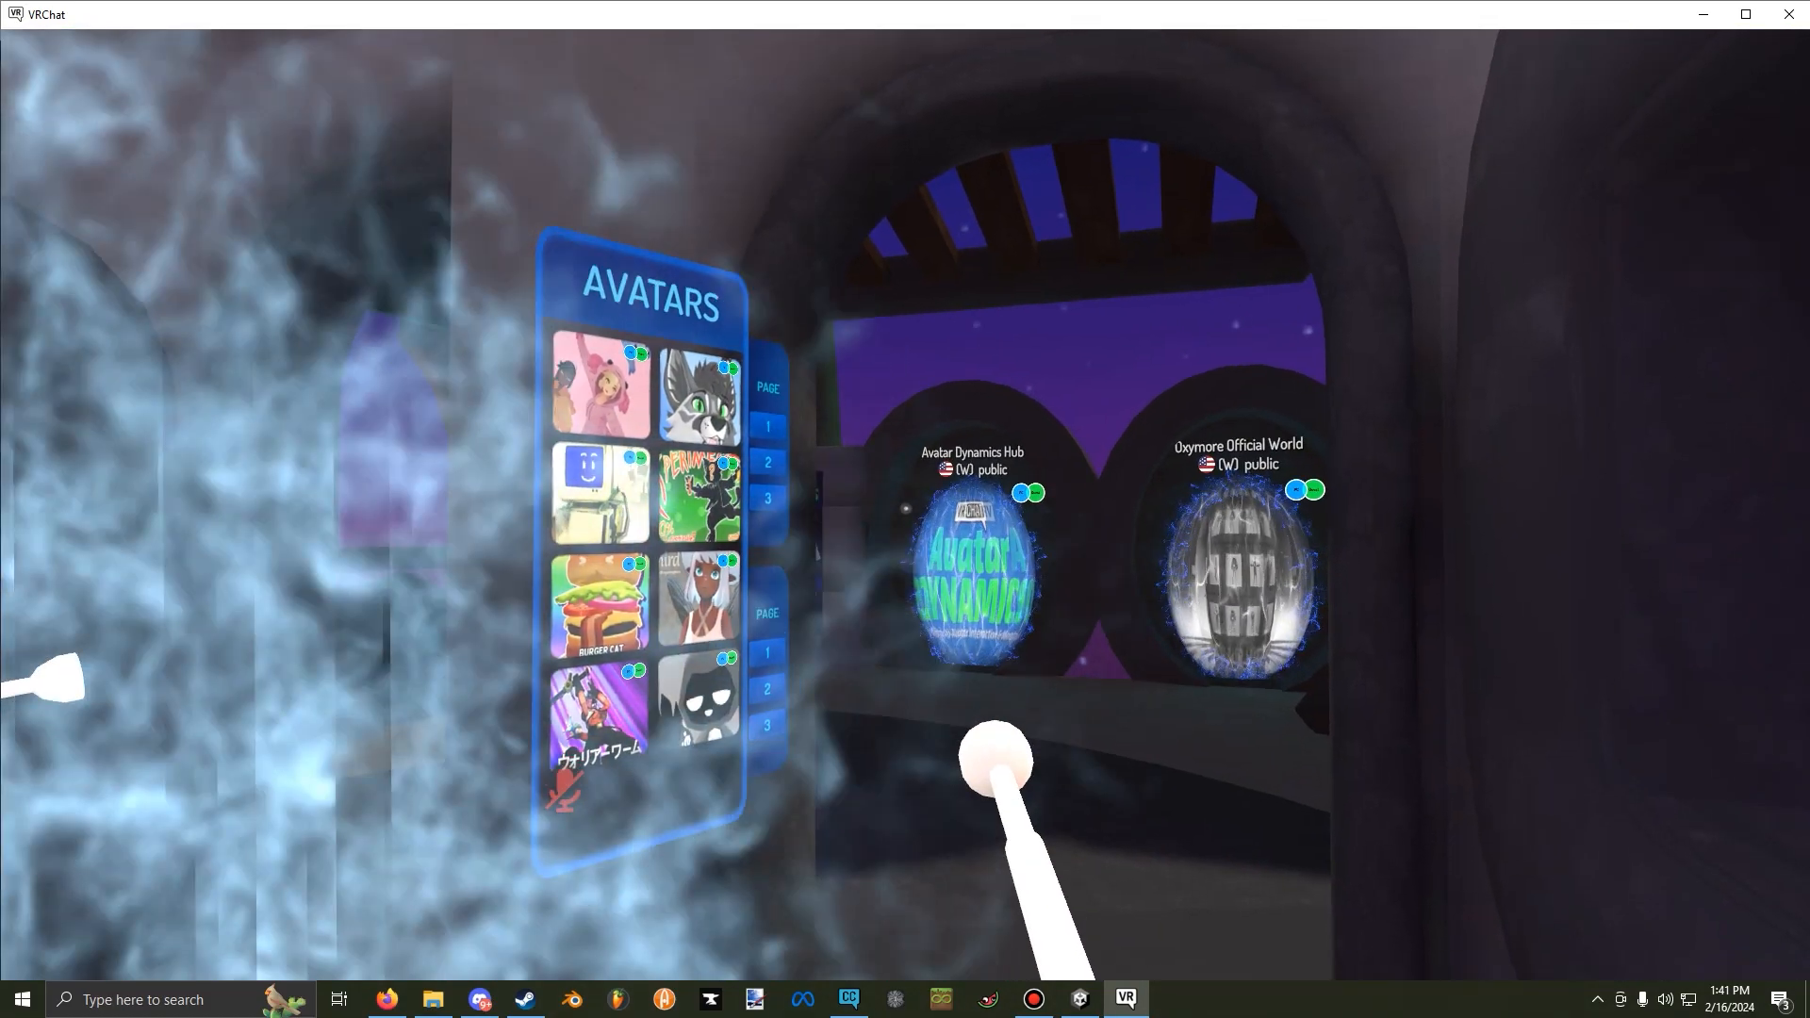